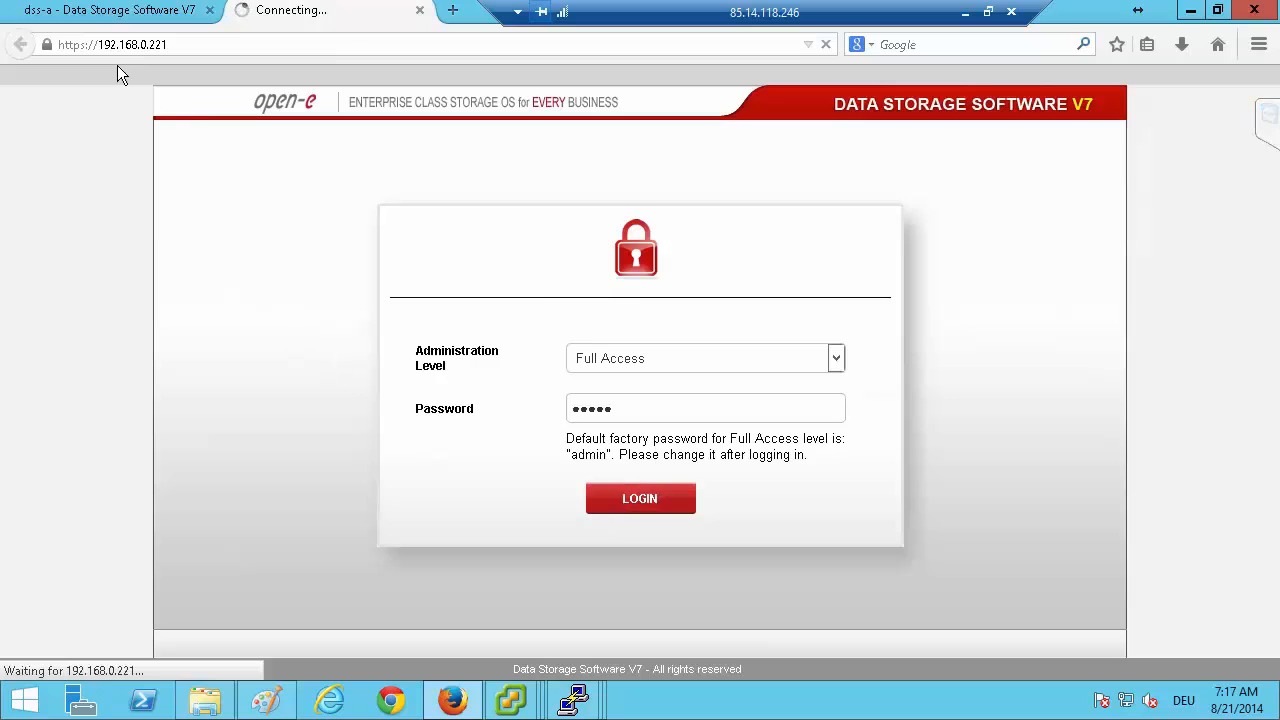
Reload the dss-a management page and return to the dss-b session.
{"action": "left_click", "coordinate": [95, 10]}
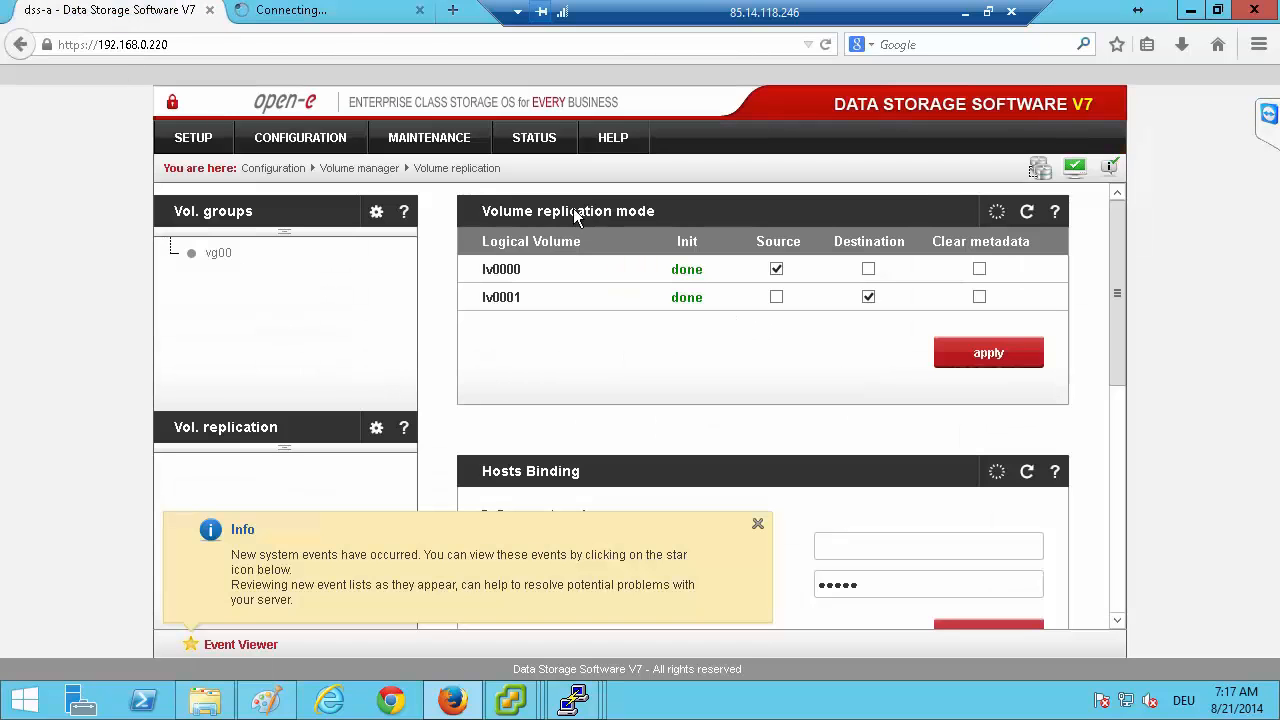
{"action": "left_click", "coordinate": [826, 45]}
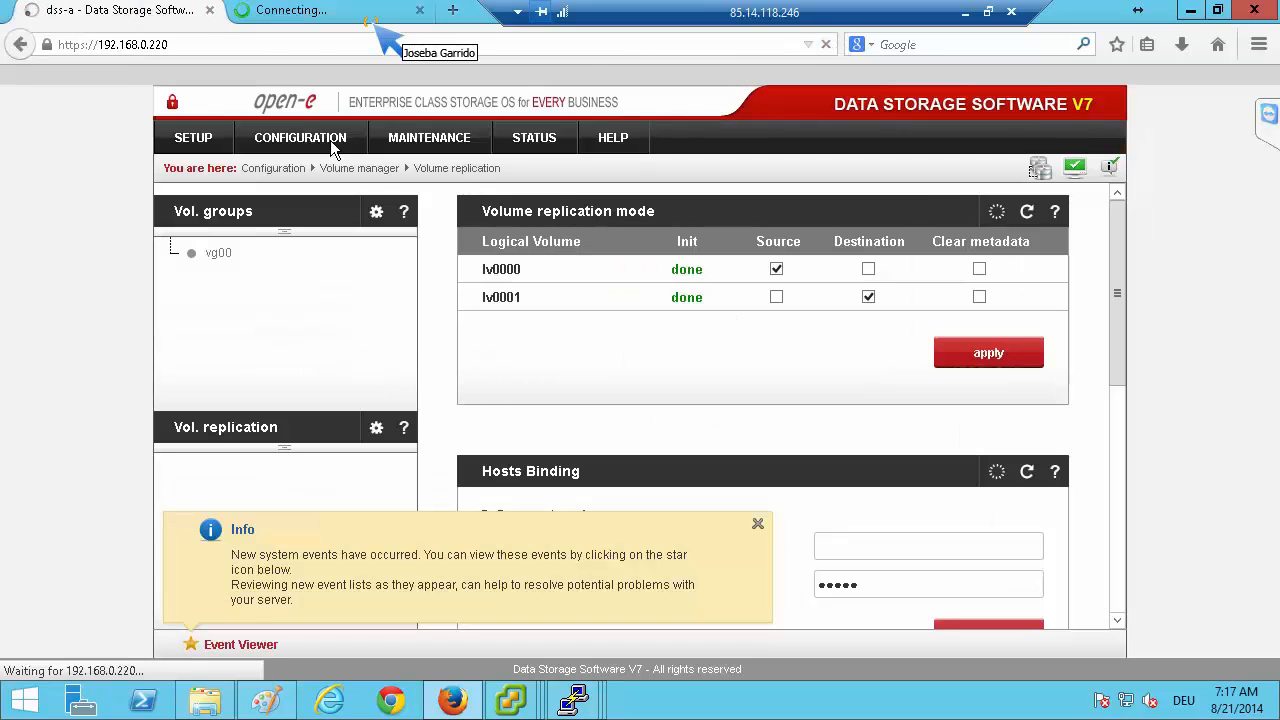
{"action": "left_click", "coordinate": [311, 18]}
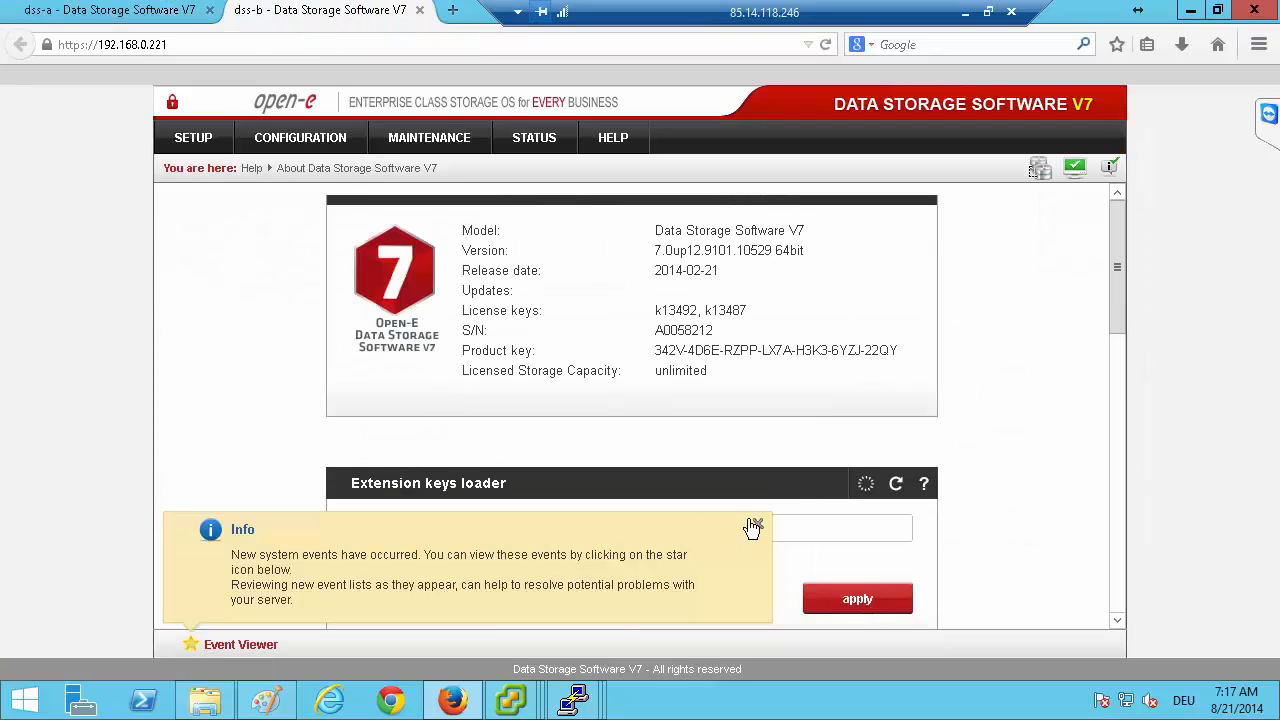
Dismiss the system events notice on dss-b and open its volume groups page.
{"action": "left_click", "coordinate": [755, 525]}
{"action": "left_click", "coordinate": [280, 137]}
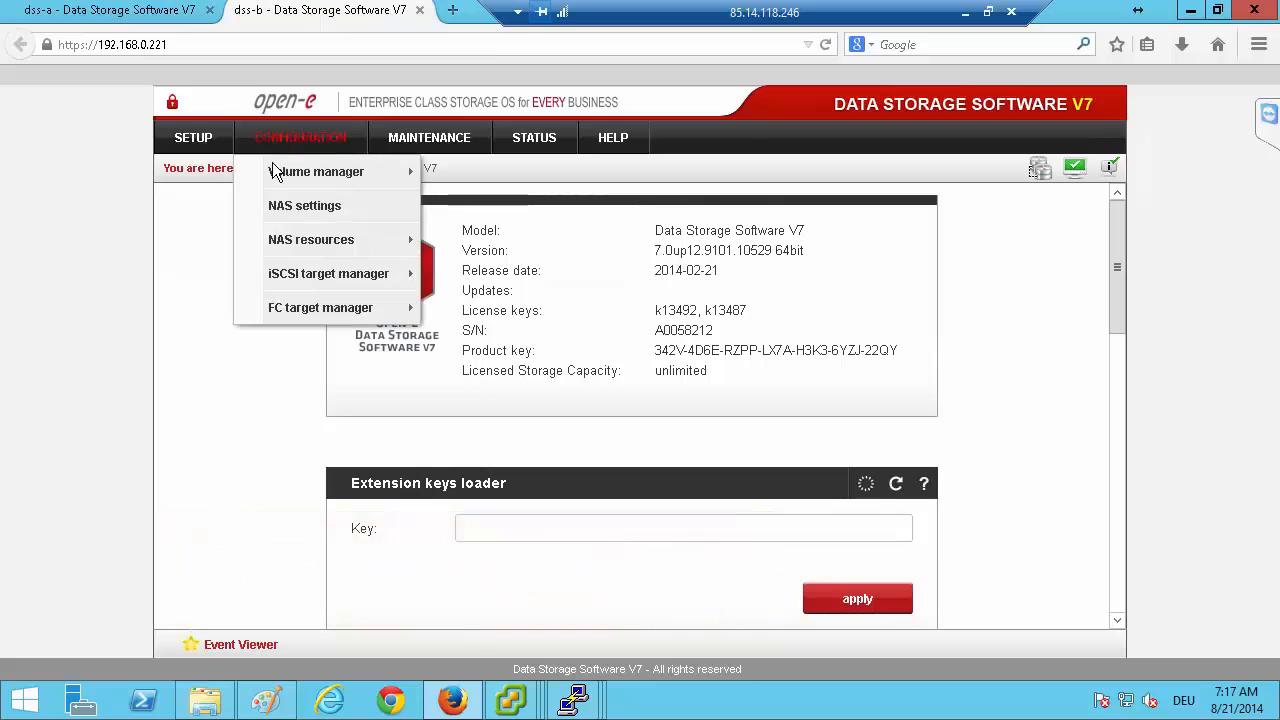
{"action": "mouse_move", "coordinate": [276, 172]}
{"action": "left_click", "coordinate": [462, 203]}
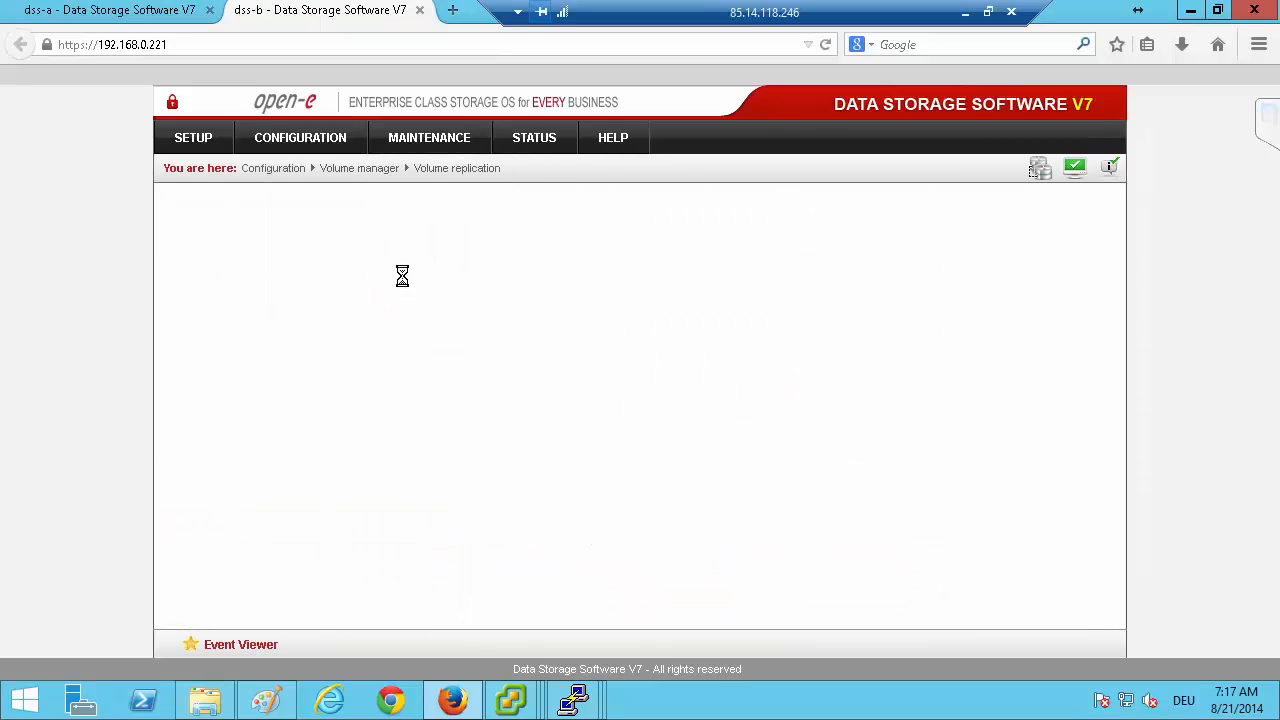
{"action": "left_click", "coordinate": [240, 210]}
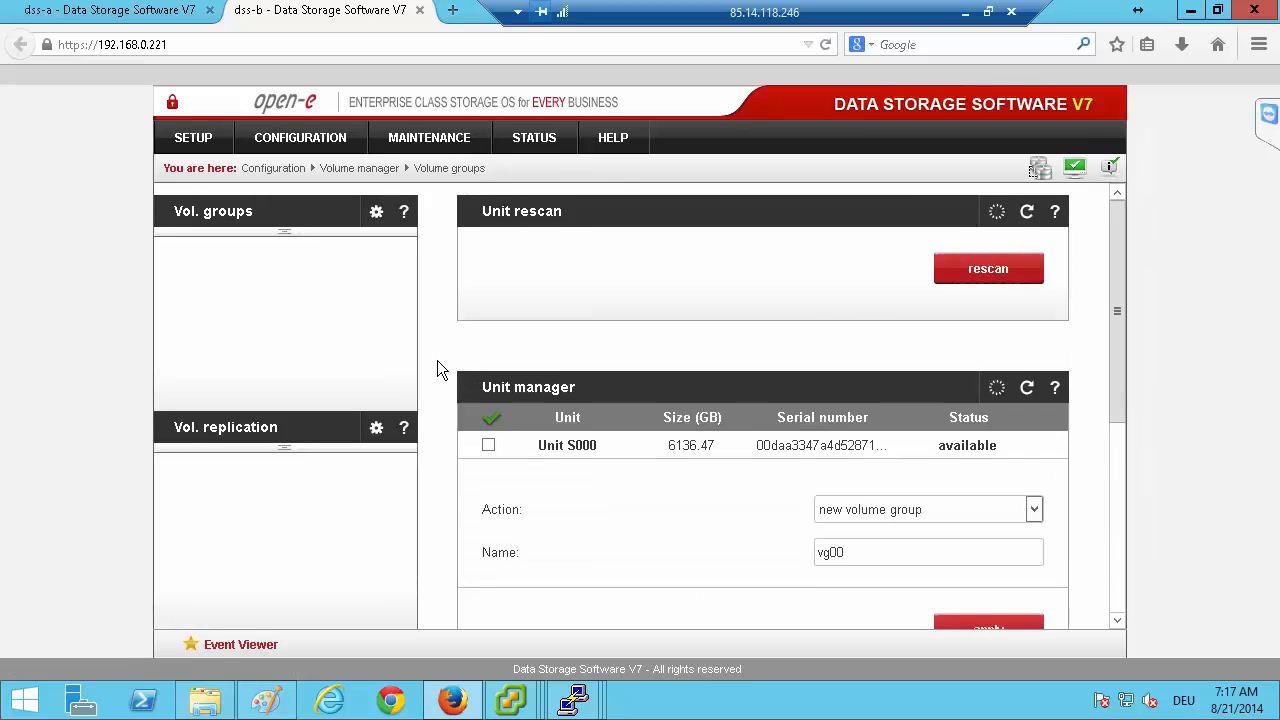
Create the new volume group vg00 from Unit S000 on dss-b, accepting the erasure of its existing data.
{"action": "scroll", "coordinate": [437, 360], "scroll_direction": "down", "scroll_amount": 1}
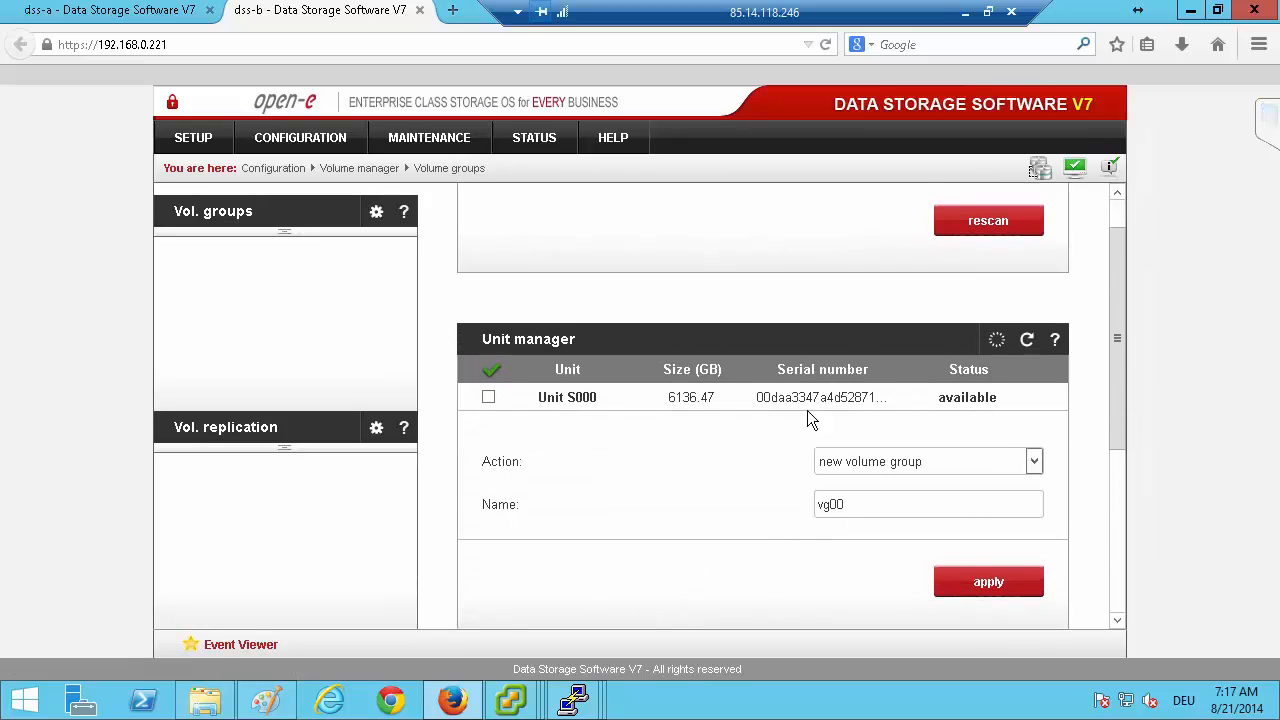
{"action": "left_click", "coordinate": [489, 397]}
{"action": "left_click", "coordinate": [978, 588]}
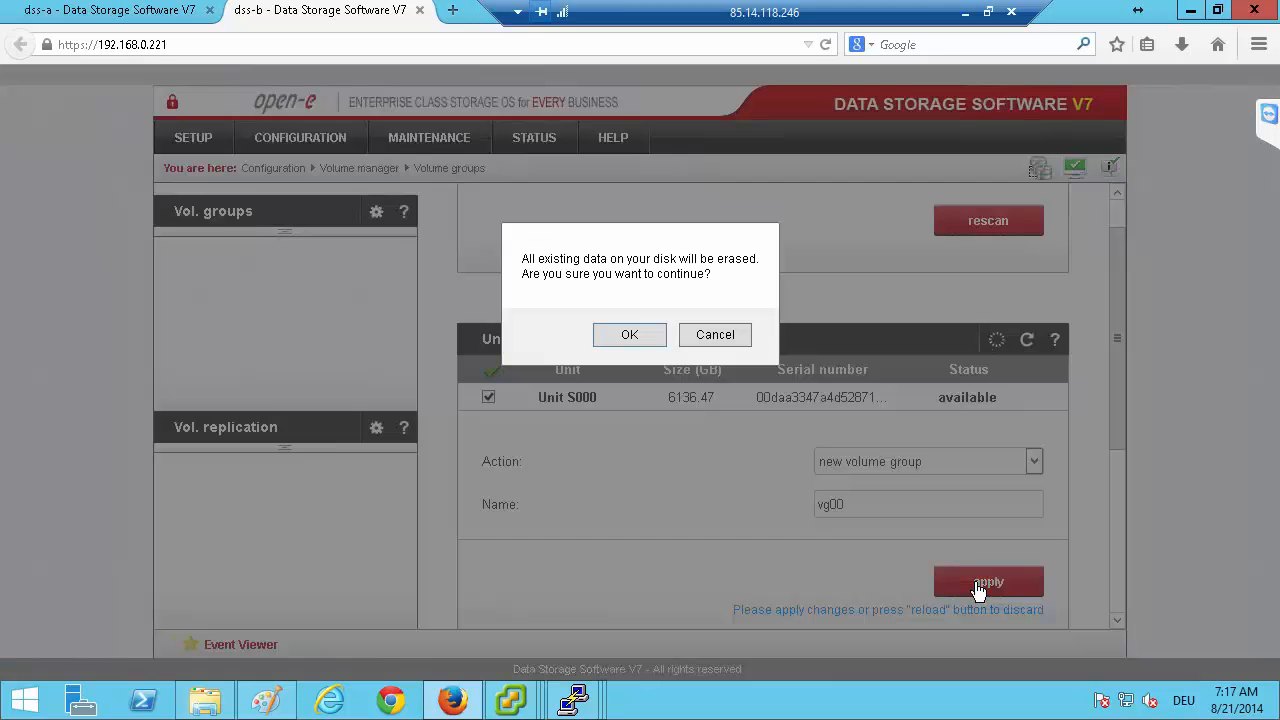
{"action": "left_click", "coordinate": [629, 336]}
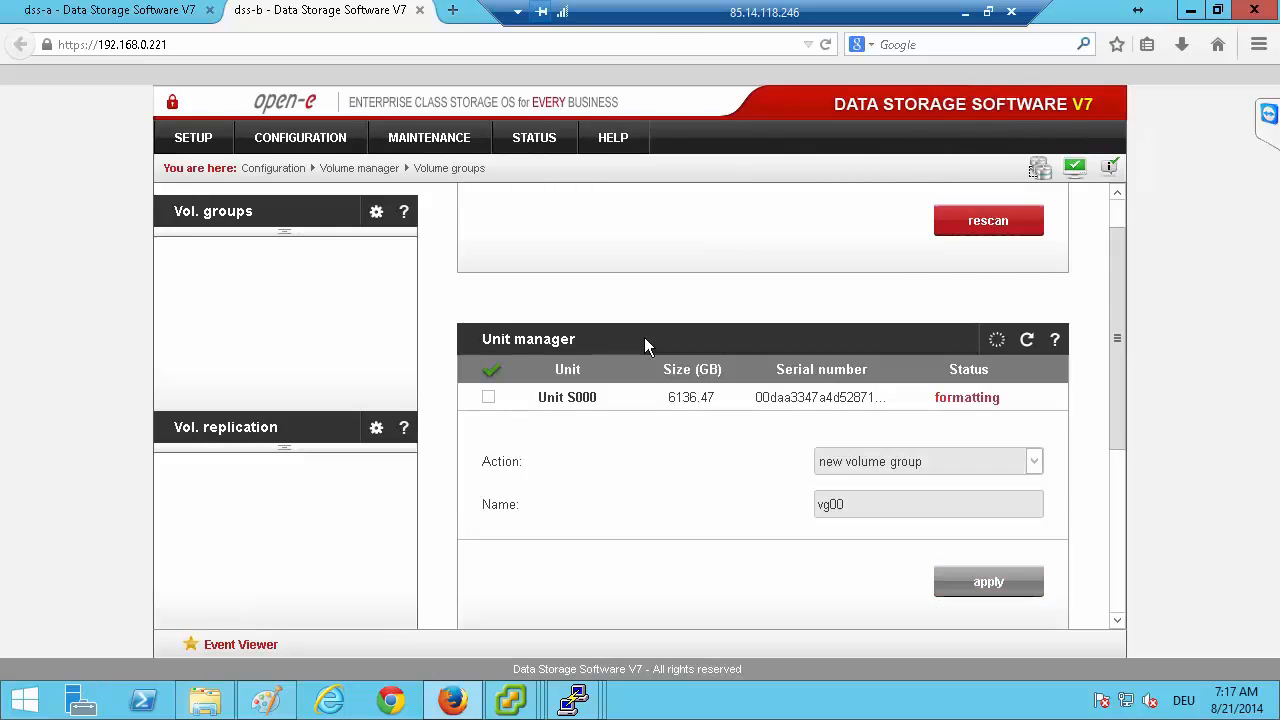
Log in to dss-a with the Full Access level and dismiss the system events notice.
{"action": "left_click", "coordinate": [92, 22]}
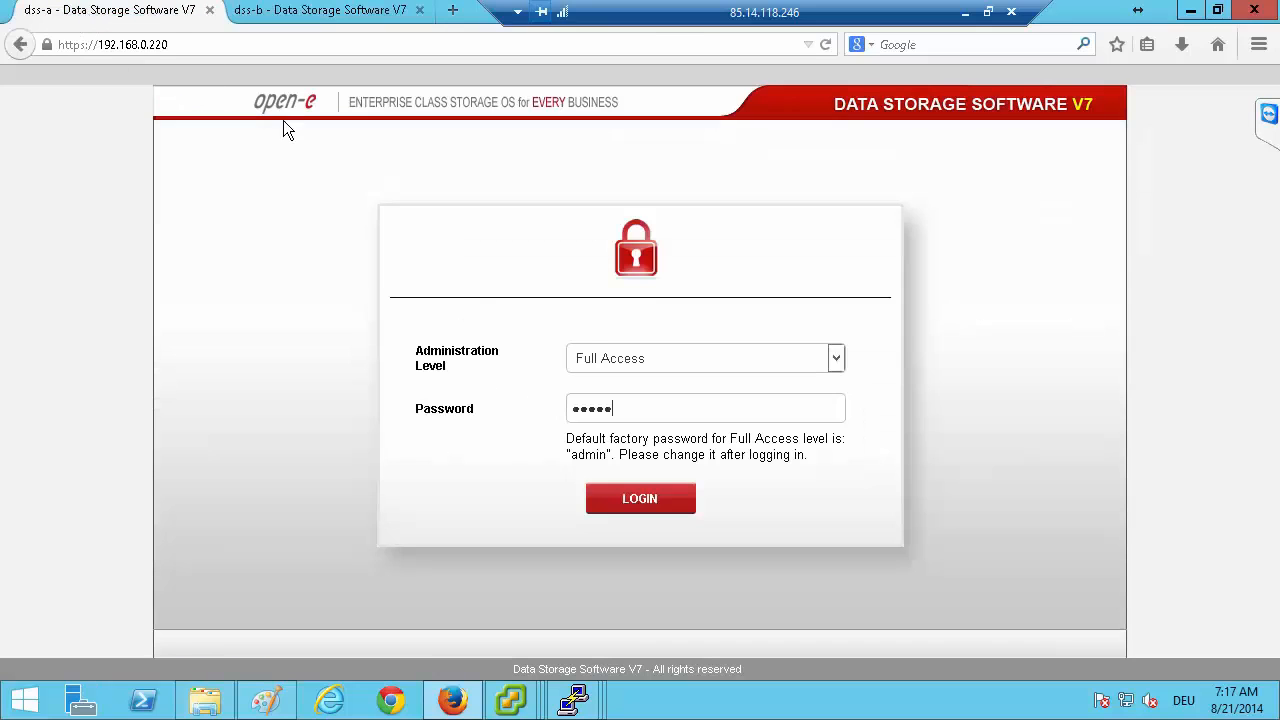
{"action": "left_click", "coordinate": [635, 498]}
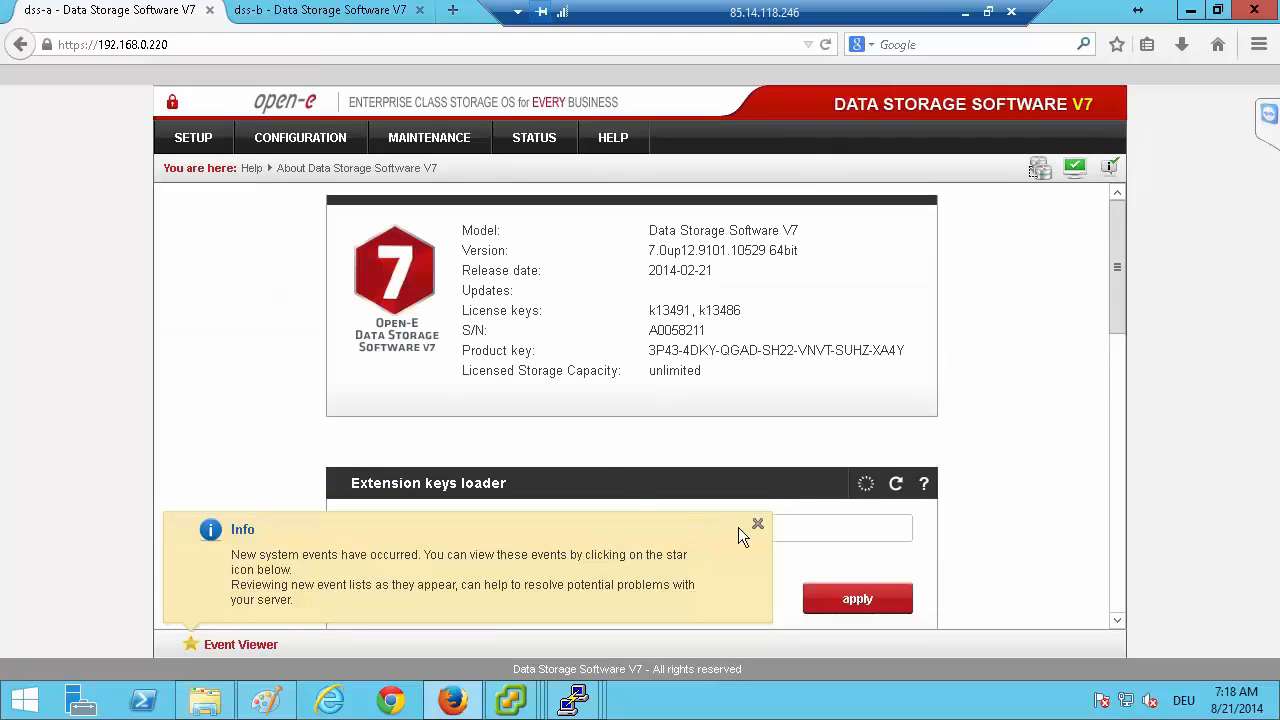
{"action": "left_click", "coordinate": [758, 528]}
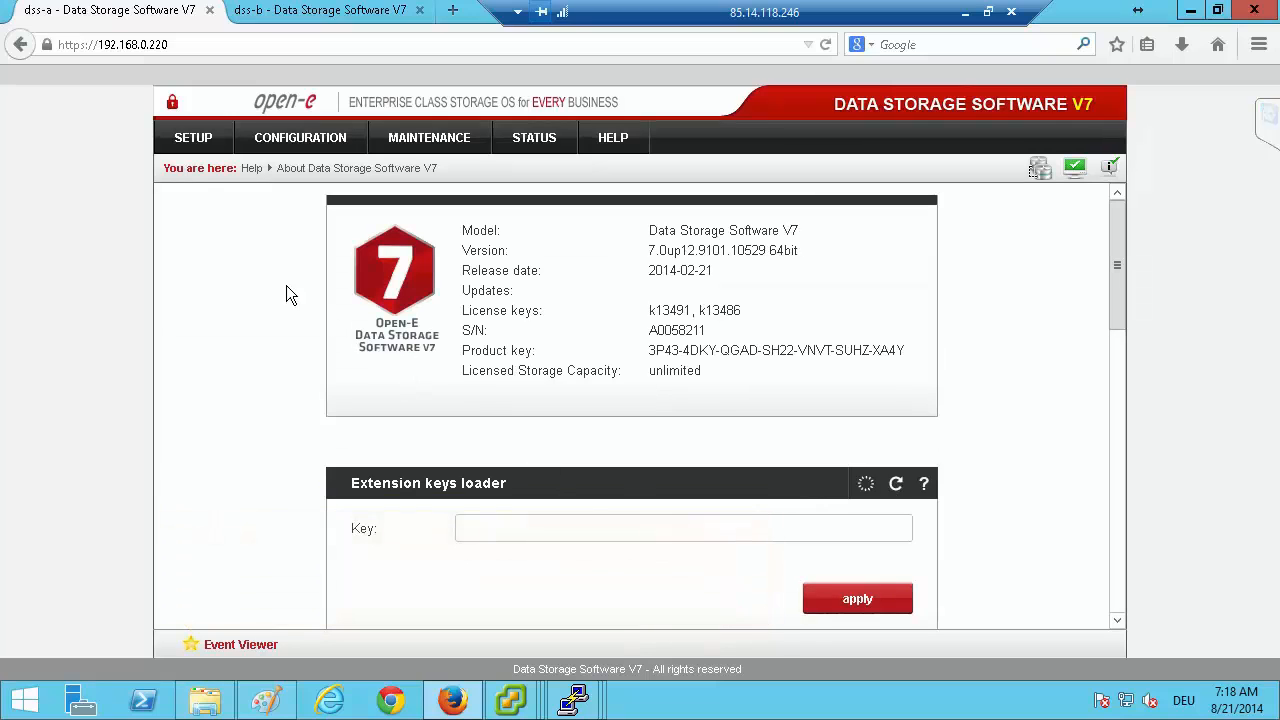
Create the new volume group vg00 from Unit S000 on dss-a, accepting the erasure of its existing data.
{"action": "left_click", "coordinate": [286, 137]}
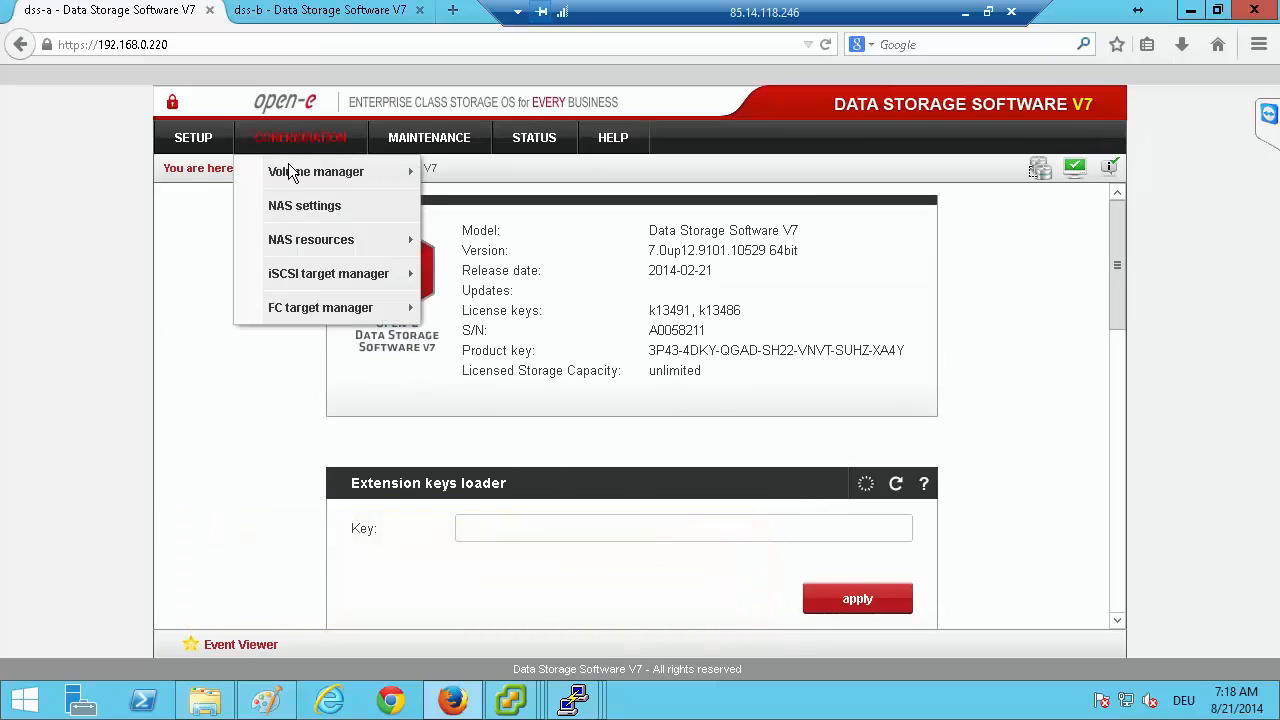
{"action": "mouse_move", "coordinate": [380, 172]}
{"action": "left_click", "coordinate": [470, 196]}
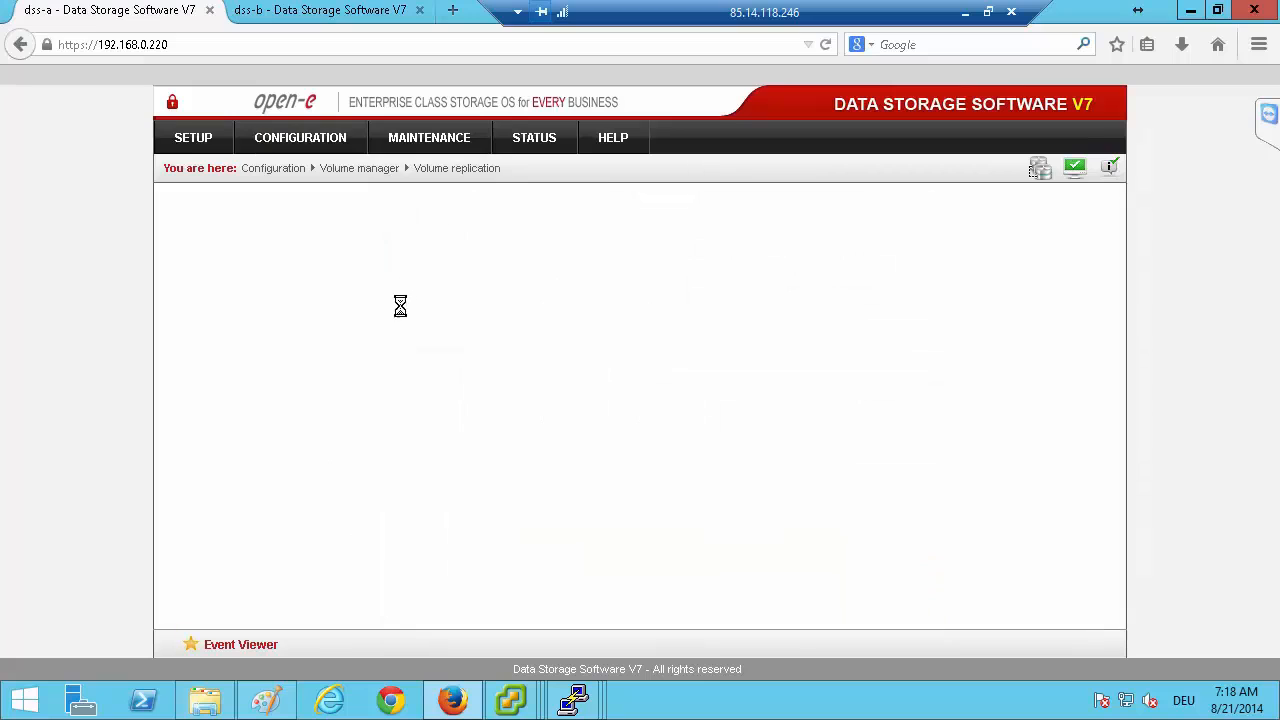
{"action": "left_click", "coordinate": [234, 212]}
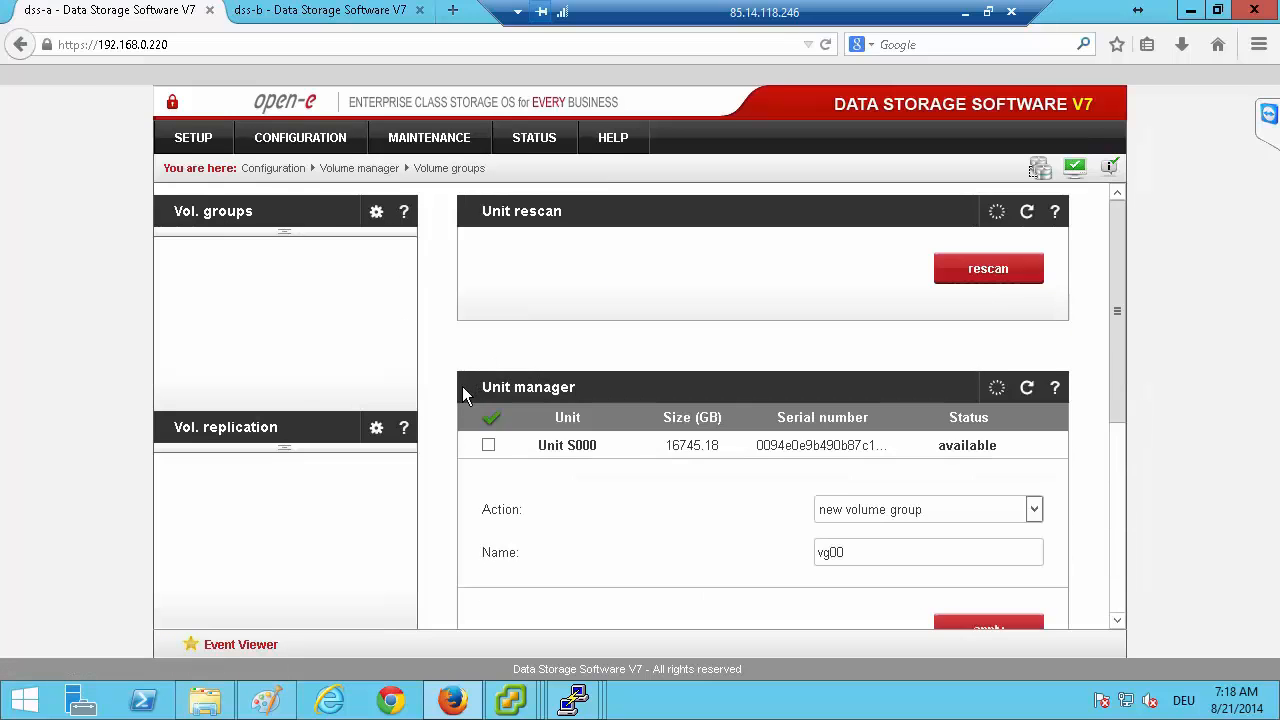
{"action": "left_click", "coordinate": [984, 628]}
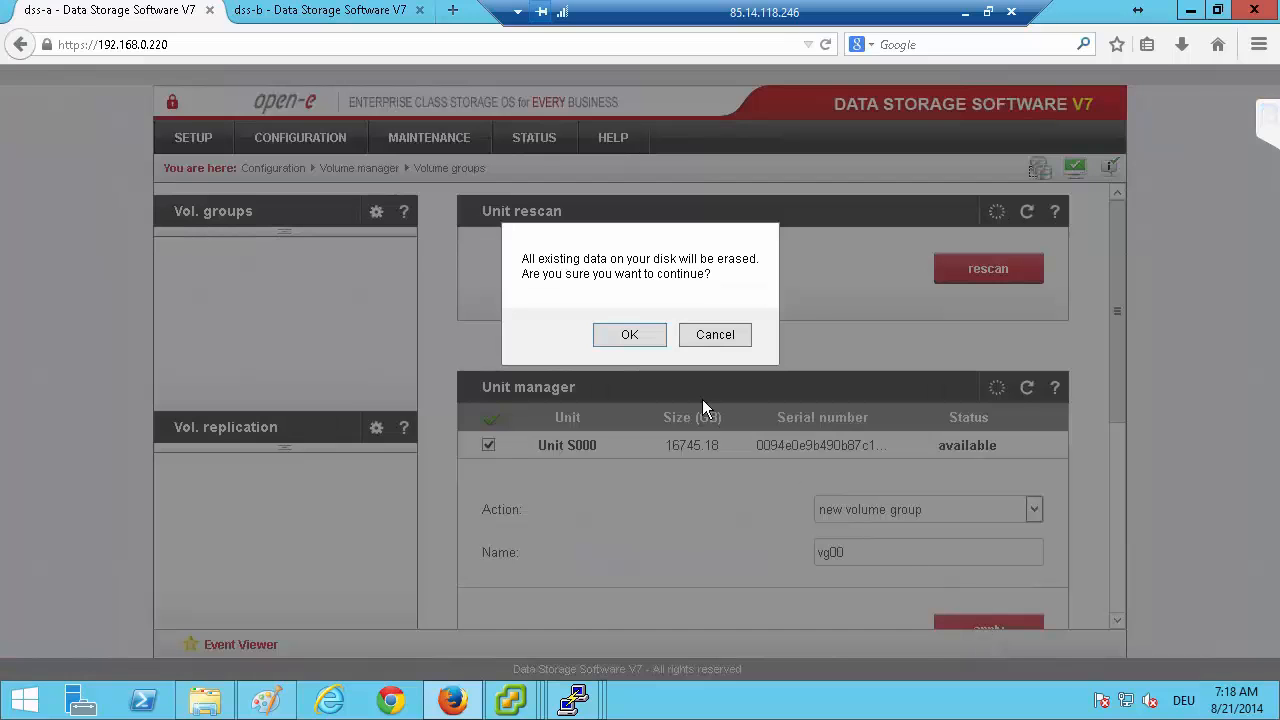
{"action": "left_click", "coordinate": [634, 340]}
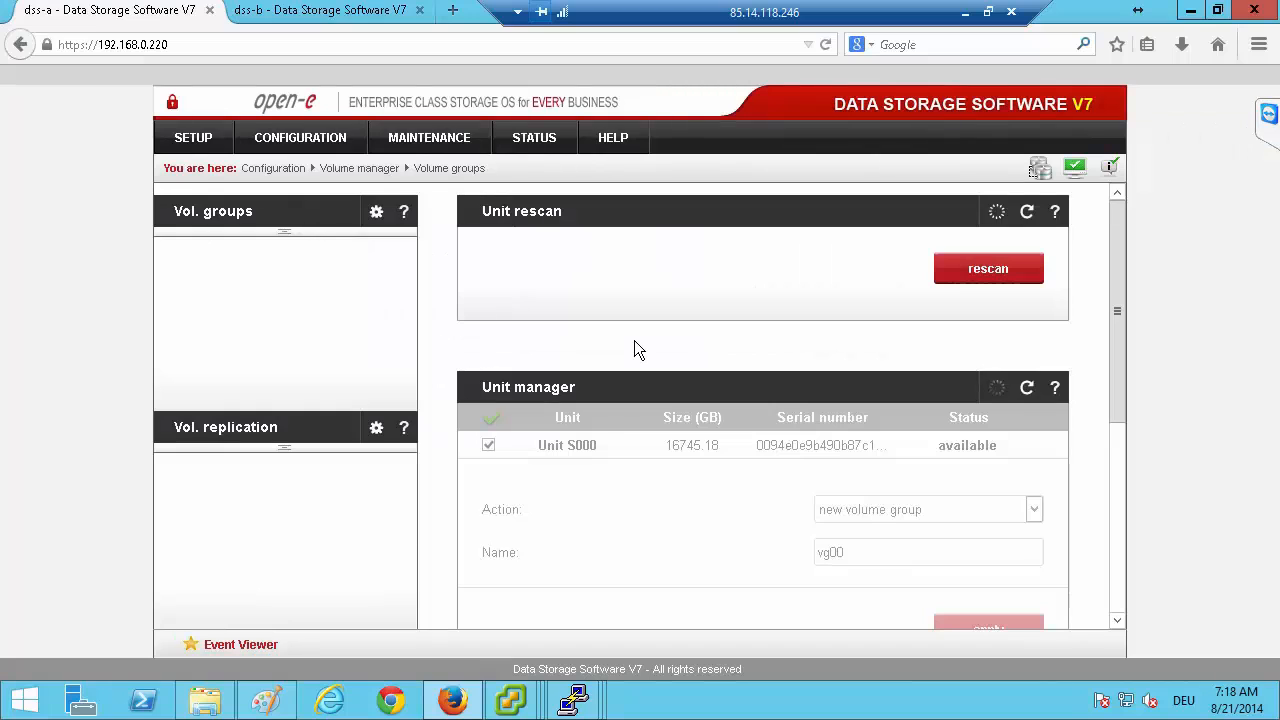
Open volume group vg00 on dss-b and set its volume manager action to new iSCSI volume.
{"action": "left_click", "coordinate": [338, 14]}
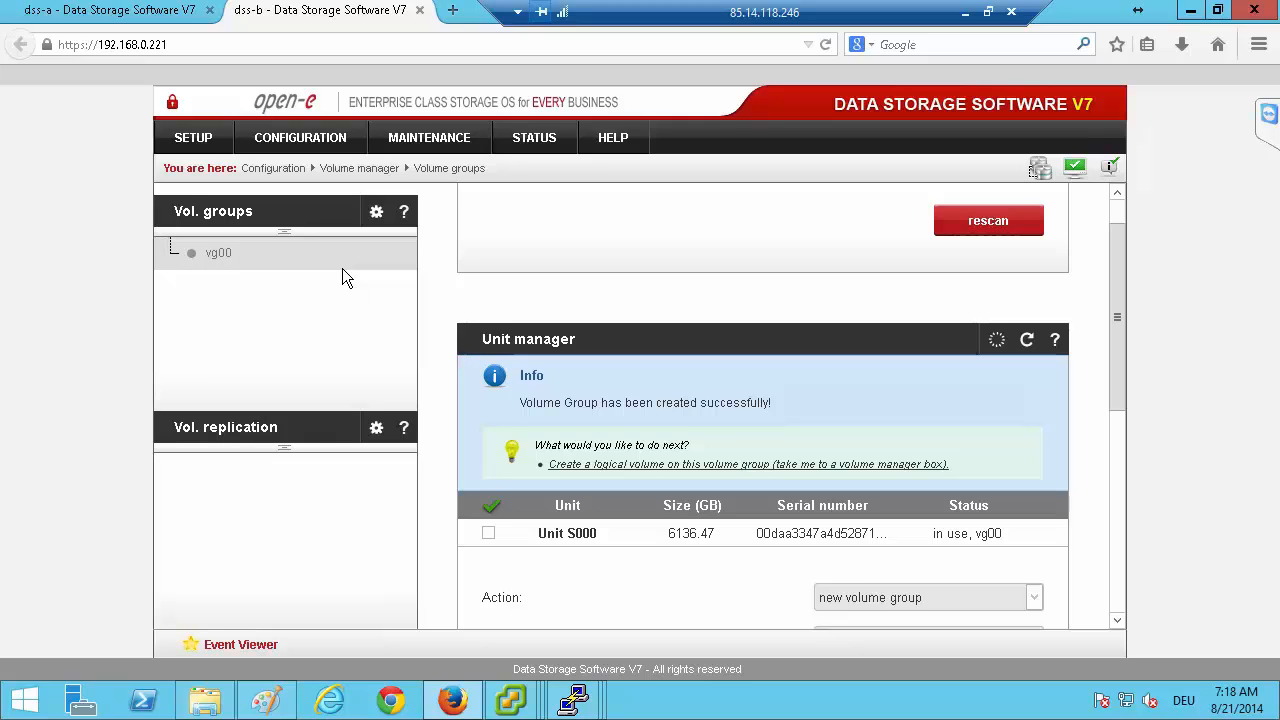
{"action": "left_click", "coordinate": [218, 253]}
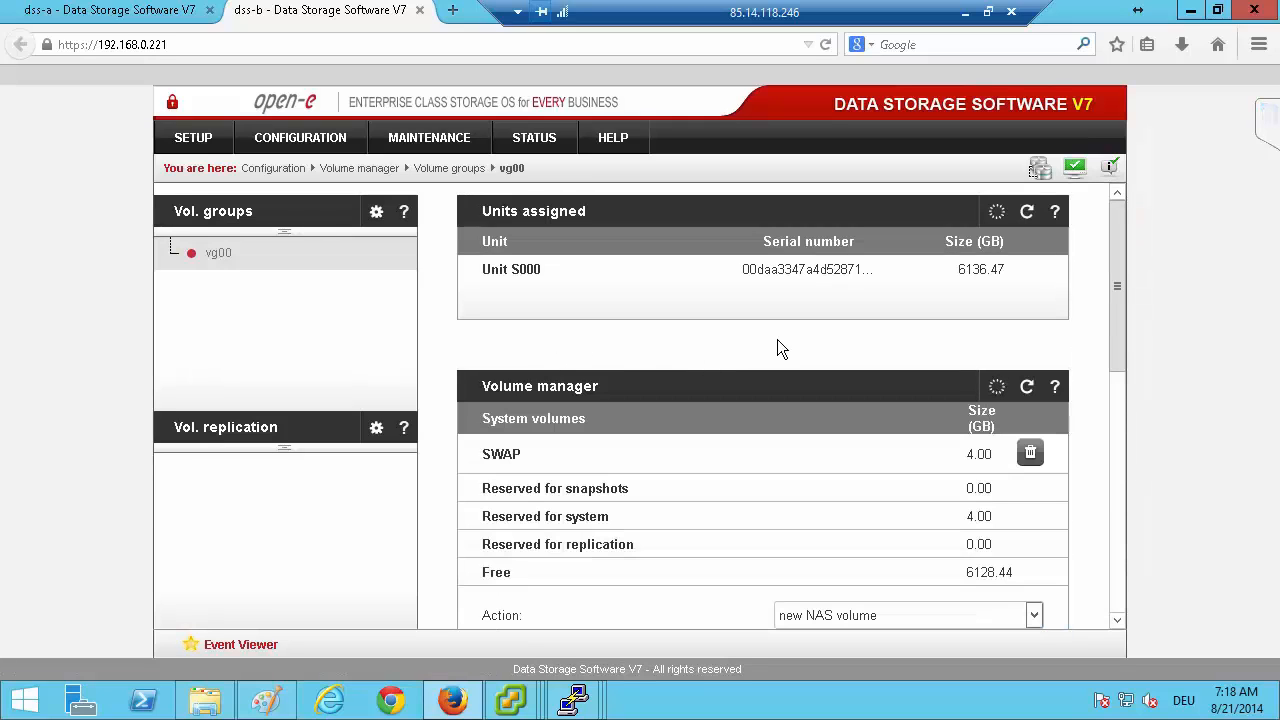
{"action": "scroll", "coordinate": [777, 346], "scroll_direction": "down", "scroll_amount": 2}
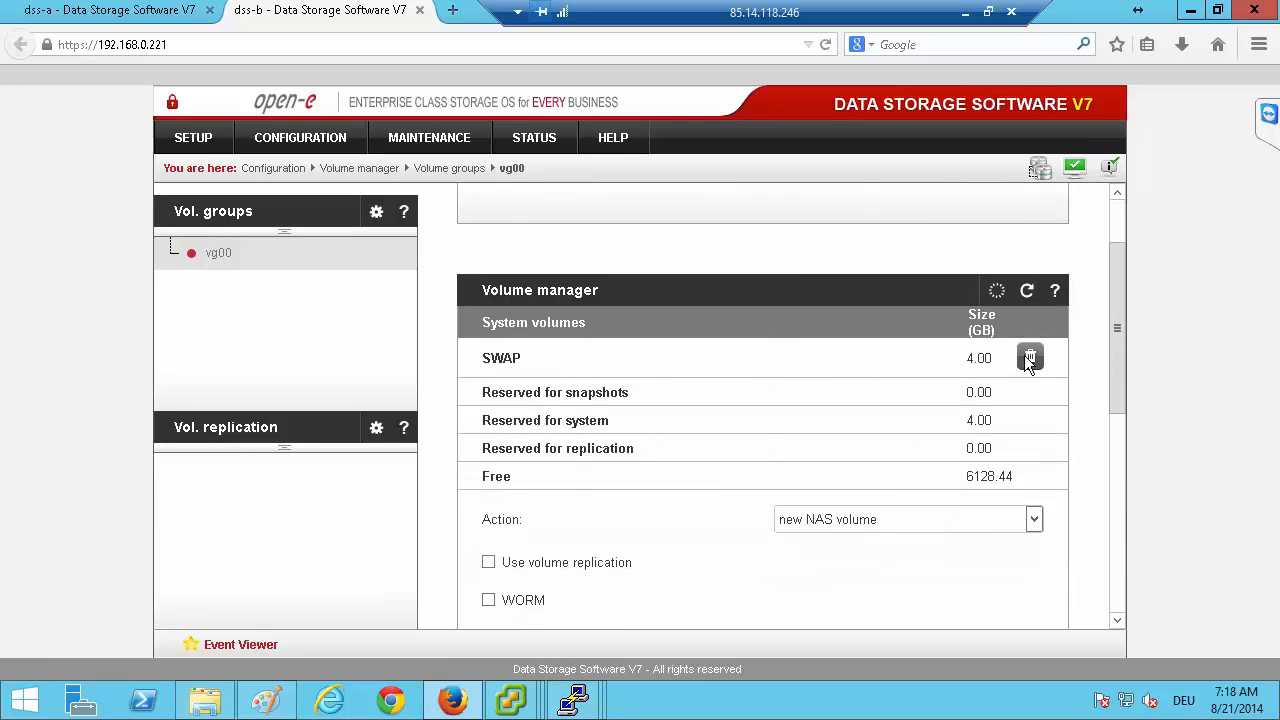
{"action": "left_click", "coordinate": [964, 519]}
{"action": "left_click", "coordinate": [938, 522]}
{"action": "left_click", "coordinate": [938, 522]}
{"action": "left_click", "coordinate": [880, 558]}
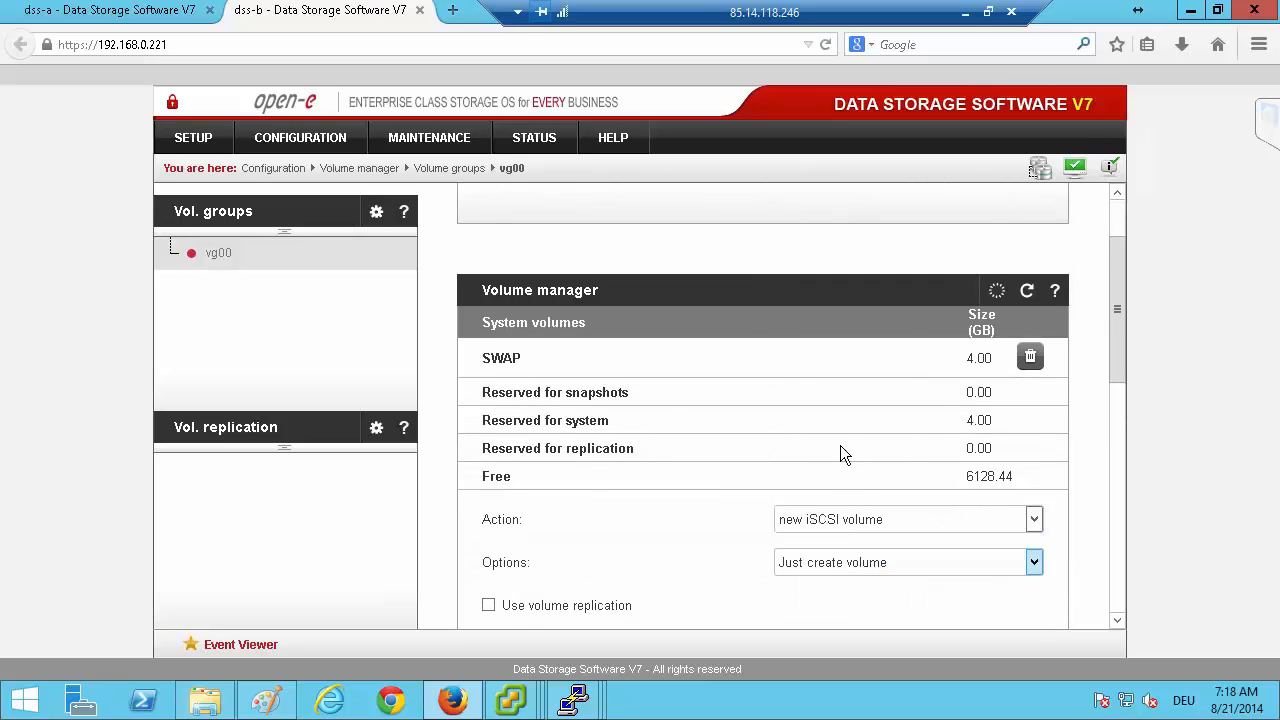
Enable volume replication for the new iSCSI volume on dss-b, set its size to 500 GB and apply.
{"action": "scroll", "coordinate": [841, 370], "scroll_direction": "down", "scroll_amount": 4}
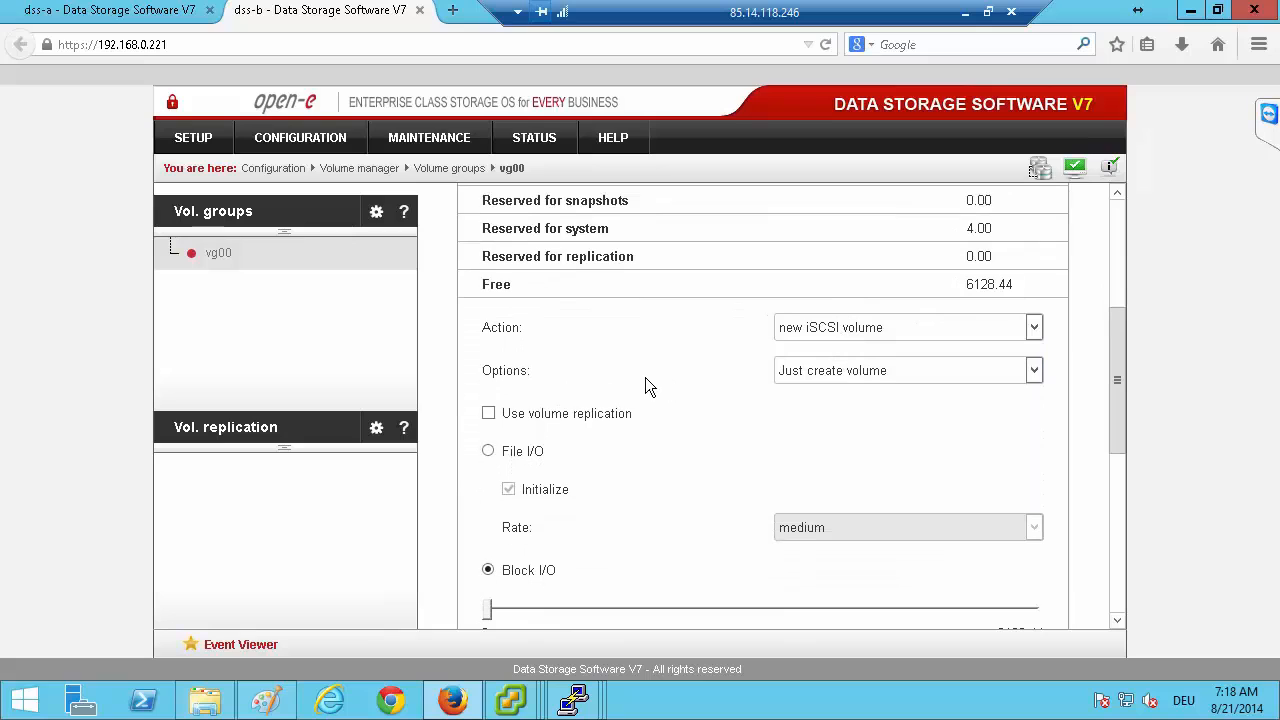
{"action": "scroll", "coordinate": [645, 377], "scroll_direction": "down", "scroll_amount": 1}
{"action": "scroll", "coordinate": [880, 265], "scroll_direction": "down", "scroll_amount": 1}
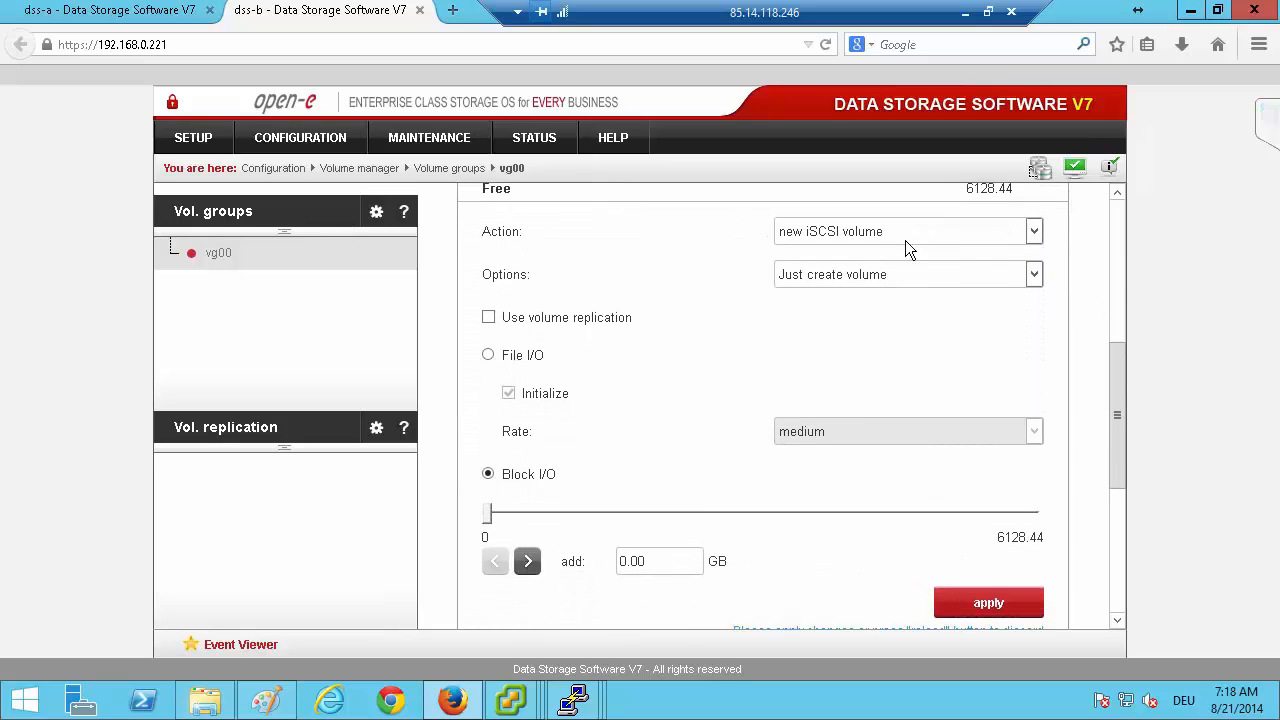
{"action": "left_click", "coordinate": [488, 317]}
{"action": "left_click_drag", "start_coordinate": [657, 560], "coordinate": [560, 539]}
{"action": "type", "text": "5"}
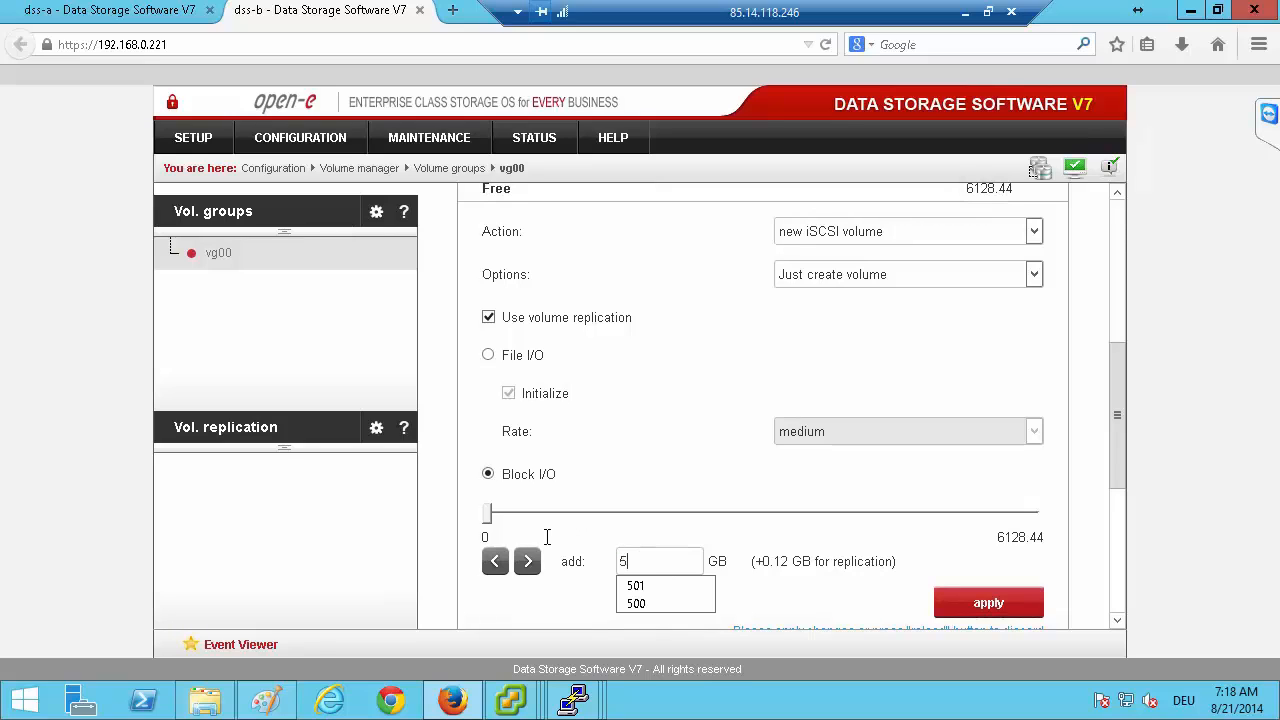
{"action": "type", "text": "00"}
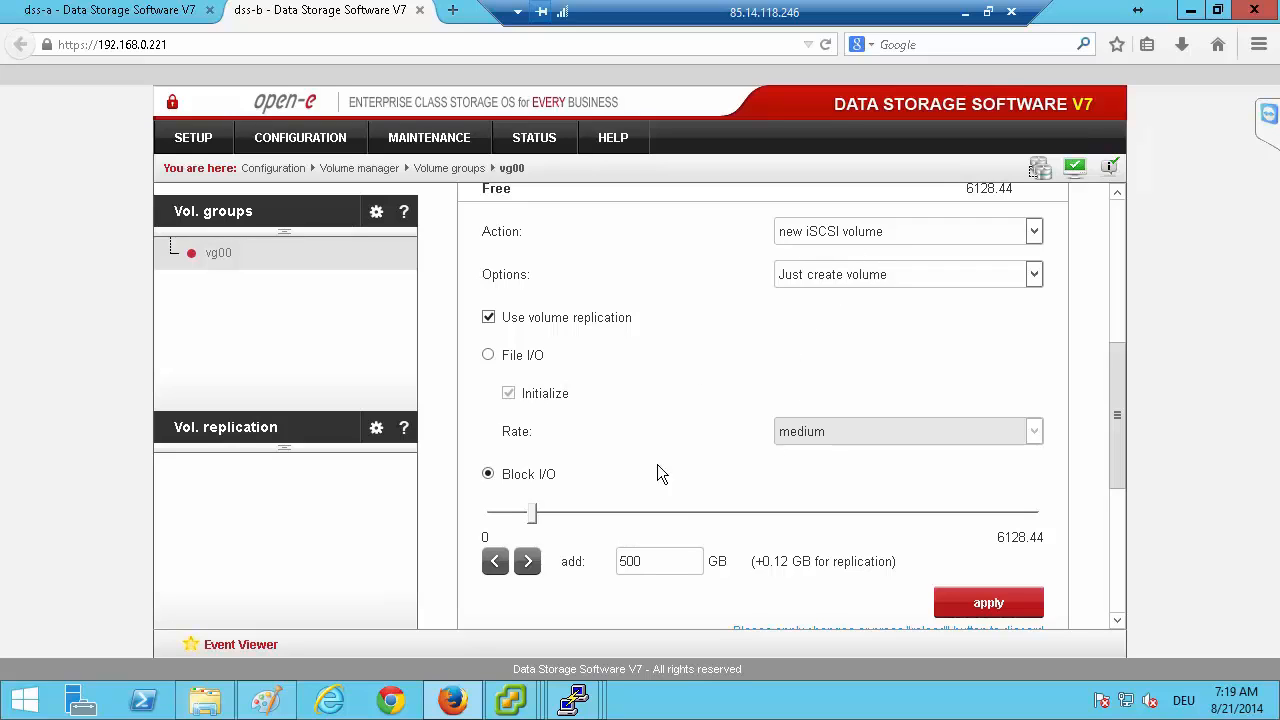
{"action": "left_click", "coordinate": [987, 605]}
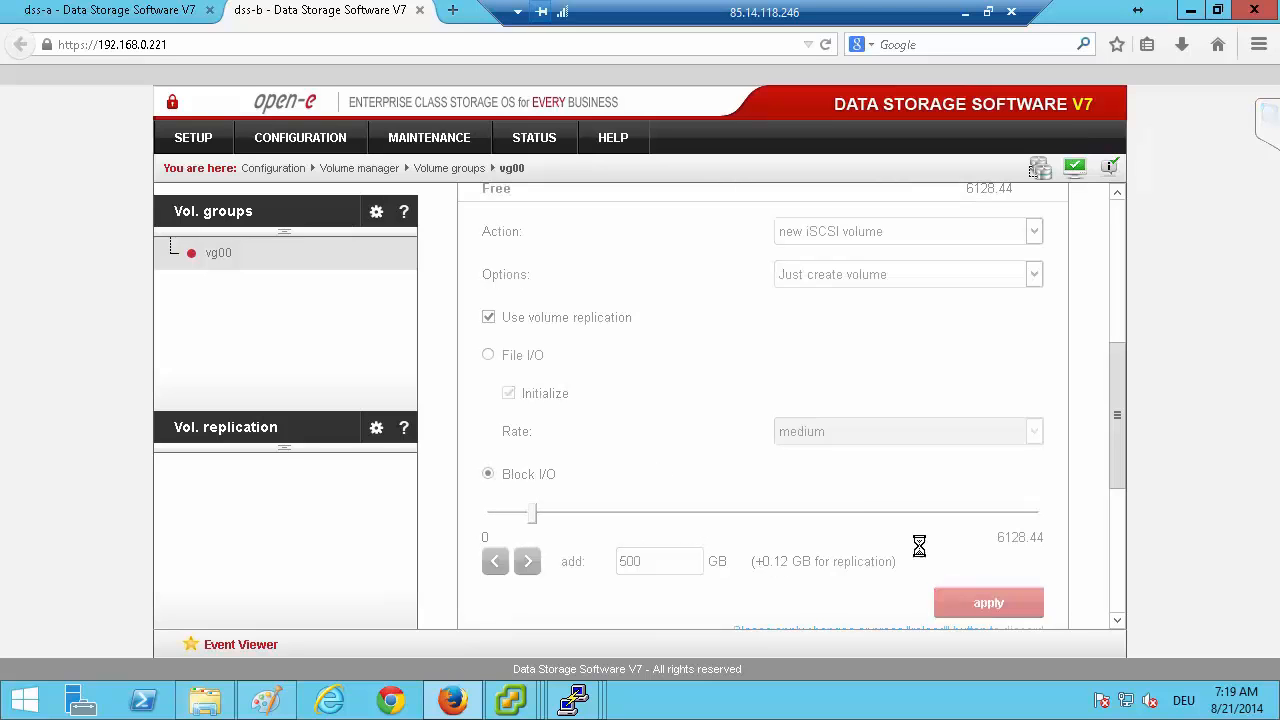
Open volume group vg00 on dss-a and set its volume manager action to new iSCSI volume.
{"action": "left_click", "coordinate": [135, 13]}
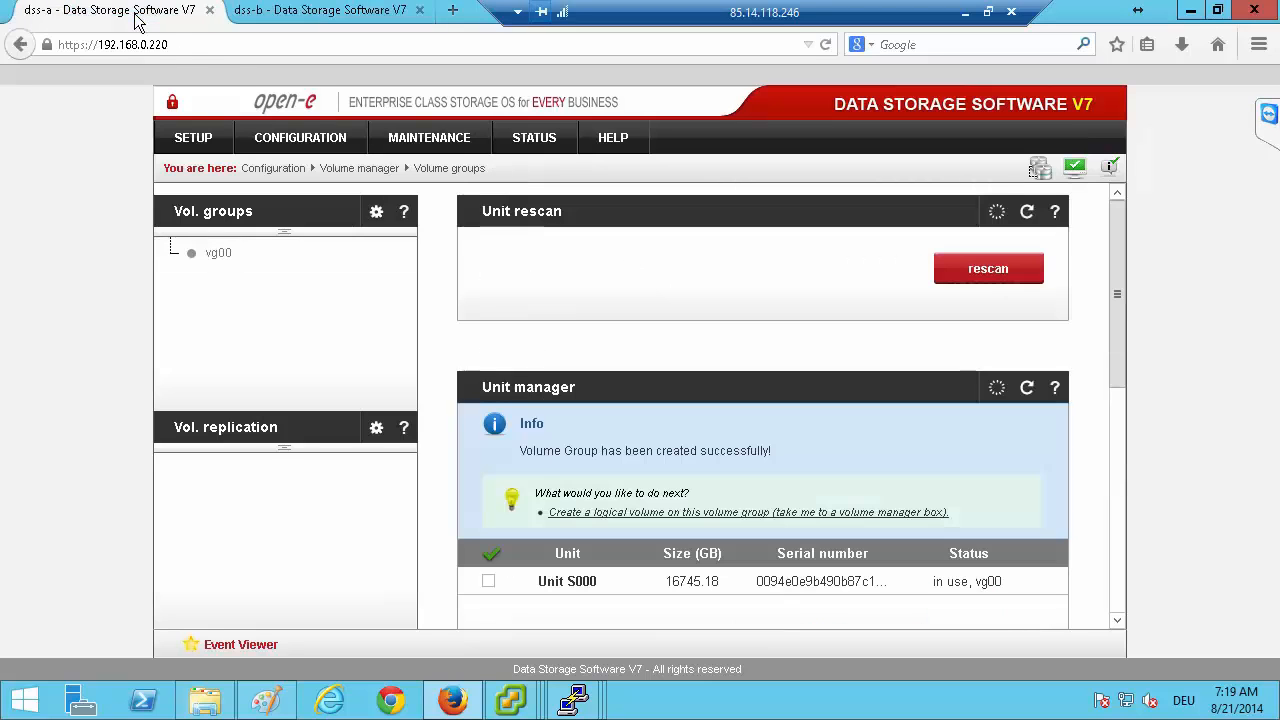
{"action": "left_click", "coordinate": [216, 252]}
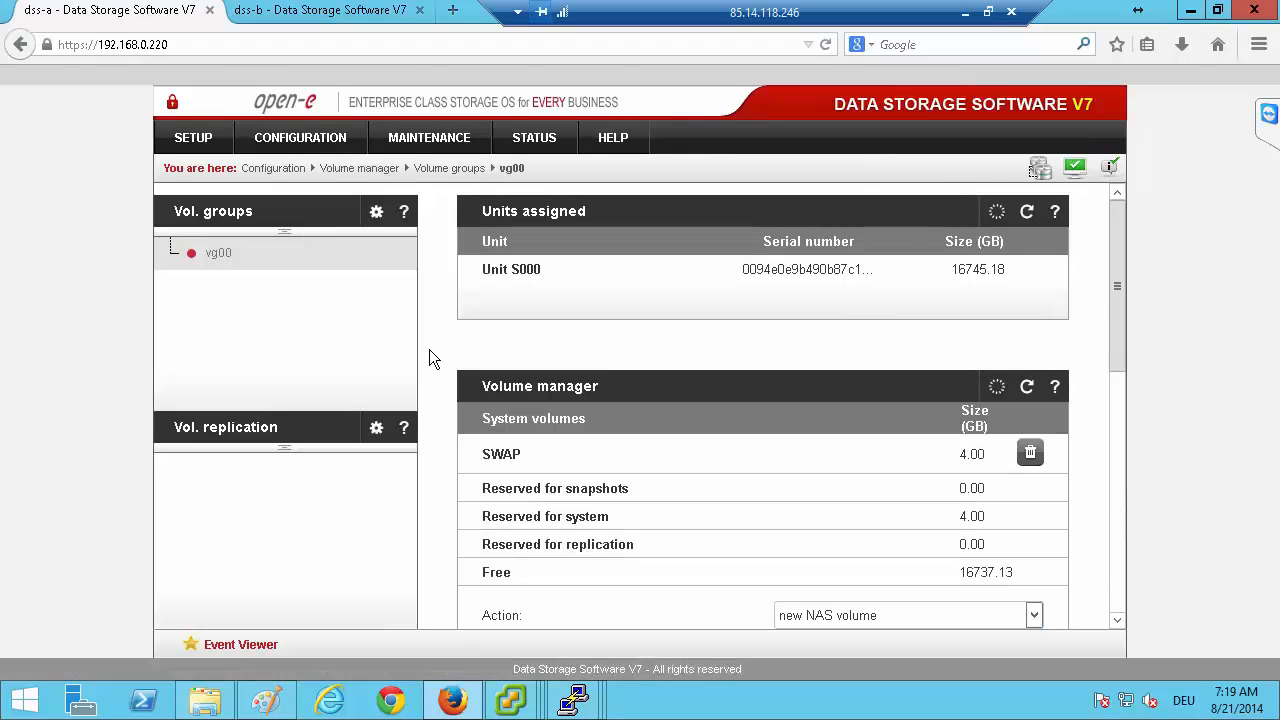
{"action": "scroll", "coordinate": [434, 349], "scroll_direction": "down", "scroll_amount": 5}
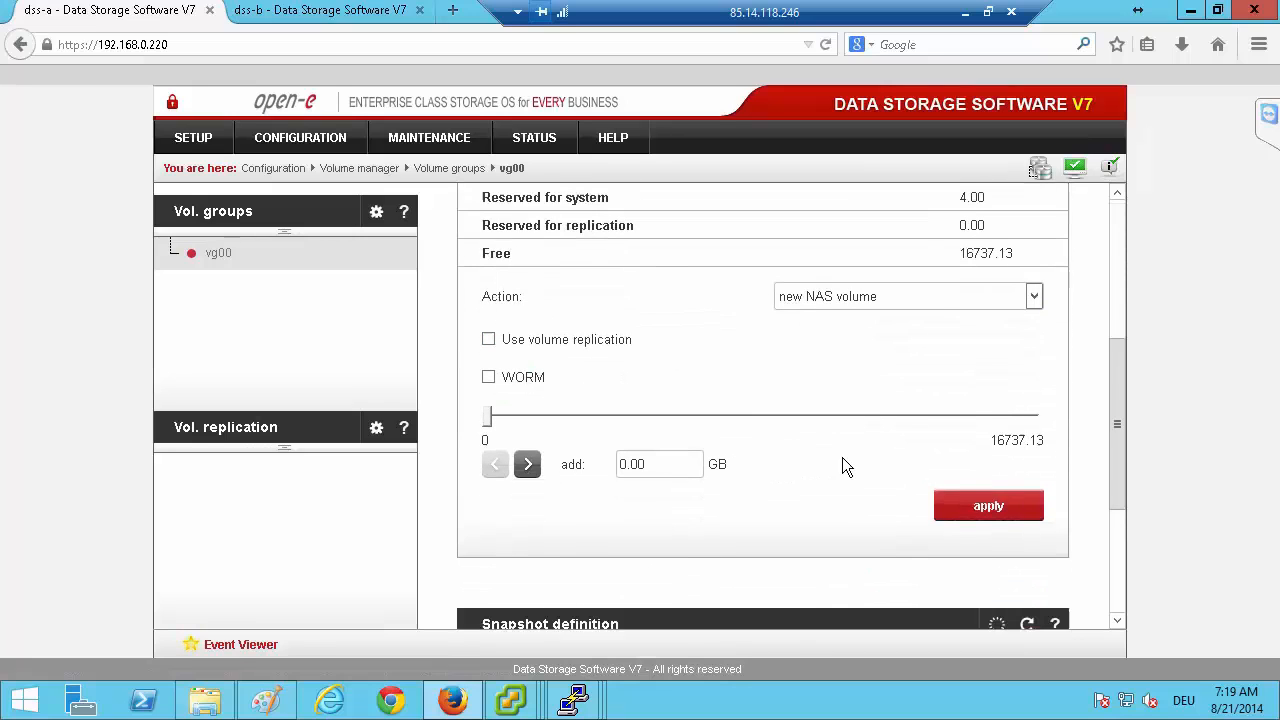
{"action": "left_click", "coordinate": [919, 280]}
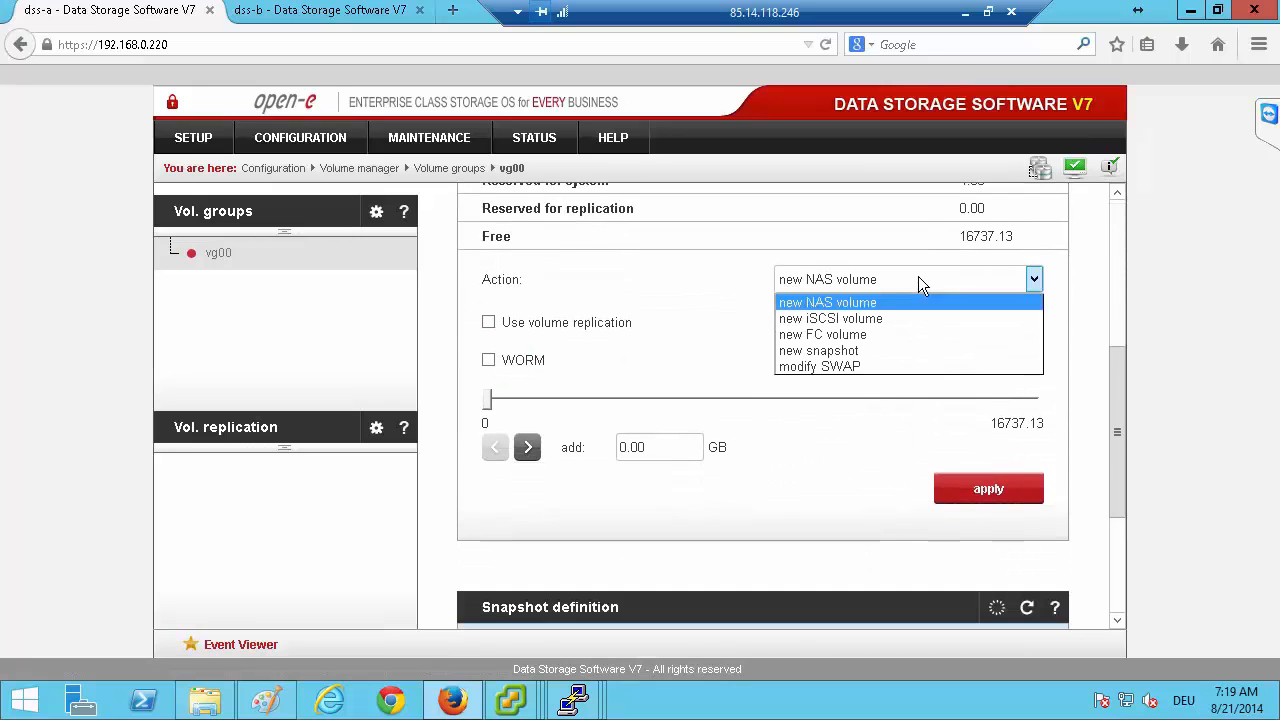
{"action": "left_click", "coordinate": [855, 312]}
Enable volume replication for the new iSCSI volume on dss-a, set its size to 500 GB and apply.
{"action": "scroll", "coordinate": [614, 310], "scroll_direction": "down", "scroll_amount": 1}
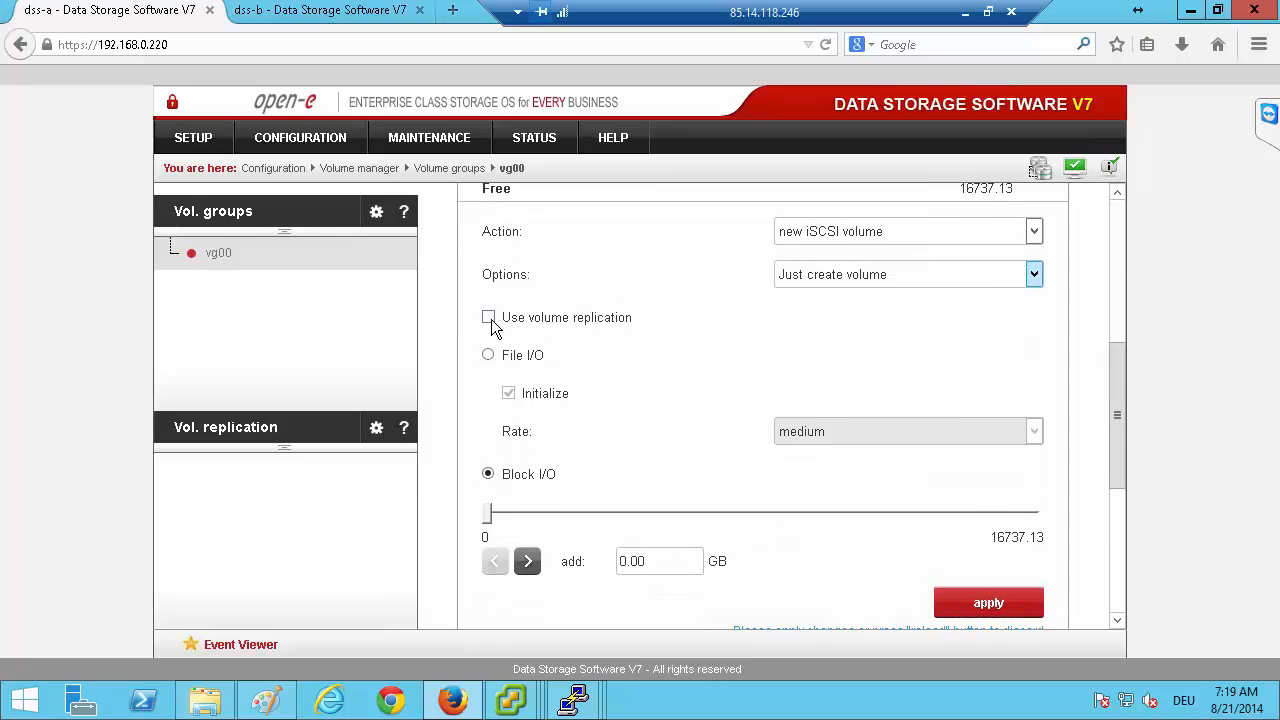
{"action": "left_click", "coordinate": [489, 318]}
{"action": "left_click_drag", "start_coordinate": [673, 566], "coordinate": [507, 520]}
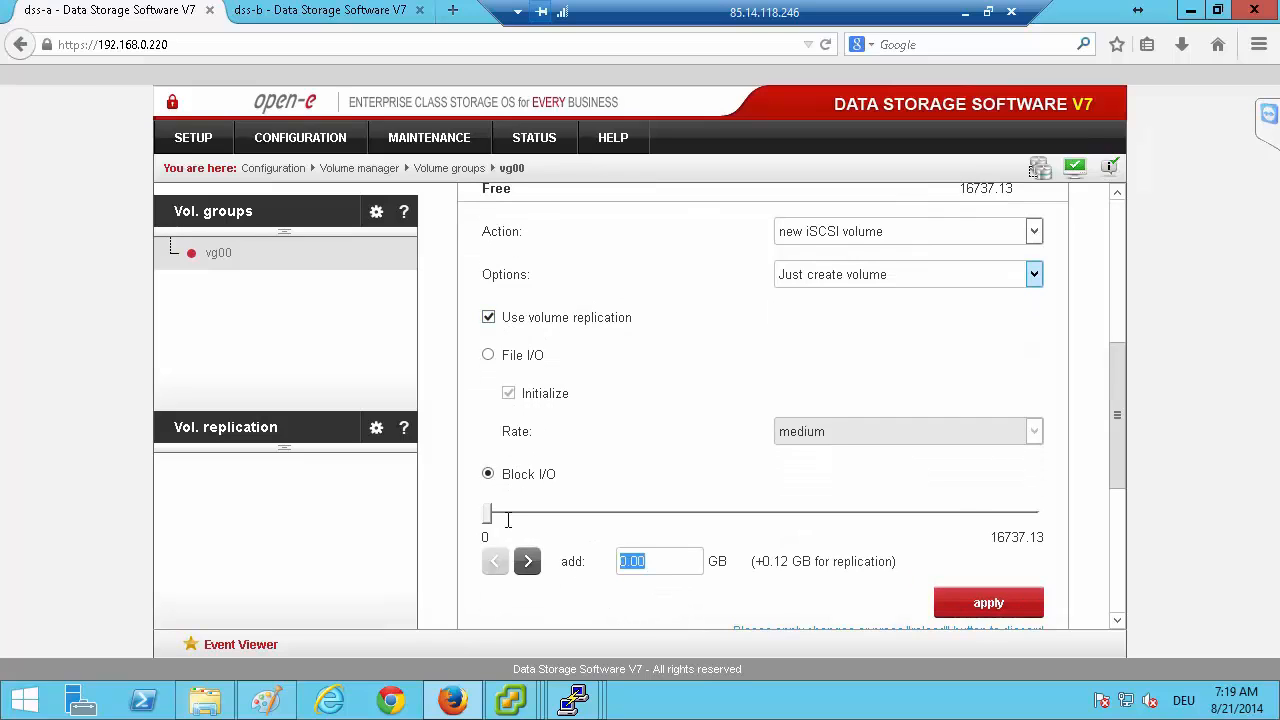
{"action": "type", "text": "5"}
{"action": "key", "text": "Down"}
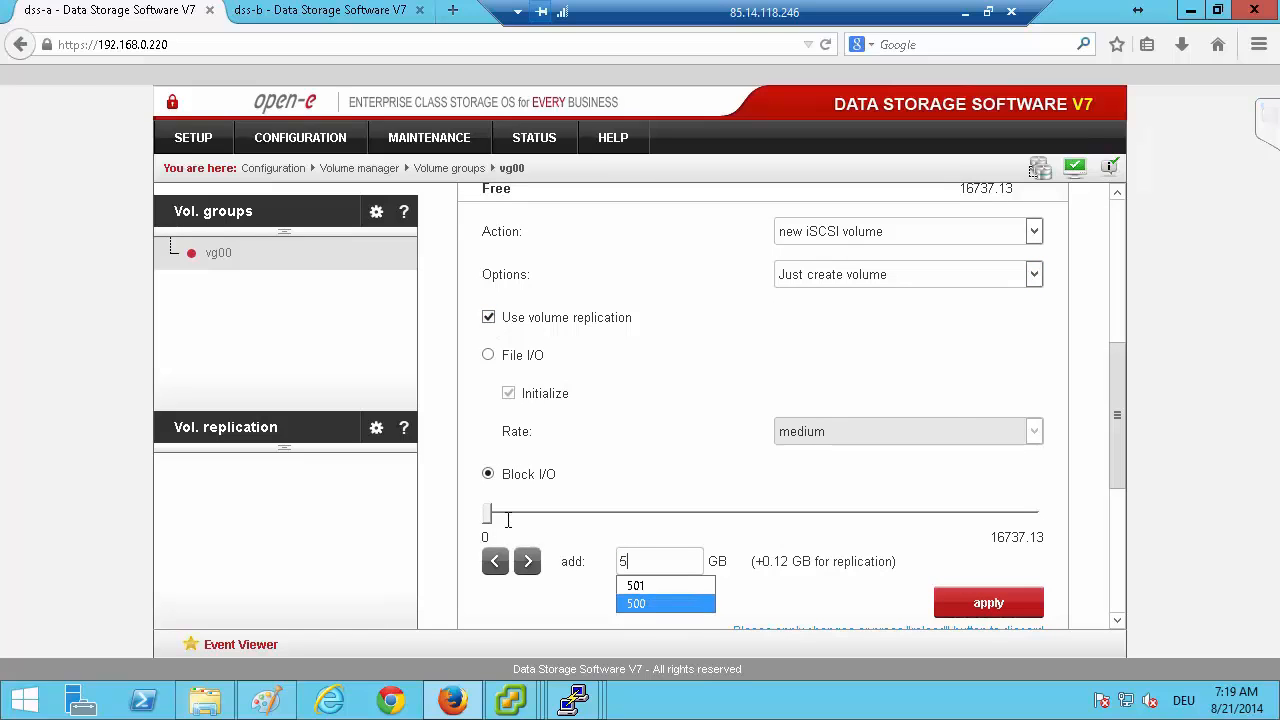
{"action": "key", "text": "Return"}
{"action": "left_click", "coordinate": [972, 606]}
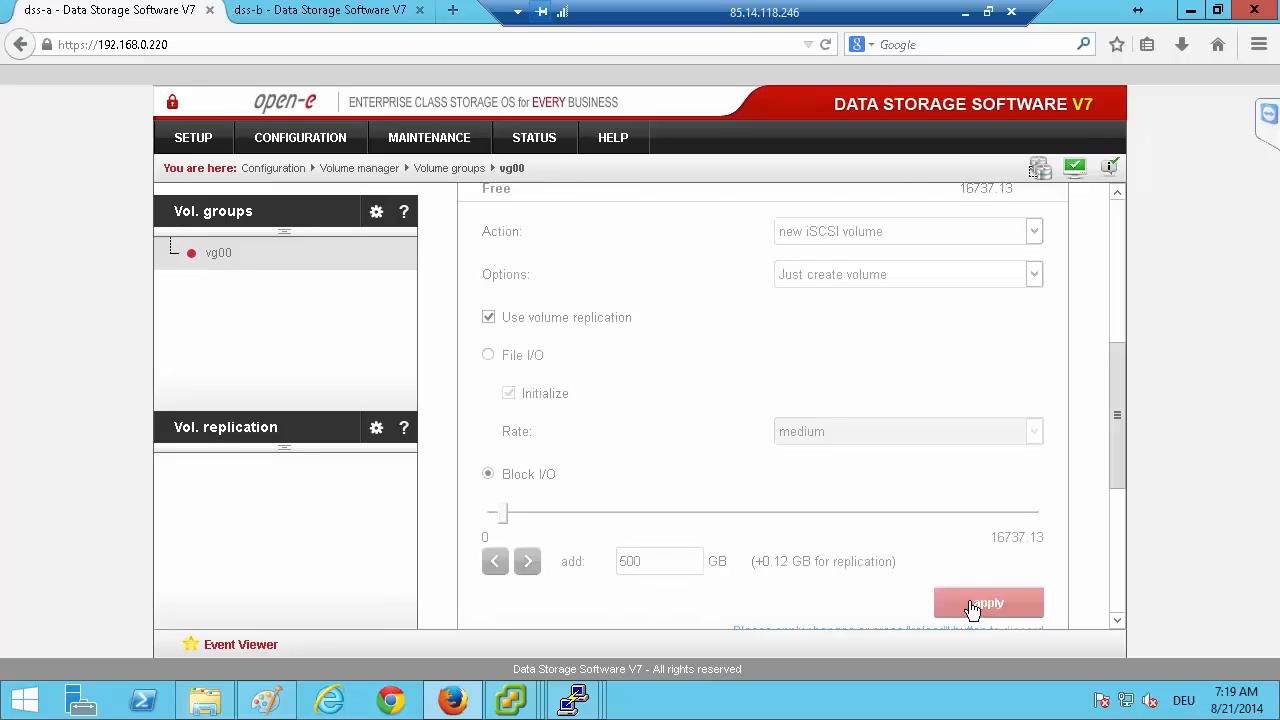
Set the volume manager action for volume group vg00 on dss-b to new iSCSI volume, with the option to just create it.
{"action": "left_click", "coordinate": [338, 12]}
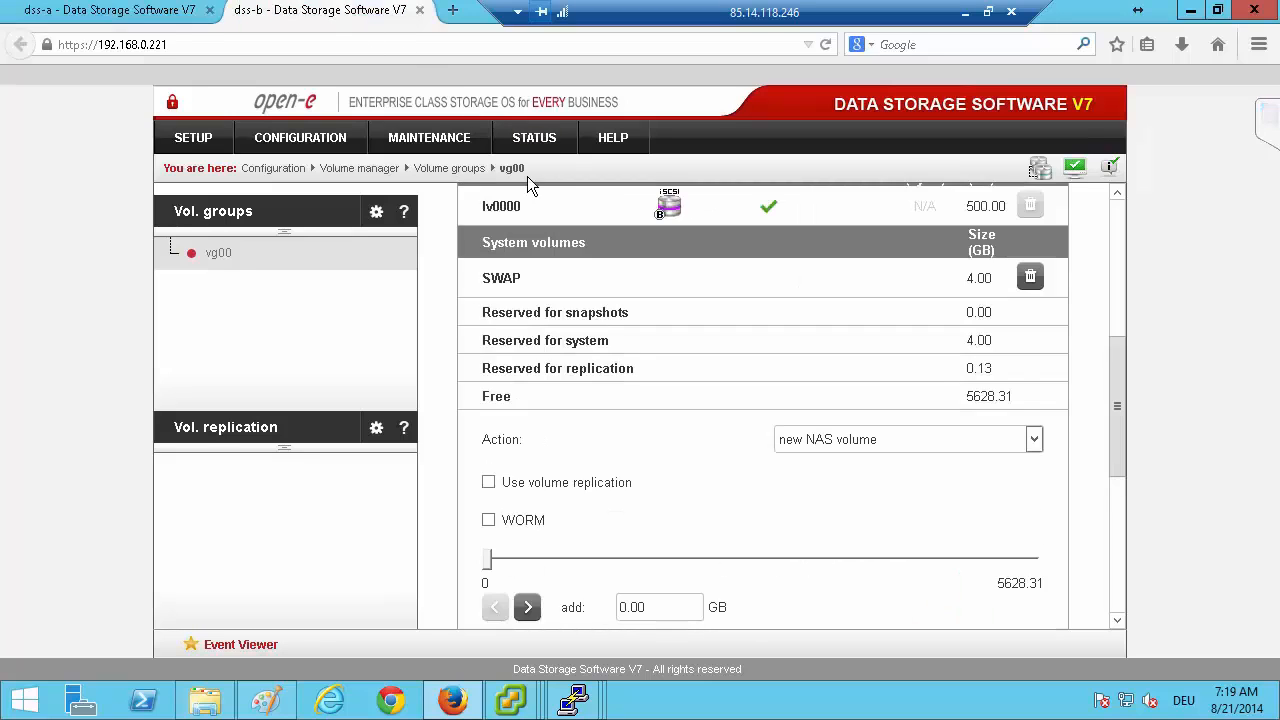
{"action": "scroll", "coordinate": [600, 321], "scroll_direction": "up", "scroll_amount": 2}
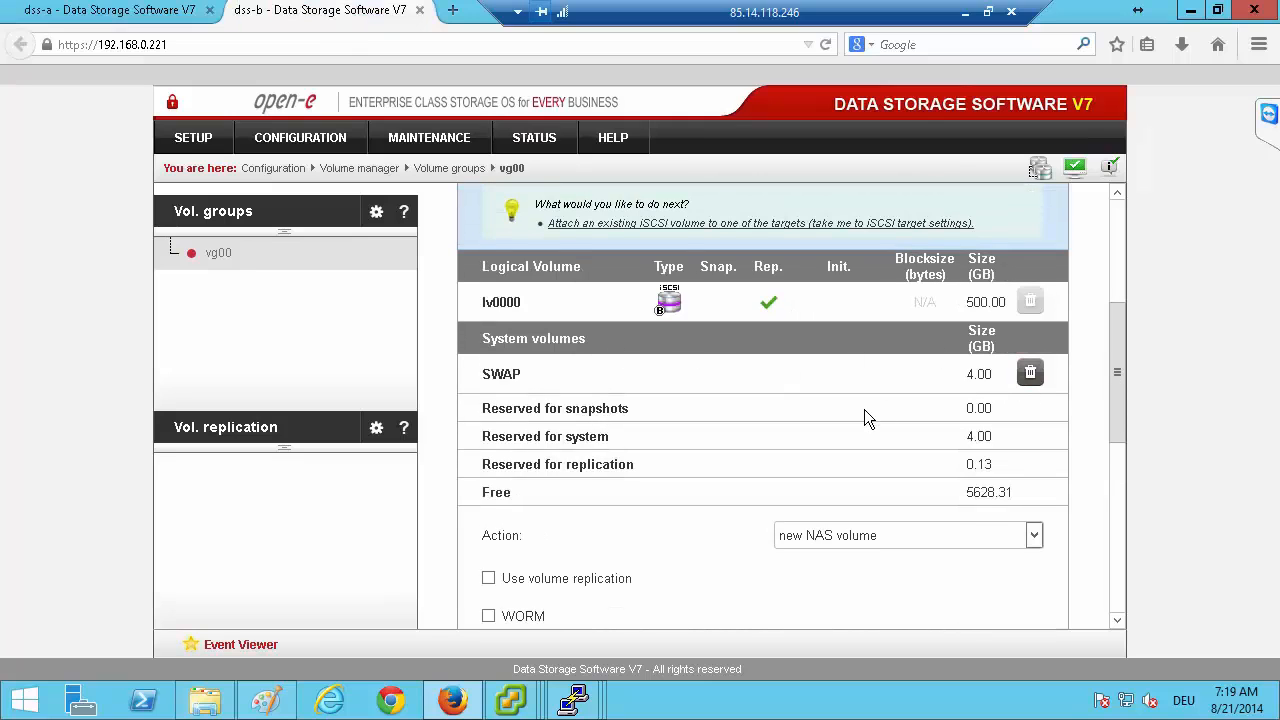
{"action": "scroll", "coordinate": [864, 415], "scroll_direction": "down", "scroll_amount": 3}
{"action": "left_click", "coordinate": [858, 392]}
{"action": "left_click", "coordinate": [849, 432]}
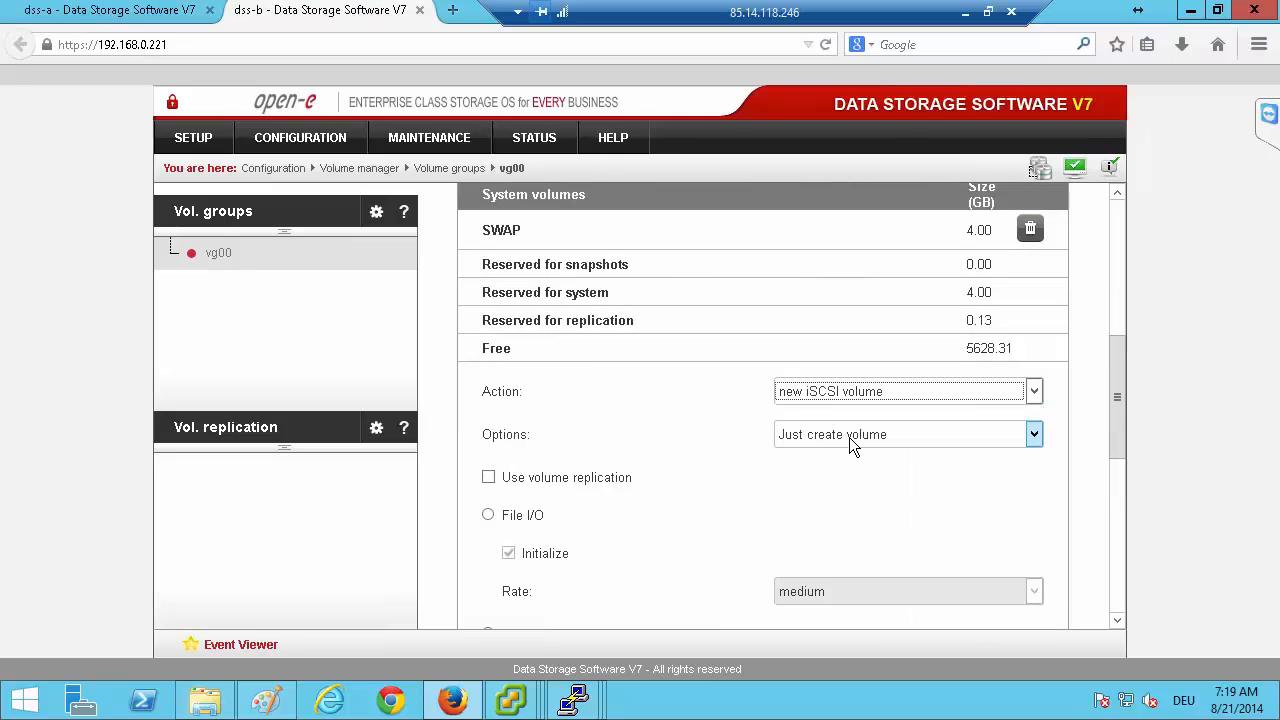
Enable volume replication for the new iSCSI volume on dss-b, set its size to 501 GB and apply.
{"action": "scroll", "coordinate": [570, 420], "scroll_direction": "down", "scroll_amount": 2}
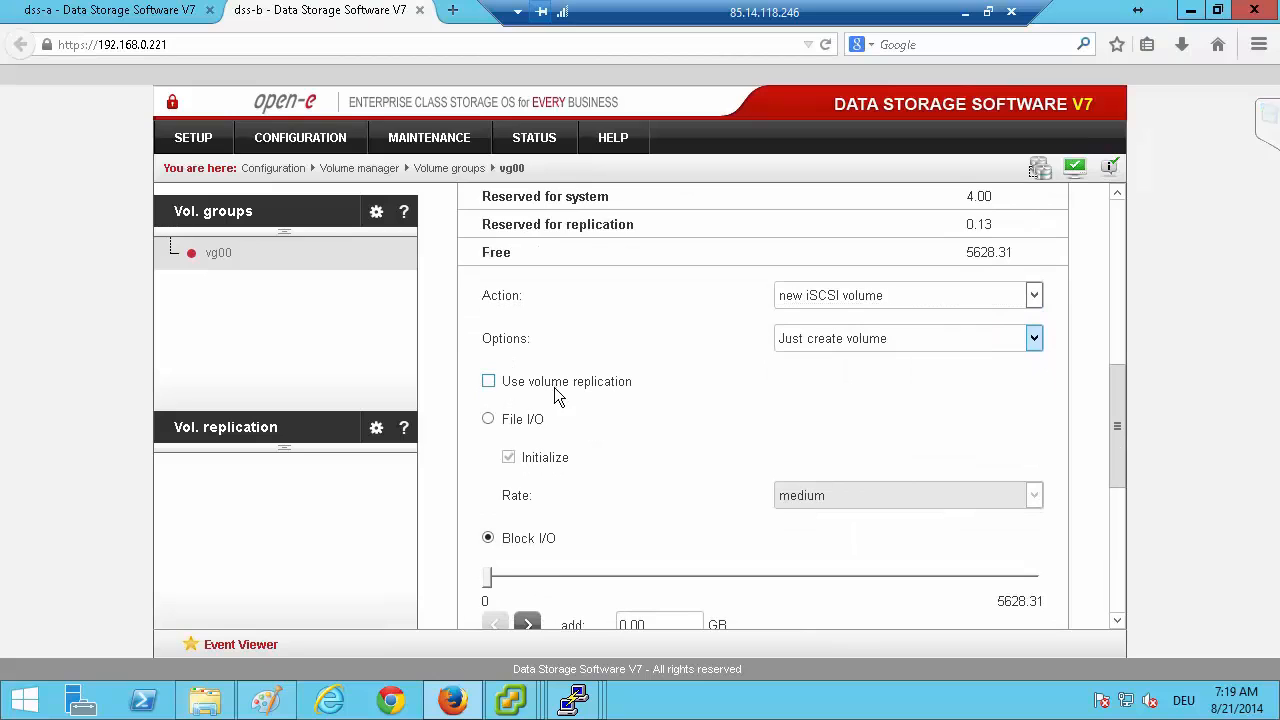
{"action": "left_click", "coordinate": [489, 382]}
{"action": "scroll", "coordinate": [615, 565], "scroll_direction": "down", "scroll_amount": 2}
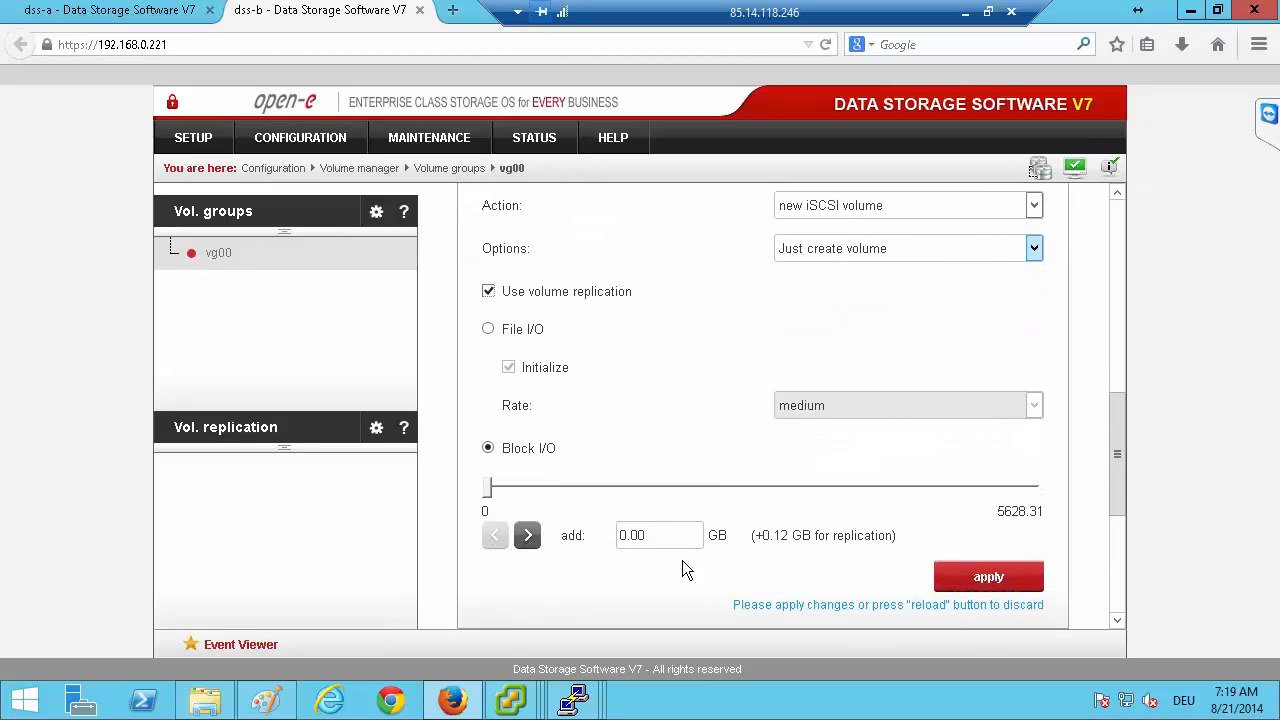
{"action": "left_click_drag", "start_coordinate": [688, 529], "coordinate": [484, 497]}
{"action": "type", "text": "5"}
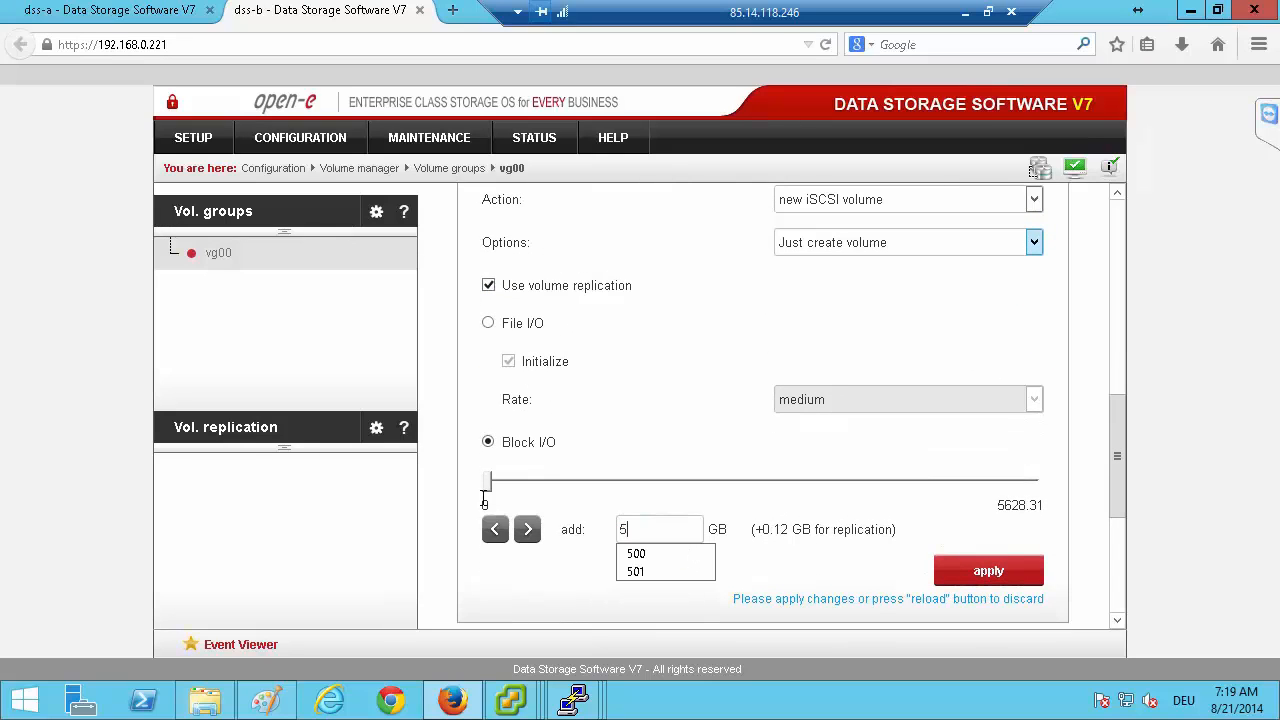
{"action": "key", "text": "Down"}
{"action": "key", "text": "Return"}
{"action": "left_click", "coordinate": [961, 573]}
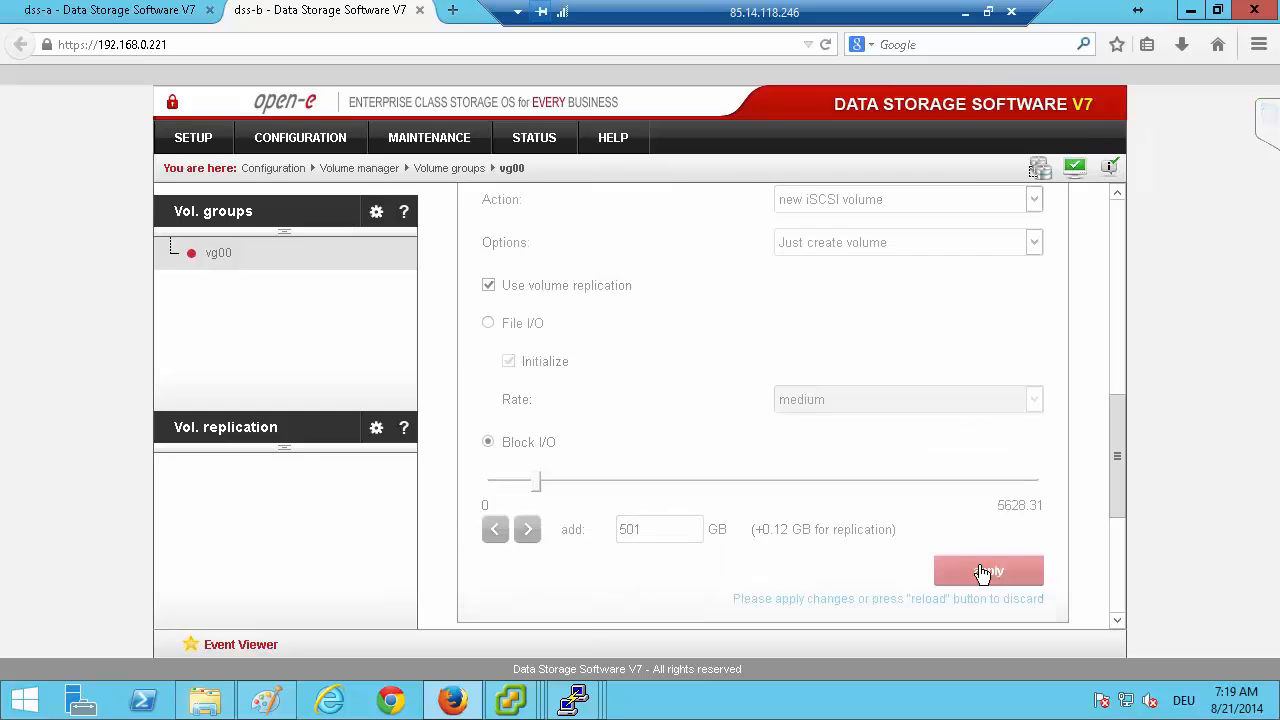
Set the volume manager action for volume group vg00 on dss-a to new iSCSI volume.
{"action": "left_click", "coordinate": [141, 15]}
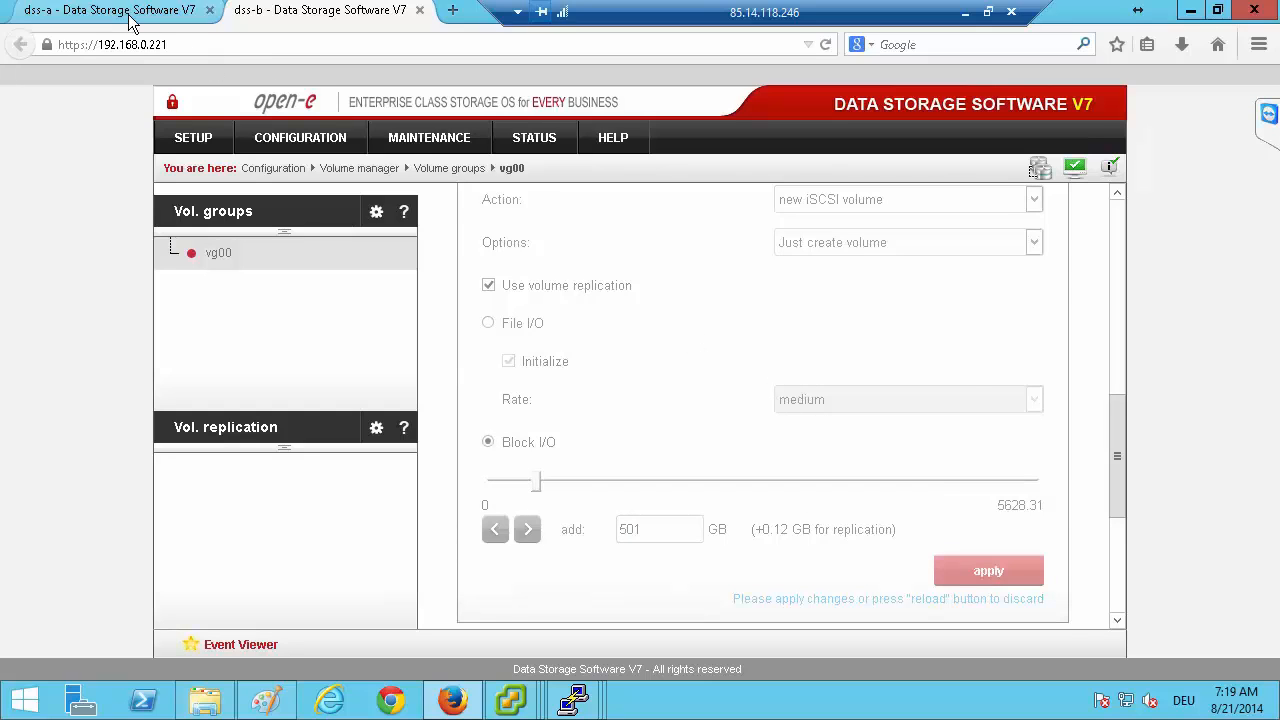
{"action": "left_click", "coordinate": [827, 448]}
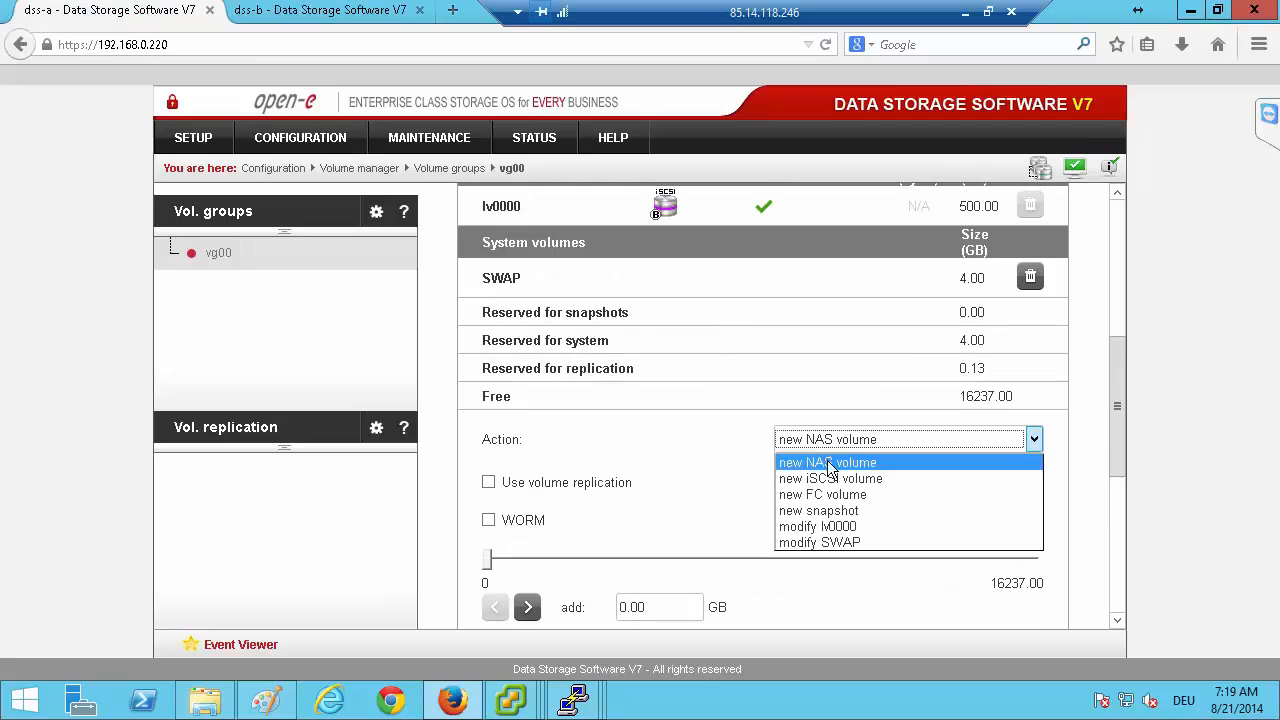
{"action": "left_click", "coordinate": [840, 480]}
{"action": "scroll", "coordinate": [765, 482], "scroll_direction": "down", "scroll_amount": 3}
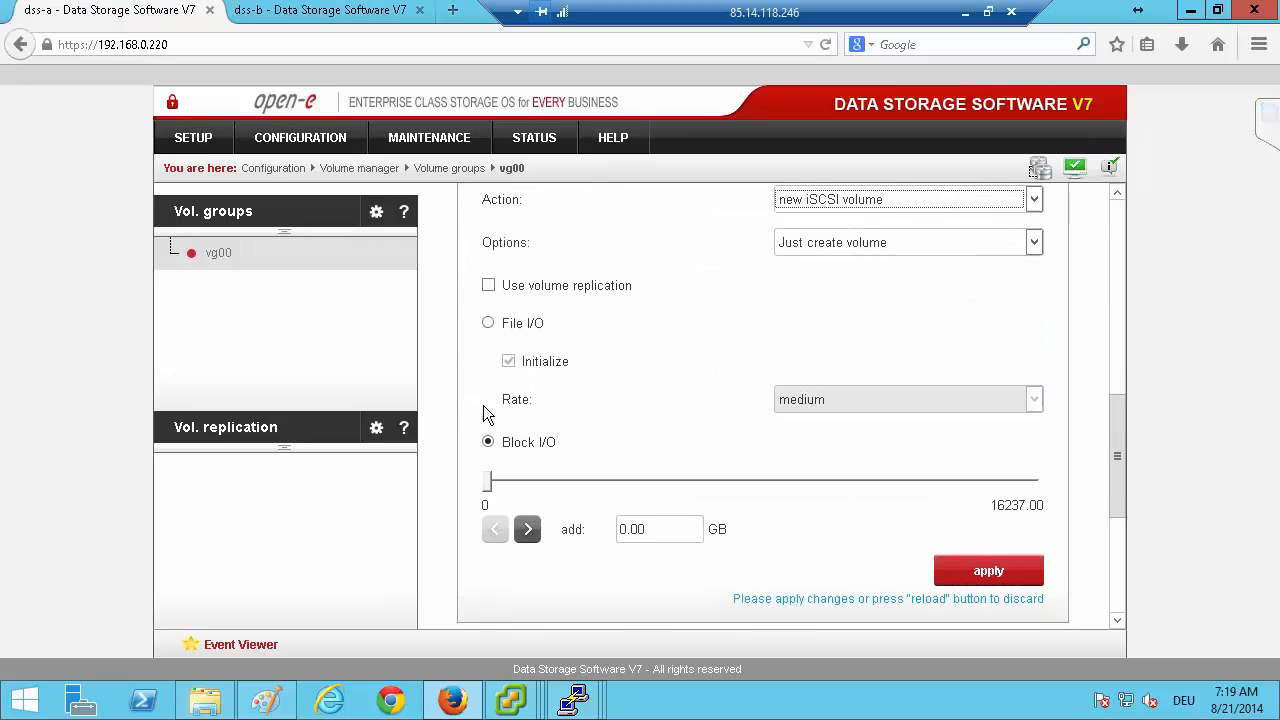
Enable volume replication for the new iSCSI volume on dss-a, set its size to 501 GB and apply.
{"action": "left_click", "coordinate": [488, 286]}
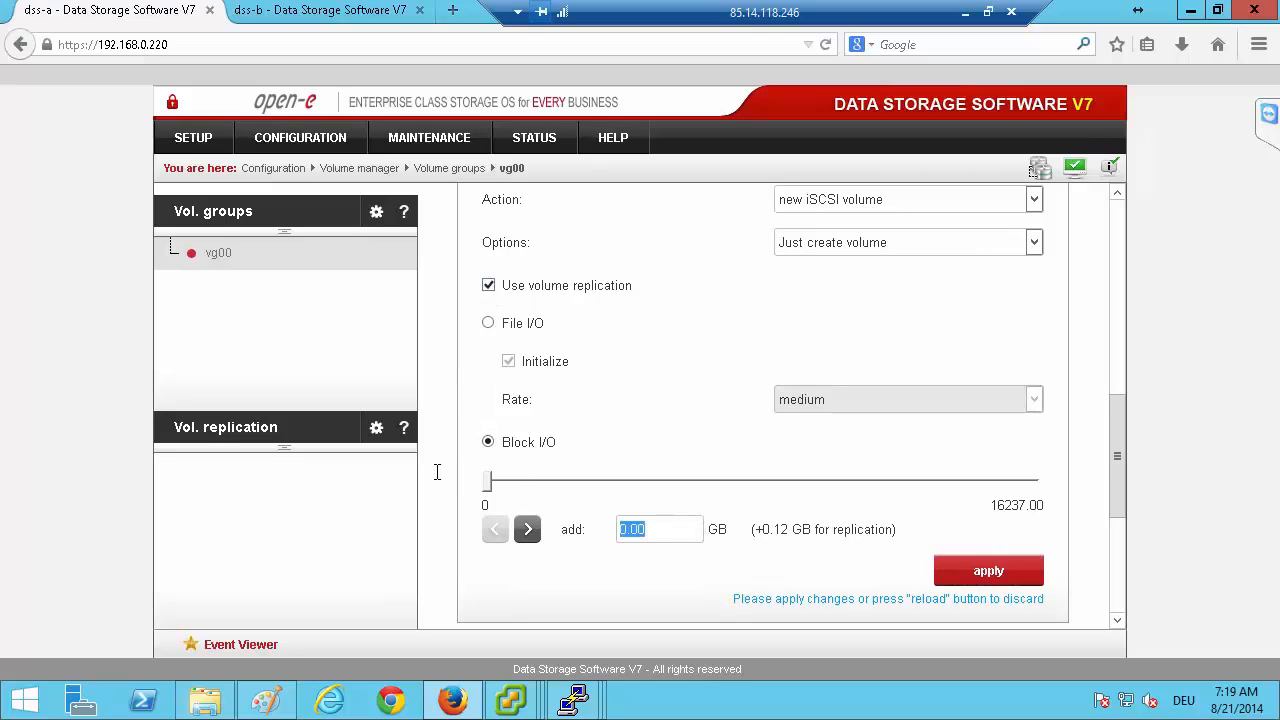
{"action": "type", "text": "5"}
{"action": "key", "text": "Down"}
{"action": "key", "text": "Return"}
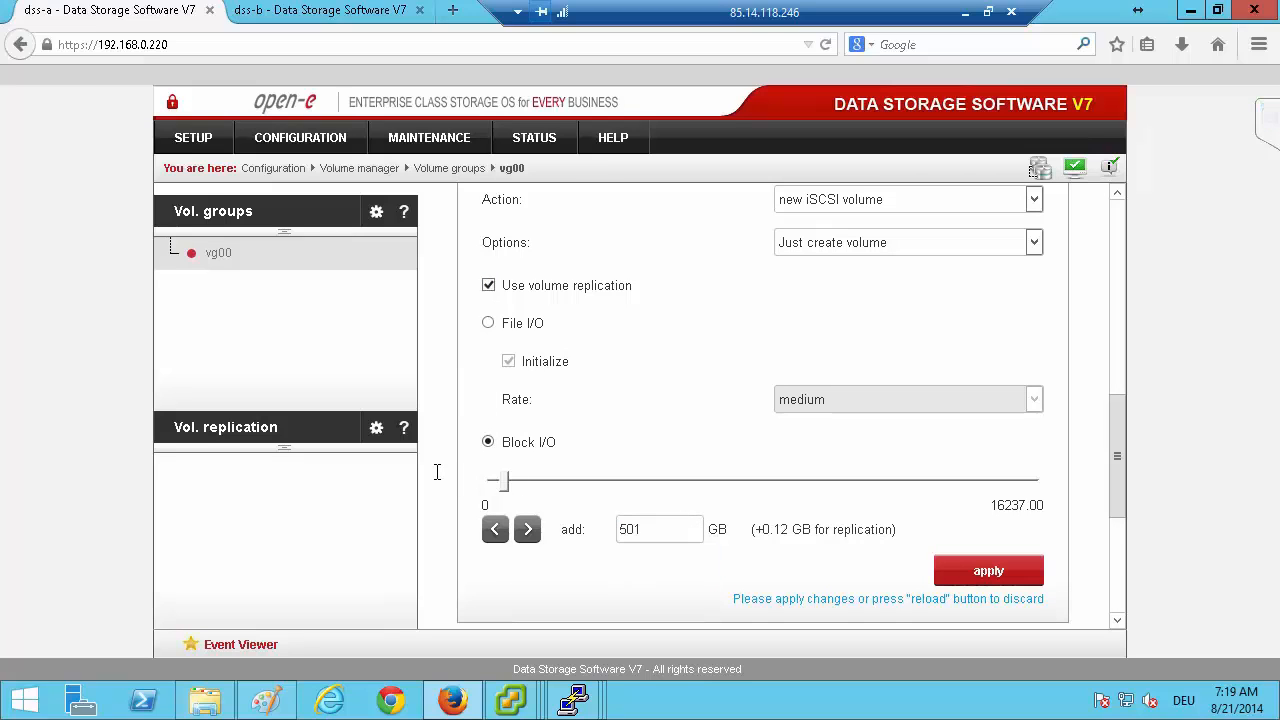
{"action": "left_click", "coordinate": [968, 570]}
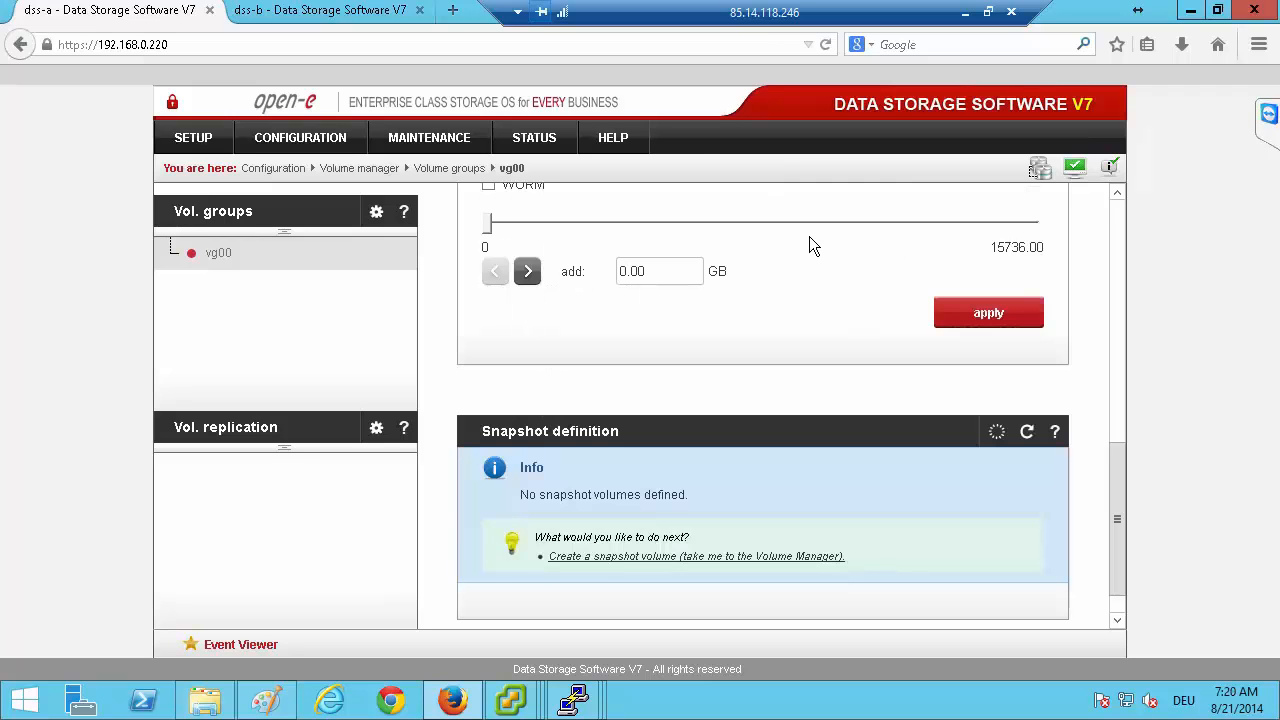
Read the Active-Active Failover Configuration quick start in the help index, covering hostnames, replication modes and targets, and close it.
{"action": "mouse_move", "coordinate": [628, 140]}
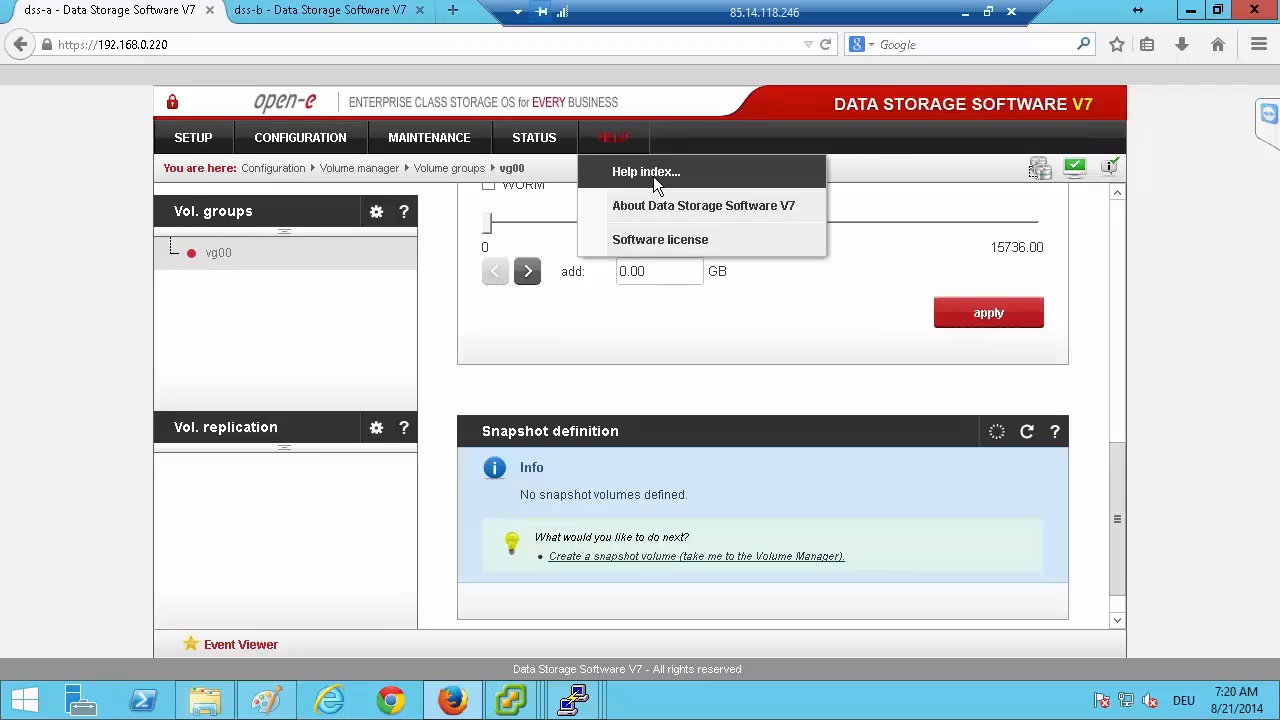
{"action": "left_click", "coordinate": [653, 177]}
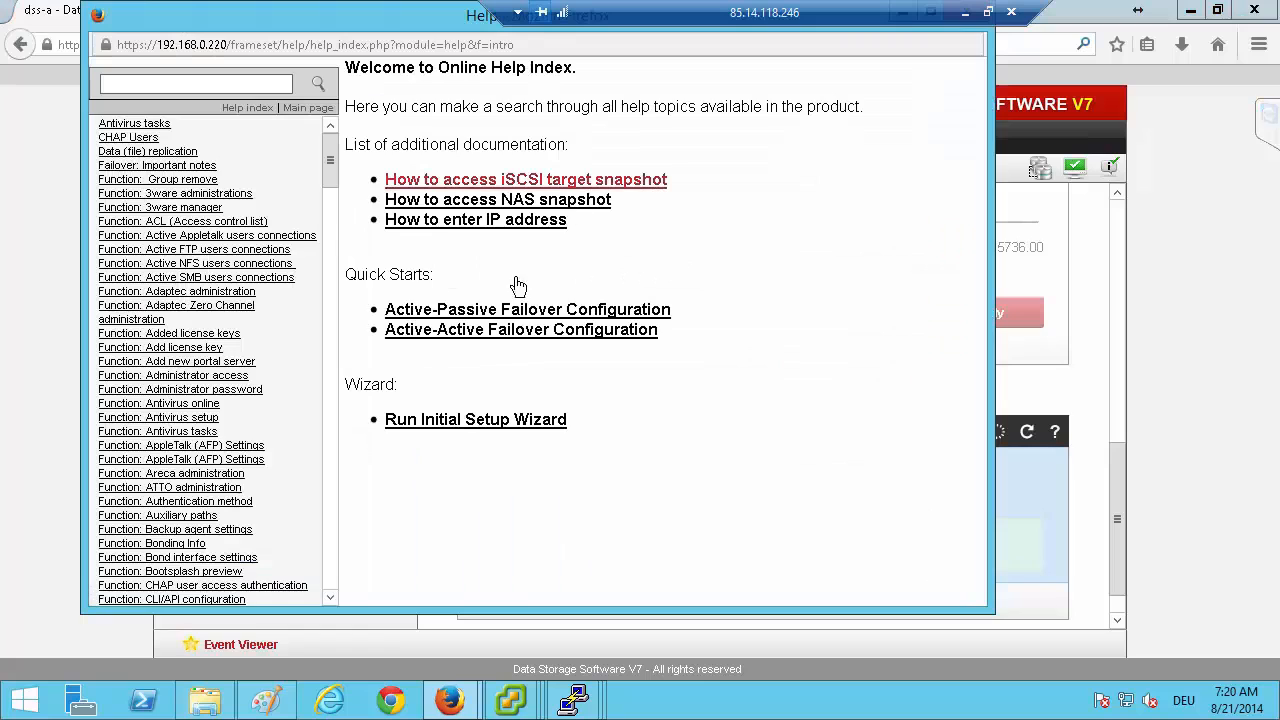
{"action": "left_click", "coordinate": [485, 332]}
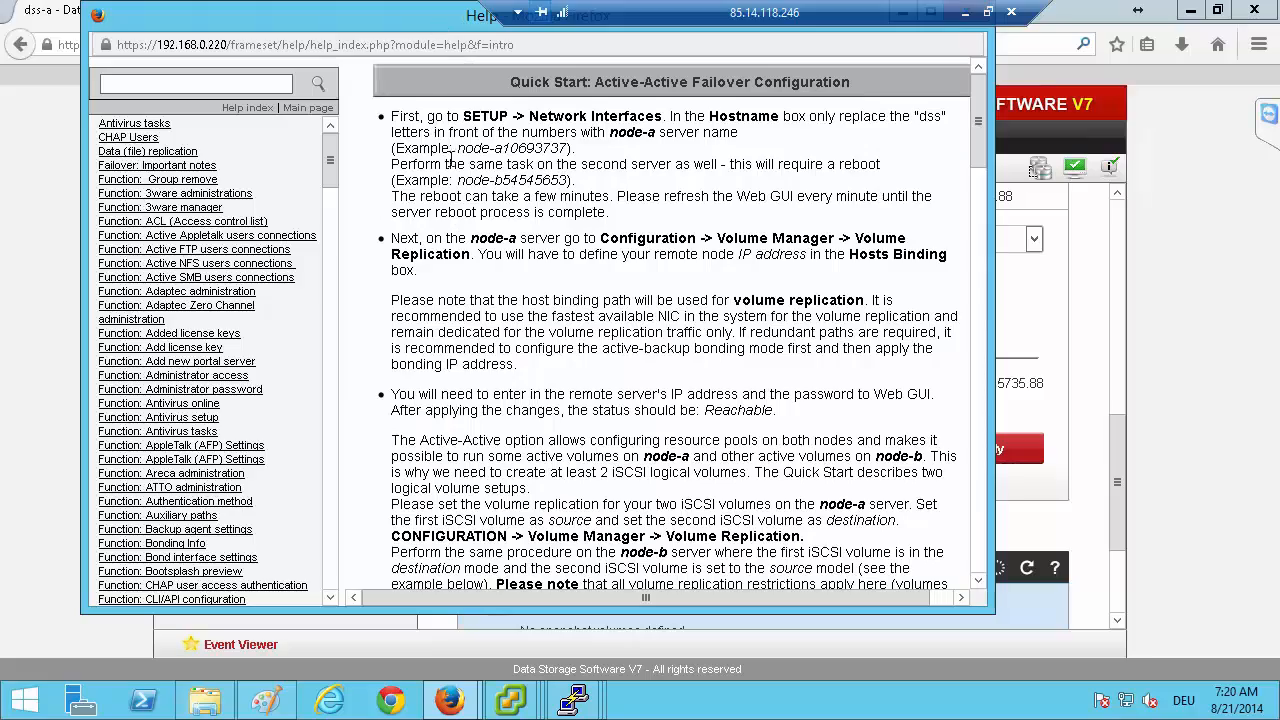
{"action": "scroll", "coordinate": [440, 214], "scroll_direction": "down", "scroll_amount": 20}
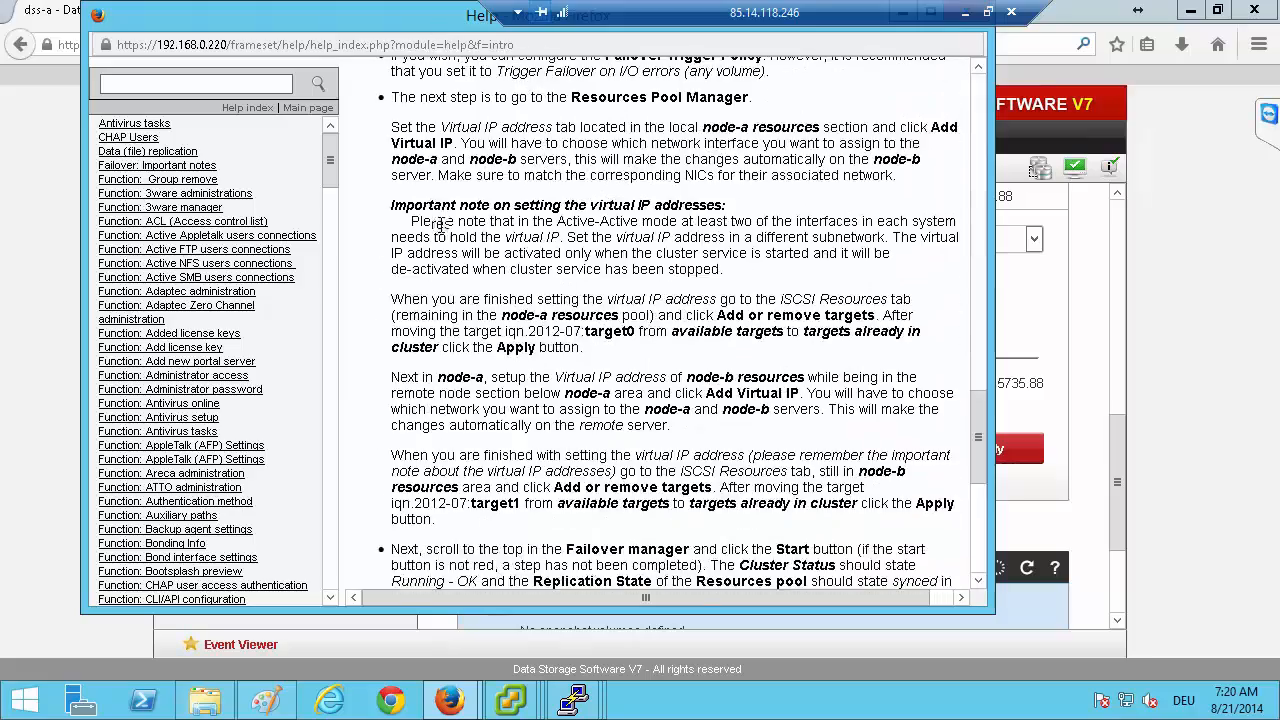
{"action": "scroll", "coordinate": [443, 224], "scroll_direction": "down", "scroll_amount": 8}
{"action": "scroll", "coordinate": [424, 232], "scroll_direction": "up", "scroll_amount": 15}
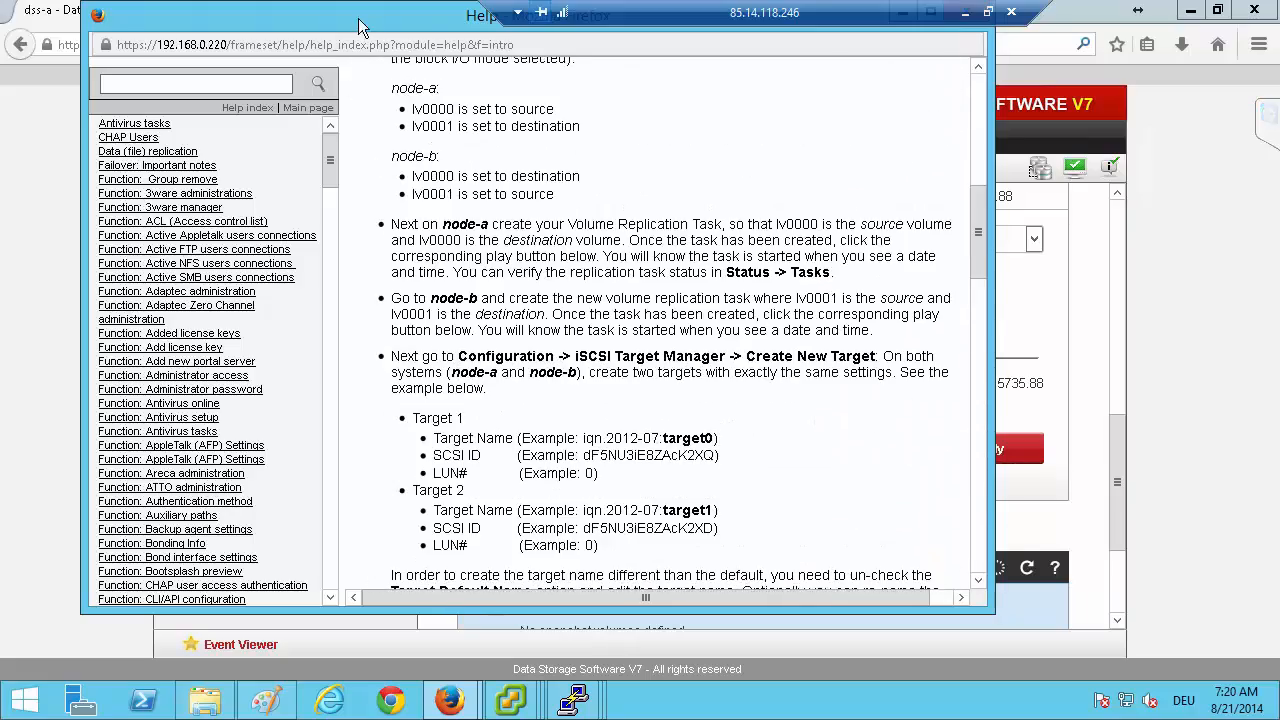
{"action": "left_click_drag", "start_coordinate": [362, 22], "coordinate": [345, 60]}
{"action": "left_click", "coordinate": [950, 50]}
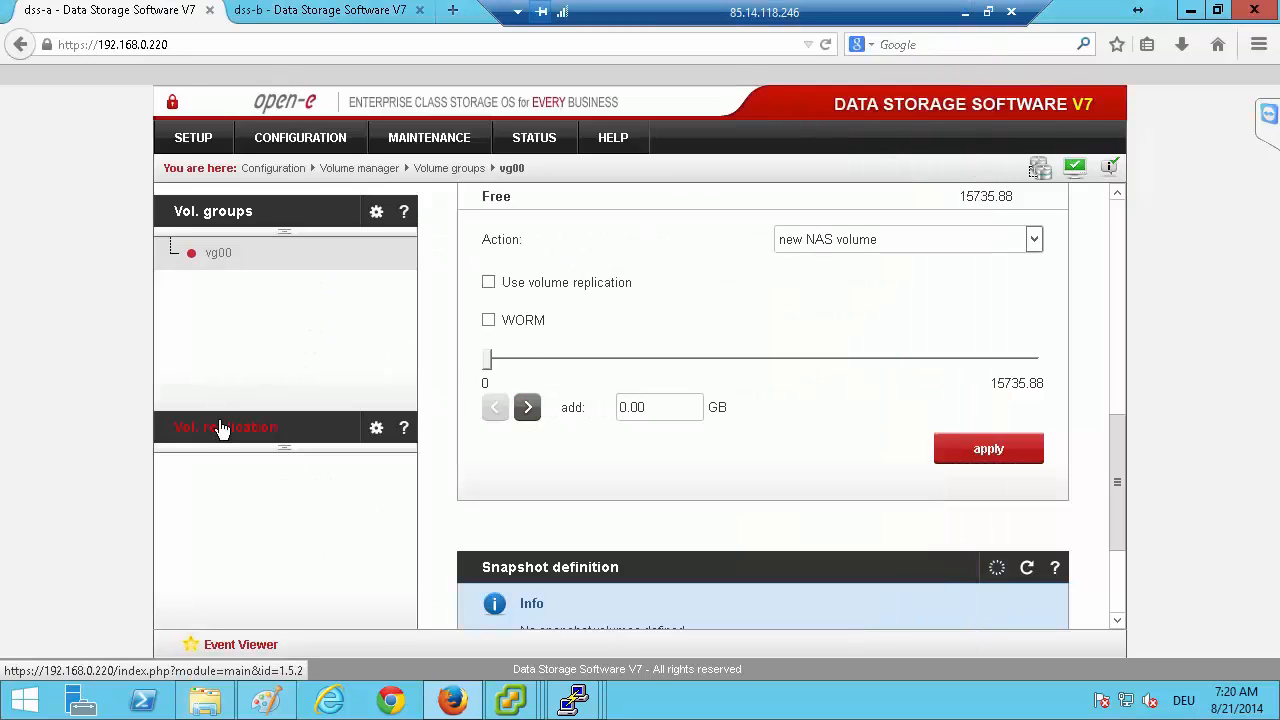
Open the network interfaces settings on dss-a to view the server's hostname.
{"action": "left_click", "coordinate": [258, 427]}
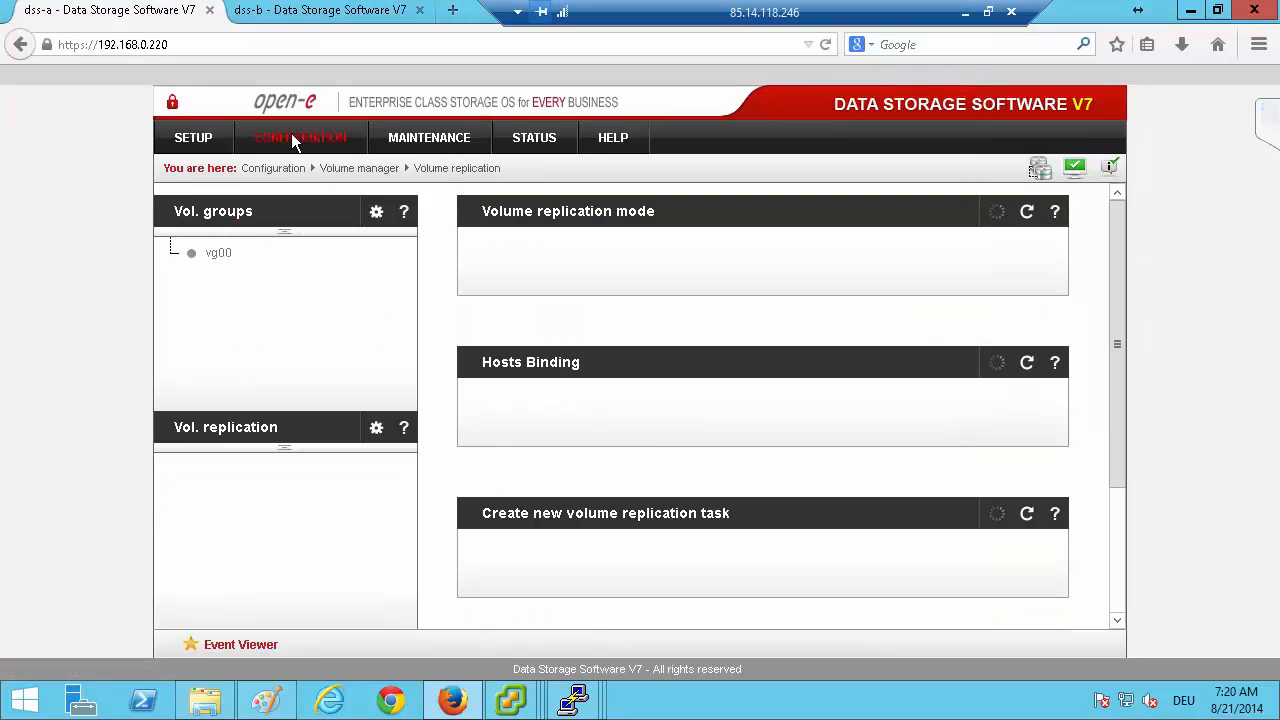
{"action": "mouse_move", "coordinate": [287, 141]}
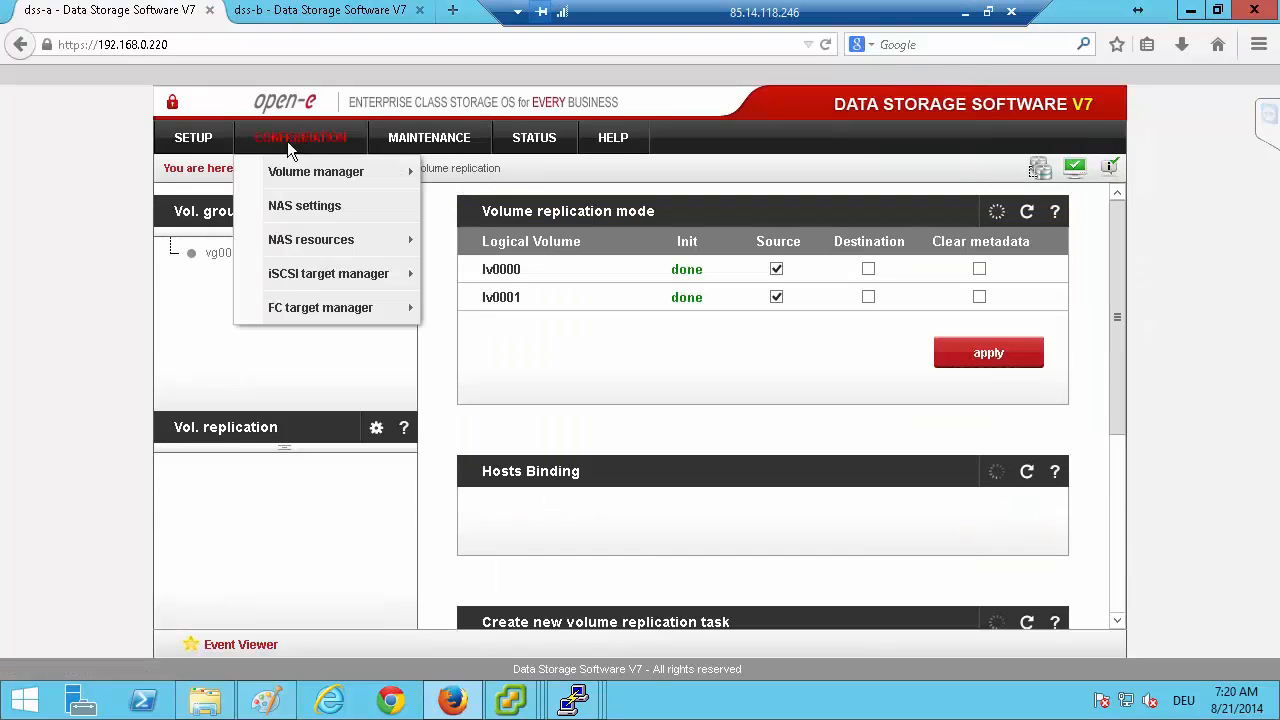
{"action": "left_click", "coordinate": [306, 205]}
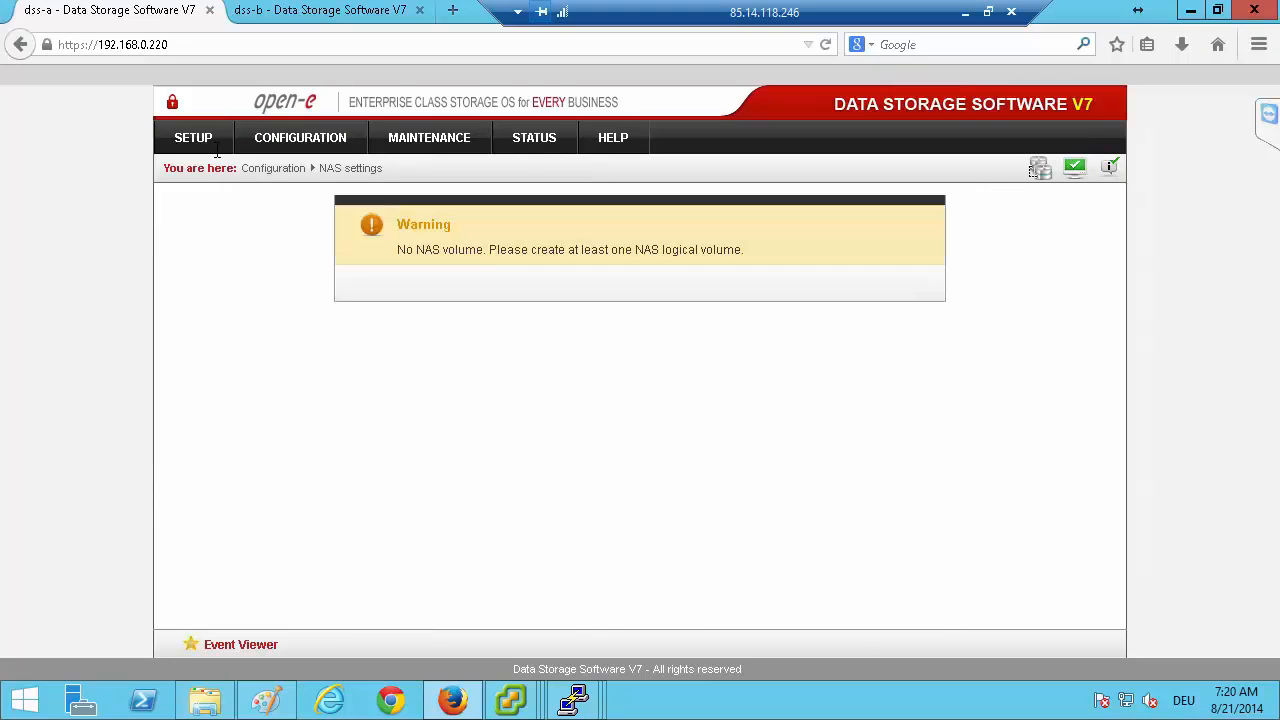
{"action": "mouse_move", "coordinate": [200, 140]}
{"action": "left_click", "coordinate": [214, 205]}
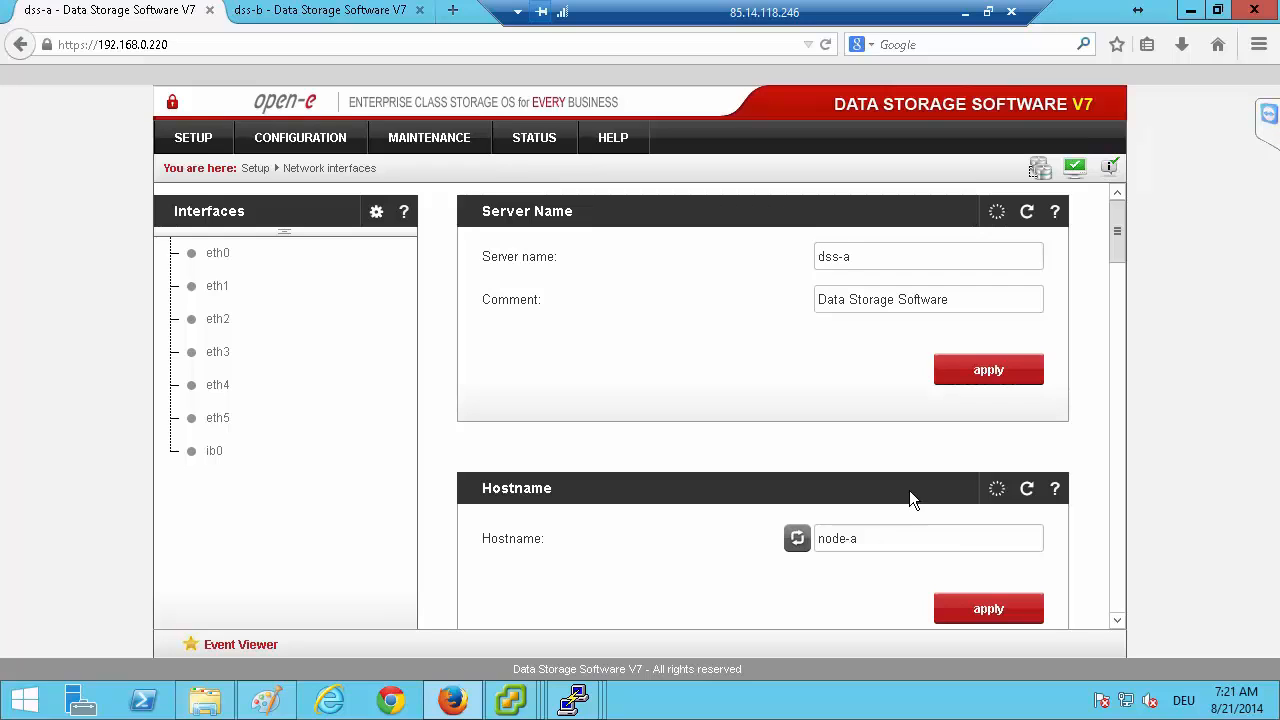
{"action": "left_click", "coordinate": [876, 538]}
{"action": "left_click_drag", "start_coordinate": [831, 515], "coordinate": [772, 508]}
{"action": "left_click", "coordinate": [910, 545]}
{"action": "type", "text": "543456"}
{"action": "key", "text": "BackSpace"}
{"action": "key", "text": "BackSpace"}
{"action": "key", "text": "BackSpace"}
{"action": "key", "text": "BackSpace"}
{"action": "key", "text": "BackSpace"}
{"action": "key", "text": "BackSpace"}
Open the volume replication settings on both dss-a and dss-b.
{"action": "left_click", "coordinate": [284, 140]}
{"action": "mouse_move", "coordinate": [337, 176]}
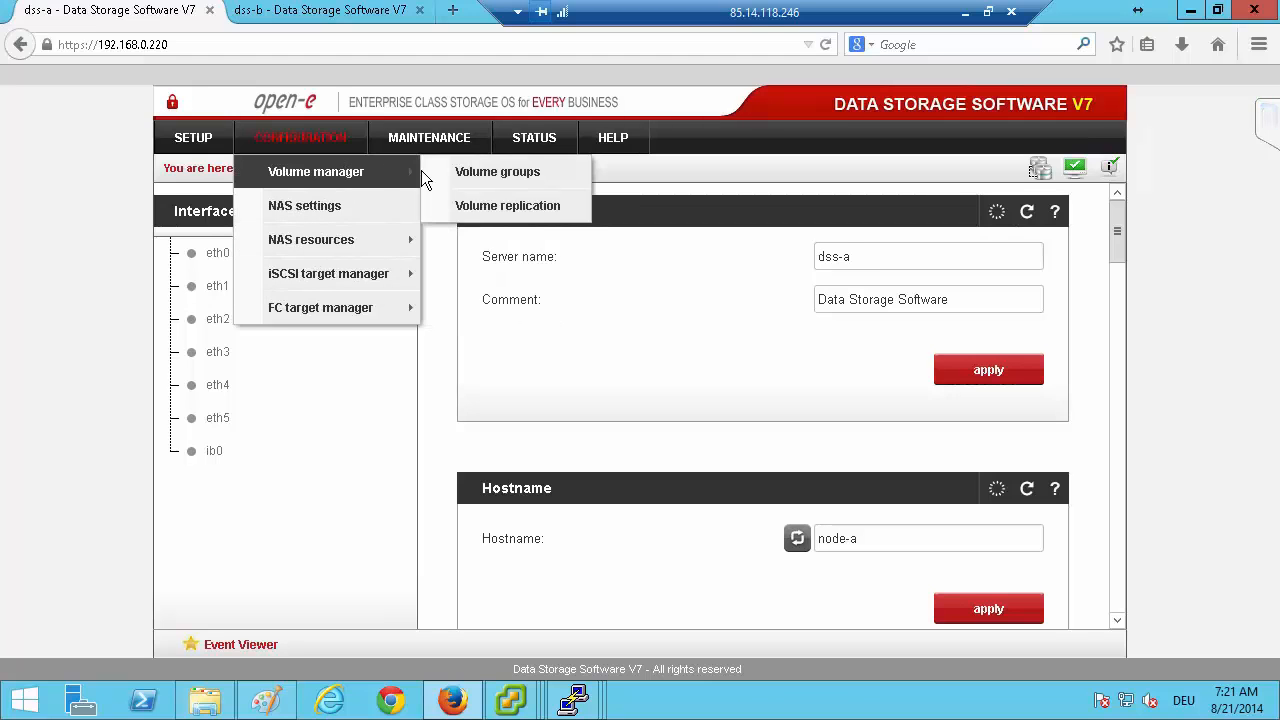
{"action": "left_click", "coordinate": [479, 214]}
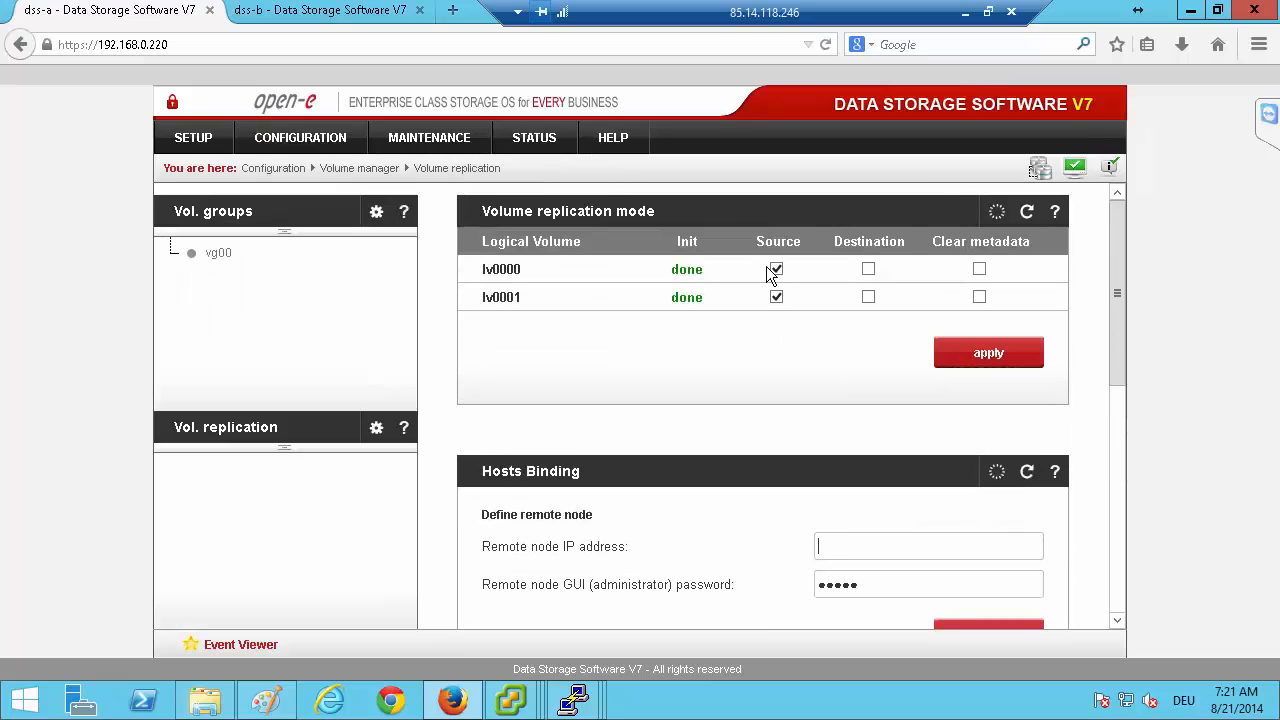
{"action": "left_click", "coordinate": [378, 12]}
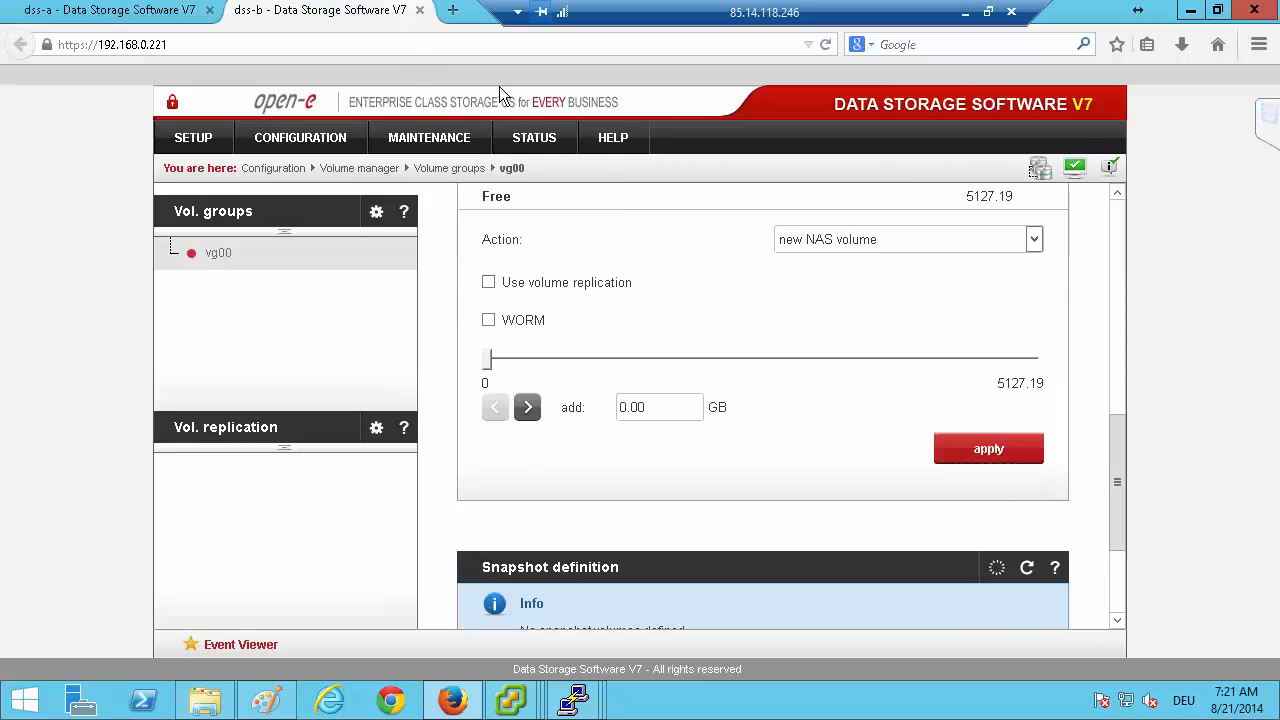
{"action": "left_click", "coordinate": [249, 428]}
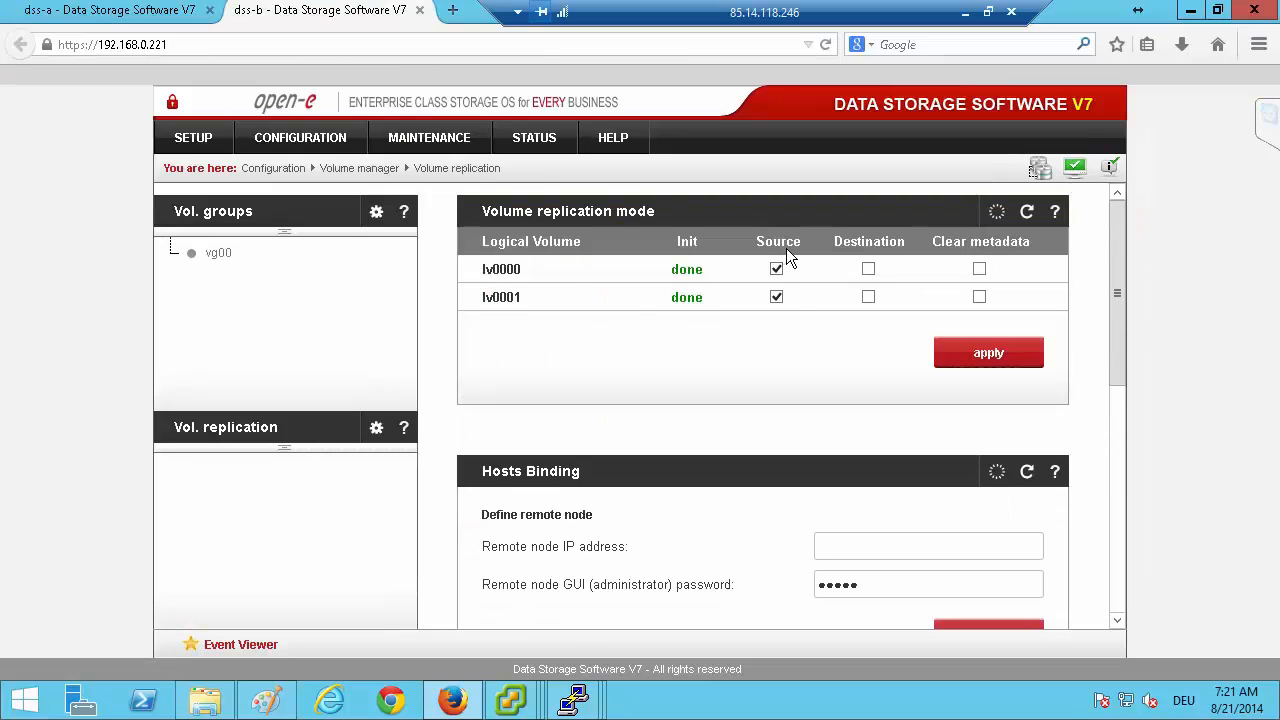
Set the replication mode of volume lv0001 on dss-a to destination and apply.
{"action": "left_click", "coordinate": [168, 12]}
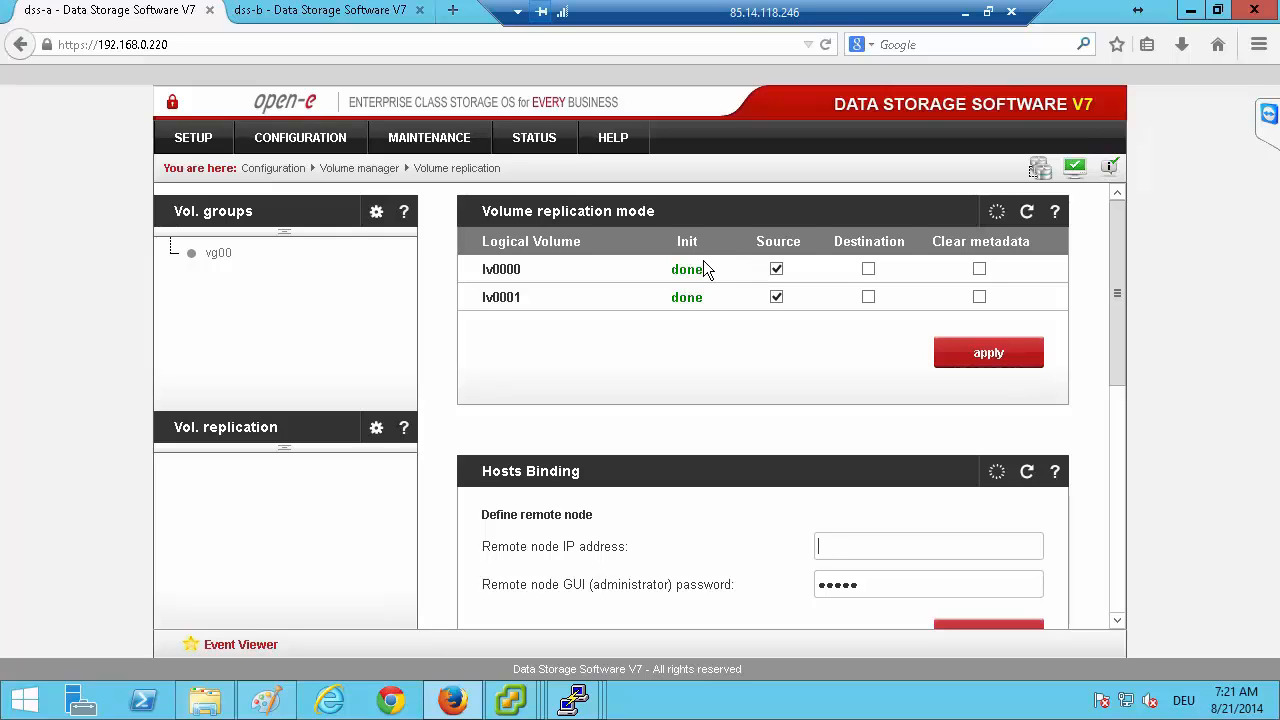
{"action": "left_click", "coordinate": [868, 297]}
{"action": "left_click", "coordinate": [1010, 355]}
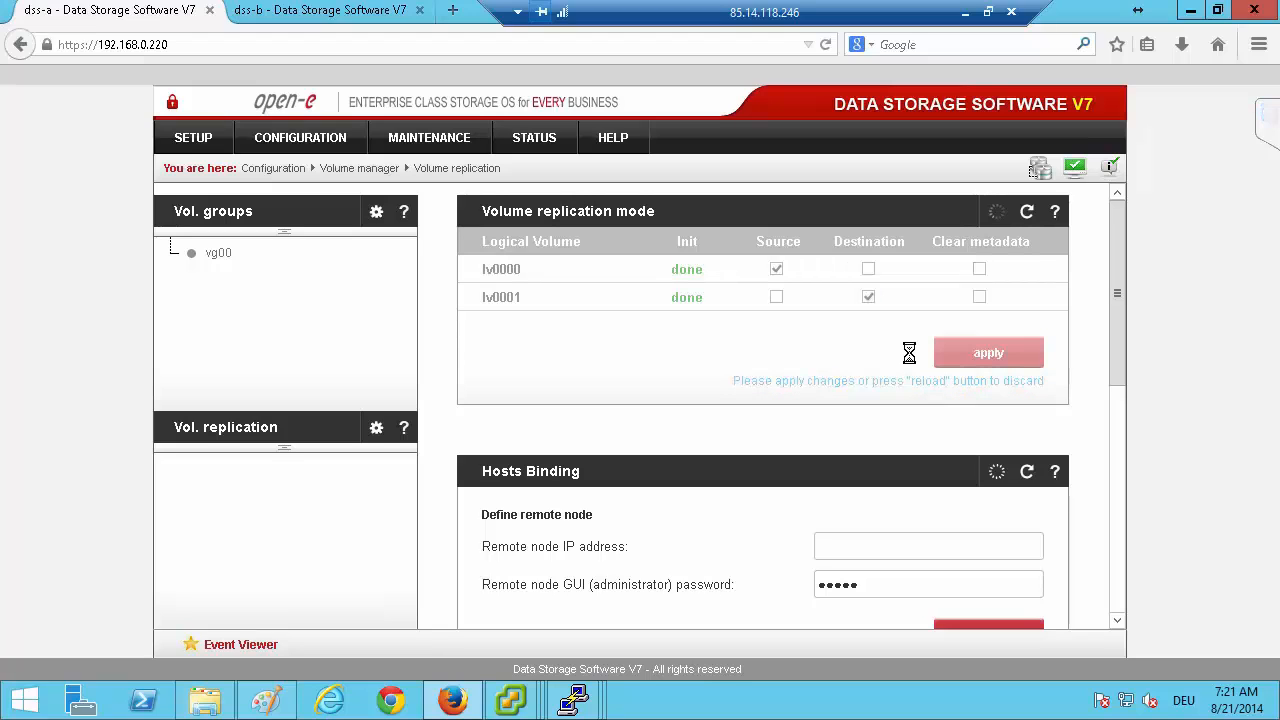
Set the replication mode of volume lv0000 on dss-b to destination and apply.
{"action": "left_click", "coordinate": [382, 12]}
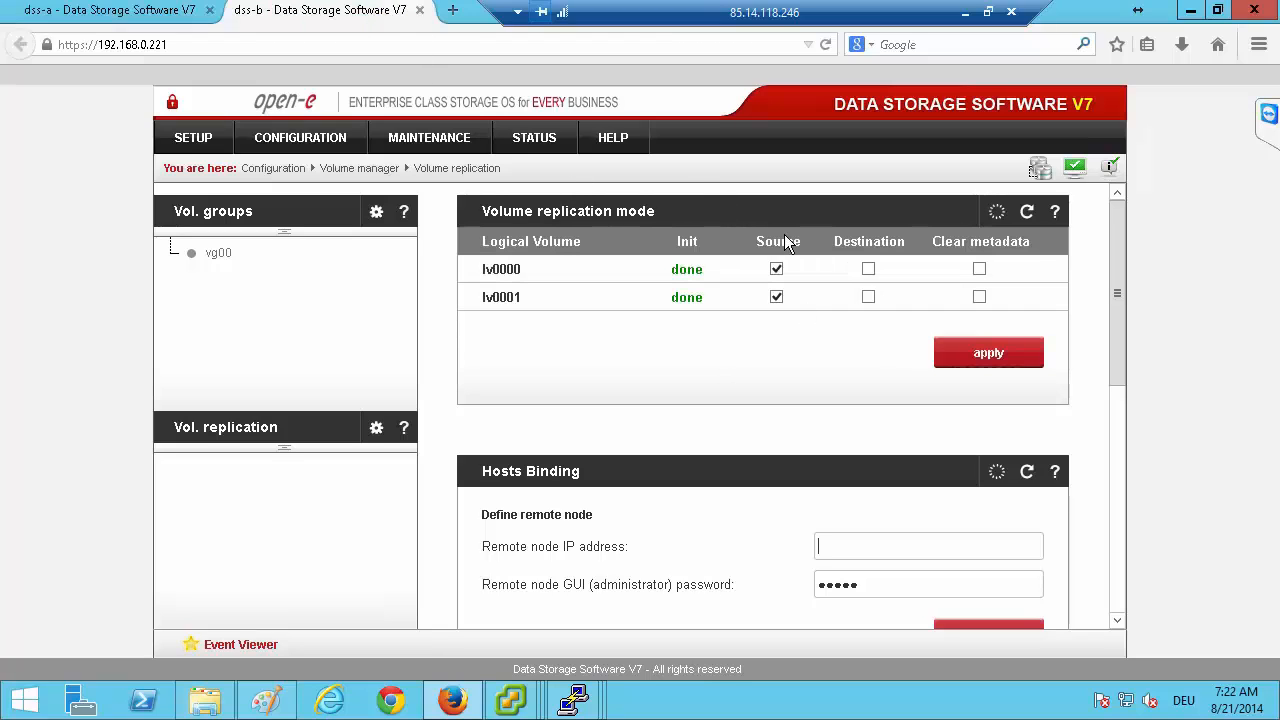
{"action": "left_click", "coordinate": [868, 270]}
{"action": "left_click", "coordinate": [955, 352]}
Enter 192.168.0.221 as the hosts binding remote node IP address on dss-a, and minimise the remote session to consult the hardware configuration diagram.
{"action": "left_click", "coordinate": [120, 10]}
{"action": "scroll", "coordinate": [700, 363], "scroll_direction": "down", "scroll_amount": 3}
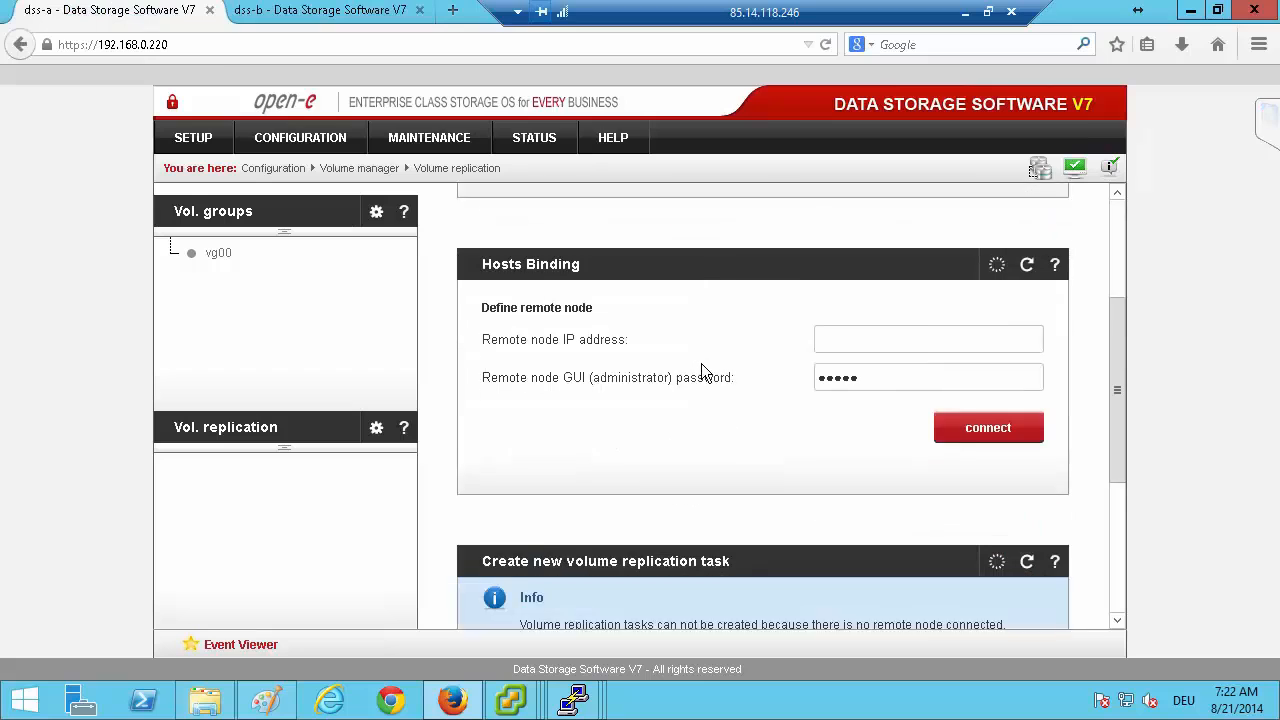
{"action": "scroll", "coordinate": [705, 360], "scroll_direction": "up", "scroll_amount": 1}
{"action": "scroll", "coordinate": [786, 288], "scroll_direction": "up", "scroll_amount": 2}
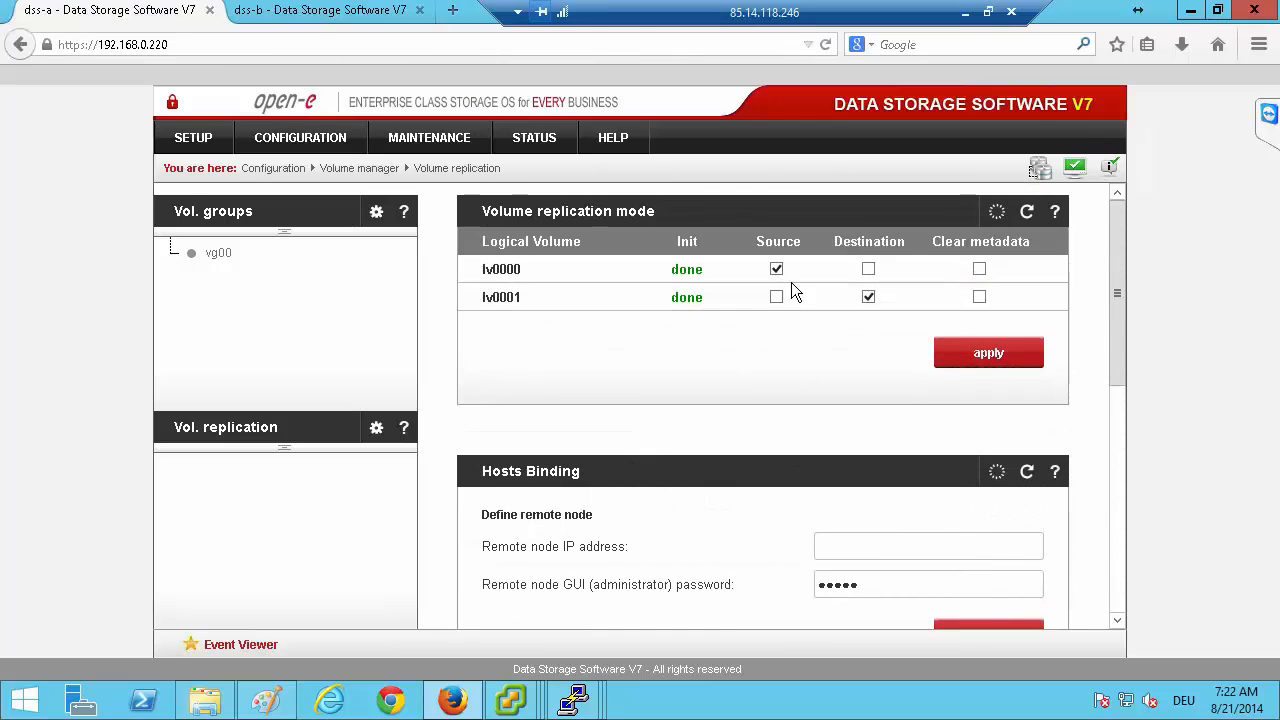
{"action": "scroll", "coordinate": [791, 282], "scroll_direction": "down", "scroll_amount": 6}
{"action": "scroll", "coordinate": [876, 441], "scroll_direction": "up", "scroll_amount": 5}
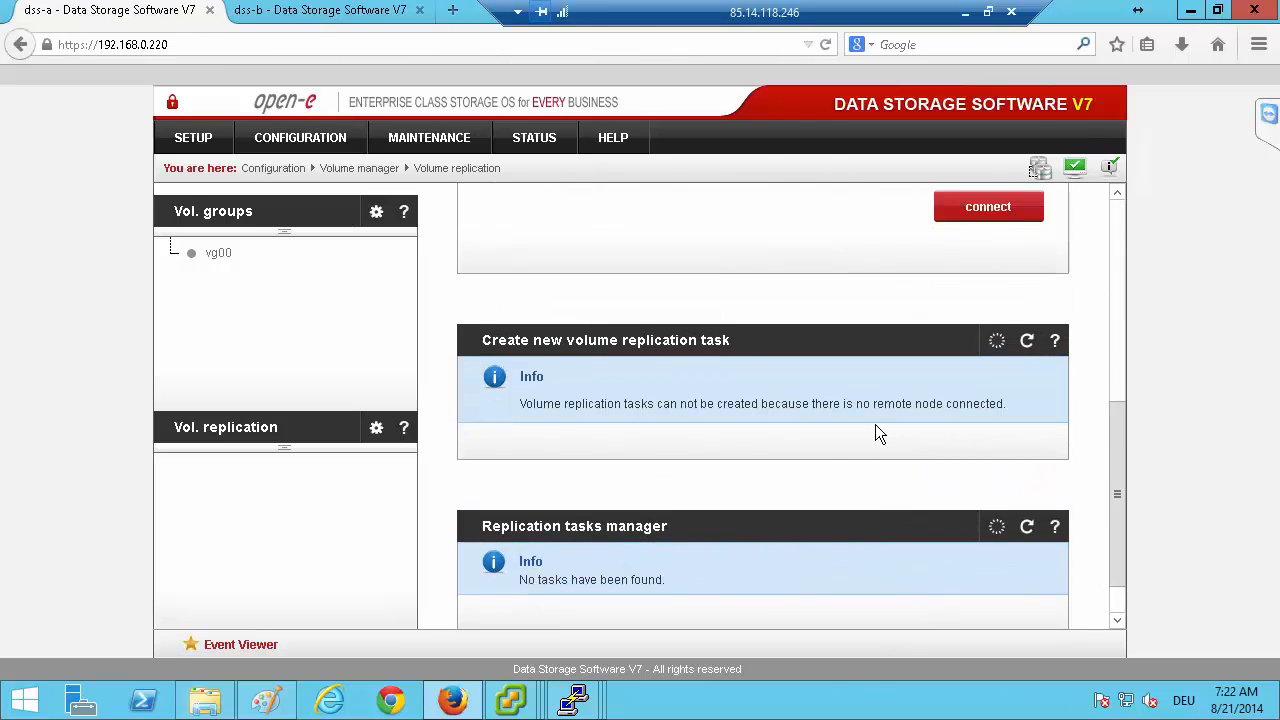
{"action": "scroll", "coordinate": [677, 305], "scroll_direction": "up", "scroll_amount": 1}
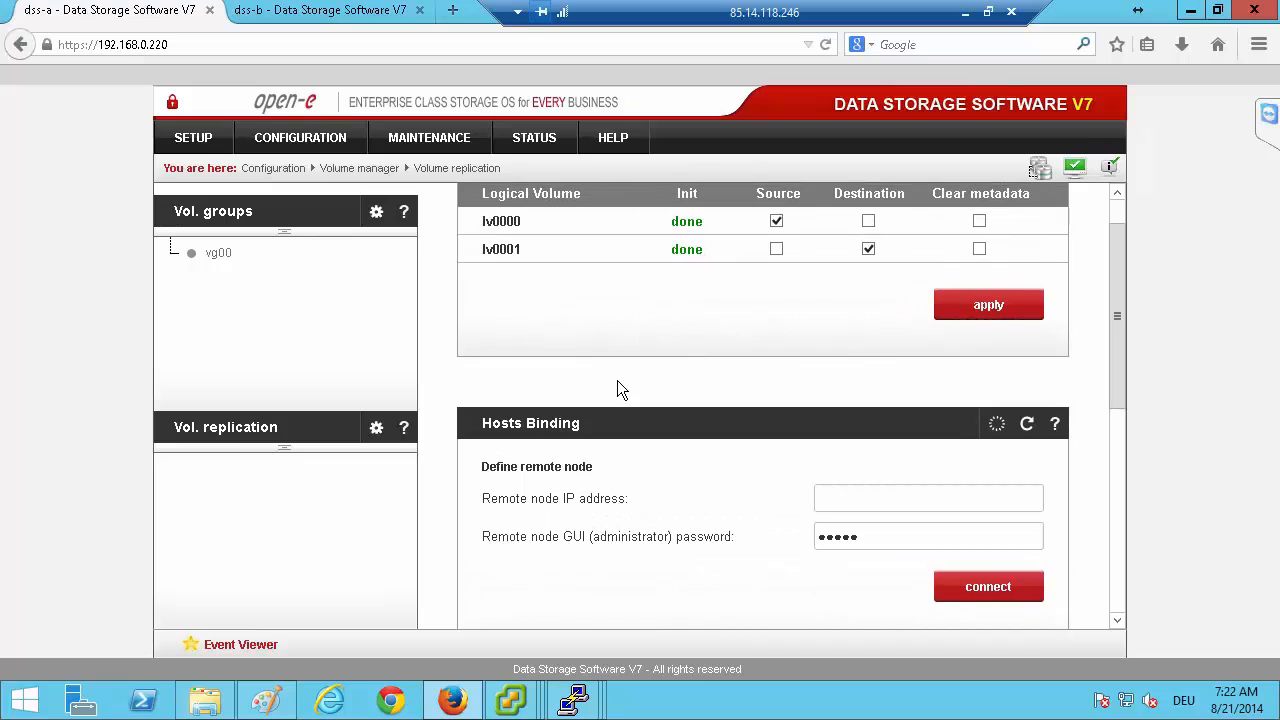
{"action": "left_click", "coordinate": [922, 506]}
{"action": "type", "text": "192.168.0.221"}
{"action": "left_click", "coordinate": [966, 14]}
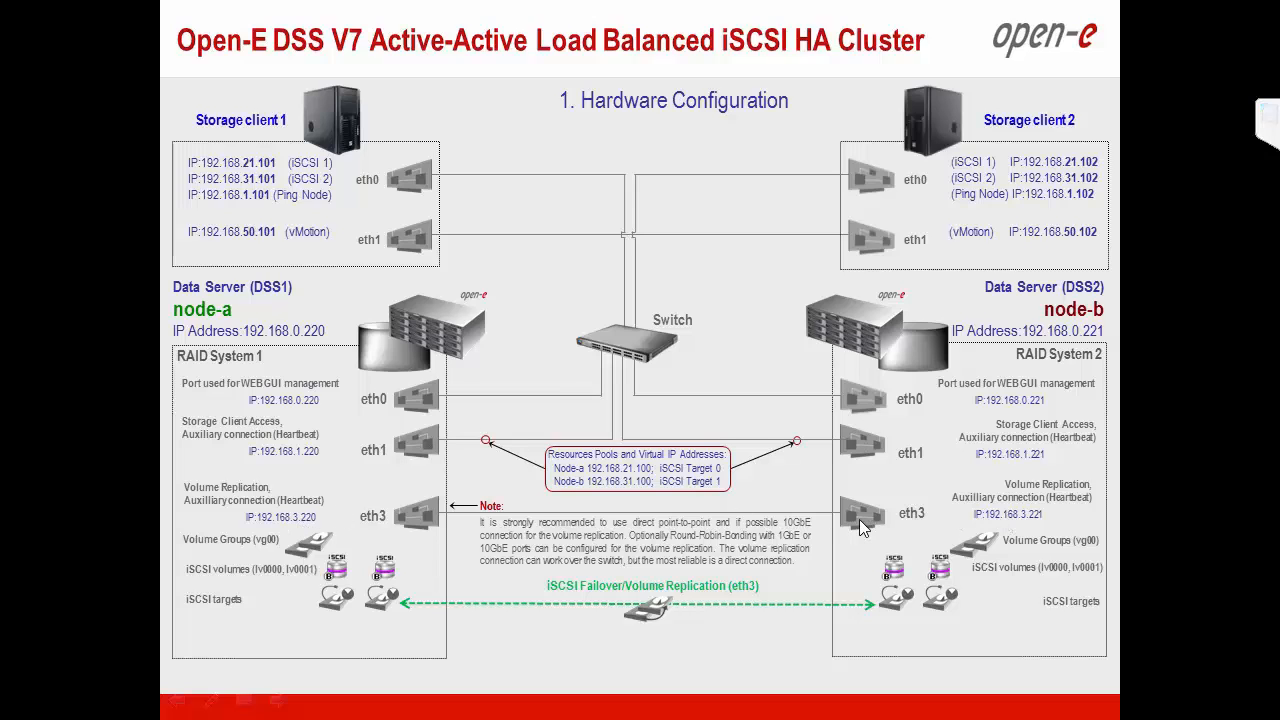
Change the hosts binding remote node IP address on dss-a to 192.168.3.221, enter the remote node administrator password and connect.
{"action": "key", "text": "alt+Tab"}
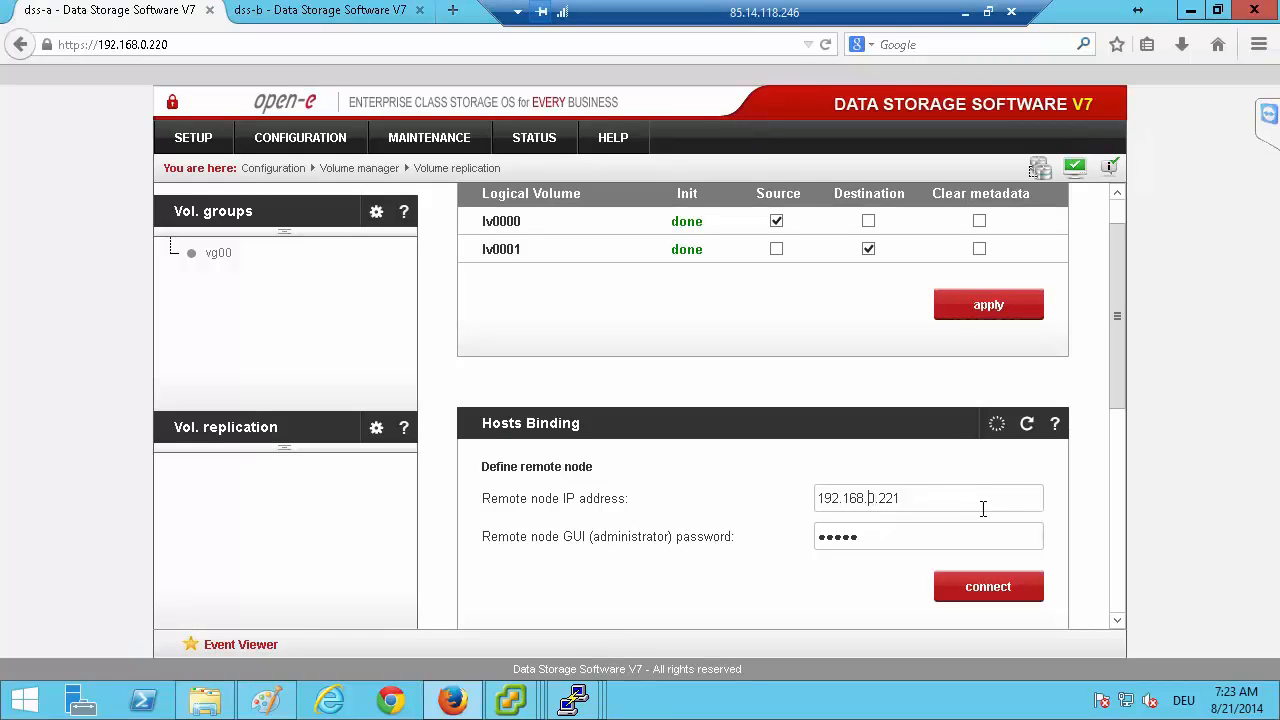
{"action": "key", "text": "Tab"}
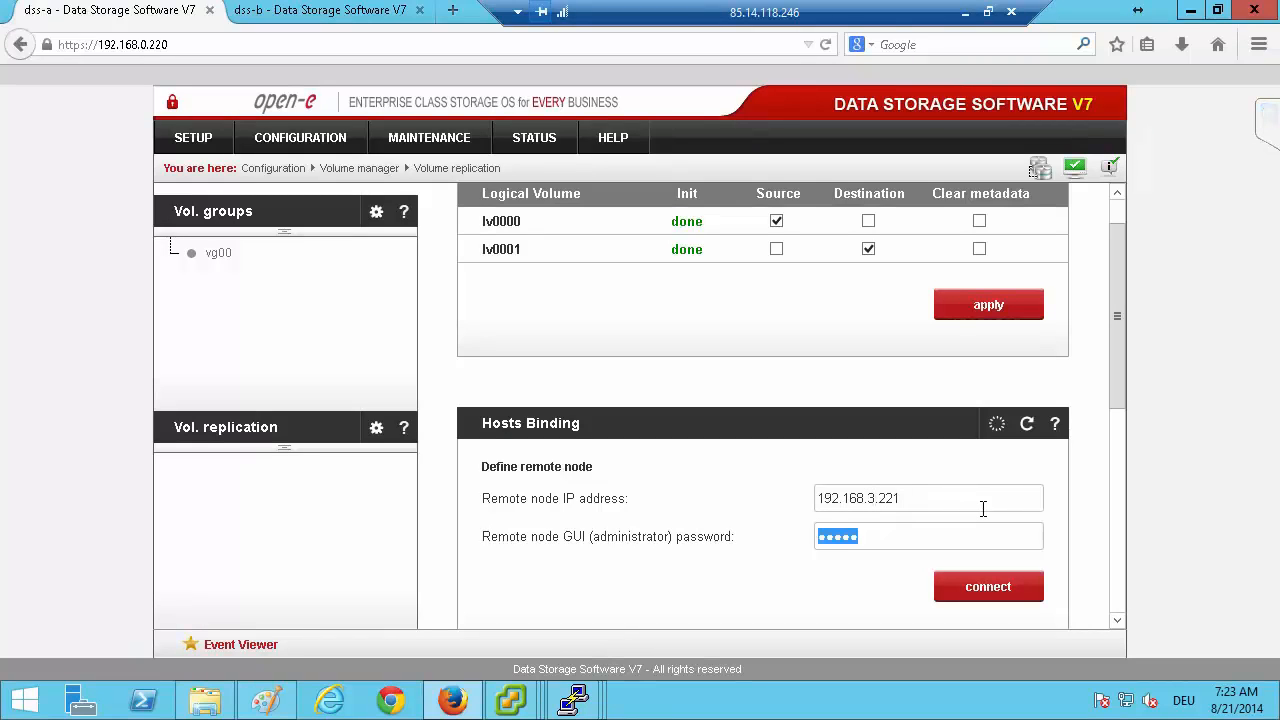
{"action": "type", "text": "admin"}
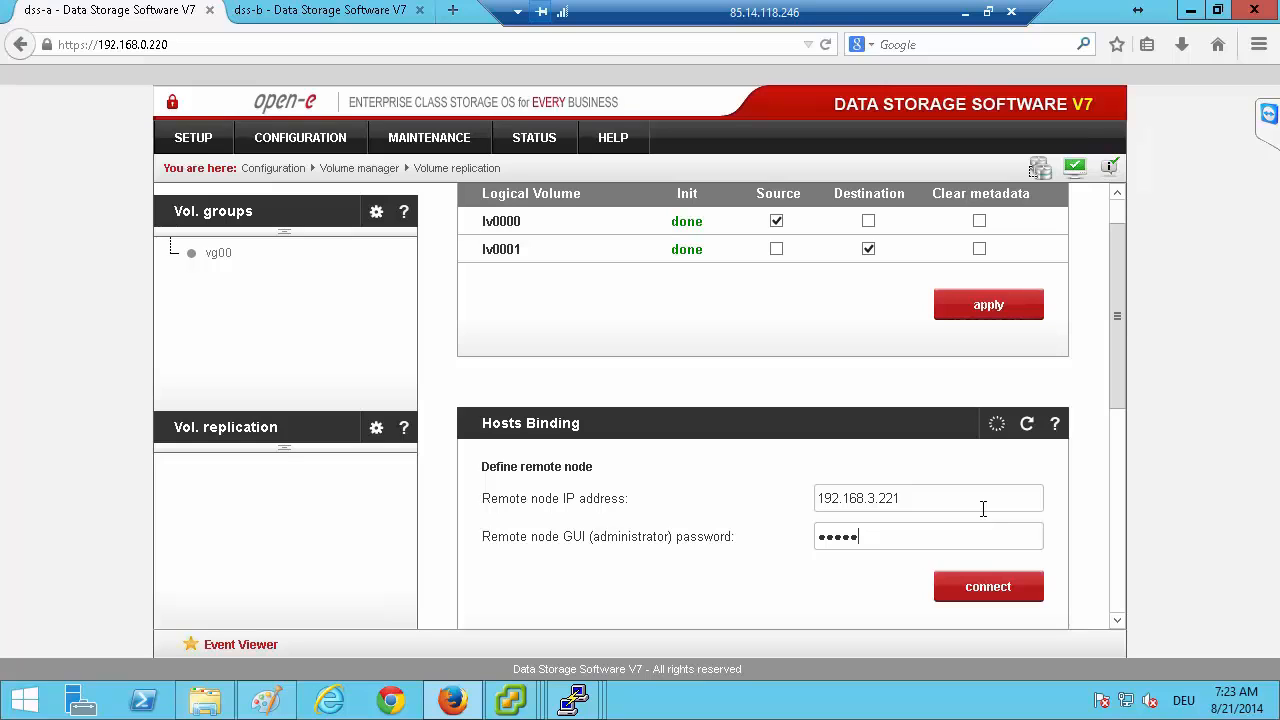
{"action": "left_click", "coordinate": [994, 589]}
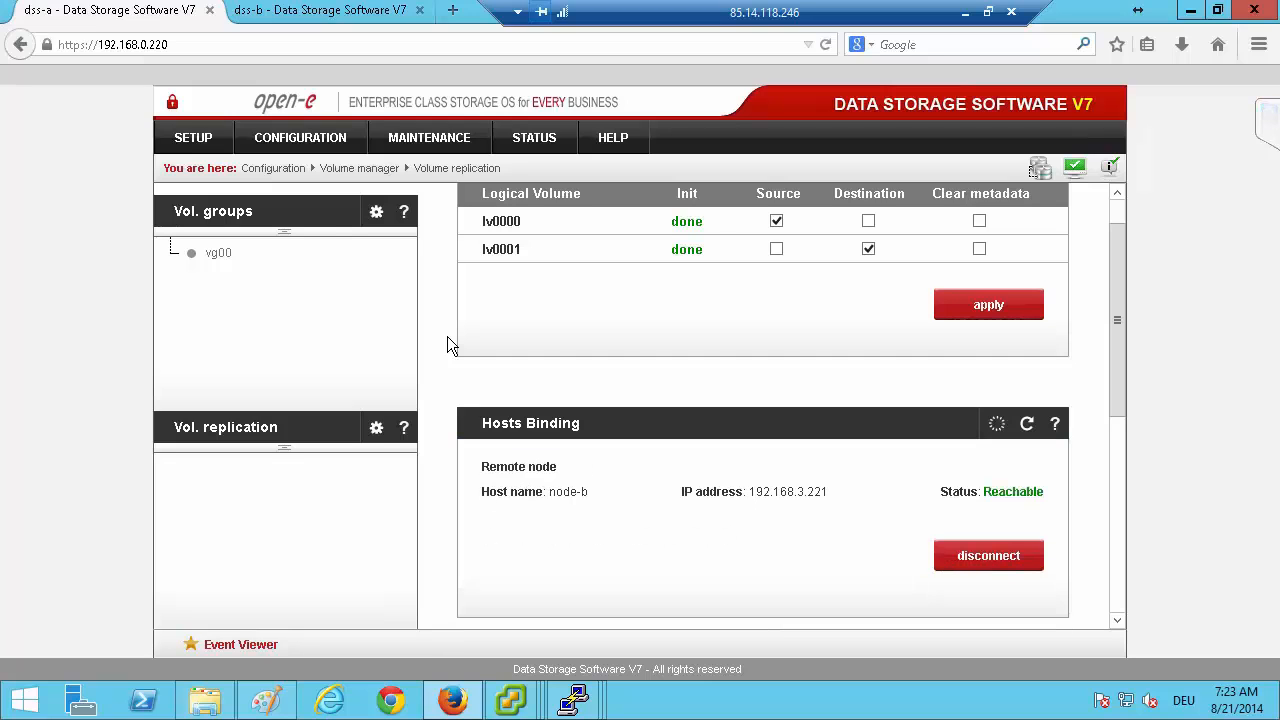
Create the volume replication task m0000 on dss-a from source lv0000 to destination lv0000 and start it.
{"action": "scroll", "coordinate": [447, 336], "scroll_direction": "down", "scroll_amount": 8}
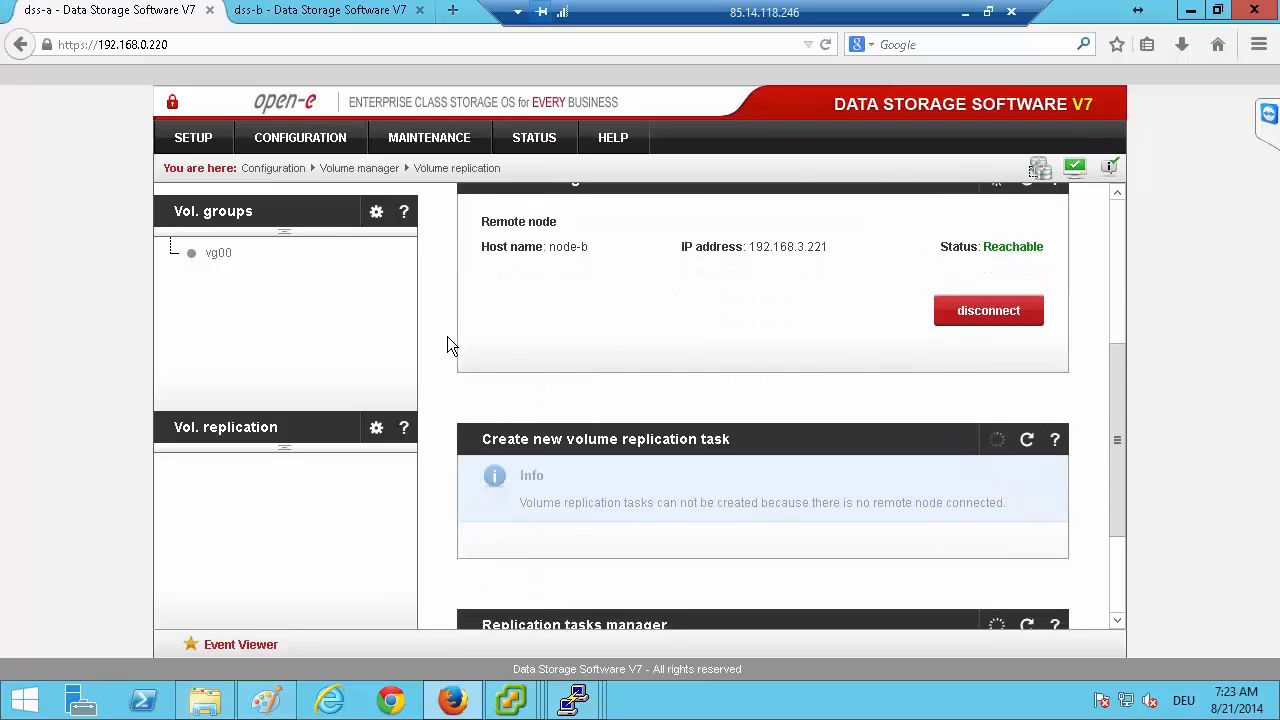
{"action": "scroll", "coordinate": [711, 309], "scroll_direction": "up", "scroll_amount": 1}
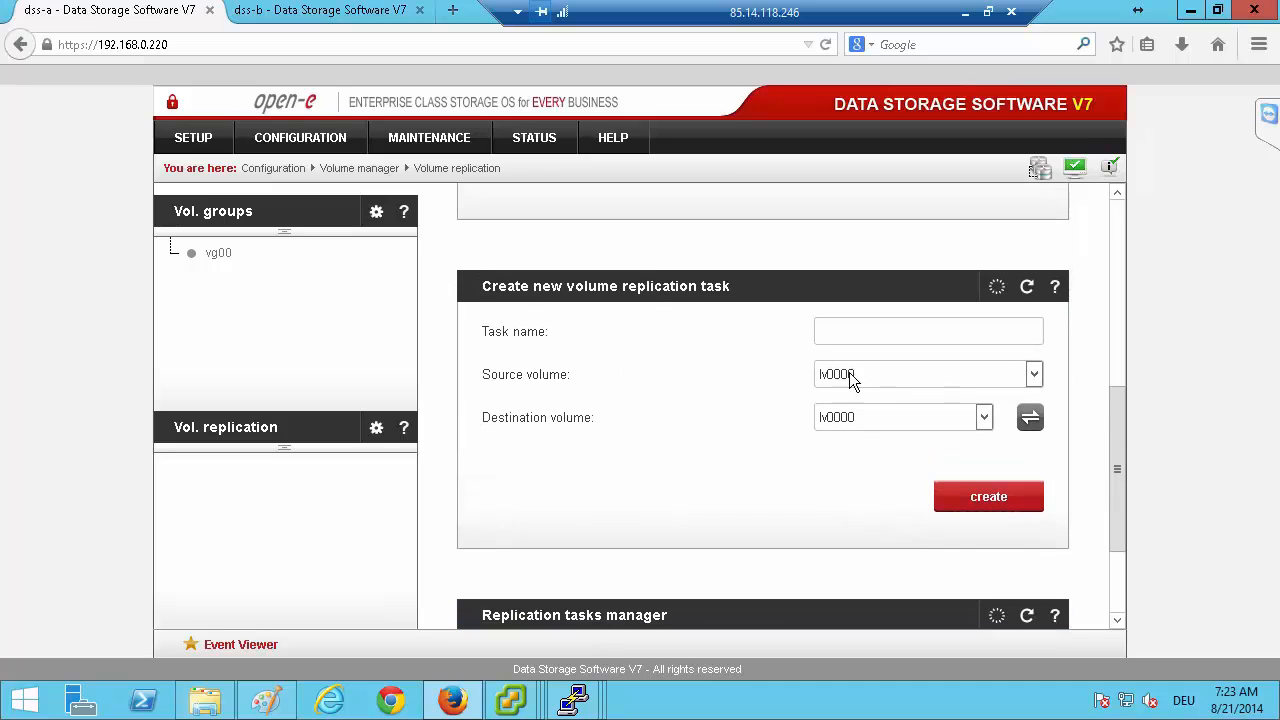
{"action": "left_click", "coordinate": [871, 336]}
{"action": "type", "text": "m"}
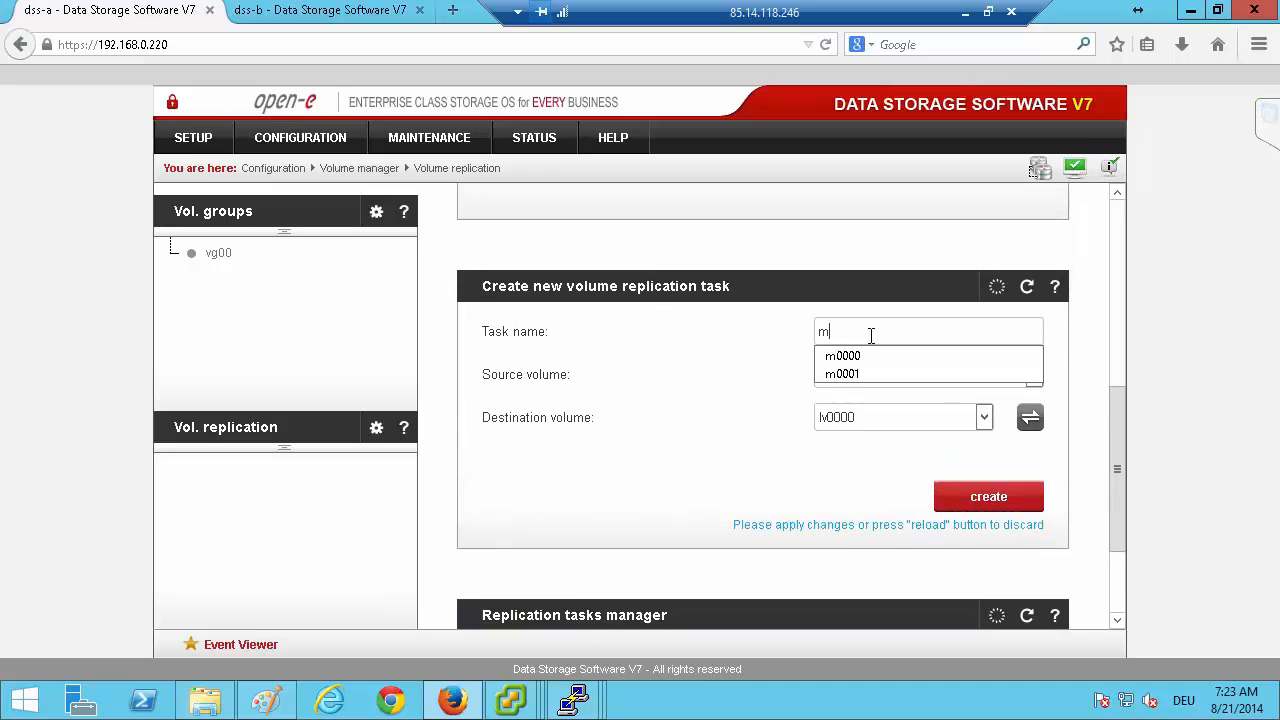
{"action": "key", "text": "Down"}
{"action": "key", "text": "Tab"}
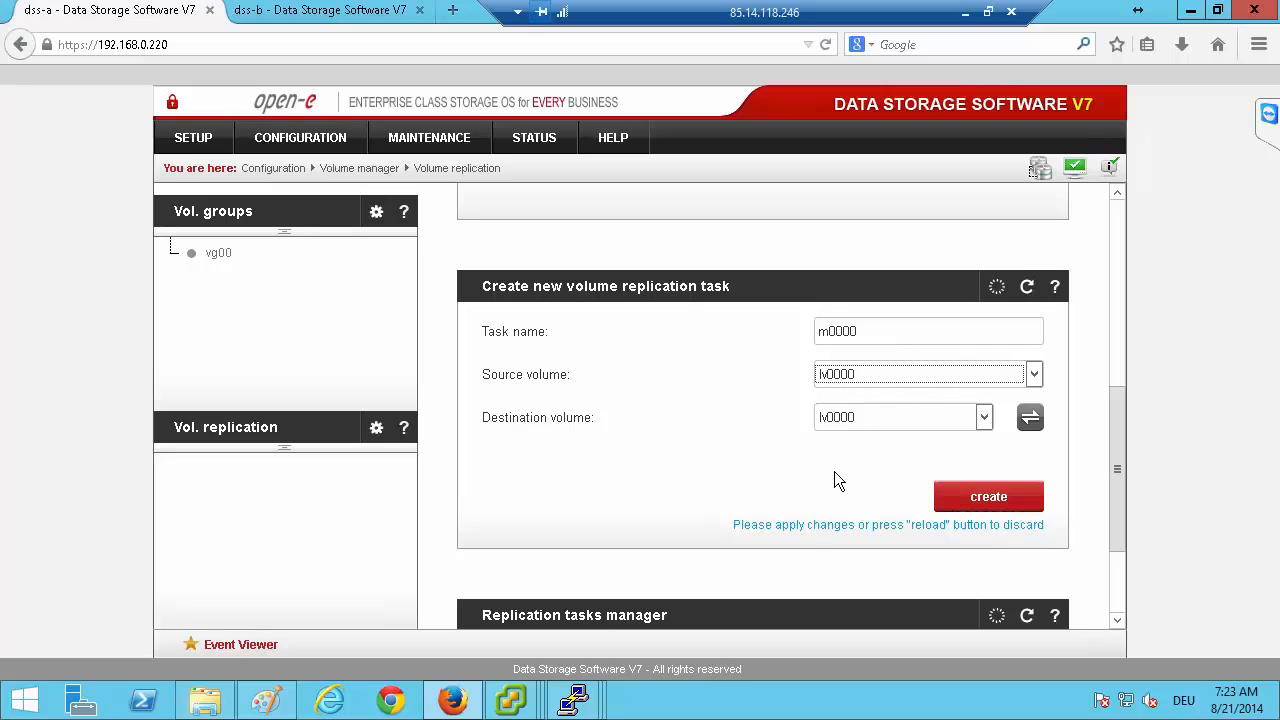
{"action": "left_click", "coordinate": [958, 496]}
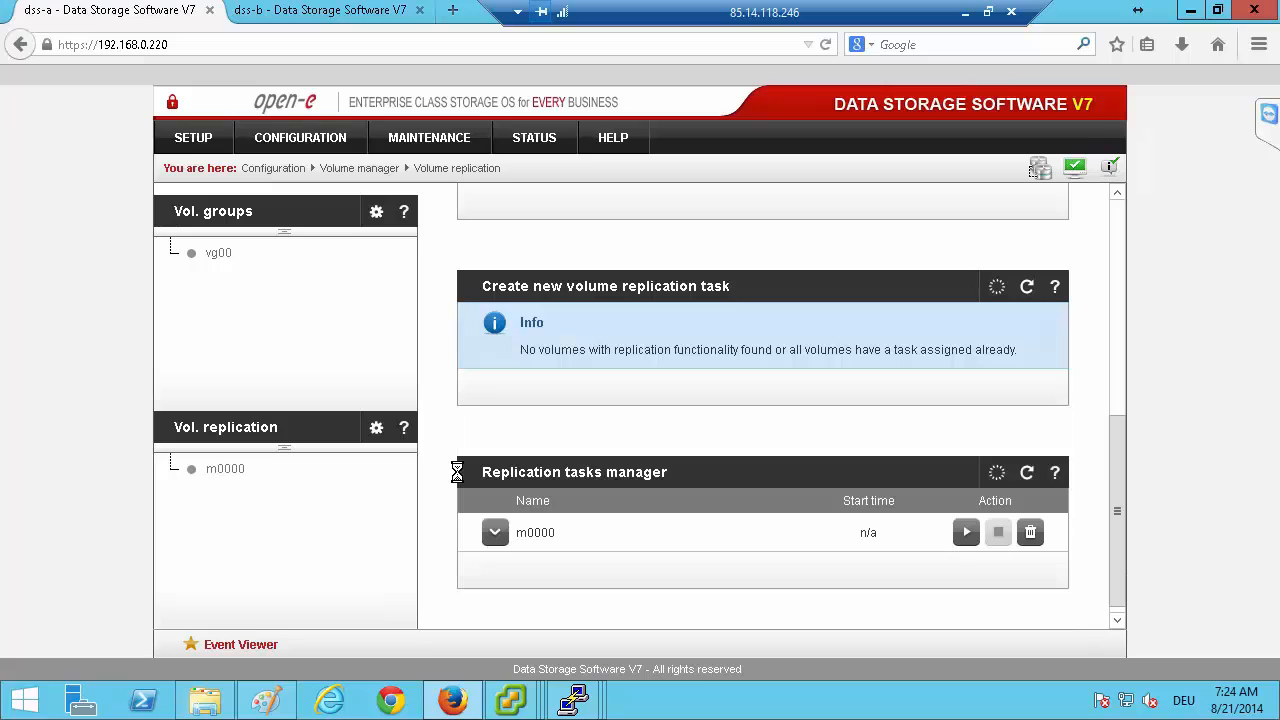
{"action": "left_click", "coordinate": [966, 532]}
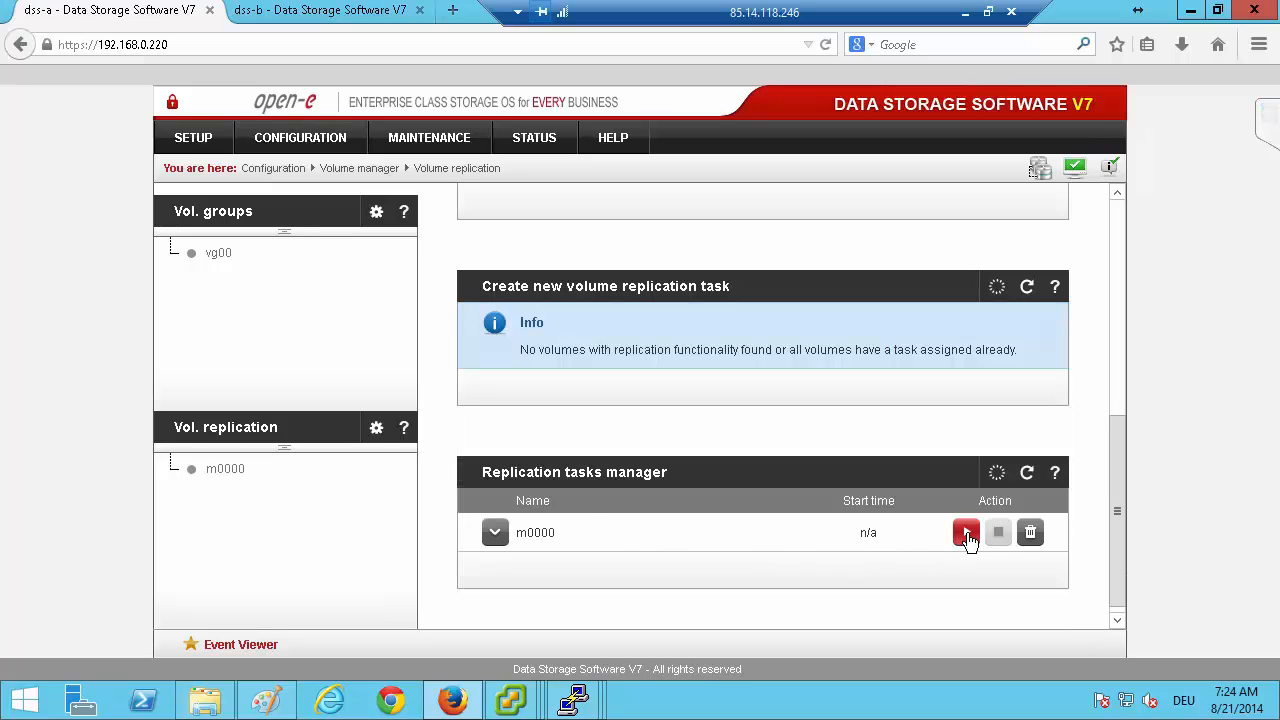
Create the volume replication task m0001 on dss-b from source lv0001 to destination lv0001 and start it.
{"action": "left_click", "coordinate": [325, 14]}
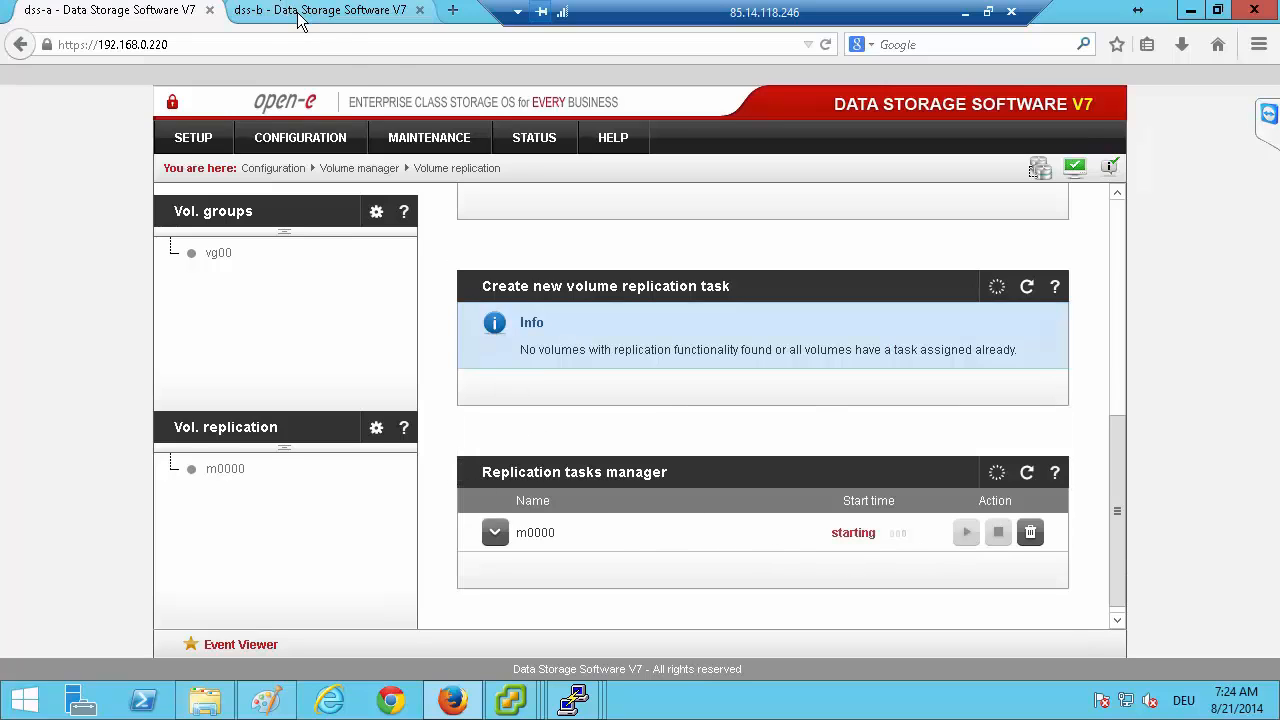
{"action": "scroll", "coordinate": [705, 326], "scroll_direction": "down", "scroll_amount": 5}
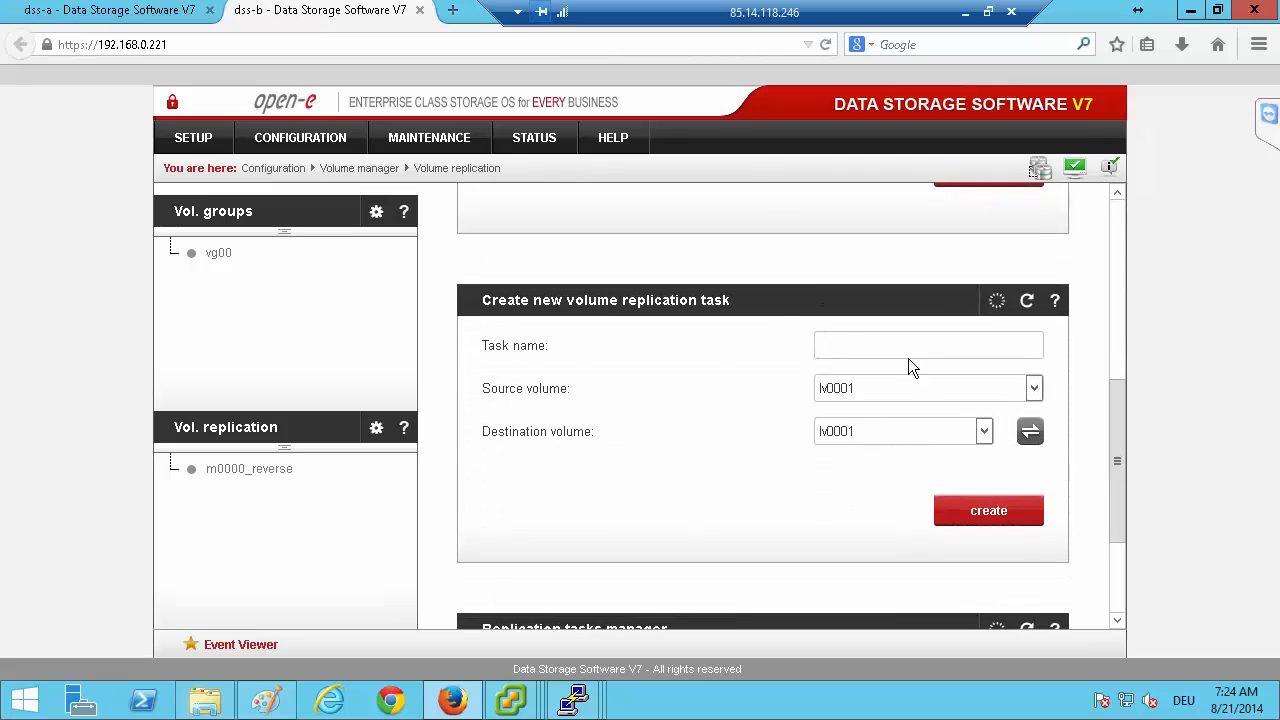
{"action": "left_click", "coordinate": [901, 347]}
{"action": "type", "text": "m"}
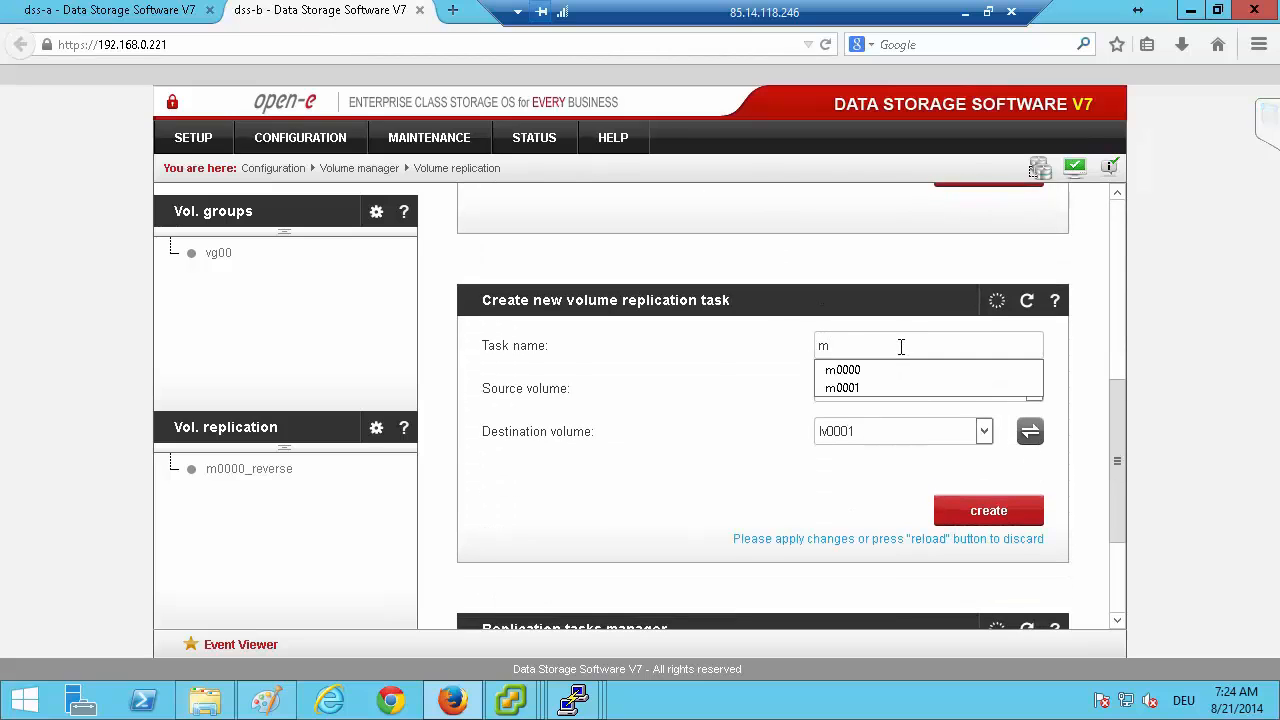
{"action": "key", "text": "Down"}
{"action": "key", "text": "Down"}
{"action": "key", "text": "Tab"}
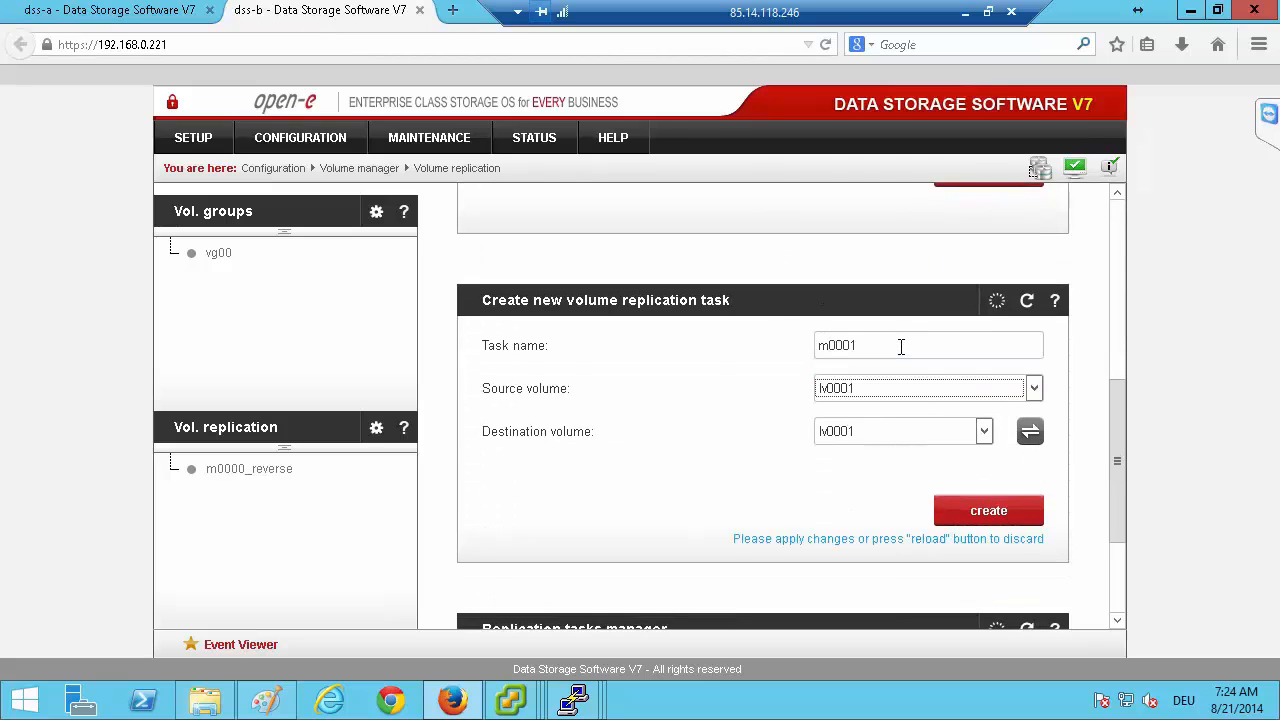
{"action": "left_click", "coordinate": [985, 512]}
{"action": "scroll", "coordinate": [740, 491], "scroll_direction": "down", "scroll_amount": 3}
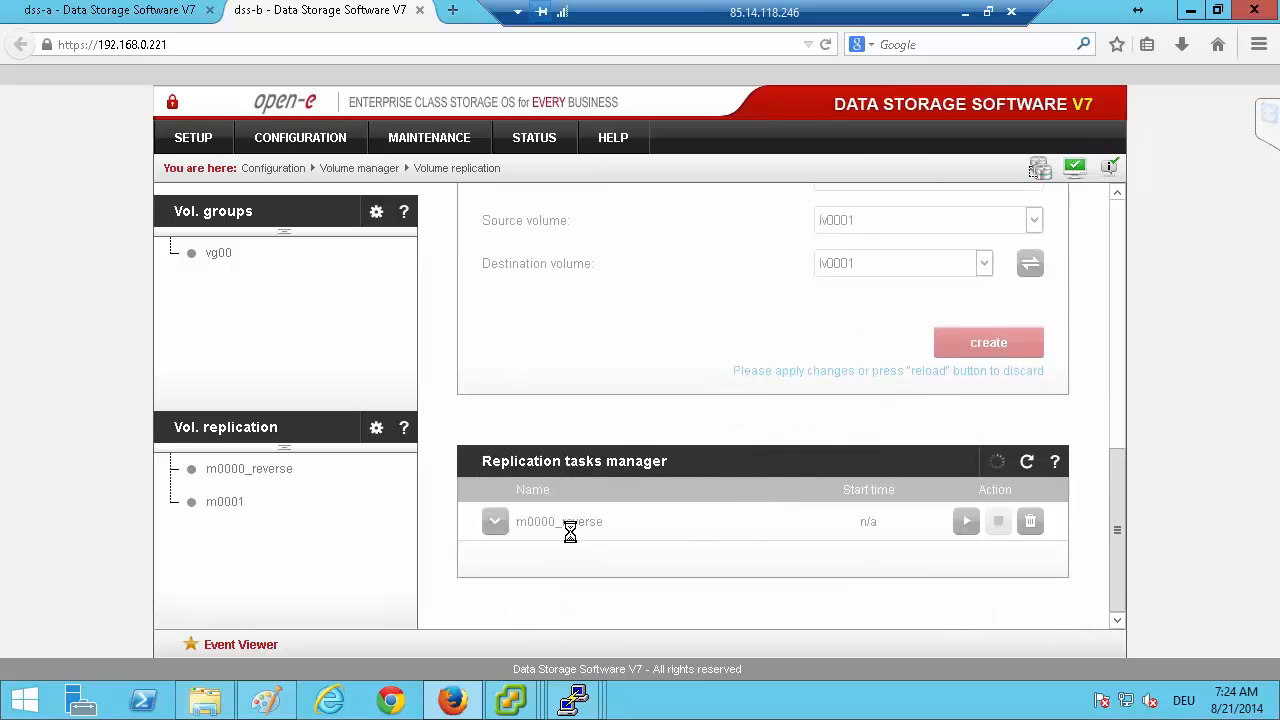
{"action": "scroll", "coordinate": [636, 590], "scroll_direction": "down", "scroll_amount": 1}
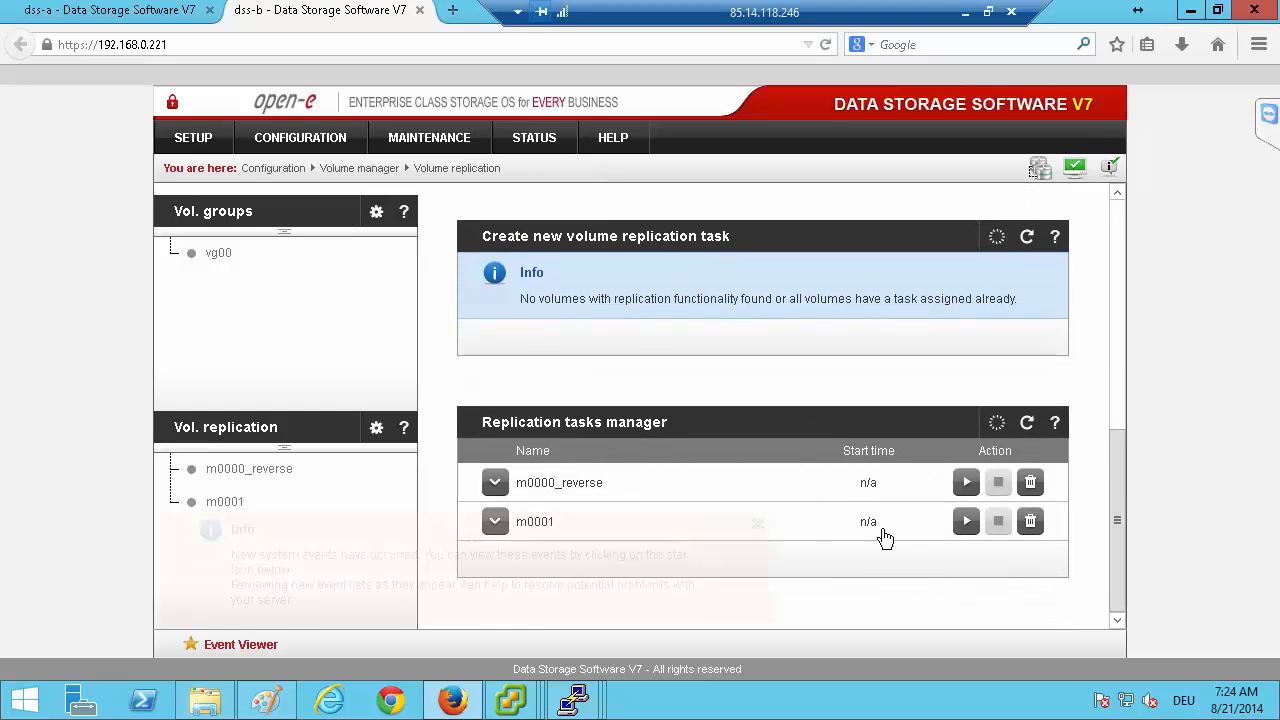
{"action": "left_click", "coordinate": [966, 521]}
Return to dss-a and dismiss the system event notification to check its replication tasks.
{"action": "key", "text": "ctrl+Tab"}
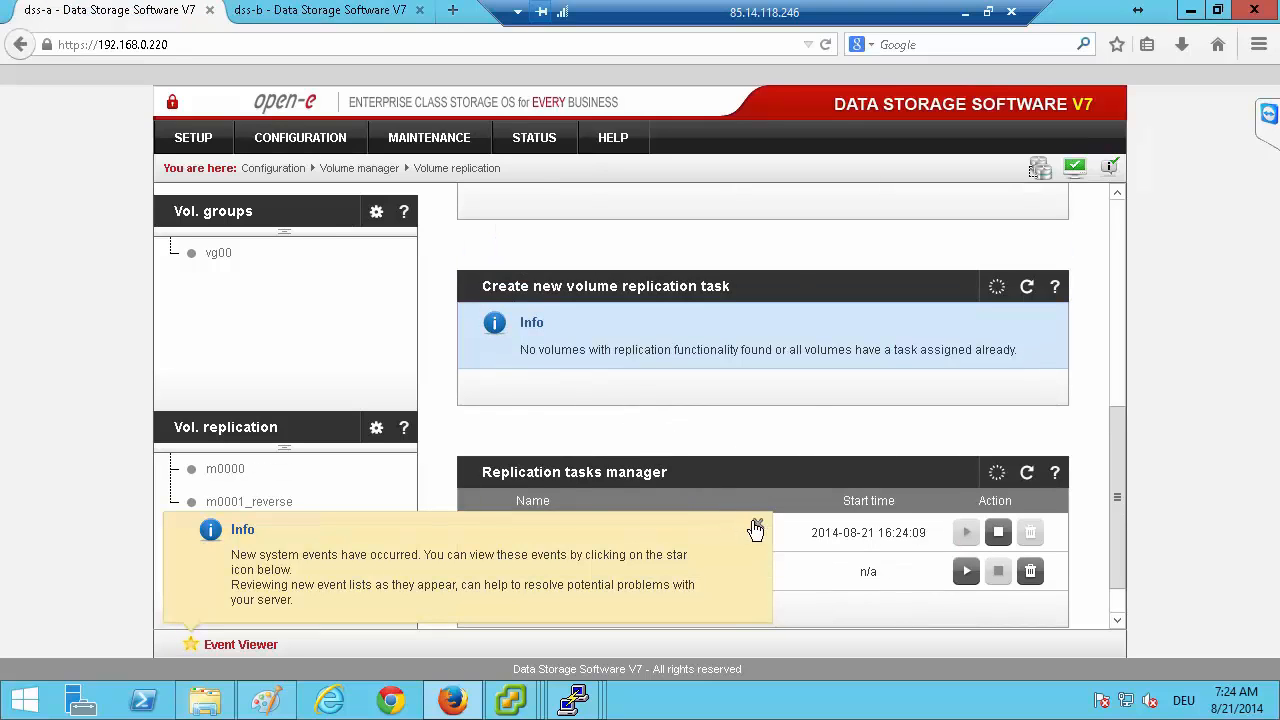
{"action": "left_click", "coordinate": [757, 523]}
{"action": "scroll", "coordinate": [593, 505], "scroll_direction": "down", "scroll_amount": 1}
{"action": "scroll", "coordinate": [593, 505], "scroll_direction": "down", "scroll_amount": 1}
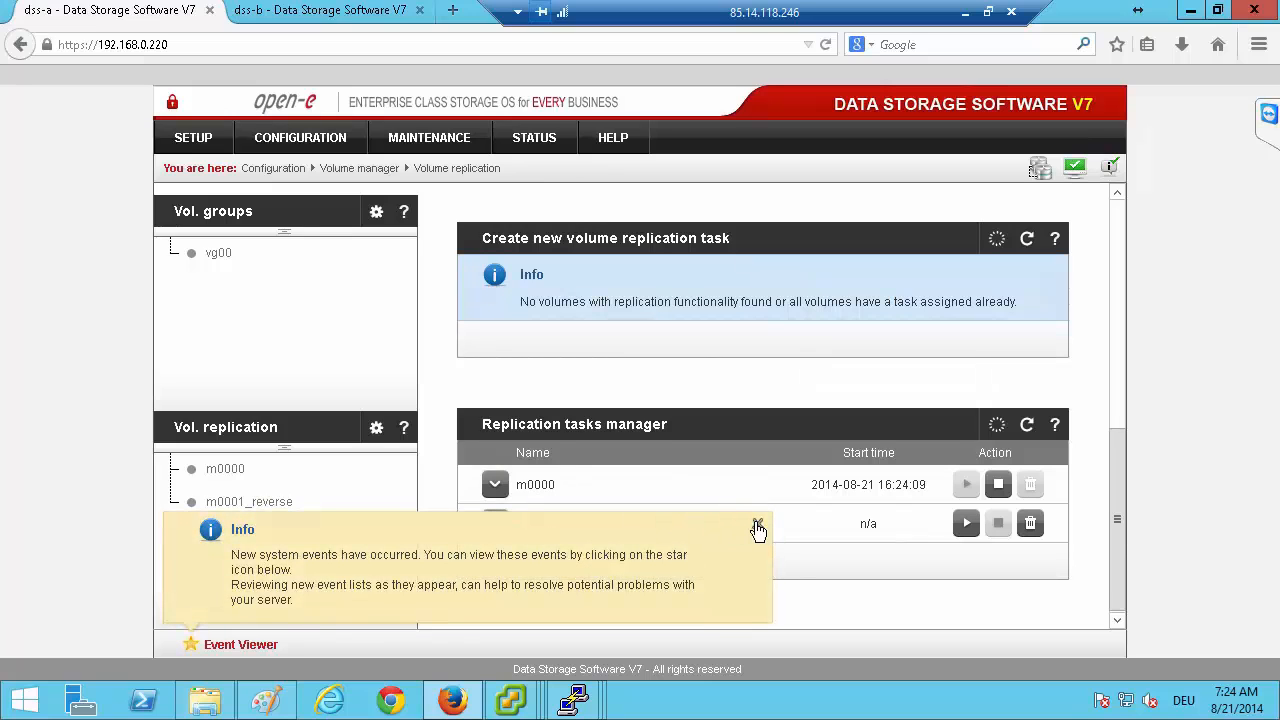
{"action": "left_click", "coordinate": [757, 526]}
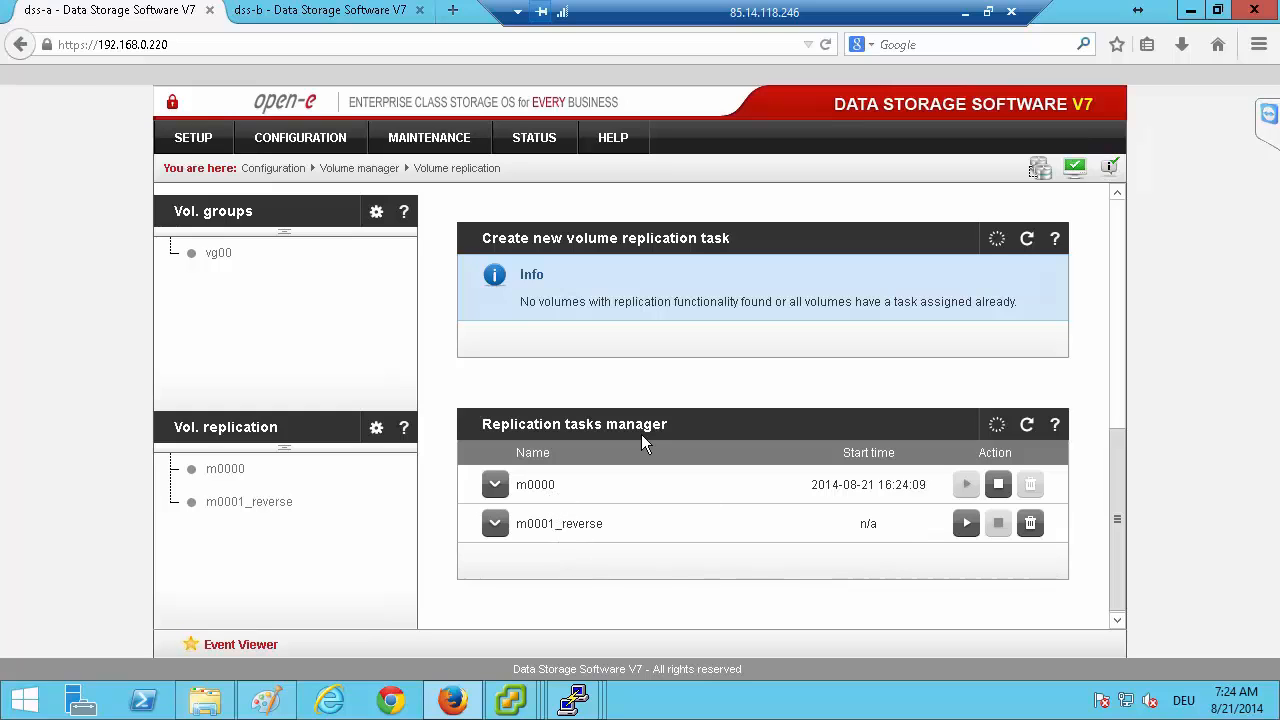
Create an iSCSI target on dss-a with the custom name iqn.2014-08:target0 and alias target0.
{"action": "left_click", "coordinate": [299, 138]}
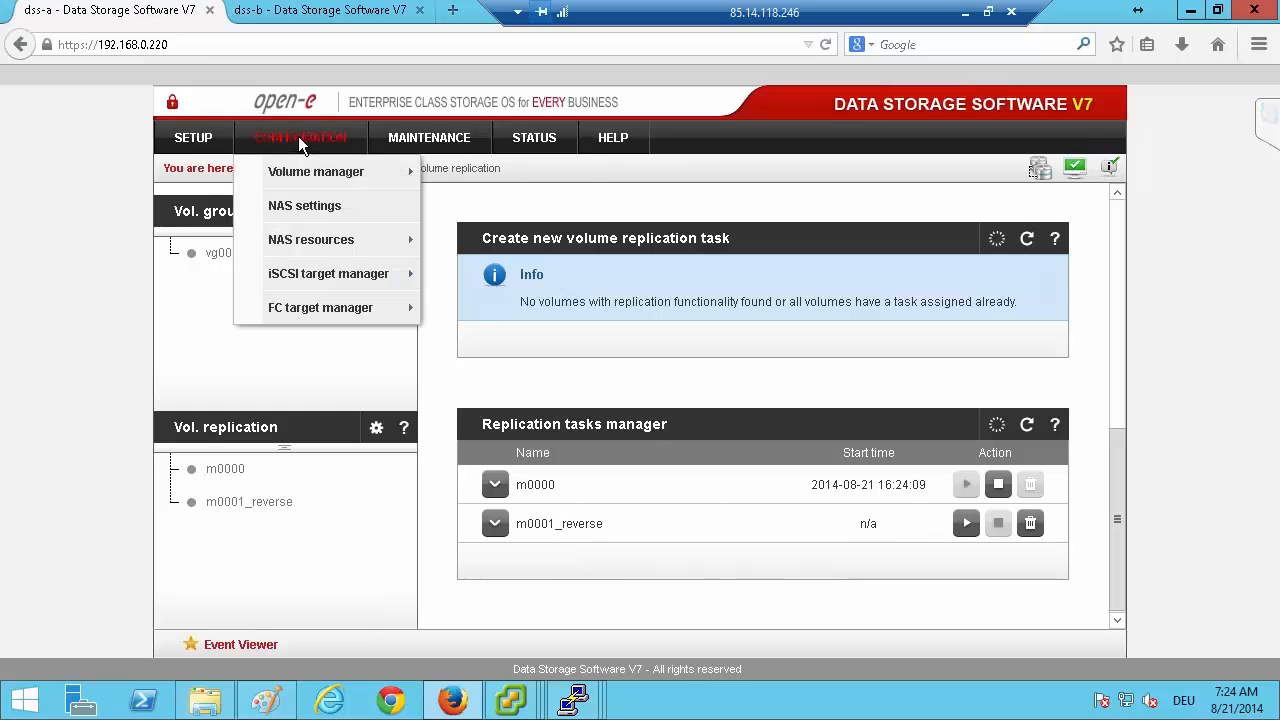
{"action": "mouse_move", "coordinate": [341, 273]}
{"action": "left_click", "coordinate": [471, 289]}
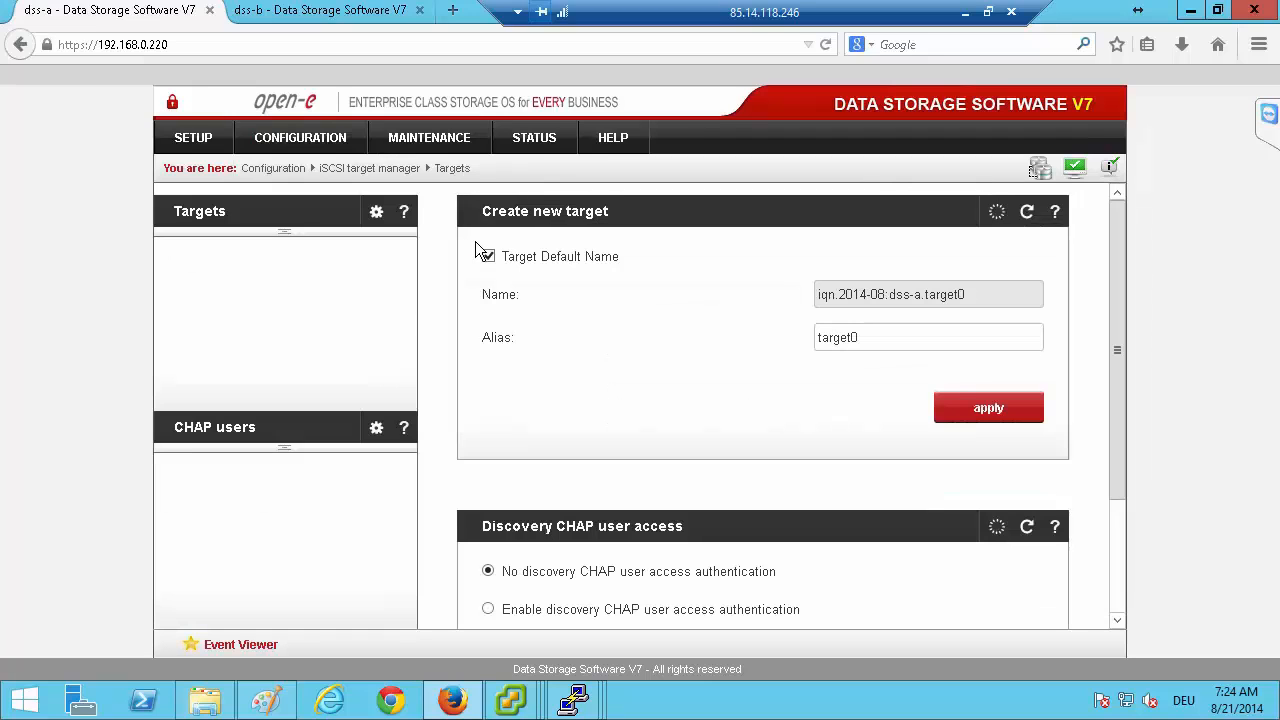
{"action": "left_click", "coordinate": [488, 257]}
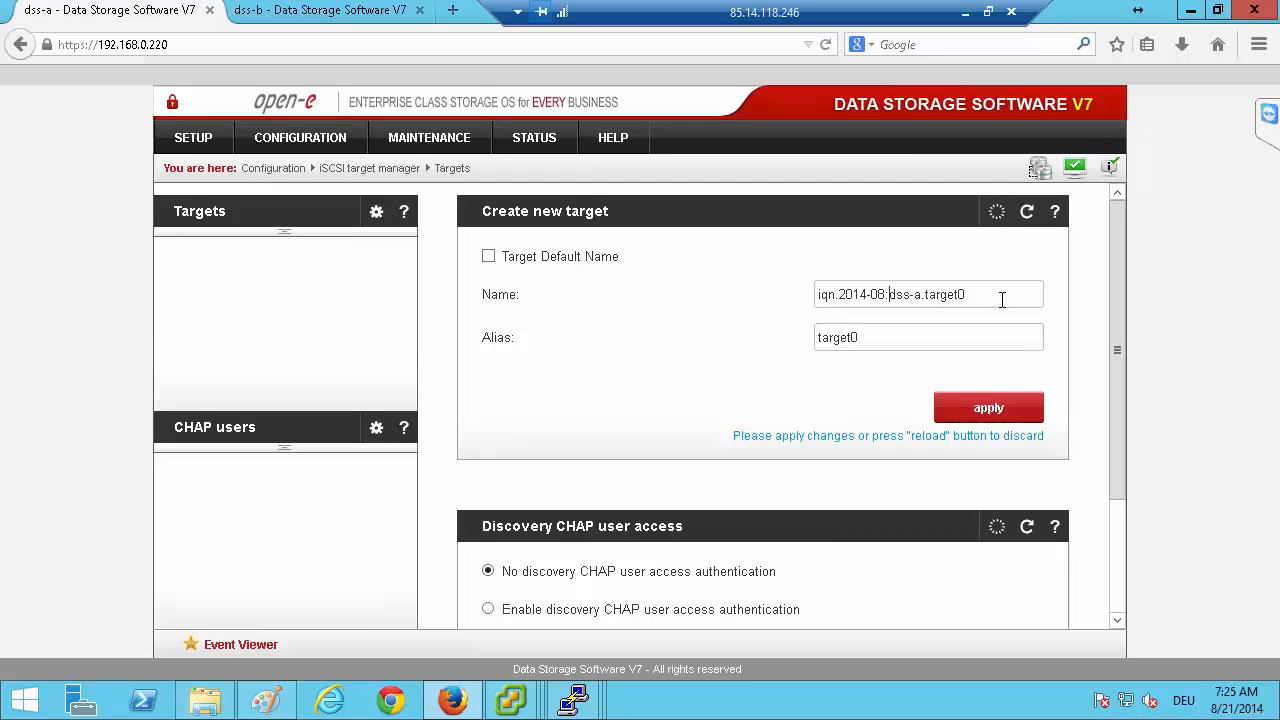
{"action": "key", "text": "Delete"}
{"action": "key", "text": "Delete"}
{"action": "key", "text": "Delete"}
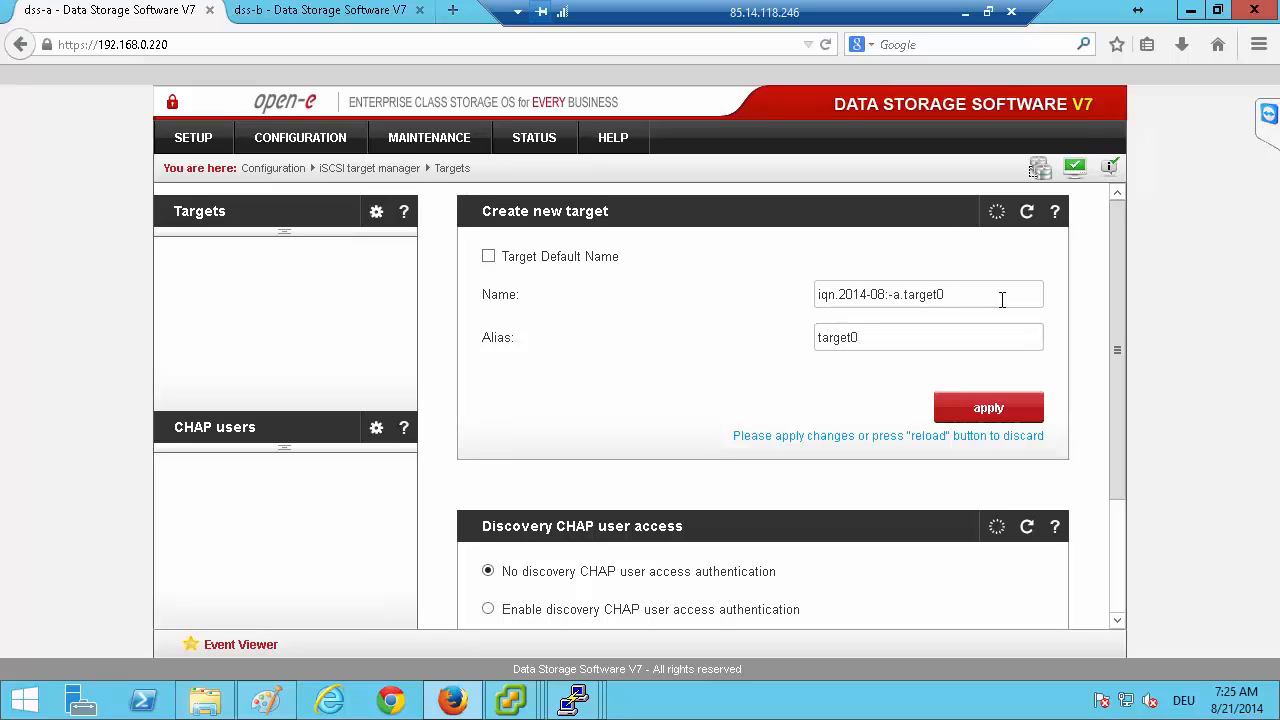
{"action": "key", "text": "Delete"}
{"action": "key", "text": "Delete"}
{"action": "key", "text": "Delete"}
{"action": "key", "text": "Delete"}
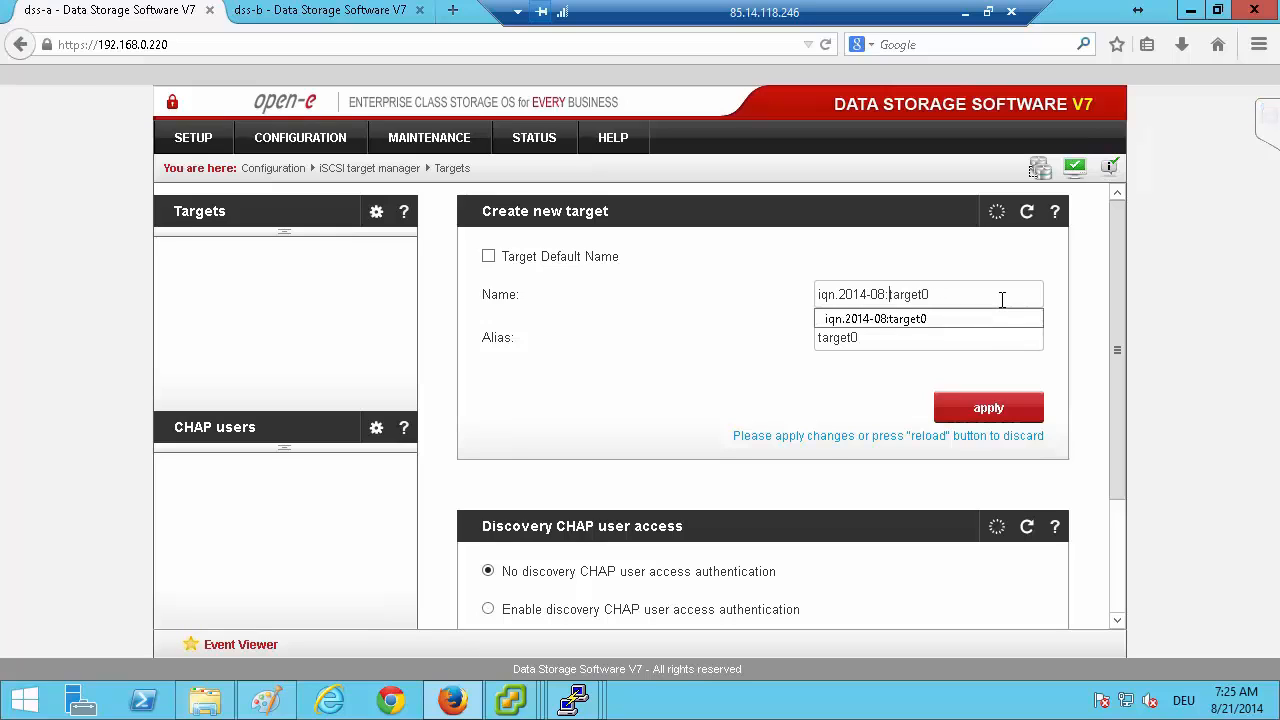
{"action": "key", "text": "Tab"}
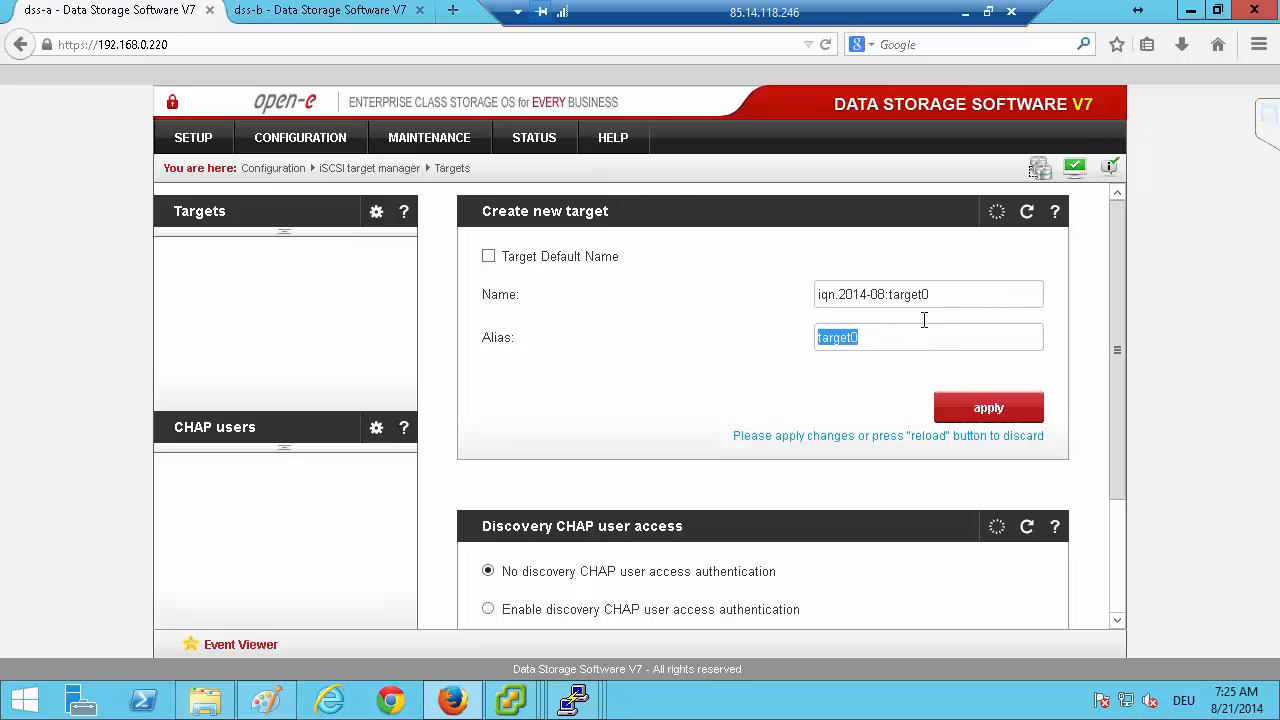
{"action": "left_click", "coordinate": [1002, 412]}
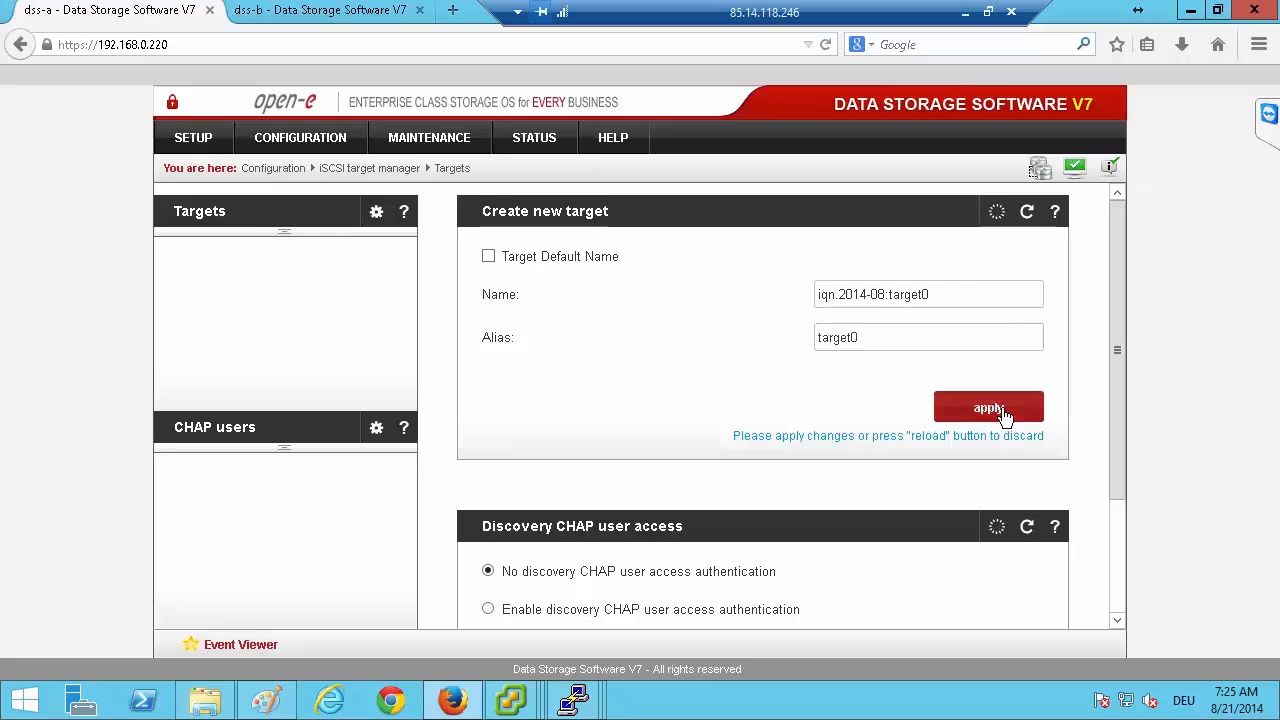
{"action": "left_click", "coordinate": [957, 336]}
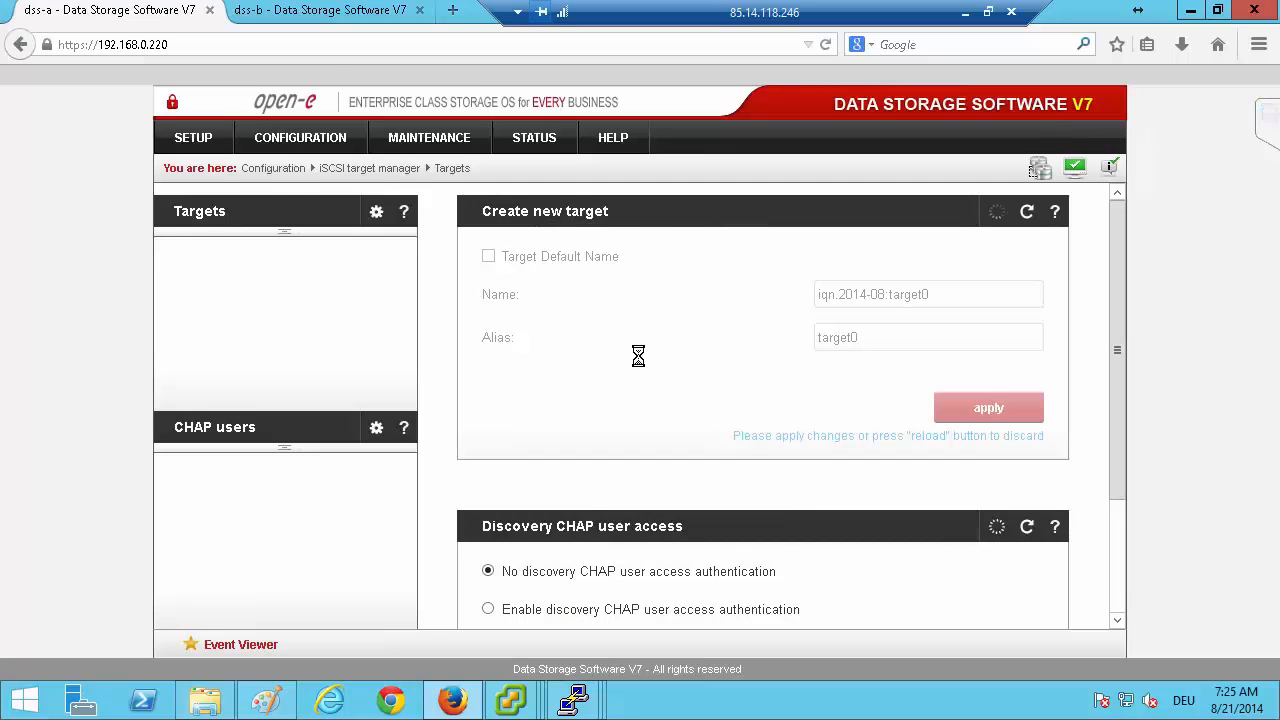
Create the matching iSCSI target on dss-b with the custom name iqn.2014-08:target0 and alias target0.
{"action": "left_click", "coordinate": [337, 12]}
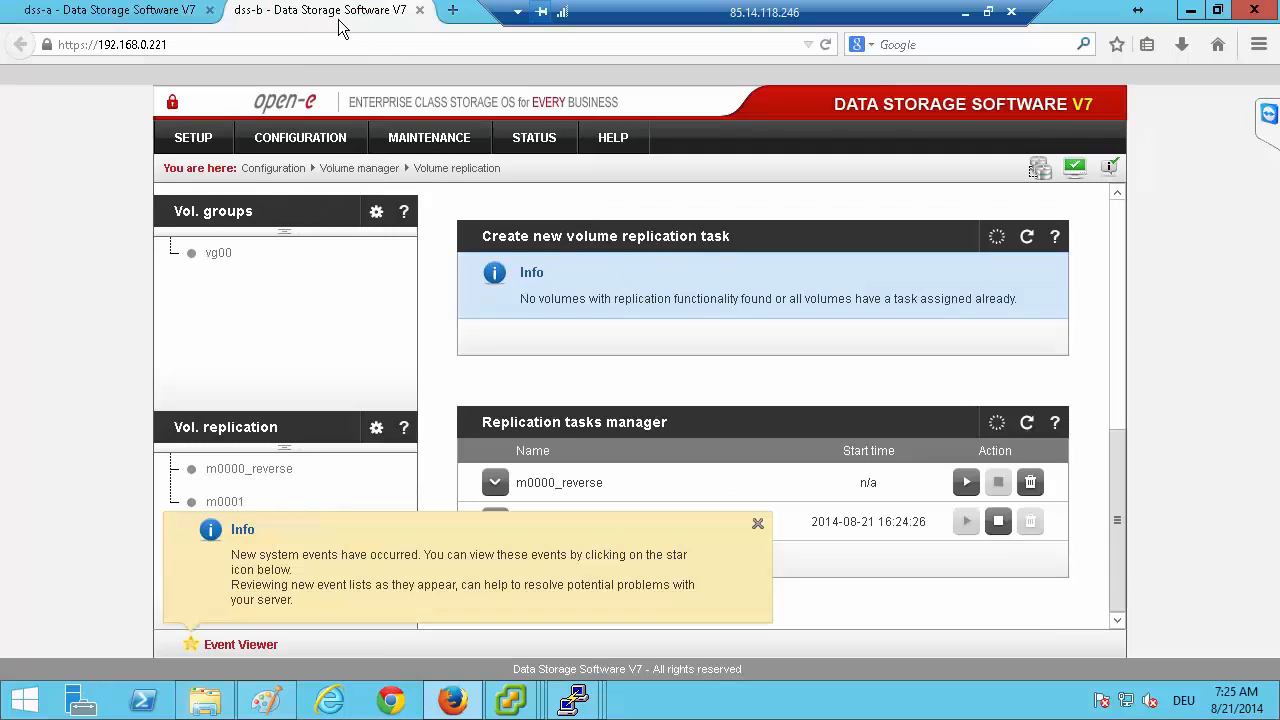
{"action": "mouse_move", "coordinate": [285, 140]}
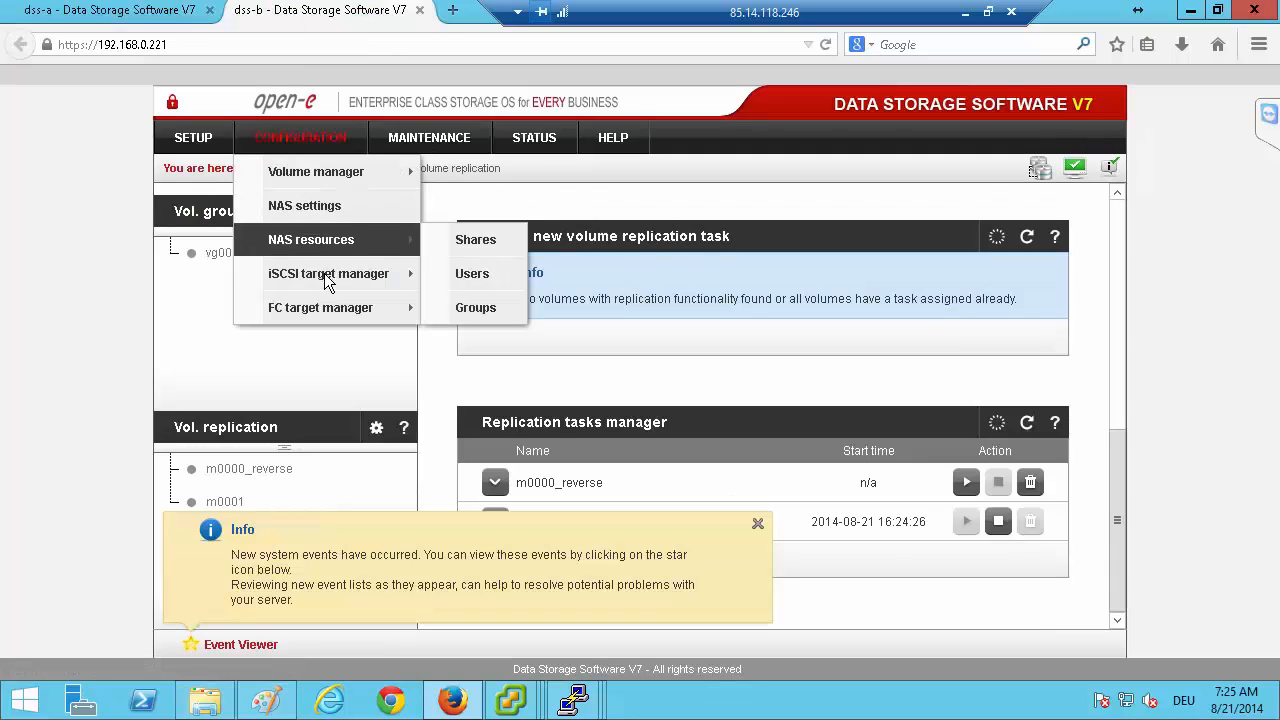
{"action": "mouse_move", "coordinate": [330, 274]}
{"action": "left_click", "coordinate": [452, 273]}
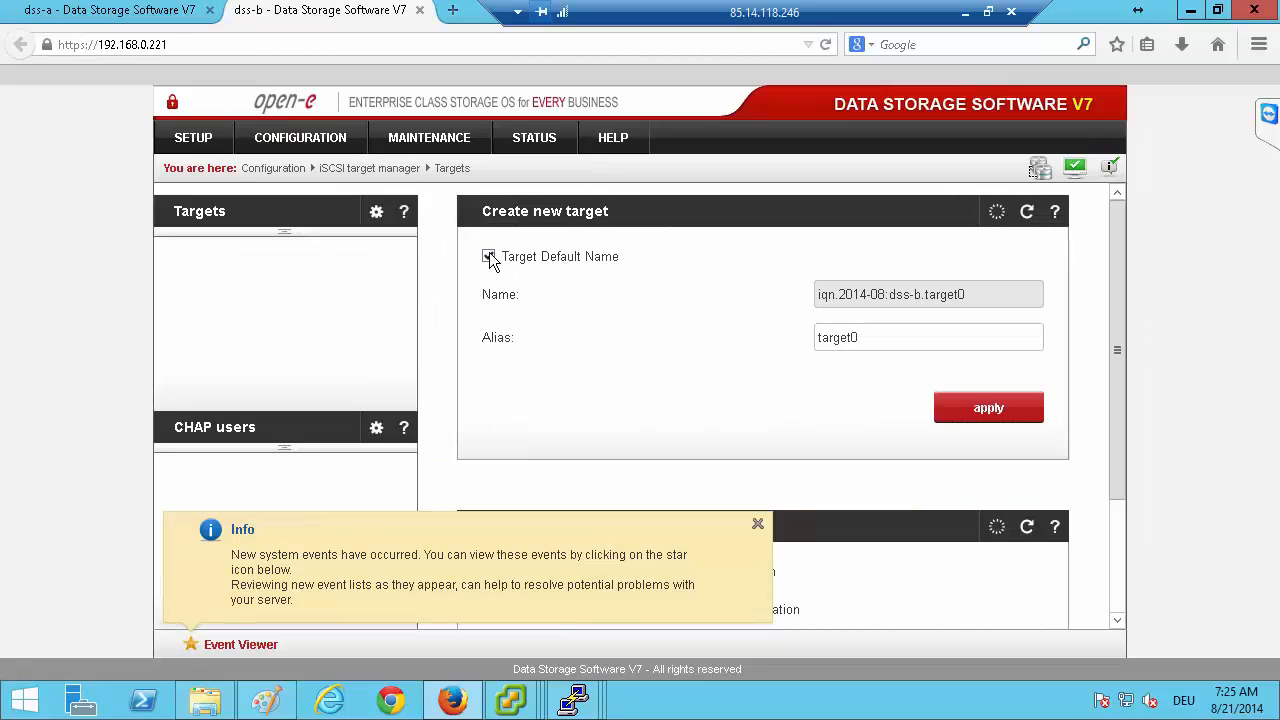
{"action": "left_click", "coordinate": [489, 257]}
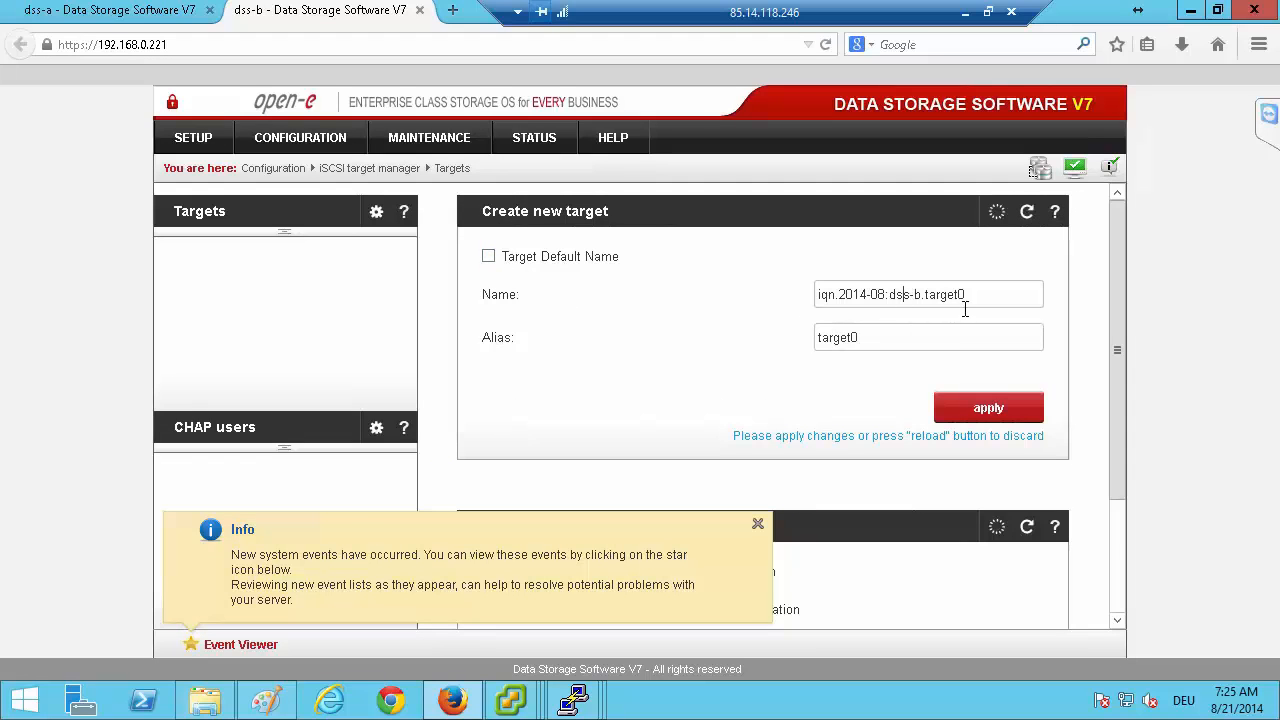
{"action": "key", "text": "Delete"}
{"action": "key", "text": "Delete"}
{"action": "key", "text": "Delete"}
{"action": "key", "text": "Delete"}
{"action": "key", "text": "Delete"}
{"action": "key", "text": "Delete"}
{"action": "key", "text": "Tab"}
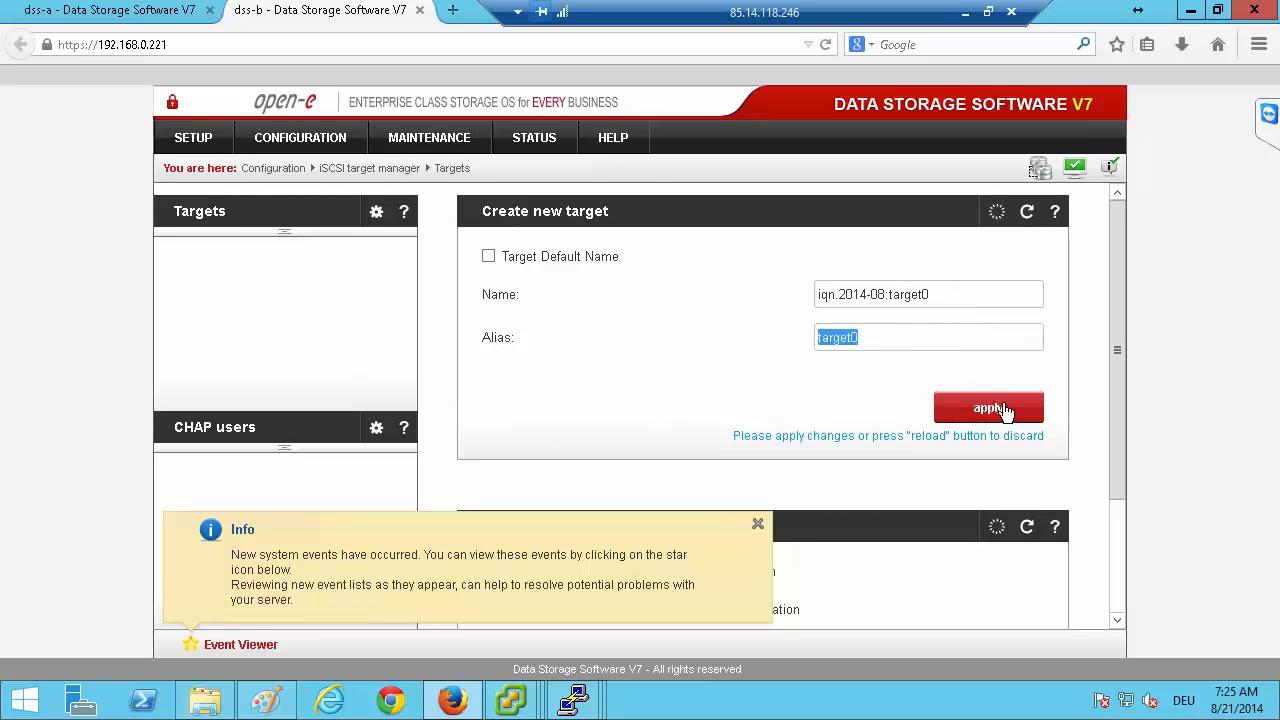
{"action": "left_click", "coordinate": [995, 408]}
{"action": "left_click", "coordinate": [960, 335]}
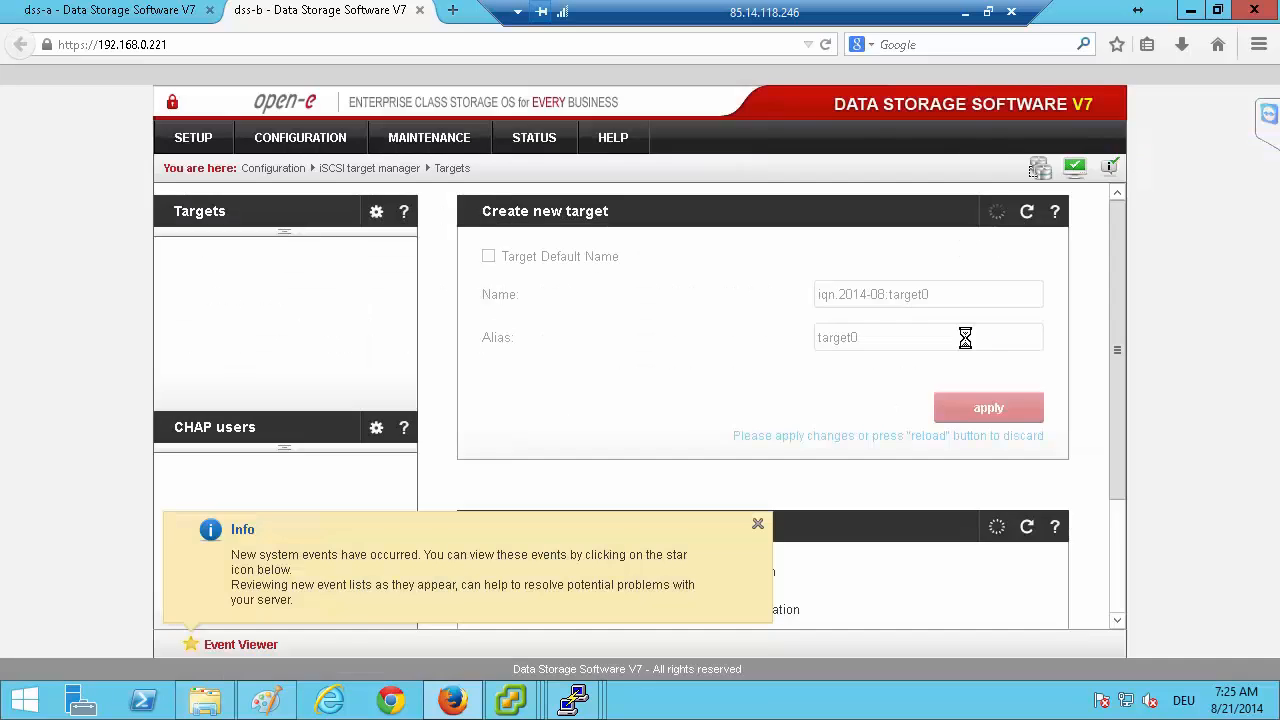
Create a second iSCSI target on dss-a with the custom name iqn.2014-08:target1 and alias target1.
{"action": "left_click", "coordinate": [158, 11]}
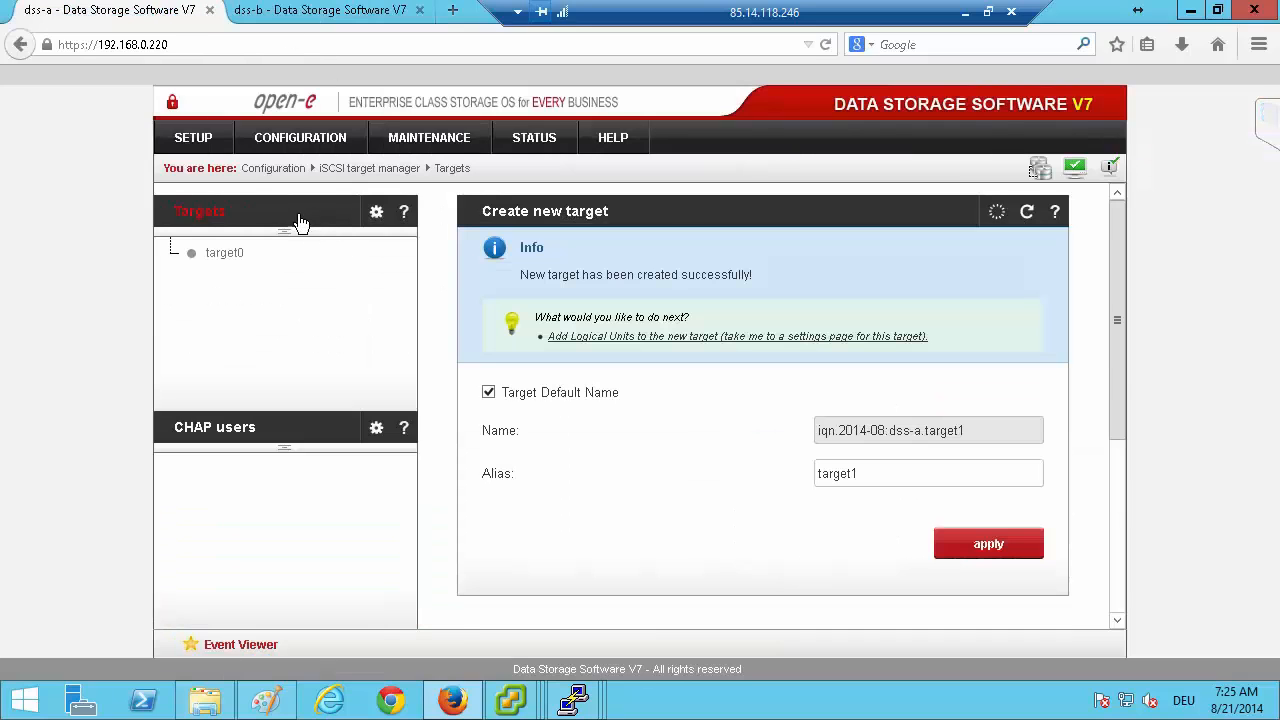
{"action": "left_click", "coordinate": [196, 214]}
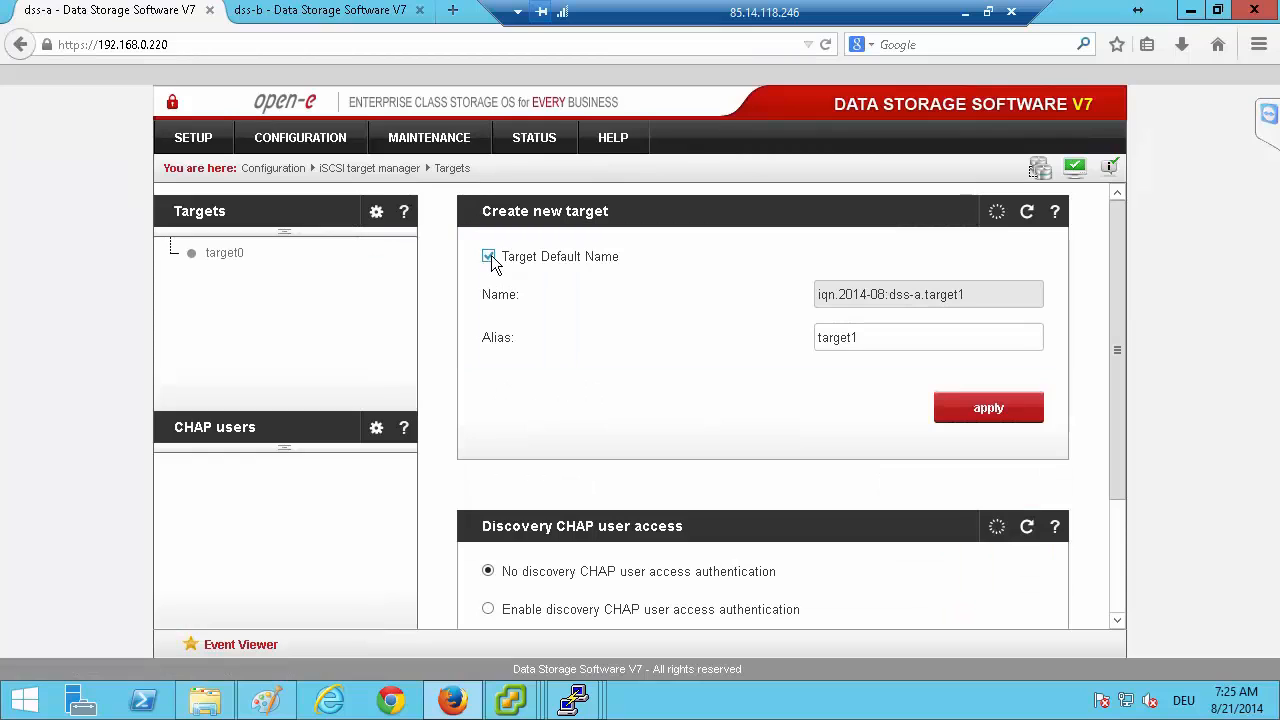
{"action": "left_click", "coordinate": [489, 257]}
{"action": "left_click", "coordinate": [890, 295]}
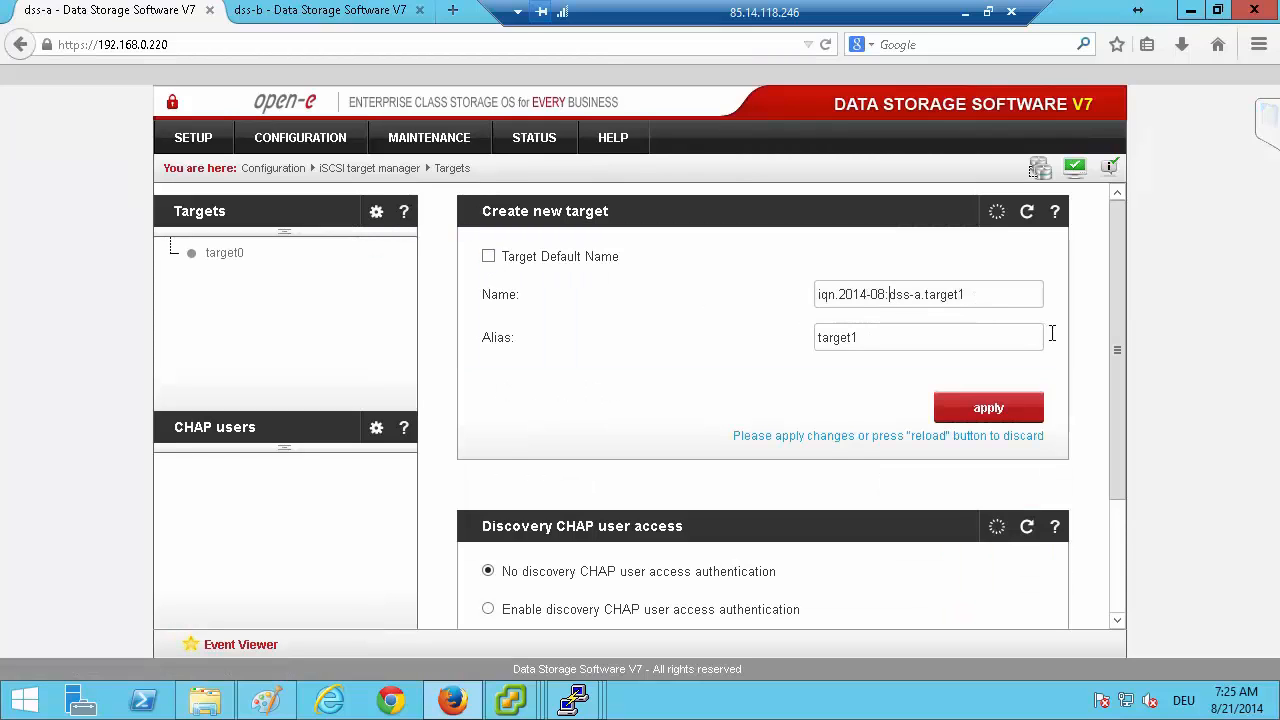
{"action": "key", "text": "Delete"}
{"action": "key", "text": "Delete"}
{"action": "key", "text": "Delete"}
{"action": "key", "text": "Delete"}
{"action": "key", "text": "Delete"}
{"action": "key", "text": "Delete"}
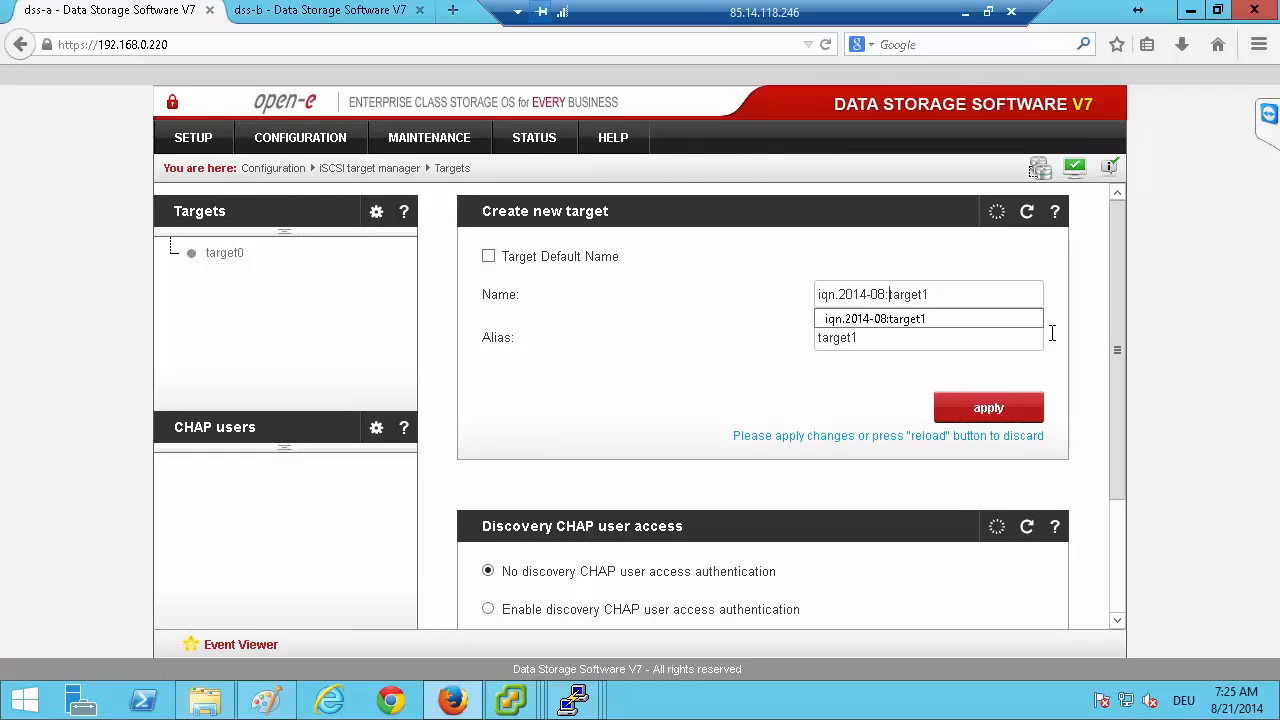
{"action": "key", "text": "Down"}
{"action": "key", "text": "Return"}
{"action": "key", "text": "Tab"}
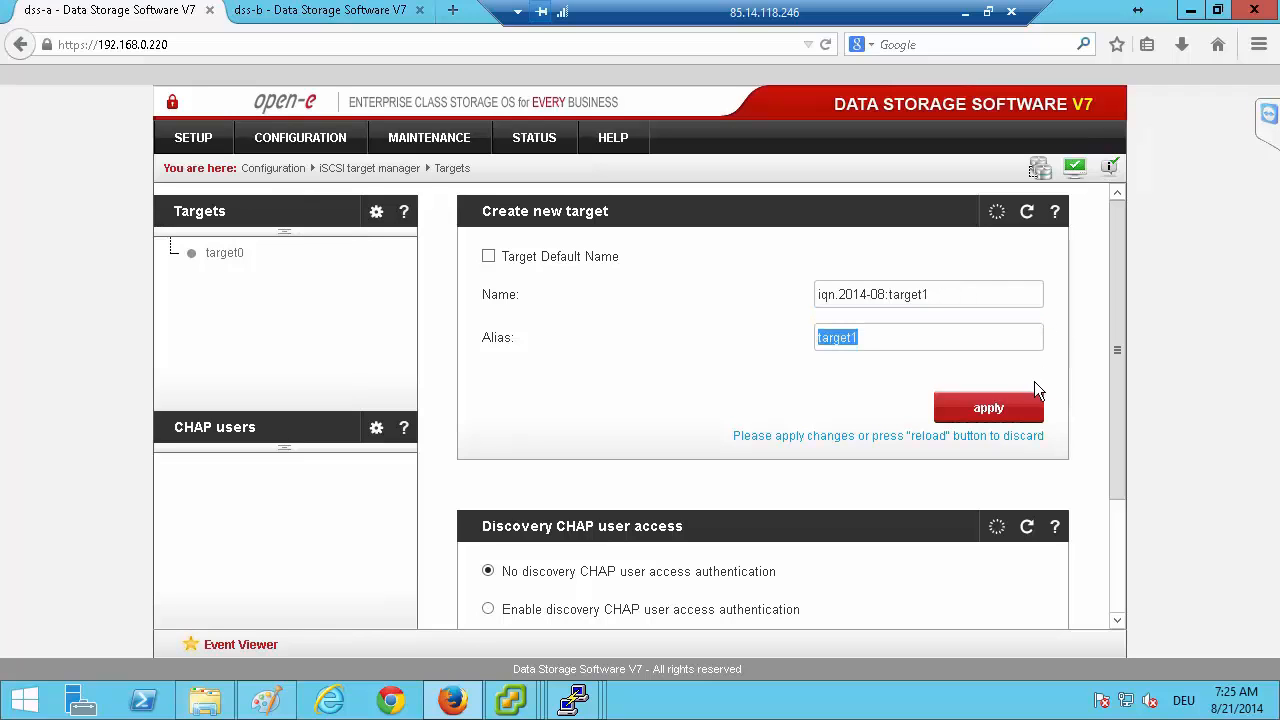
{"action": "left_click", "coordinate": [988, 408]}
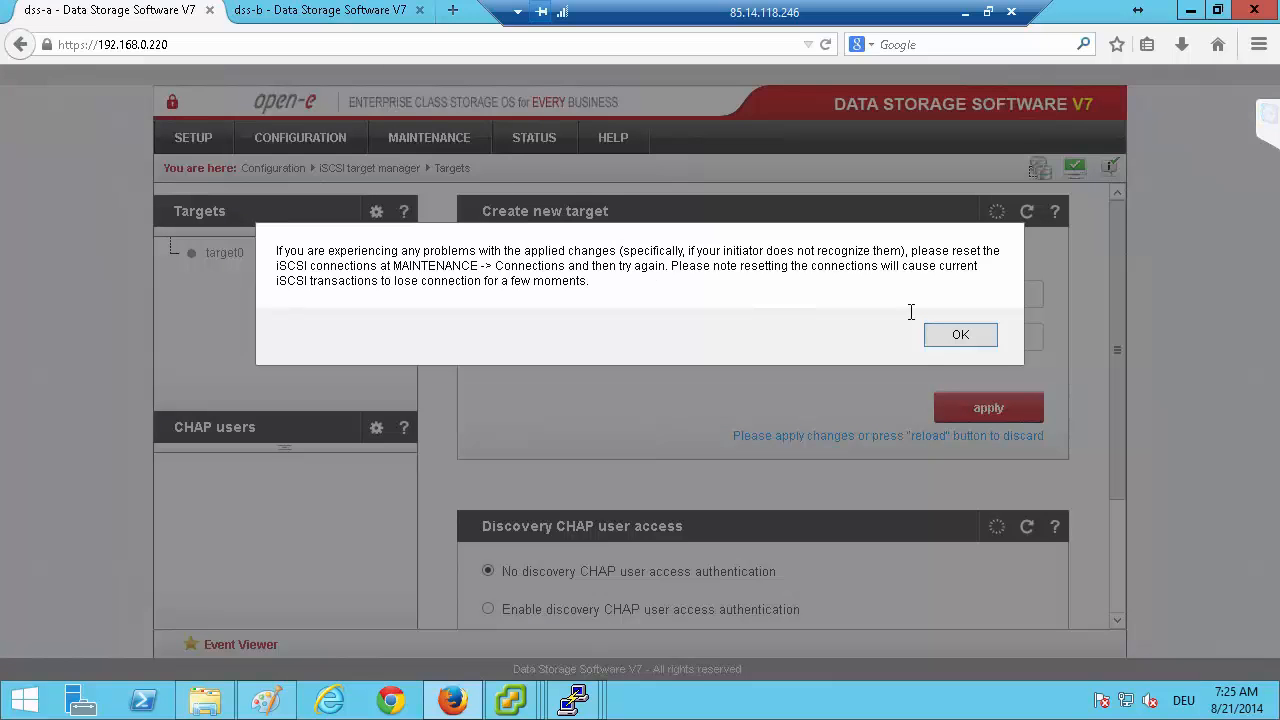
{"action": "left_click", "coordinate": [962, 336]}
Create the matching second iSCSI target on dss-b with the custom name iqn.2014-08:target1 and alias target1.
{"action": "left_click", "coordinate": [405, 14]}
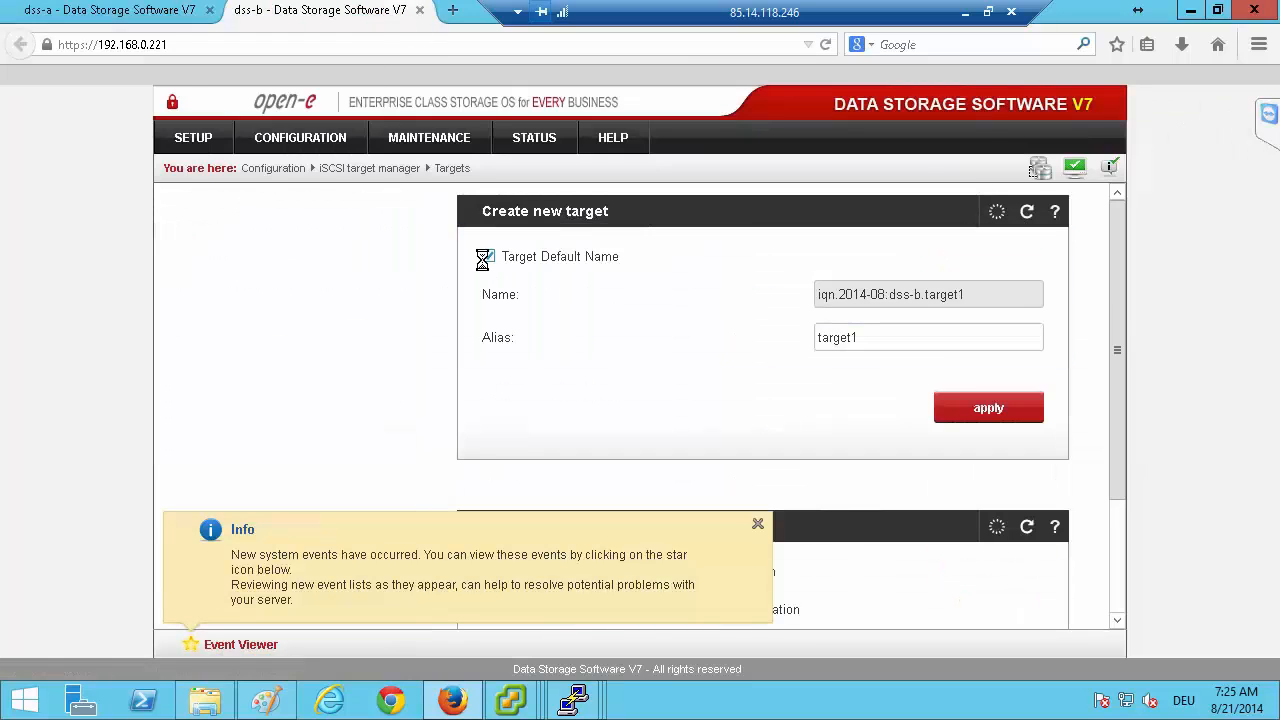
{"action": "left_click", "coordinate": [488, 257]}
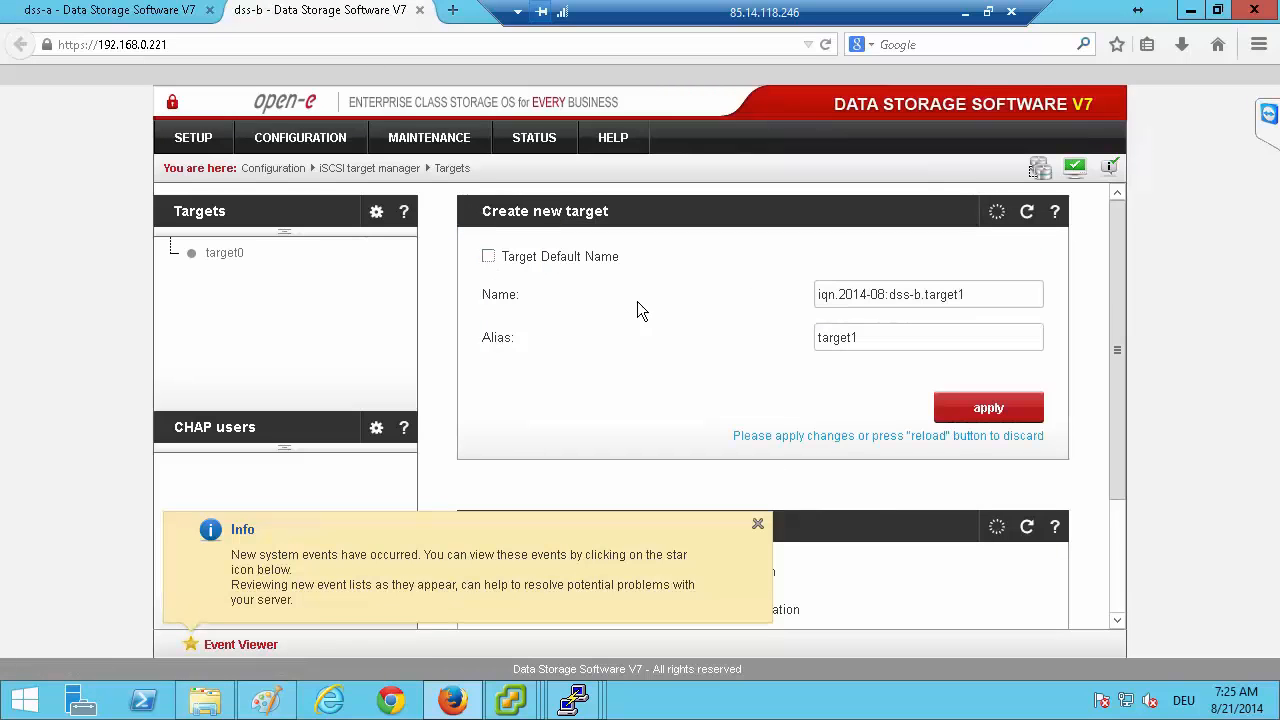
{"action": "left_click", "coordinate": [889, 295]}
{"action": "key", "text": "Delete"}
{"action": "key", "text": "Delete"}
{"action": "key", "text": "Delete"}
{"action": "key", "text": "Delete"}
{"action": "key", "text": "Delete"}
{"action": "key", "text": "Delete"}
{"action": "key", "text": "Tab"}
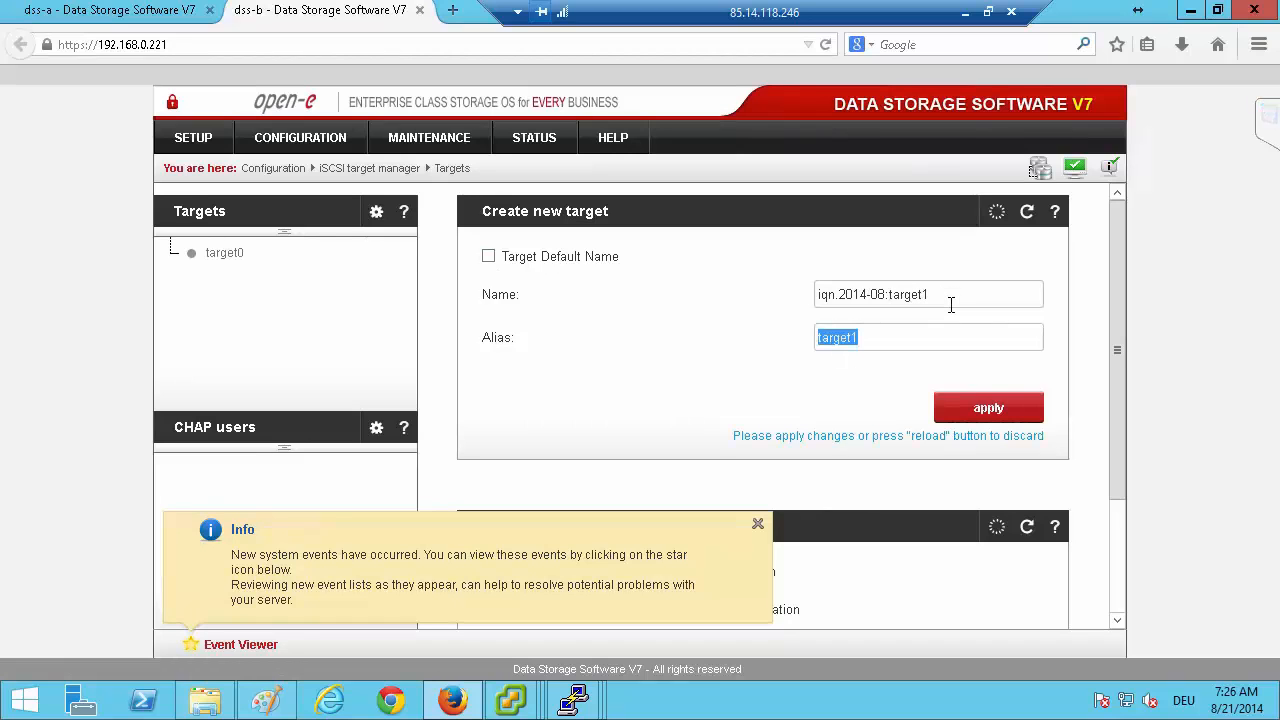
{"action": "left_click", "coordinate": [975, 412]}
{"action": "left_click", "coordinate": [888, 334]}
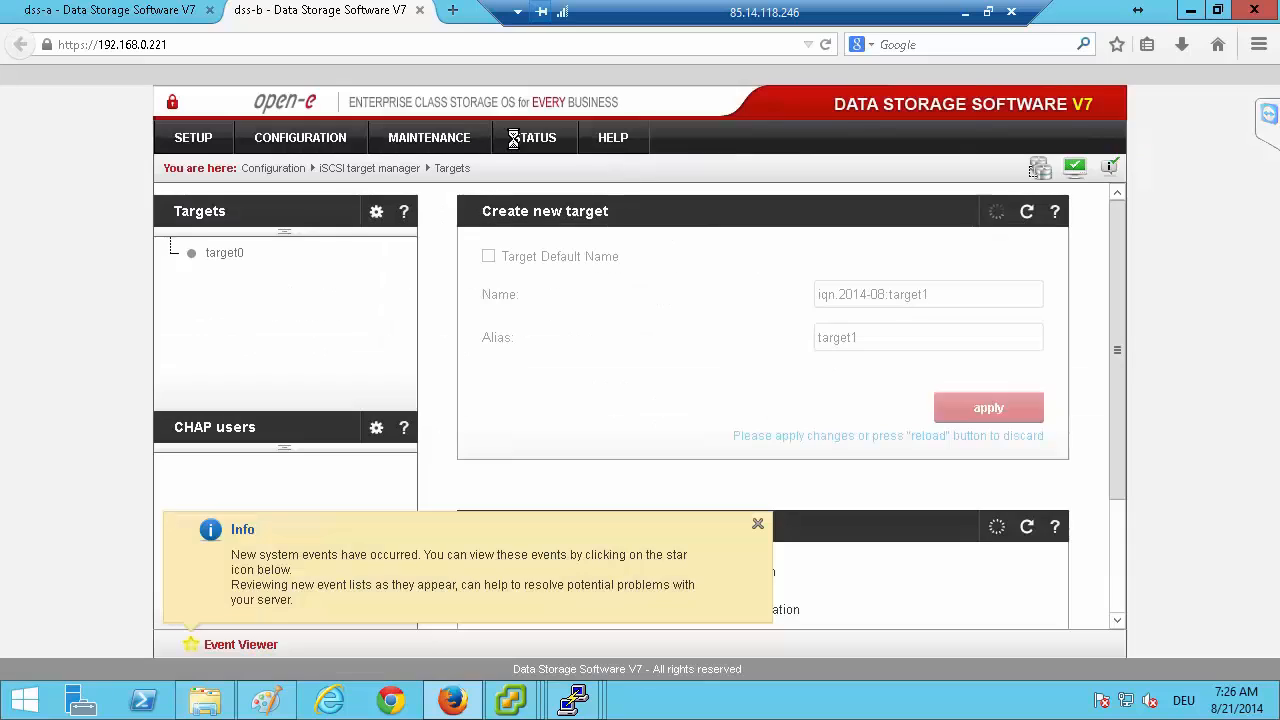
On dss-a, copy the SCSI ID of lv0000 and attach that volume to target0 with LUN 0 and write-through access.
{"action": "left_click", "coordinate": [108, 12]}
{"action": "left_click", "coordinate": [228, 258]}
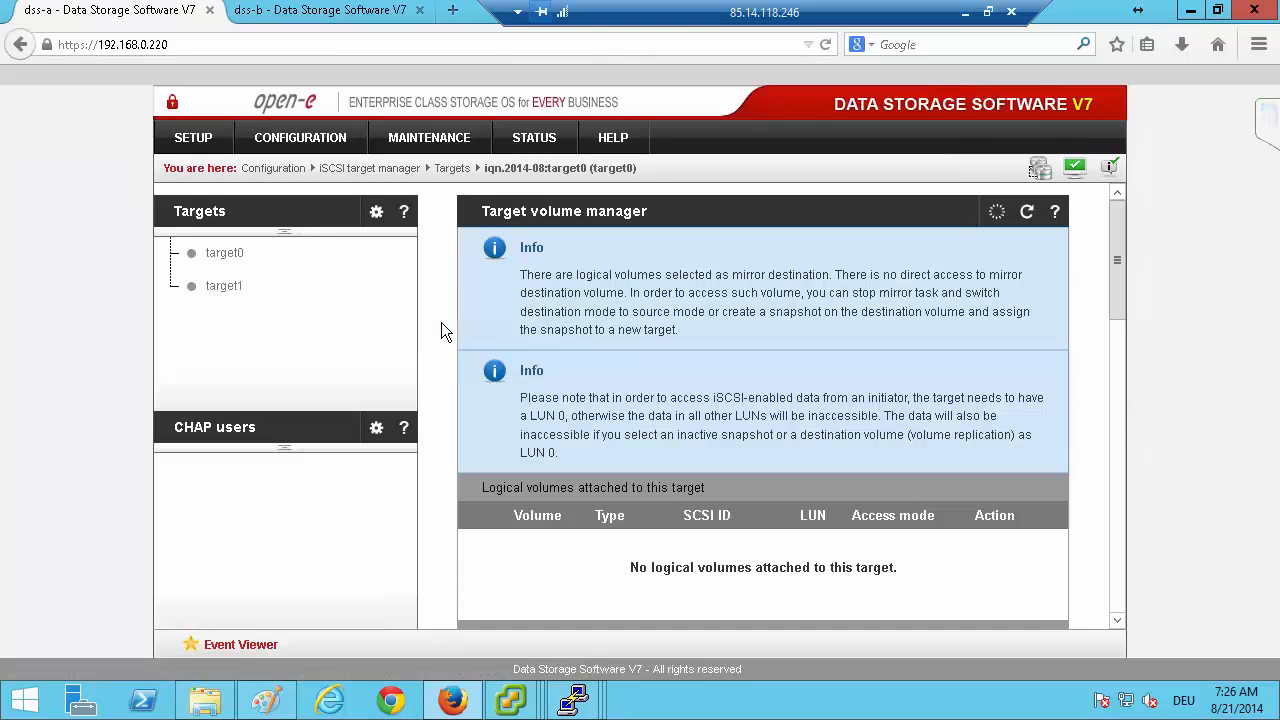
{"action": "scroll", "coordinate": [441, 322], "scroll_direction": "down", "scroll_amount": 3}
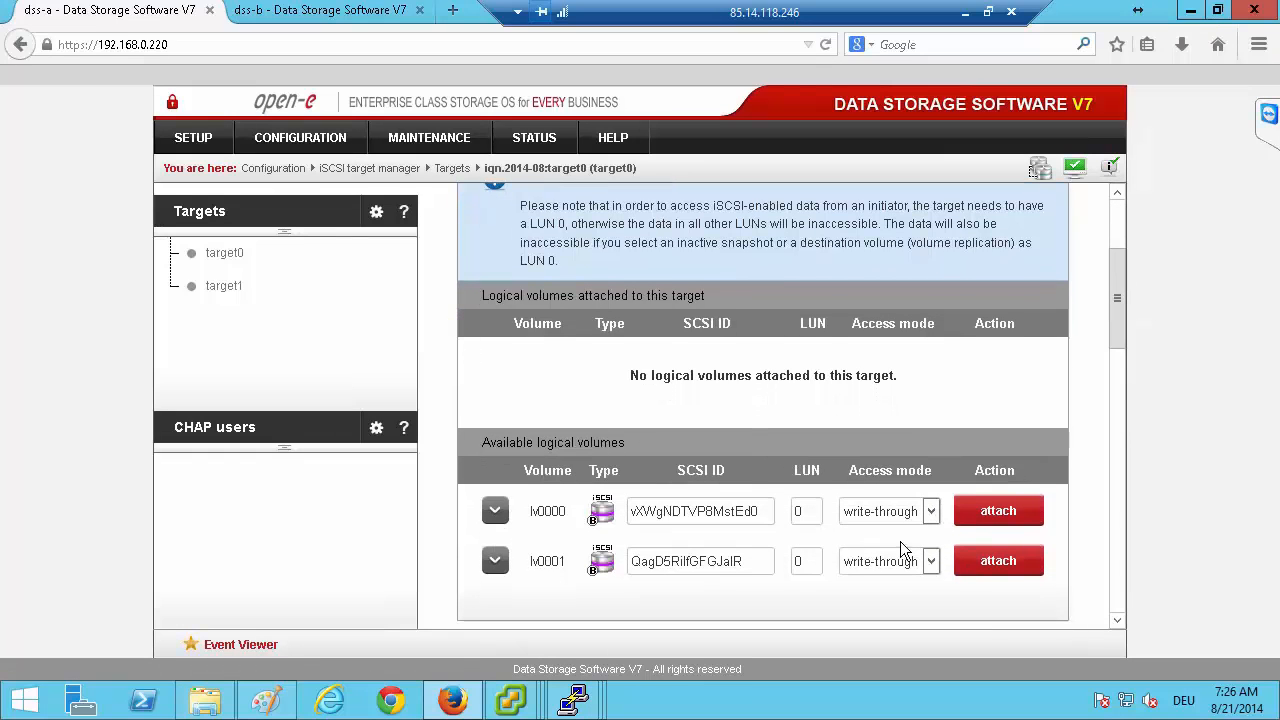
{"action": "double_click", "coordinate": [705, 513]}
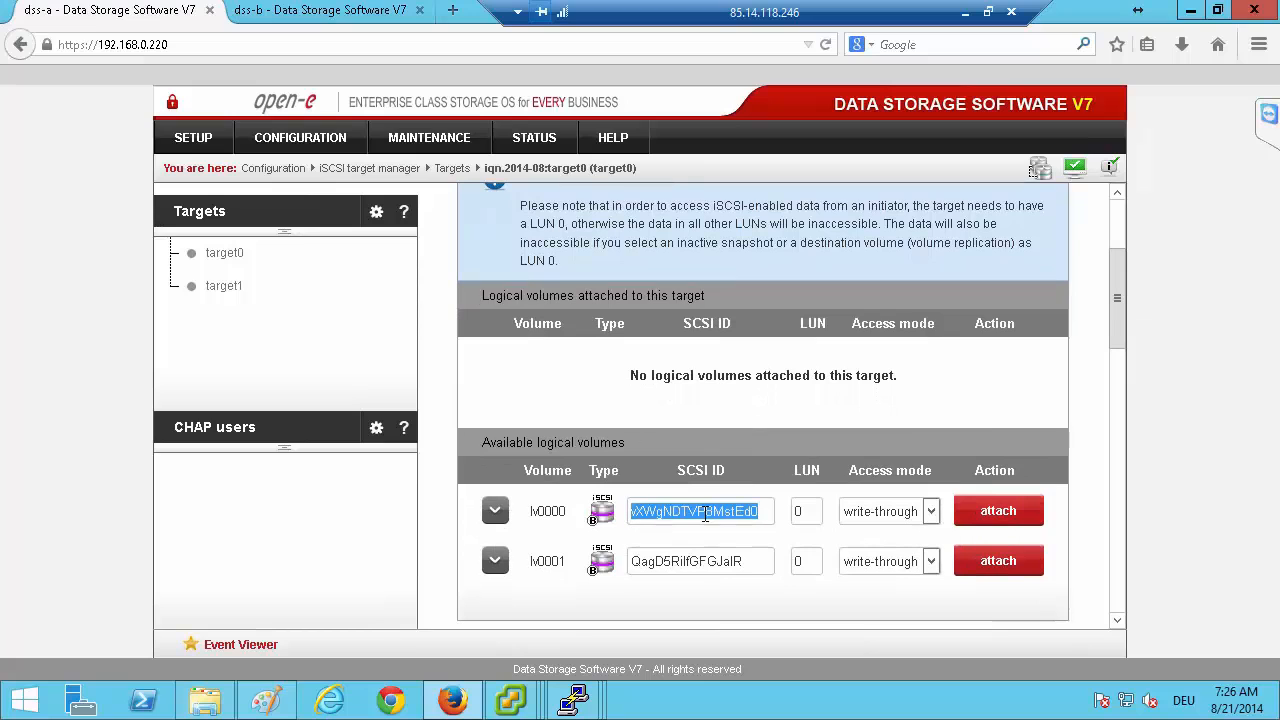
{"action": "right_click", "coordinate": [705, 513]}
{"action": "left_click", "coordinate": [735, 360]}
{"action": "left_click", "coordinate": [1003, 522]}
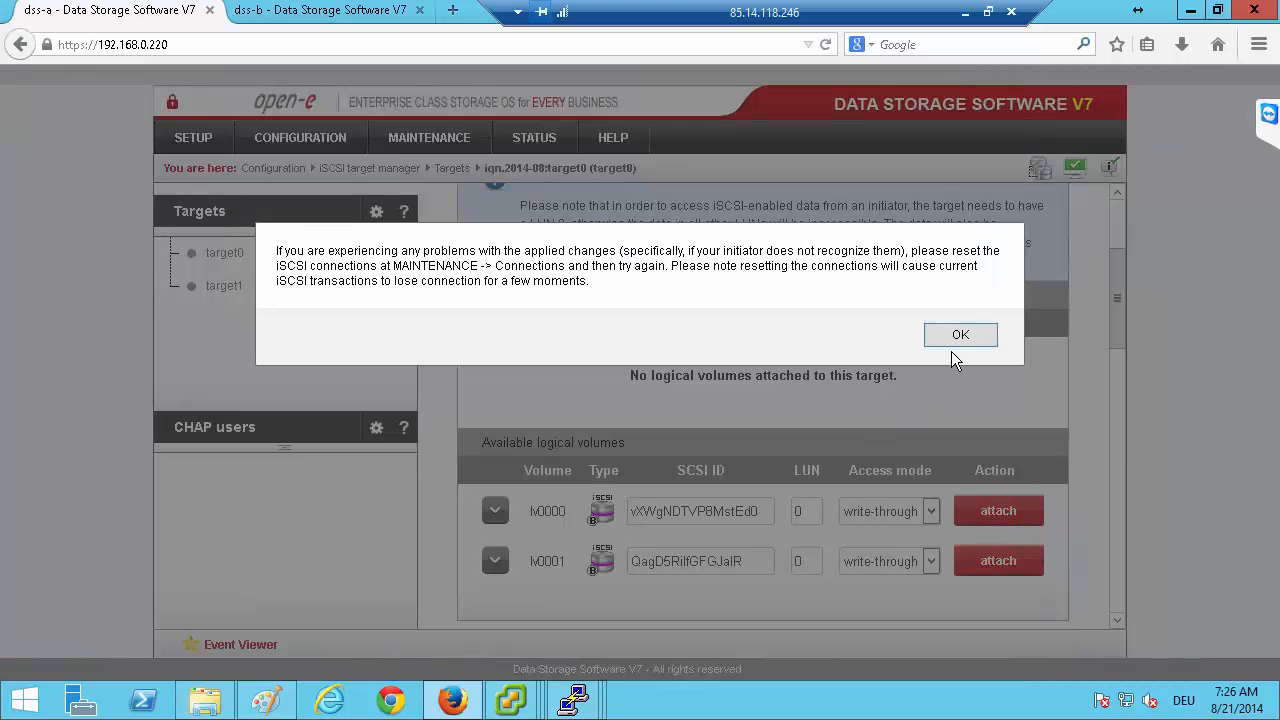
{"action": "left_click", "coordinate": [970, 335]}
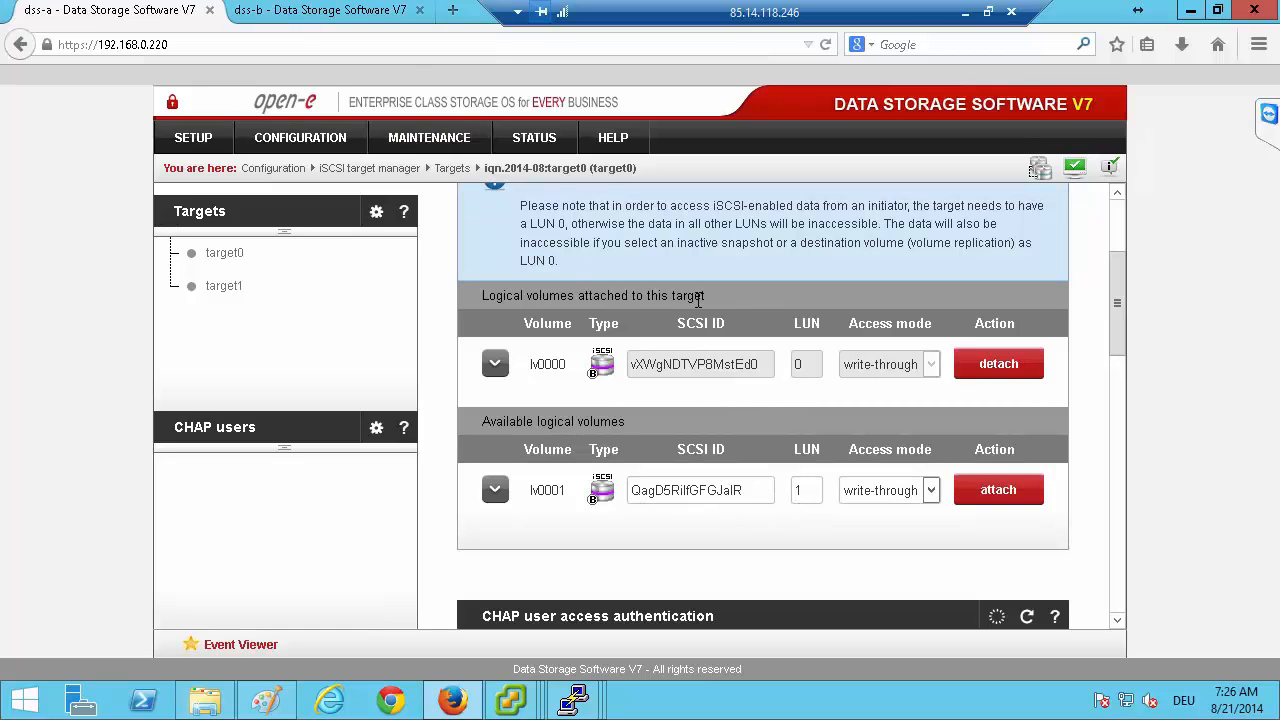
Open the settings of target0 on dss-b and dismiss the system event notification along with its event list window.
{"action": "left_click", "coordinate": [385, 14]}
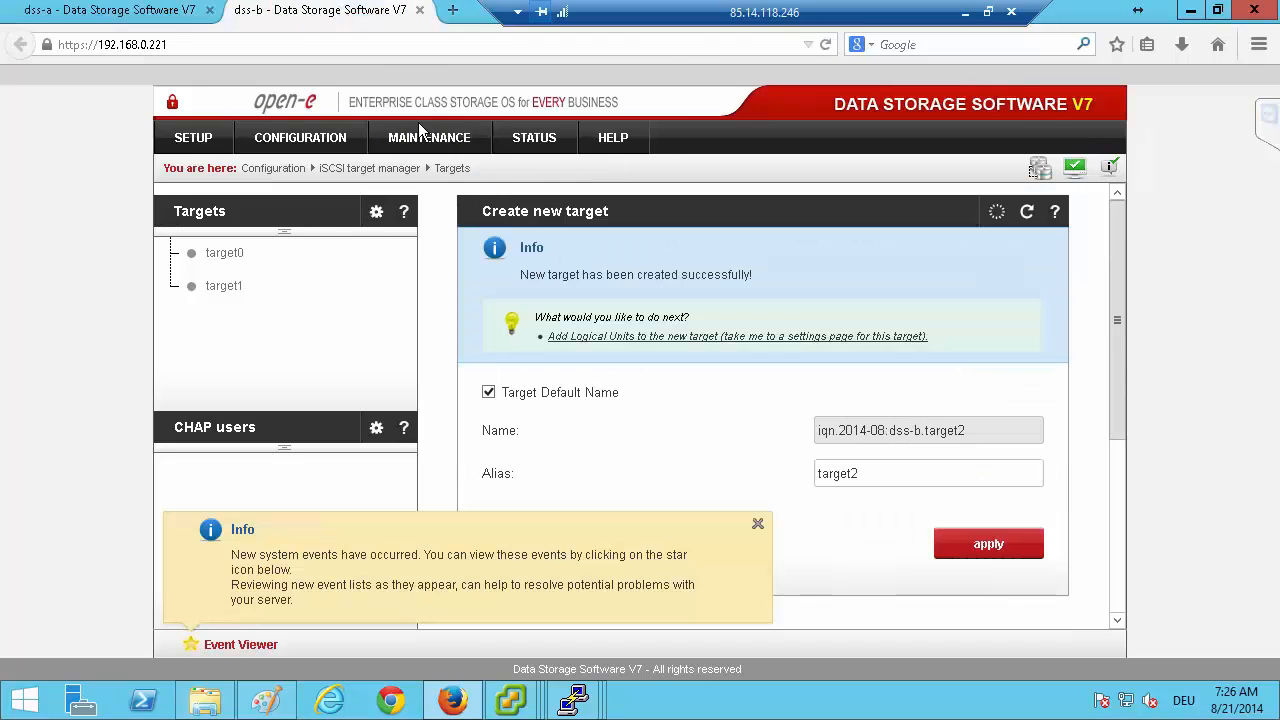
{"action": "left_click", "coordinate": [240, 256]}
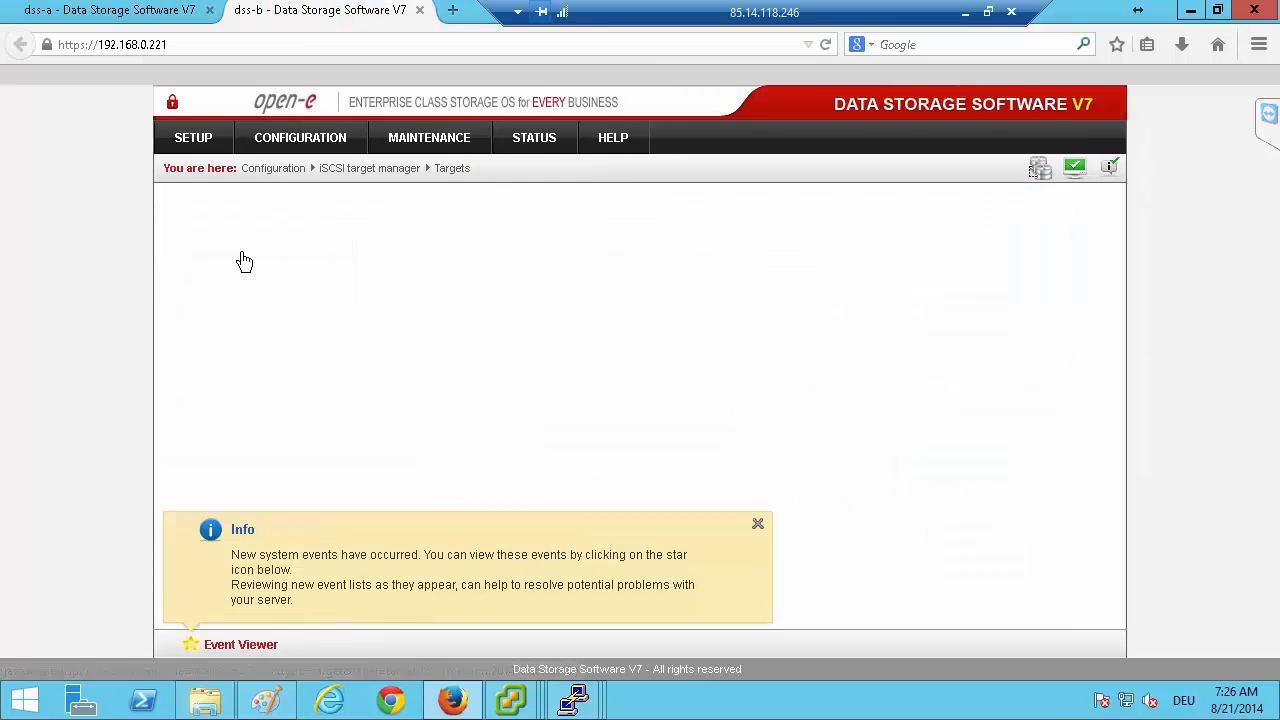
{"action": "left_click", "coordinate": [753, 527]}
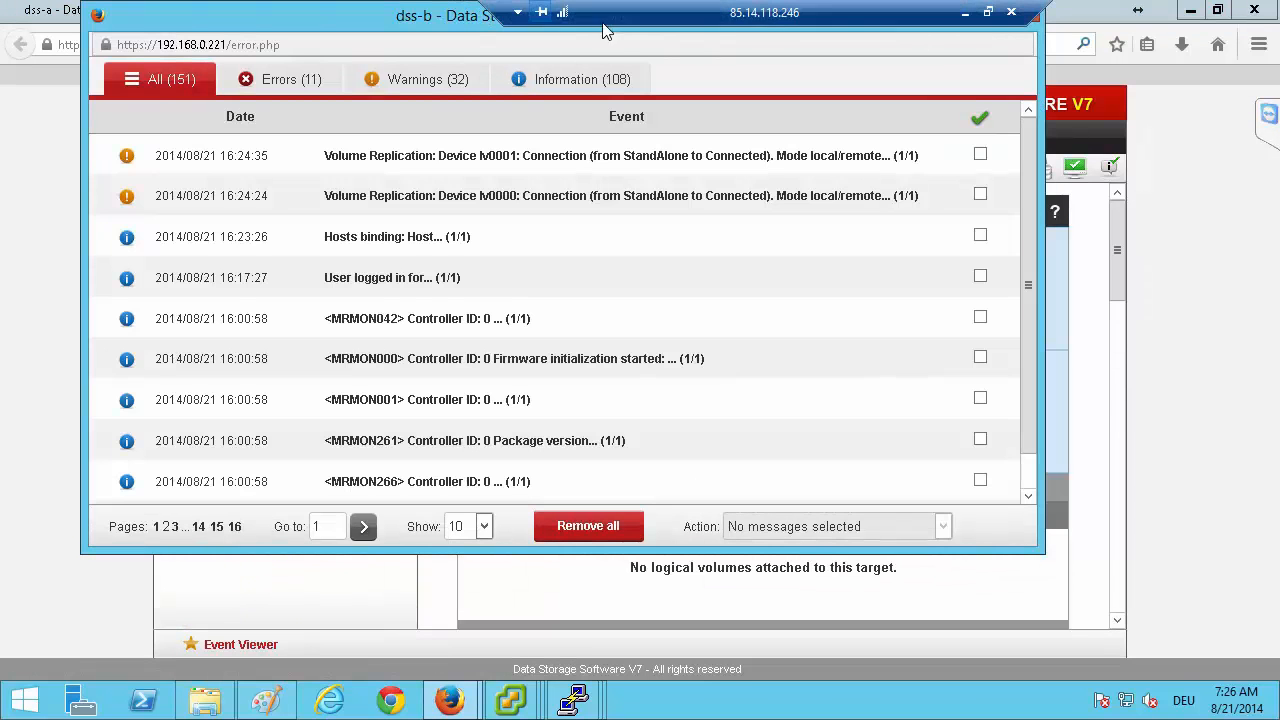
{"action": "left_click_drag", "start_coordinate": [341, 42], "coordinate": [341, 66]}
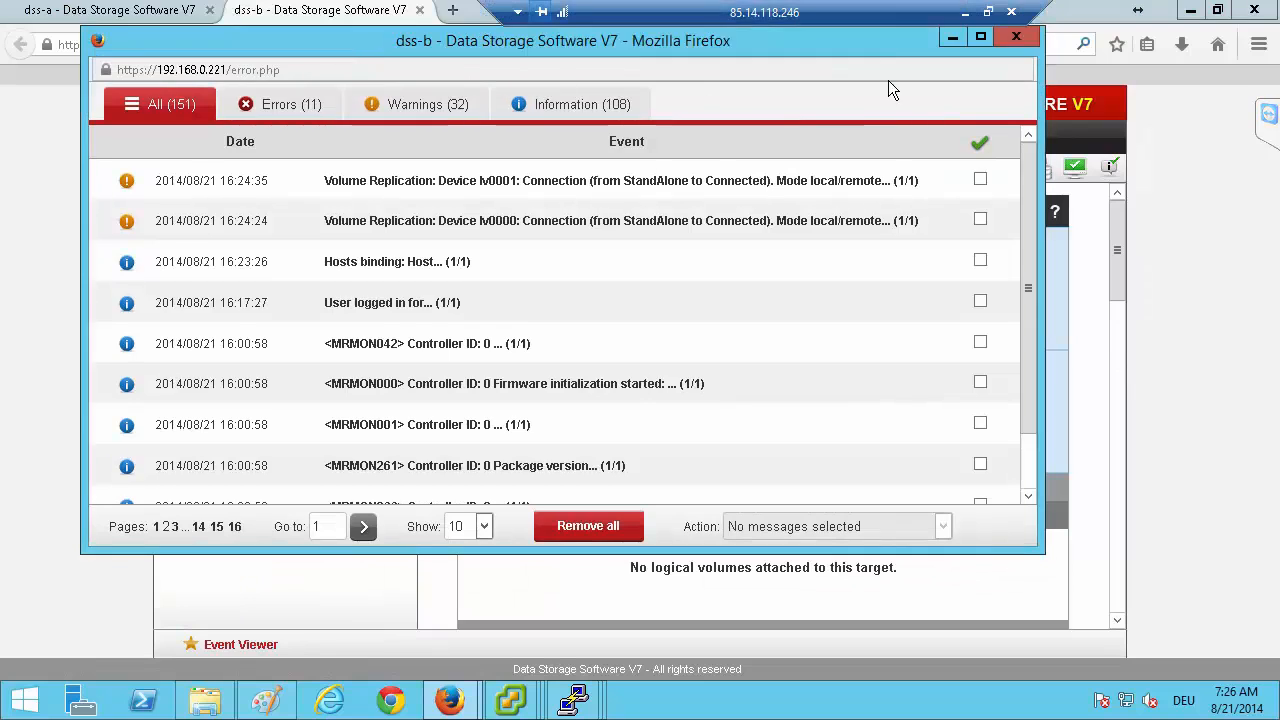
{"action": "left_click", "coordinate": [1021, 43]}
Replace the SCSI ID of lv0000 on dss-b with the copied vXWgNDTVP8MstEd0 and attach the volume to target0 as LUN 0.
{"action": "scroll", "coordinate": [720, 420], "scroll_direction": "down", "scroll_amount": 4}
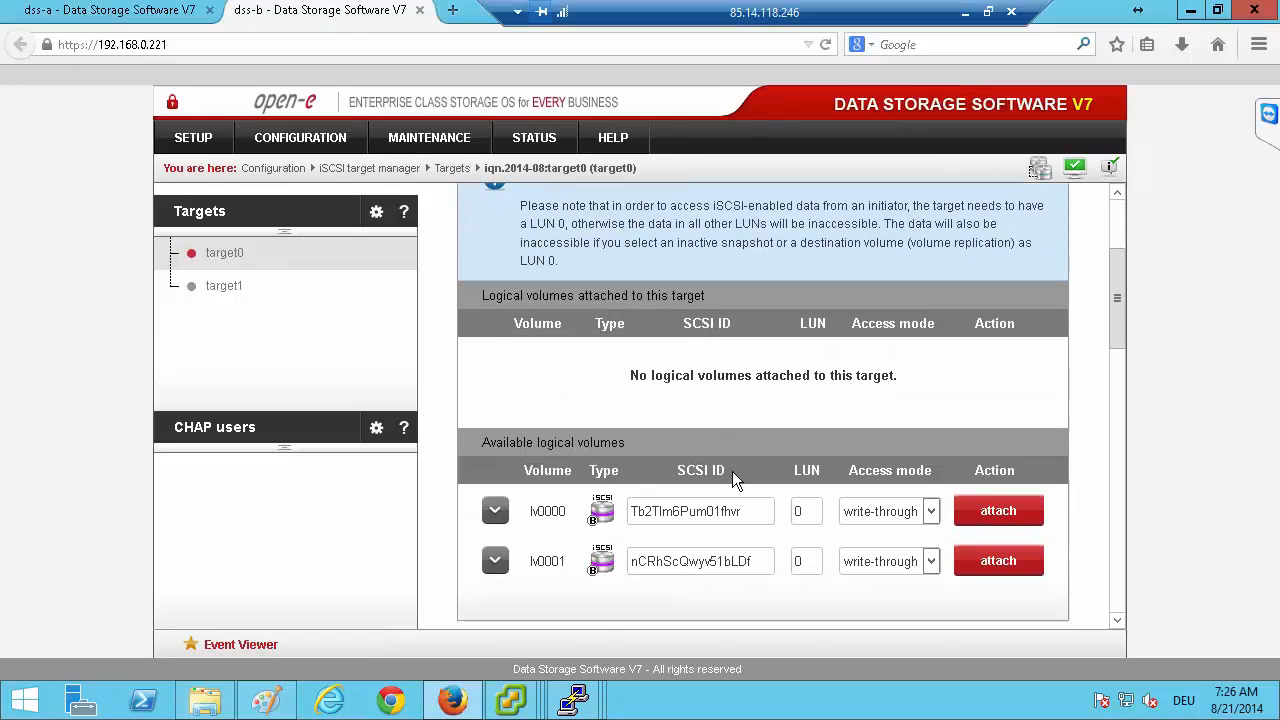
{"action": "double_click", "coordinate": [689, 515]}
{"action": "right_click", "coordinate": [692, 528]}
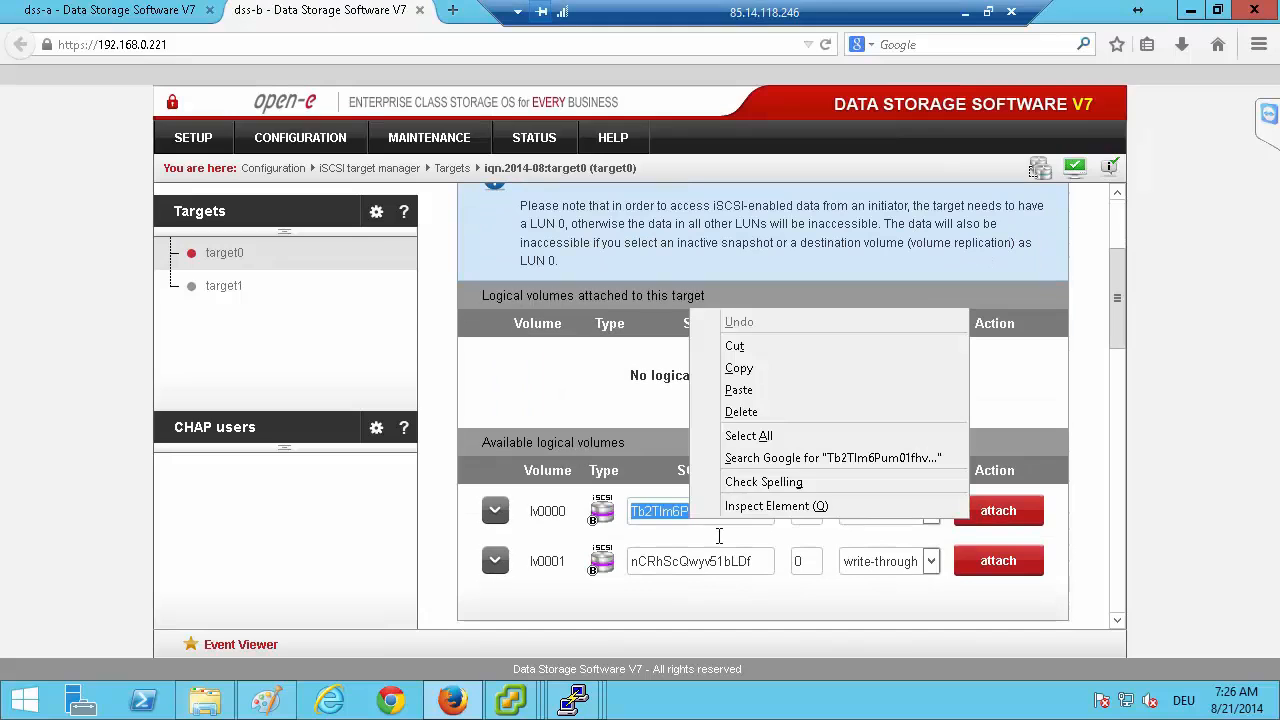
{"action": "left_click", "coordinate": [748, 392]}
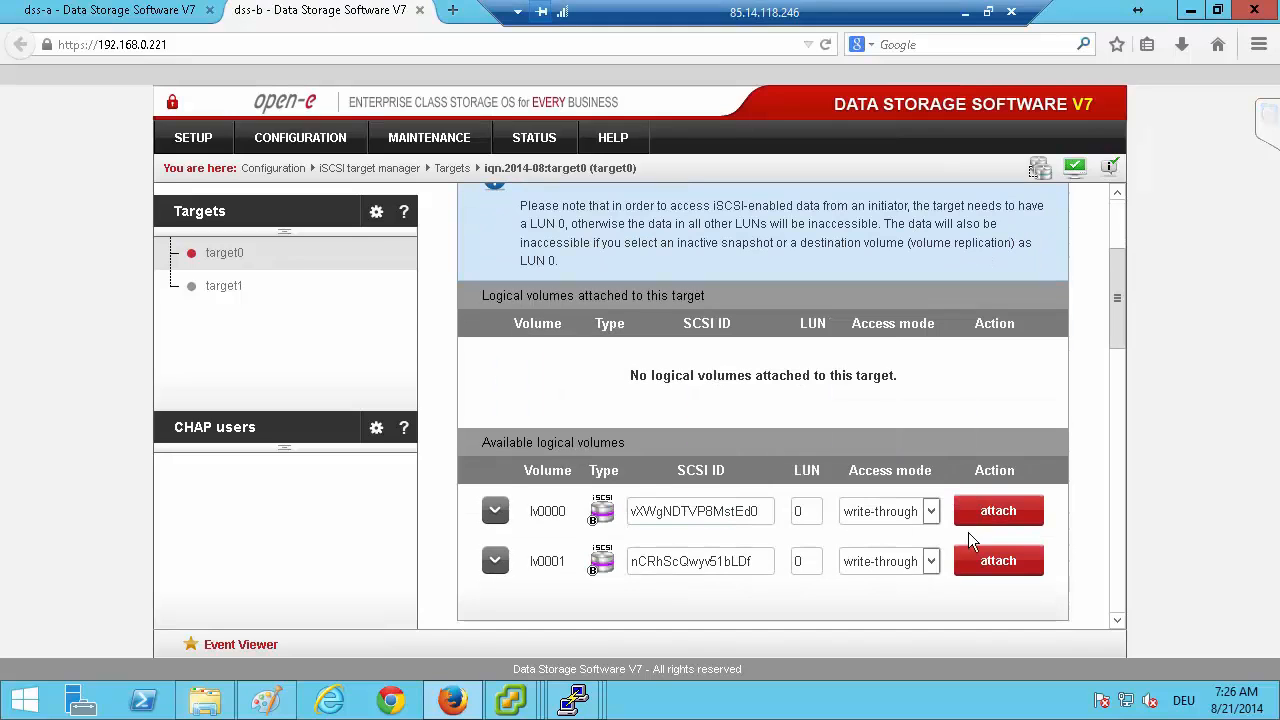
{"action": "left_click", "coordinate": [998, 515]}
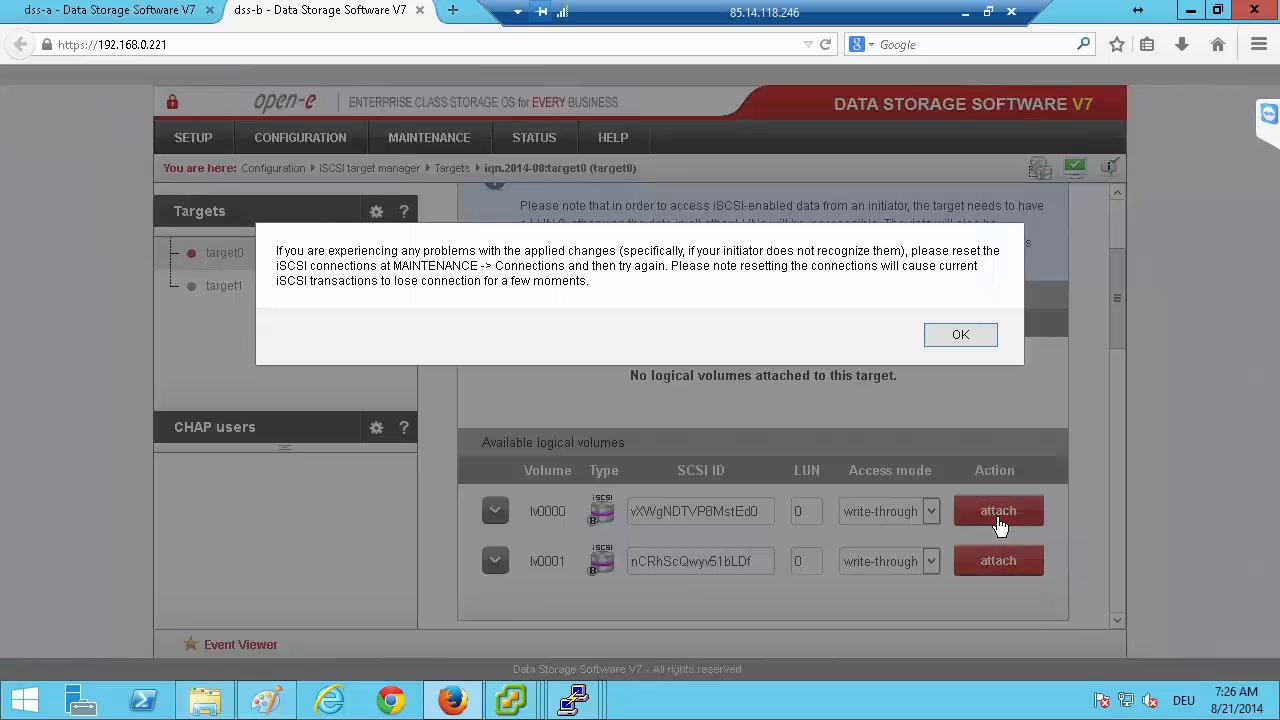
{"action": "left_click", "coordinate": [960, 335]}
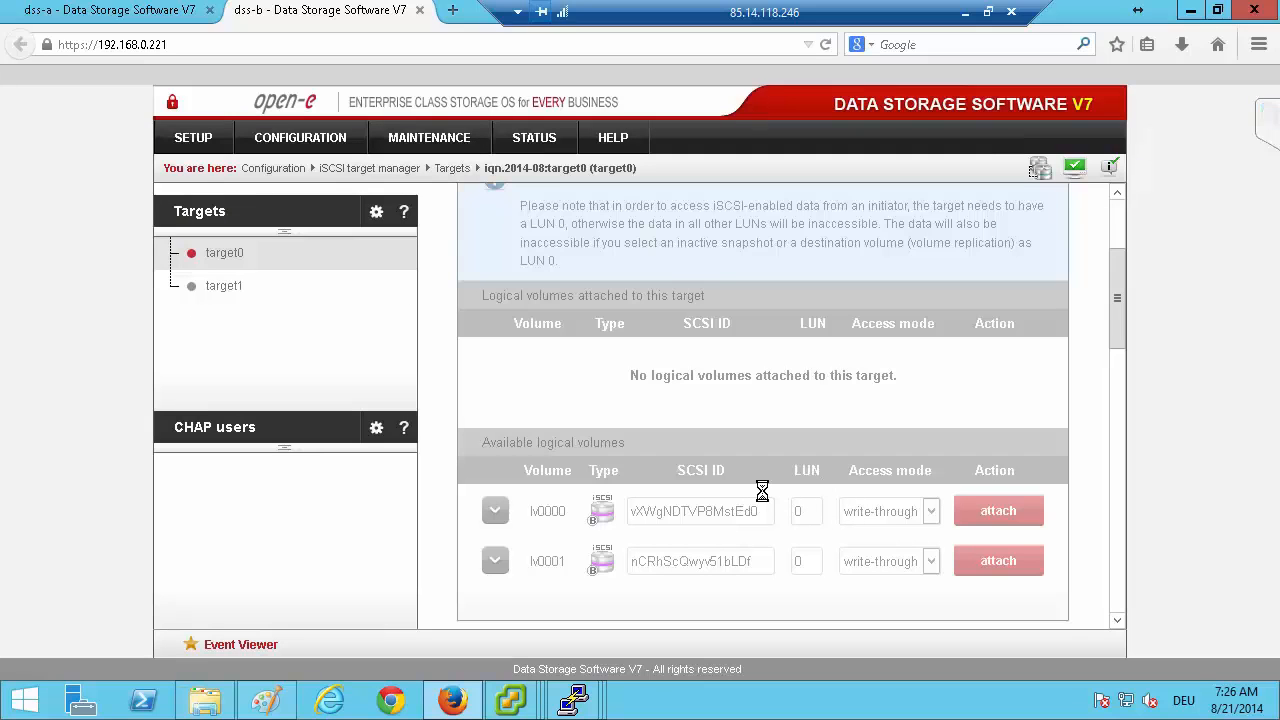
On dss-a, copy the SCSI ID of lv0001 and attach that volume to target1 with LUN 0 and write-through access.
{"action": "left_click", "coordinate": [135, 14]}
{"action": "left_click", "coordinate": [222, 287]}
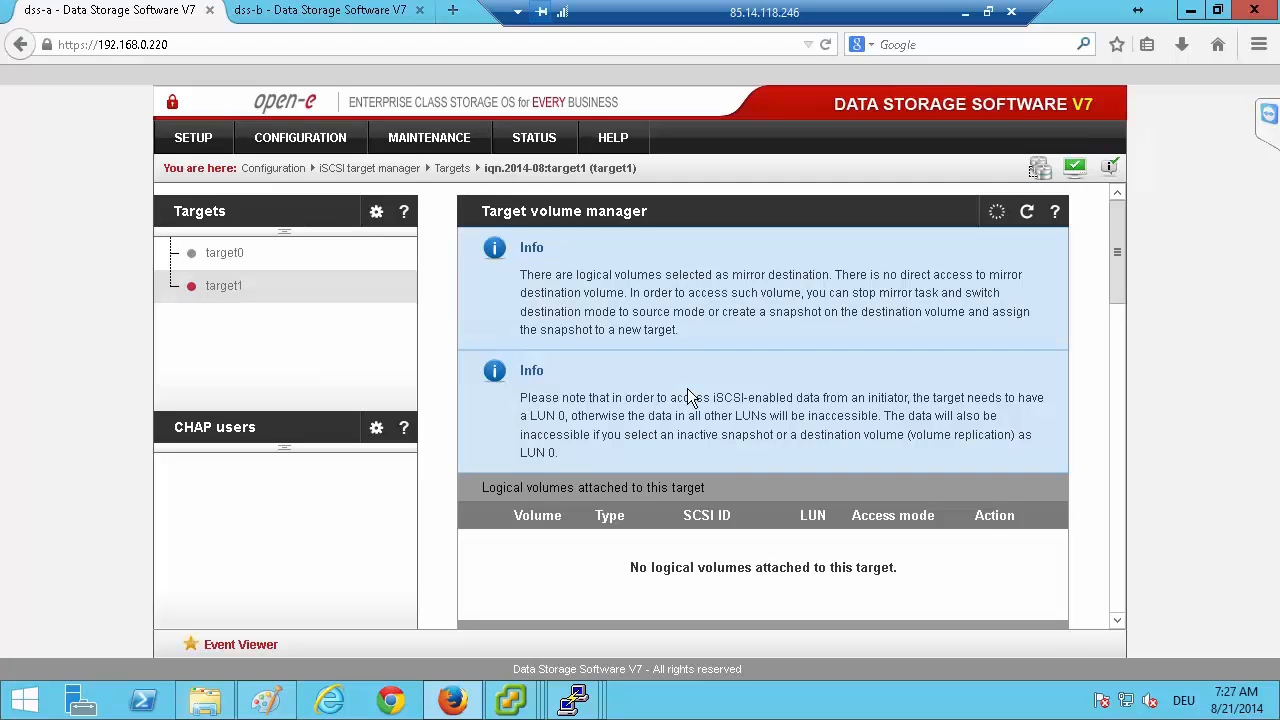
{"action": "scroll", "coordinate": [690, 387], "scroll_direction": "down", "scroll_amount": 5}
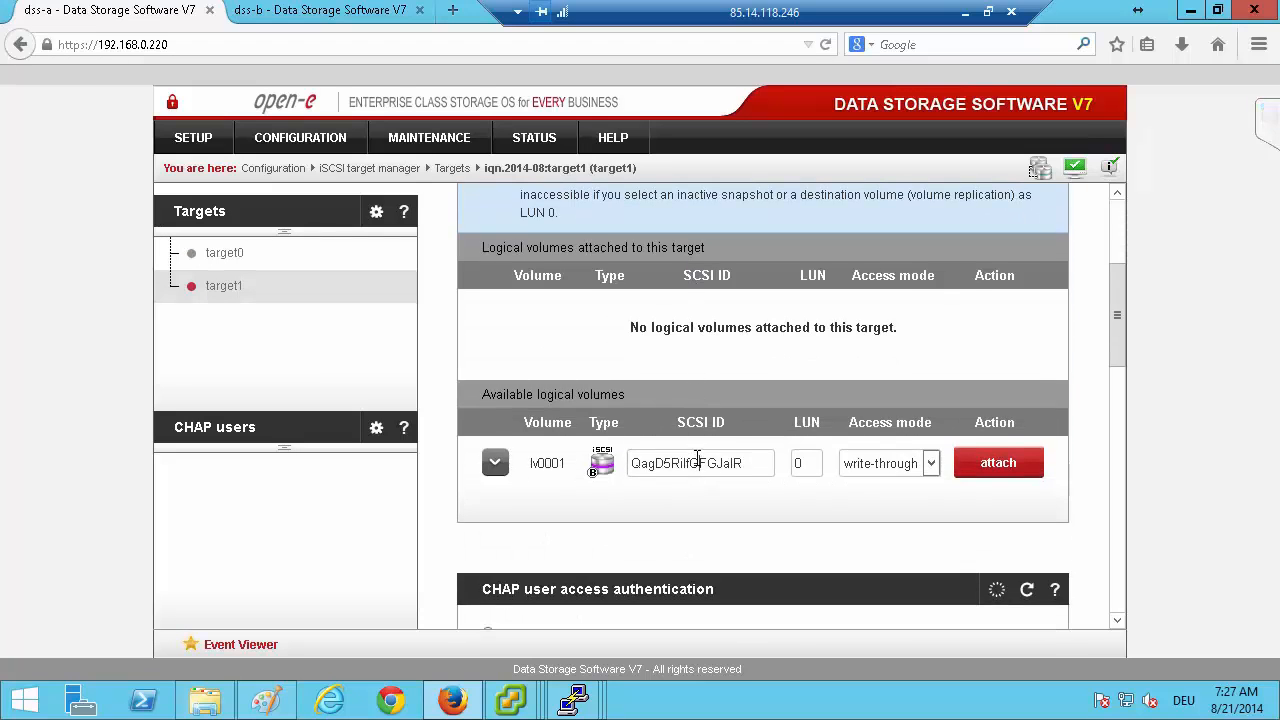
{"action": "double_click", "coordinate": [697, 462]}
{"action": "right_click", "coordinate": [700, 462]}
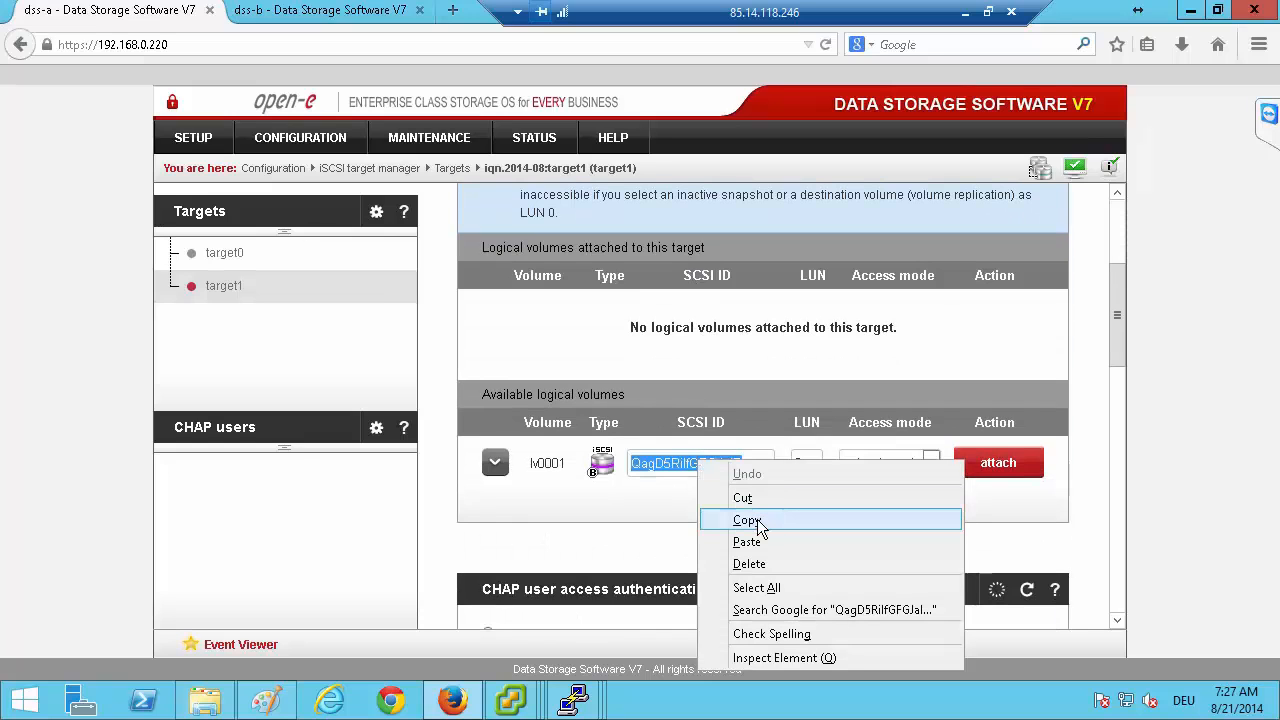
{"action": "left_click", "coordinate": [757, 522]}
{"action": "left_click", "coordinate": [1014, 465]}
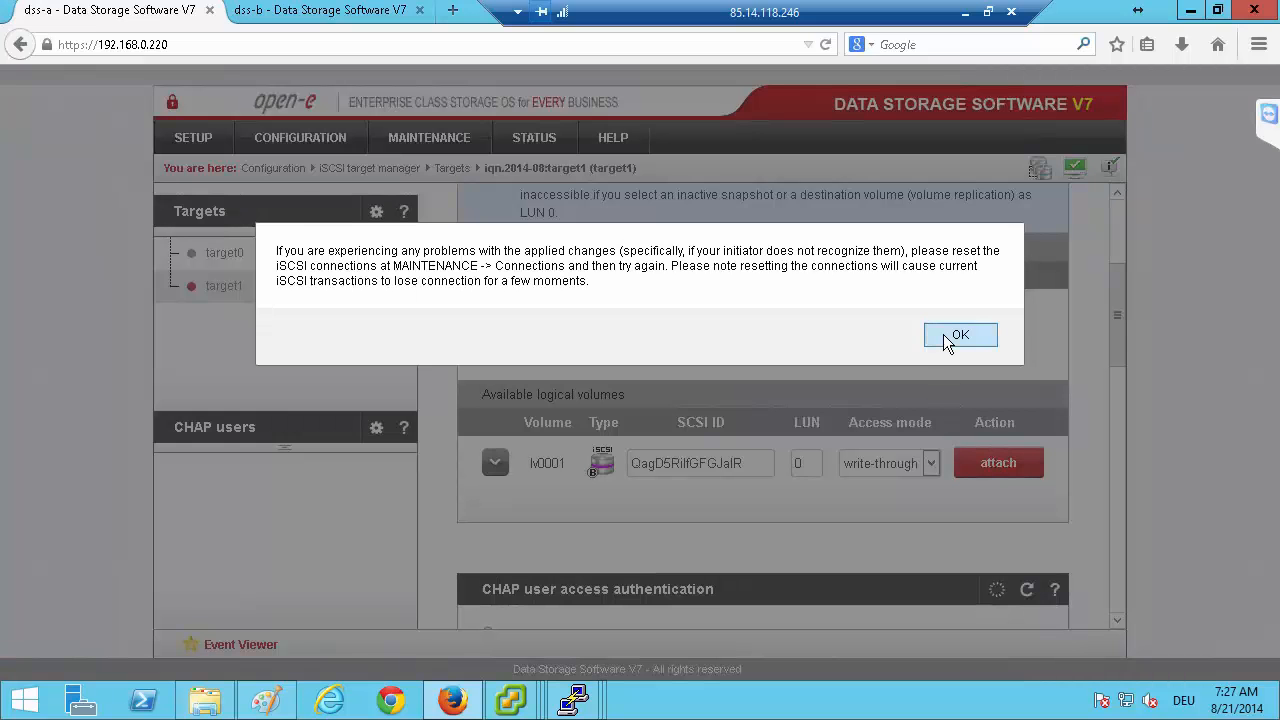
{"action": "left_click", "coordinate": [889, 334]}
On dss-b, replace the SCSI ID of lv0001 with the one copied from dss-a and attach the volume to target1 as LUN 0.
{"action": "left_click", "coordinate": [347, 16]}
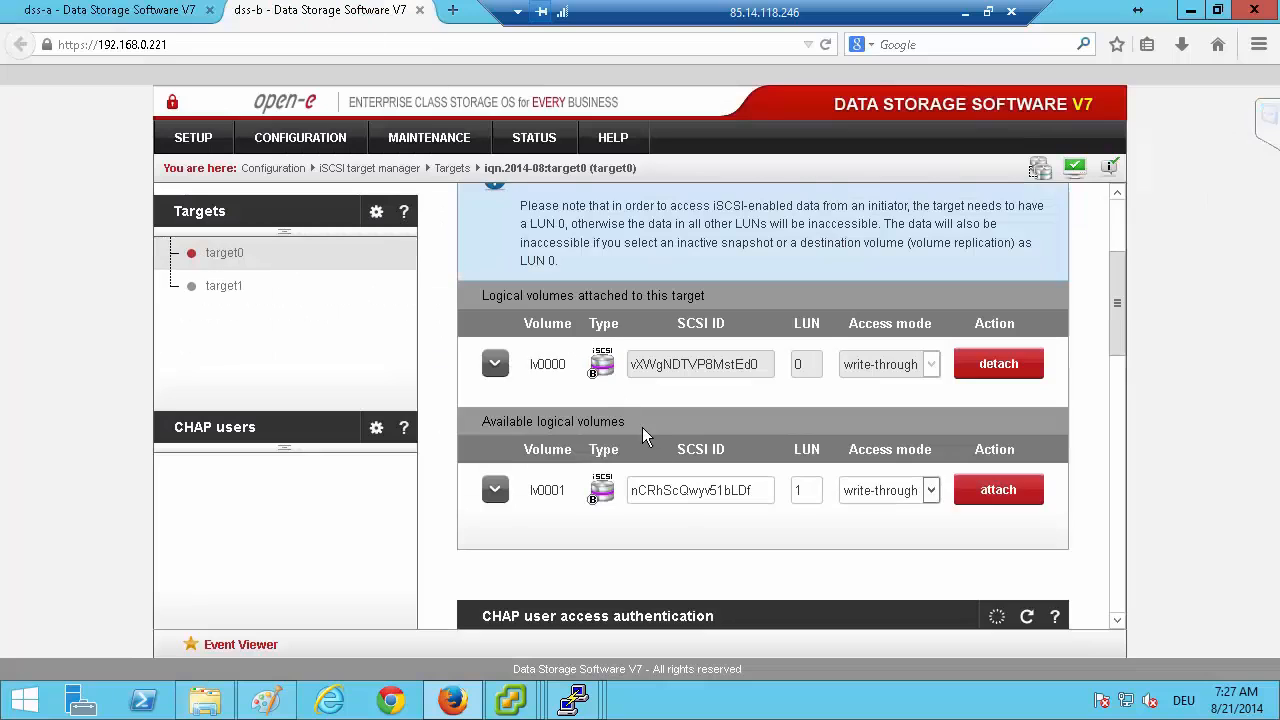
{"action": "left_click", "coordinate": [221, 286]}
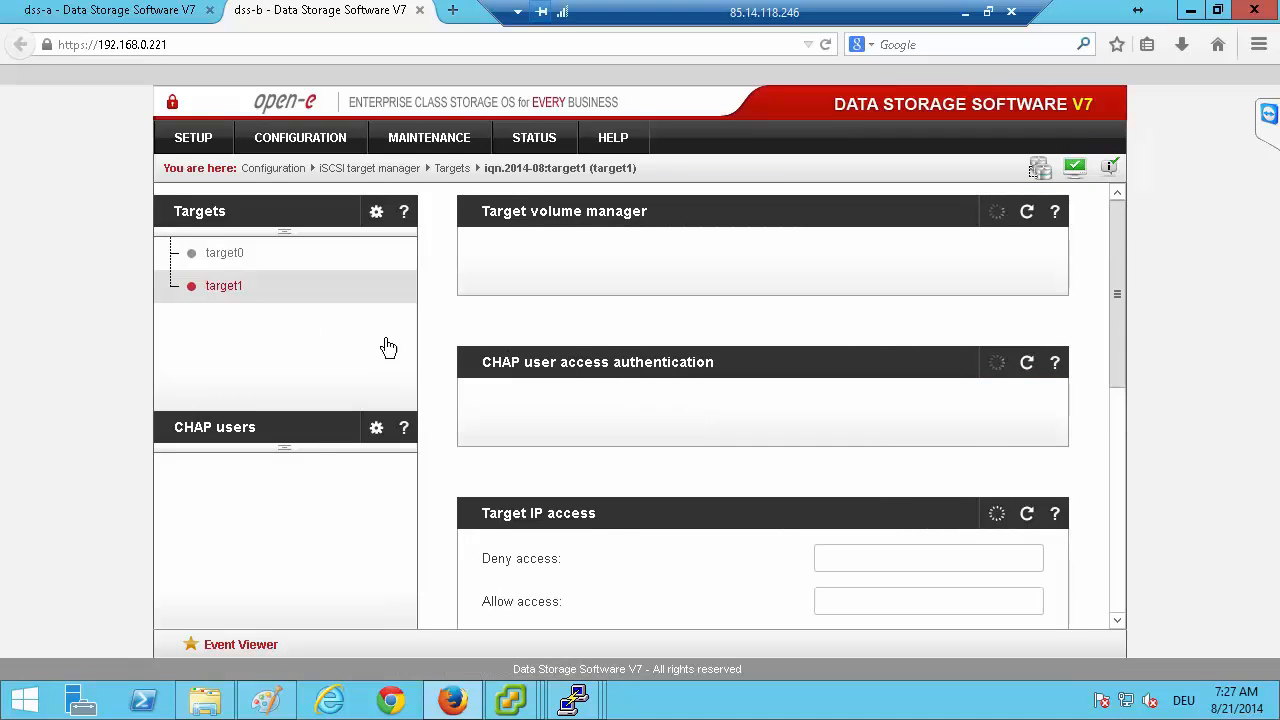
{"action": "scroll", "coordinate": [668, 360], "scroll_direction": "down", "scroll_amount": 2}
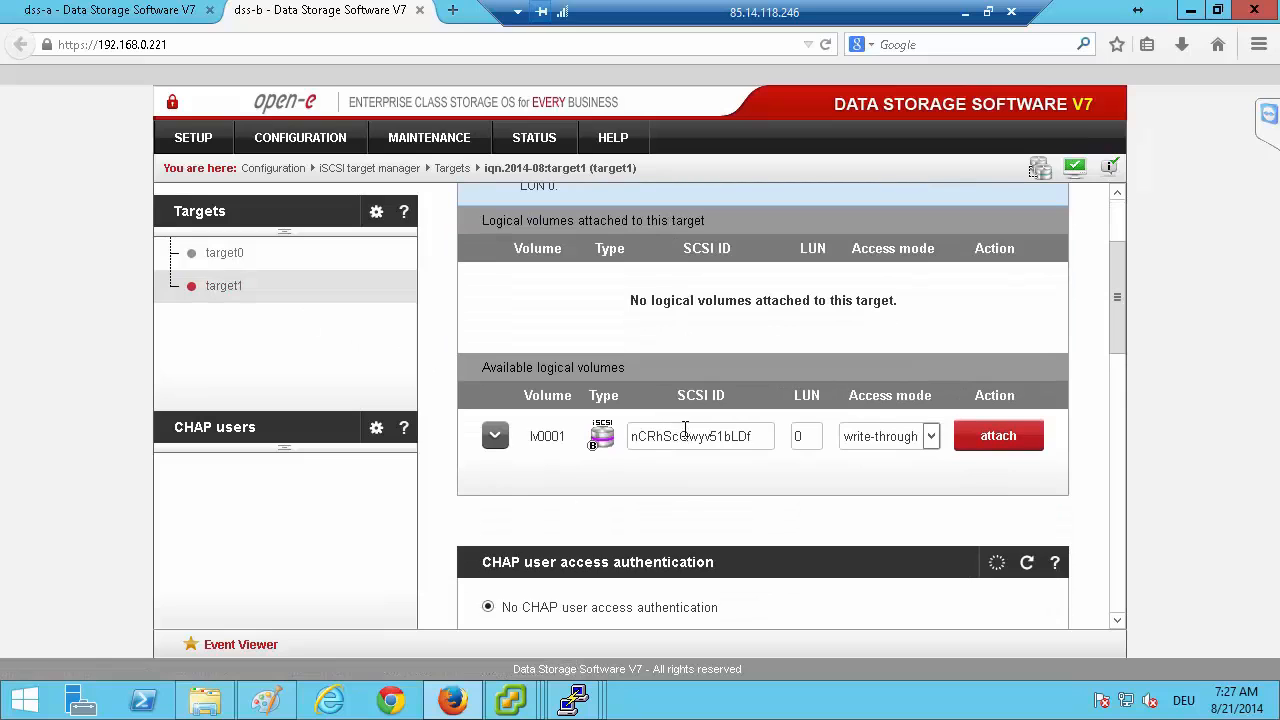
{"action": "double_click", "coordinate": [683, 436]}
{"action": "right_click", "coordinate": [688, 438]}
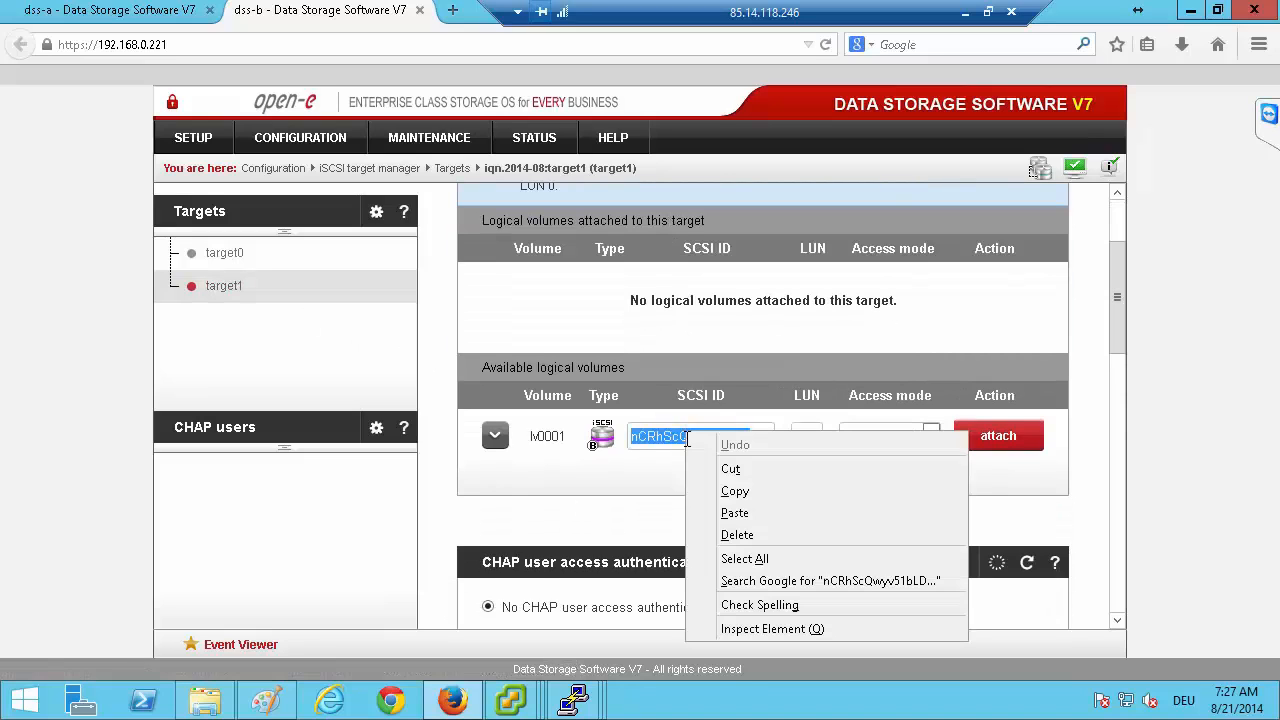
{"action": "left_click", "coordinate": [734, 513]}
{"action": "left_click", "coordinate": [1027, 438]}
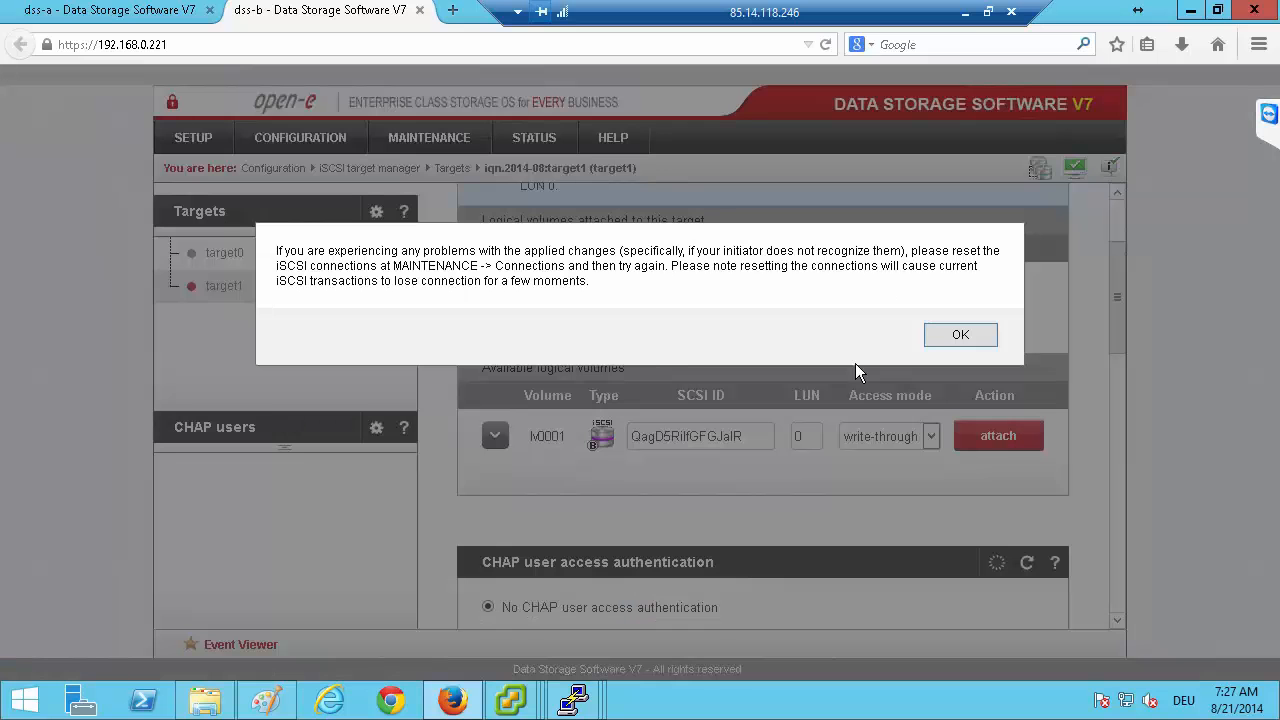
{"action": "left_click", "coordinate": [950, 336]}
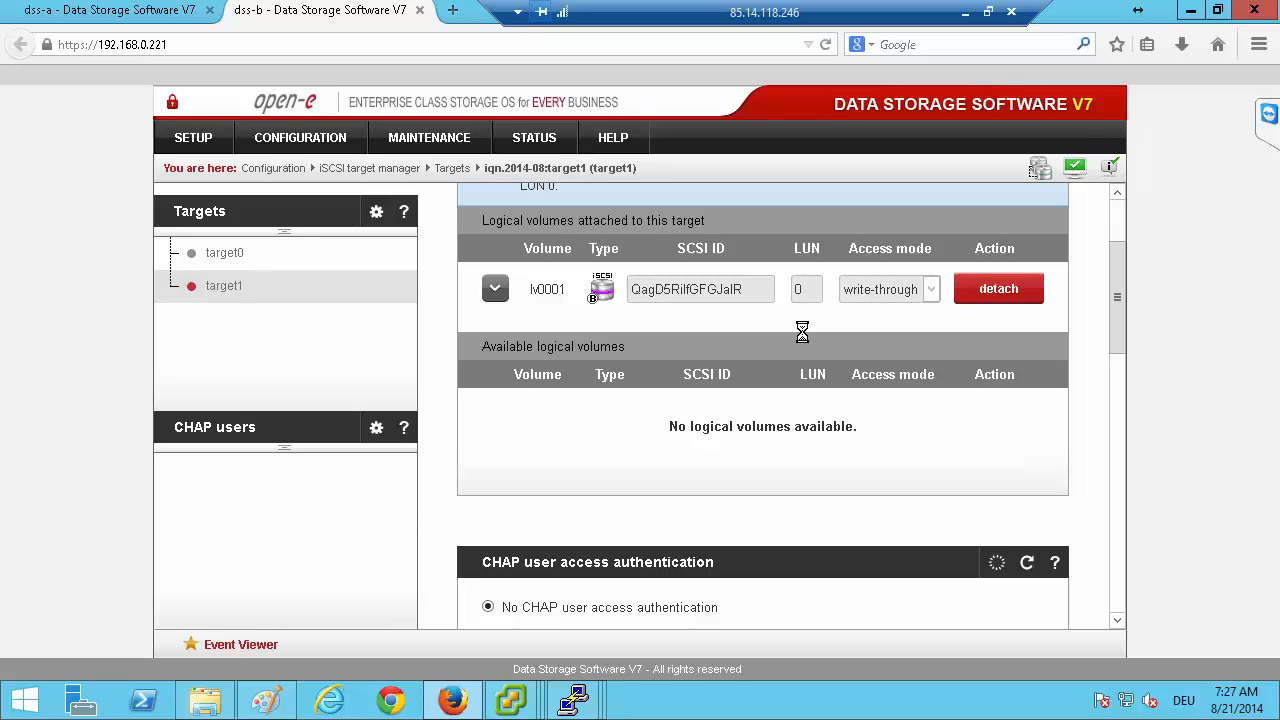
Switch from dss-b to the dss-a web interface and open its failover setup page.
{"action": "left_click", "coordinate": [226, 256]}
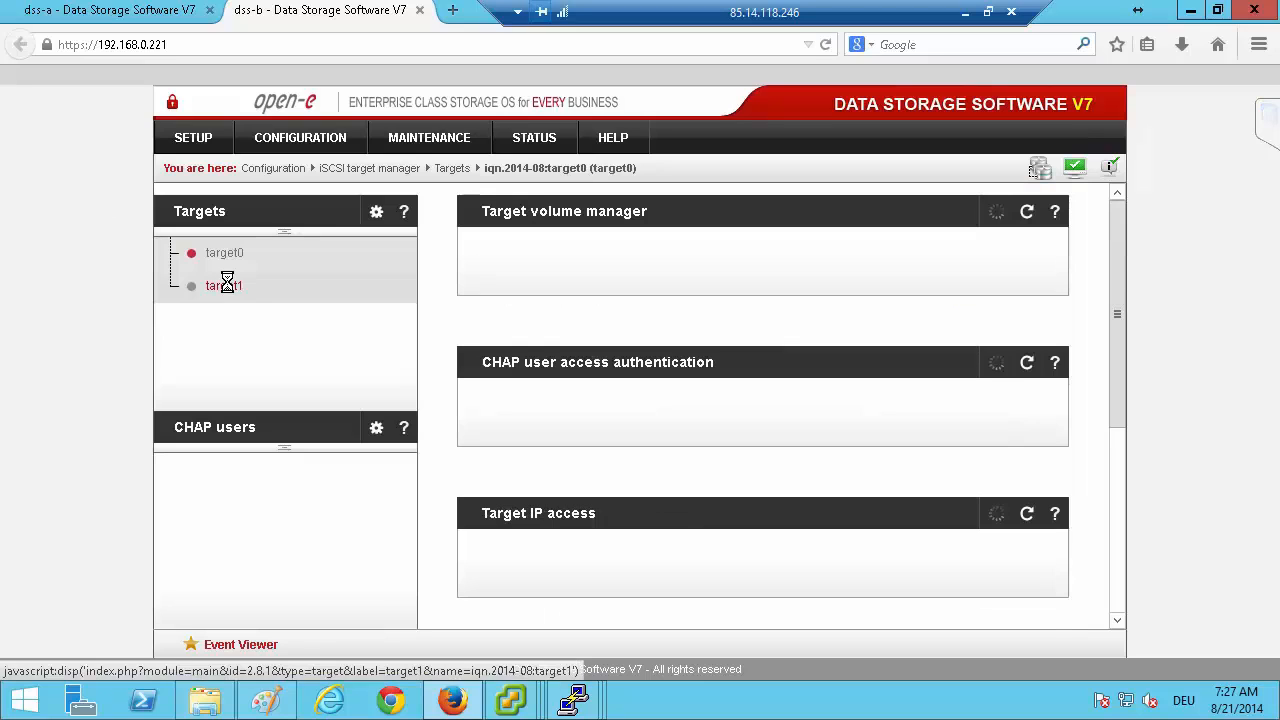
{"action": "left_click", "coordinate": [80, 11]}
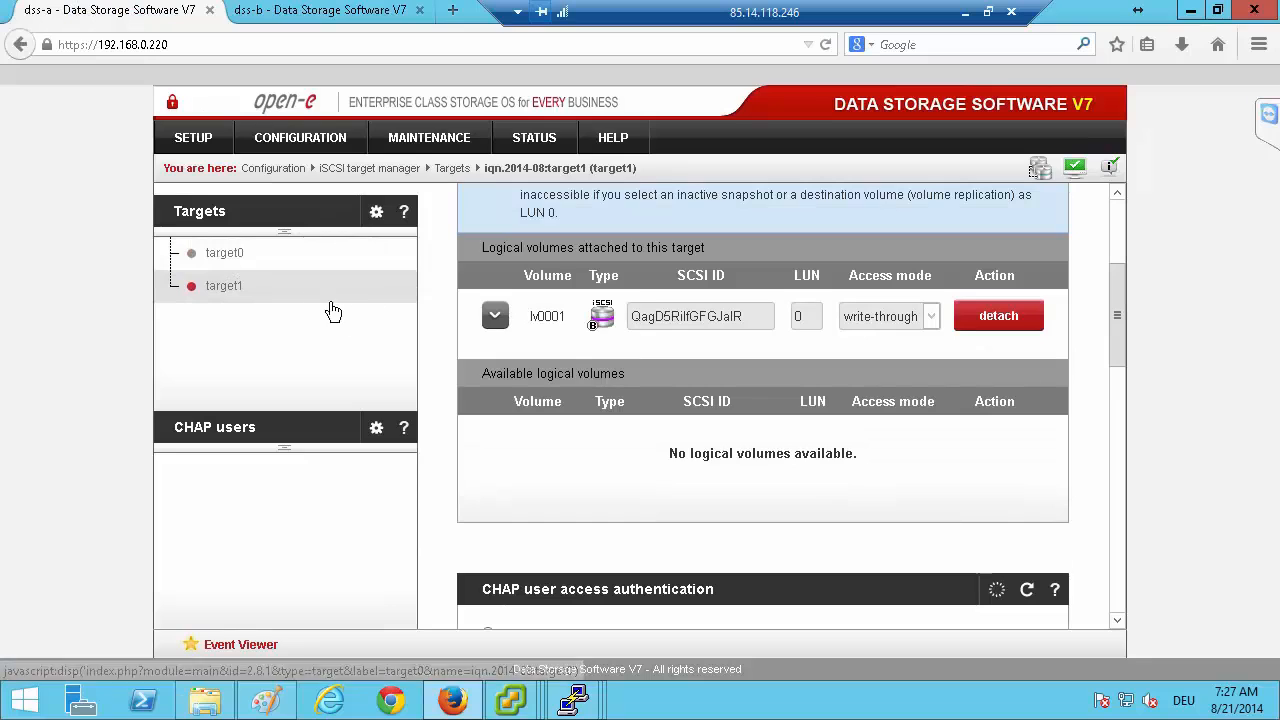
{"action": "left_click", "coordinate": [185, 137]}
{"action": "left_click", "coordinate": [228, 249]}
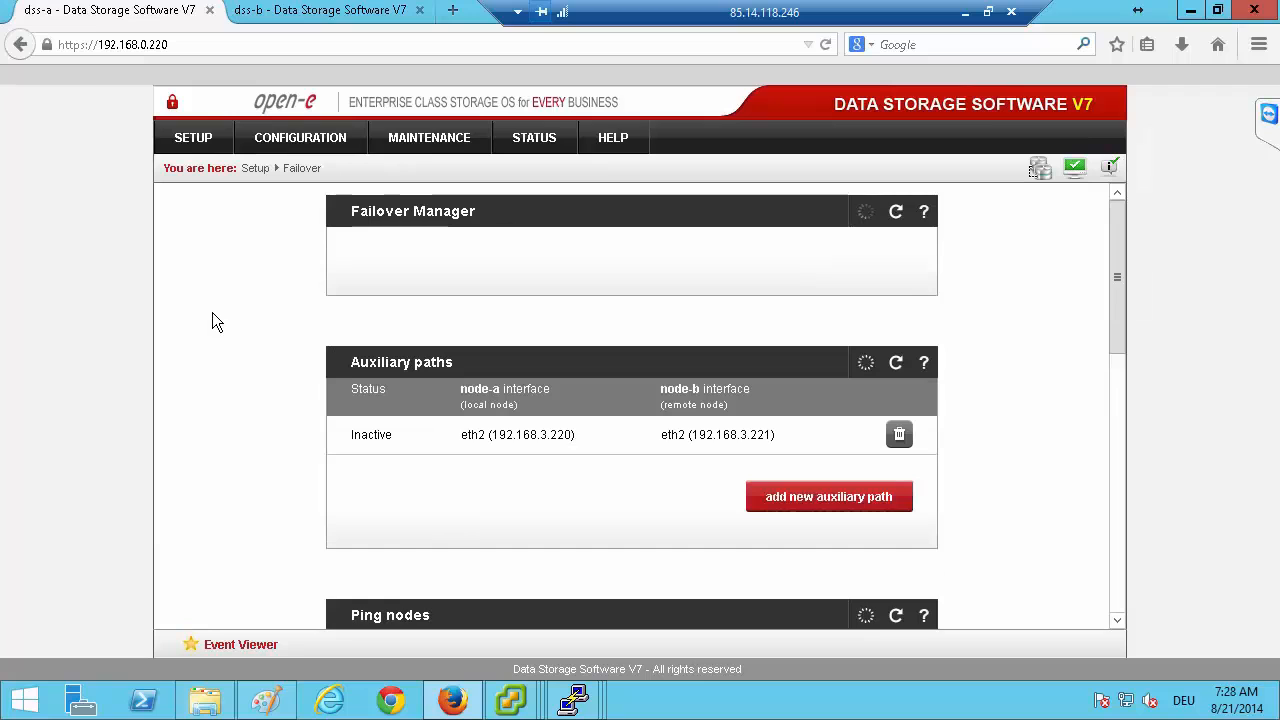
Add a new auxiliary path between eth1 (192.168.1.220) on the local node and eth1 (192.168.1.221) on the remote node.
{"action": "scroll", "coordinate": [250, 378], "scroll_direction": "down", "scroll_amount": 10}
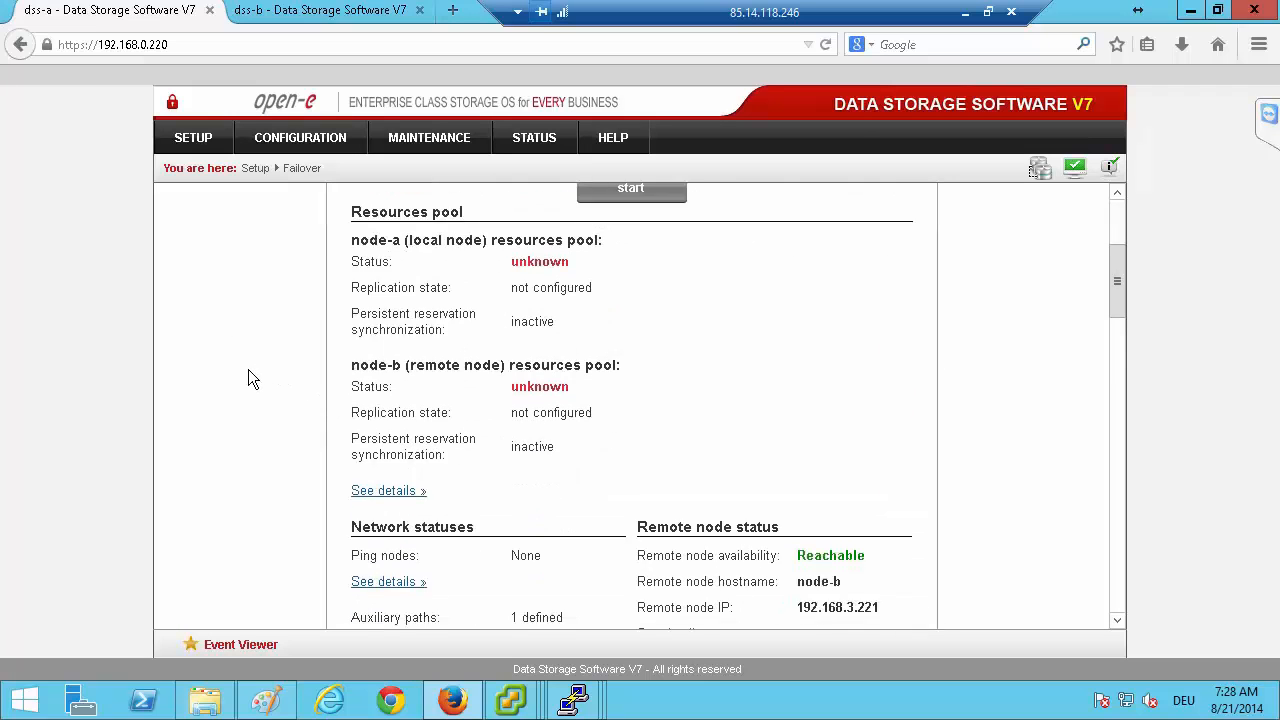
{"action": "scroll", "coordinate": [309, 378], "scroll_direction": "down", "scroll_amount": 1}
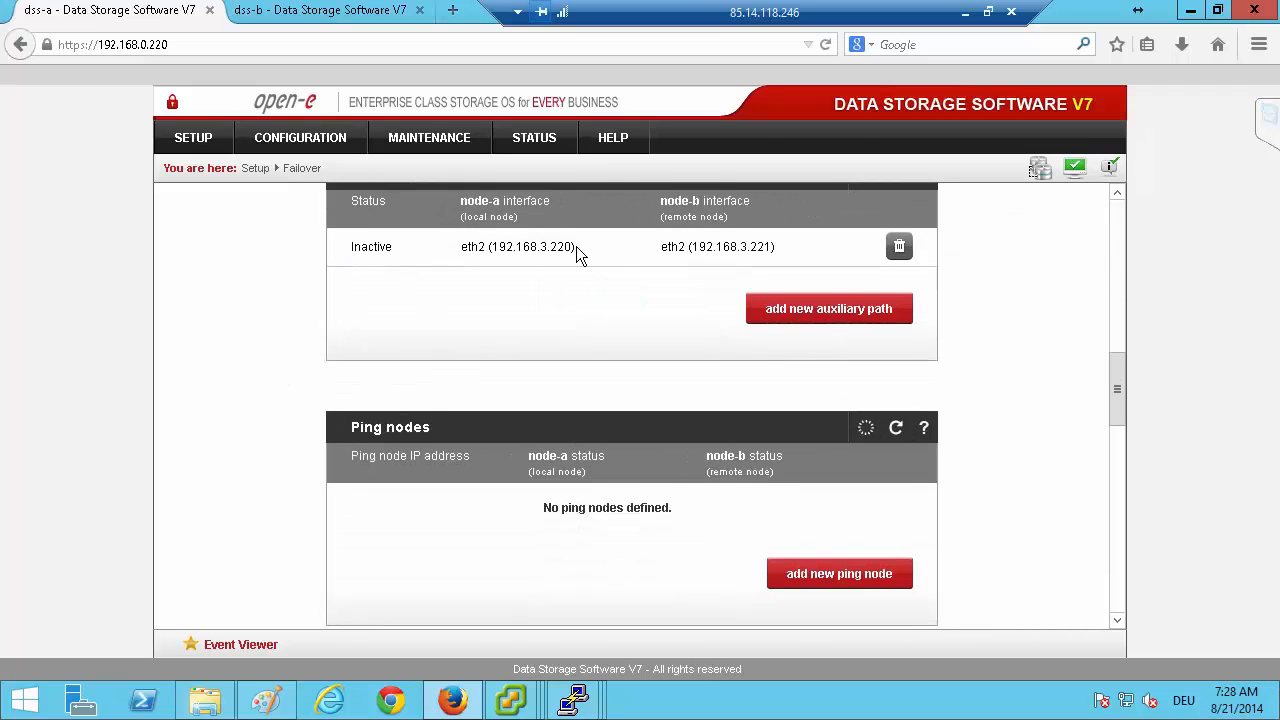
{"action": "left_click", "coordinate": [770, 320]}
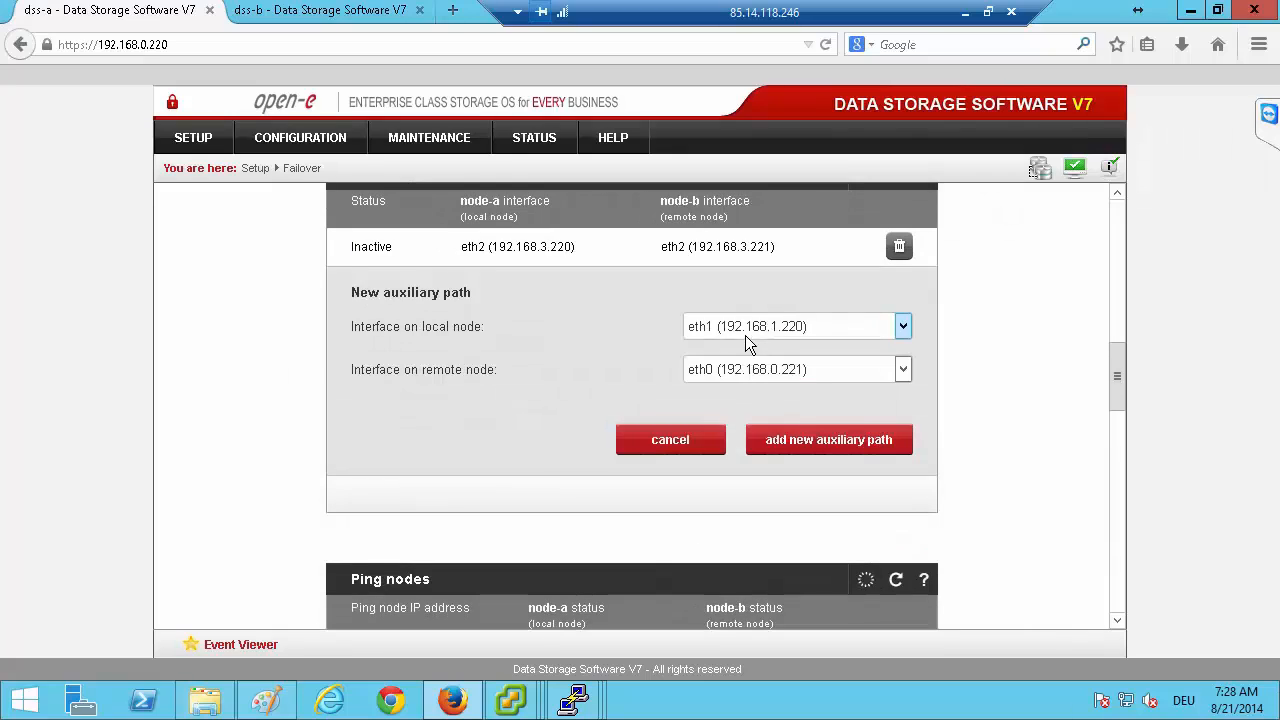
{"action": "left_click", "coordinate": [724, 369]}
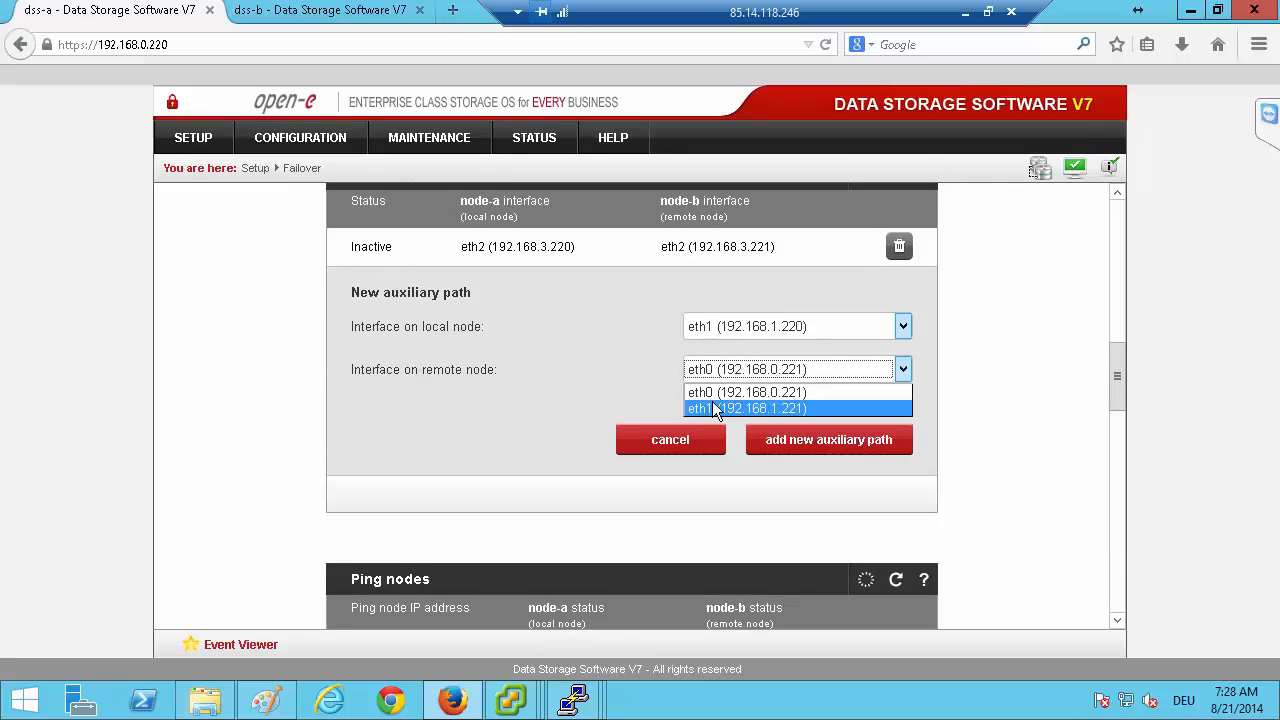
{"action": "left_click", "coordinate": [712, 403]}
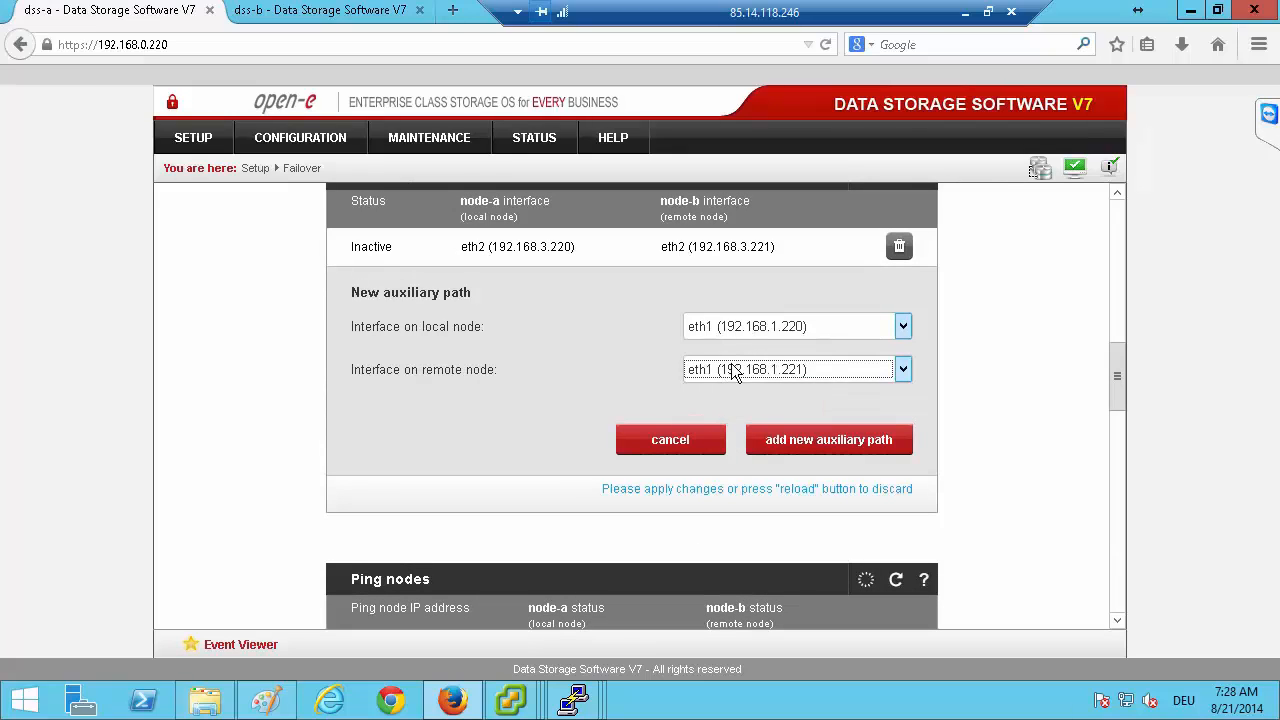
{"action": "left_click", "coordinate": [790, 441]}
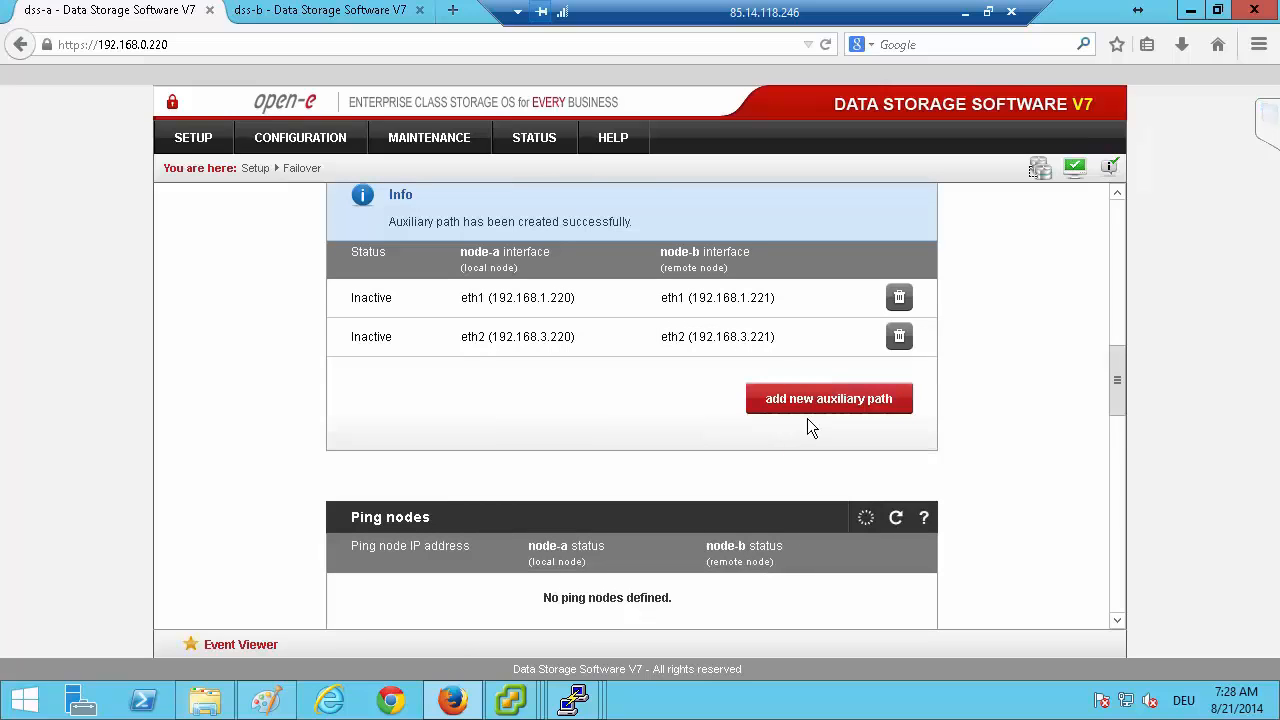
{"action": "left_click", "coordinate": [775, 399]}
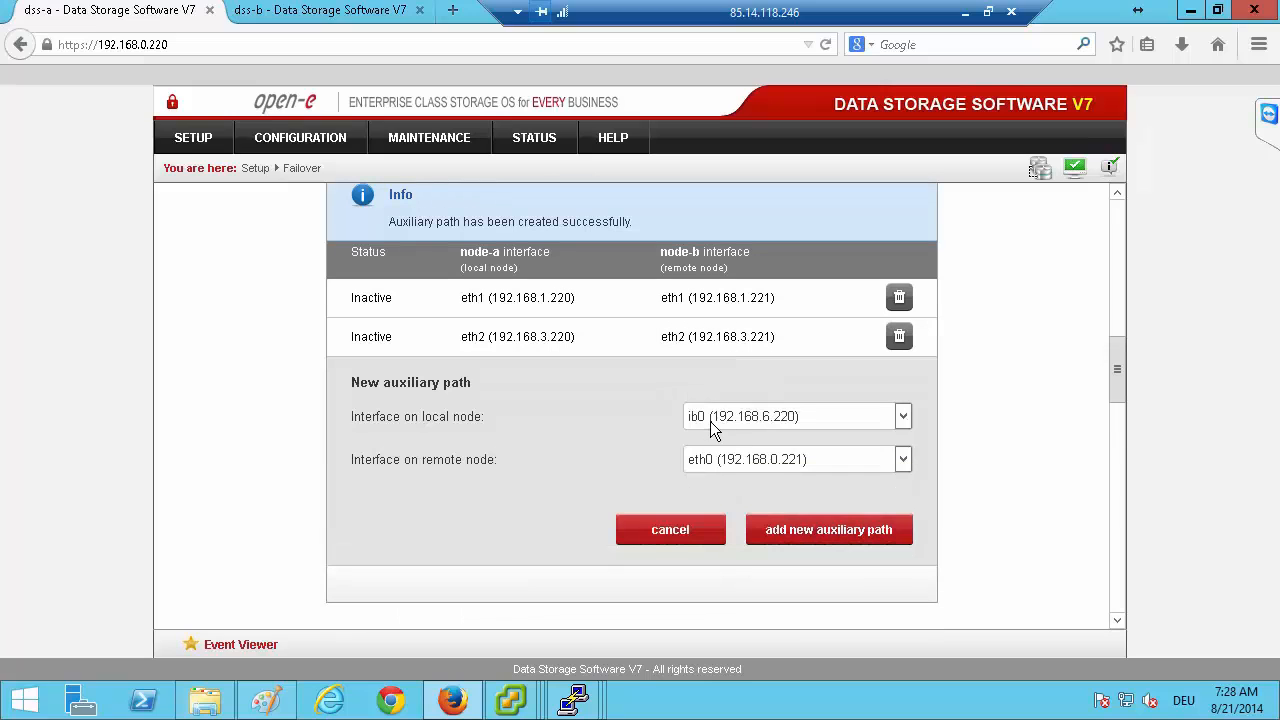
{"action": "left_click", "coordinate": [716, 422]}
{"action": "left_click", "coordinate": [728, 451]}
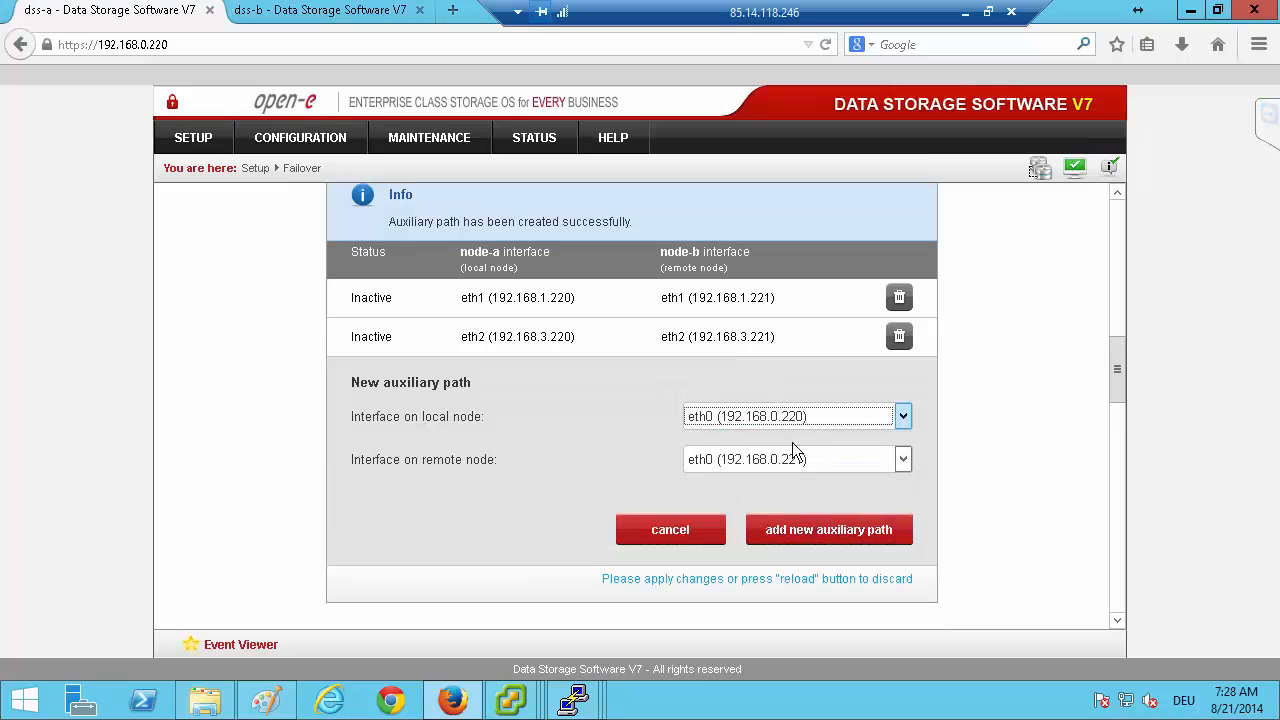
{"action": "left_click", "coordinate": [679, 532]}
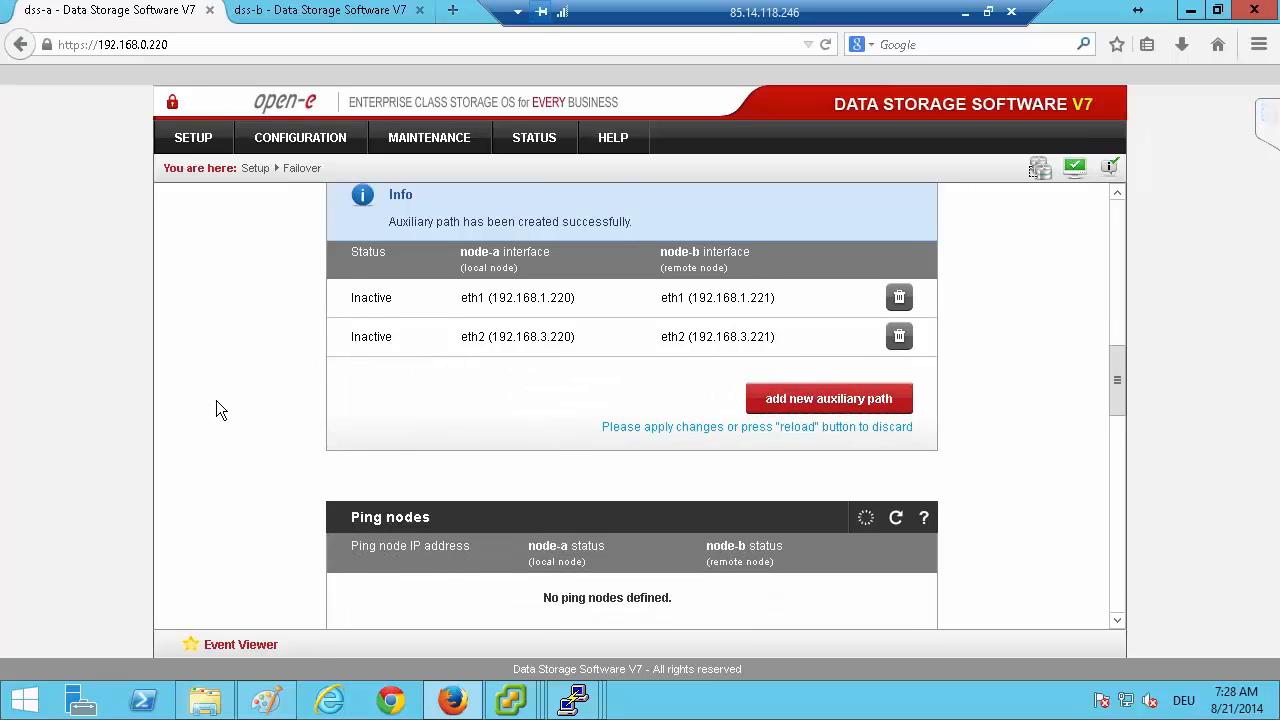
Add a new ping node with the IP address 192.168.1.101 for the failover.
{"action": "scroll", "coordinate": [216, 408], "scroll_direction": "down", "scroll_amount": 5}
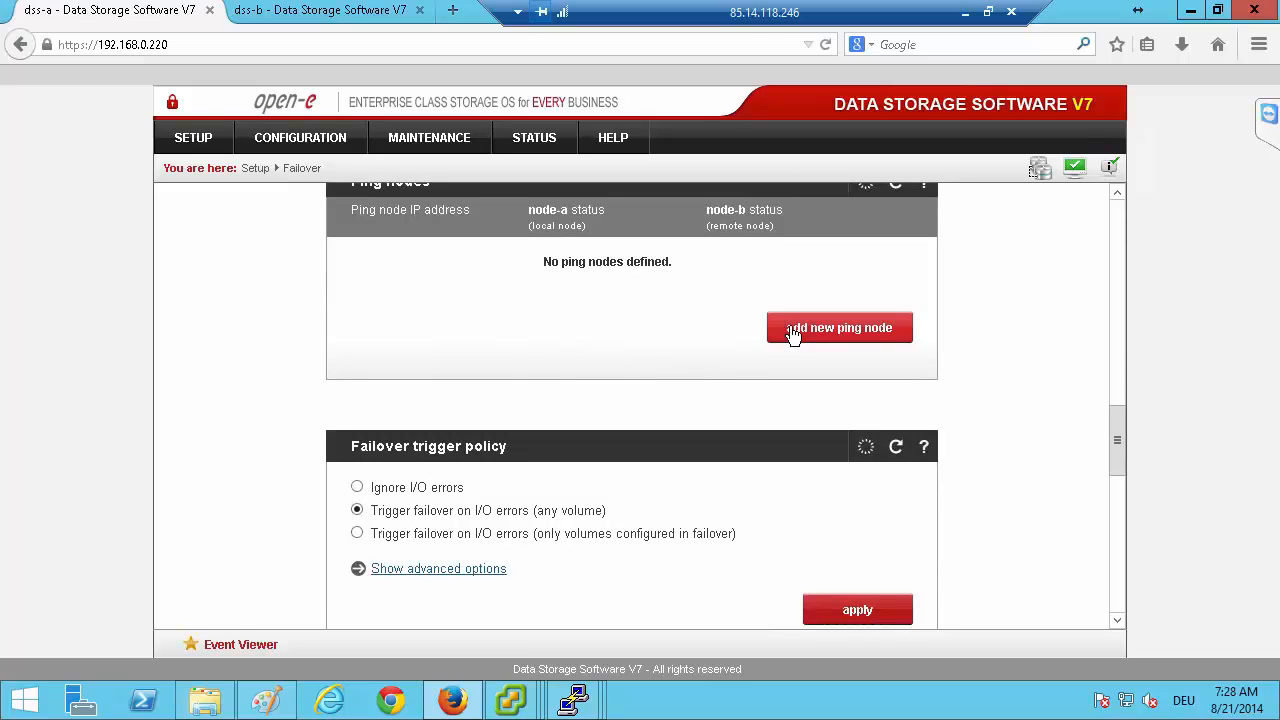
{"action": "left_click", "coordinate": [836, 330]}
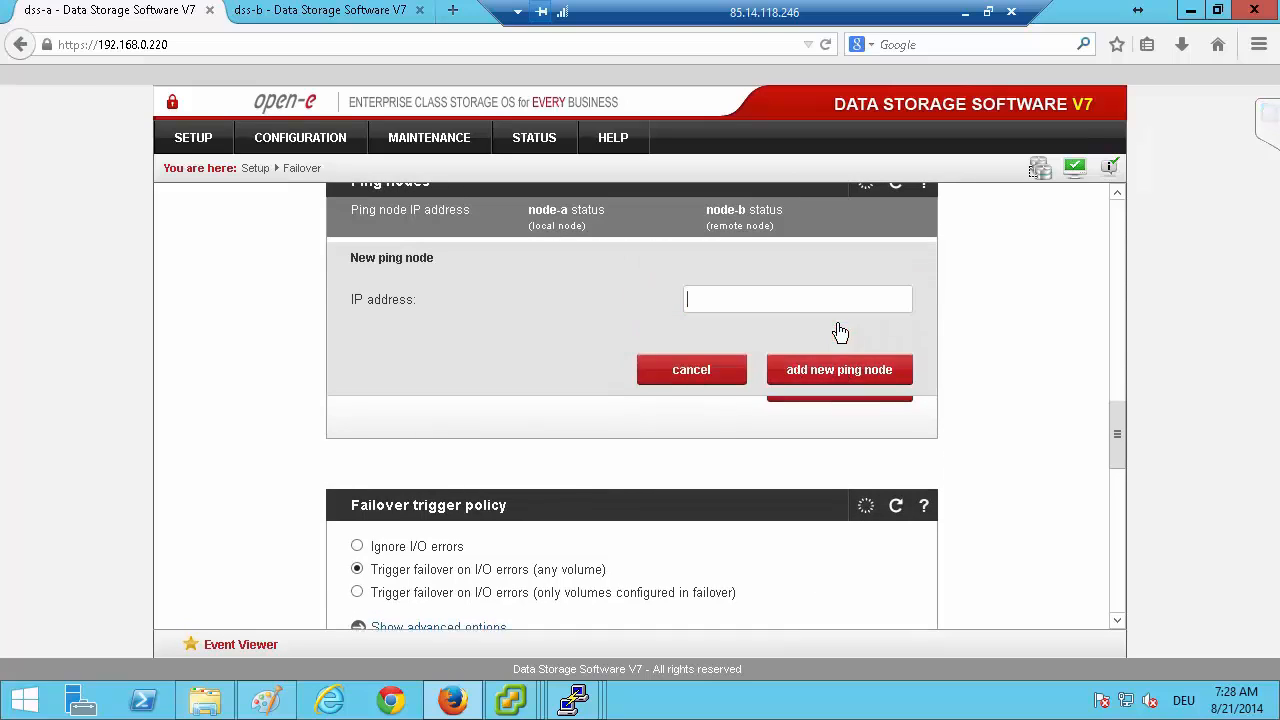
{"action": "type", "text": "1"}
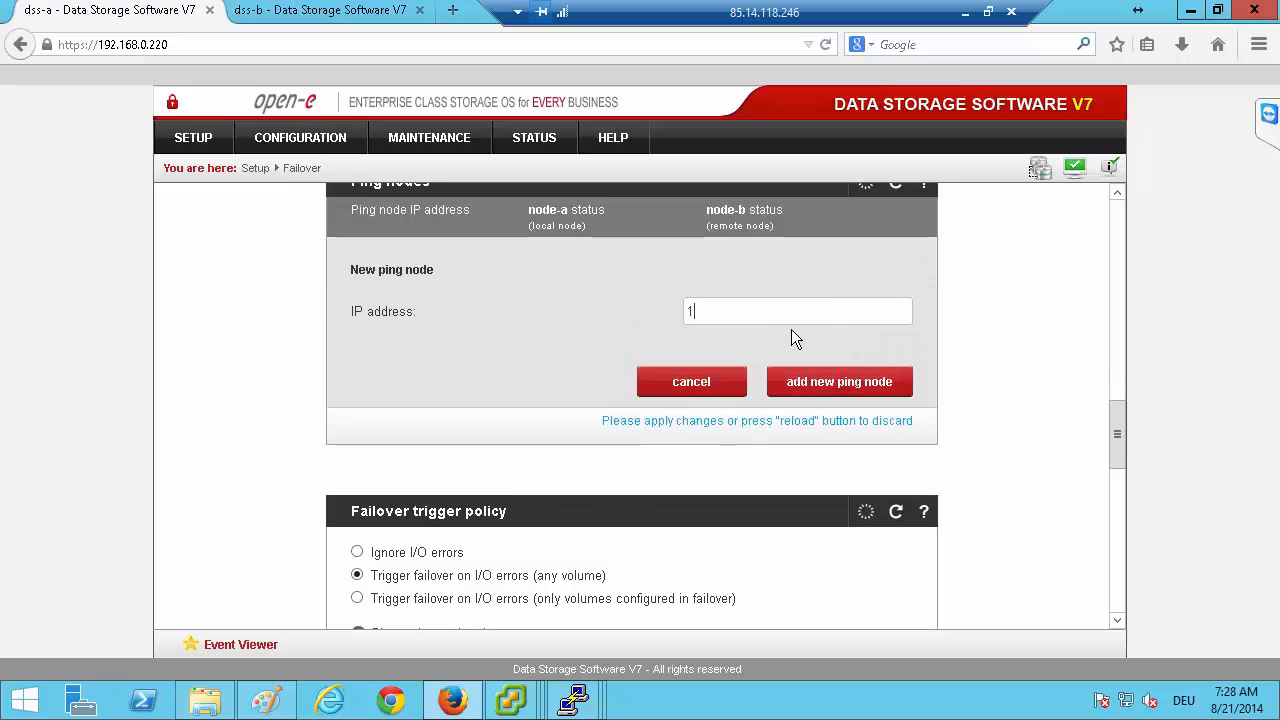
{"action": "type", "text": "92.168.1.101"}
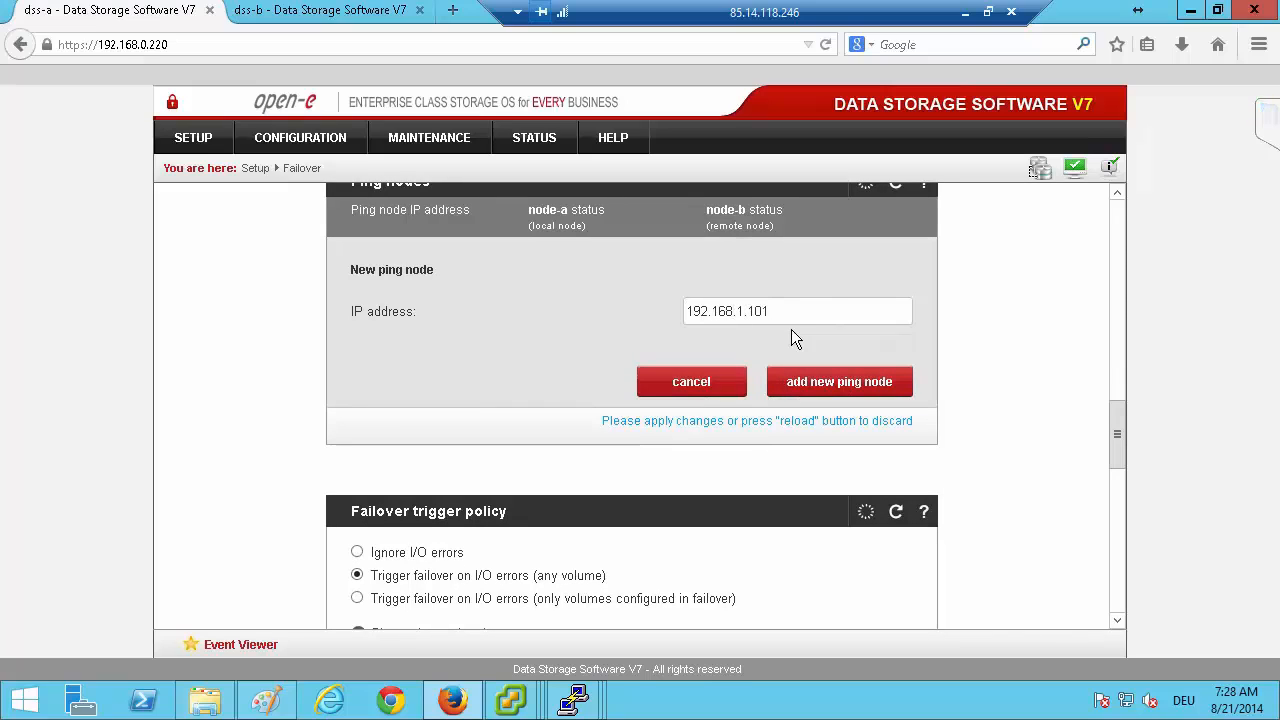
{"action": "left_click", "coordinate": [828, 383]}
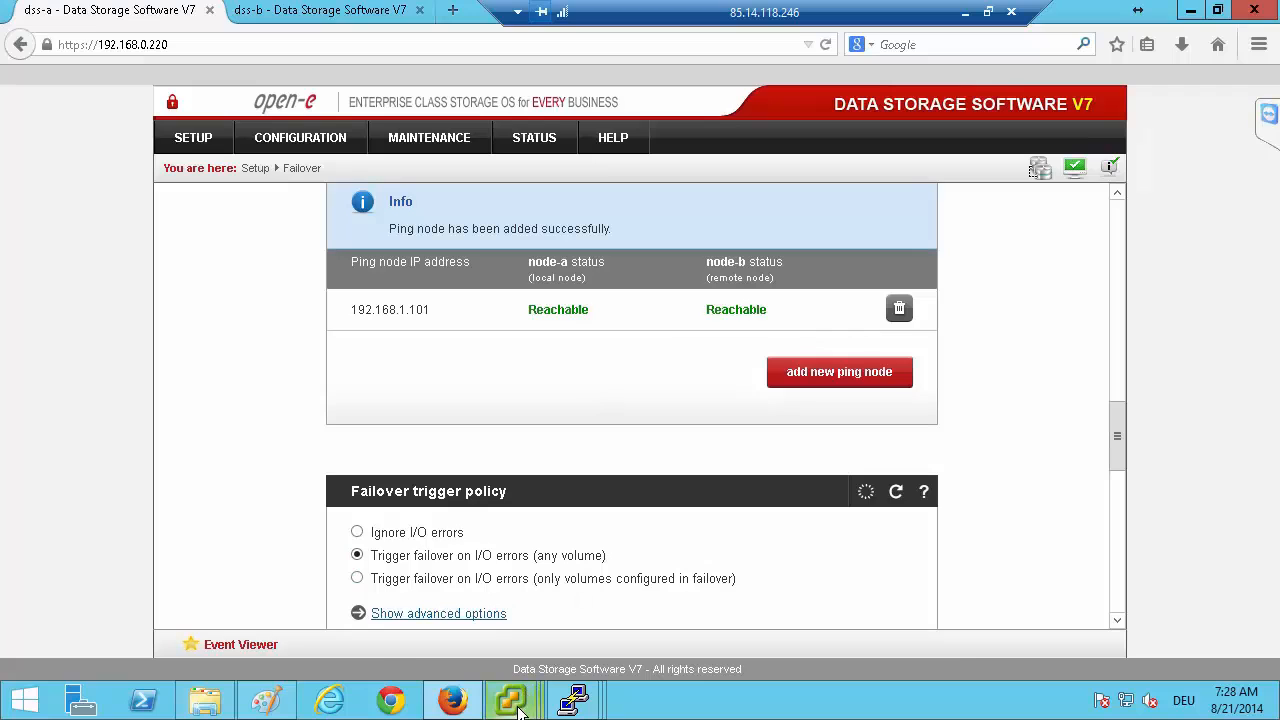
Switch to the vSphere Client session for 192.168.0.101, dismiss its connection error and cancel the reconnection attempt.
{"action": "mouse_move", "coordinate": [518, 707]}
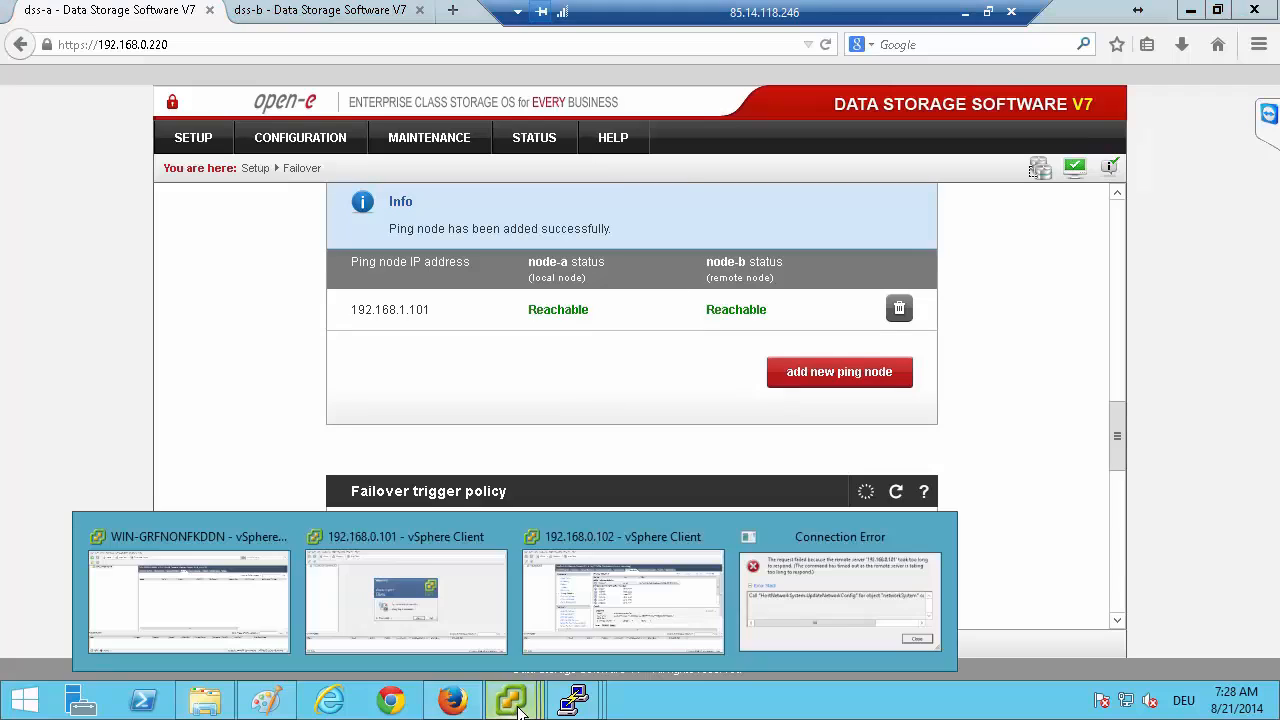
{"action": "left_click", "coordinate": [452, 593]}
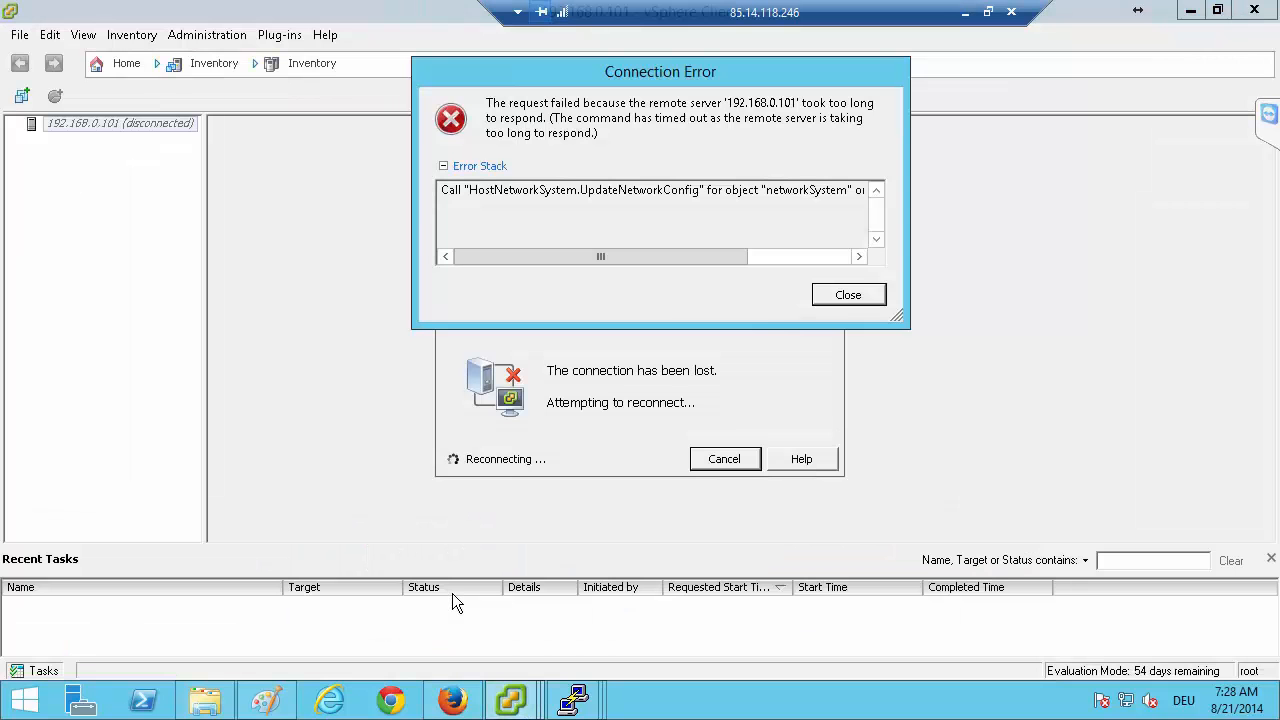
{"action": "left_click", "coordinate": [848, 295]}
{"action": "left_click", "coordinate": [730, 460]}
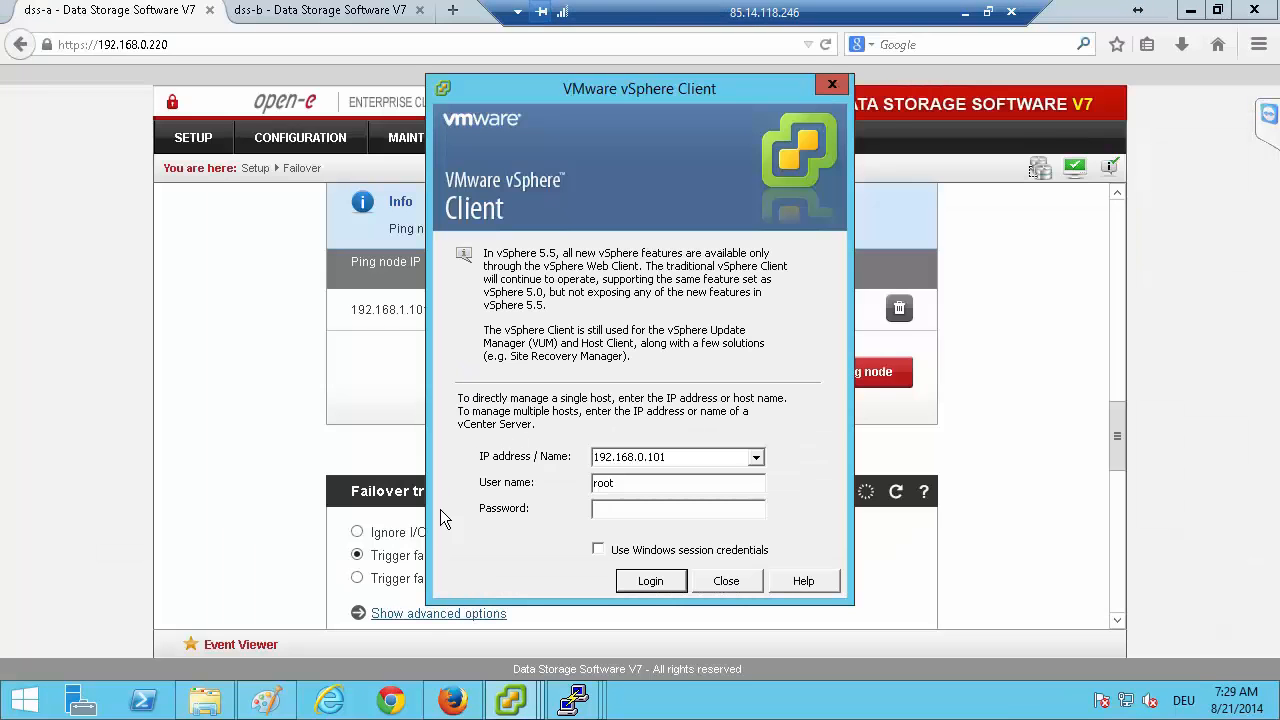
Try to log in to host 192.168.0.101 in the vSphere Client as root with the account password.
{"action": "left_click", "coordinate": [627, 511]}
{"action": "type", "text": "*********"}
{"action": "key", "text": "Return"}
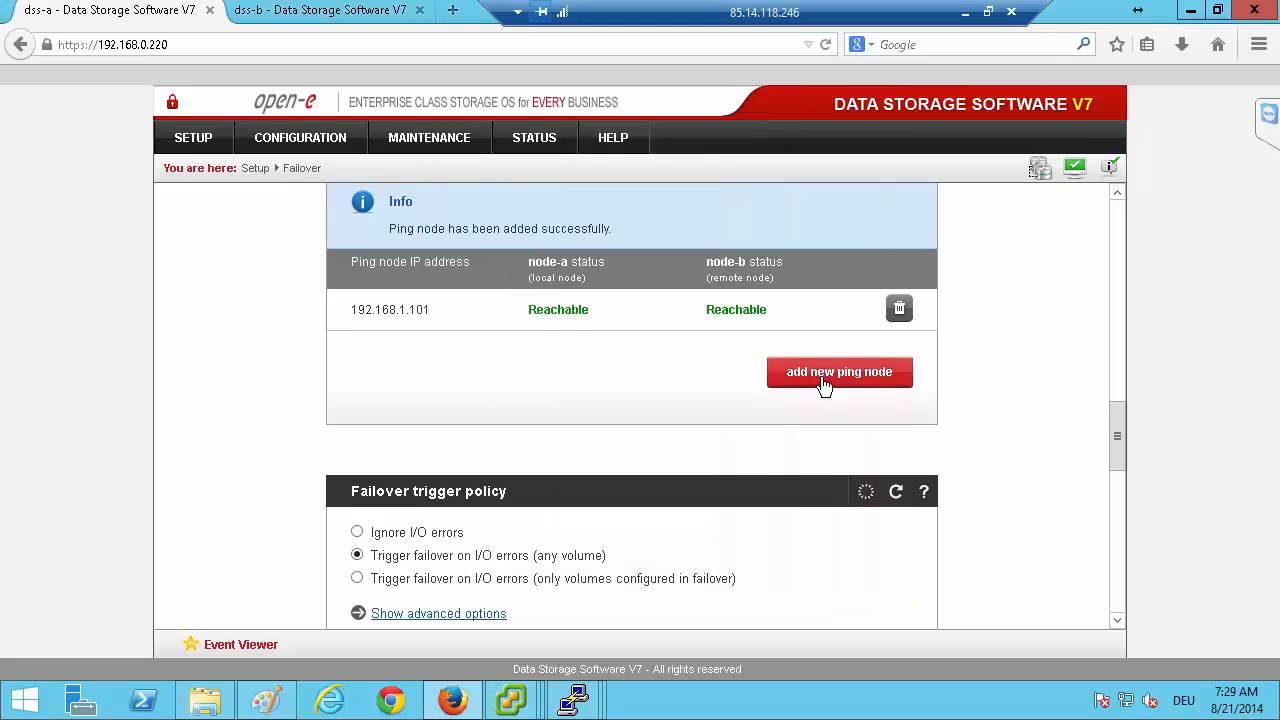
Back on the dss-a failover page in Firefox, add a second ping node with the IP address 192.168.1.102.
{"action": "left_click", "coordinate": [818, 381]}
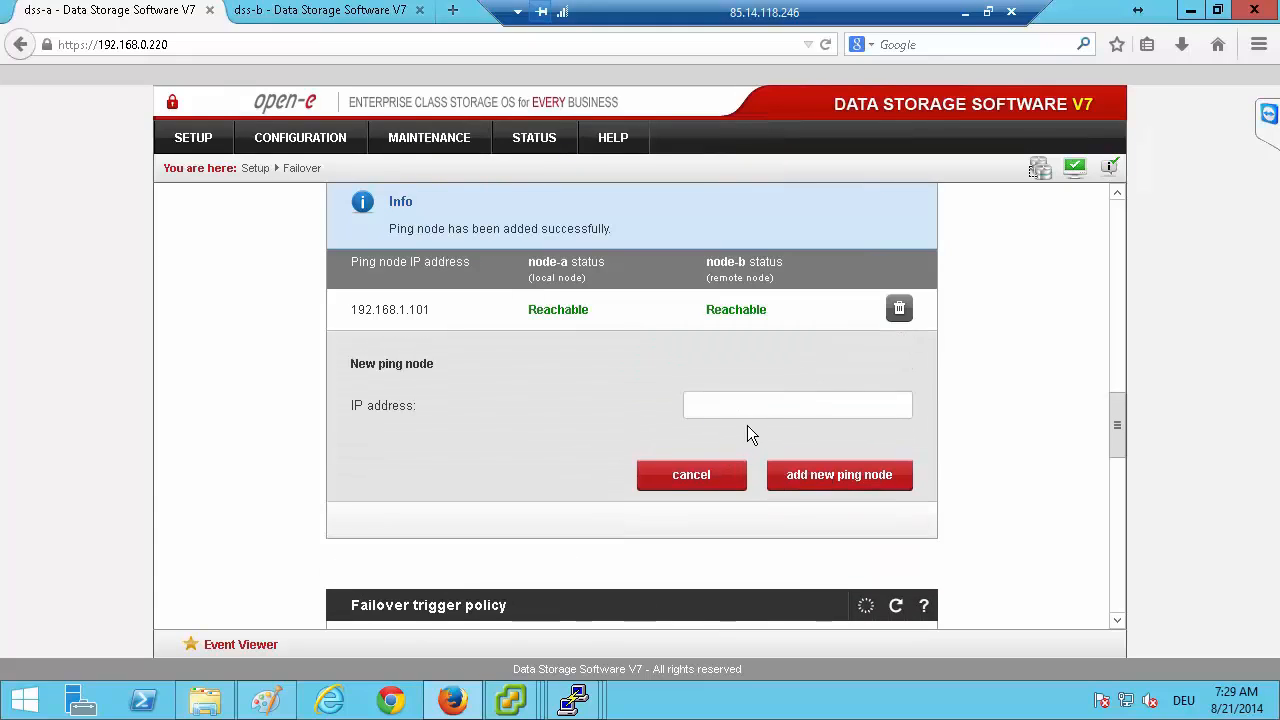
{"action": "type", "text": "192.168."}
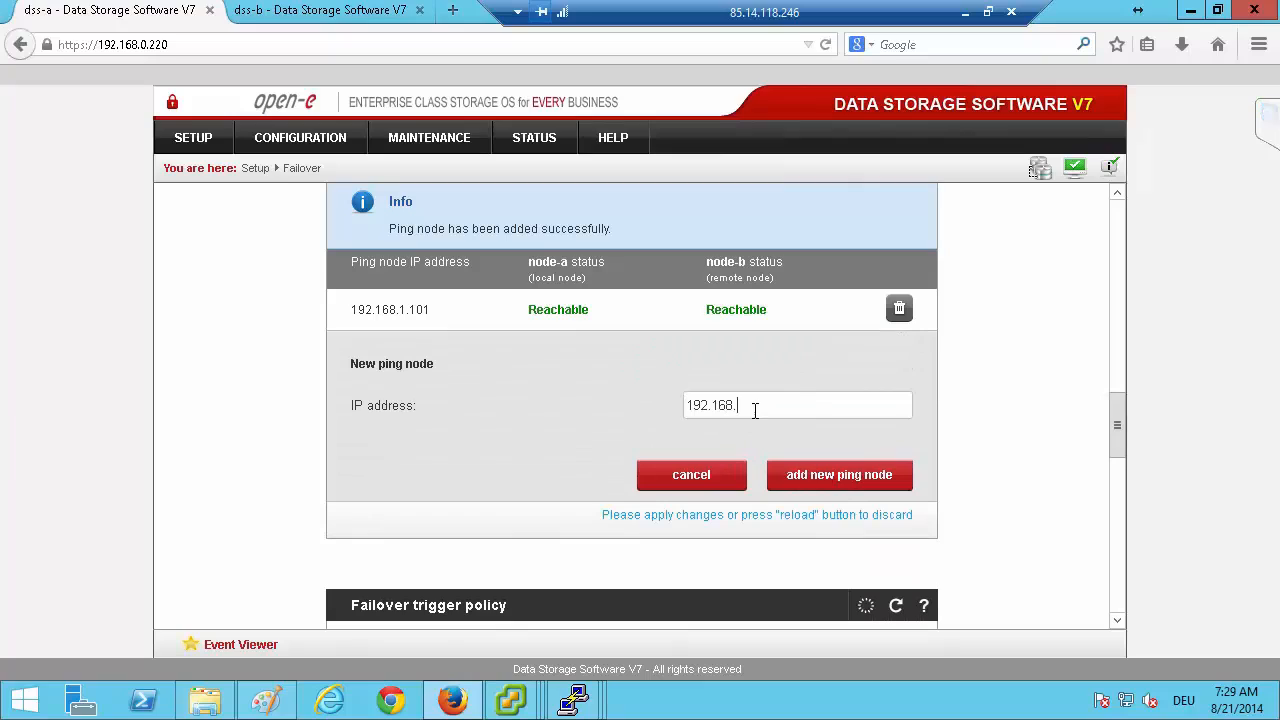
{"action": "type", "text": "^1"}
{"action": "key", "text": "BackSpace"}
{"action": "key", "text": "BackSpace"}
{"action": "type", "text": "1.102"}
{"action": "left_click", "coordinate": [815, 468]}
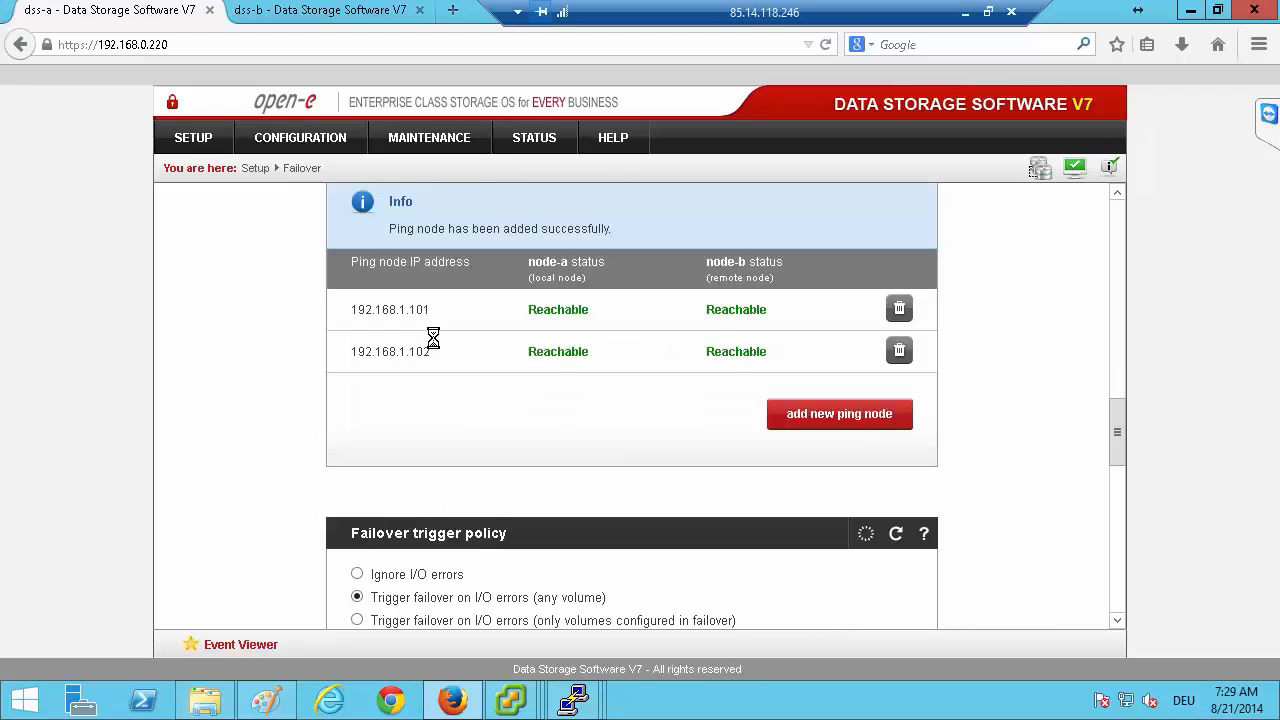
Check the vSphere Client windows for the vCenter Server and host 192.168.0.102, and return to the login window for 192.168.0.101.
{"action": "mouse_move", "coordinate": [528, 698]}
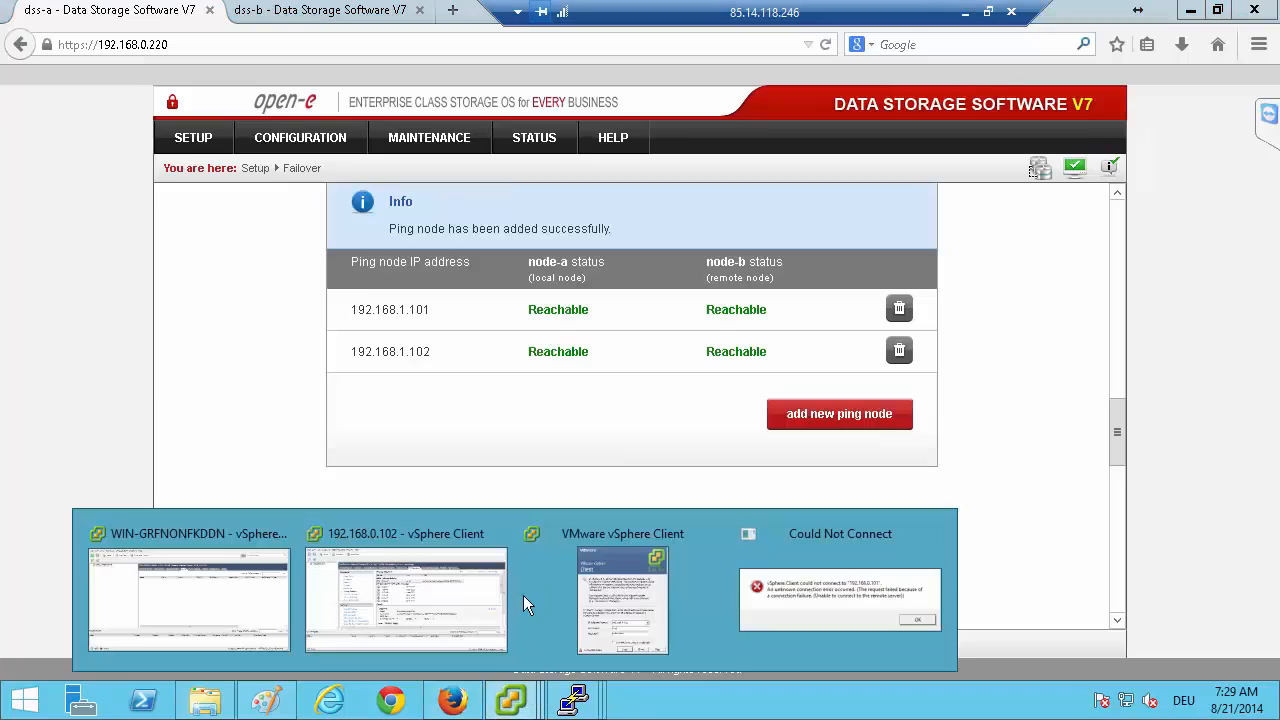
{"action": "left_click", "coordinate": [644, 585]}
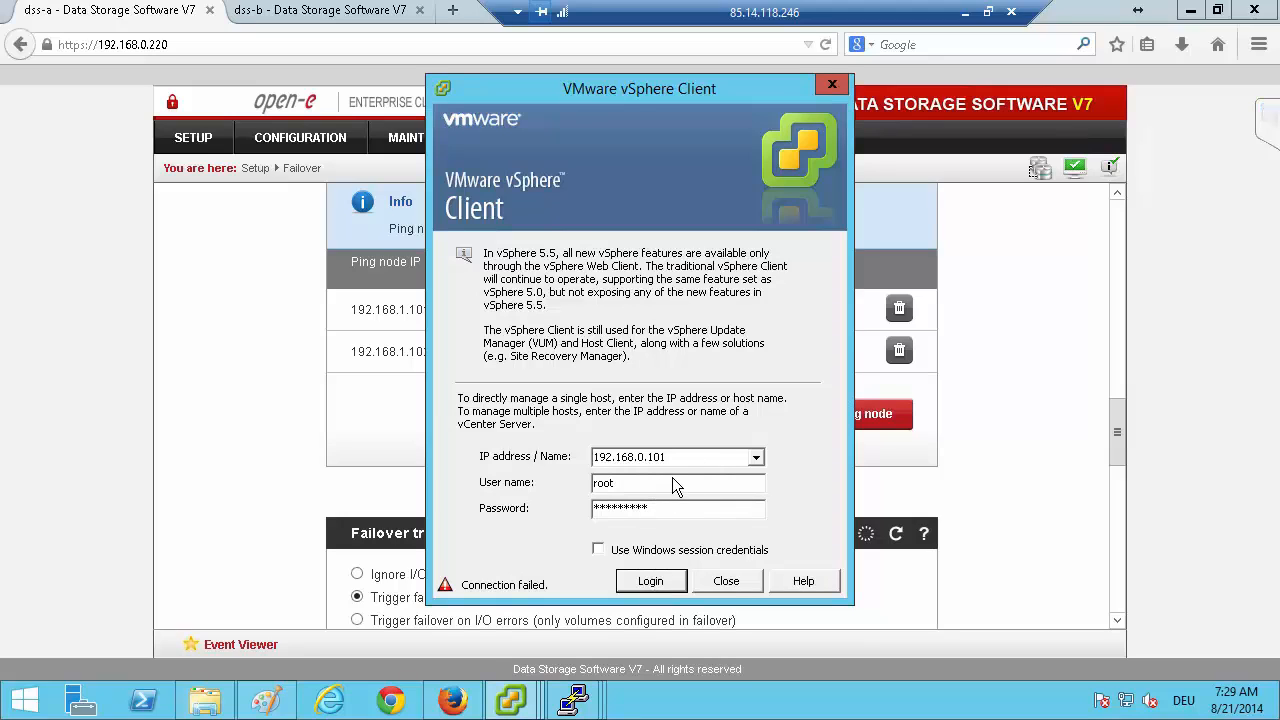
{"action": "left_click", "coordinate": [522, 703]}
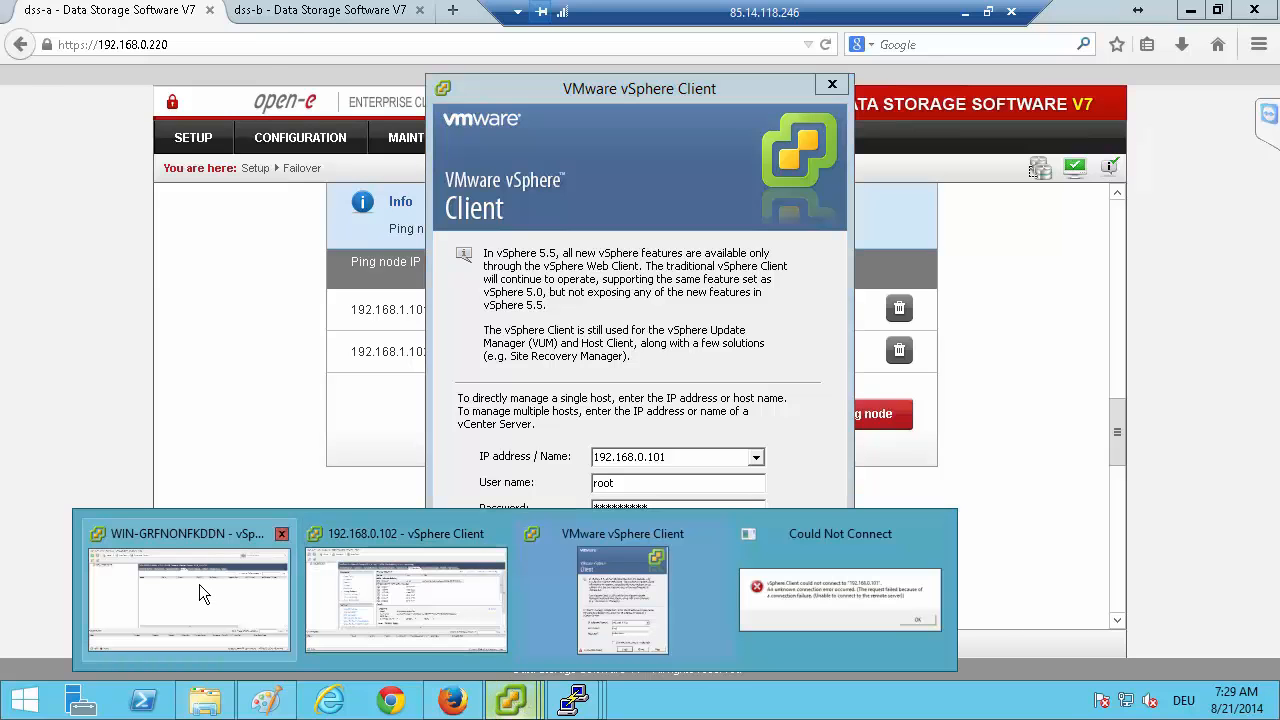
{"action": "left_click", "coordinate": [199, 585]}
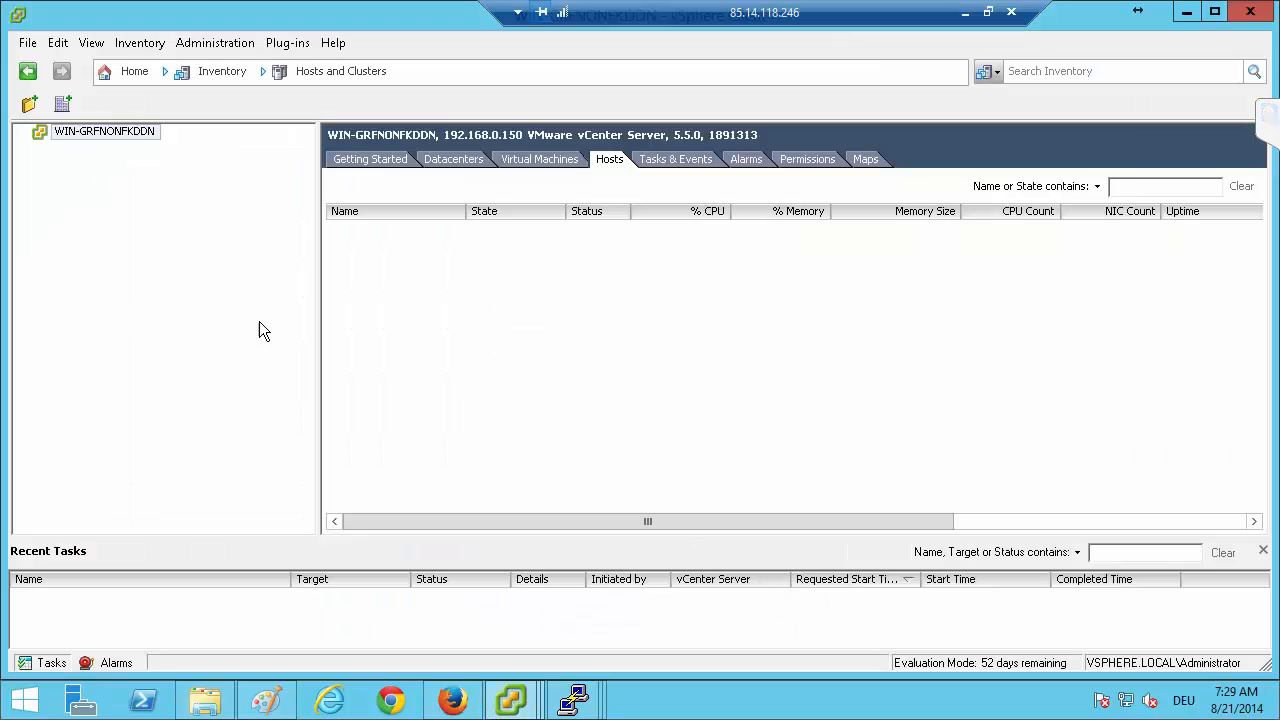
{"action": "mouse_move", "coordinate": [512, 698]}
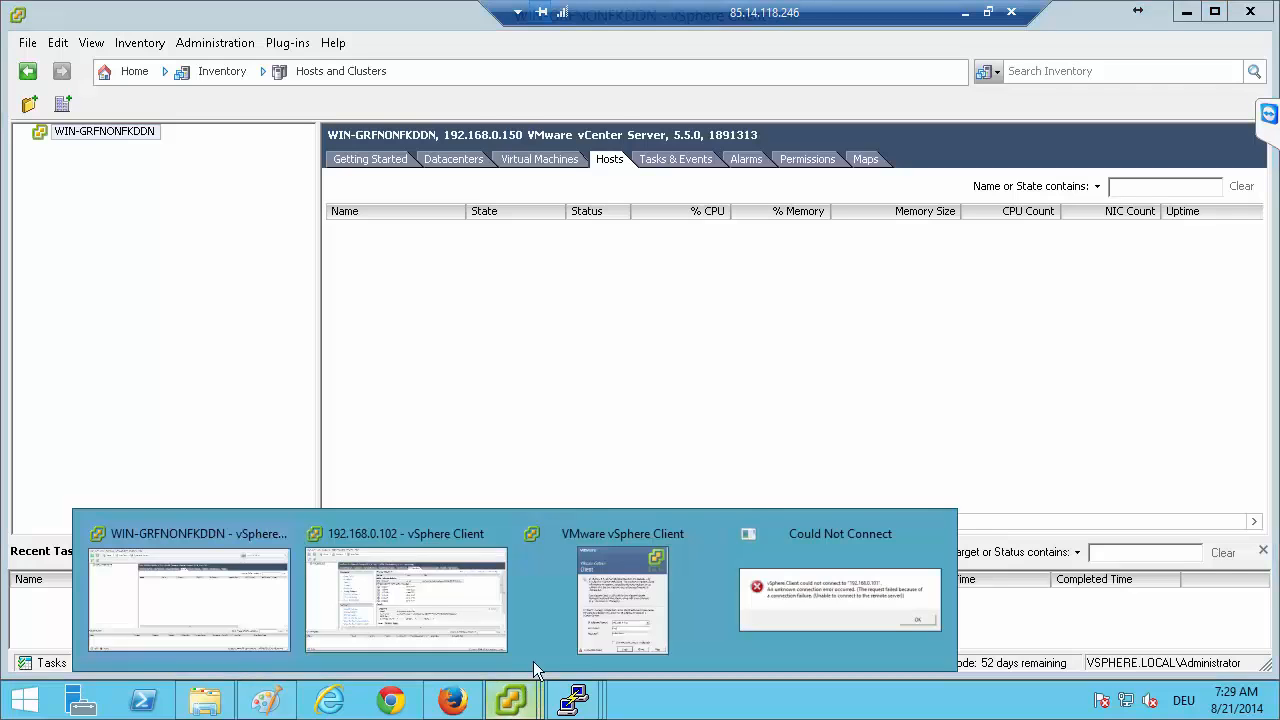
{"action": "left_click", "coordinate": [427, 594]}
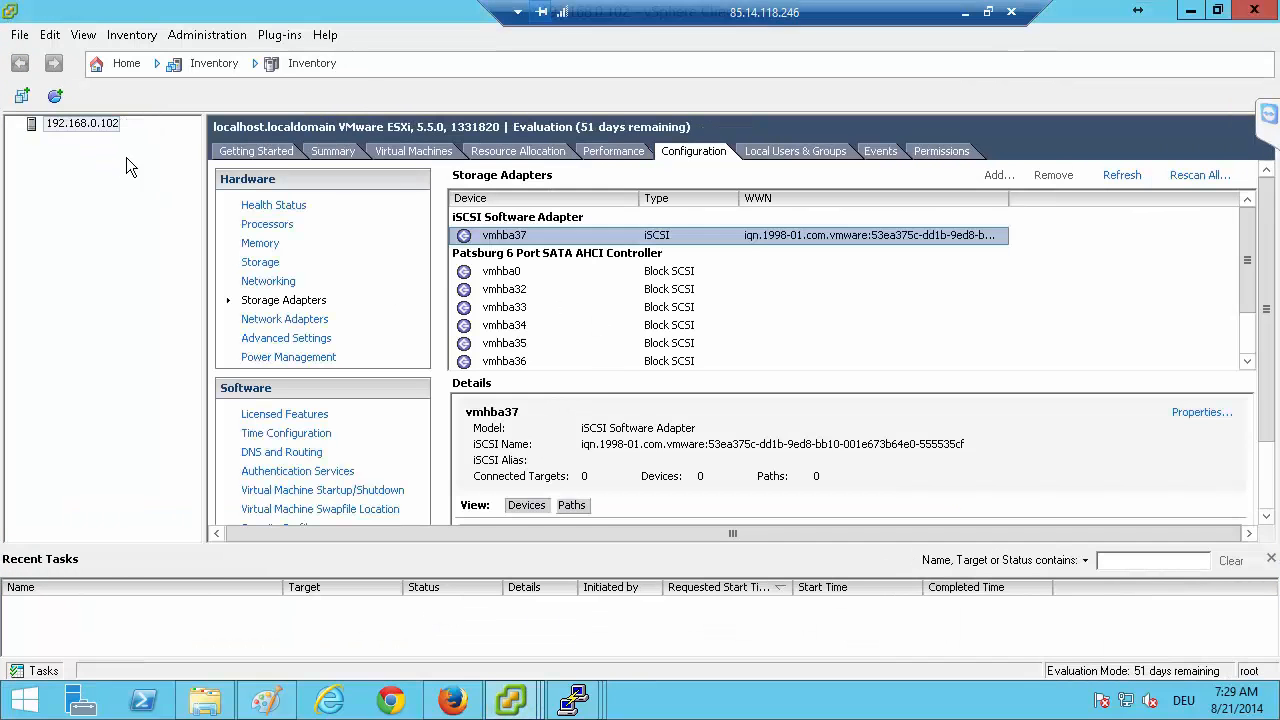
{"action": "mouse_move", "coordinate": [513, 698]}
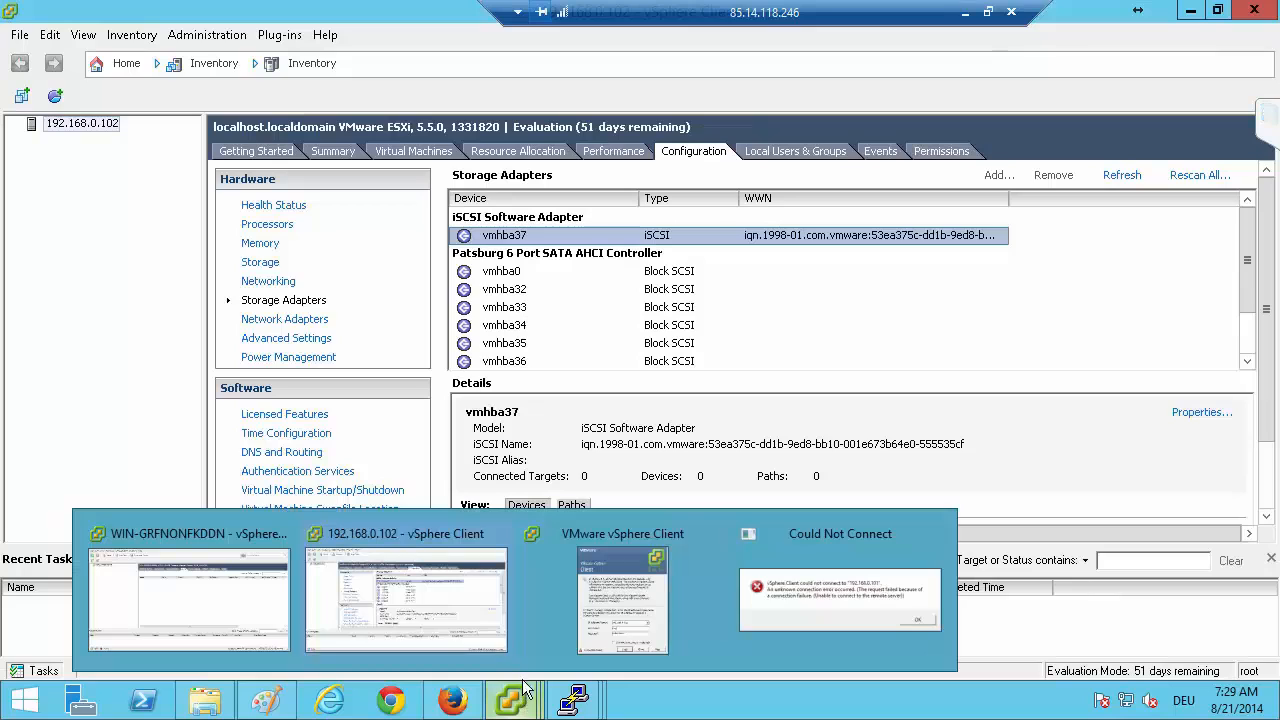
{"action": "left_click", "coordinate": [640, 603]}
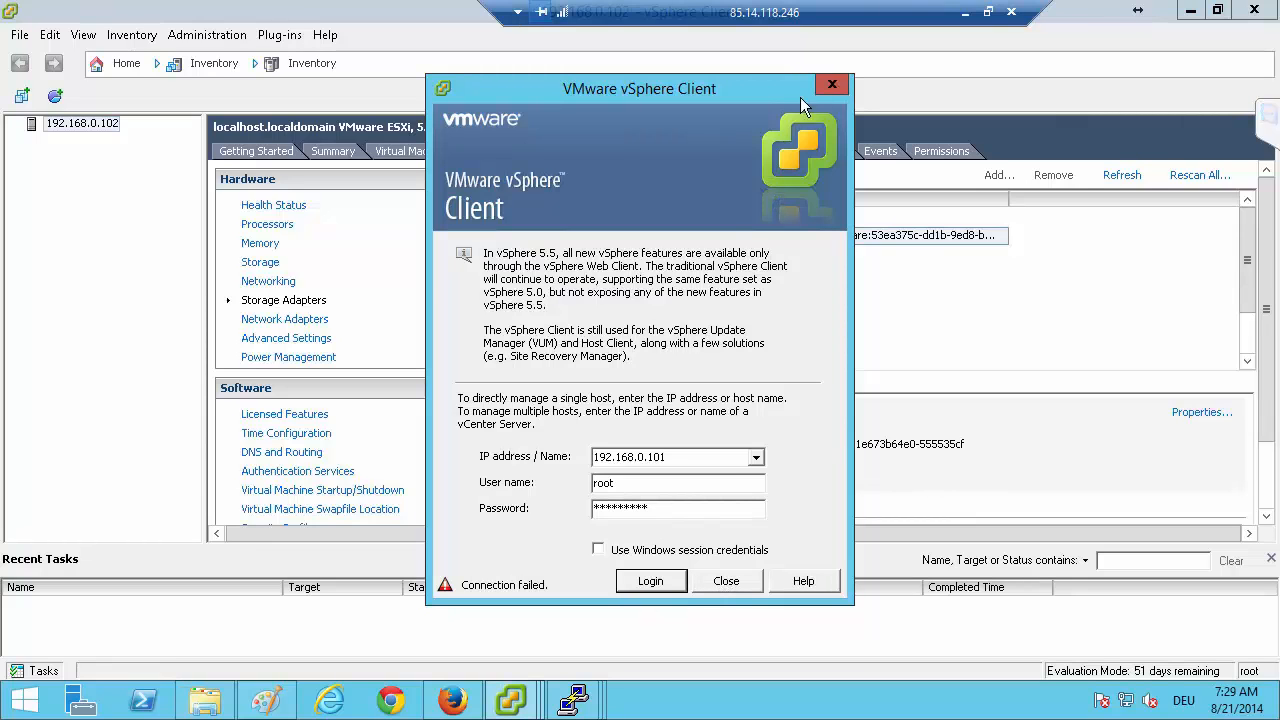
Bring the connection failure message for 192.168.0.101 to the front of the open windows and dismiss it.
{"action": "key", "text": "alt+Tab"}
{"action": "key", "text": "alt+Tab"}
{"action": "key", "text": "alt+Tab"}
{"action": "key", "text": "alt+Tab"}
{"action": "key", "text": "alt+Tab"}
{"action": "key", "text": "alt+Tab"}
{"action": "key", "text": "alt+Tab"}
{"action": "key", "text": "alt+Tab"}
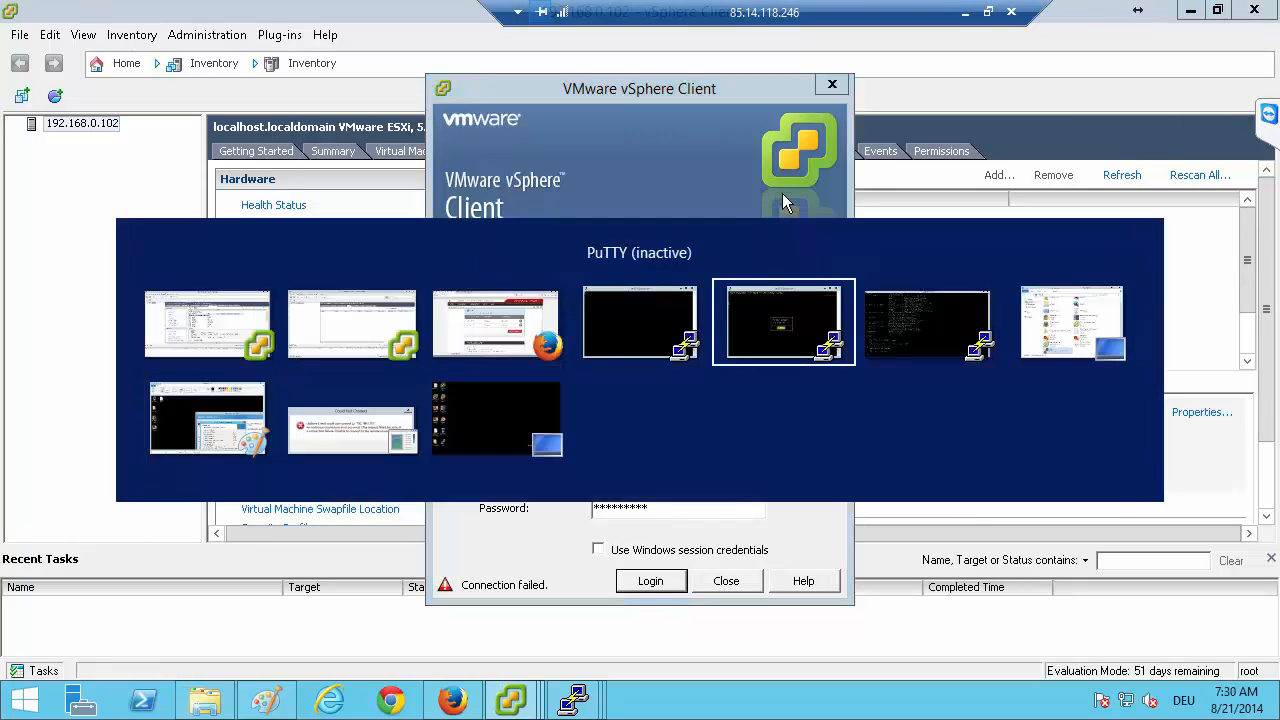
{"action": "key", "text": "alt+Tab"}
{"action": "key", "text": "alt+Tab"}
{"action": "key", "text": "alt+Tab"}
{"action": "key", "text": "alt+Tab"}
{"action": "key", "text": "alt+Tab"}
{"action": "key", "text": "alt+Tab"}
{"action": "key", "text": "alt+Tab"}
{"action": "key", "text": "alt+Tab"}
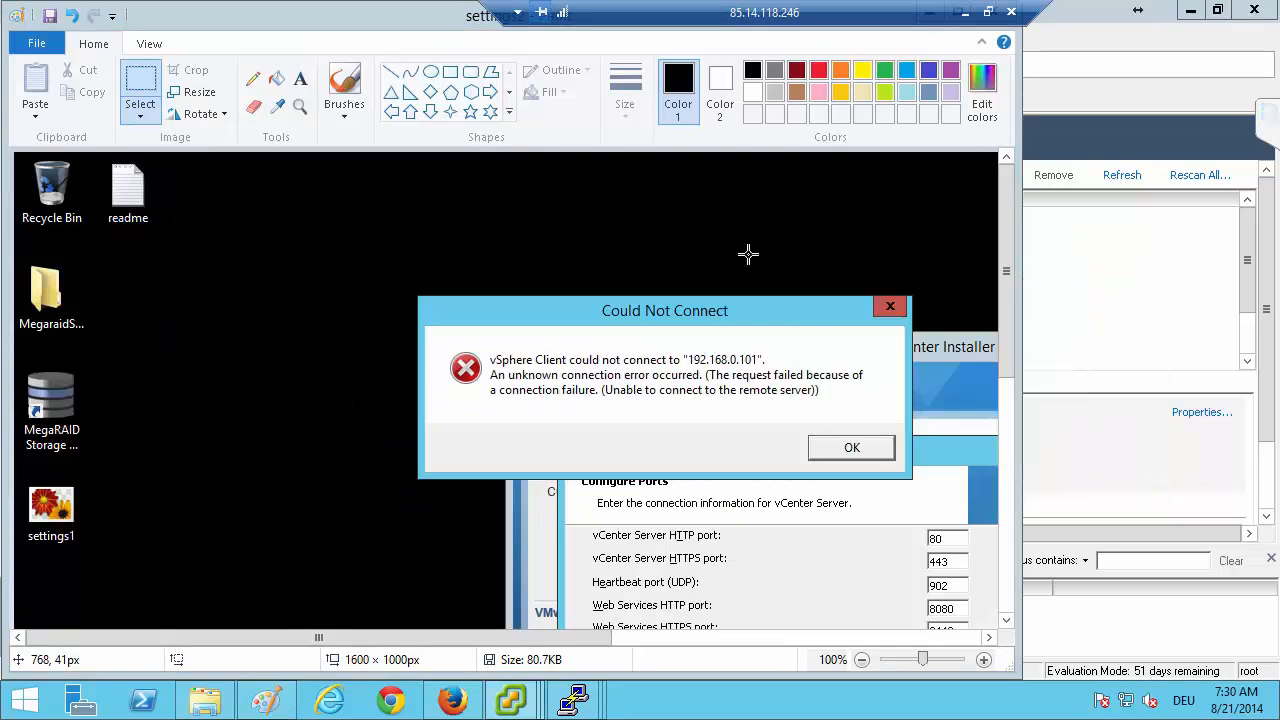
{"action": "left_click", "coordinate": [866, 451]}
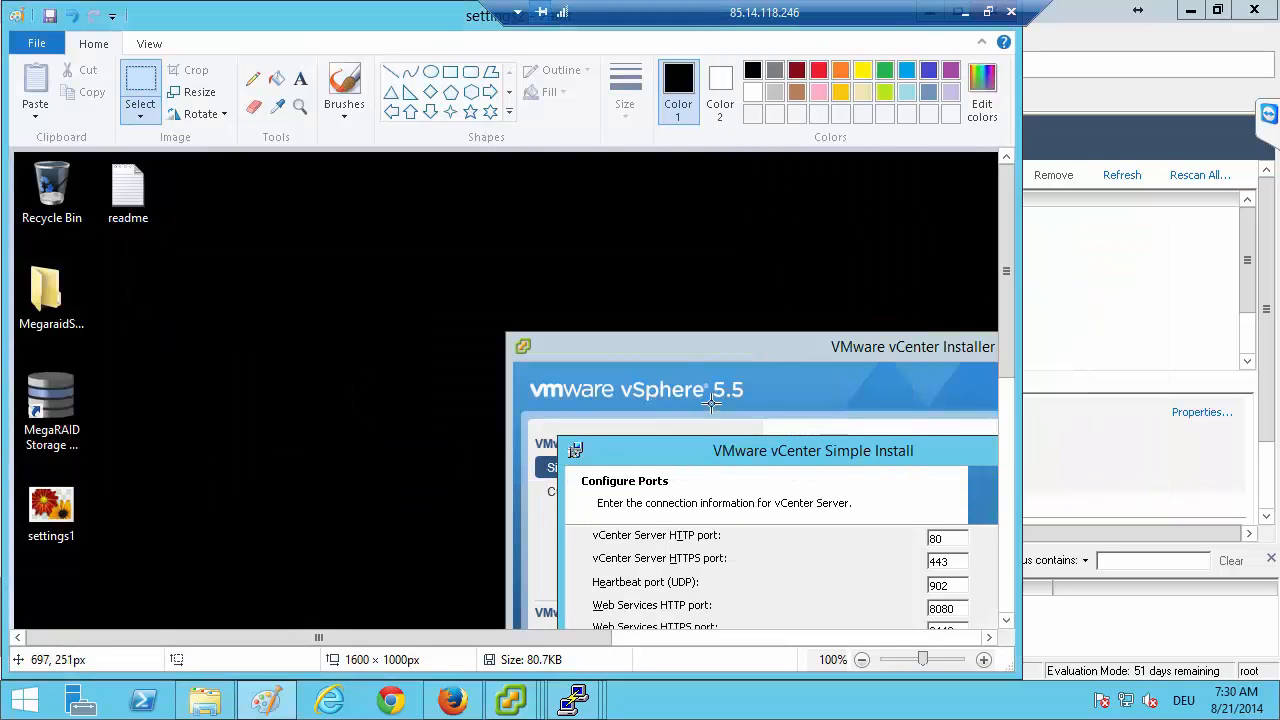
Retry the vSphere Client login to host 192.168.0.101 and close the settings2 picture in Paint.
{"action": "key", "text": "alt+Tab"}
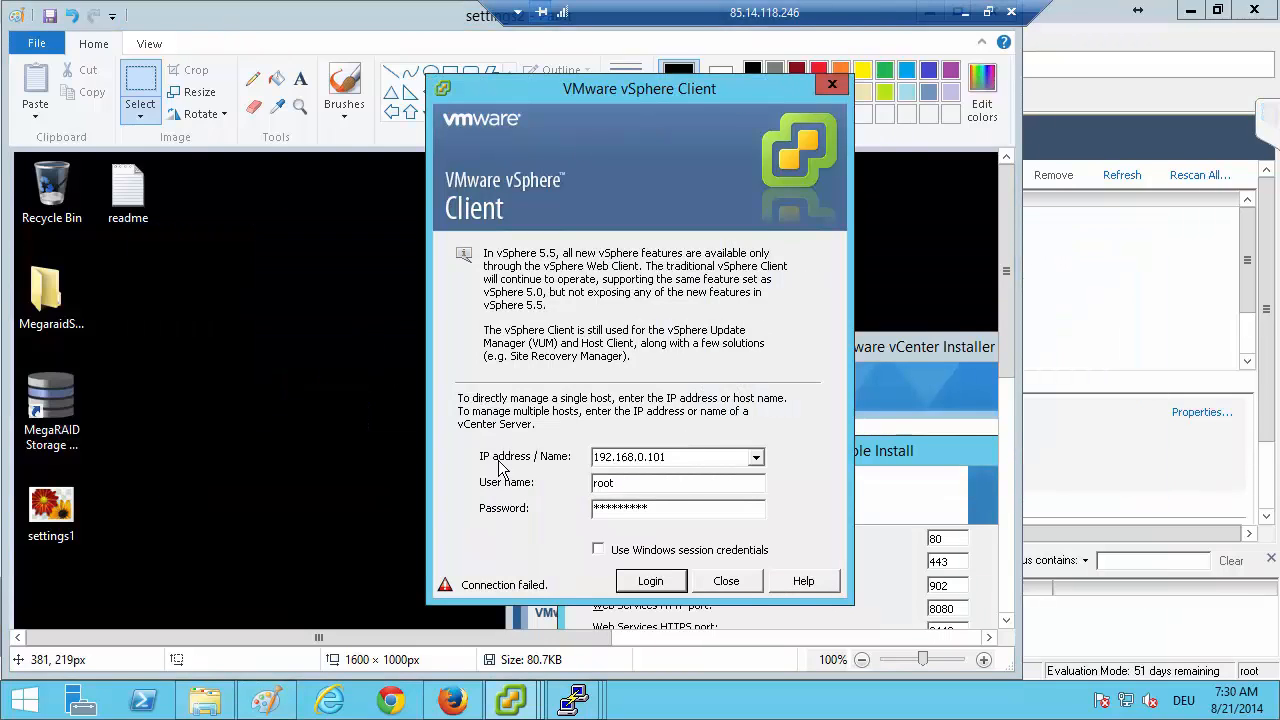
{"action": "left_click", "coordinate": [655, 586]}
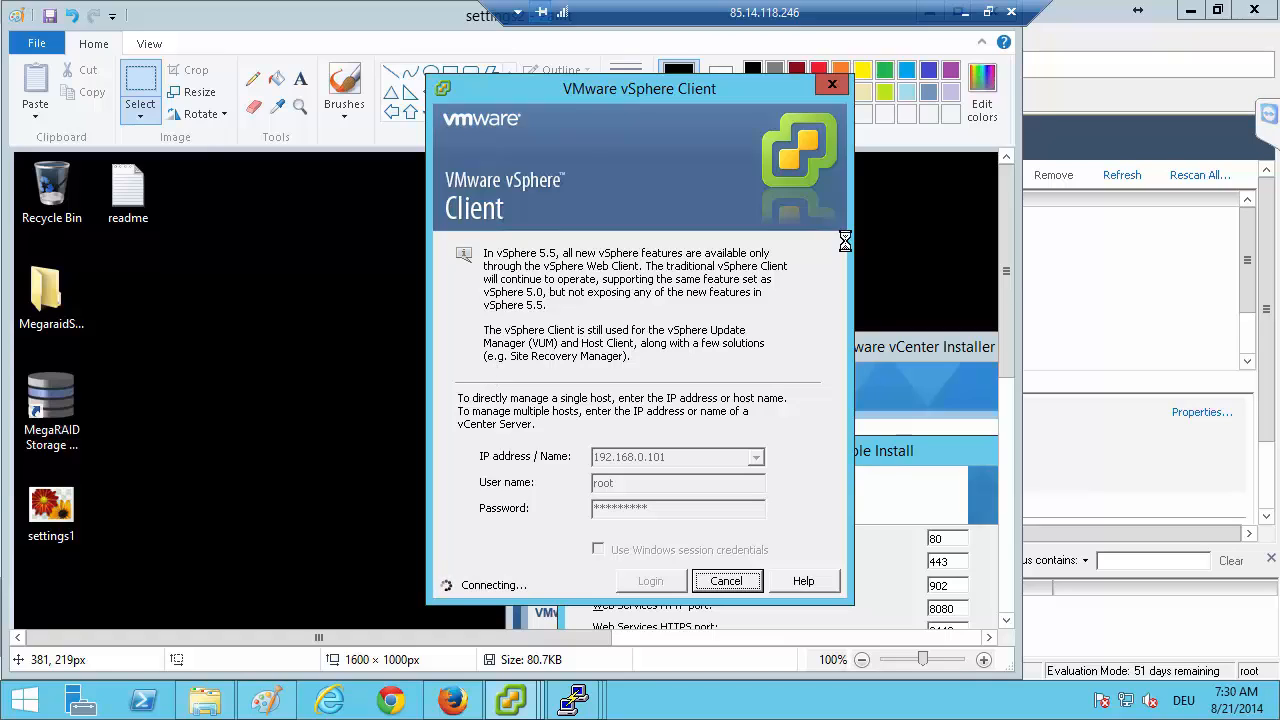
{"action": "double_click", "coordinate": [360, 26]}
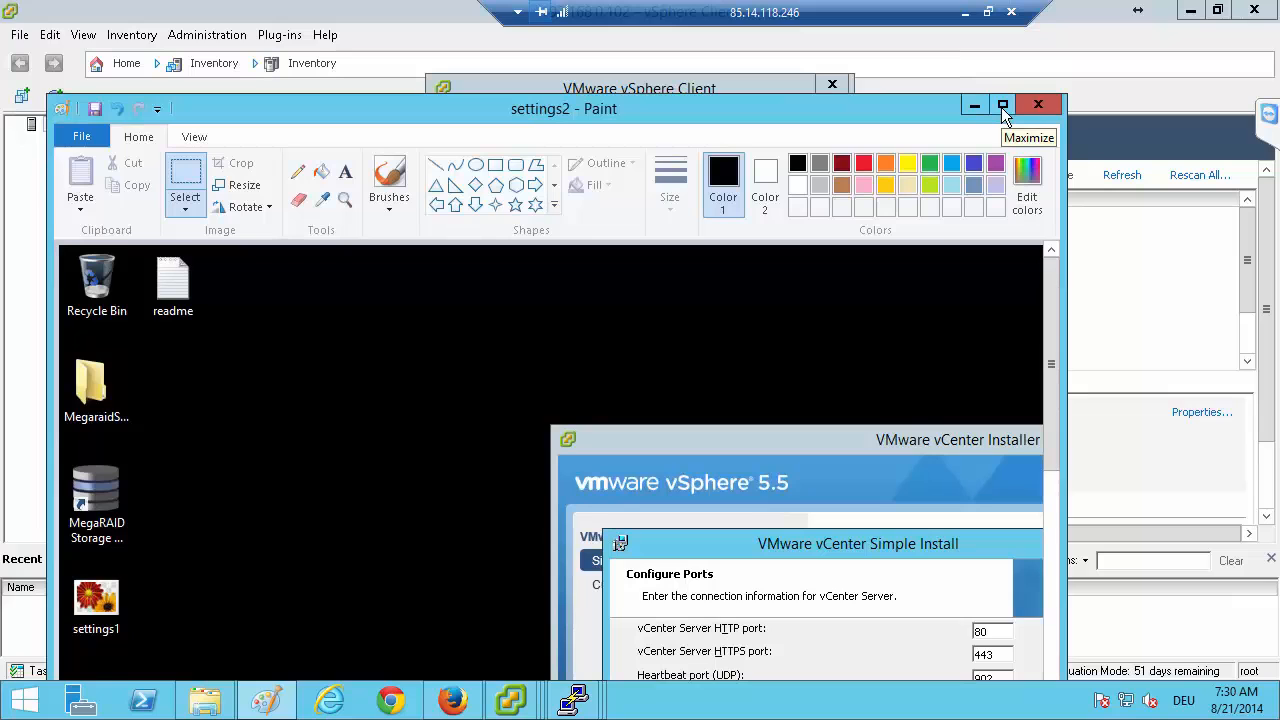
{"action": "left_click", "coordinate": [1050, 107]}
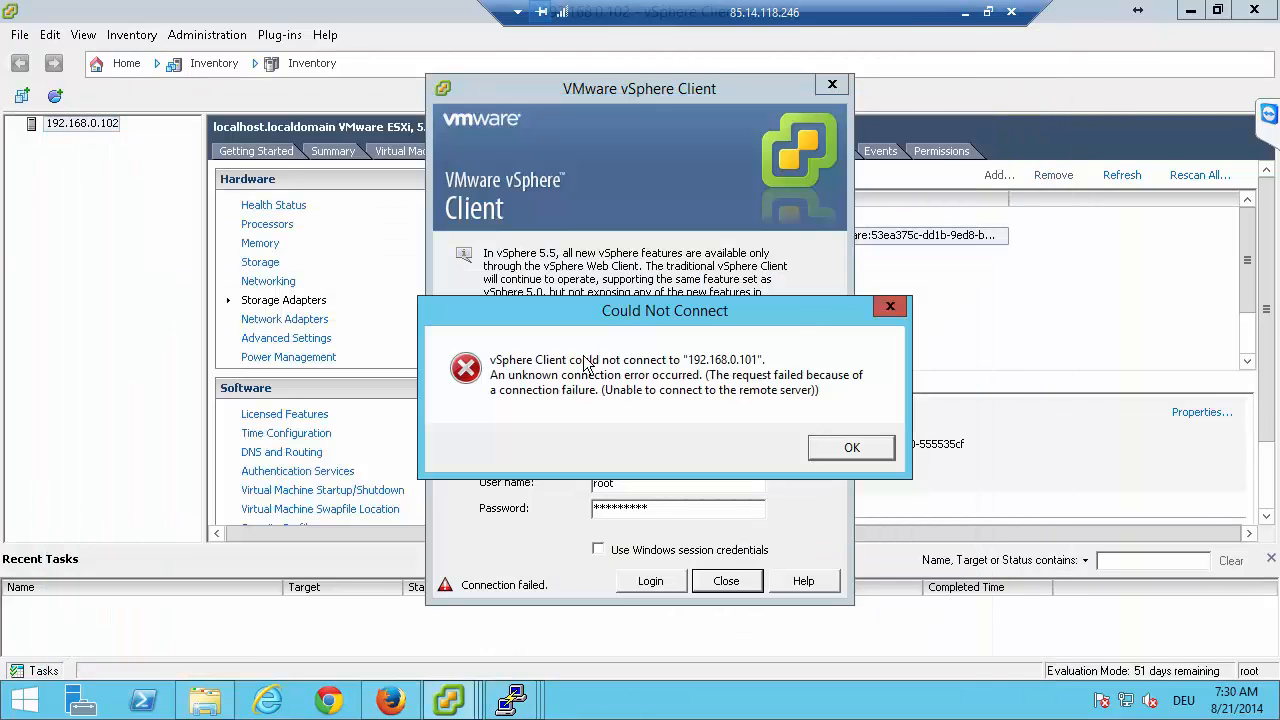
Dismiss the connection failure message and close the vSphere Client login window for 192.168.0.101.
{"action": "left_click", "coordinate": [843, 448]}
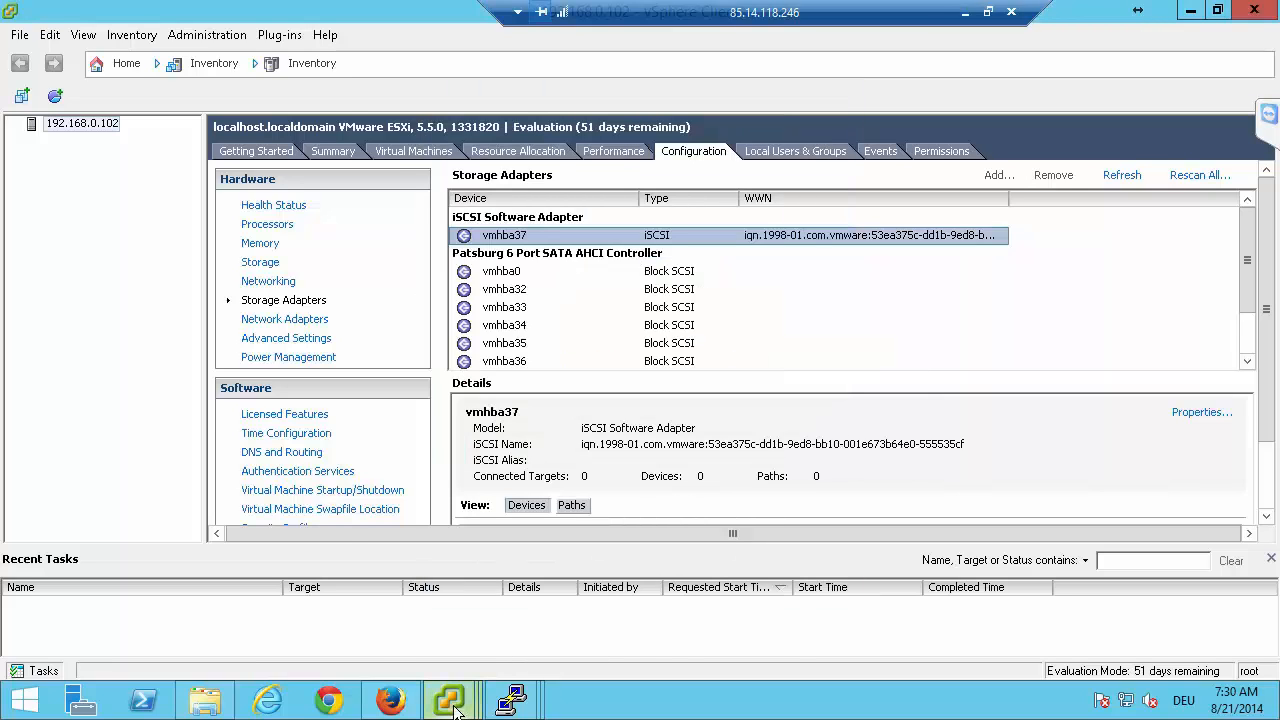
{"action": "mouse_move", "coordinate": [449, 700]}
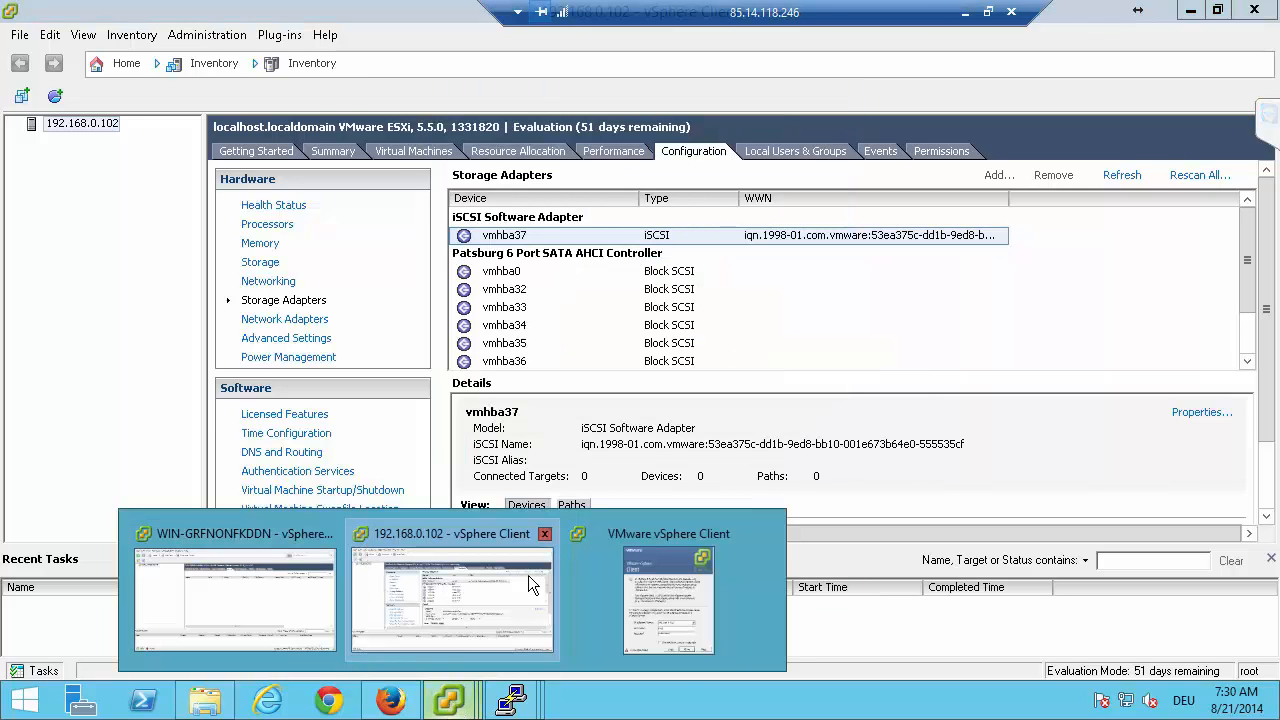
{"action": "left_click", "coordinate": [652, 603]}
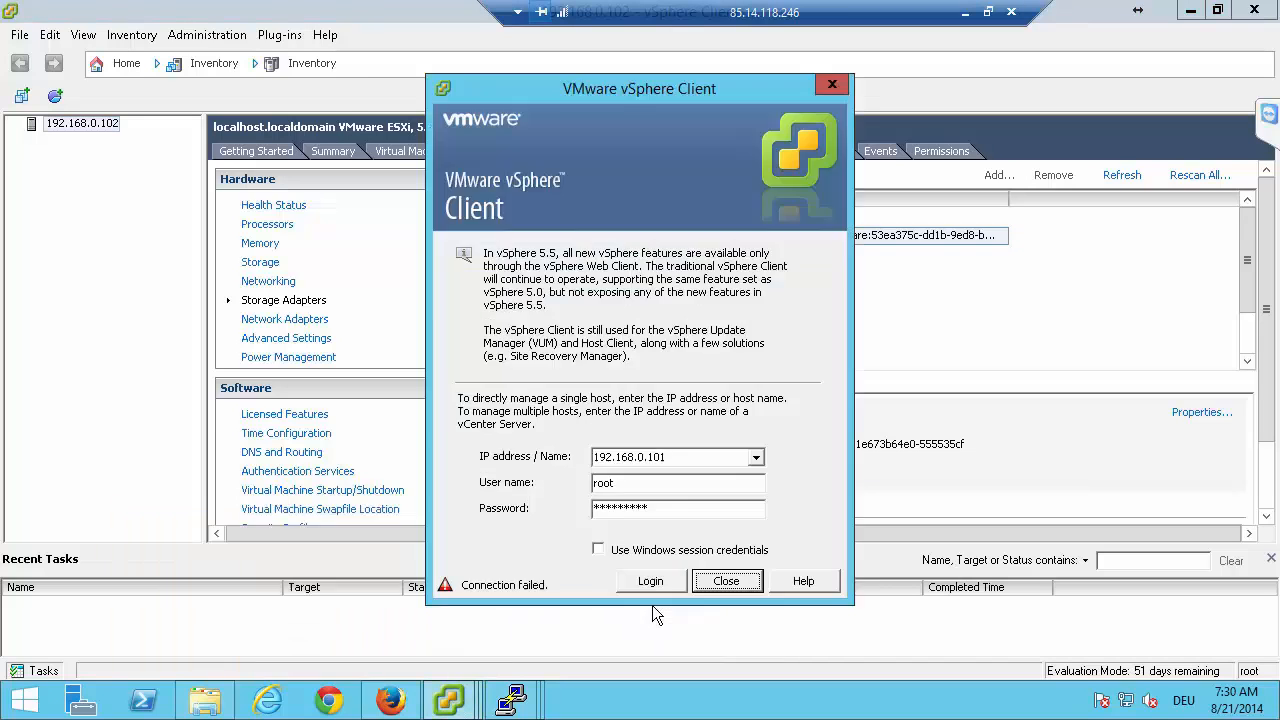
{"action": "left_click", "coordinate": [832, 85]}
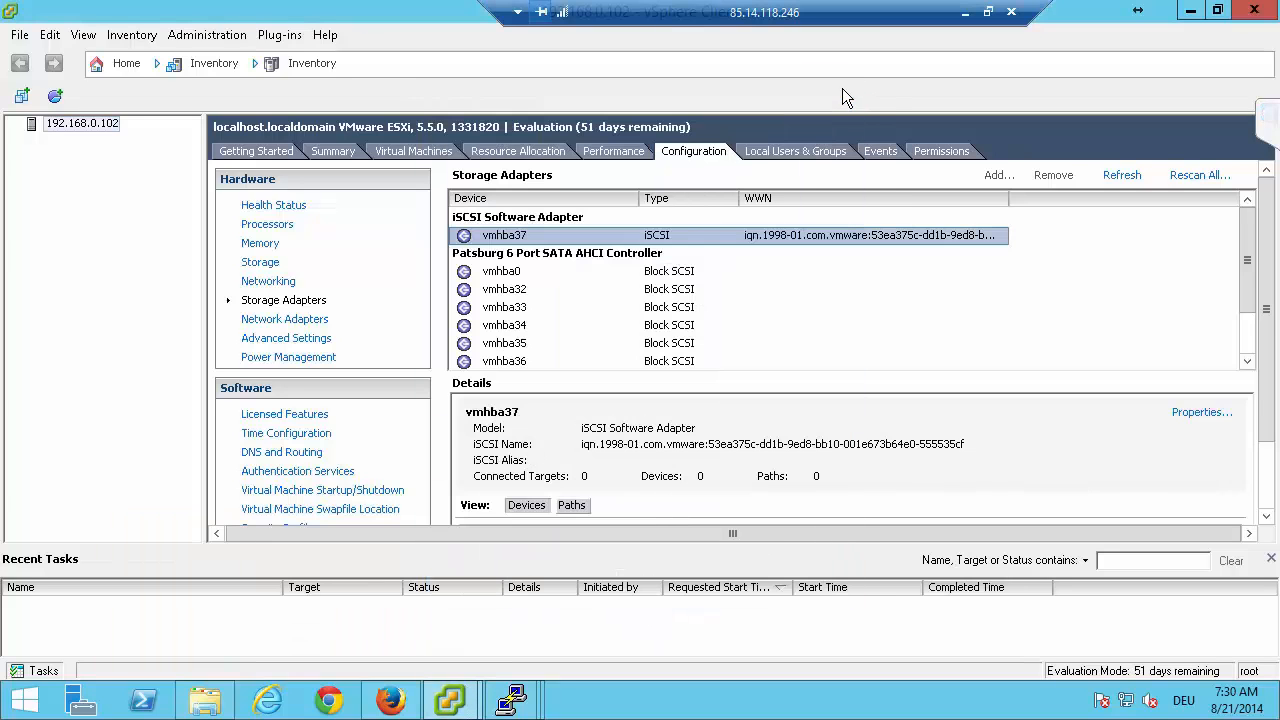
Launch a fresh vSphere Client from the desktop and try to log in to 192.168.0.101 as root with the account password.
{"action": "left_click", "coordinate": [449, 700]}
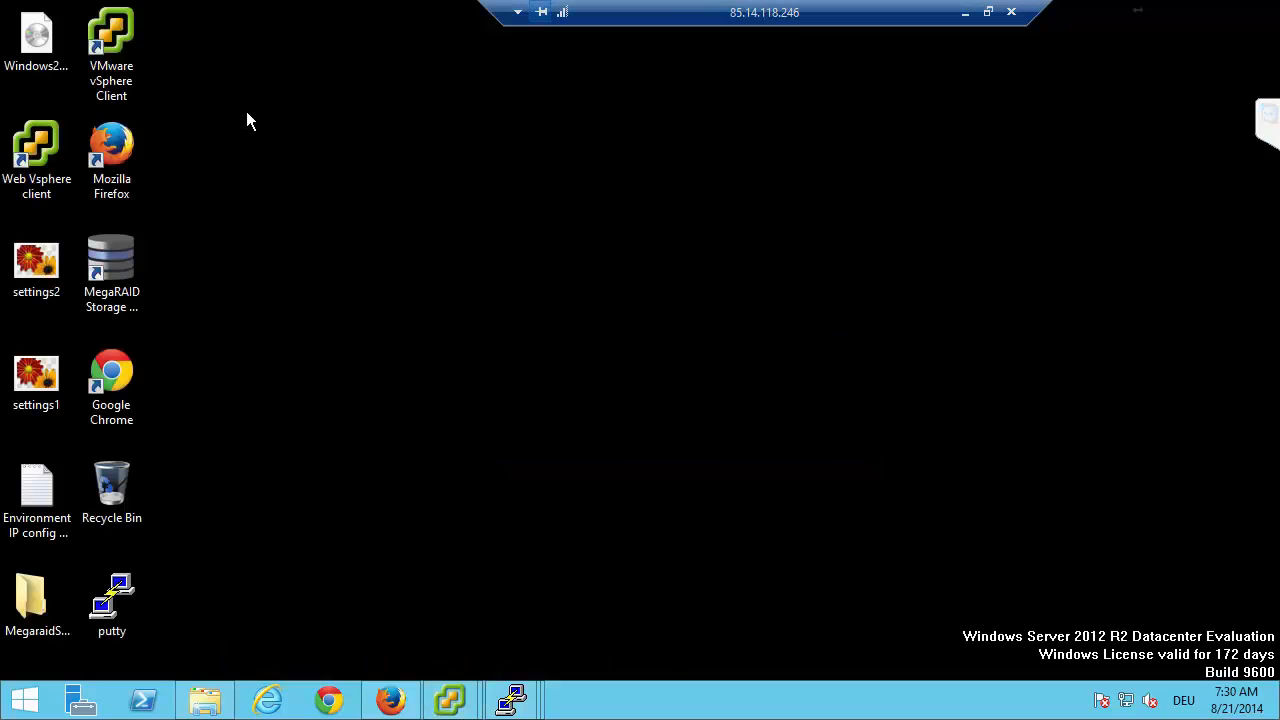
{"action": "double_click", "coordinate": [112, 45]}
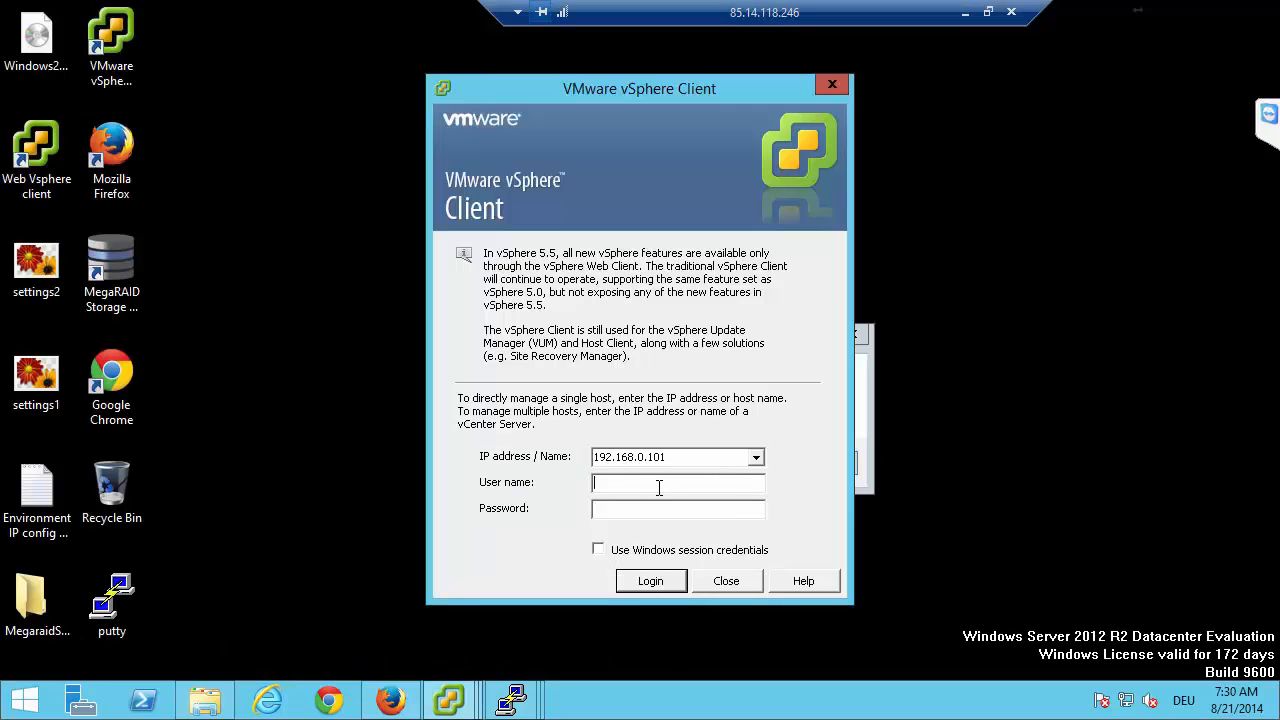
{"action": "type", "text": "roo"}
{"action": "type", "text": "*******"}
{"action": "type", "text": "***"}
{"action": "left_click", "coordinate": [650, 581]}
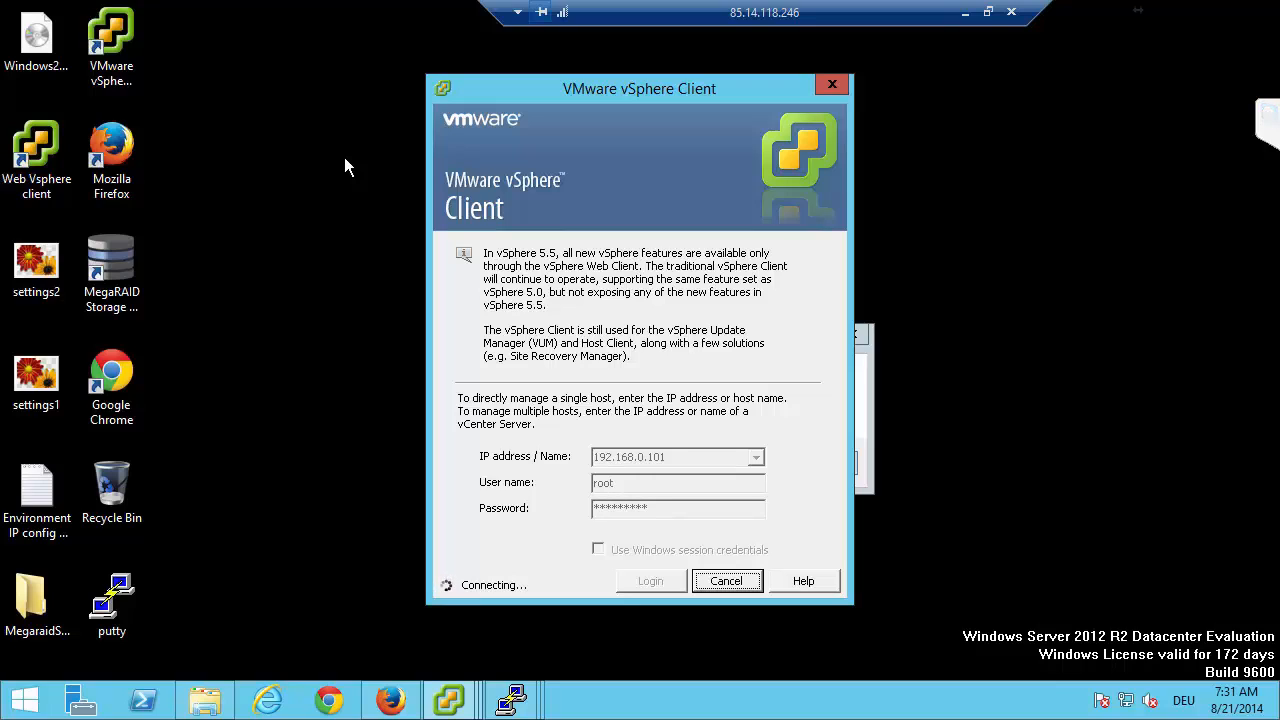
Look through the participants' messages in the TeamViewer session chat and dismiss the vSphere Client connection failure message.
{"action": "left_click", "coordinate": [1268, 120]}
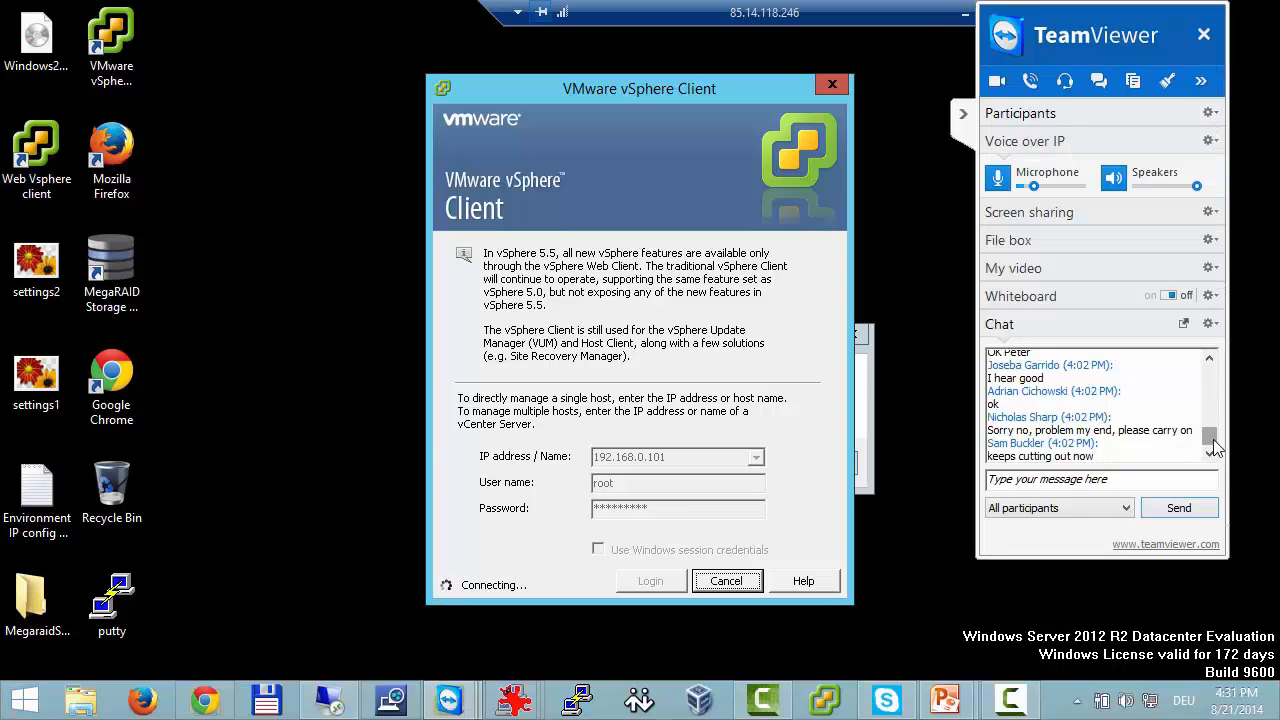
{"action": "left_click", "coordinate": [1212, 380]}
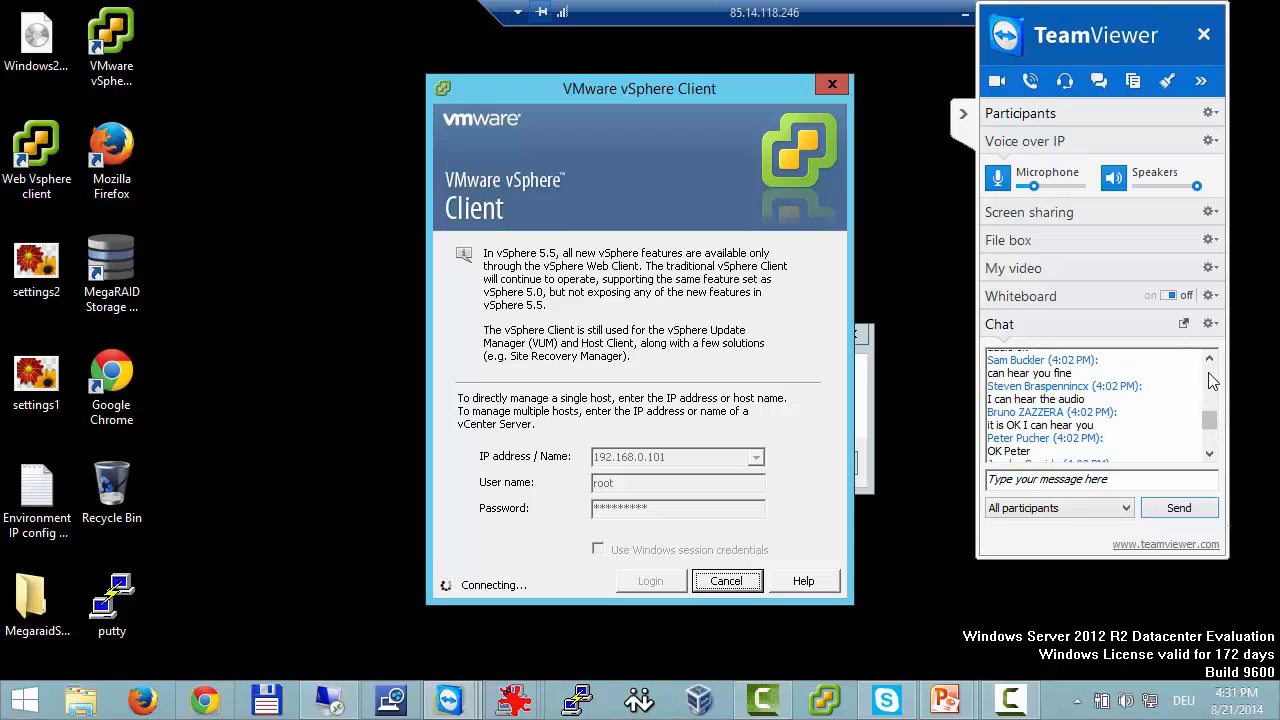
{"action": "left_click", "coordinate": [1213, 380]}
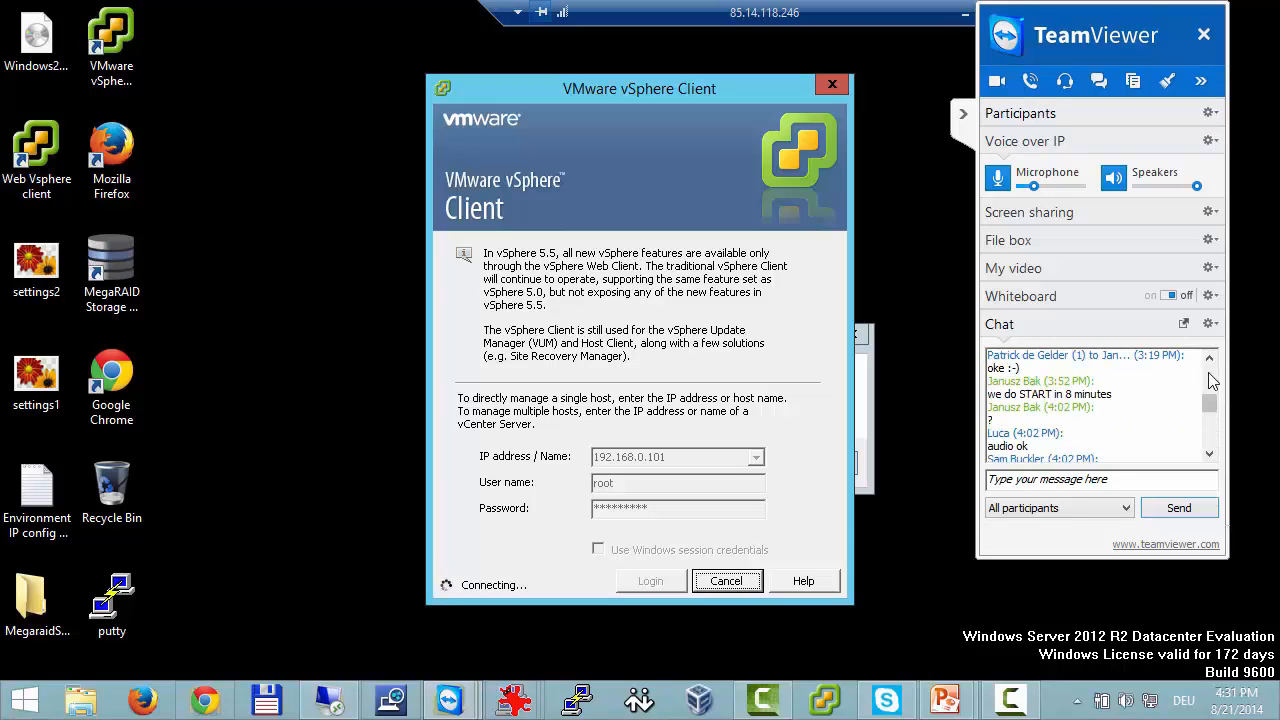
{"action": "left_click", "coordinate": [1213, 432]}
{"action": "left_click", "coordinate": [1212, 456]}
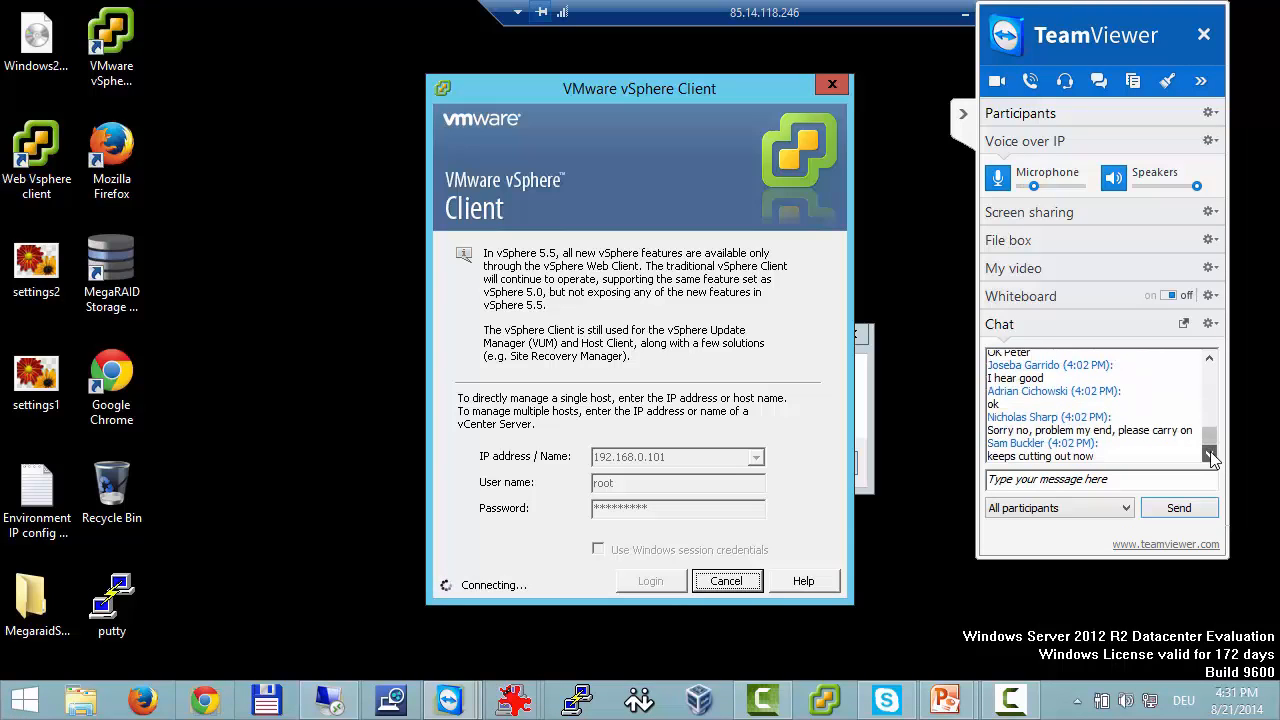
{"action": "left_click", "coordinate": [1041, 480]}
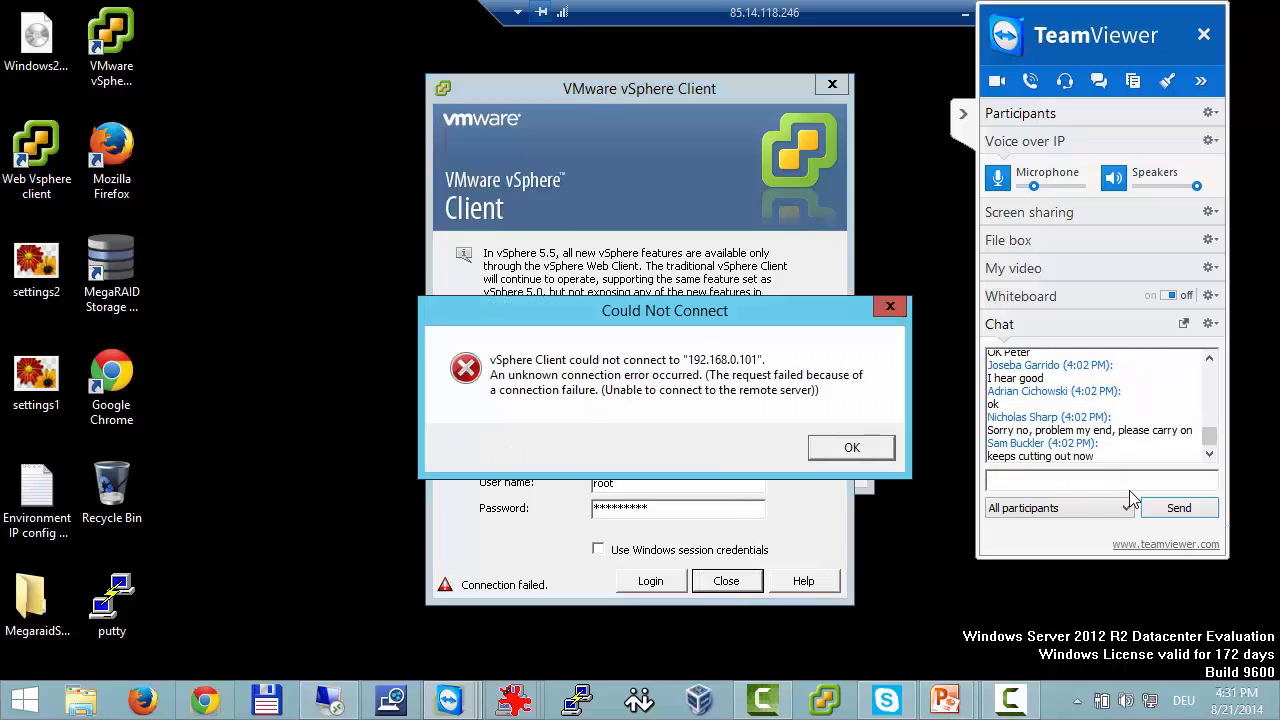
{"action": "left_click", "coordinate": [849, 447]}
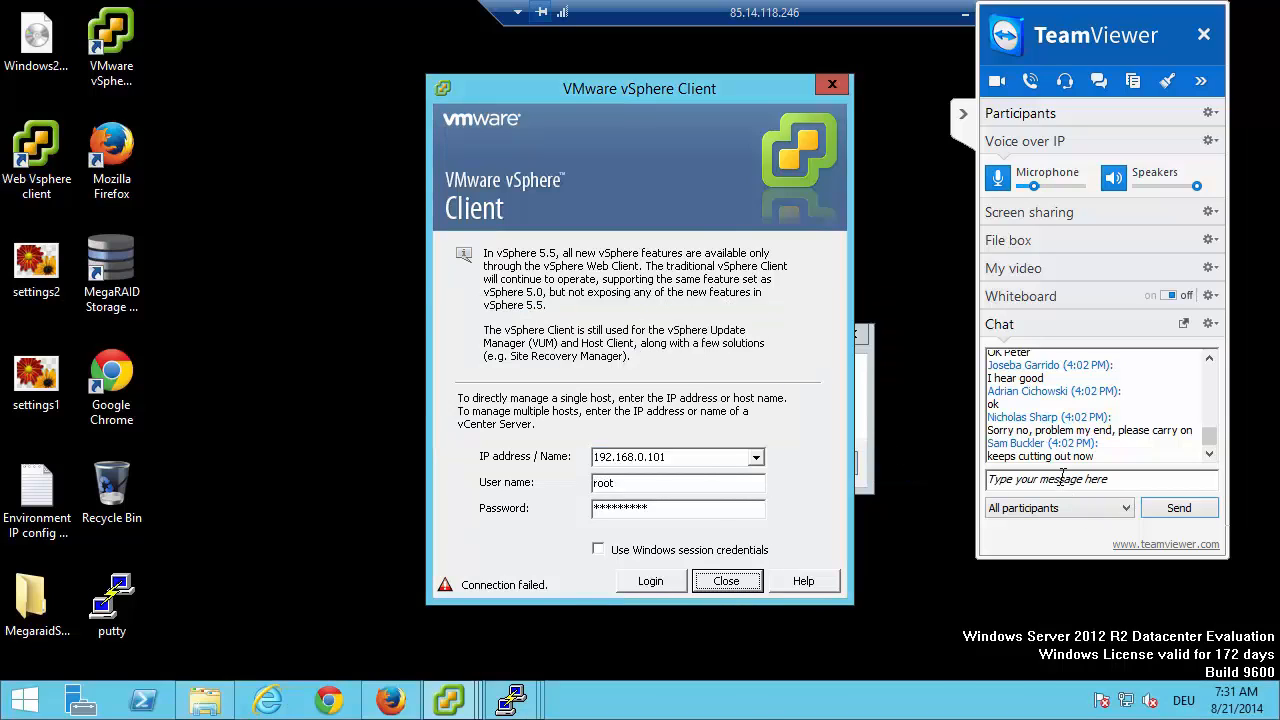
{"action": "left_click", "coordinate": [1095, 484]}
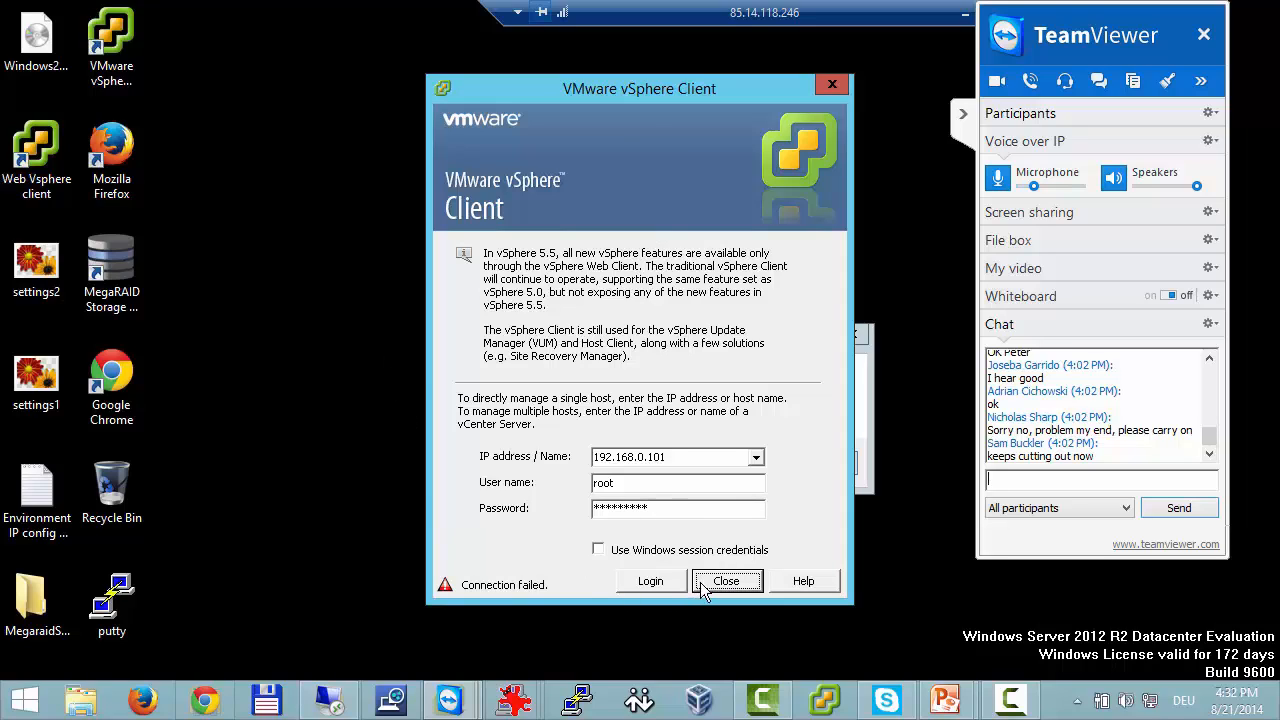
{"action": "left_click", "coordinate": [302, 204]}
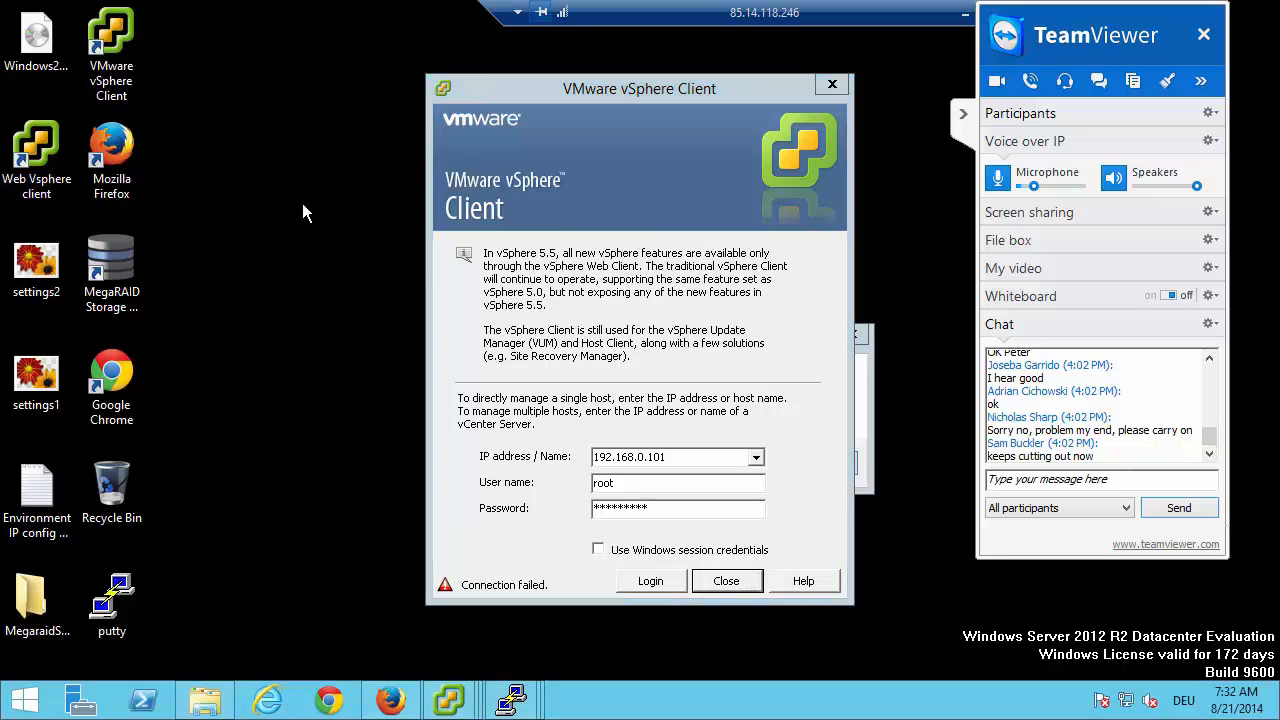
Switch to the dss-a failover page in Firefox and start a node-a virtual IP with eth1 (192.168.1.221) as the remote node interface.
{"action": "key", "text": "alt+Tab"}
{"action": "key", "text": "alt+Tab"}
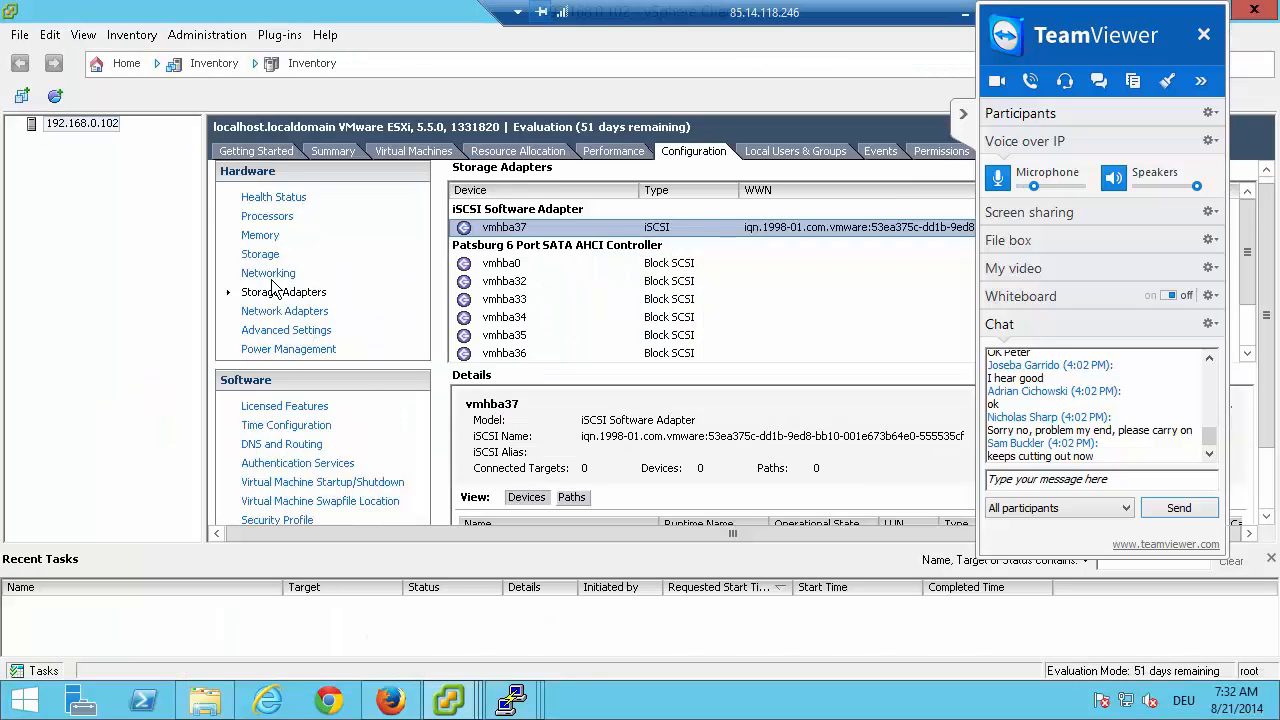
{"action": "left_click", "coordinate": [391, 699]}
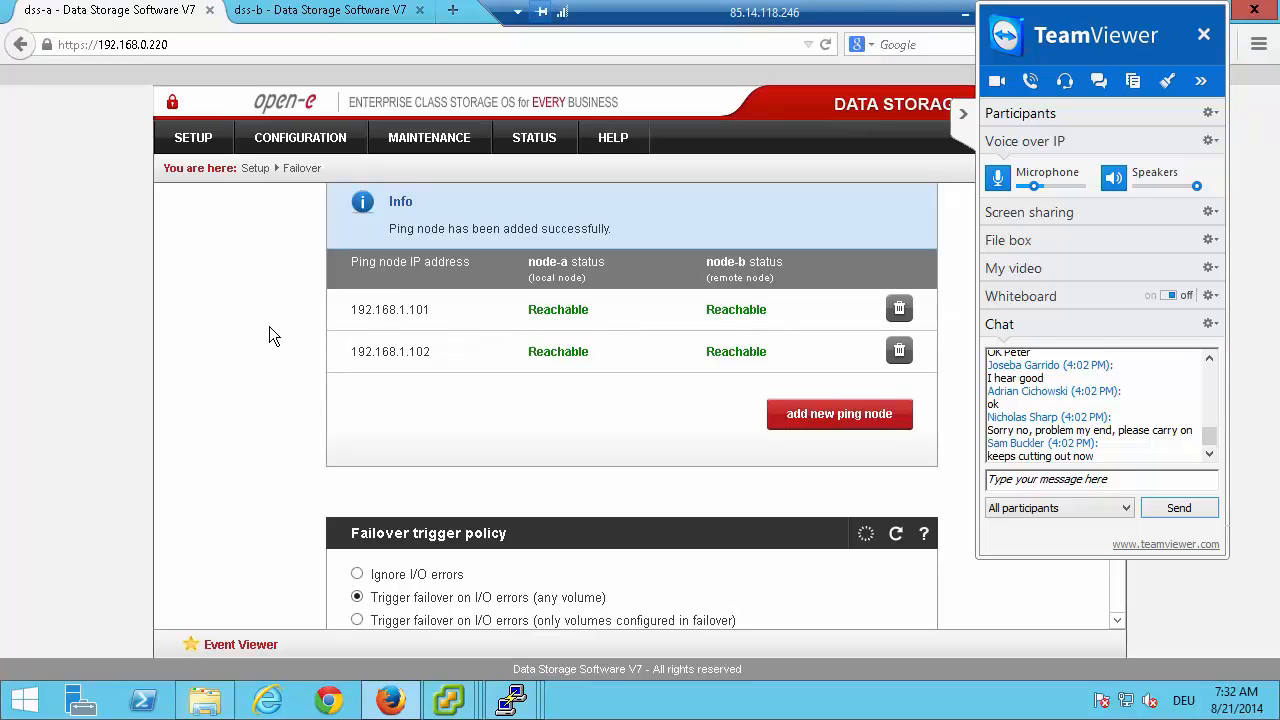
{"action": "scroll", "coordinate": [269, 326], "scroll_direction": "down", "scroll_amount": 5}
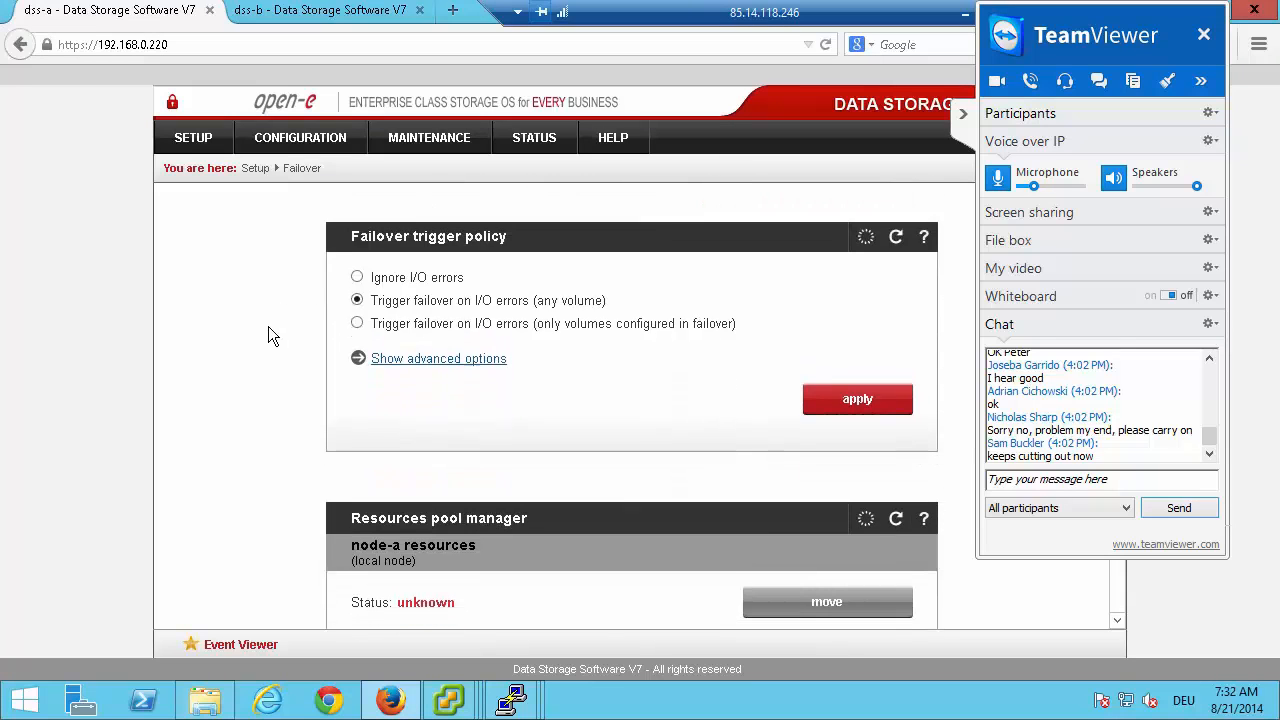
{"action": "scroll", "coordinate": [268, 336], "scroll_direction": "down", "scroll_amount": 6}
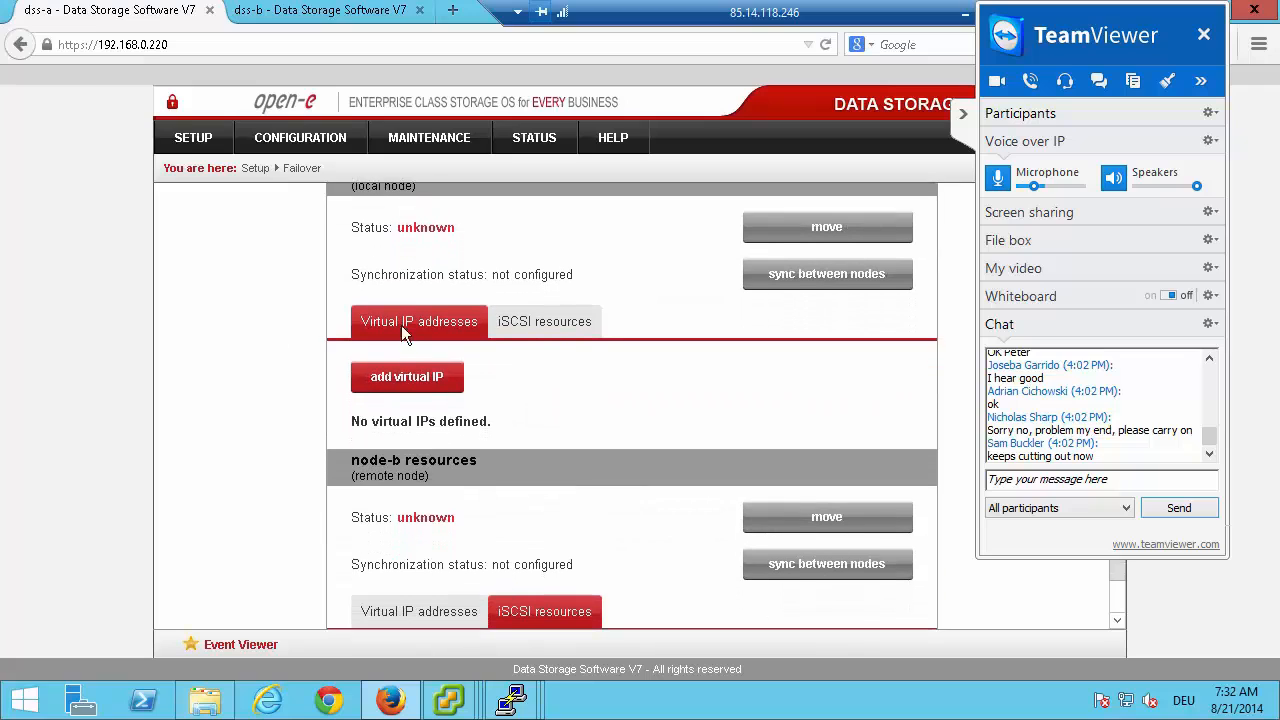
{"action": "left_click", "coordinate": [440, 380]}
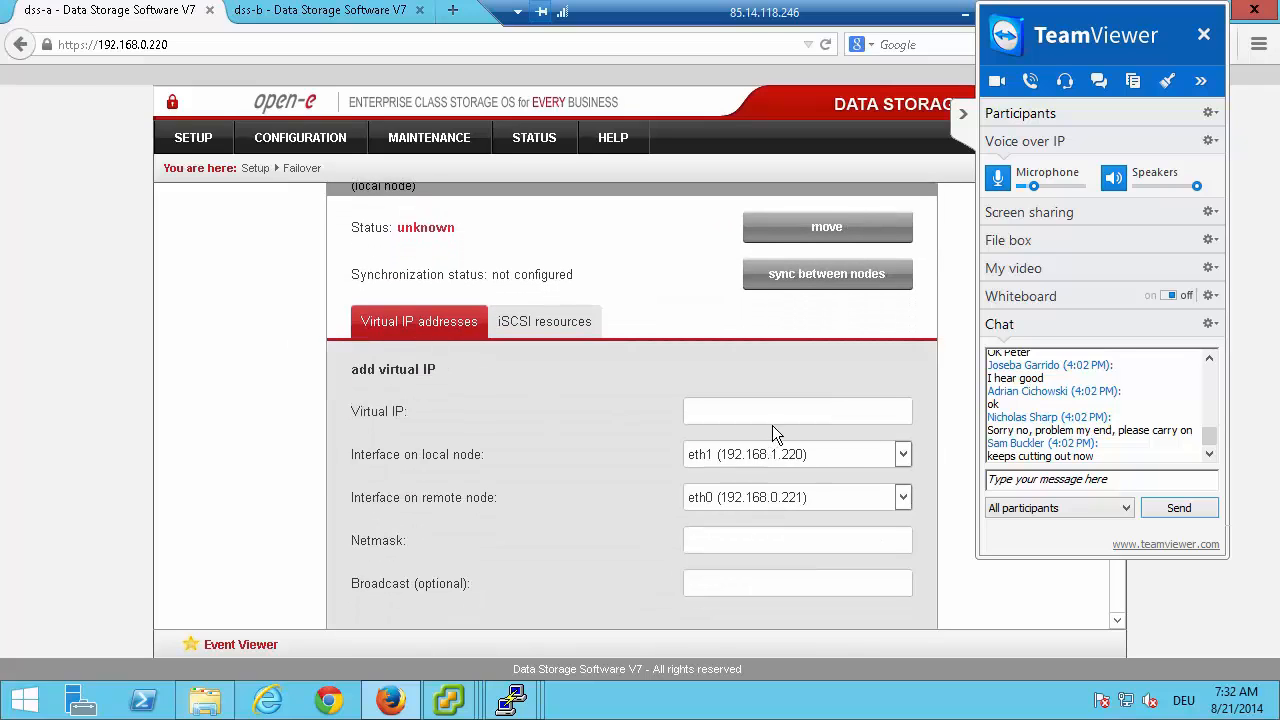
{"action": "left_click", "coordinate": [743, 497]}
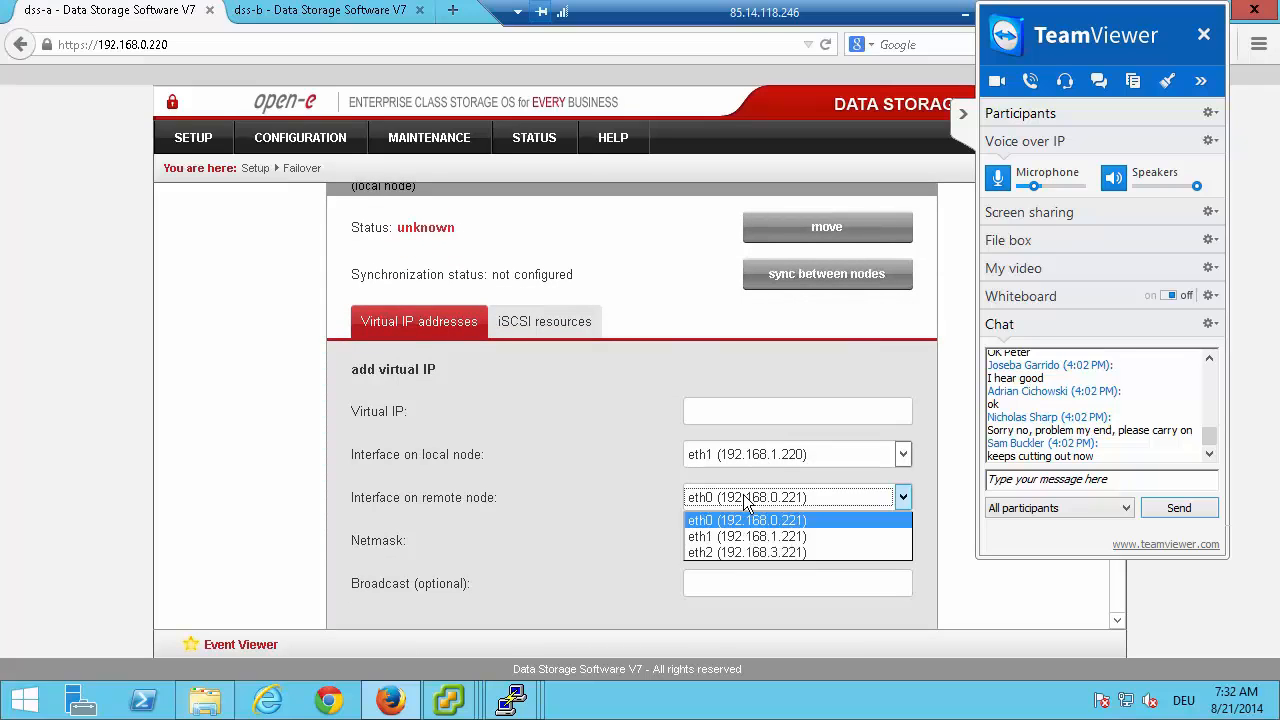
{"action": "left_click", "coordinate": [745, 533]}
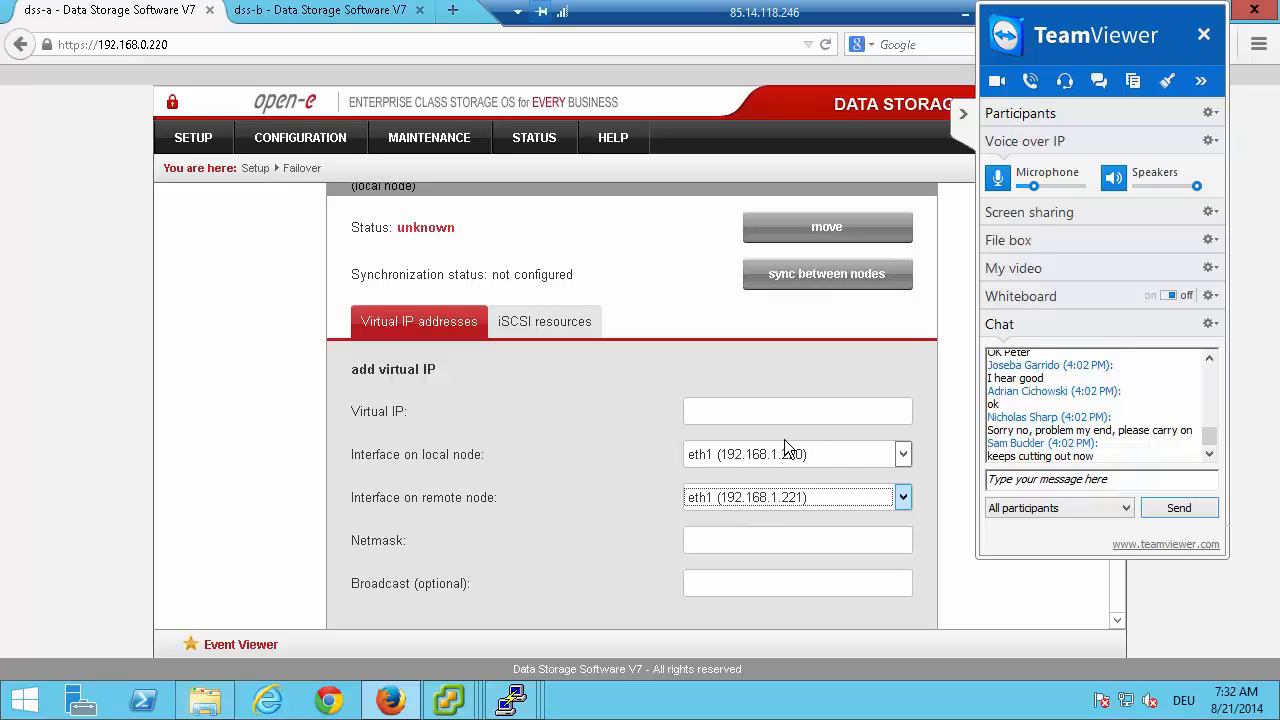
{"action": "left_click", "coordinate": [787, 411]}
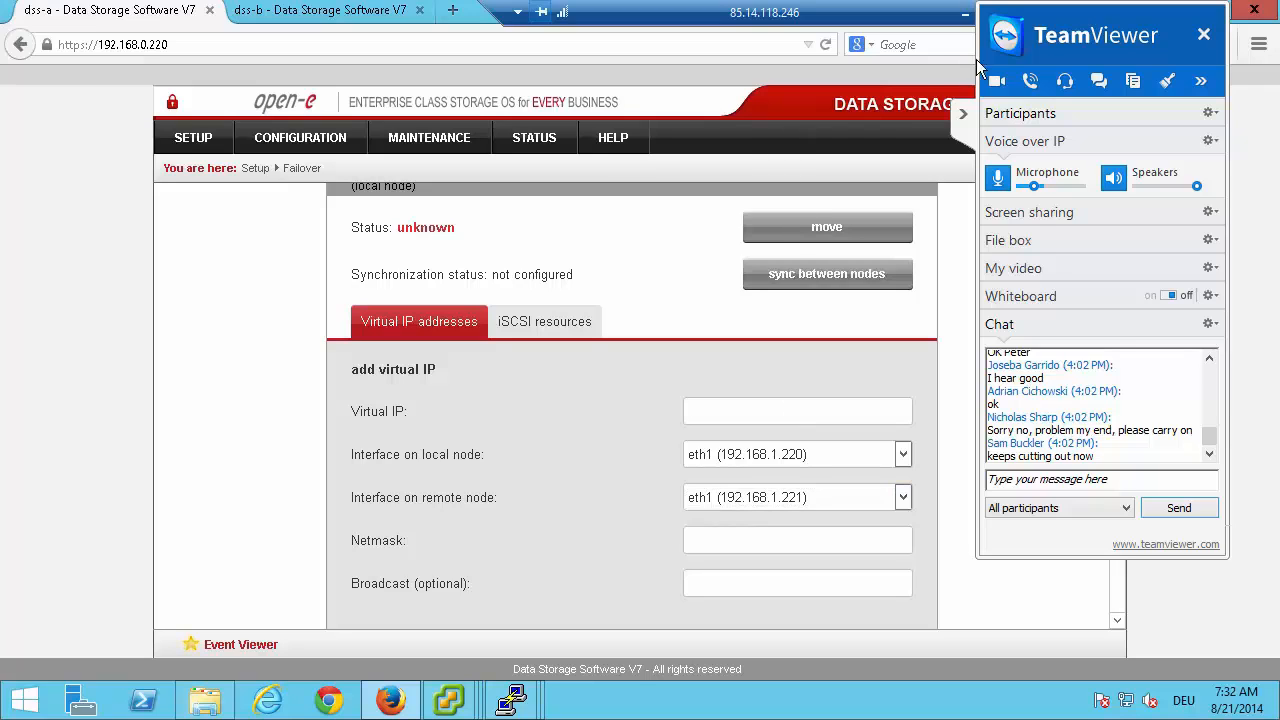
Collapse the TeamViewer panel and check the hardware configuration slide for the node-a virtual IP address, then return to the form.
{"action": "left_click", "coordinate": [963, 117]}
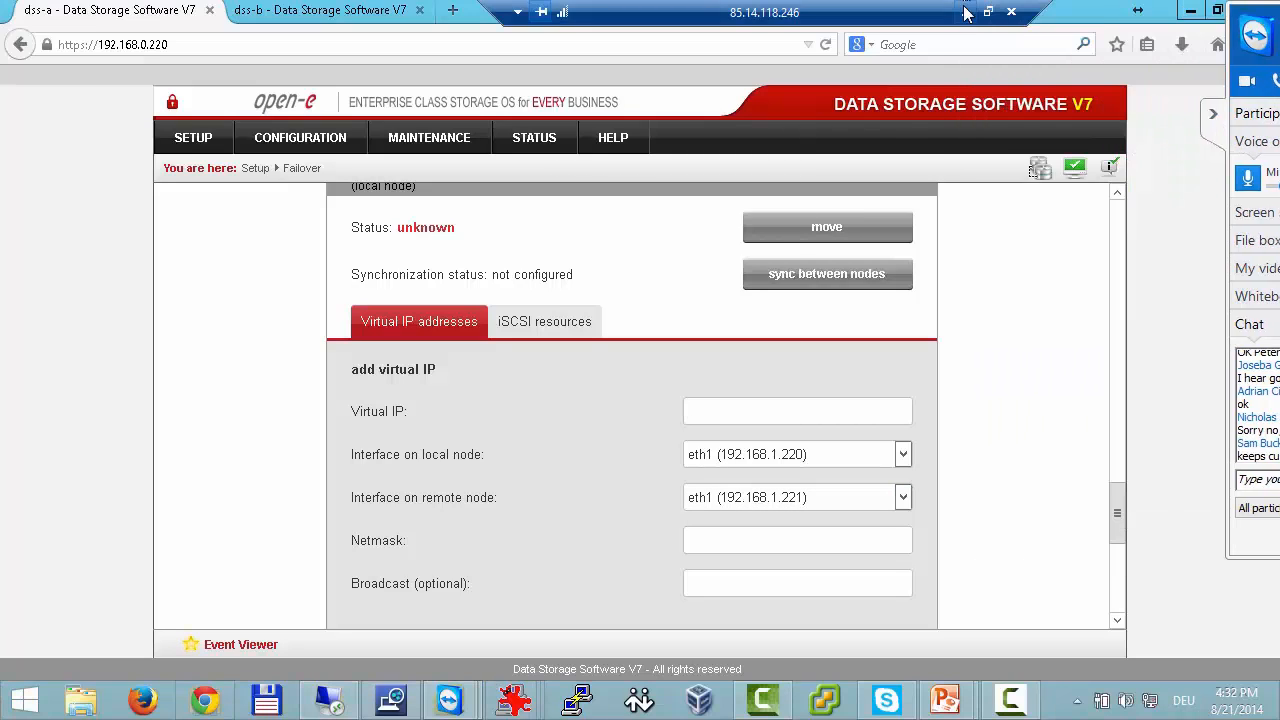
{"action": "left_click", "coordinate": [964, 13]}
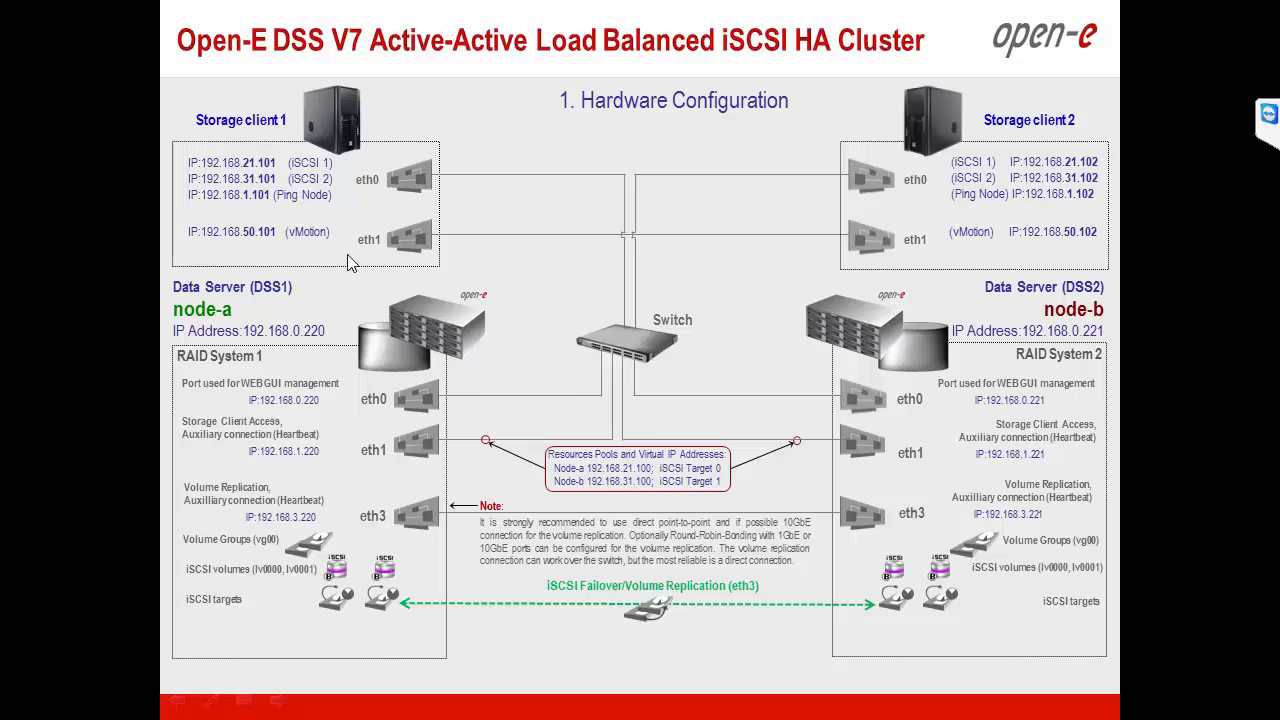
{"action": "key", "text": "alt+Tab"}
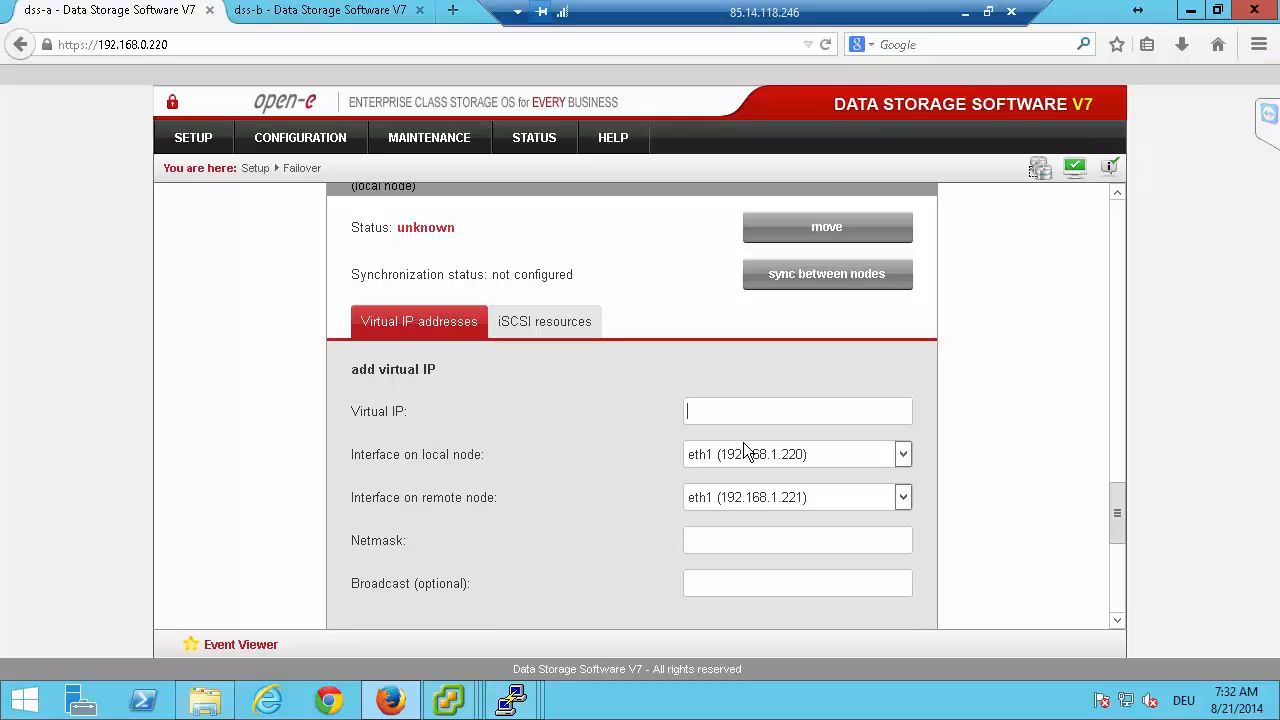
Set the node-a virtual IP to 192.168.21.100 with the netmask 255.255.255.0.
{"action": "type", "text": "192.168.21.100"}
{"action": "key", "text": "Tab"}
{"action": "key", "text": "Tab"}
{"action": "key", "text": "Tab"}
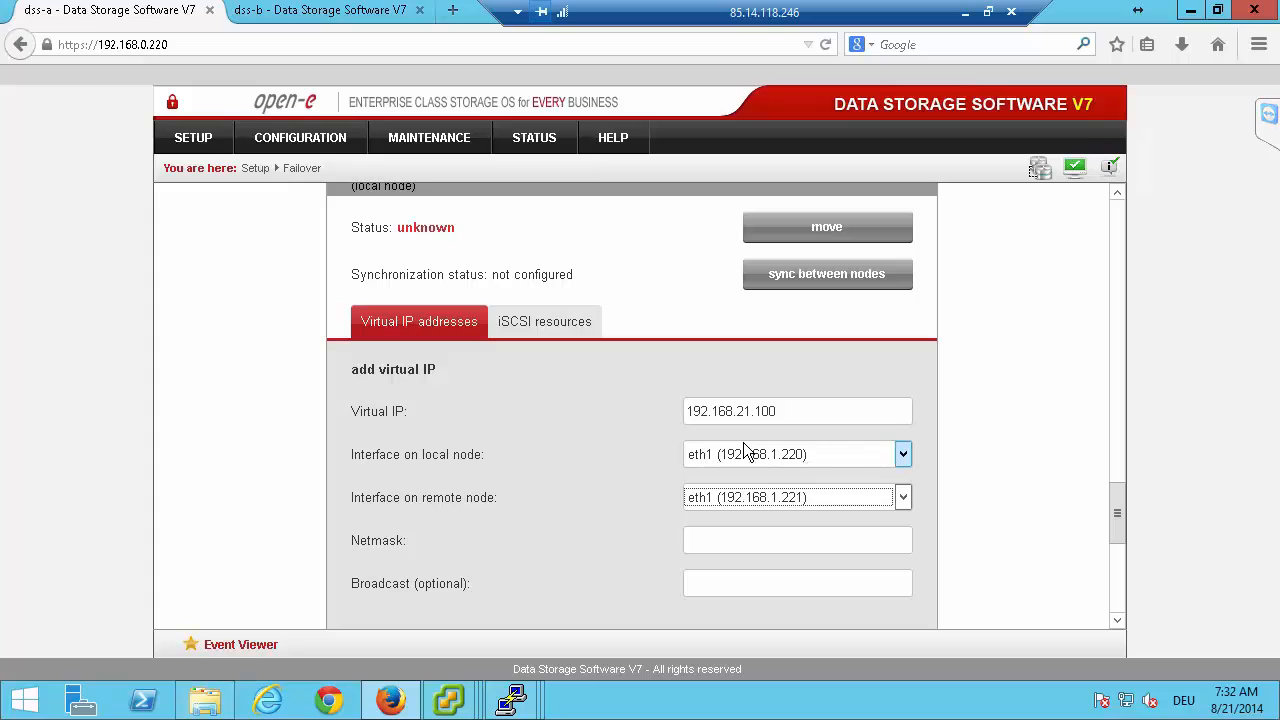
{"action": "type", "text": "255."}
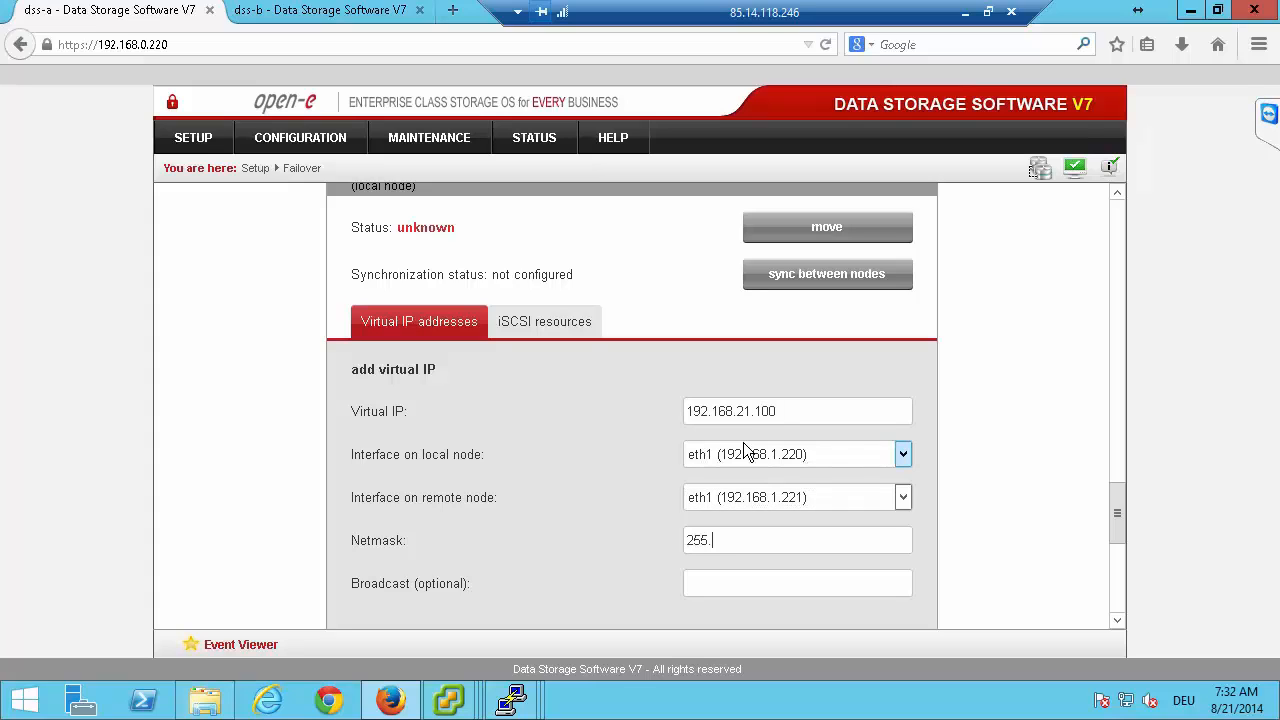
{"action": "type", "text": "255.255.0"}
{"action": "key", "text": "shift+Left"}
{"action": "key", "text": "shift+Left"}
{"action": "key", "text": "shift+Left"}
{"action": "key", "text": "shift+Left"}
{"action": "key", "text": "shift+Left"}
{"action": "key", "text": "shift+Left"}
{"action": "key", "text": "shift+Left"}
{"action": "key", "text": "shift+Left"}
{"action": "key", "text": "shift+Left"}
{"action": "key", "text": "shift+Left"}
{"action": "key", "text": "shift+Left"}
{"action": "key", "text": "shift+Left"}
{"action": "key", "text": "shift+Left"}
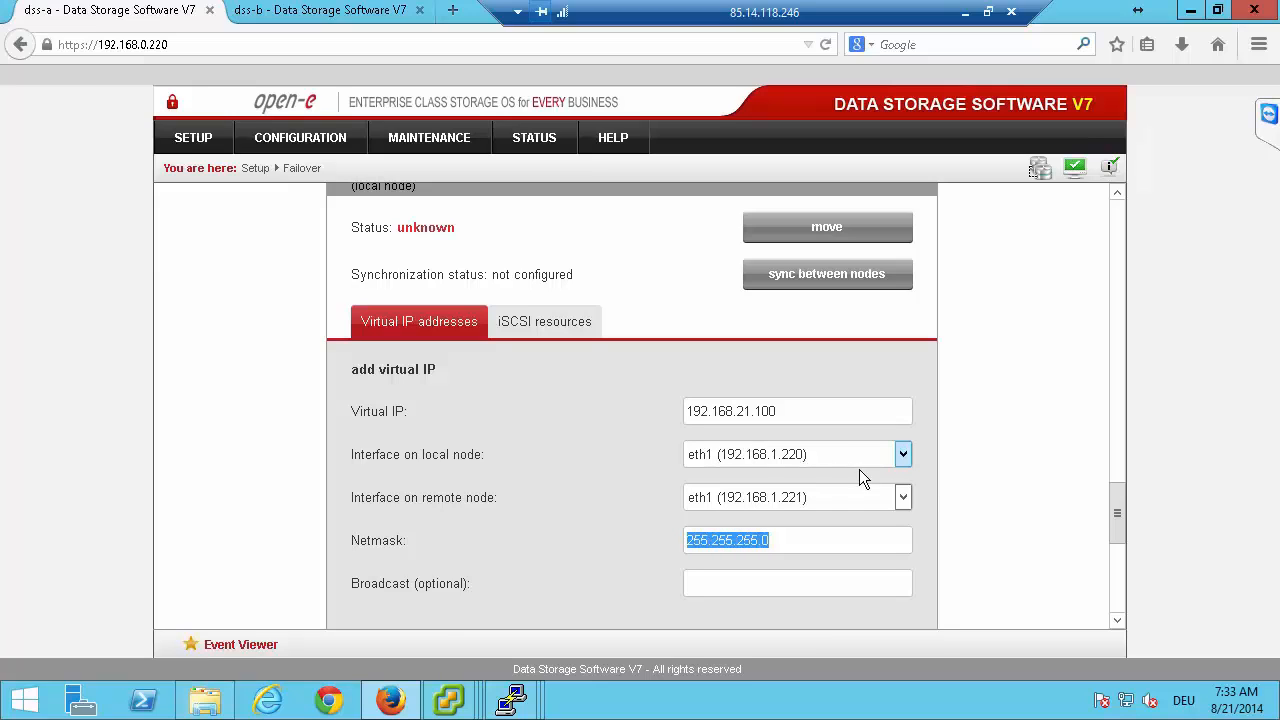
Submit the completed virtual IP form to add the address to the node-a resources pool.
{"action": "left_click", "coordinate": [996, 475]}
{"action": "scroll", "coordinate": [900, 520], "scroll_direction": "down", "scroll_amount": 2}
{"action": "left_click", "coordinate": [845, 566]}
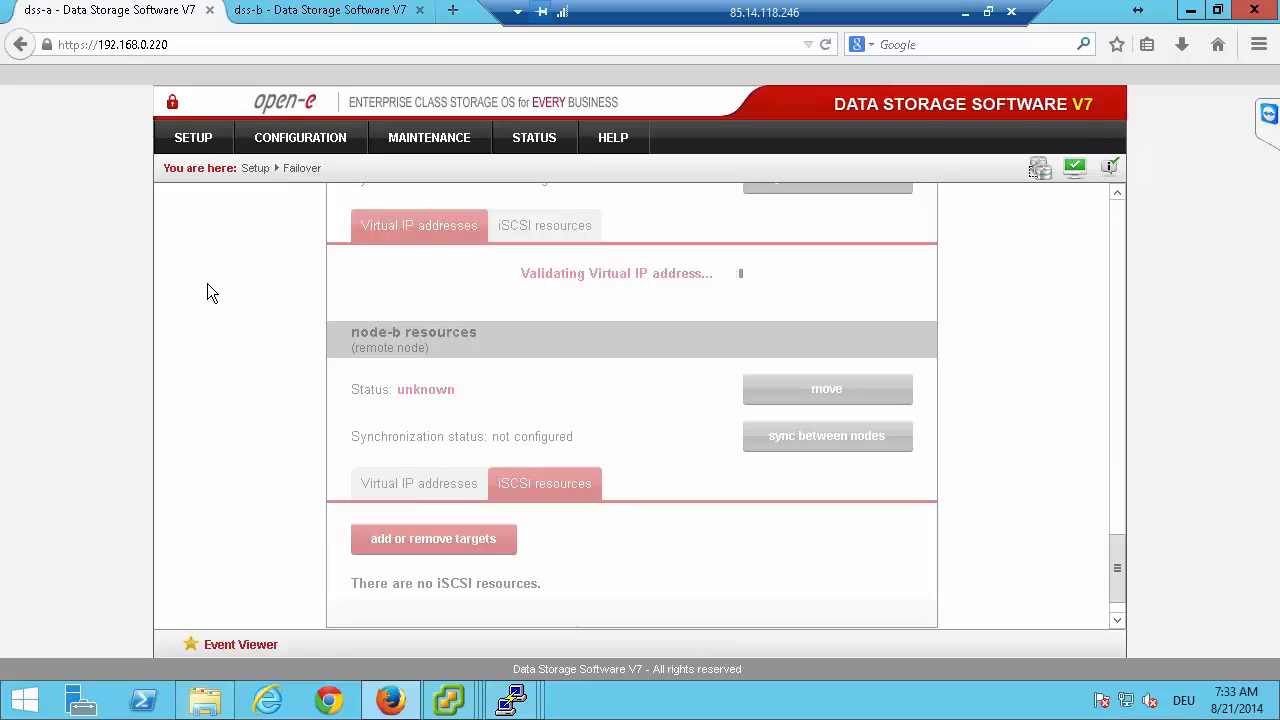
{"action": "scroll", "coordinate": [207, 283], "scroll_direction": "down", "scroll_amount": 1}
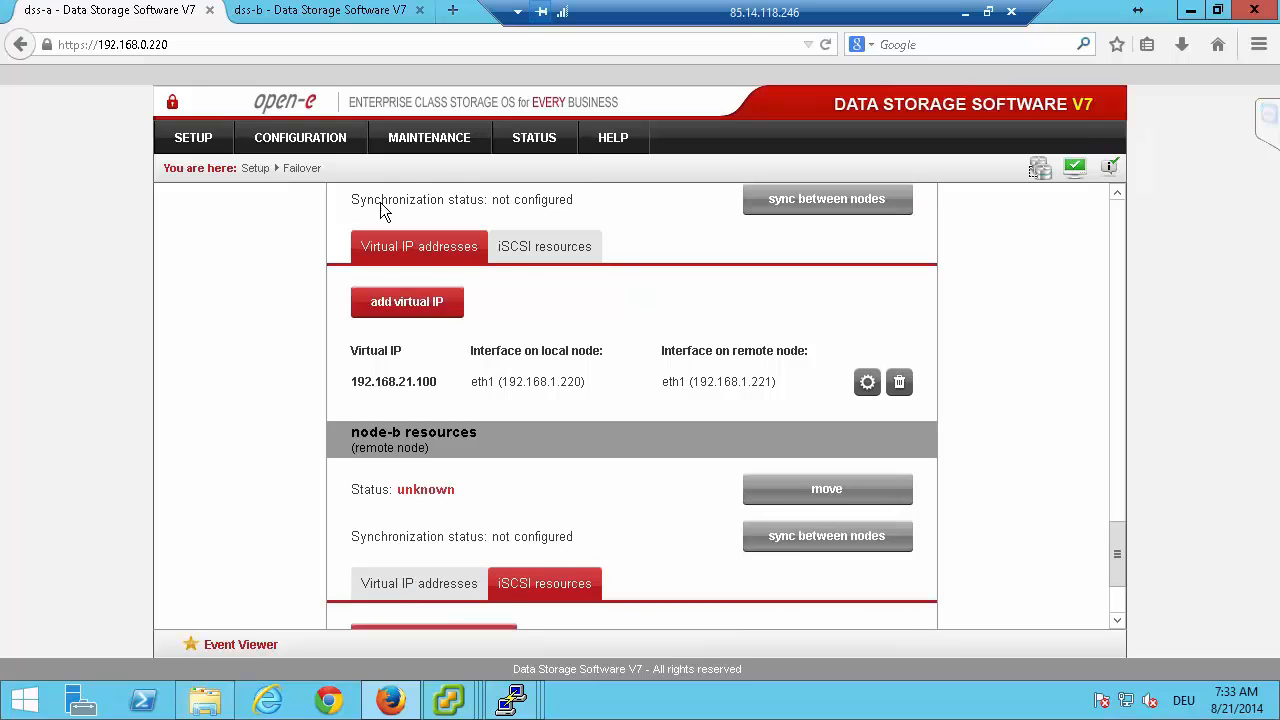
Add the iSCSI target iqn.2014-08:target0 to the cluster in the node-a resources and apply the change.
{"action": "left_click", "coordinate": [532, 246]}
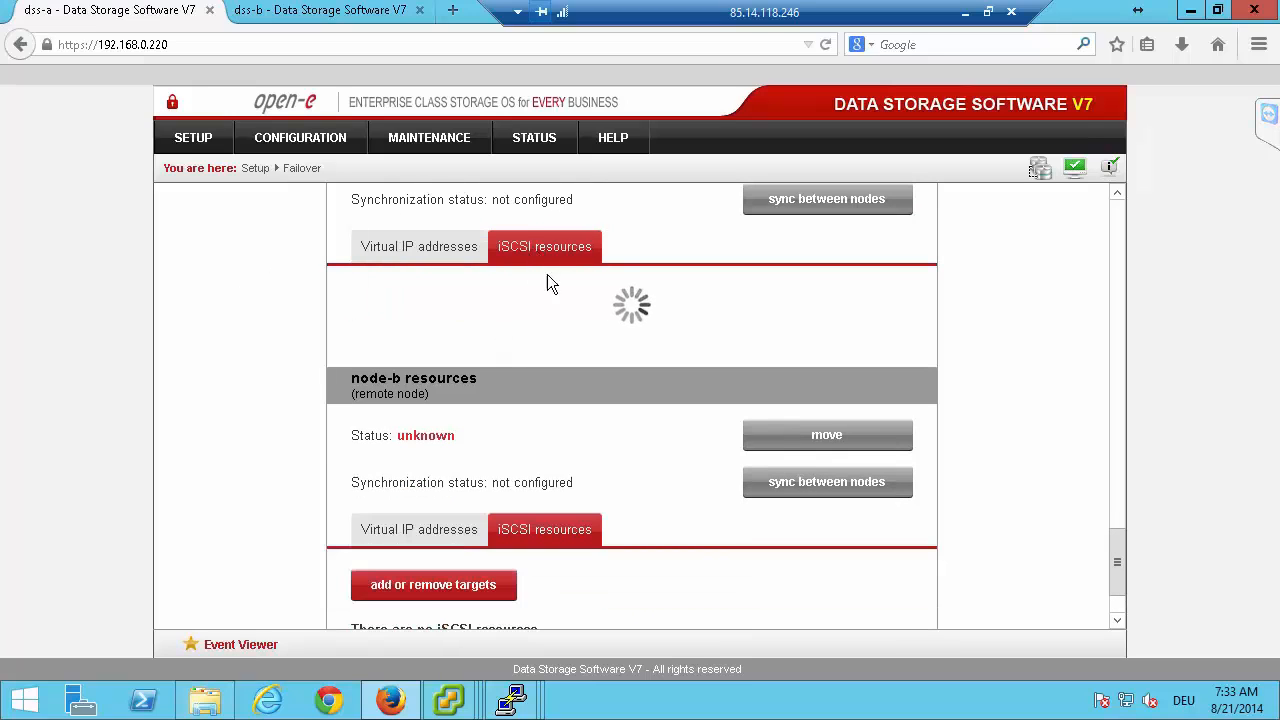
{"action": "left_click", "coordinate": [447, 308]}
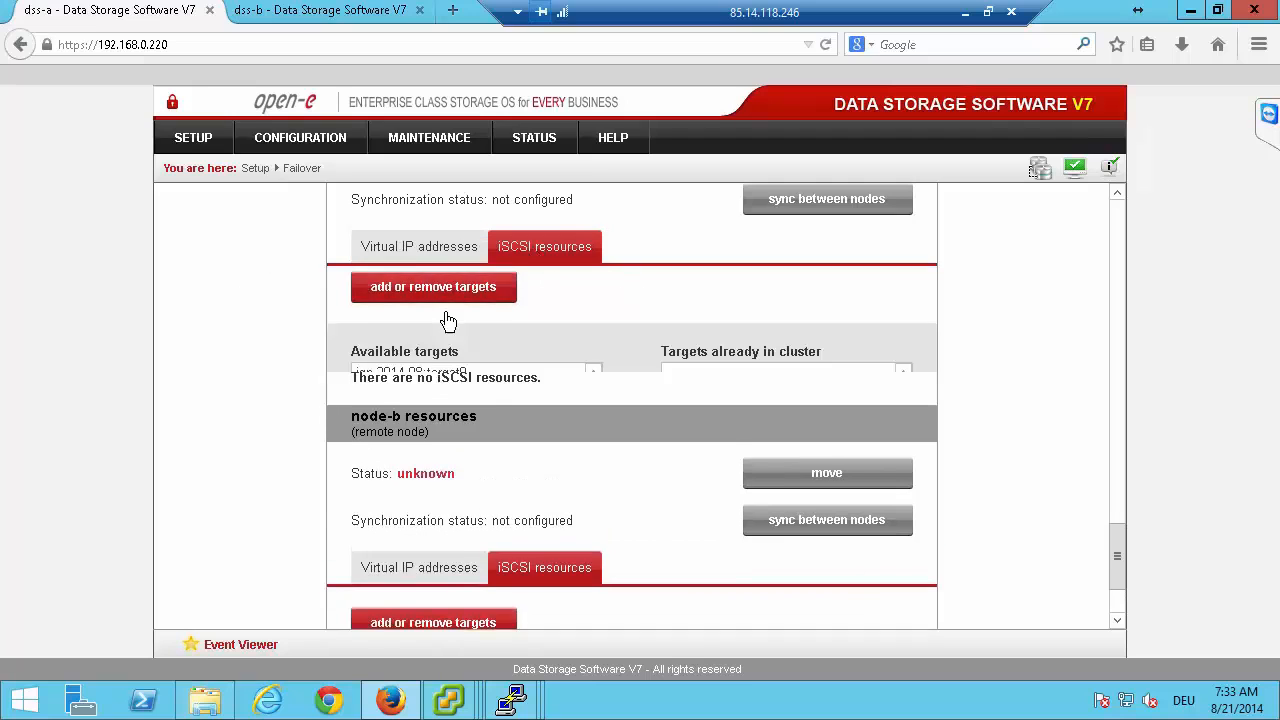
{"action": "left_click", "coordinate": [447, 316]}
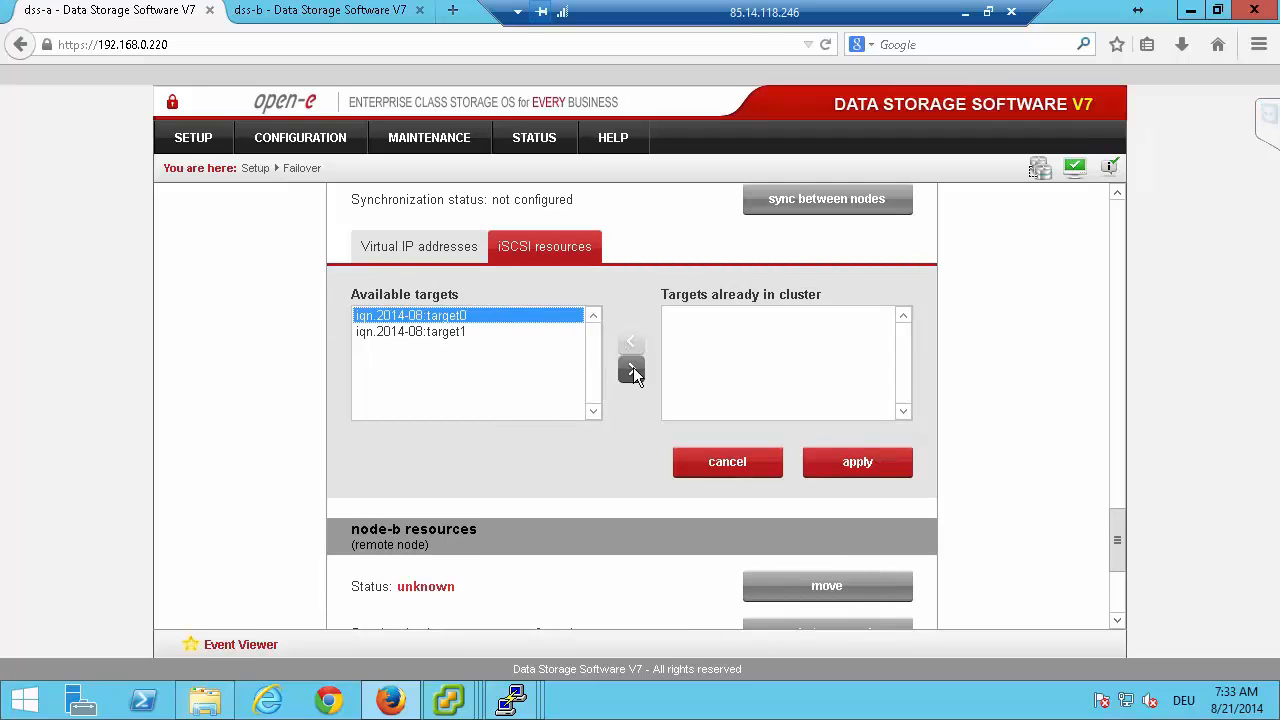
{"action": "left_click", "coordinate": [633, 369]}
{"action": "left_click", "coordinate": [866, 470]}
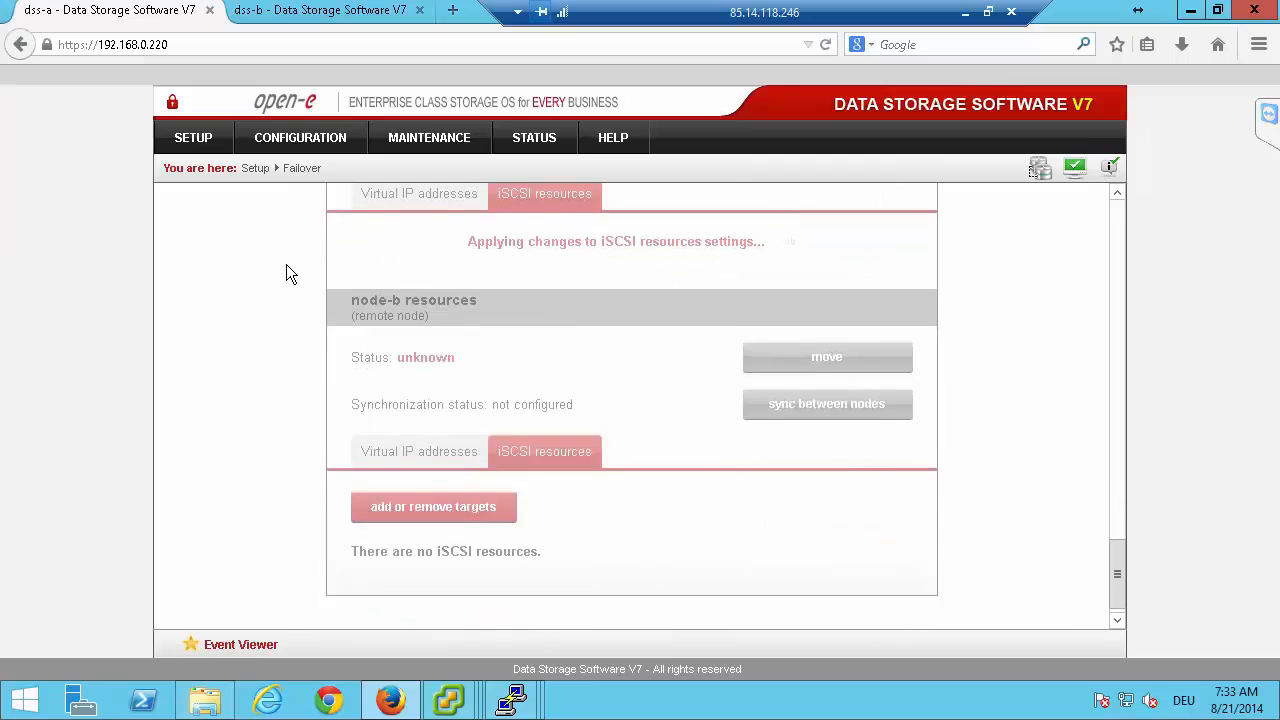
Review the node-a resource status and its virtual IP addresses, and bring the node-b resources into view.
{"action": "scroll", "coordinate": [285, 264], "scroll_direction": "up", "scroll_amount": 4}
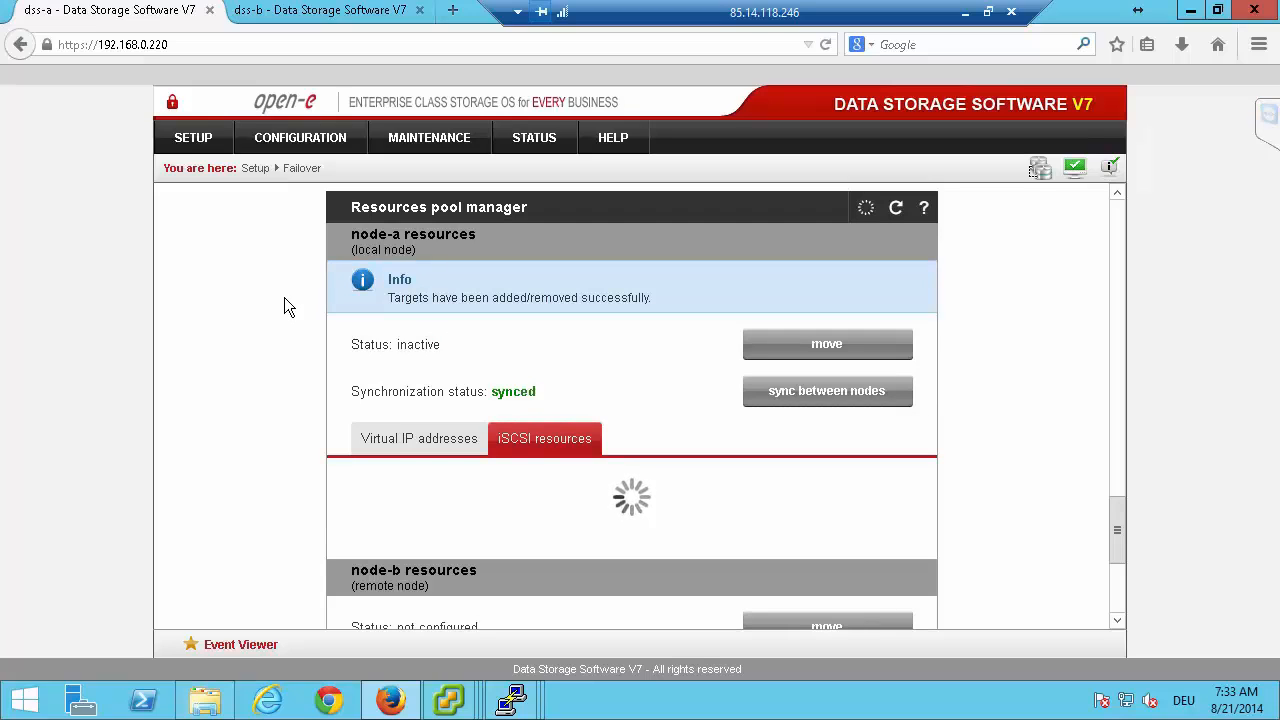
{"action": "left_click", "coordinate": [396, 433]}
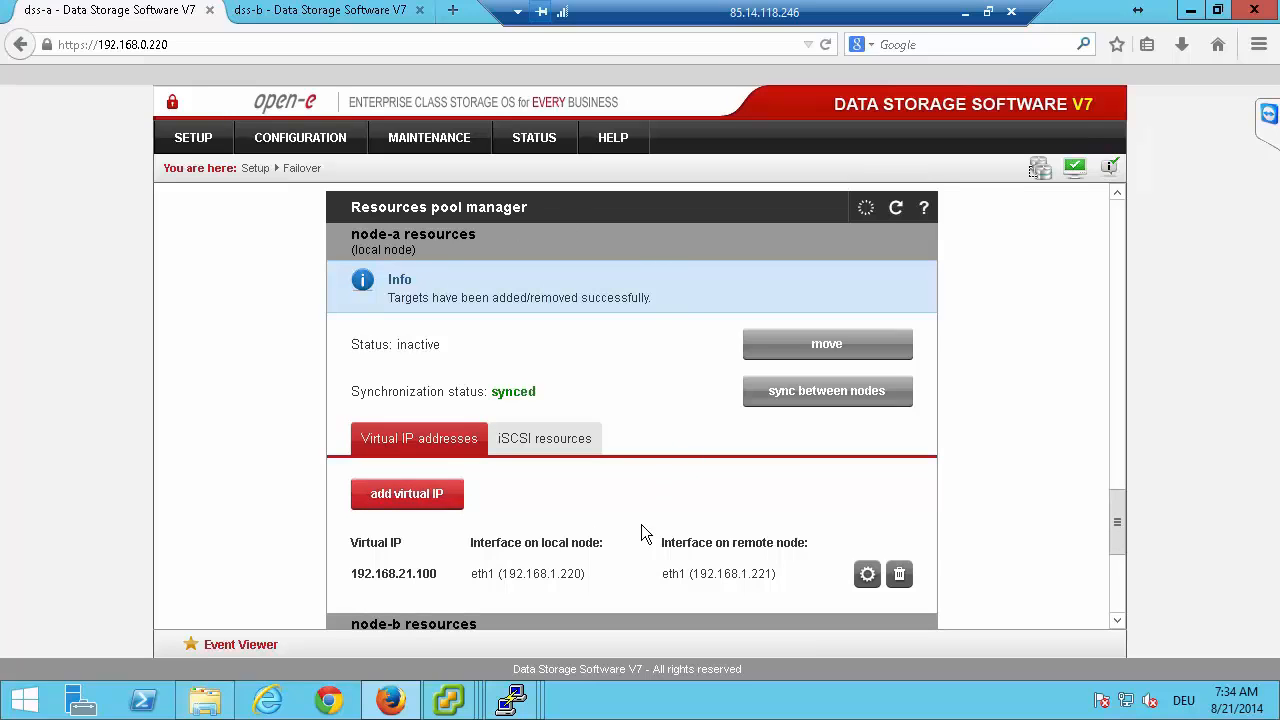
{"action": "scroll", "coordinate": [620, 485], "scroll_direction": "down", "scroll_amount": 2}
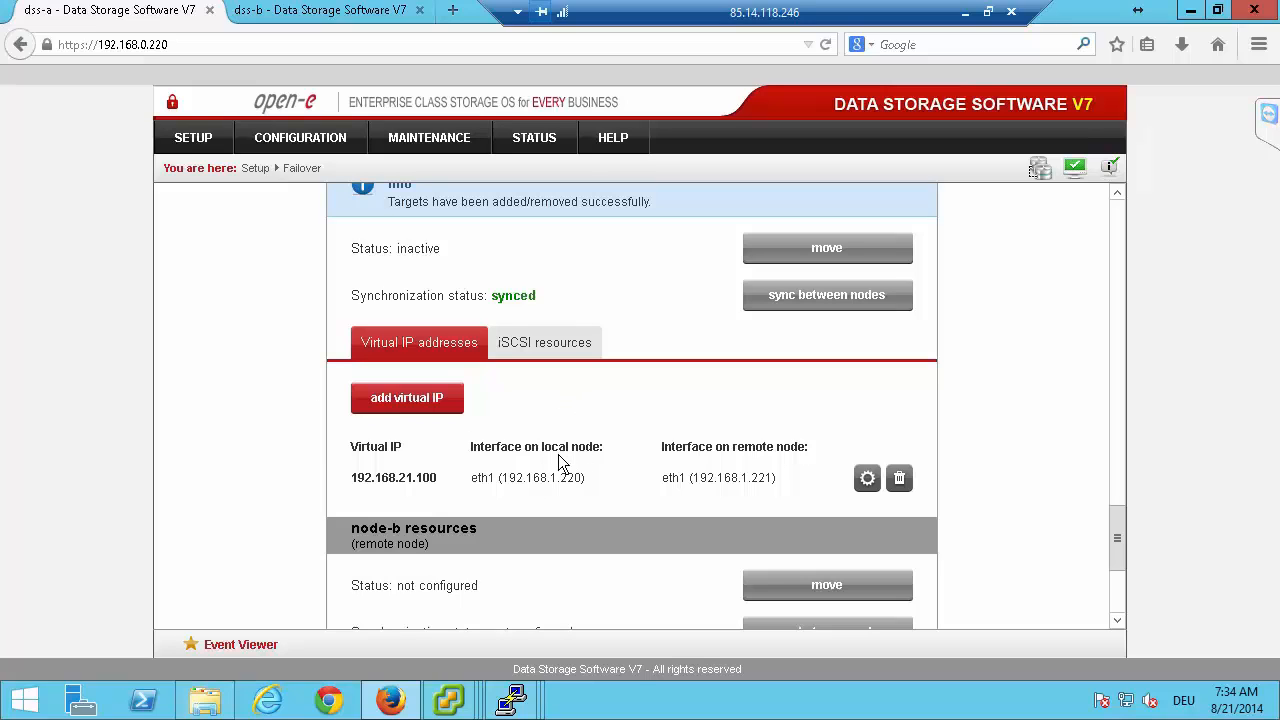
{"action": "scroll", "coordinate": [567, 431], "scroll_direction": "down", "scroll_amount": 4}
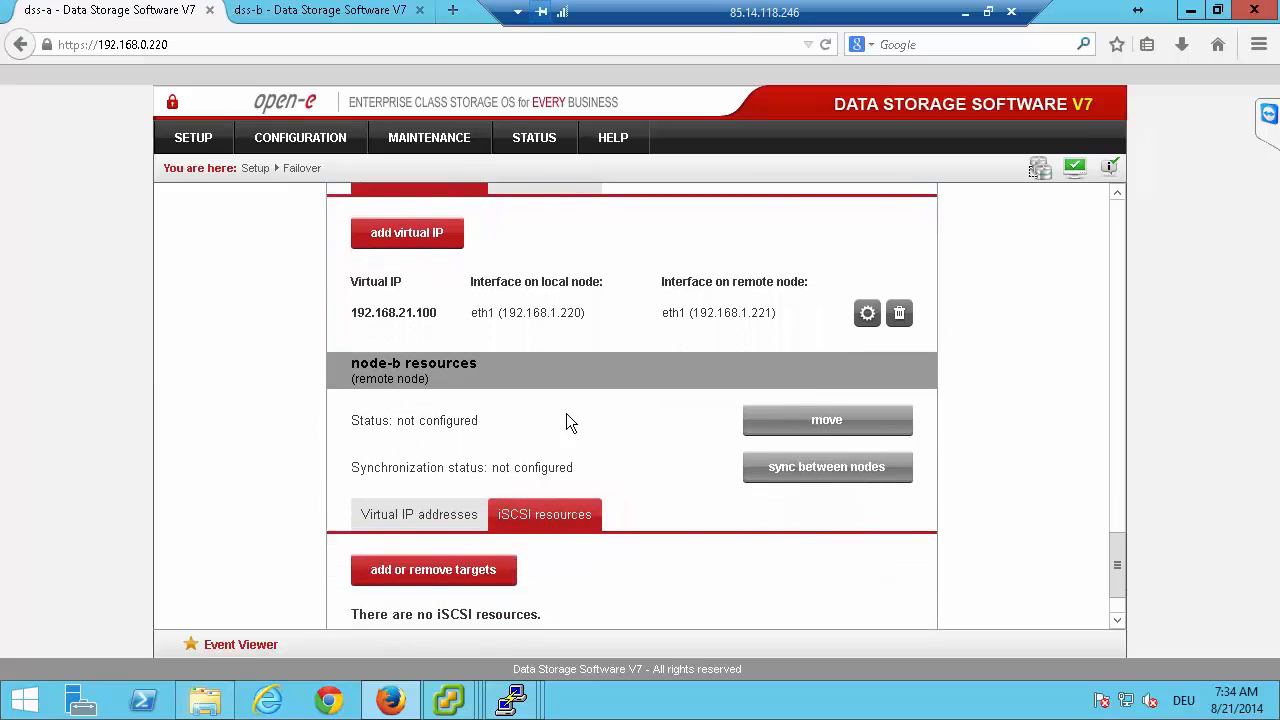
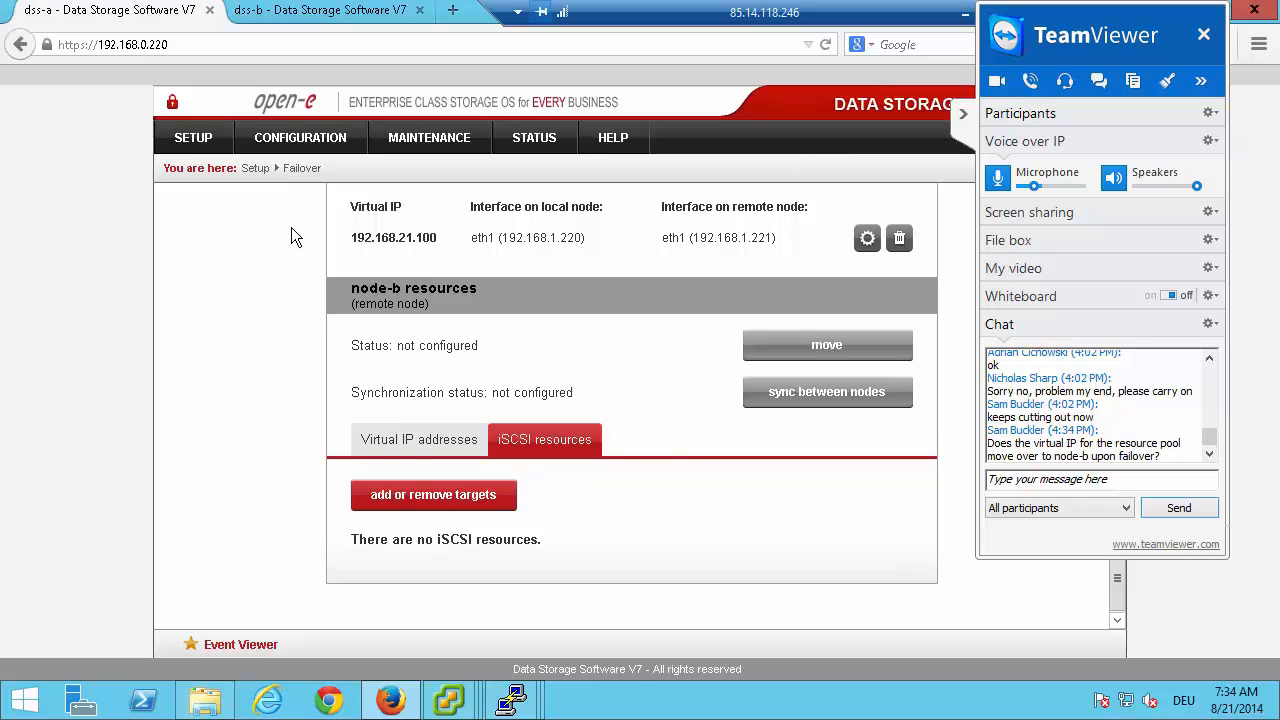
Add the iSCSI target iqn.2014-08:target1 to the cluster in the node-b resources and apply the change.
{"action": "scroll", "coordinate": [291, 235], "scroll_direction": "up", "scroll_amount": 4}
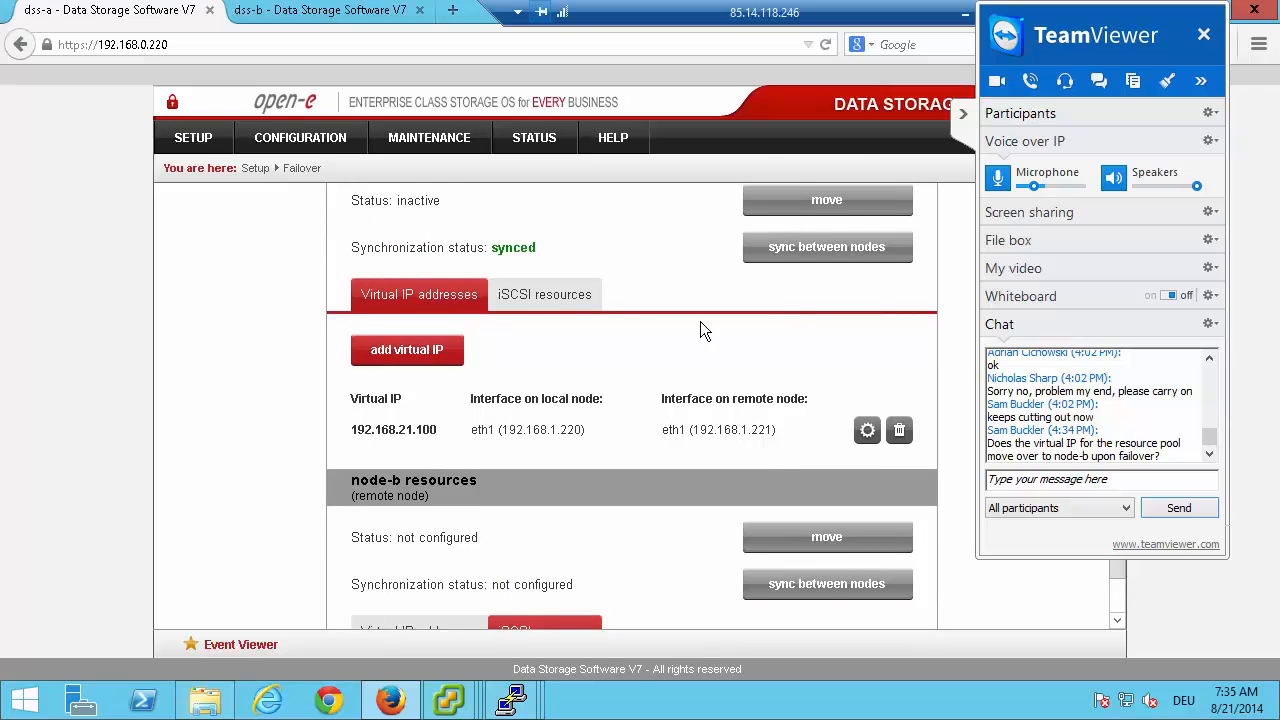
{"action": "scroll", "coordinate": [720, 316], "scroll_direction": "up", "scroll_amount": 2}
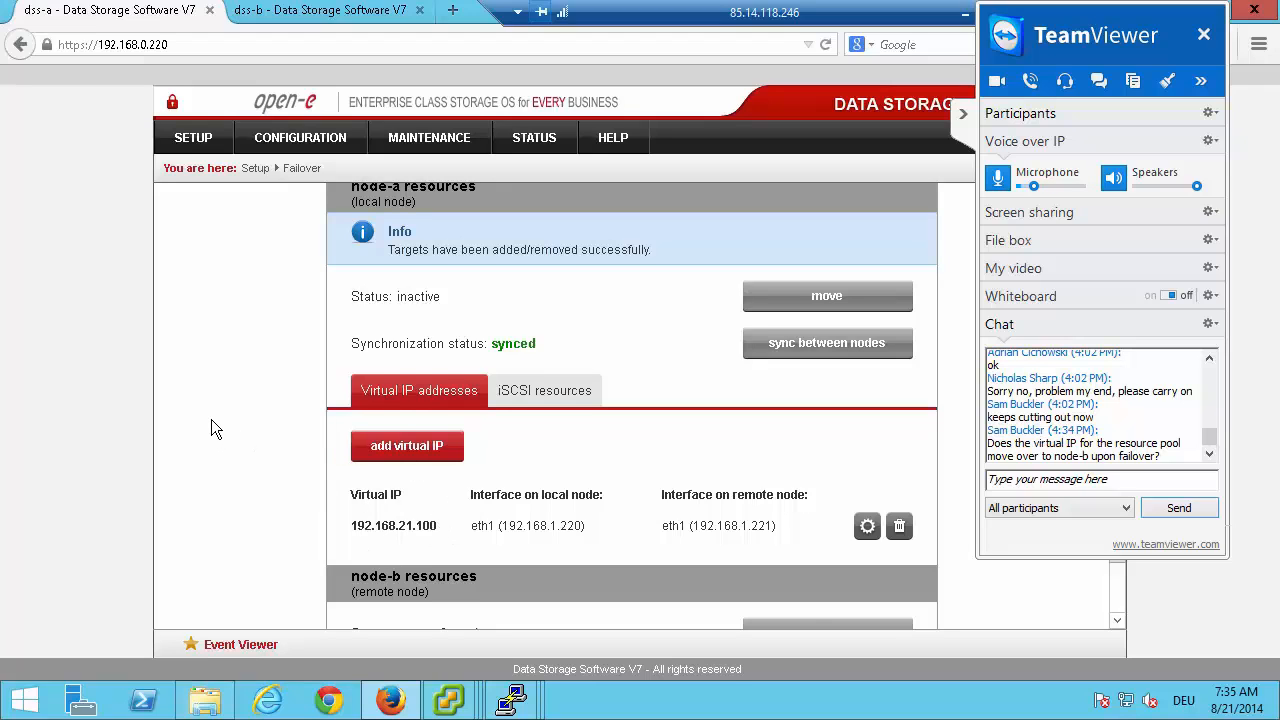
{"action": "scroll", "coordinate": [215, 418], "scroll_direction": "down", "scroll_amount": 4}
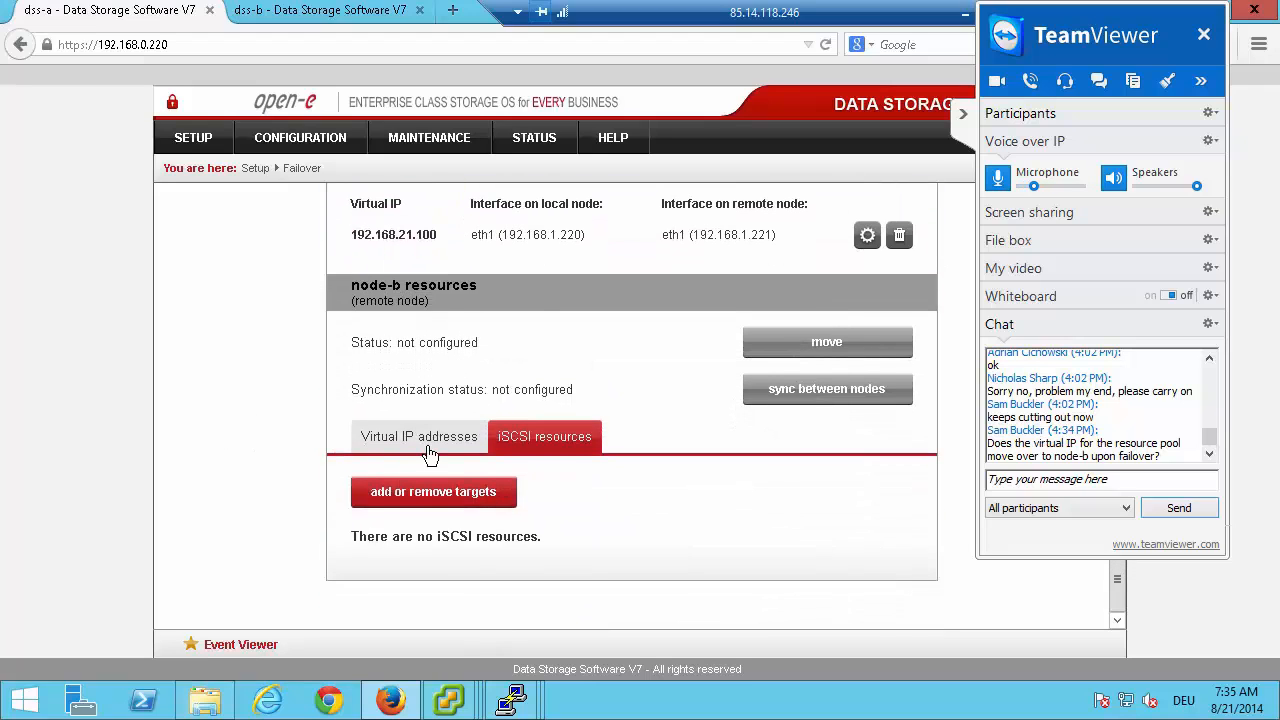
{"action": "left_click", "coordinate": [451, 491]}
{"action": "scroll", "coordinate": [430, 460], "scroll_direction": "down", "scroll_amount": 2}
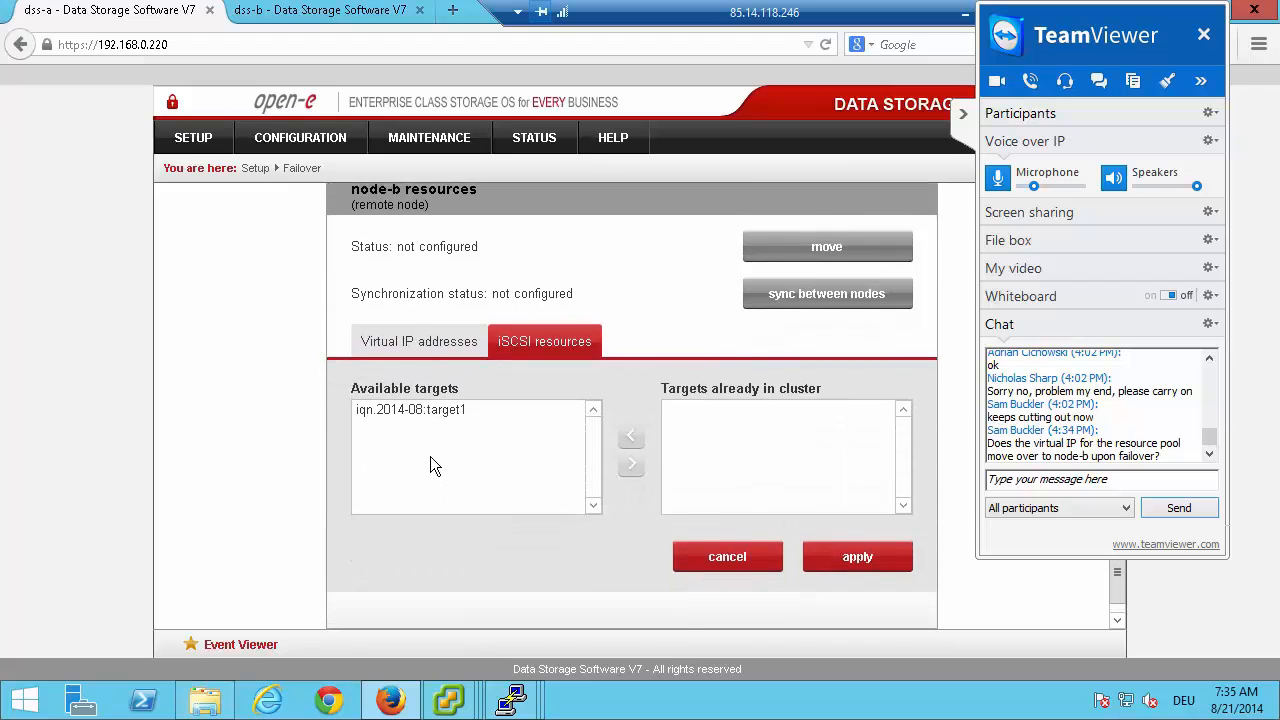
{"action": "left_click", "coordinate": [535, 409]}
{"action": "left_click", "coordinate": [632, 461]}
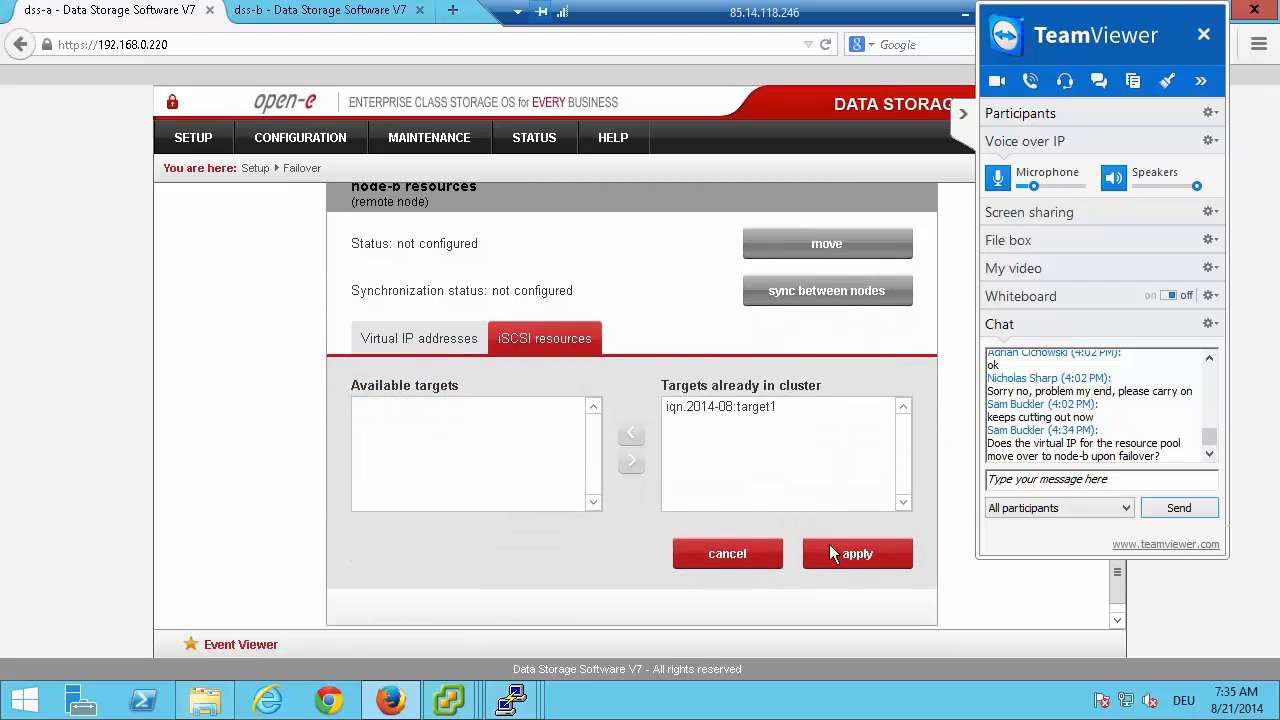
{"action": "left_click", "coordinate": [874, 556]}
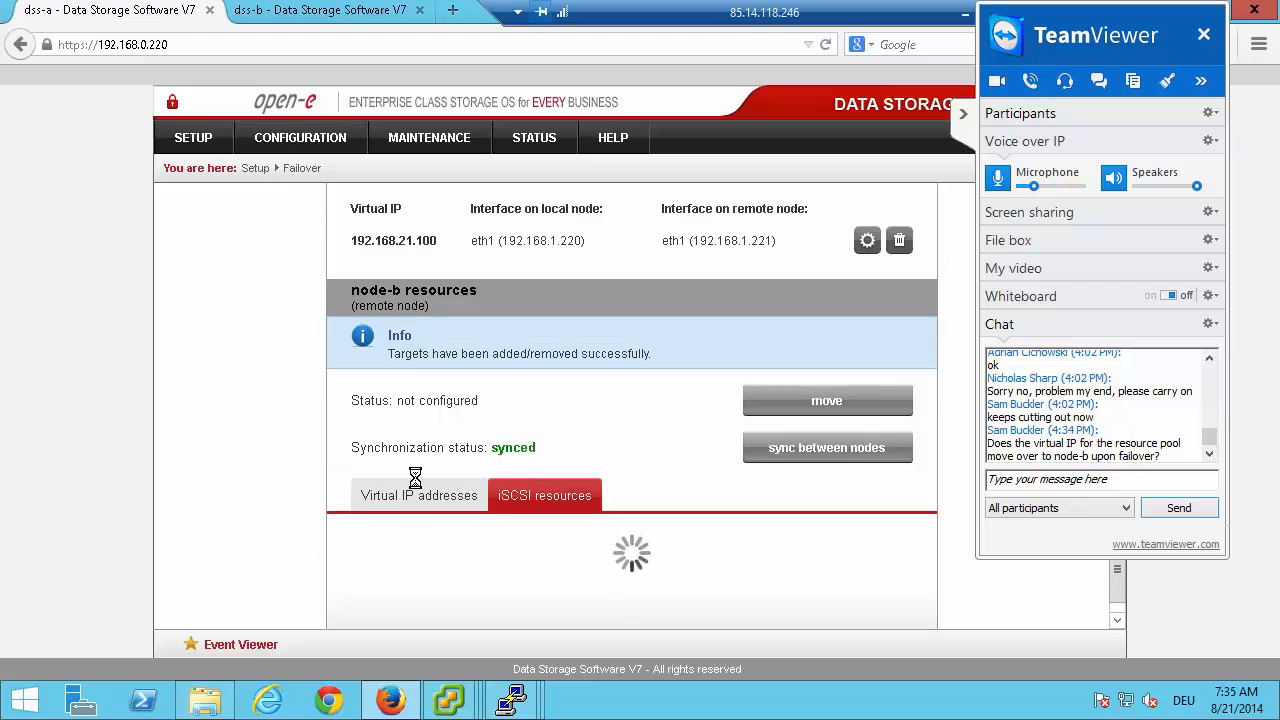
Start a new virtual IP for the node-b resources and set its netmask to 255.255.255.0.
{"action": "scroll", "coordinate": [437, 478], "scroll_direction": "down", "scroll_amount": 2}
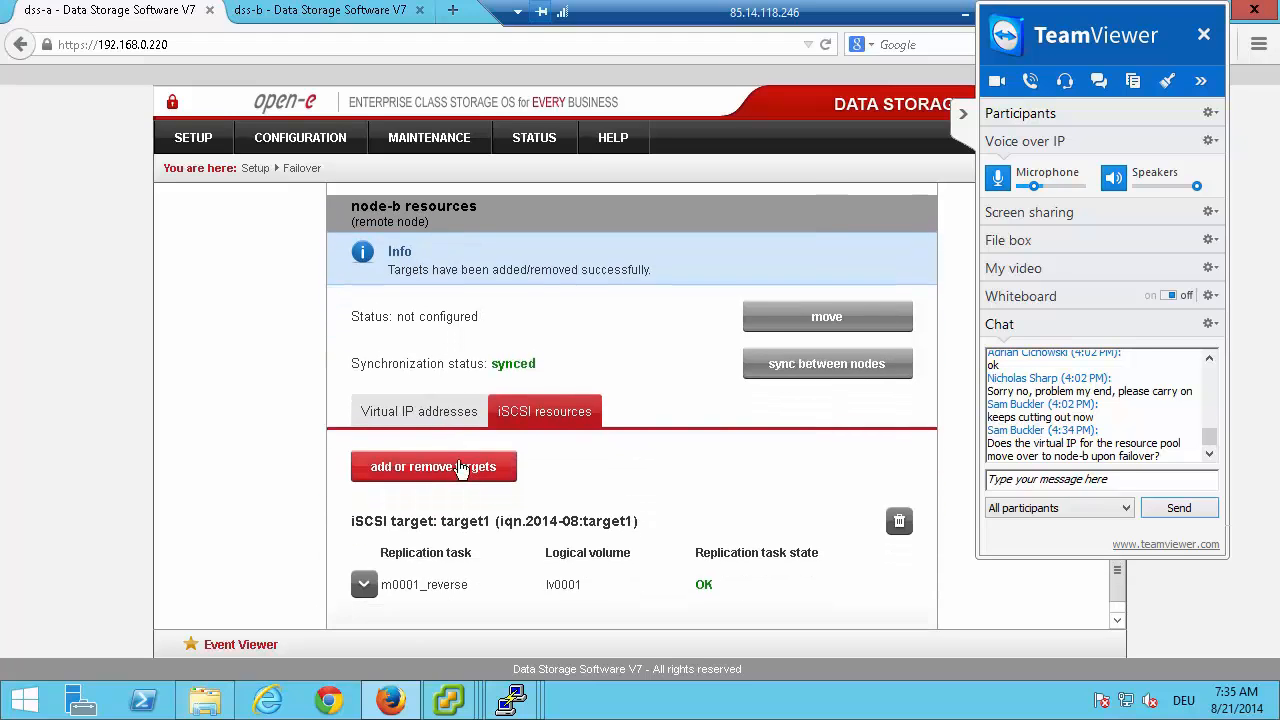
{"action": "left_click", "coordinate": [444, 401]}
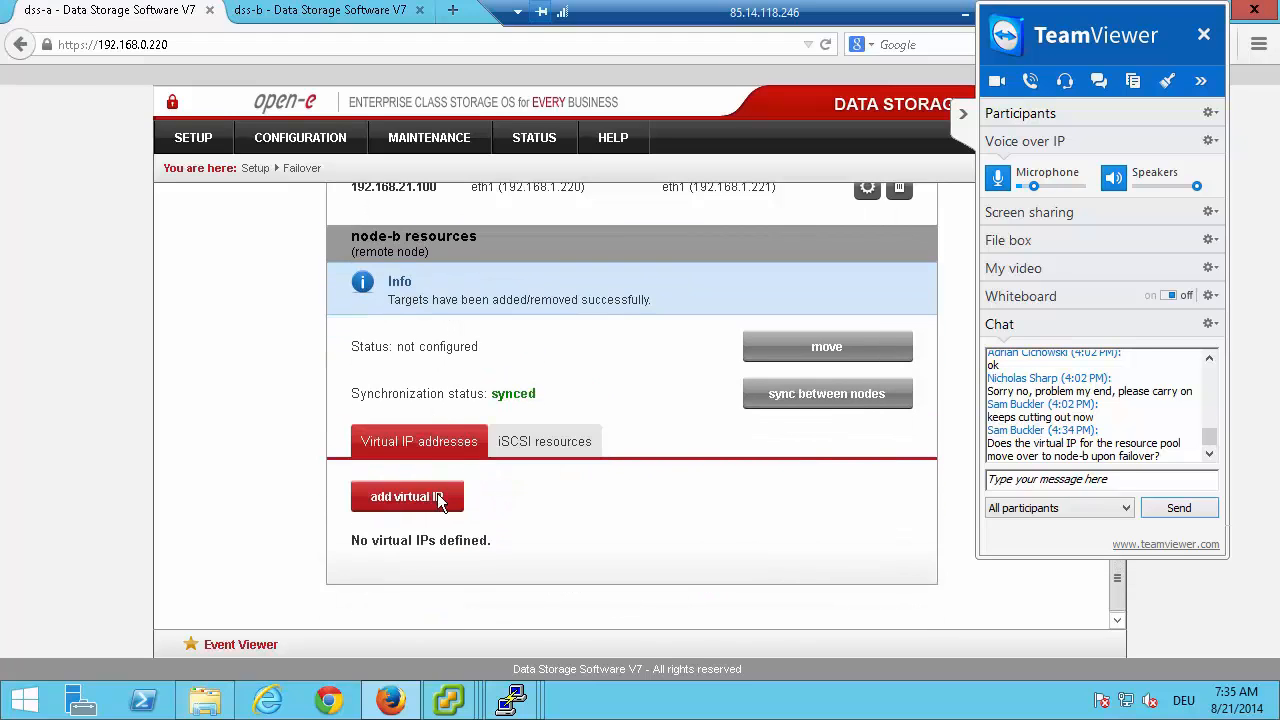
{"action": "left_click", "coordinate": [425, 495]}
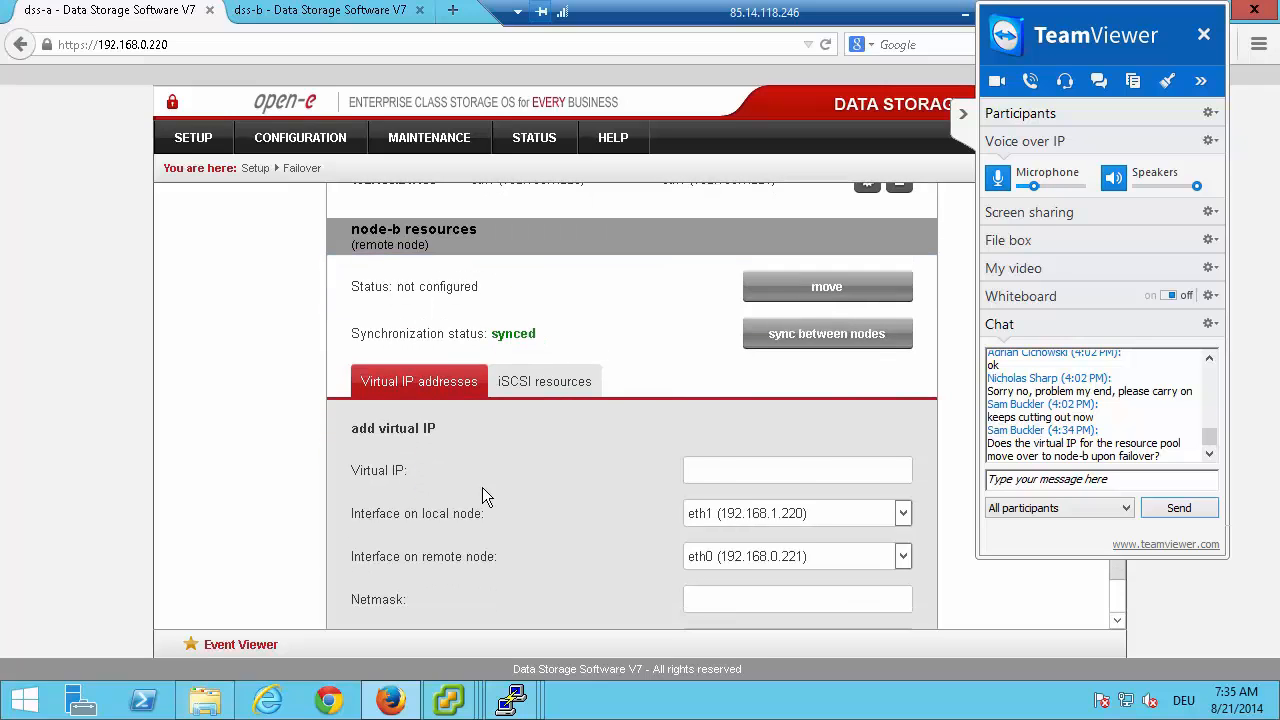
{"action": "scroll", "coordinate": [482, 497], "scroll_direction": "down", "scroll_amount": 2}
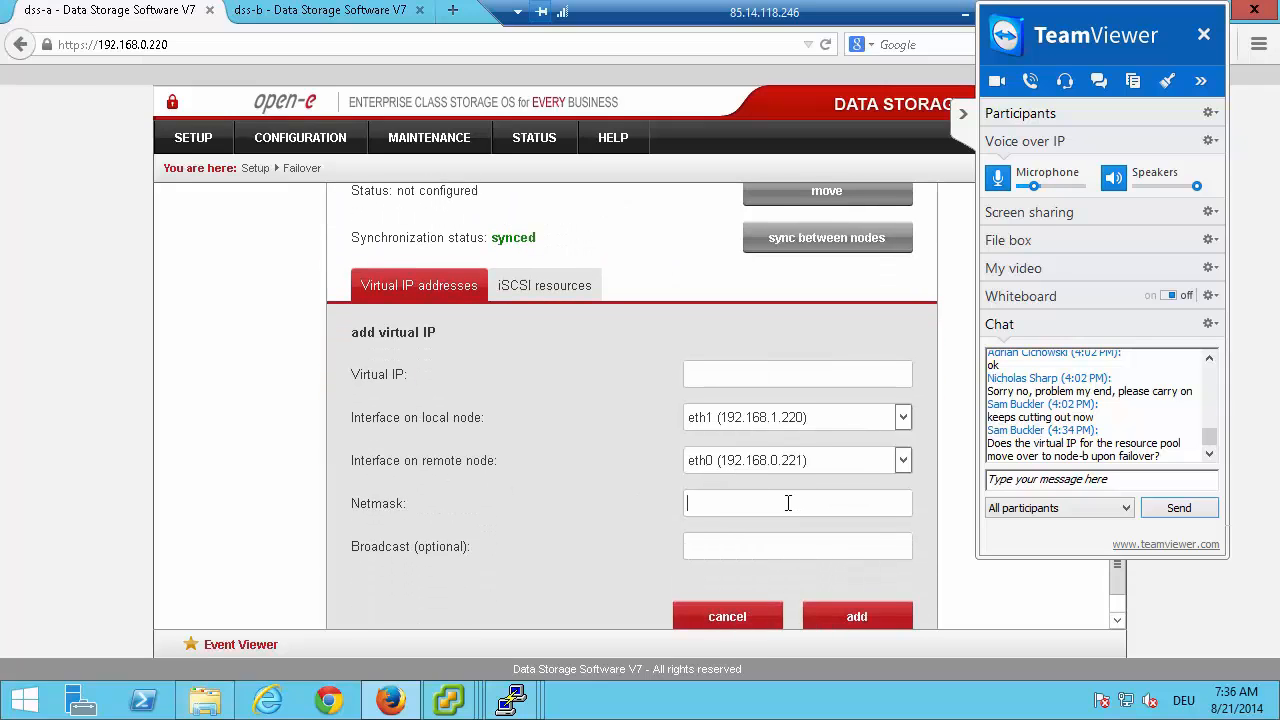
{"action": "type", "text": "255.255.12"}
{"action": "key", "text": "BackSpace"}
{"action": "key", "text": "BackSpace"}
{"action": "type", "text": "255.0"}
Set the node-b virtual IP to 192.168.31.100 and add it to the resources pool.
{"action": "type", "text": "192.168.31.100"}
{"action": "left_click", "coordinate": [858, 617]}
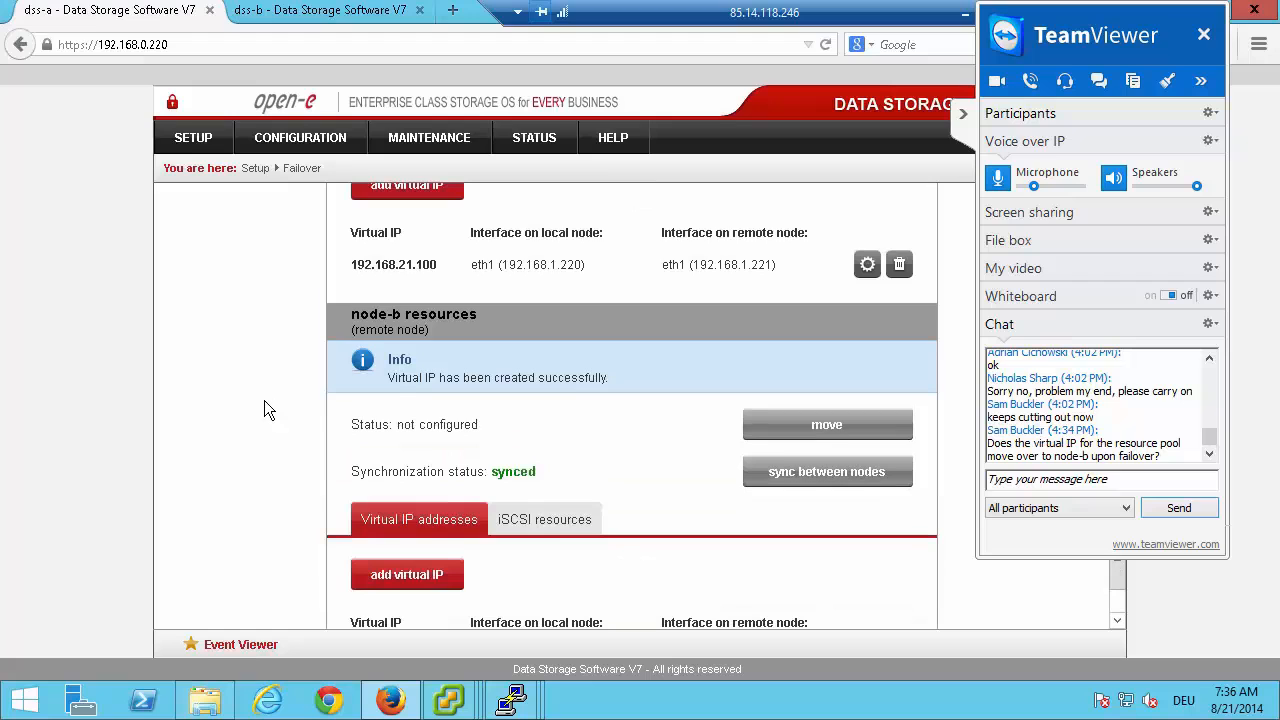
Switch to the waiting VMware vSphere Client login and connect to host 192.168.0.101, ignoring the certificate warning and dismissing the evaluation notice.
{"action": "scroll", "coordinate": [264, 400], "scroll_direction": "up", "scroll_amount": 10}
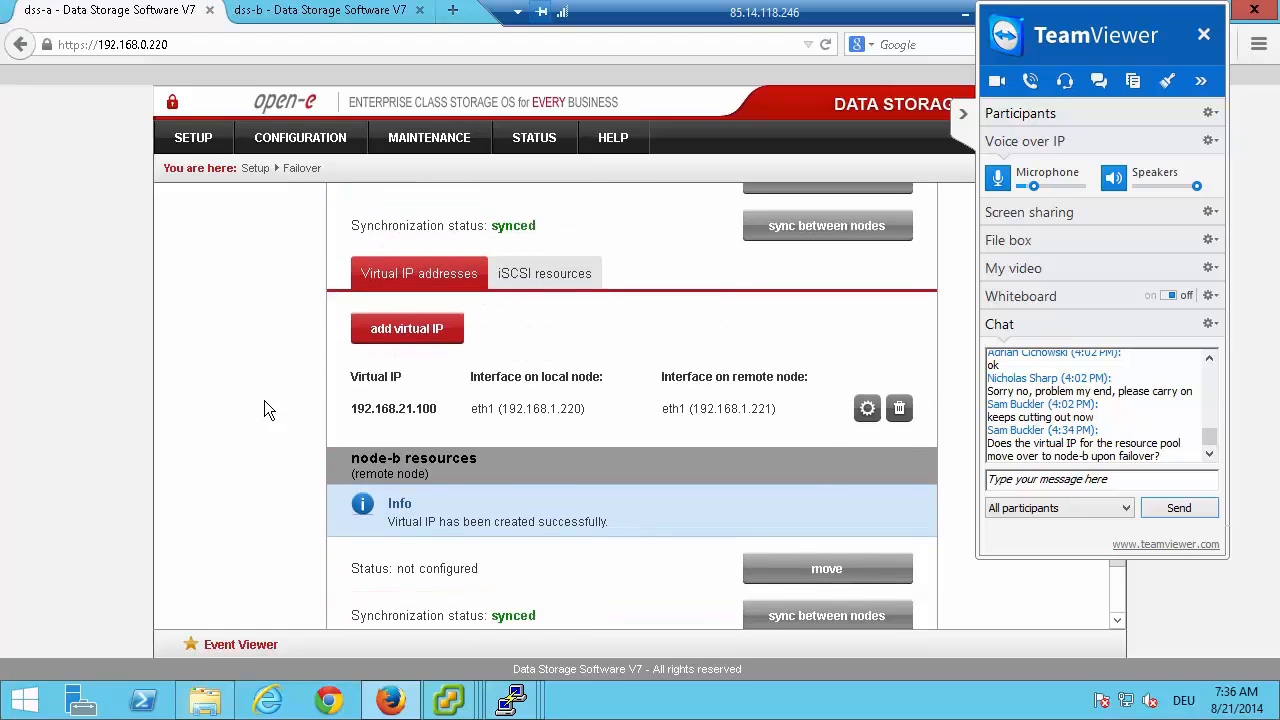
{"action": "scroll", "coordinate": [259, 402], "scroll_direction": "up", "scroll_amount": 5}
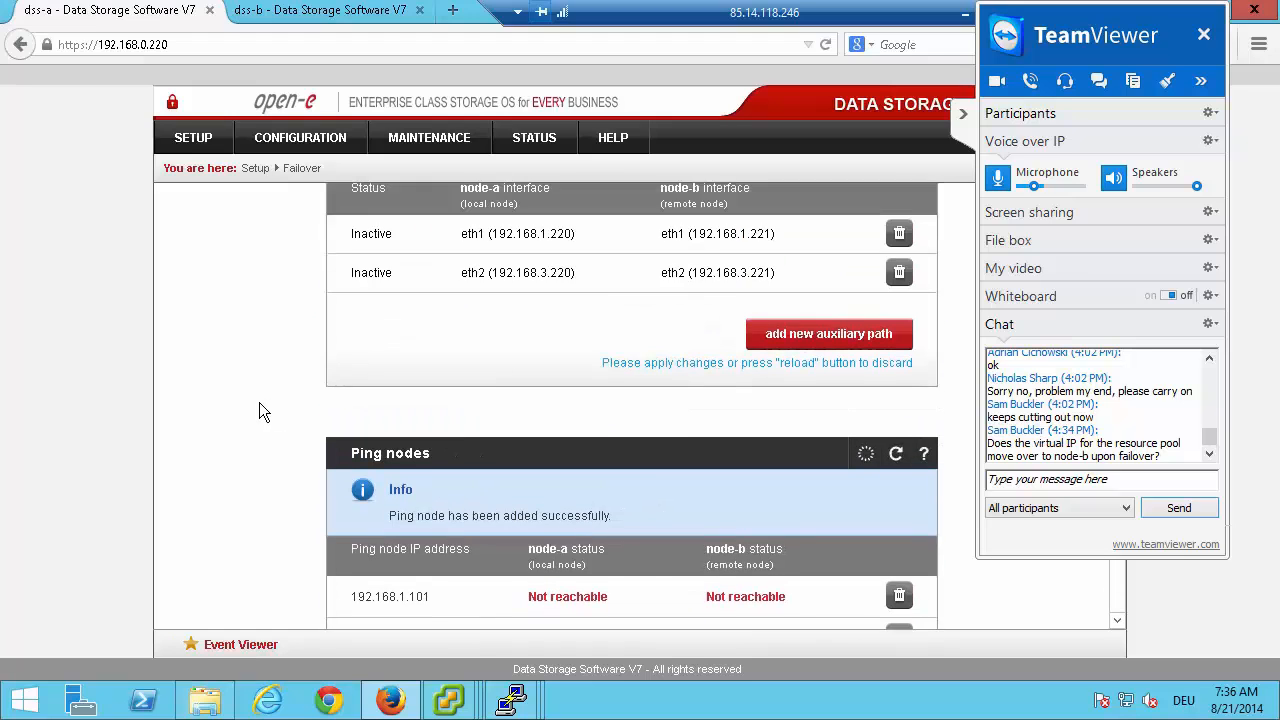
{"action": "scroll", "coordinate": [259, 402], "scroll_direction": "down", "scroll_amount": 2}
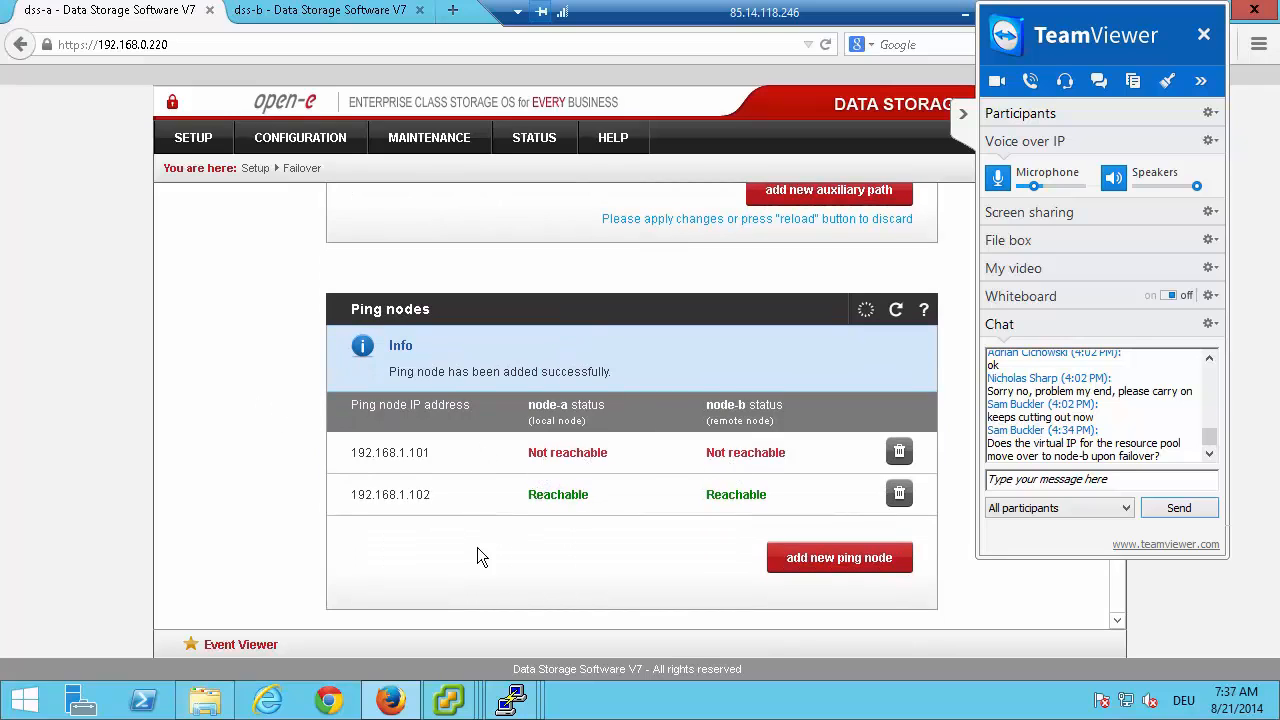
{"action": "mouse_move", "coordinate": [449, 703]}
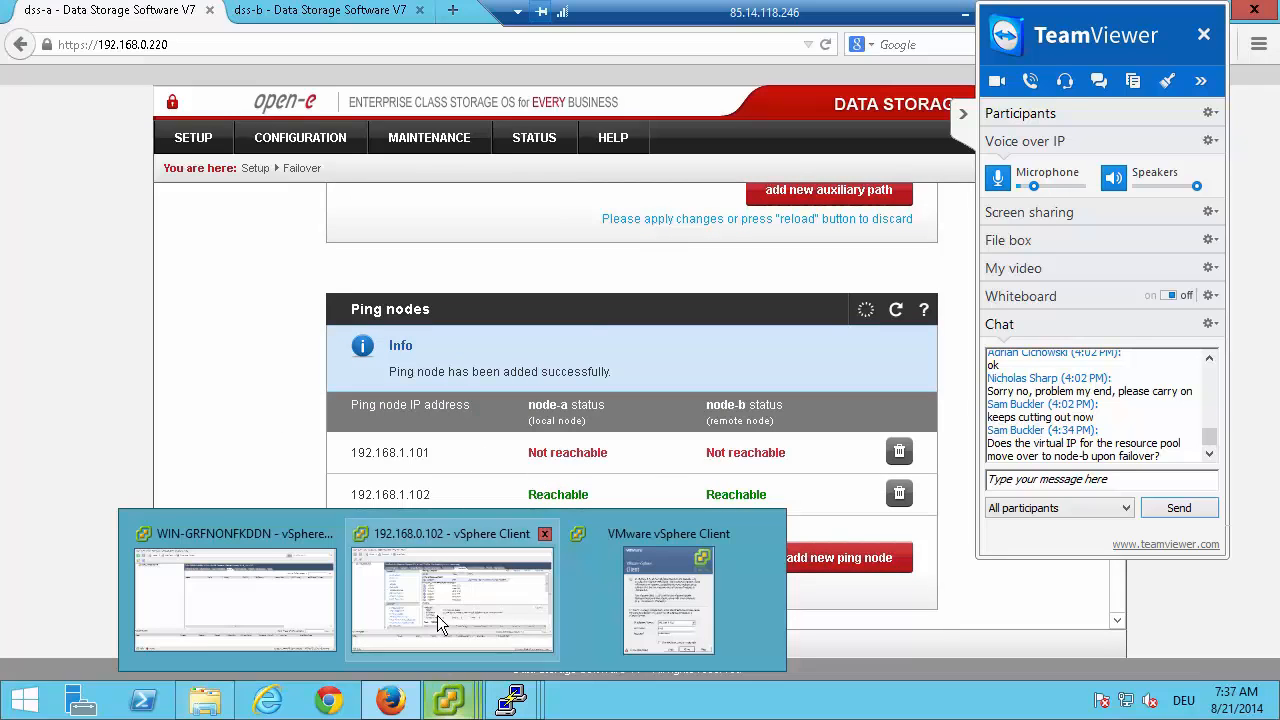
{"action": "left_click", "coordinate": [665, 602]}
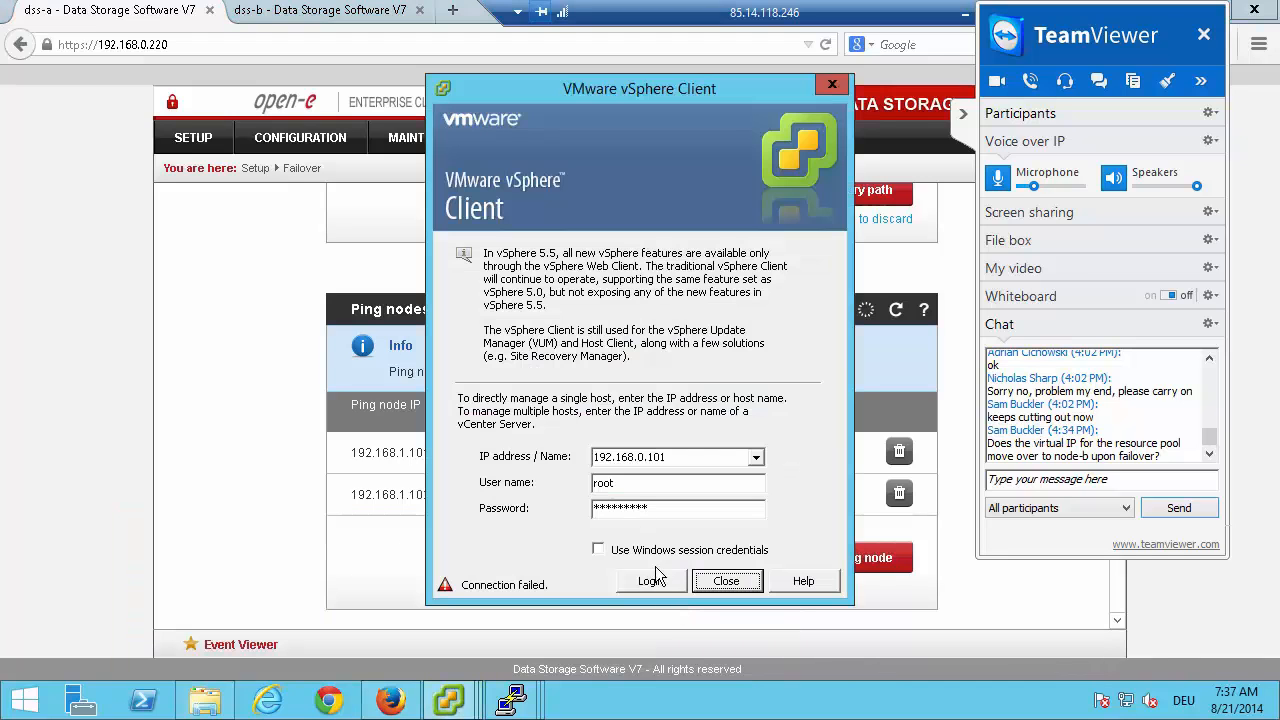
{"action": "left_click", "coordinate": [649, 580]}
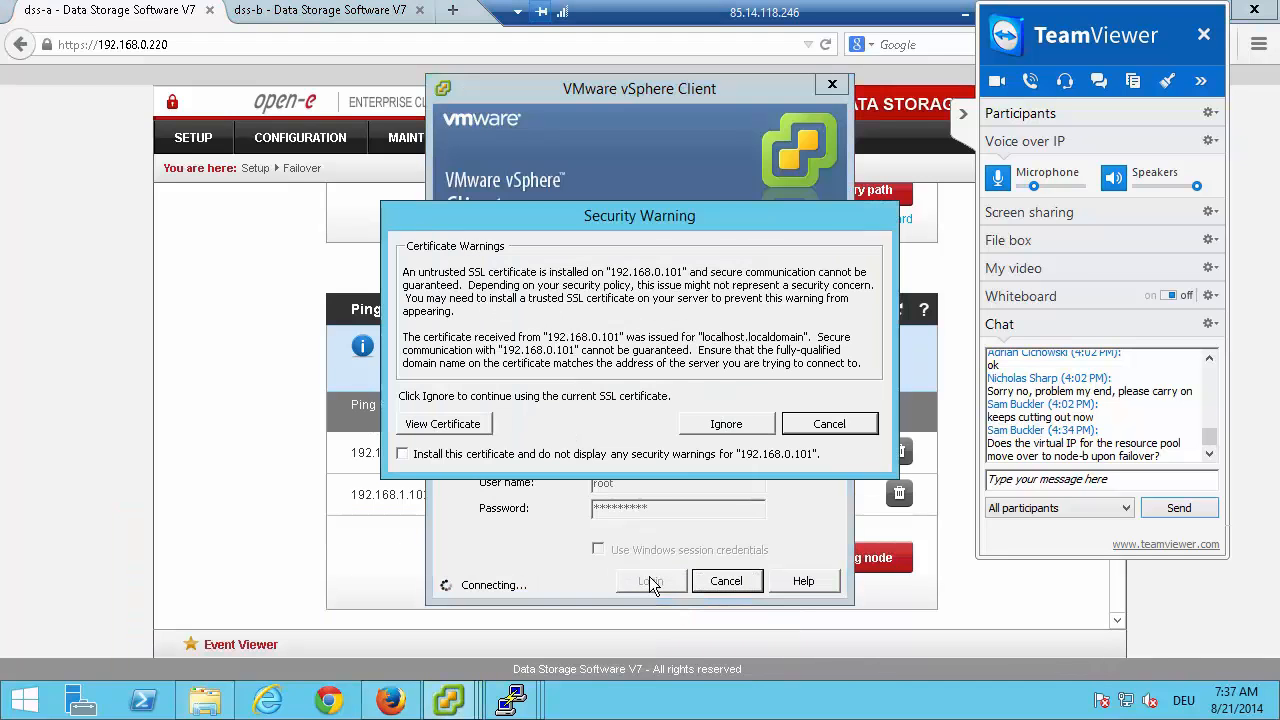
{"action": "left_click", "coordinate": [703, 425]}
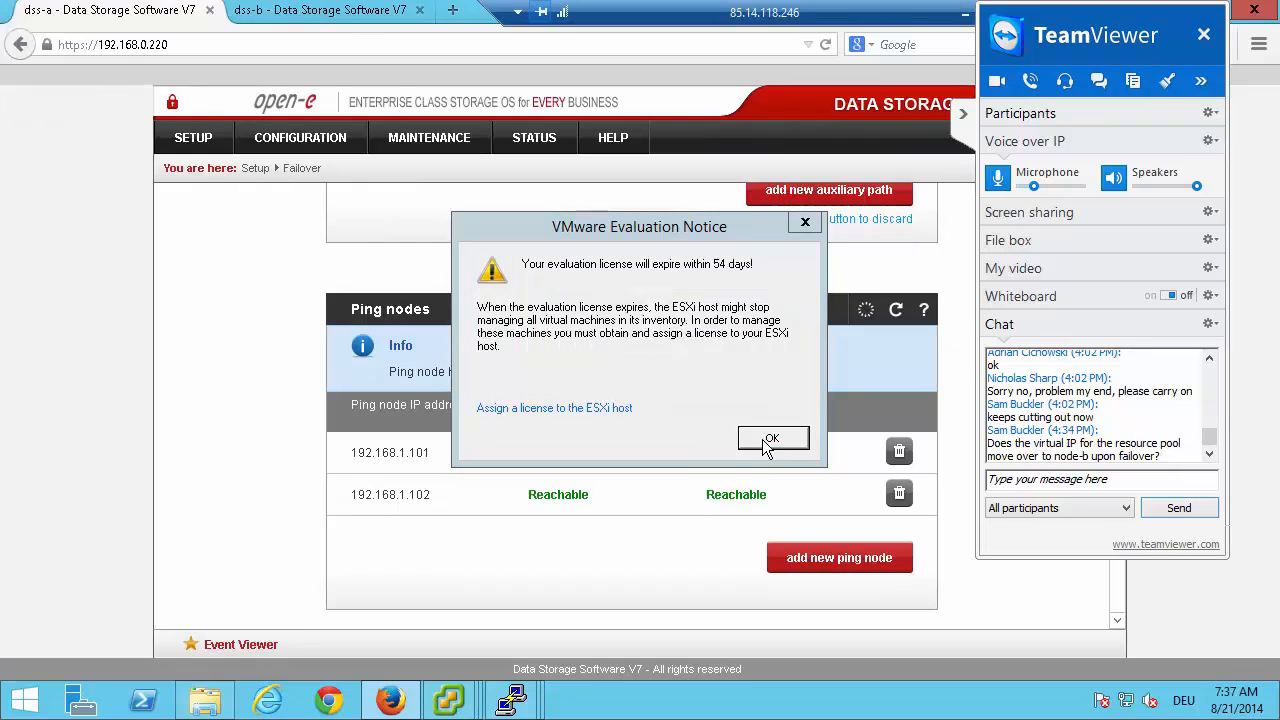
{"action": "left_click", "coordinate": [766, 440]}
Return to the dss-a failover page and examine the cluster status, the auxiliary paths and the reachability of the ping nodes.
{"action": "key", "text": "alt+Tab"}
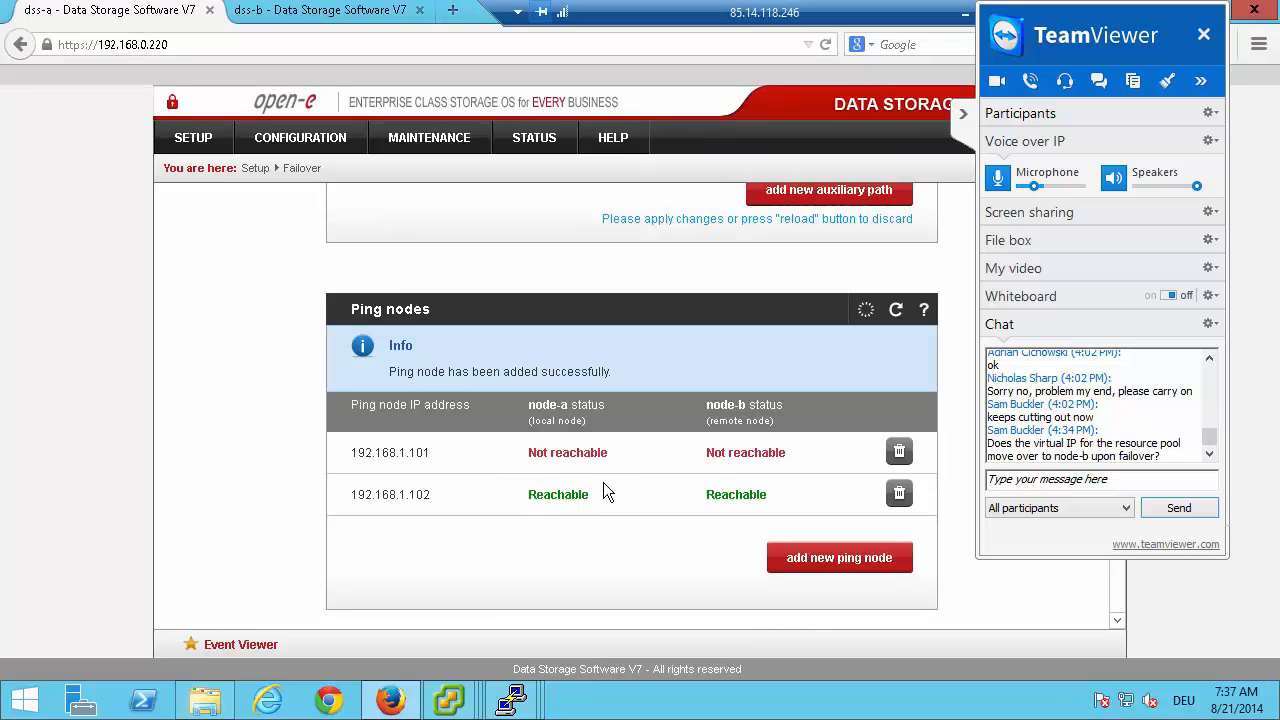
{"action": "scroll", "coordinate": [363, 313], "scroll_direction": "up", "scroll_amount": 10}
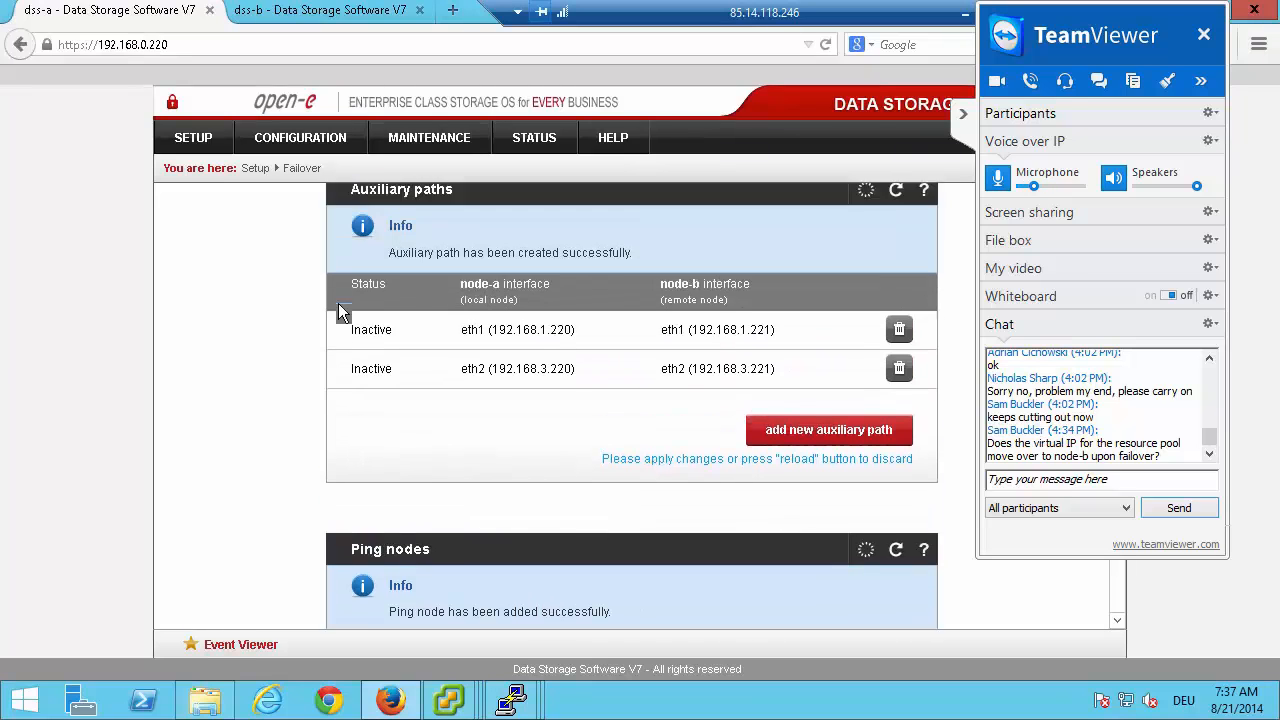
{"action": "scroll", "coordinate": [260, 287], "scroll_direction": "up", "scroll_amount": 2}
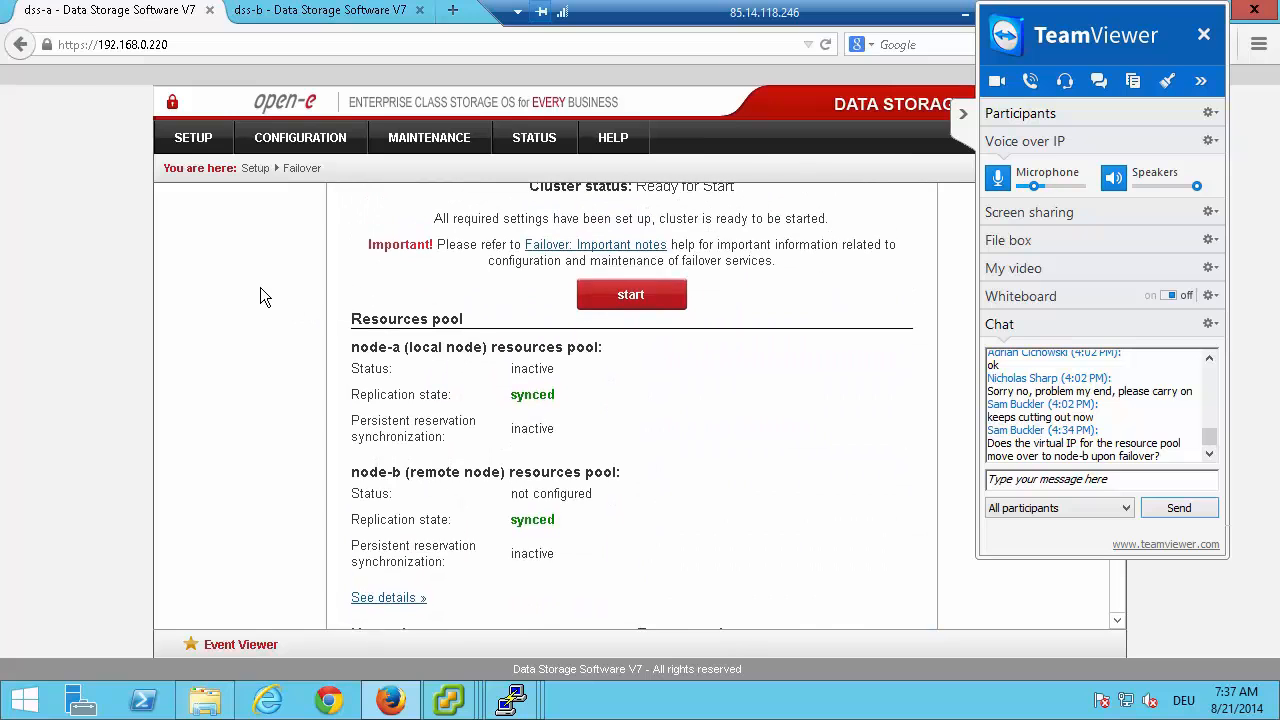
{"action": "scroll", "coordinate": [262, 286], "scroll_direction": "down", "scroll_amount": 8}
{"action": "scroll", "coordinate": [256, 294], "scroll_direction": "down", "scroll_amount": 3}
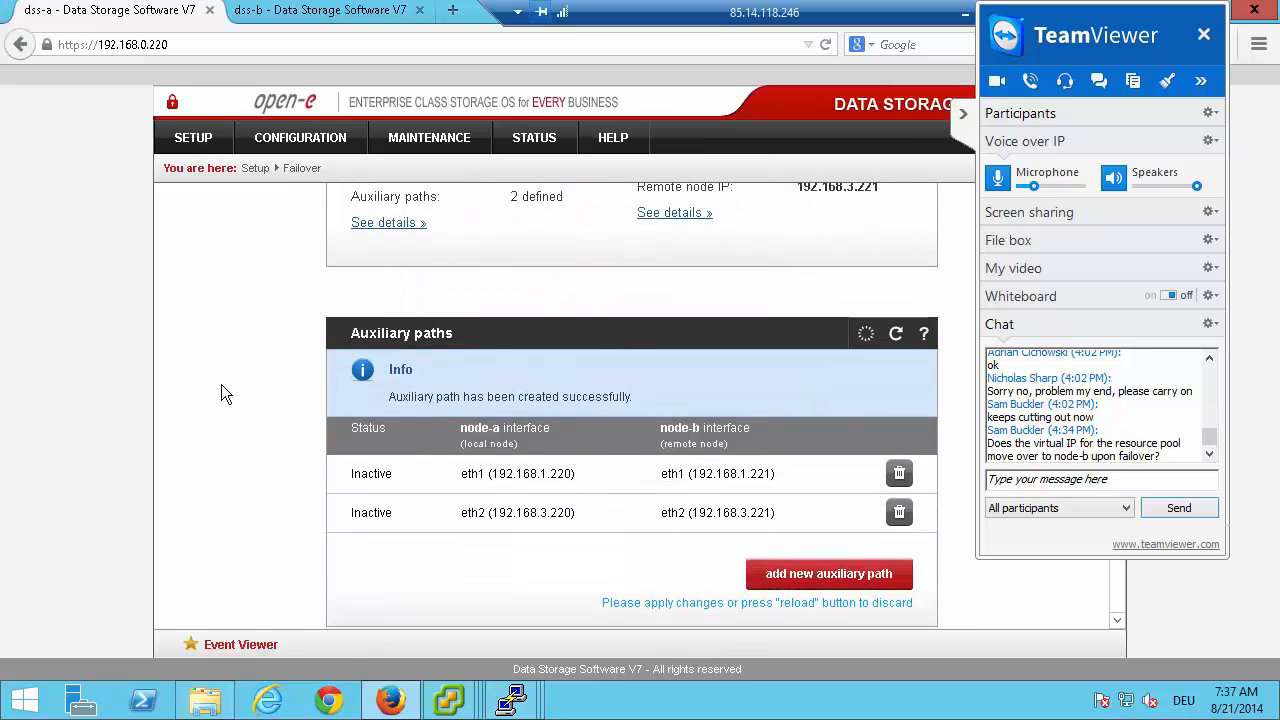
{"action": "key", "text": "alt+Tab"}
{"action": "key", "text": "alt+Tab"}
{"action": "scroll", "coordinate": [400, 455], "scroll_direction": "down", "scroll_amount": 5}
{"action": "scroll", "coordinate": [469, 484], "scroll_direction": "down", "scroll_amount": 2}
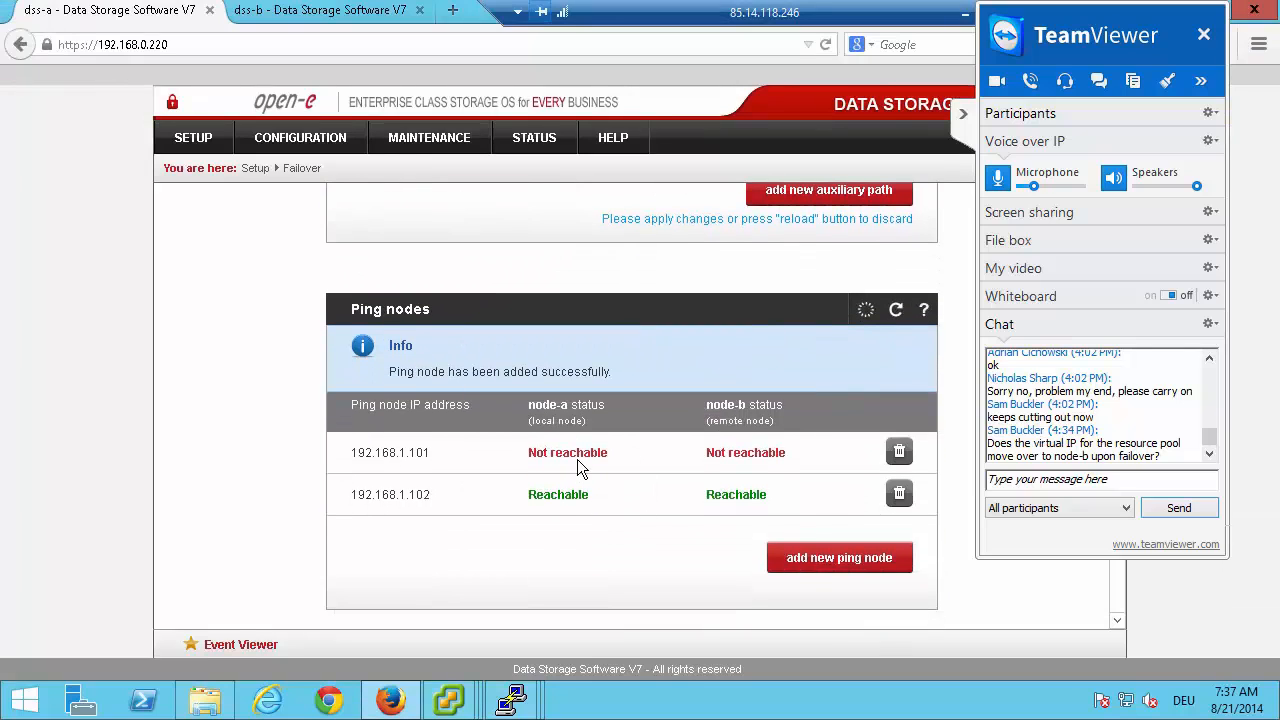
{"action": "left_click", "coordinate": [832, 563]}
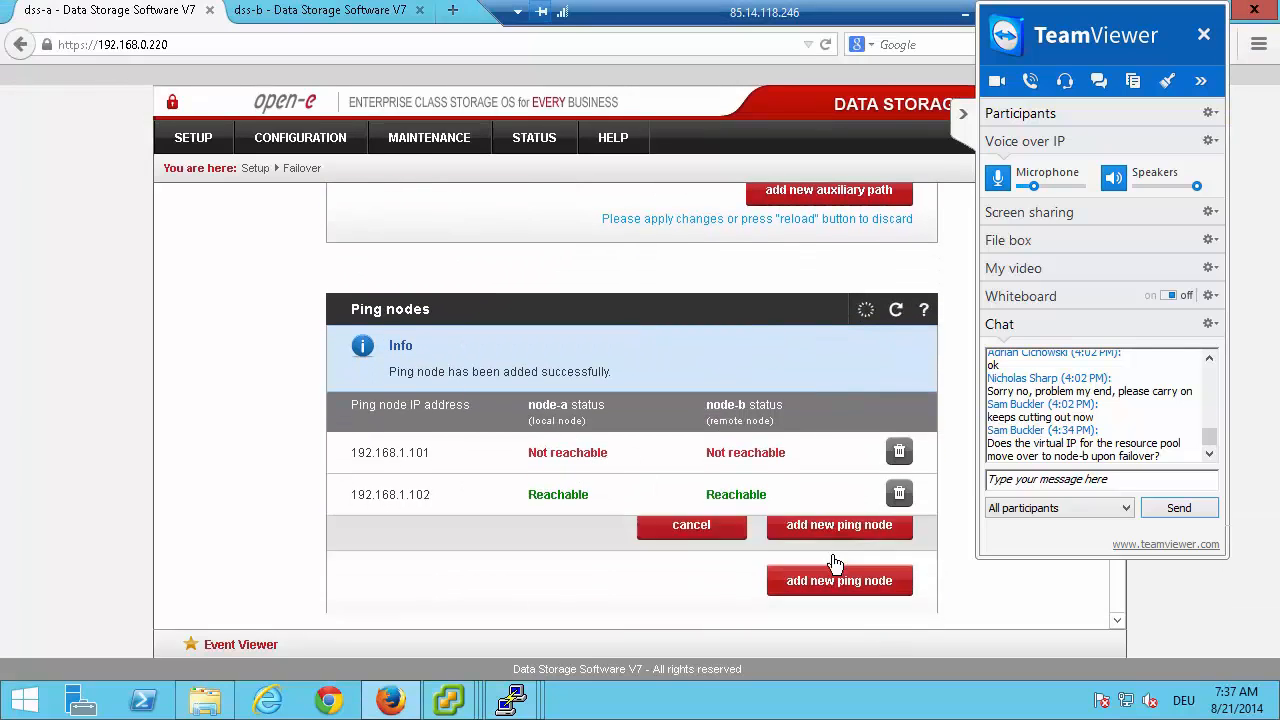
{"action": "left_click", "coordinate": [722, 585]}
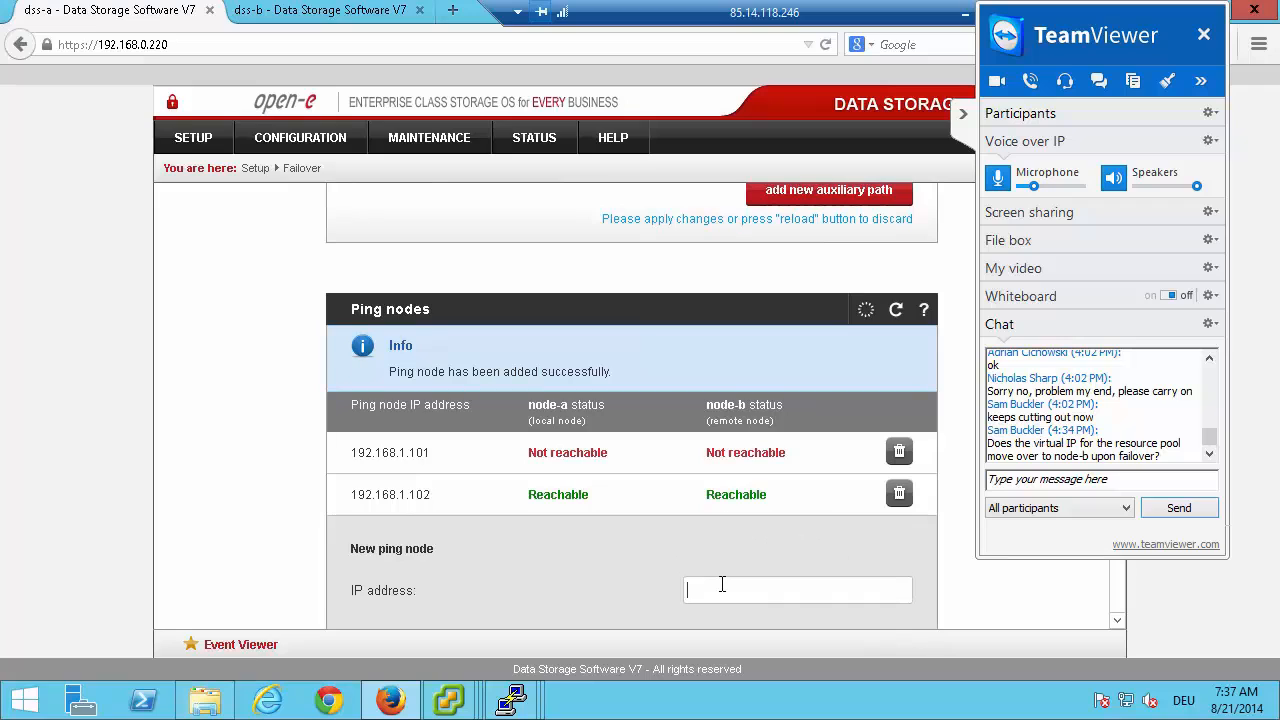
{"action": "scroll", "coordinate": [720, 570], "scroll_direction": "down", "scroll_amount": 2}
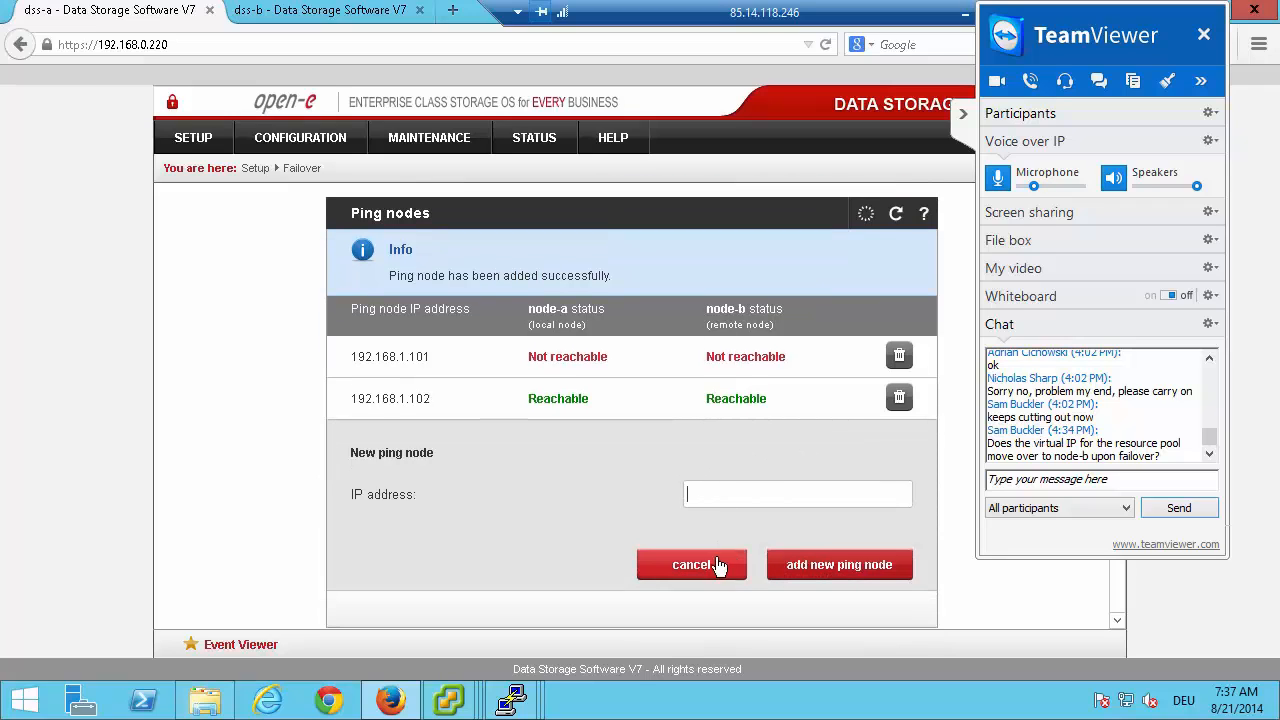
{"action": "left_click", "coordinate": [700, 528]}
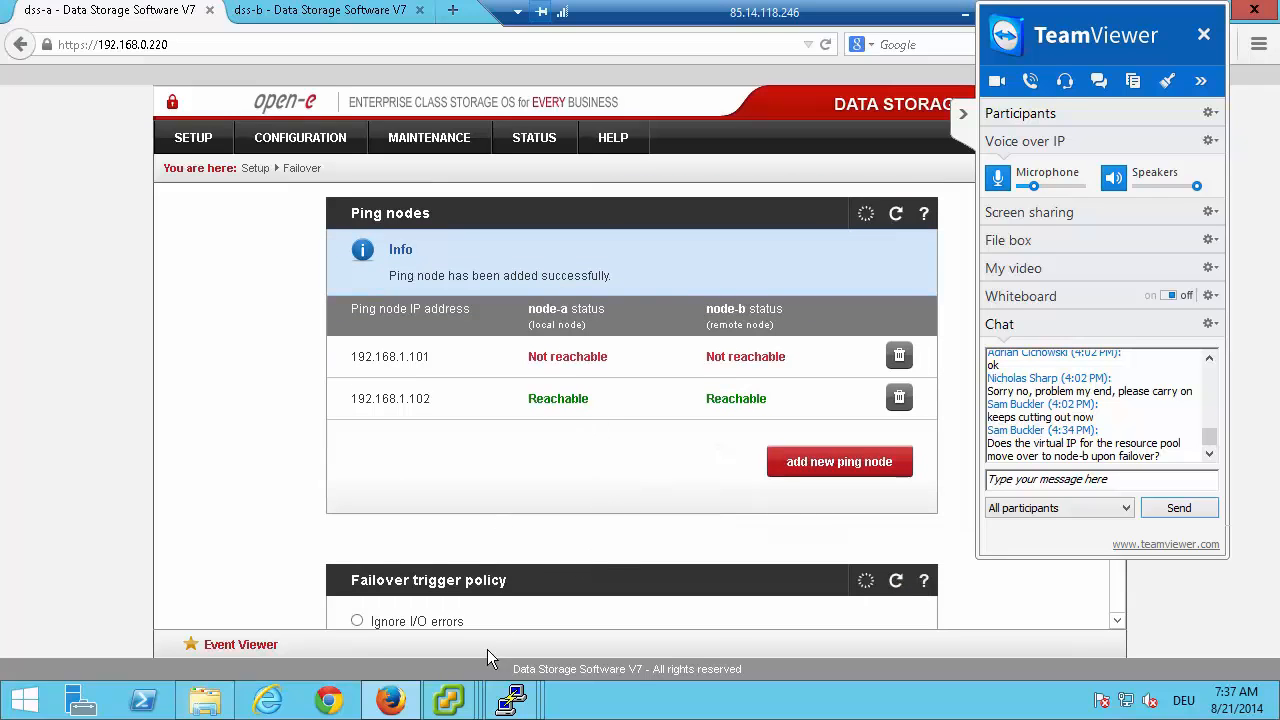
Switch to the vSphere Client window of host 192.168.0.101, show its networking configuration and collapse the TeamViewer panel covering it.
{"action": "mouse_move", "coordinate": [450, 692]}
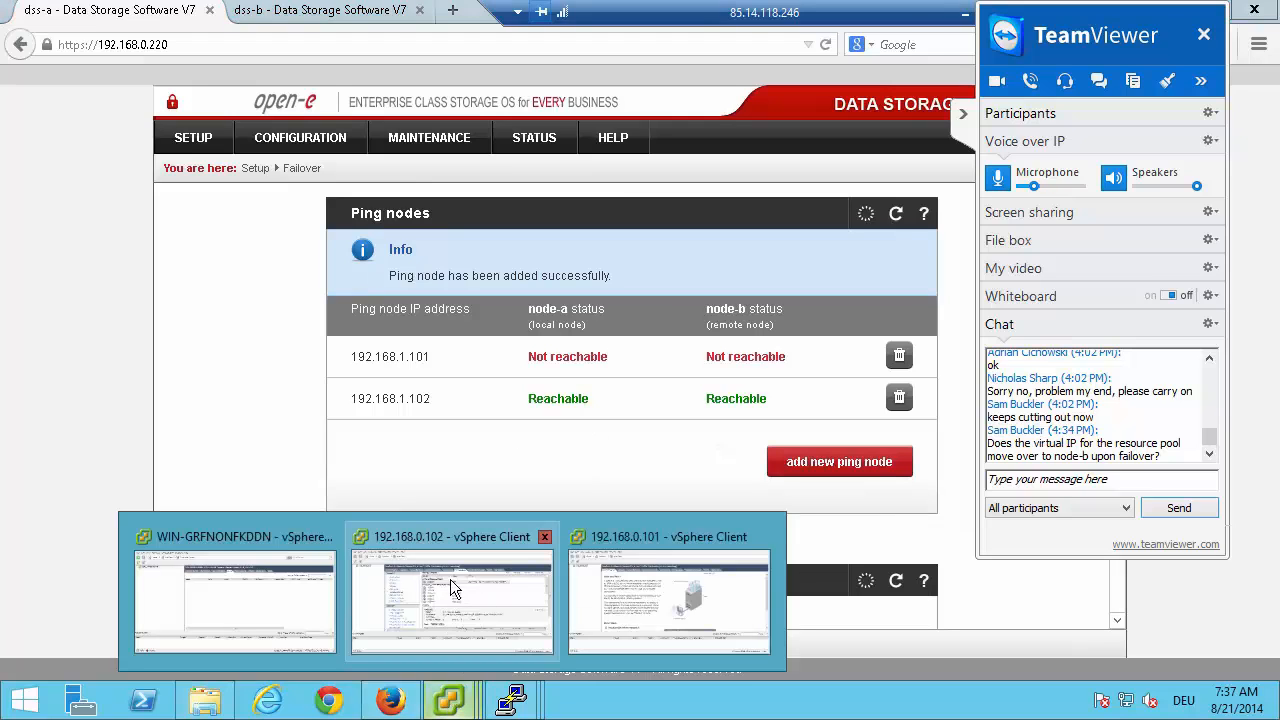
{"action": "left_click", "coordinate": [633, 594]}
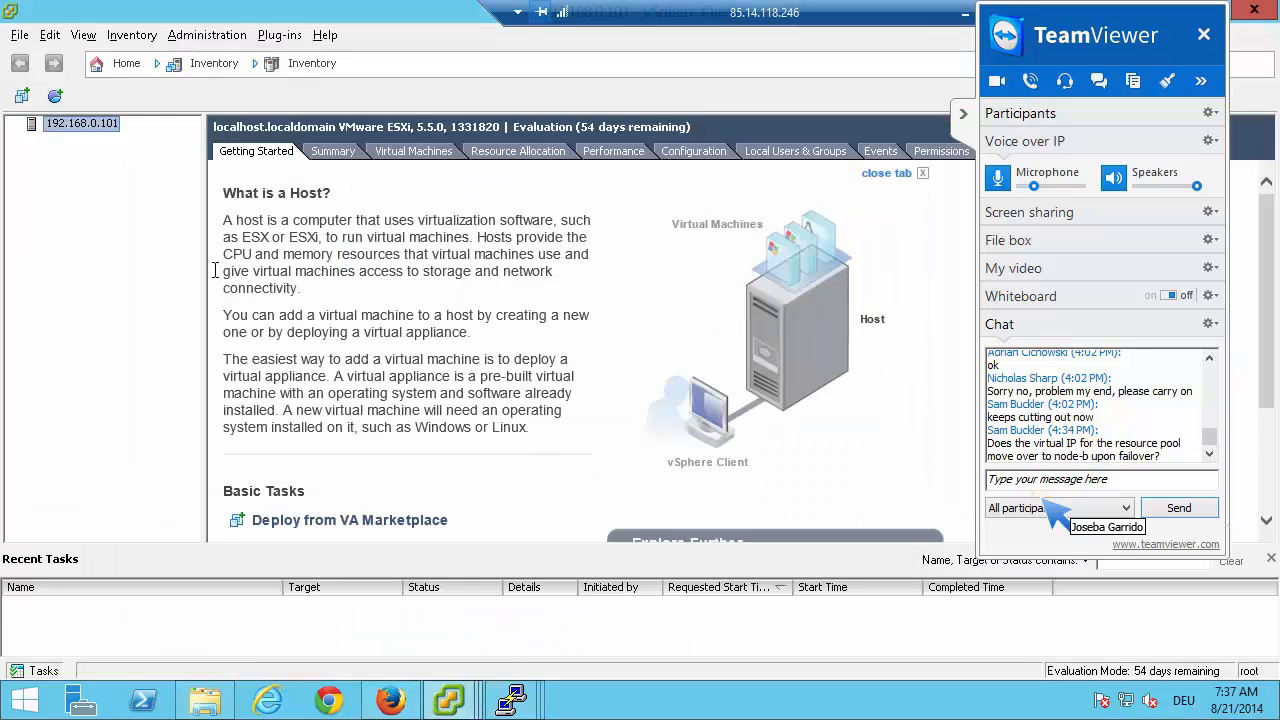
{"action": "left_click", "coordinate": [683, 153]}
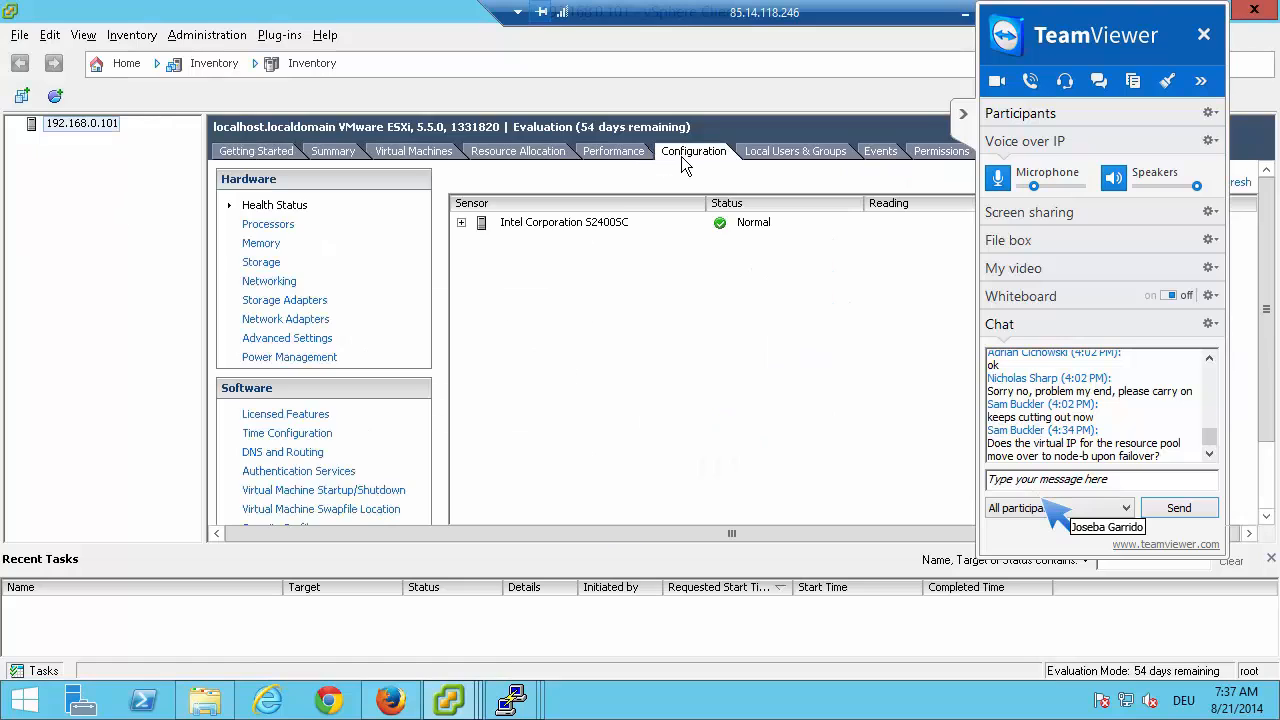
{"action": "left_click", "coordinate": [264, 284]}
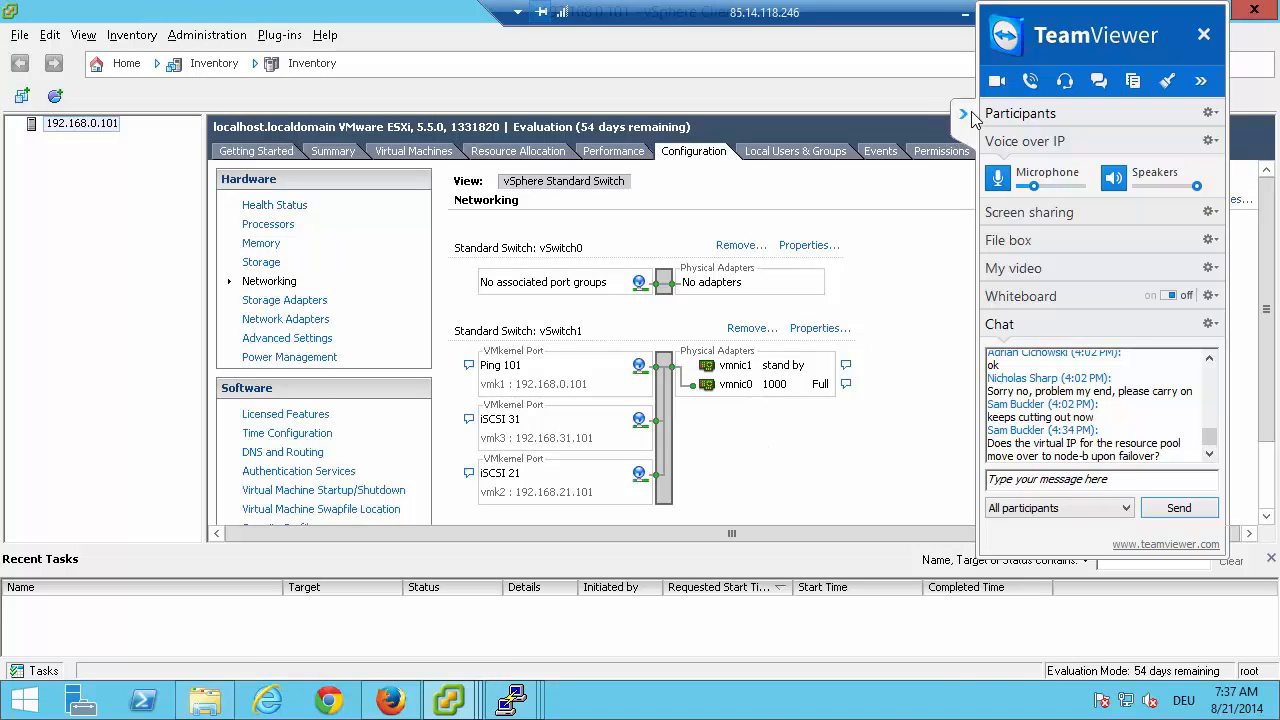
{"action": "left_click", "coordinate": [941, 375]}
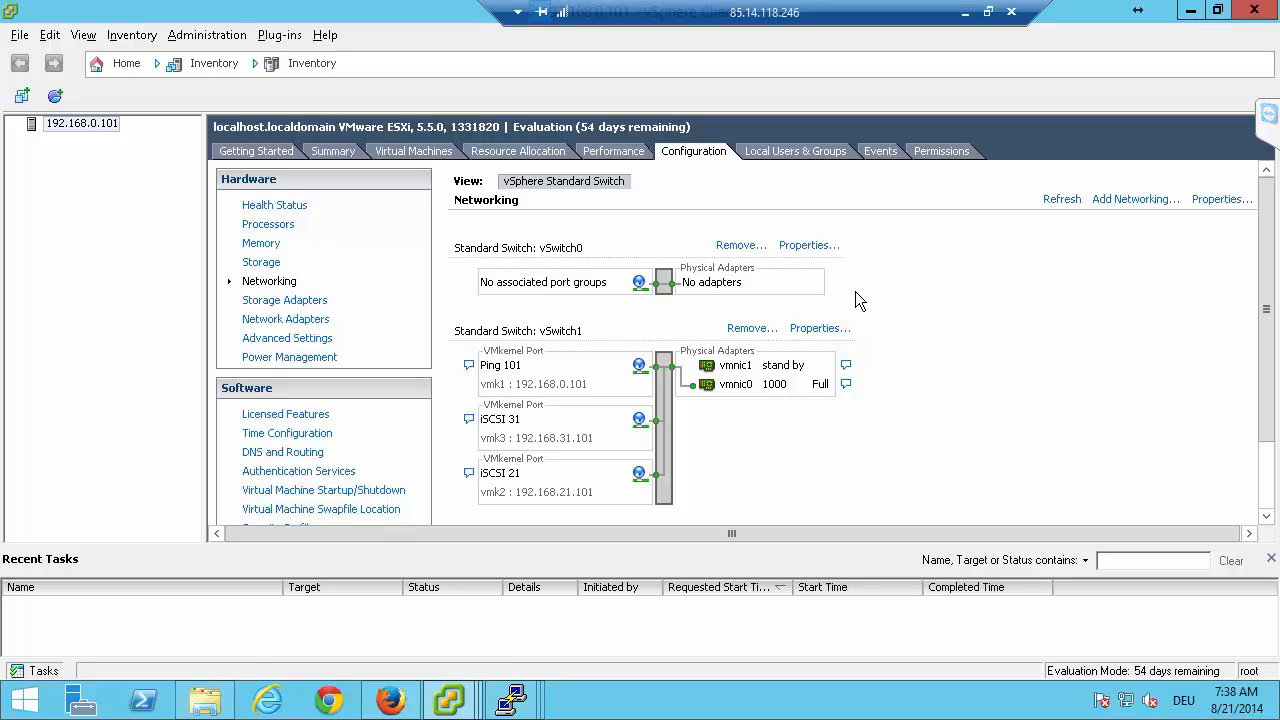
Remove the standard switch vSwitch0 from host 192.168.0.101 and confirm the removal.
{"action": "left_click", "coordinate": [738, 250]}
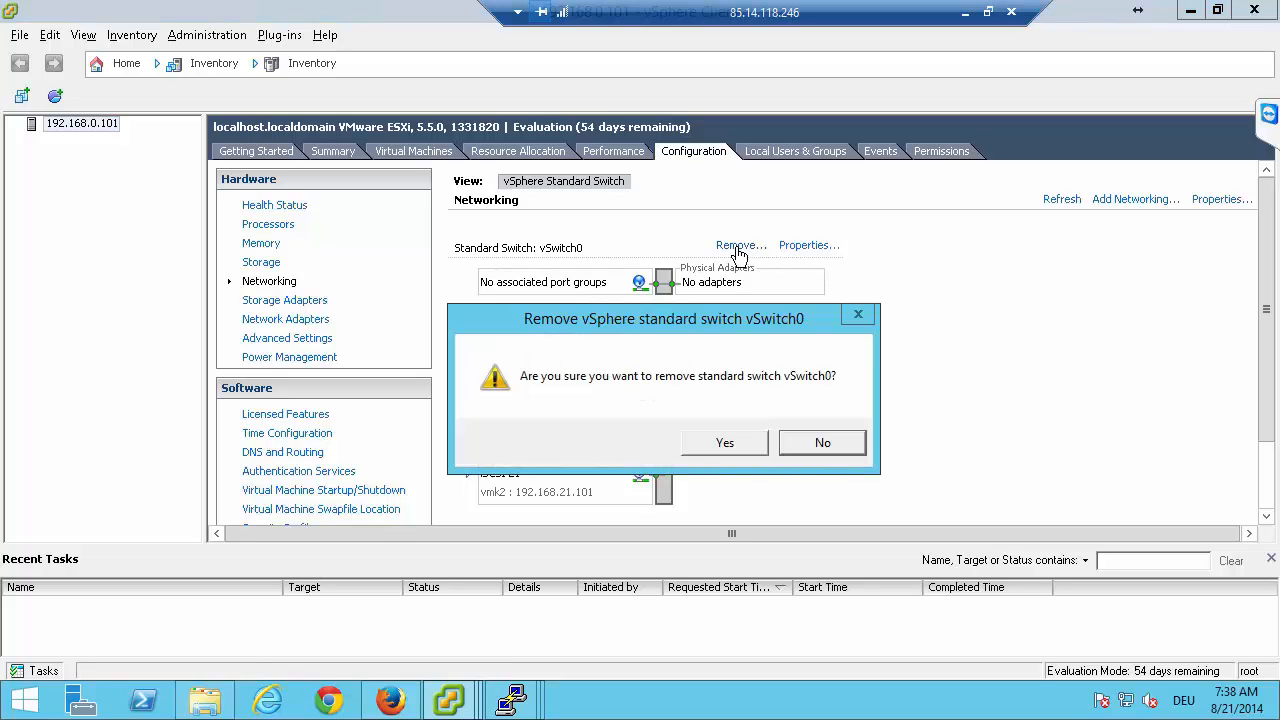
{"action": "left_click", "coordinate": [712, 442]}
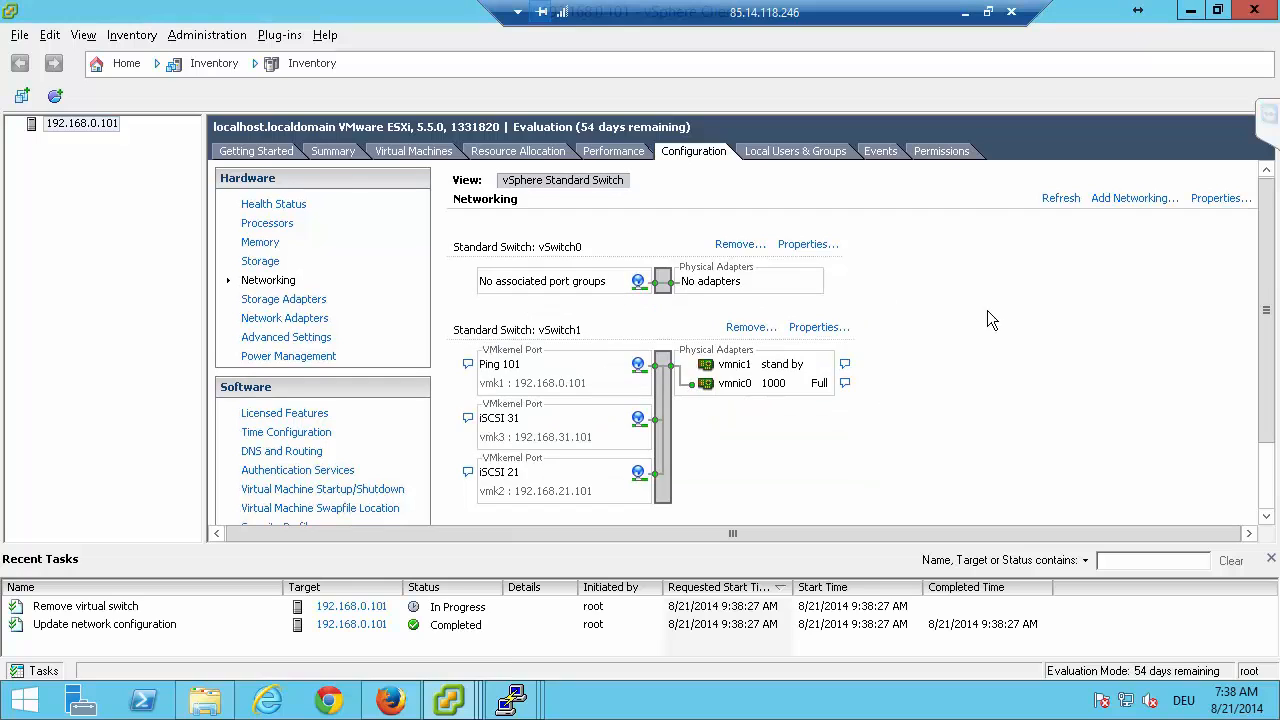
{"action": "scroll", "coordinate": [913, 430], "scroll_direction": "down", "scroll_amount": 3}
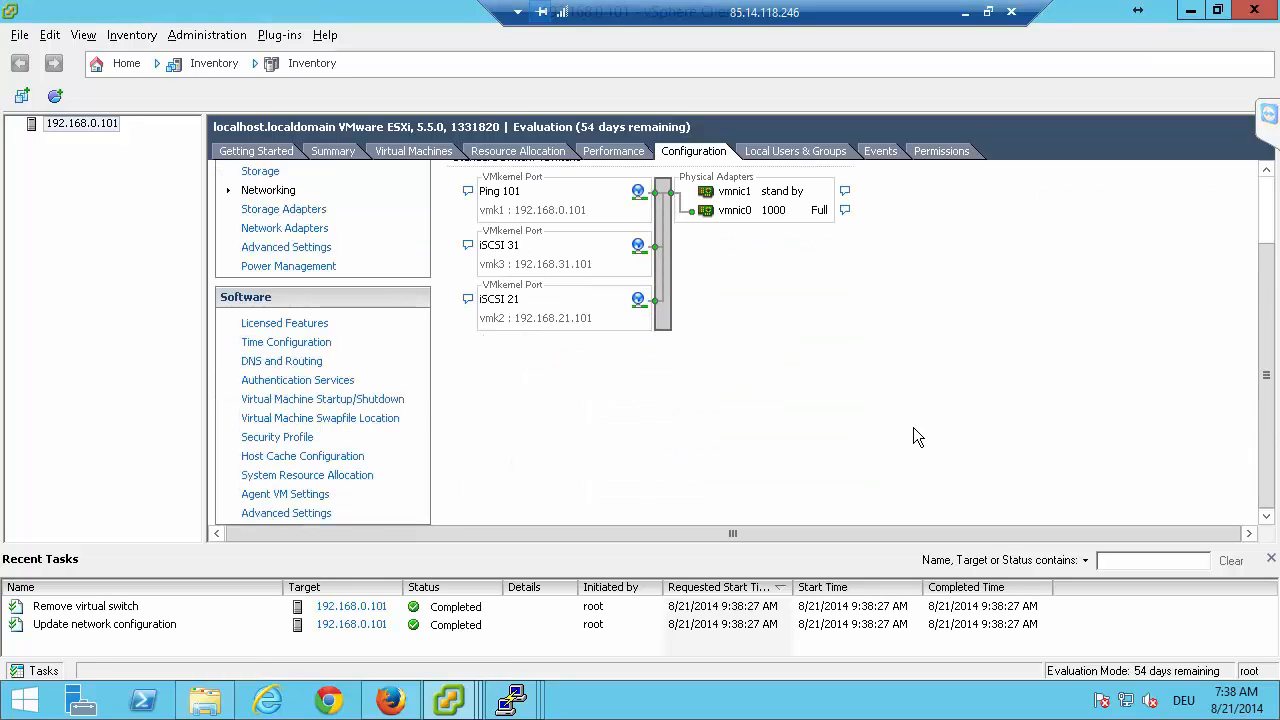
Check the storage configuration of host 192.168.0.101, then return to its networking configuration and refresh it.
{"action": "scroll", "coordinate": [912, 428], "scroll_direction": "up", "scroll_amount": 3}
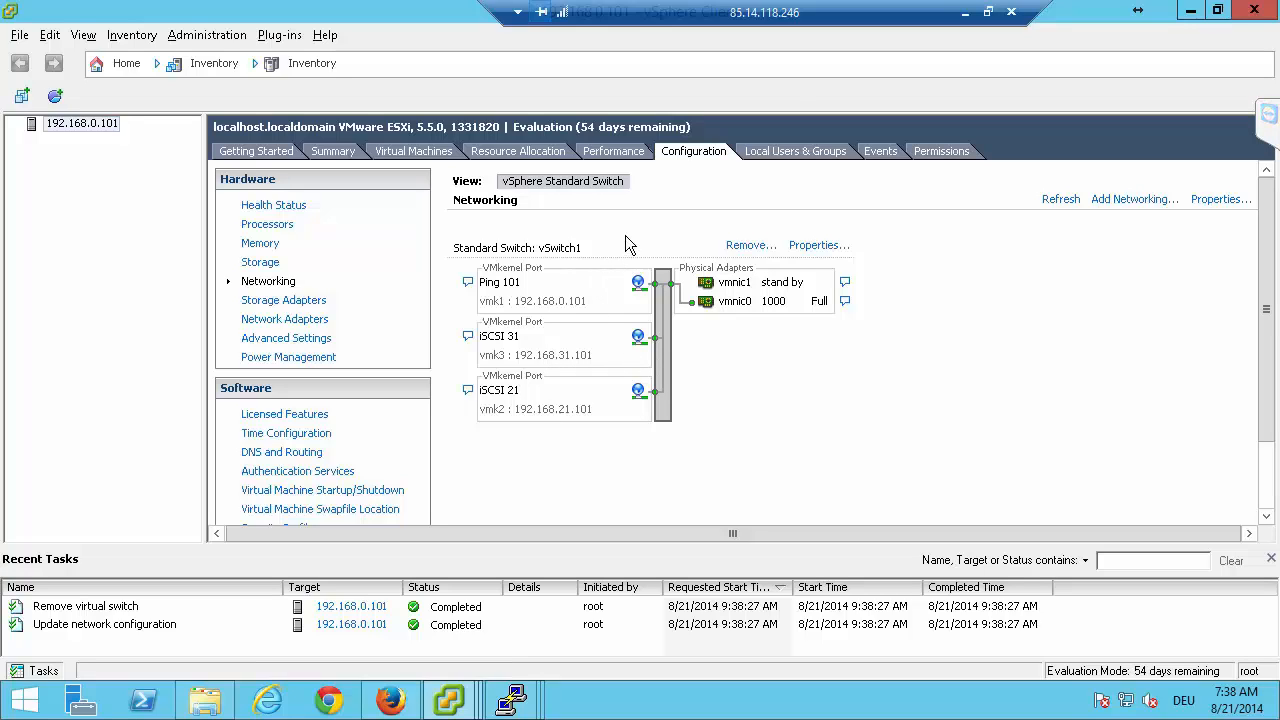
{"action": "left_click", "coordinate": [262, 264]}
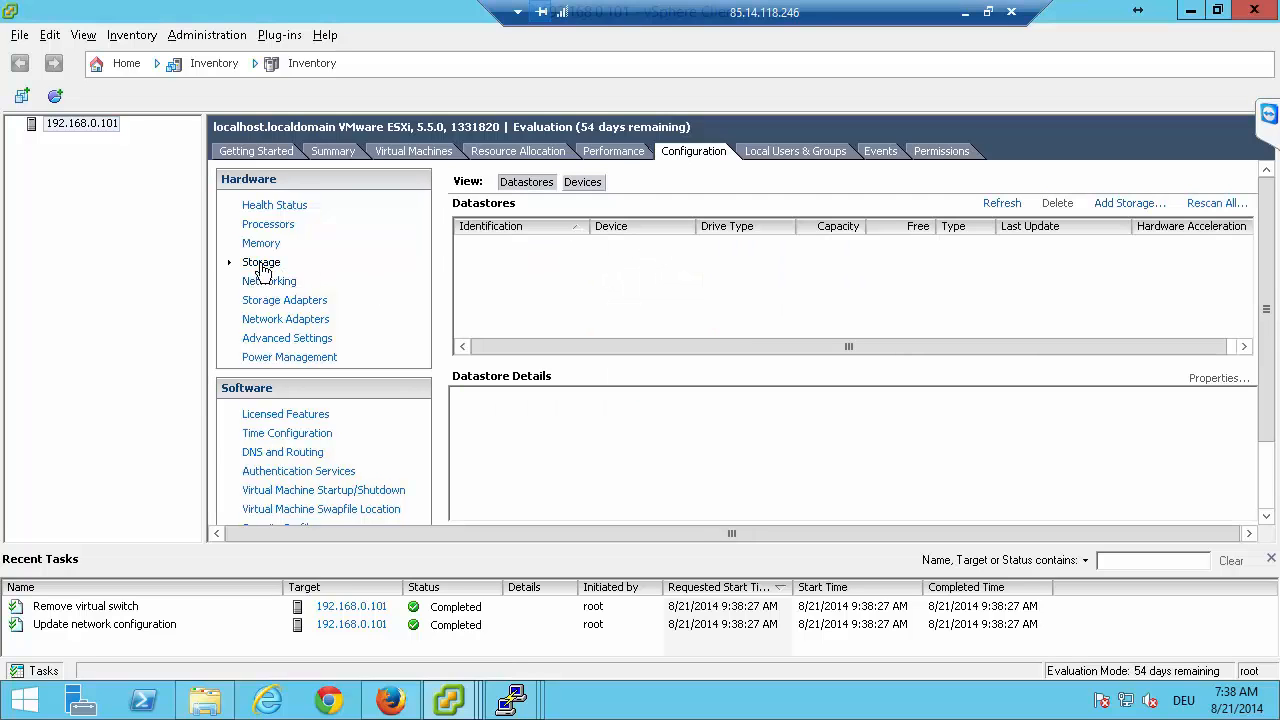
{"action": "left_click", "coordinate": [280, 283]}
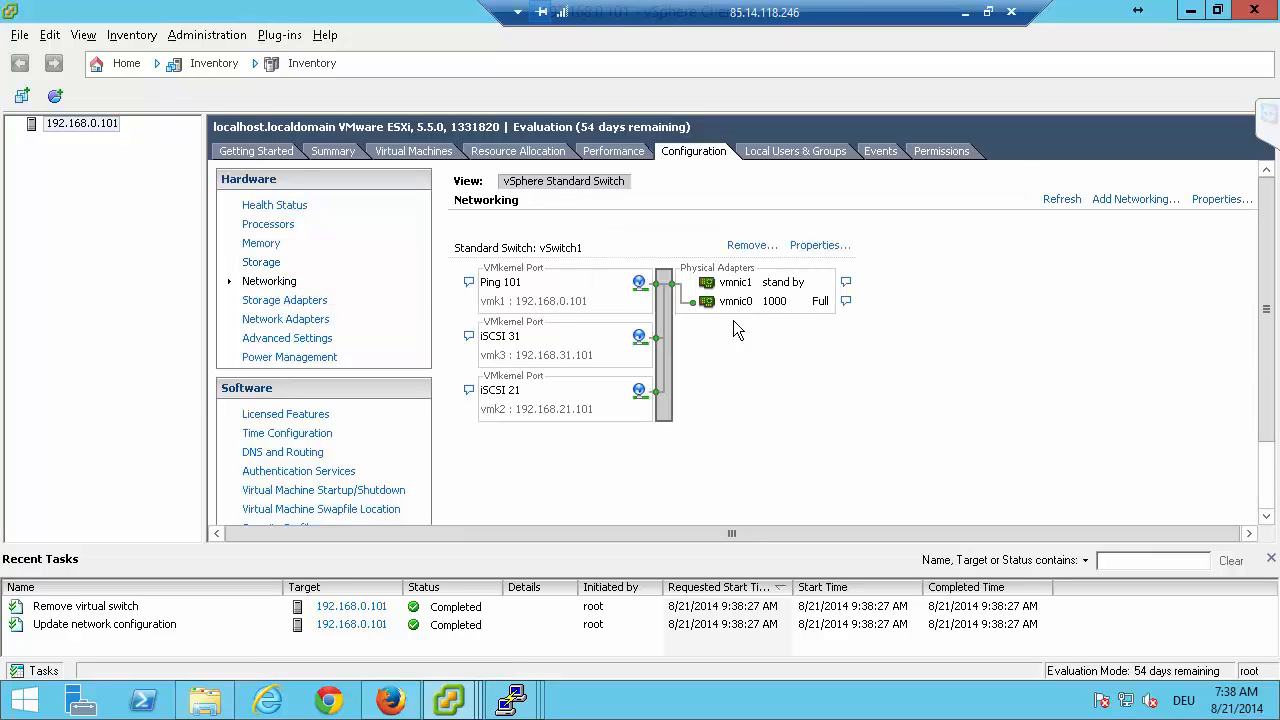
{"action": "left_click", "coordinate": [1062, 201]}
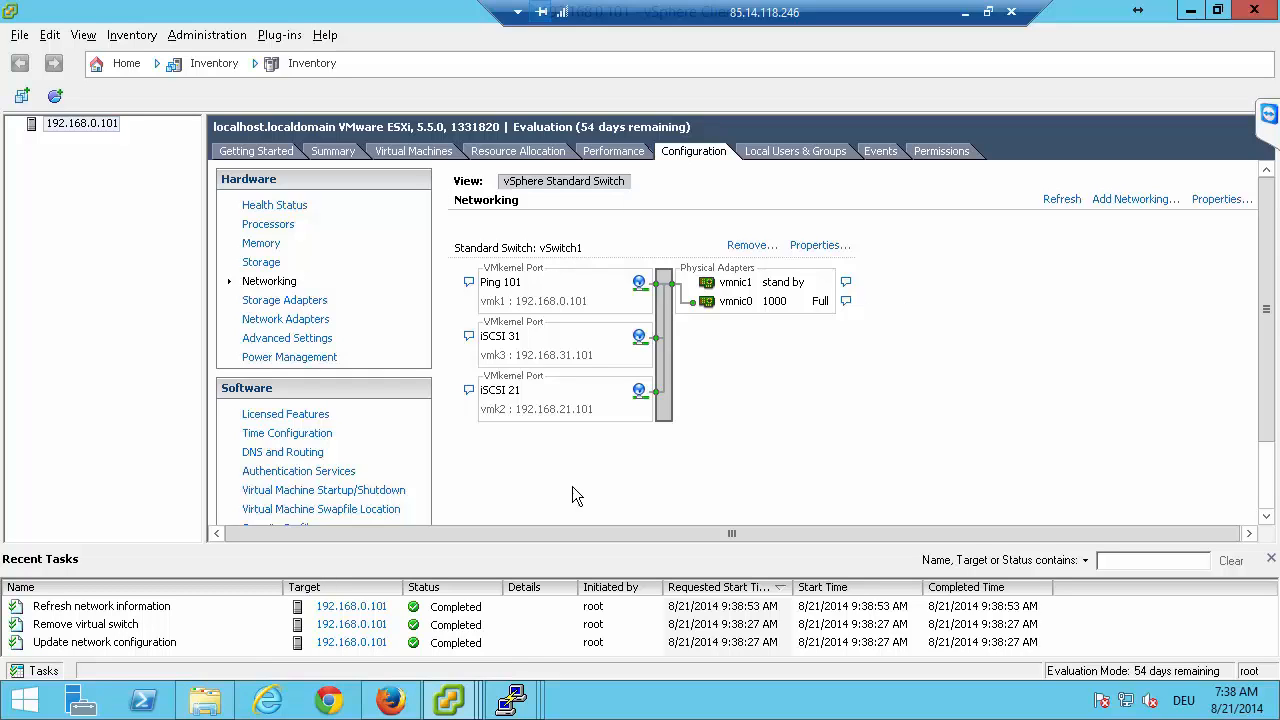
Examine the networking configuration of host 192.168.0.102 for comparison, then return to the networking view of host 192.168.0.101.
{"action": "mouse_move", "coordinate": [450, 702]}
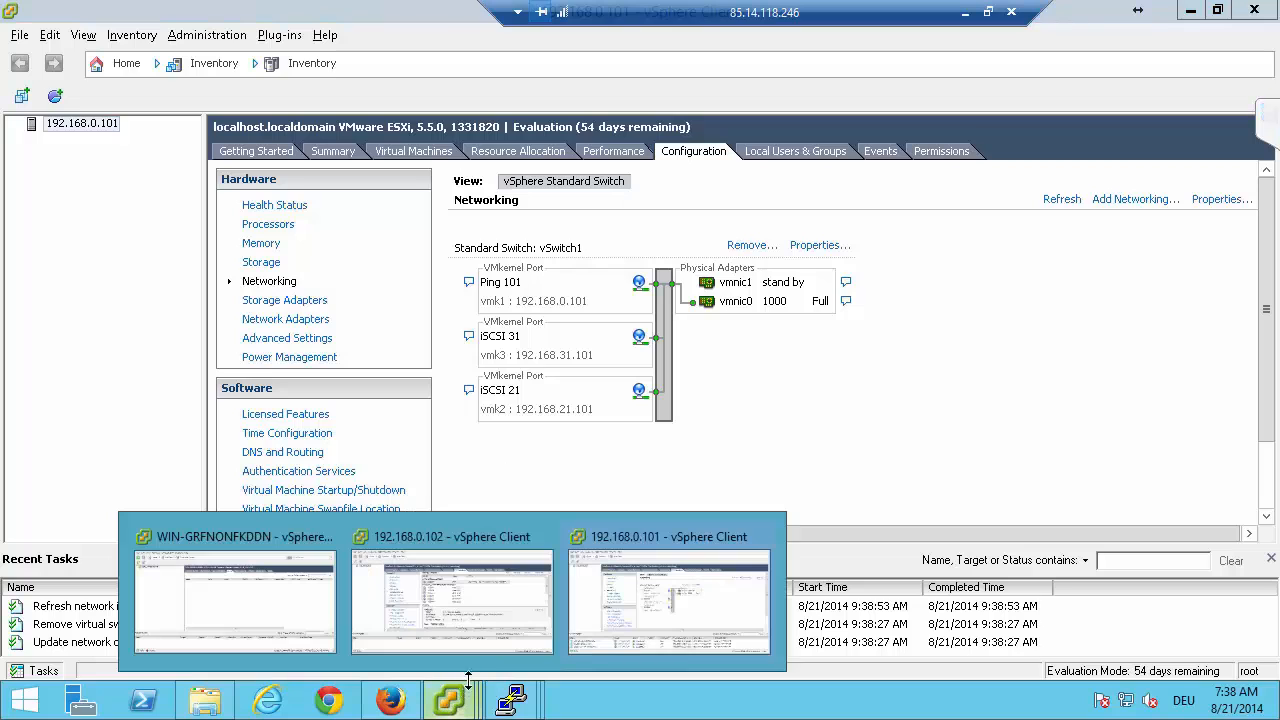
{"action": "left_click", "coordinate": [509, 595]}
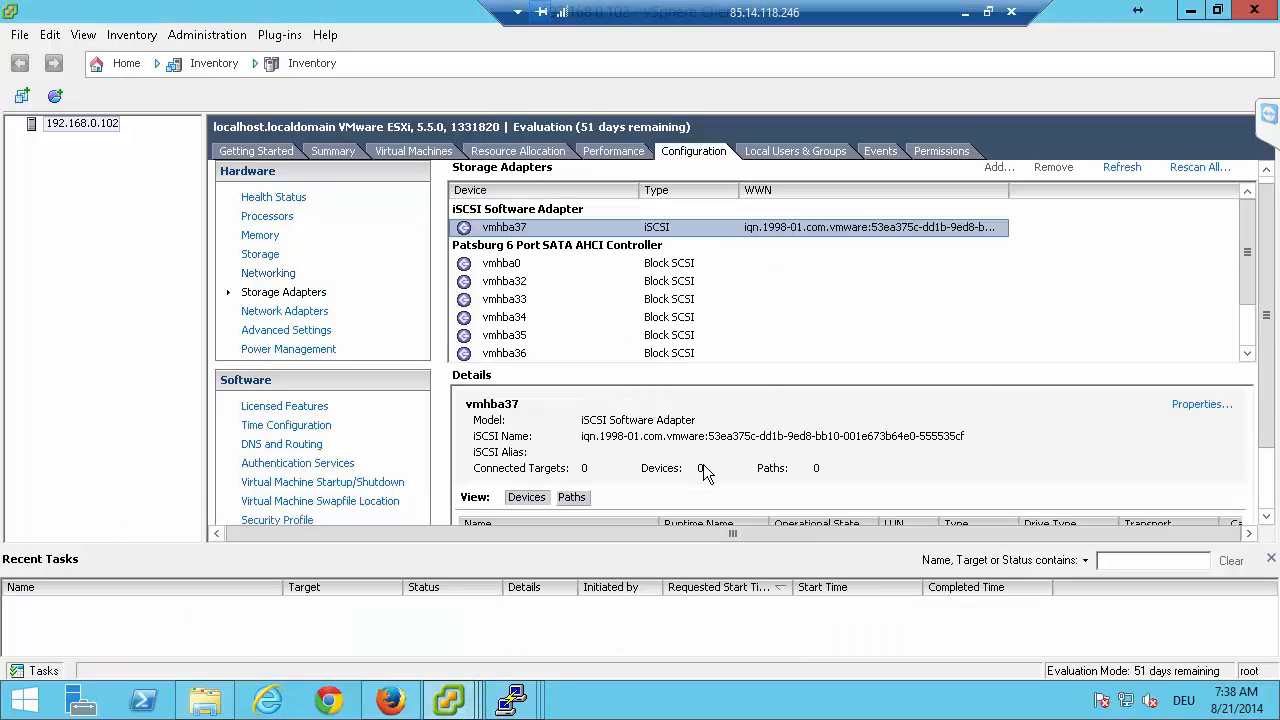
{"action": "left_click", "coordinate": [270, 274]}
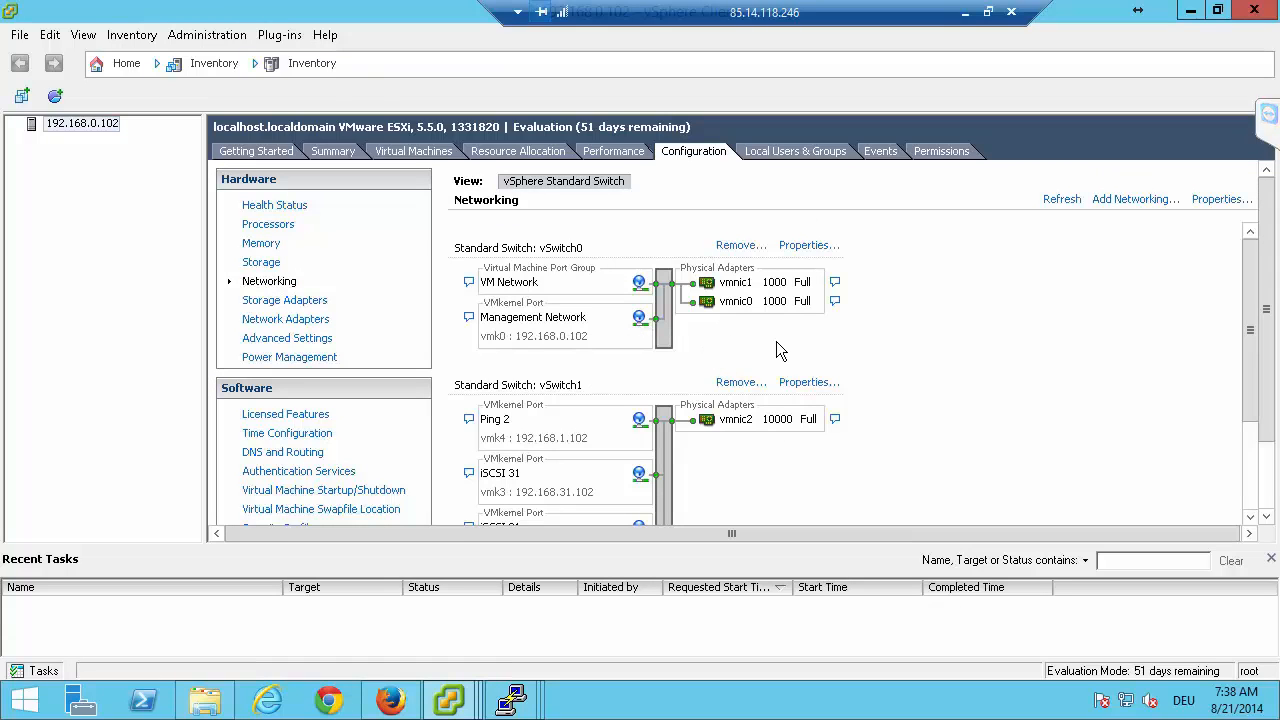
{"action": "left_click", "coordinate": [450, 697]}
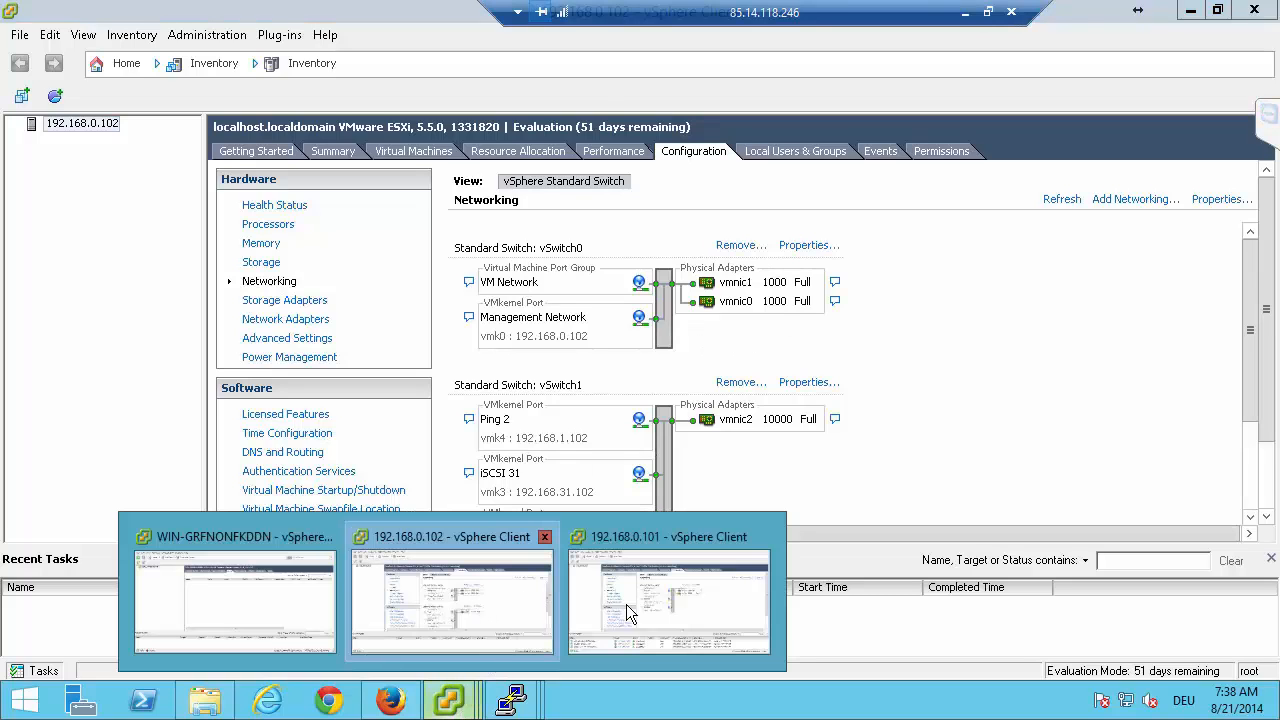
{"action": "left_click", "coordinate": [626, 604]}
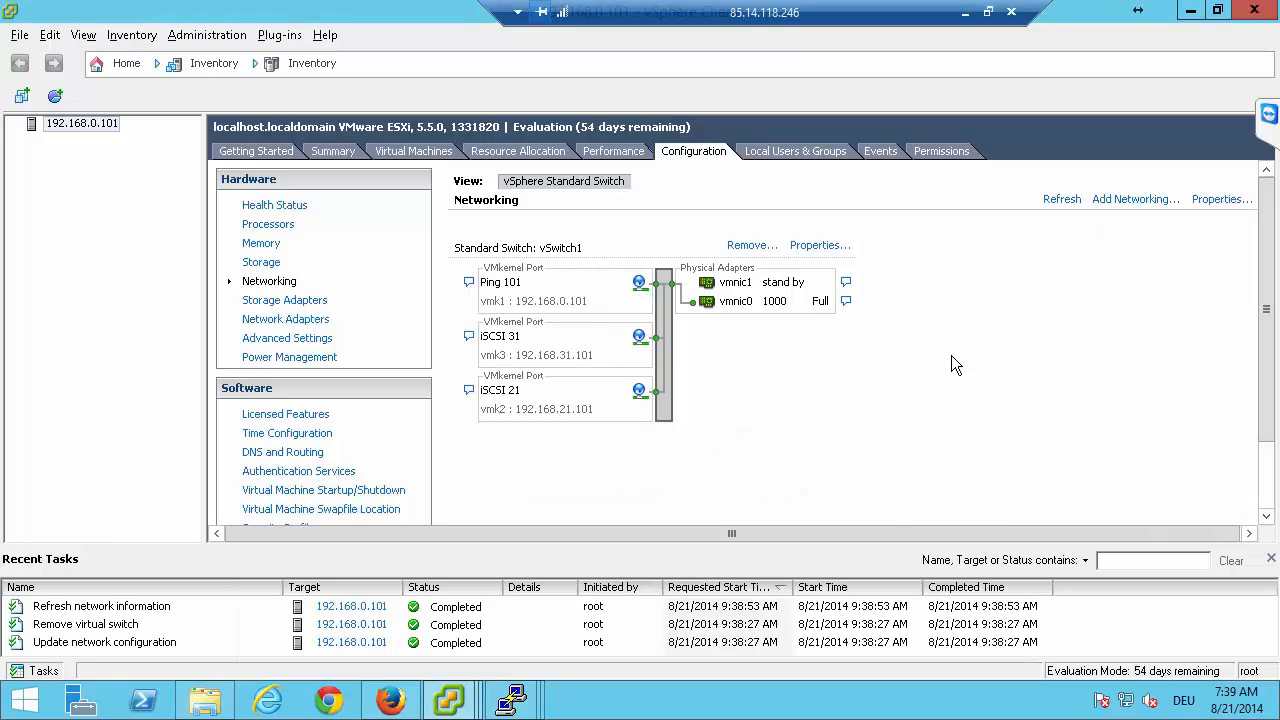
{"action": "scroll", "coordinate": [962, 348], "scroll_direction": "down", "scroll_amount": 2}
{"action": "scroll", "coordinate": [921, 390], "scroll_direction": "up", "scroll_amount": 2}
Remove the iSCSI 21 VMkernel port from vSwitch1 on host 192.168.0.101, accepting both warnings.
{"action": "left_click", "coordinate": [819, 246]}
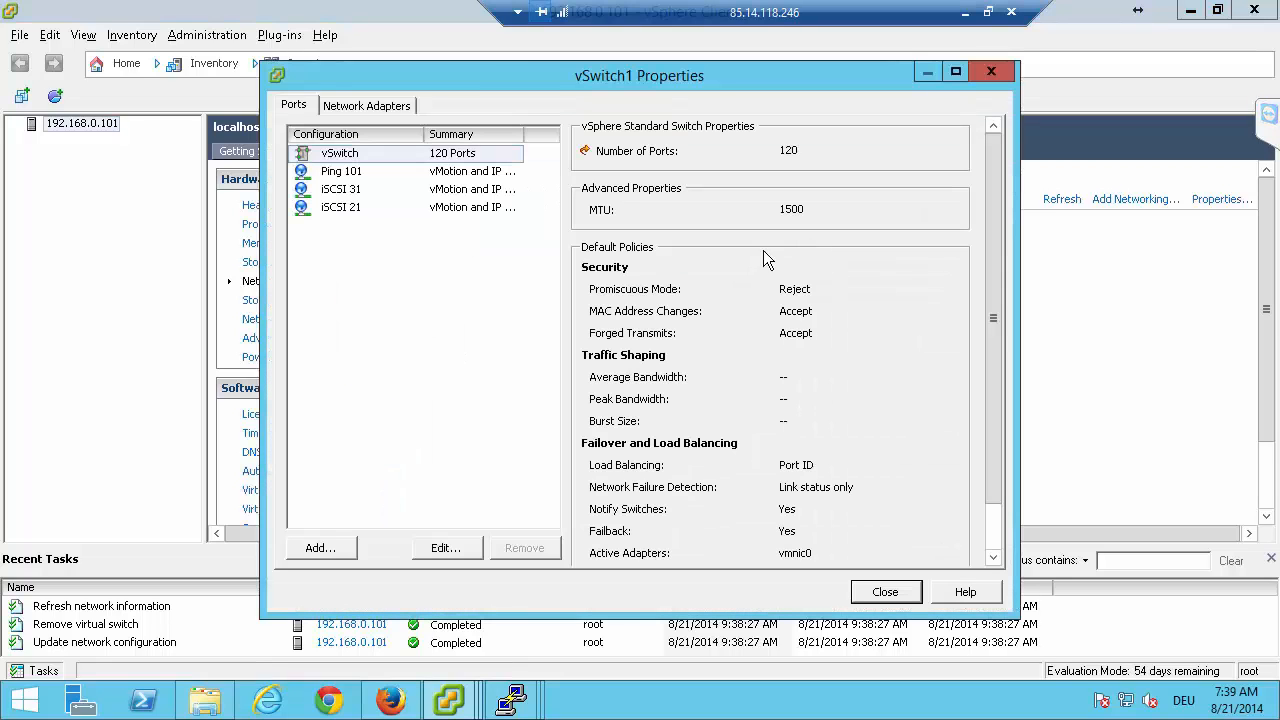
{"action": "left_click", "coordinate": [341, 207]}
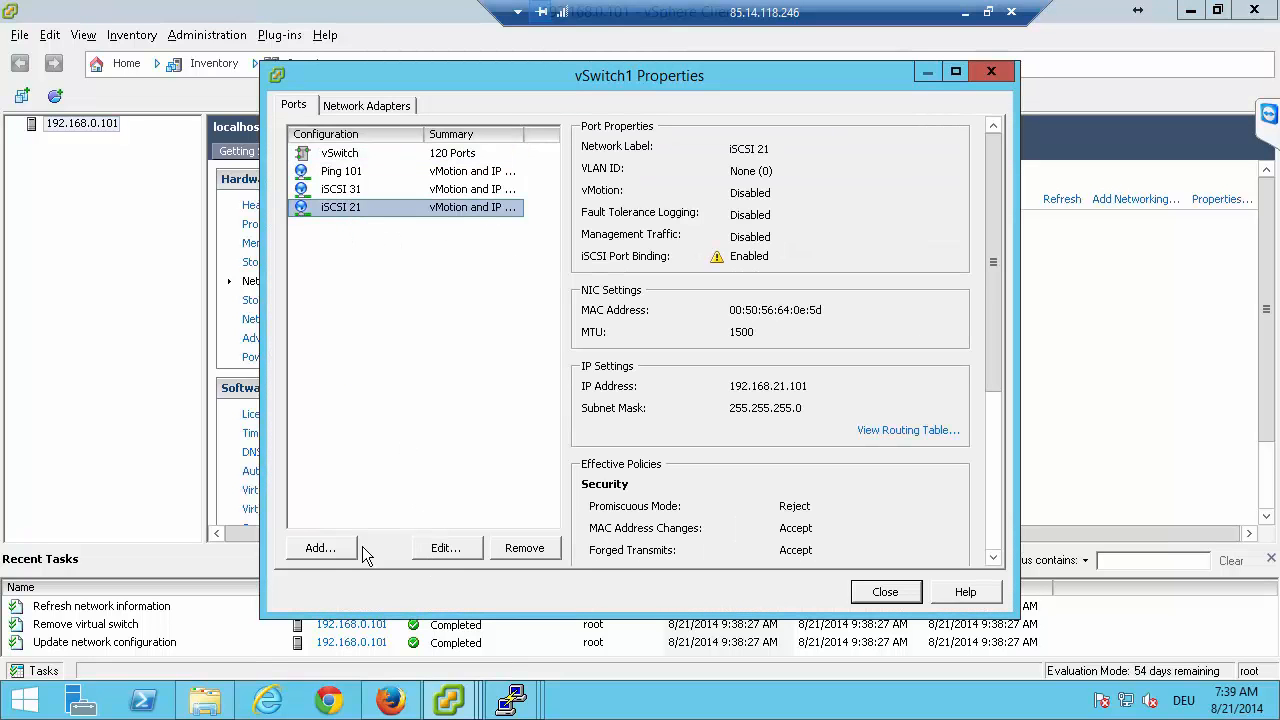
{"action": "left_click", "coordinate": [503, 550]}
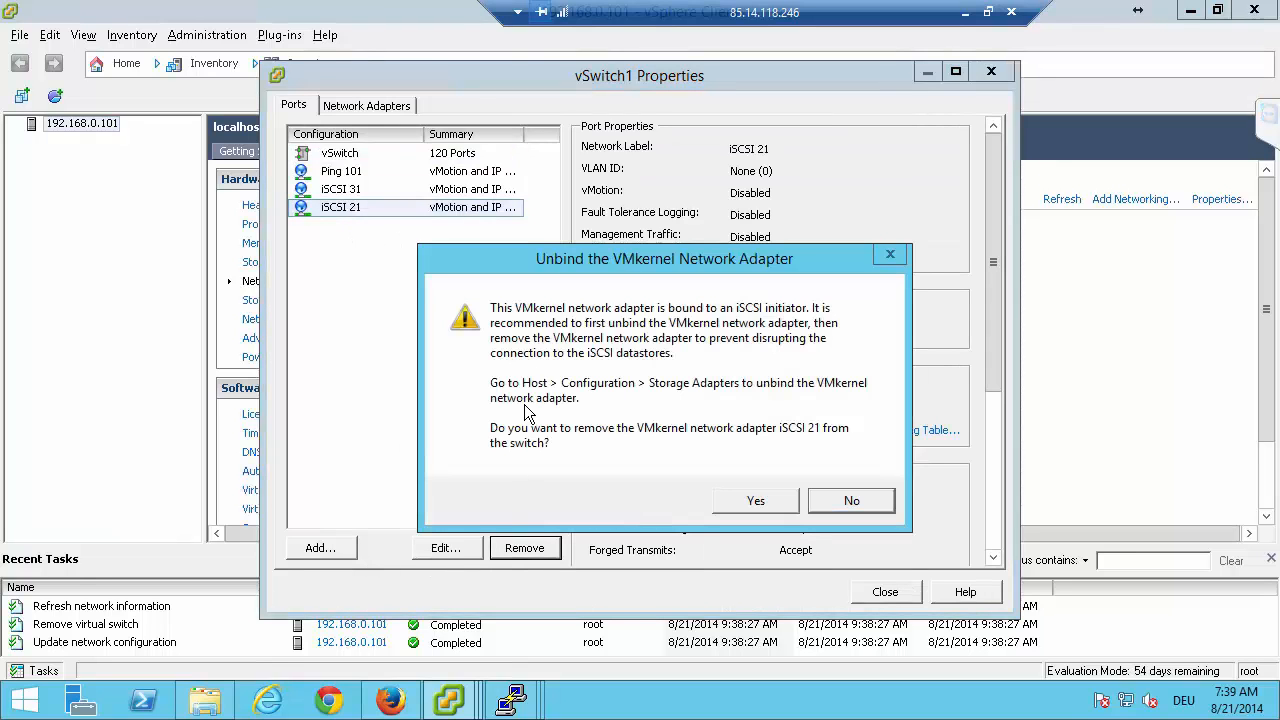
{"action": "left_click", "coordinate": [752, 497]}
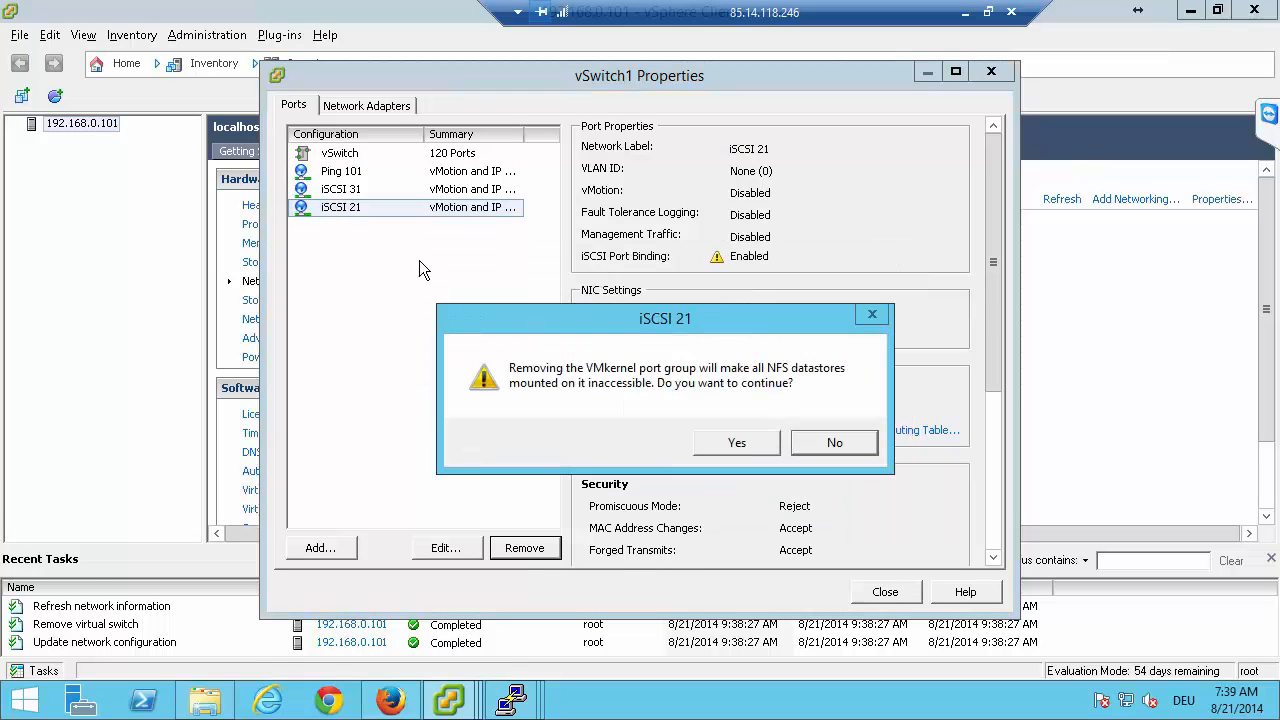
{"action": "left_click", "coordinate": [737, 443]}
Remove the iSCSI 31 VMkernel port from vSwitch1, accepting both warnings.
{"action": "left_click", "coordinate": [365, 188]}
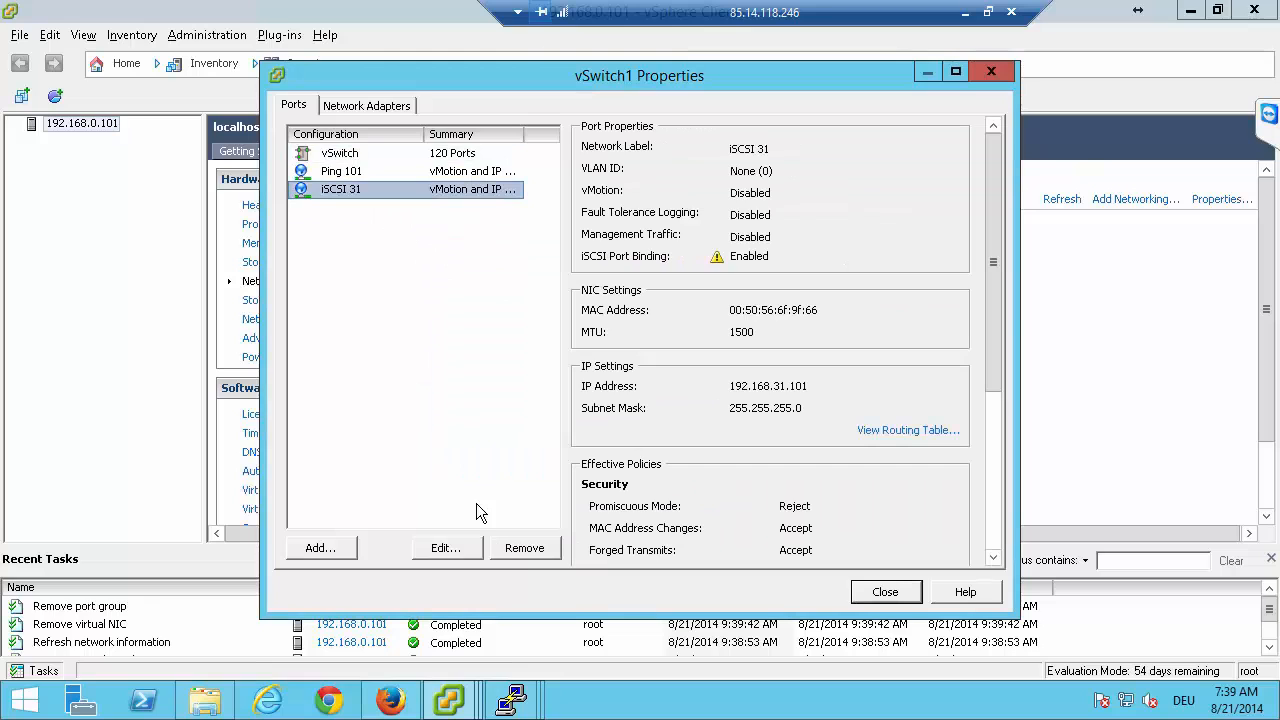
{"action": "left_click", "coordinate": [518, 550]}
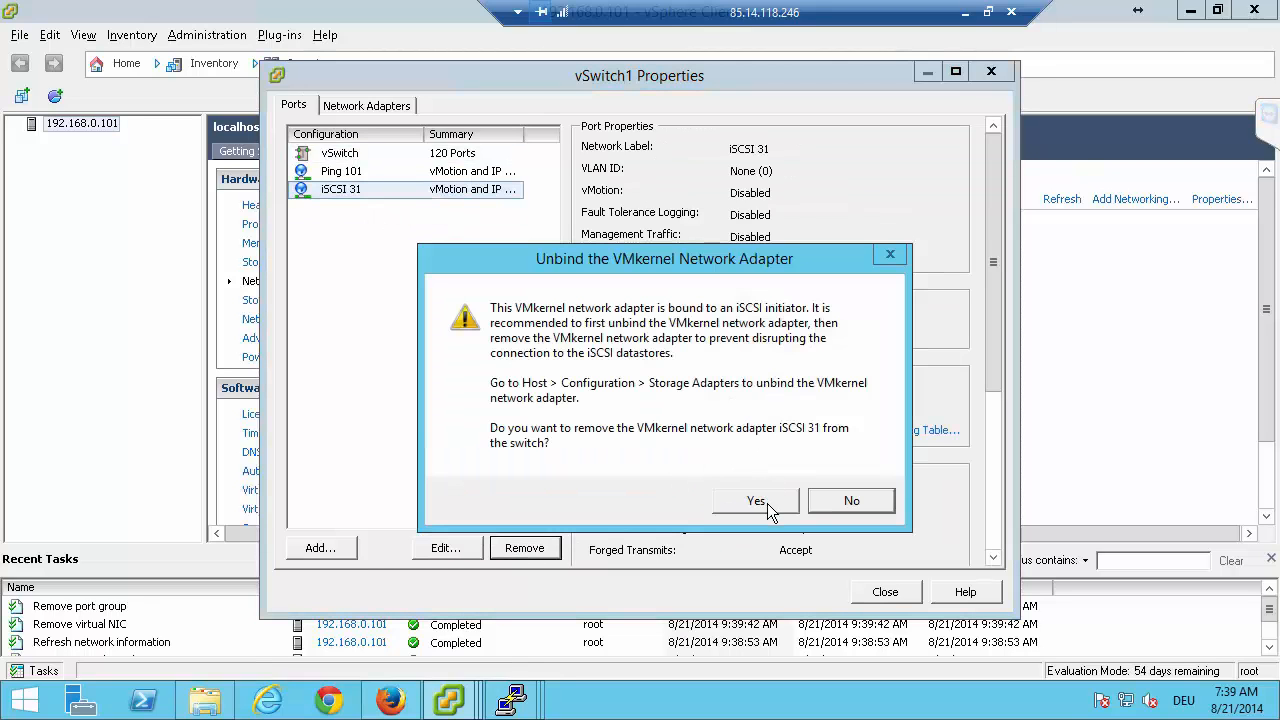
{"action": "left_click", "coordinate": [757, 501]}
{"action": "left_click", "coordinate": [737, 443]}
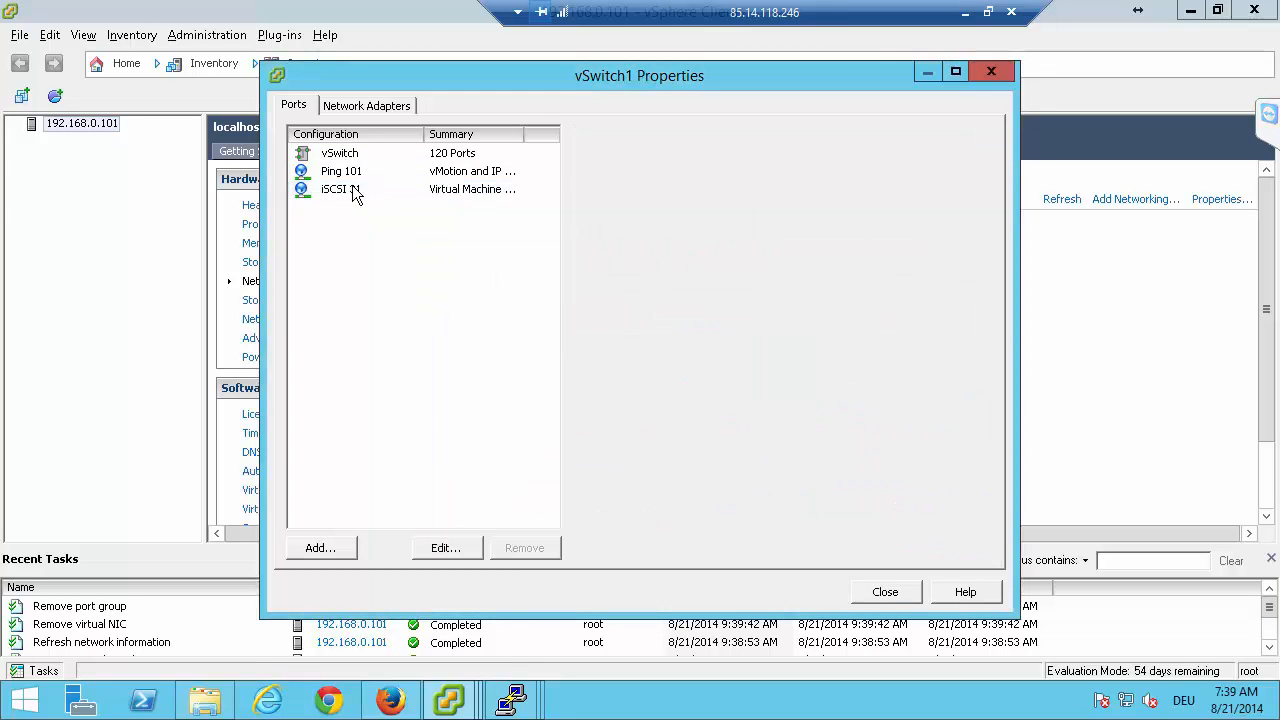
Try to remove the Ping 101 VMkernel port from vSwitch1, then close the switch's properties.
{"action": "left_click", "coordinate": [365, 173]}
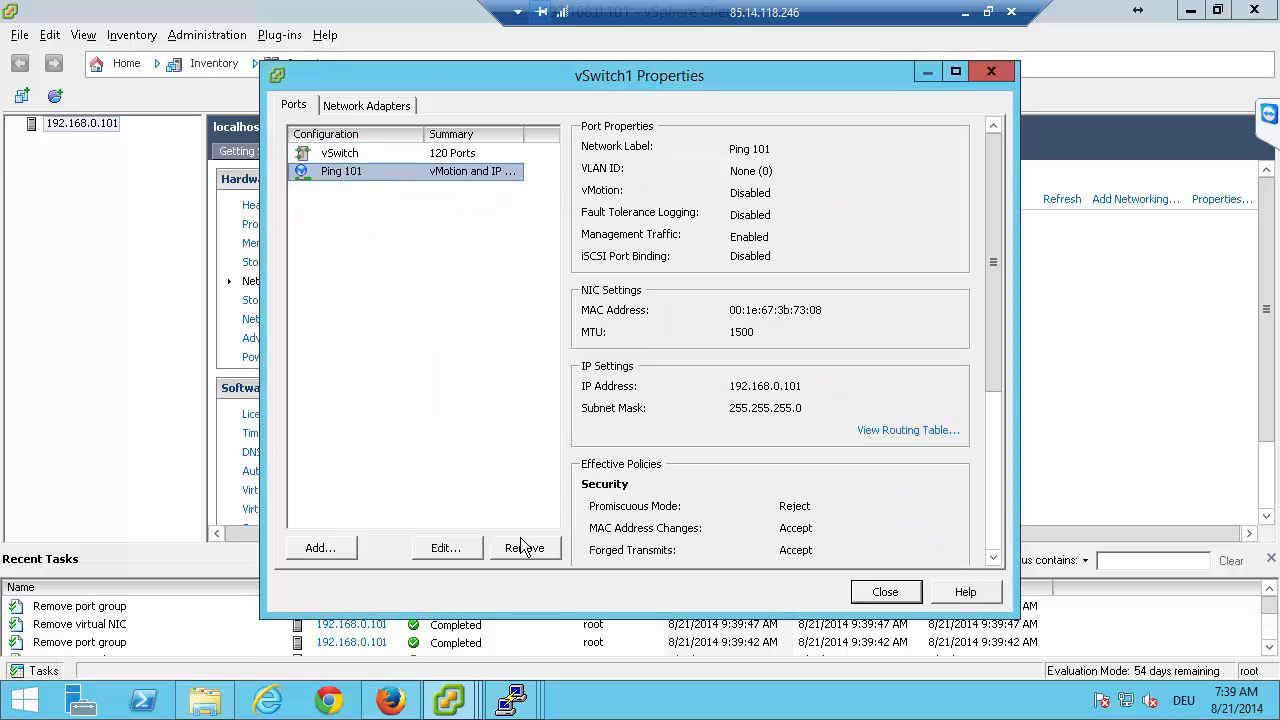
{"action": "left_click", "coordinate": [523, 547]}
{"action": "left_click", "coordinate": [849, 184]}
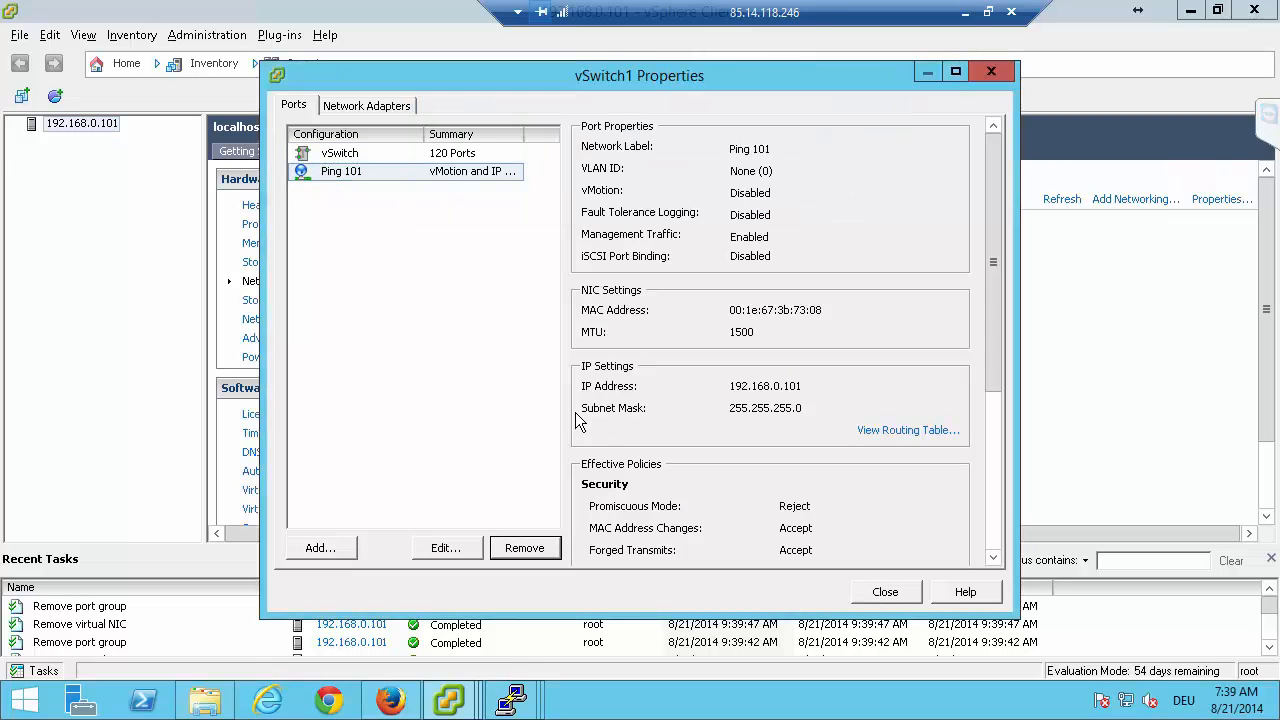
{"action": "left_click", "coordinate": [885, 591]}
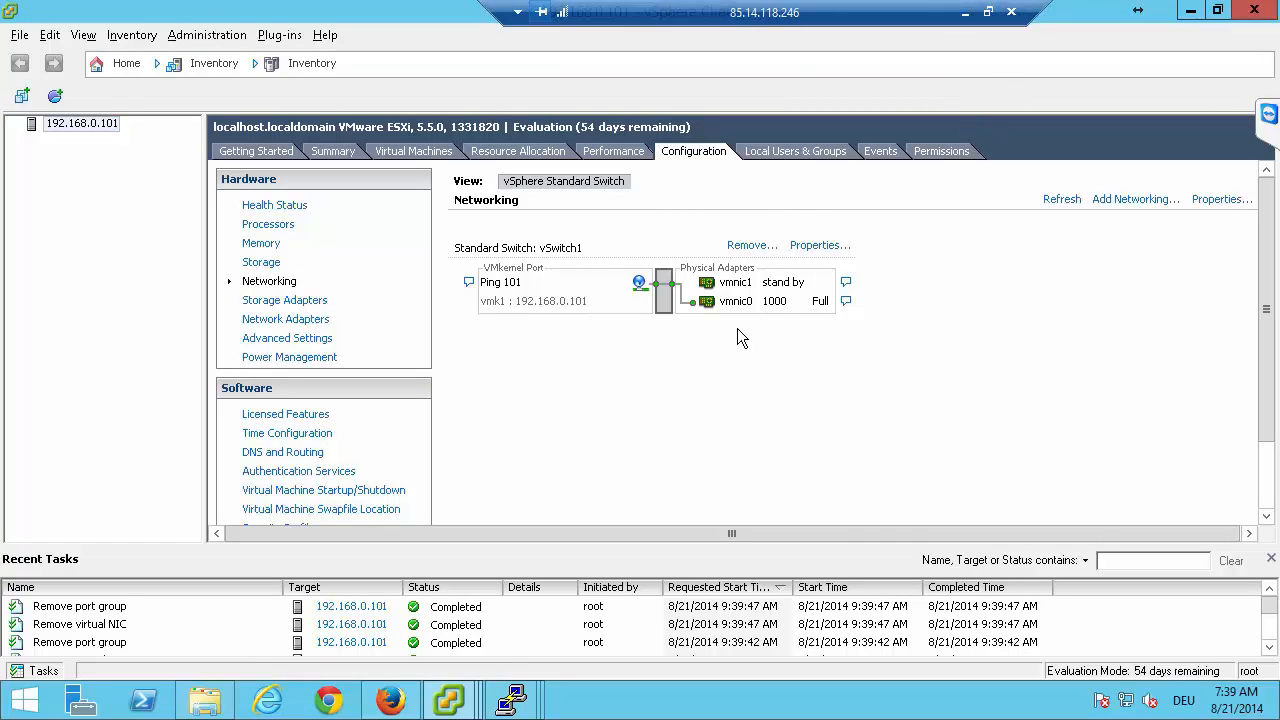
{"action": "left_click", "coordinate": [964, 14]}
{"action": "key", "text": "alt+Tab"}
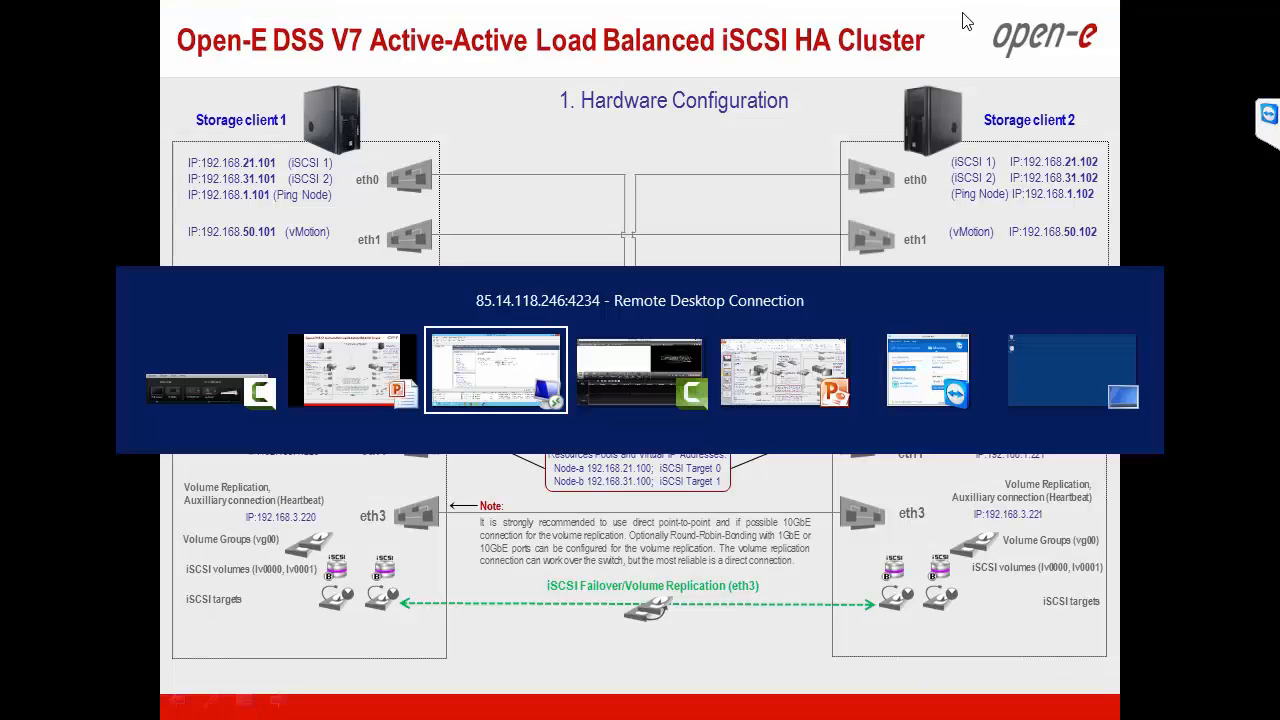
{"action": "key", "text": "alt+Tab"}
{"action": "key", "text": "alt+Tab"}
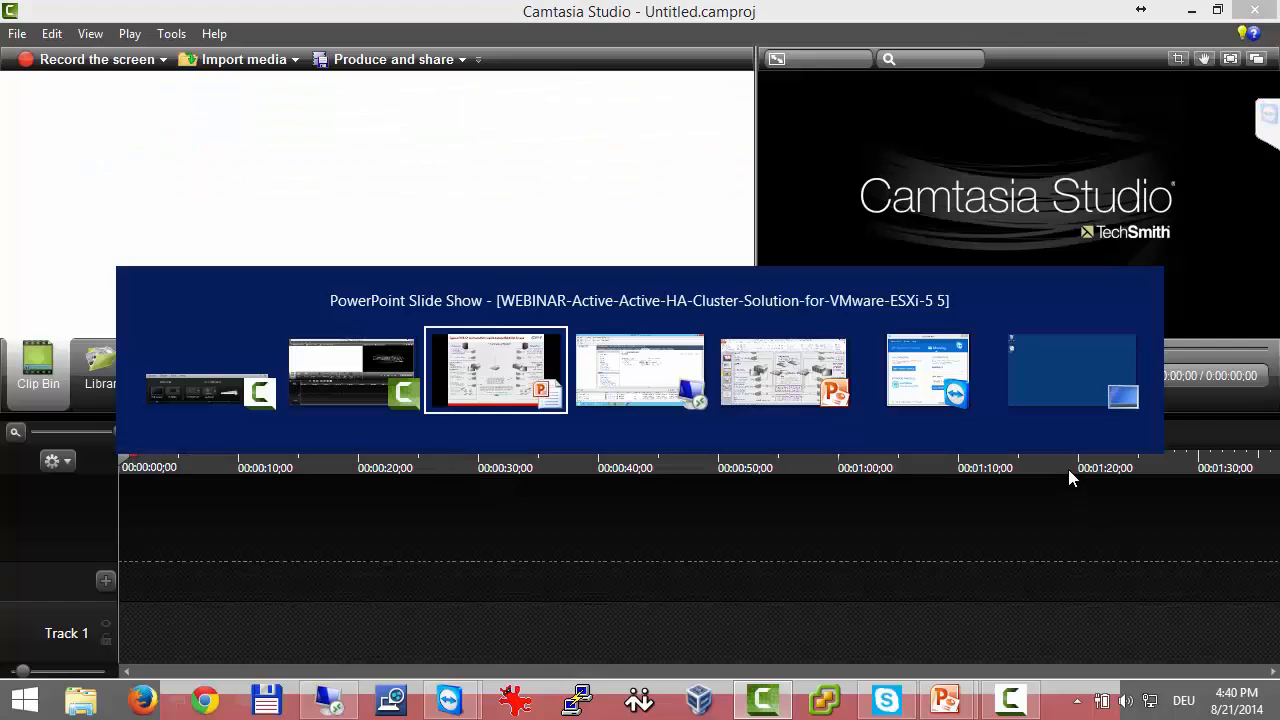
{"action": "key", "text": "alt+Tab"}
{"action": "key", "text": "alt+Tab"}
{"action": "key", "text": "alt+Tab"}
{"action": "key", "text": "alt+Tab"}
{"action": "key", "text": "alt+Tab"}
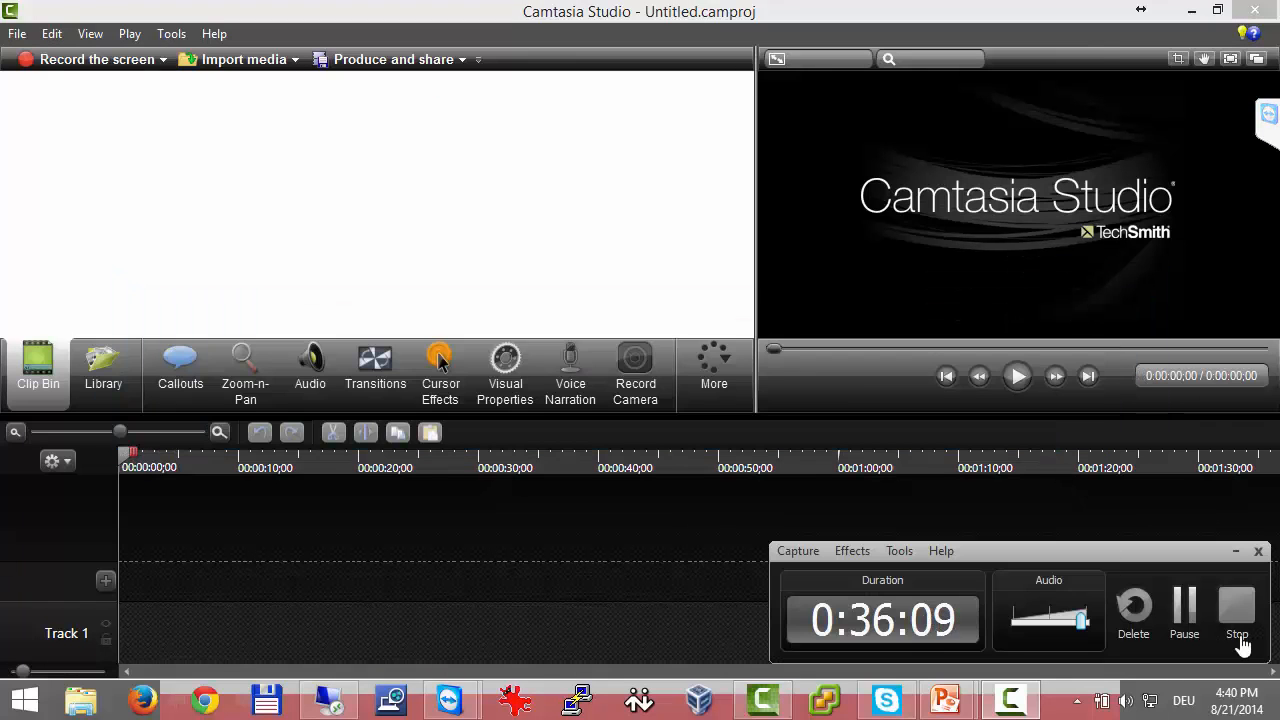
{"action": "left_click", "coordinate": [1187, 612]}
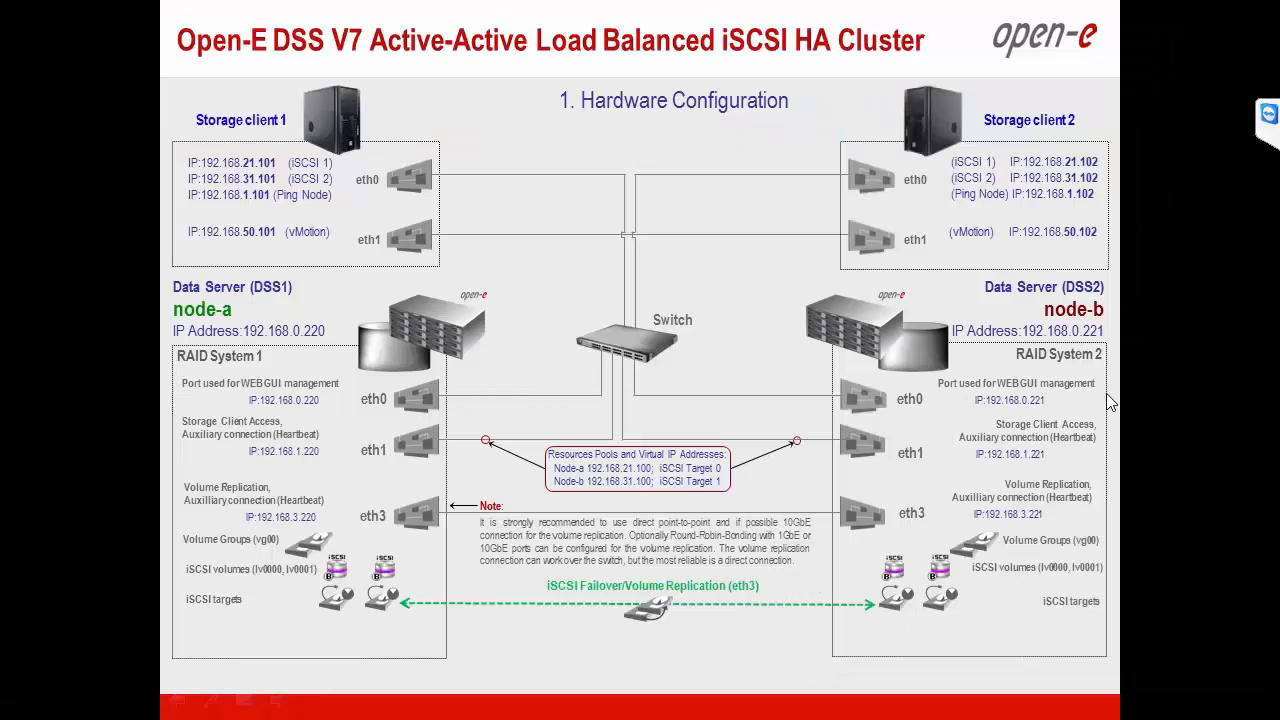
Switch back to the remote desktop and examine the standard switches and VMkernel ports of host 192.168.0.102.
{"action": "key", "text": "alt+Tab"}
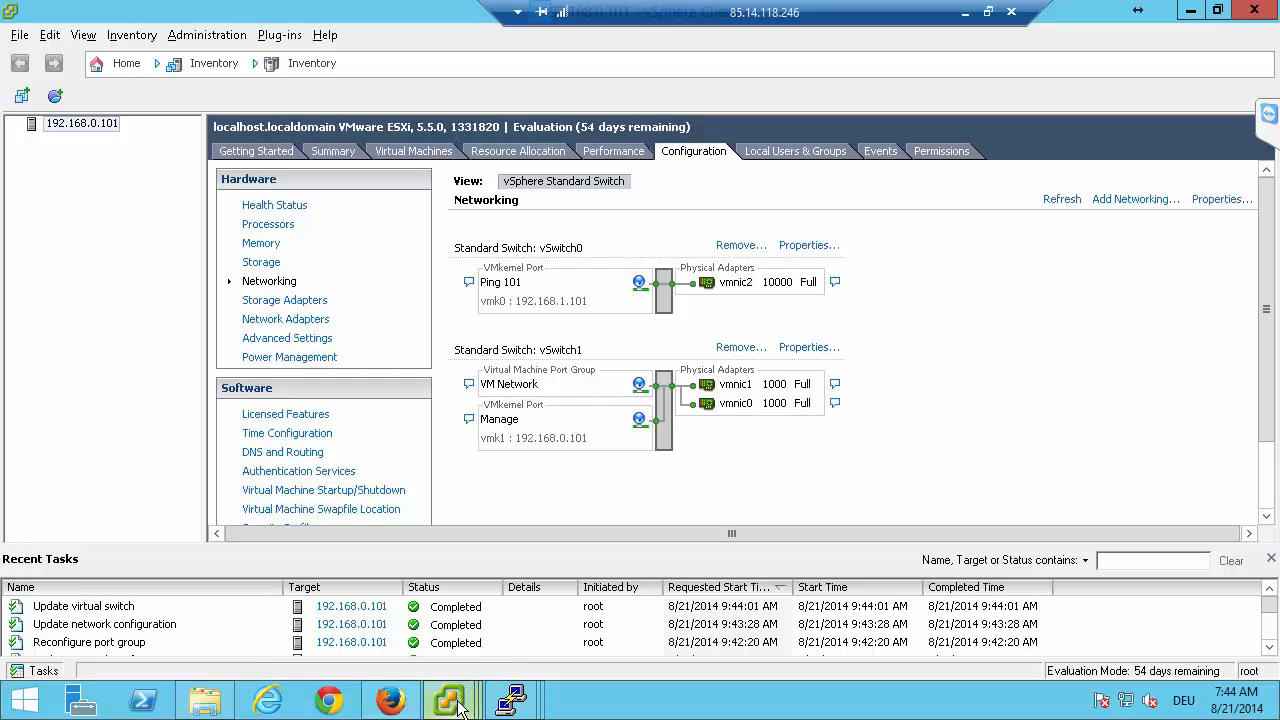
{"action": "mouse_move", "coordinate": [455, 700]}
{"action": "left_click", "coordinate": [439, 603]}
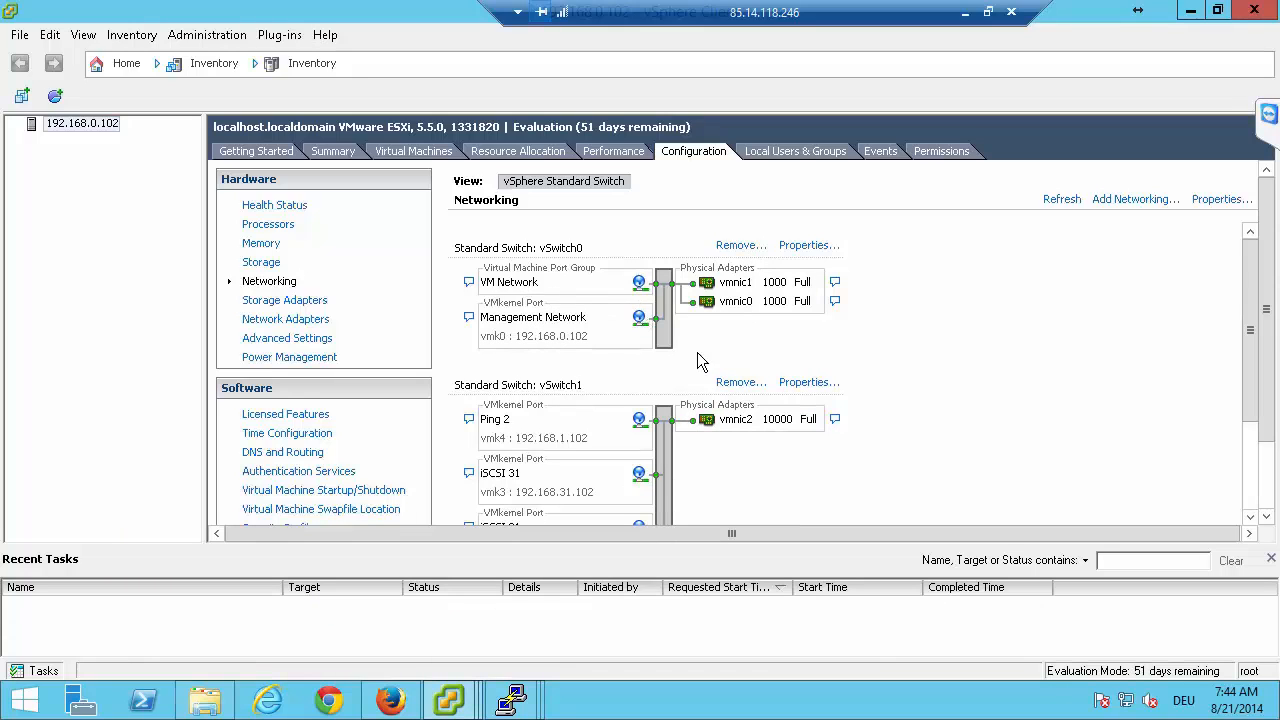
{"action": "scroll", "coordinate": [986, 455], "scroll_direction": "down", "scroll_amount": 3}
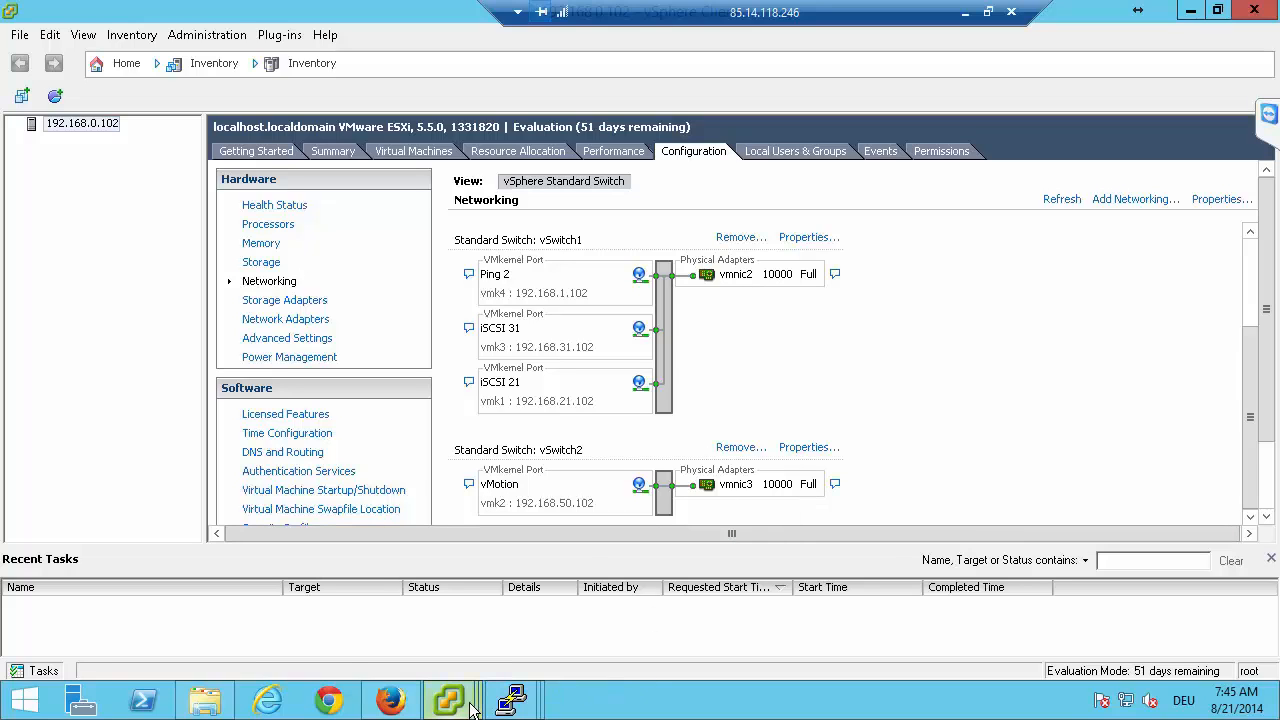
Review the networking of host 192.168.0.101, then check the ping nodes' reachability on the dss-a failover page in Firefox.
{"action": "mouse_move", "coordinate": [452, 702]}
{"action": "left_click", "coordinate": [632, 608]}
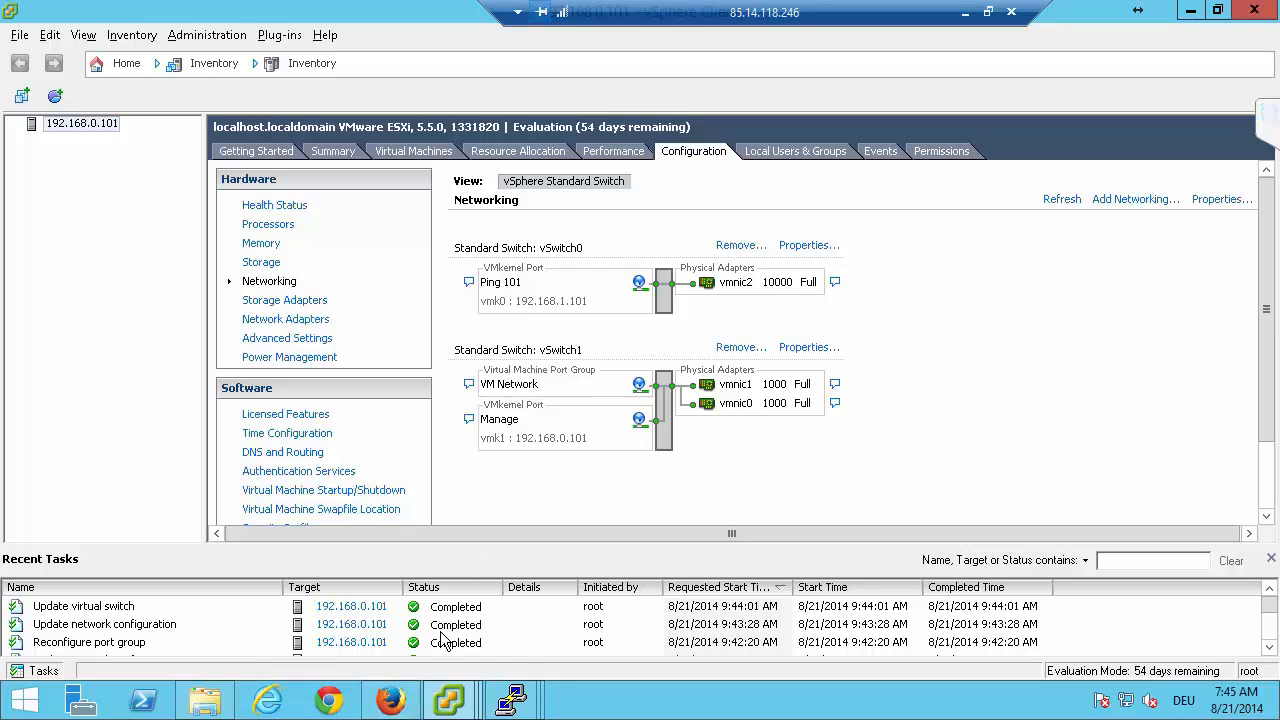
{"action": "left_click", "coordinate": [396, 692]}
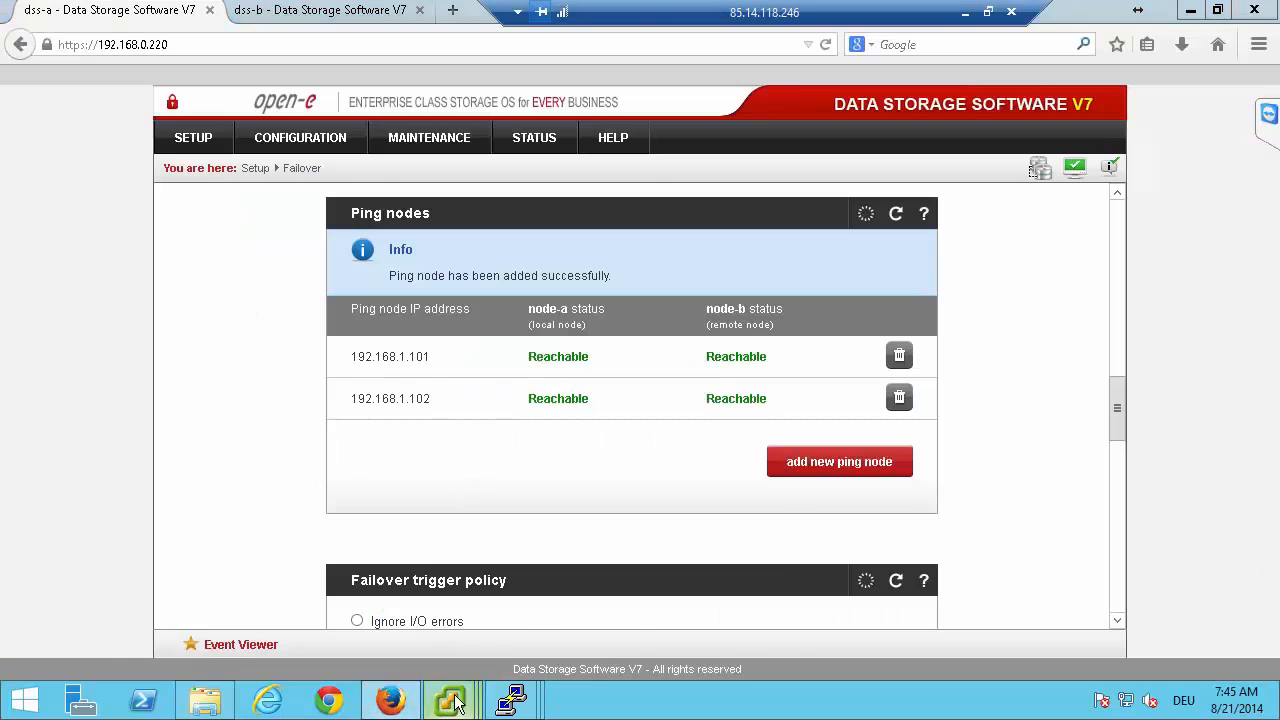
Return to the vSphere Client window of host 192.168.0.101 and start adding a VMkernel connection to vSwitch0.
{"action": "mouse_move", "coordinate": [449, 700]}
{"action": "left_click", "coordinate": [602, 575]}
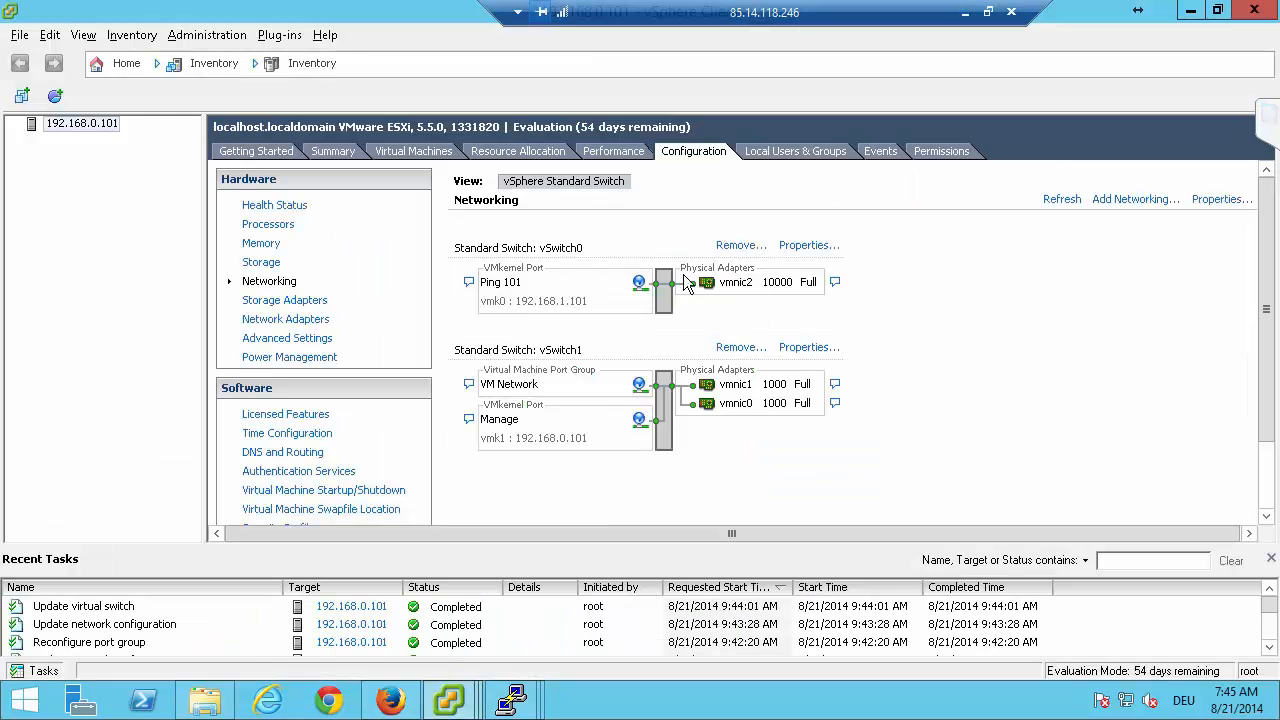
{"action": "left_click", "coordinate": [808, 245]}
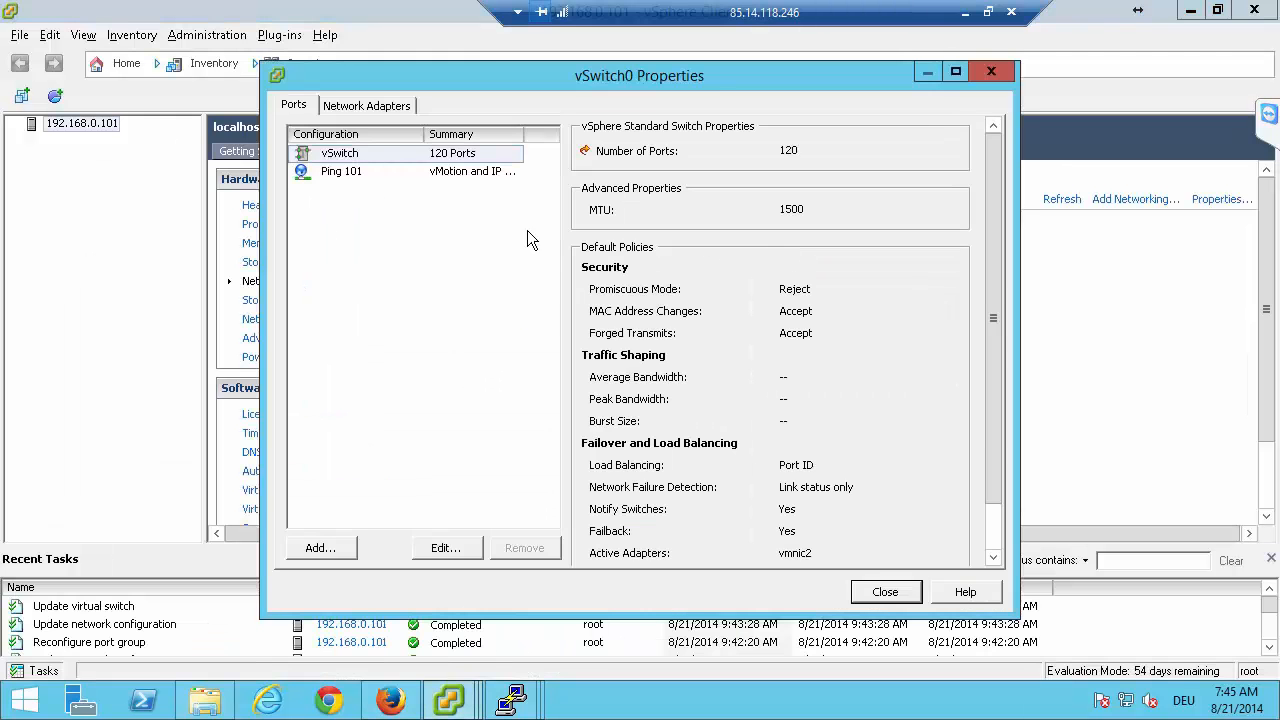
{"action": "left_click", "coordinate": [321, 548]}
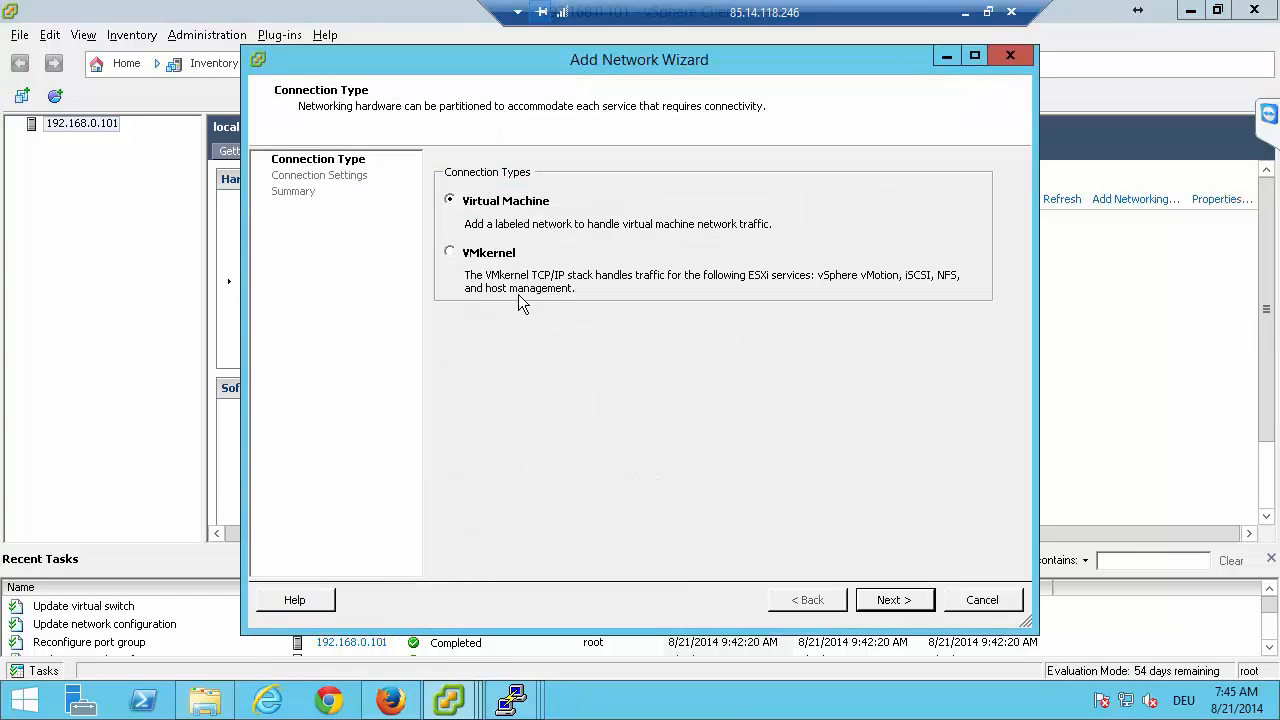
{"action": "left_click", "coordinate": [476, 255]}
{"action": "left_click", "coordinate": [896, 600]}
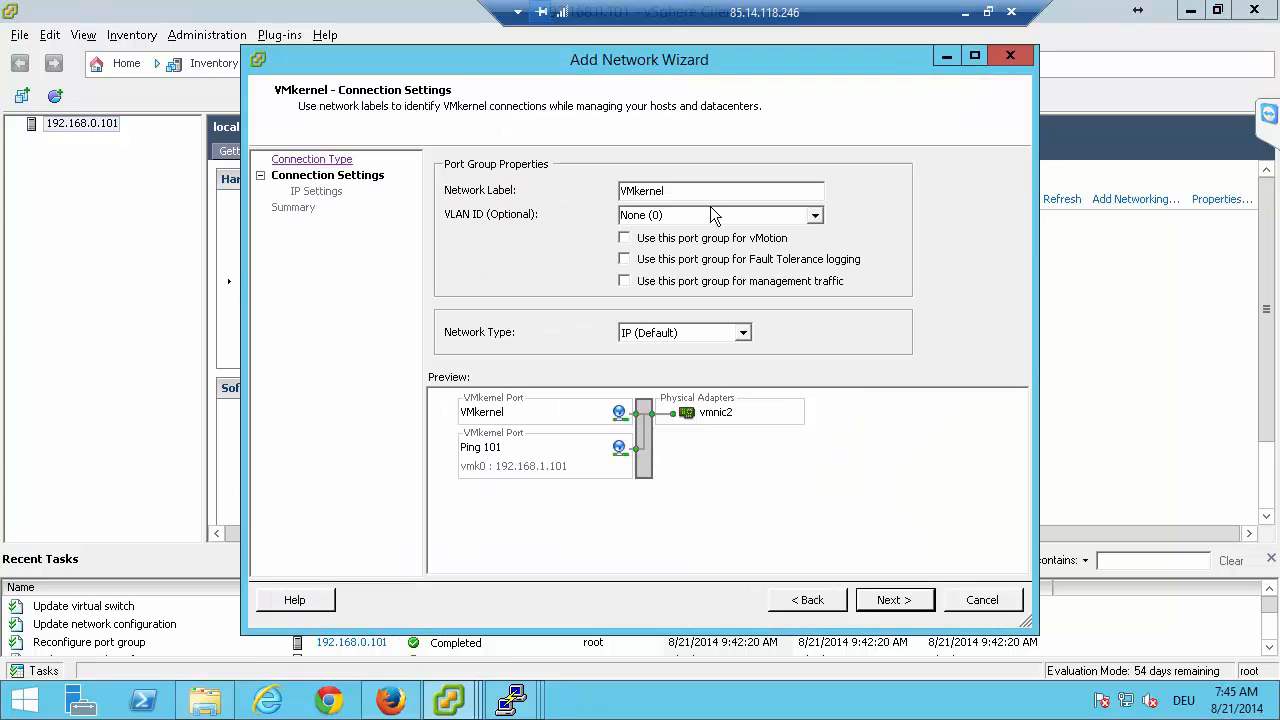
Label the new VMkernel port on vSwitch0 "iSCSI 21" and proceed to its IP settings.
{"action": "left_click_drag", "start_coordinate": [694, 190], "coordinate": [441, 171]}
{"action": "type", "text": "i"}
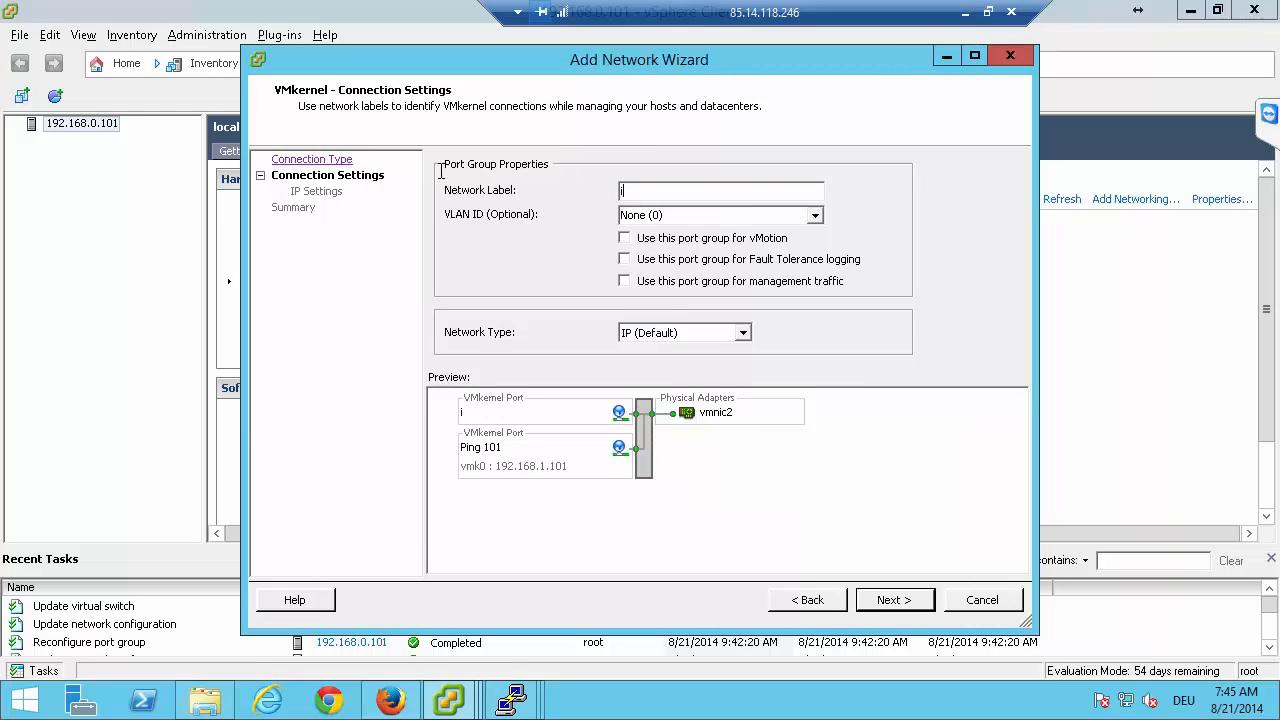
{"action": "type", "text": "SCSI 21"}
{"action": "left_click", "coordinate": [921, 600]}
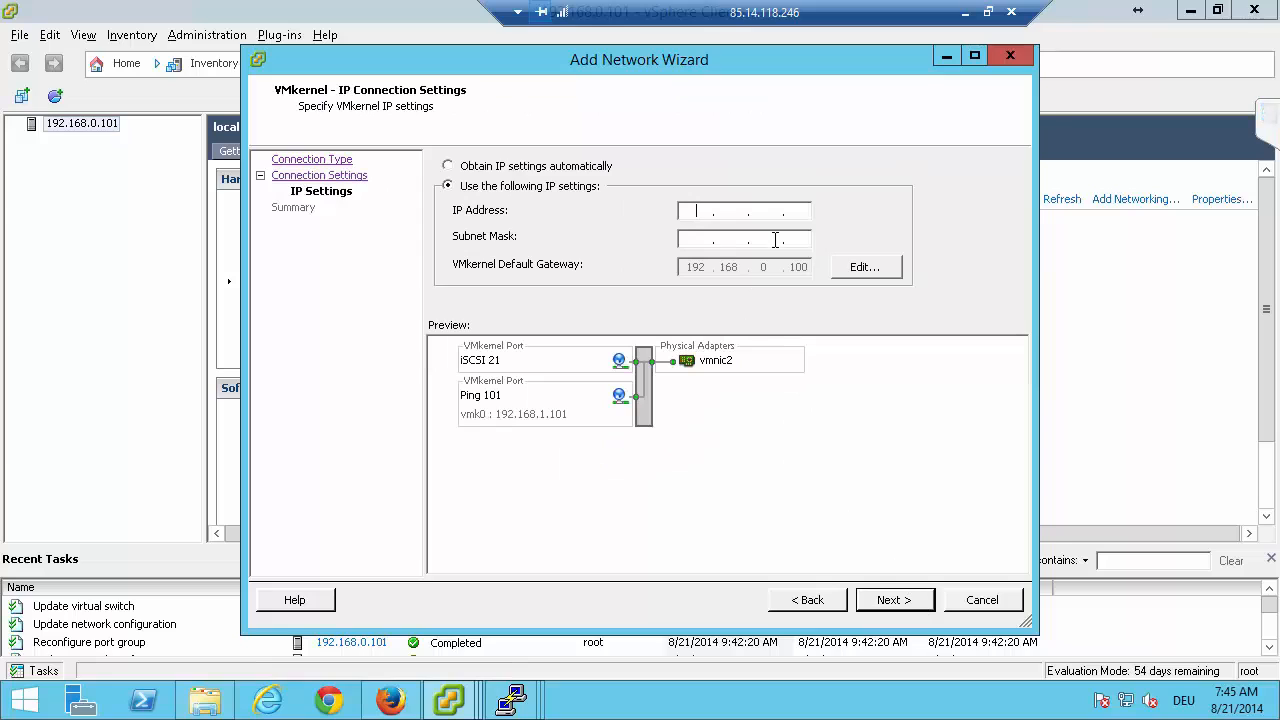
Give the iSCSI 21 port the IP address 192.168.21.101 with subnet mask 255.255.255.0 and finish adding it to vSwitch0.
{"action": "type", "text": "192.168."}
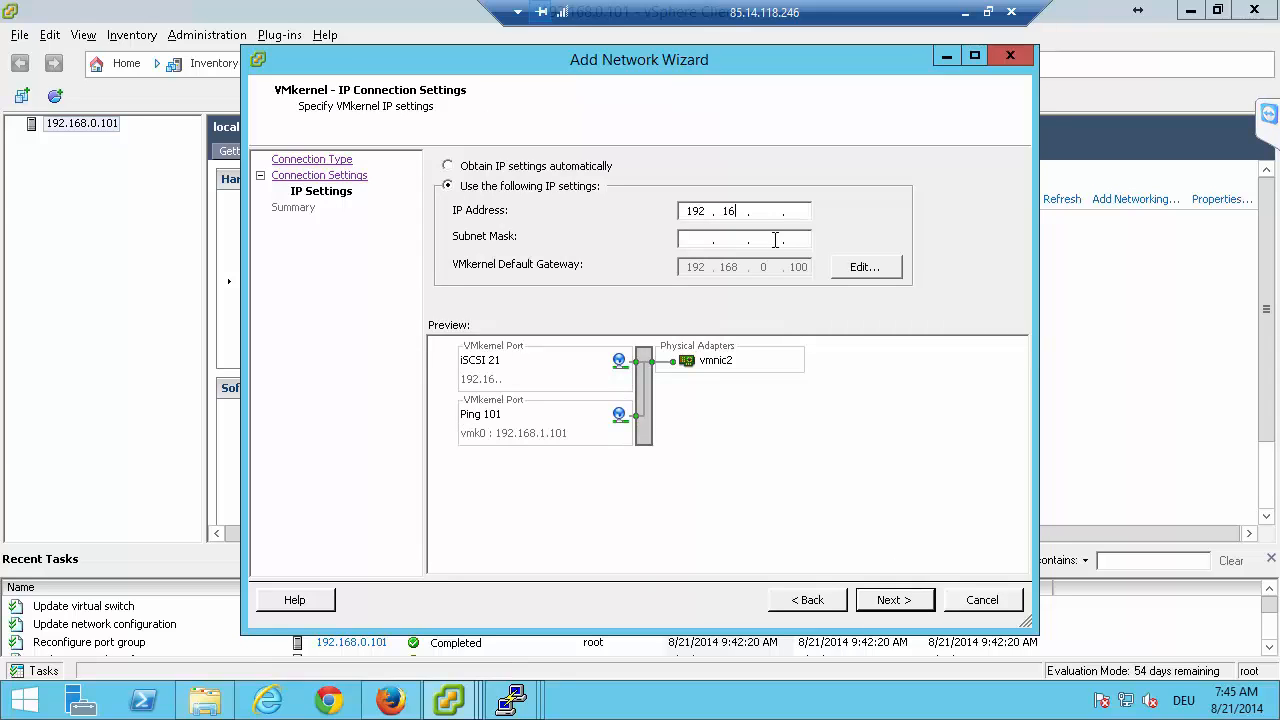
{"action": "type", "text": "2"}
{"action": "type", "text": "1"}
{"action": "type", "text": ".10"}
{"action": "type", "text": "1"}
{"action": "type", "text": "255255255"}
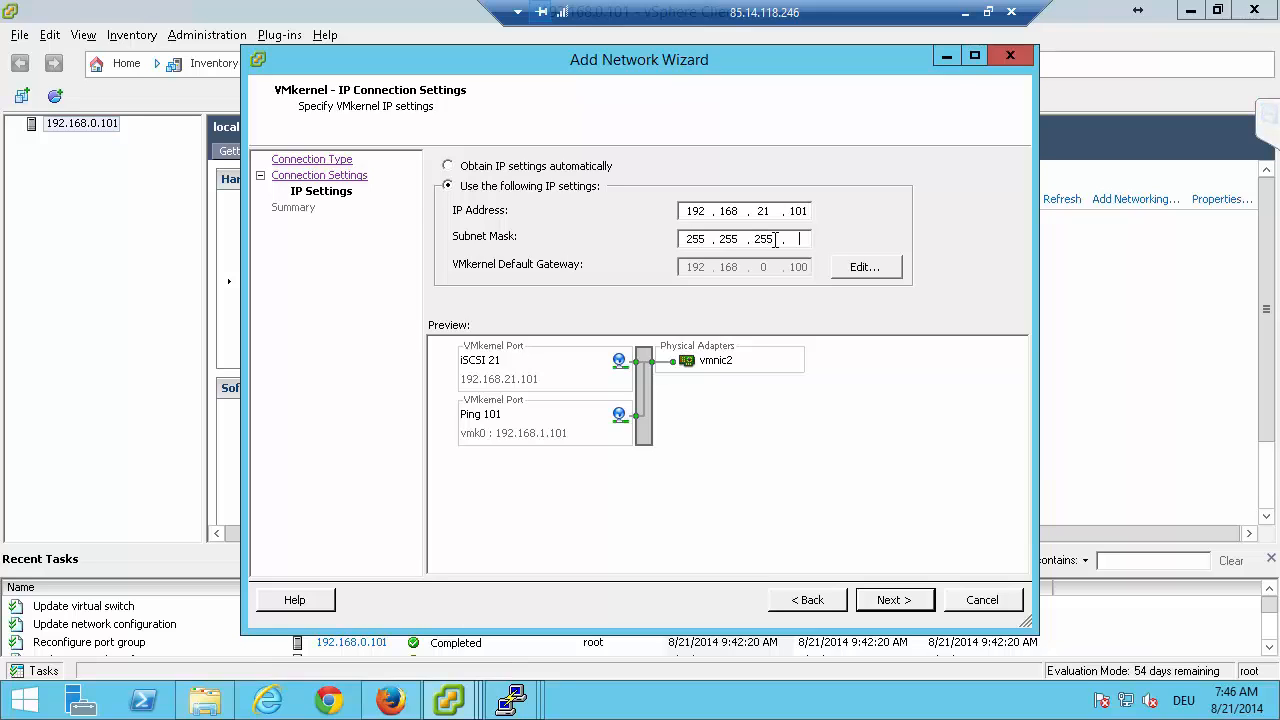
{"action": "type", "text": "0"}
{"action": "left_click", "coordinate": [876, 599]}
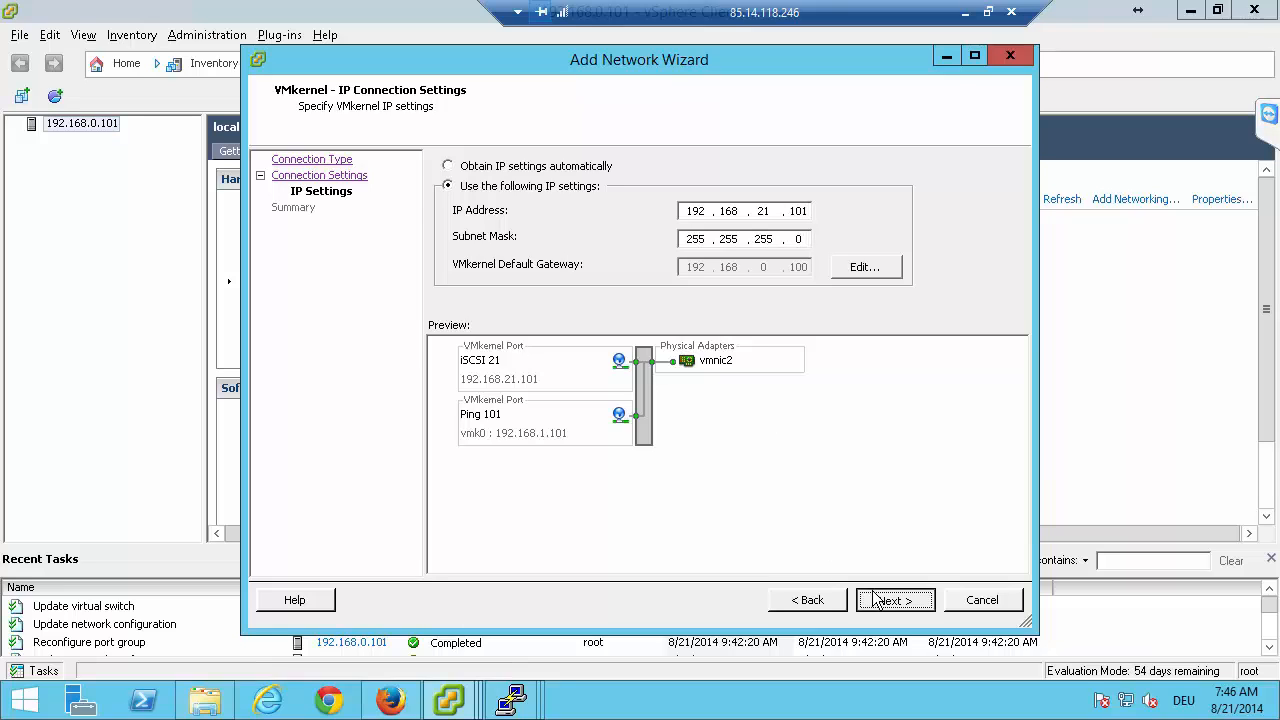
{"action": "left_click", "coordinate": [884, 600]}
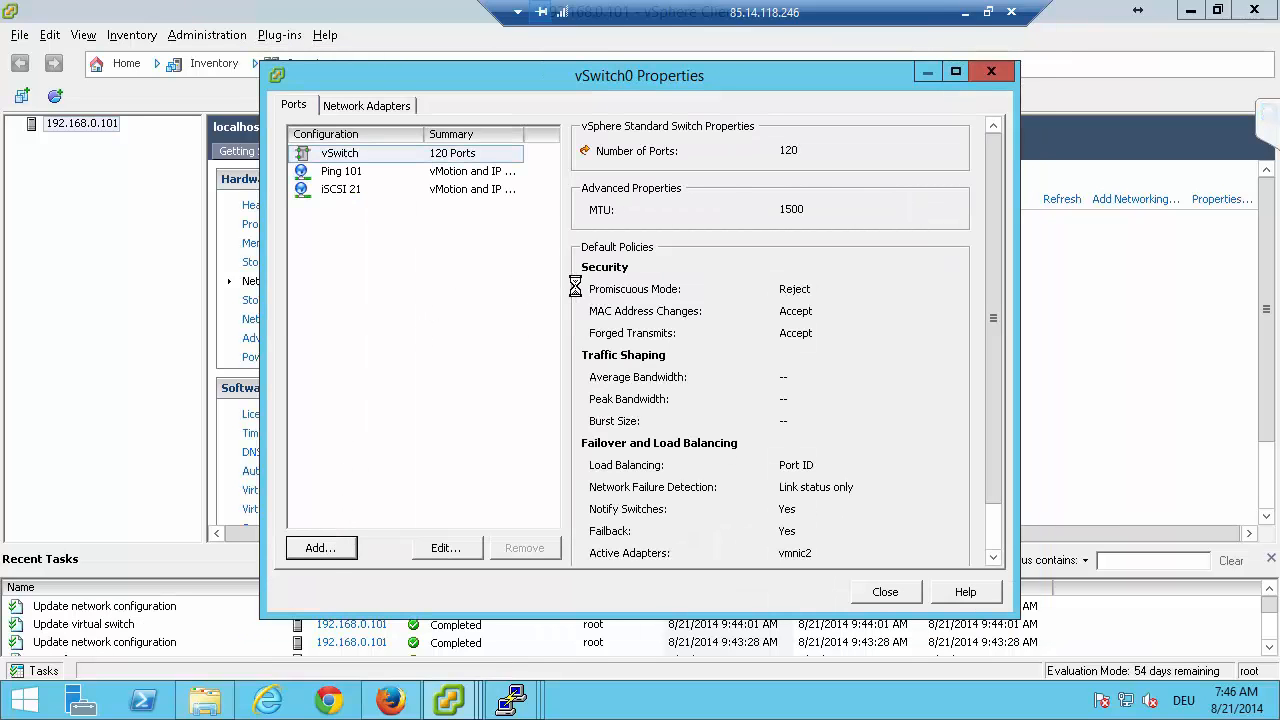
Start another VMkernel connection on vSwitch0 and label it "iSCSI 31".
{"action": "left_click", "coordinate": [478, 253]}
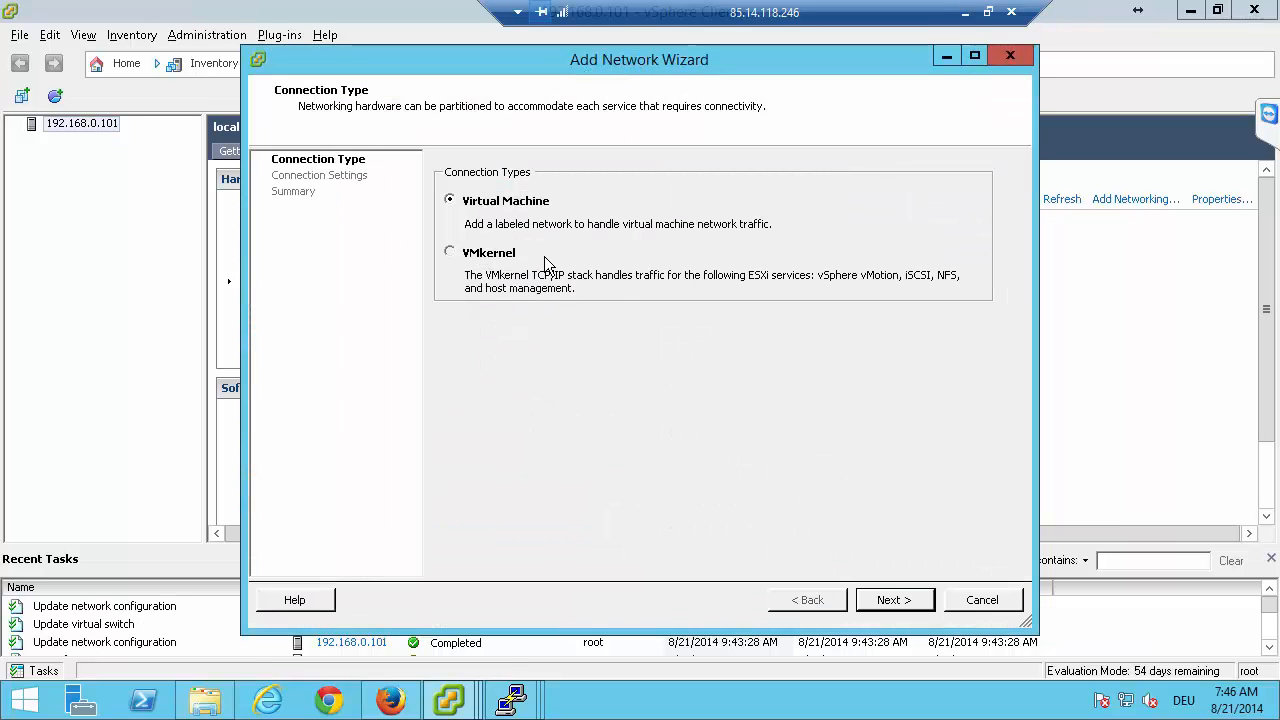
{"action": "left_click", "coordinate": [893, 600]}
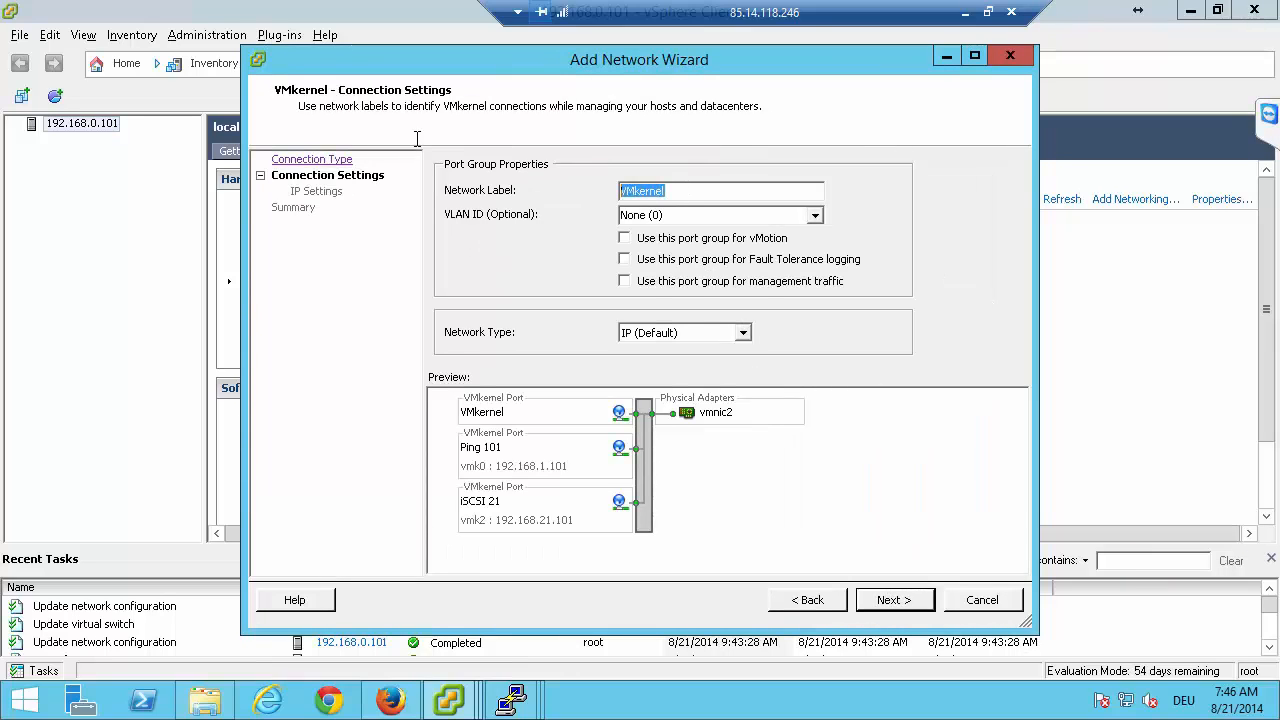
{"action": "type", "text": "iSCSI"}
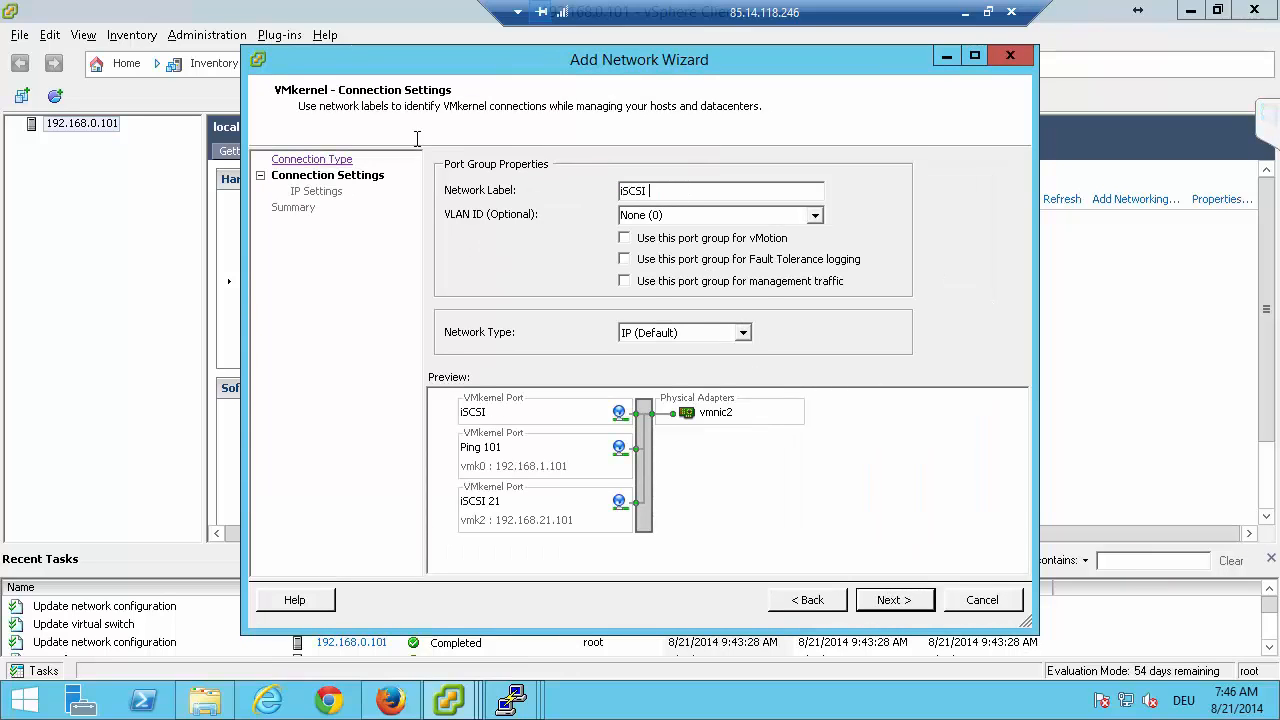
{"action": "type", "text": " 31"}
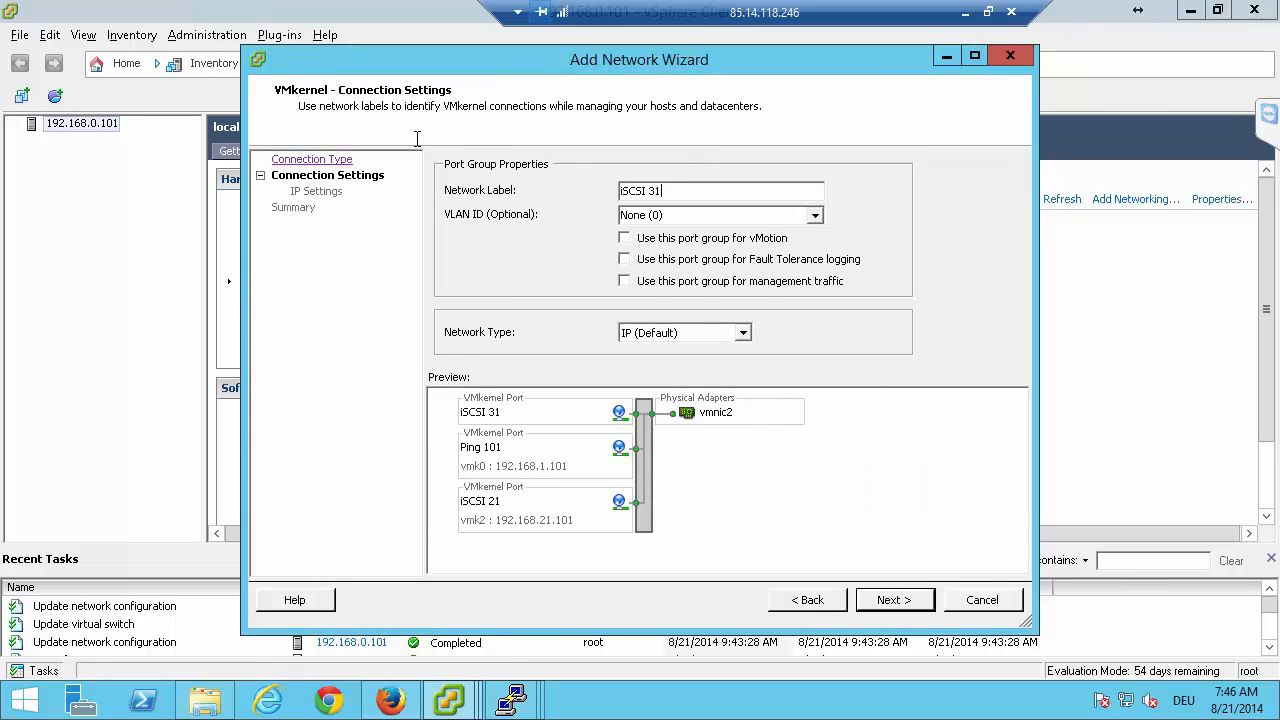
{"action": "left_click", "coordinate": [890, 600]}
Give the iSCSI 31 port IP address 192.168.31.101 and subnet mask 255.255.255.0, finish adding it, and close the vSwitch0 properties.
{"action": "left_click", "coordinate": [690, 210]}
{"action": "type", "text": "1 . . ."}
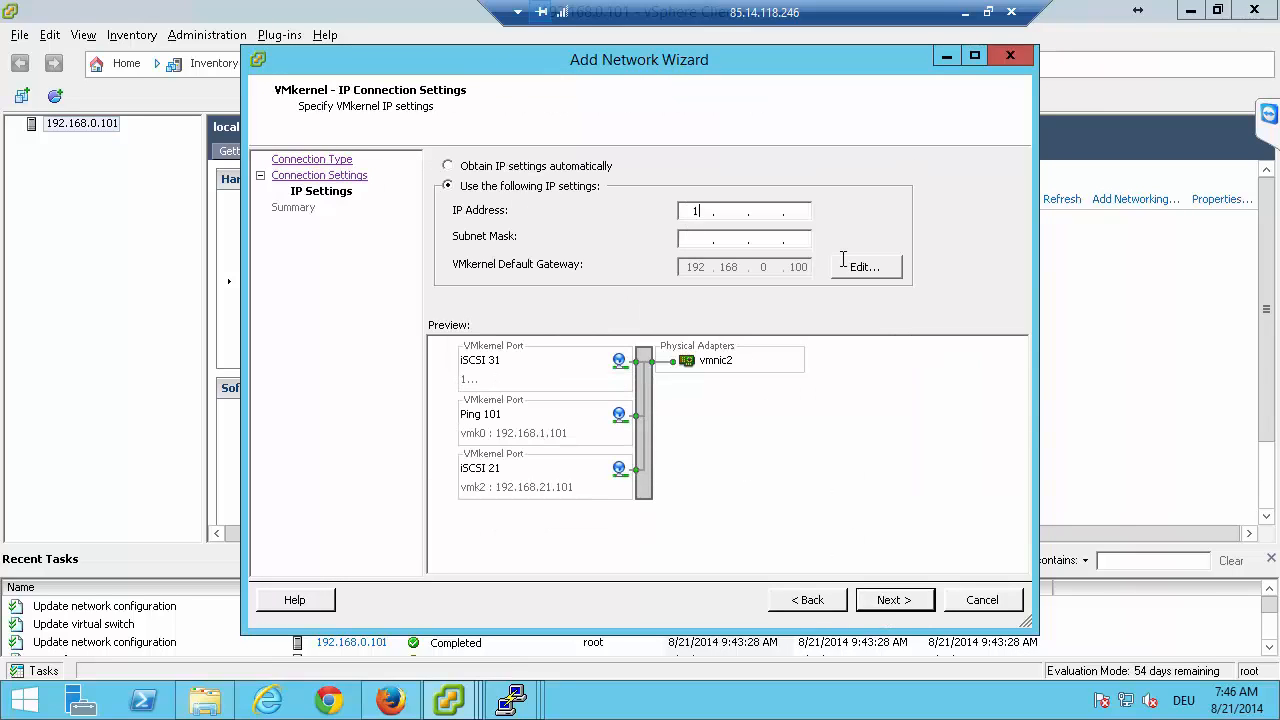
{"action": "type", "text": "92168."}
{"action": "type", "text": "31"}
{"action": "type", "text": "101"}
{"action": "type", "text": "2552552"}
{"action": "type", "text": "55.255.255."}
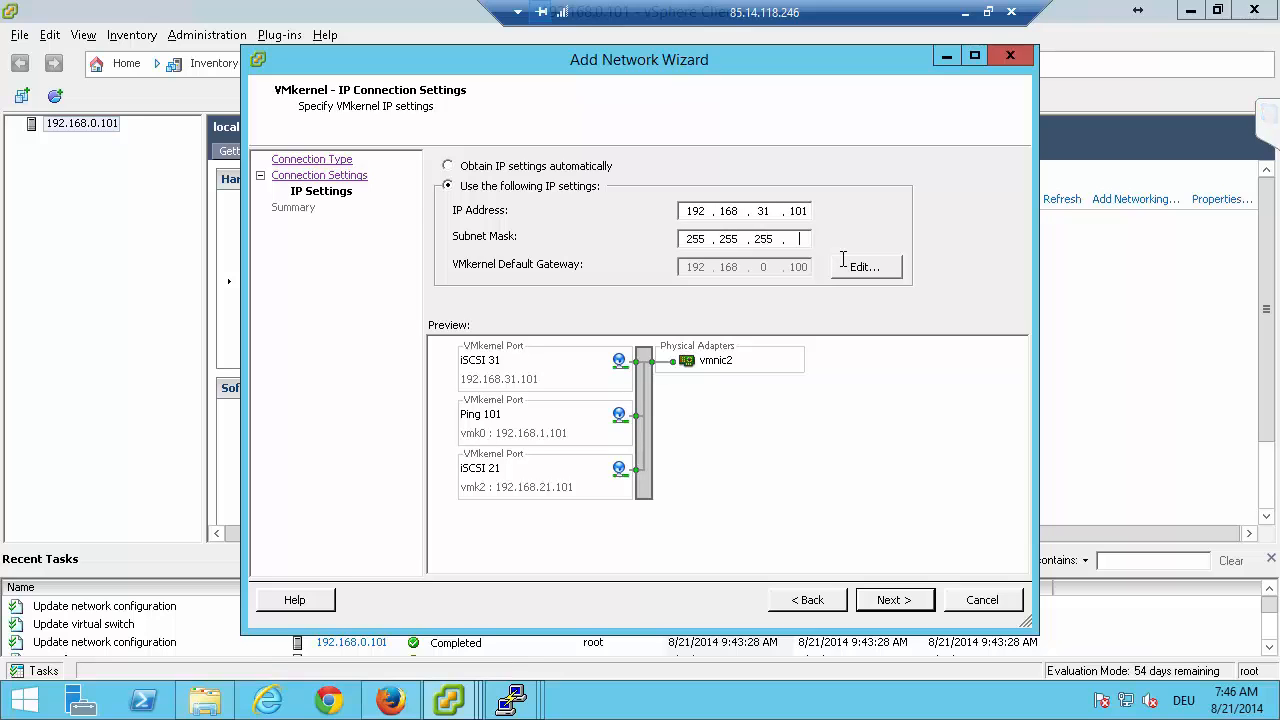
{"action": "type", "text": "0"}
{"action": "left_click", "coordinate": [914, 606]}
{"action": "left_click", "coordinate": [895, 600]}
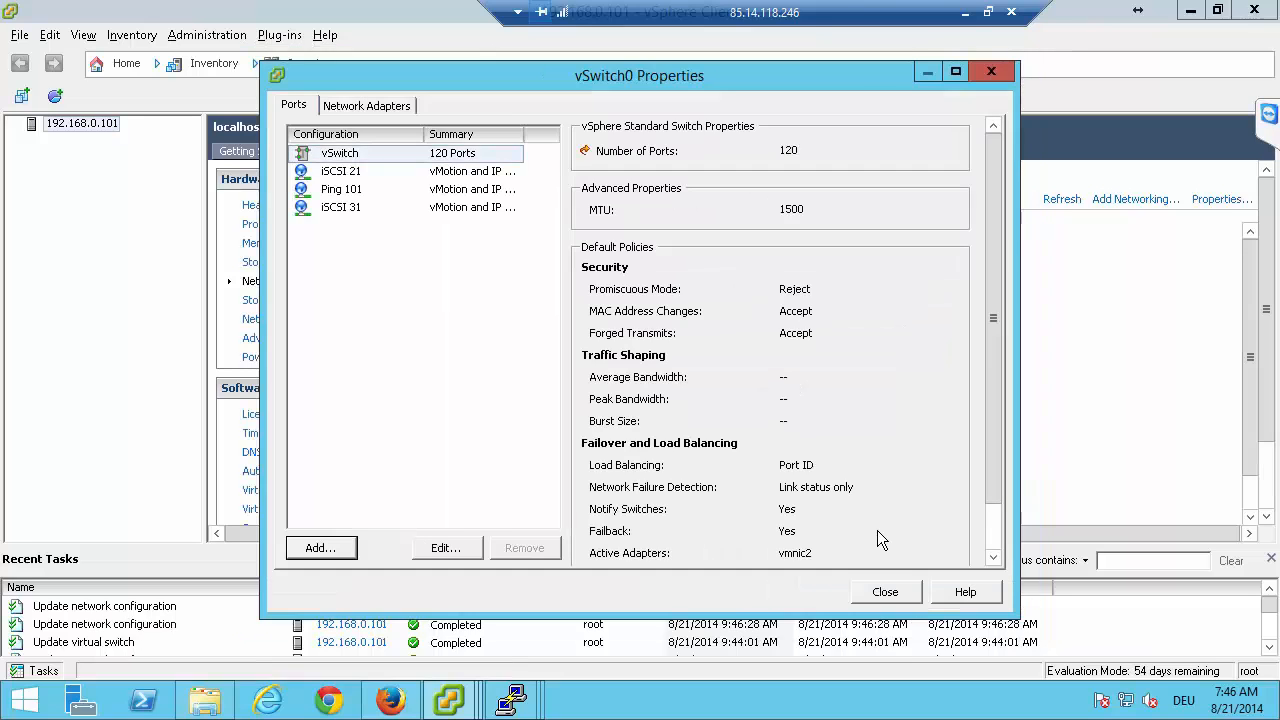
{"action": "left_click", "coordinate": [889, 596]}
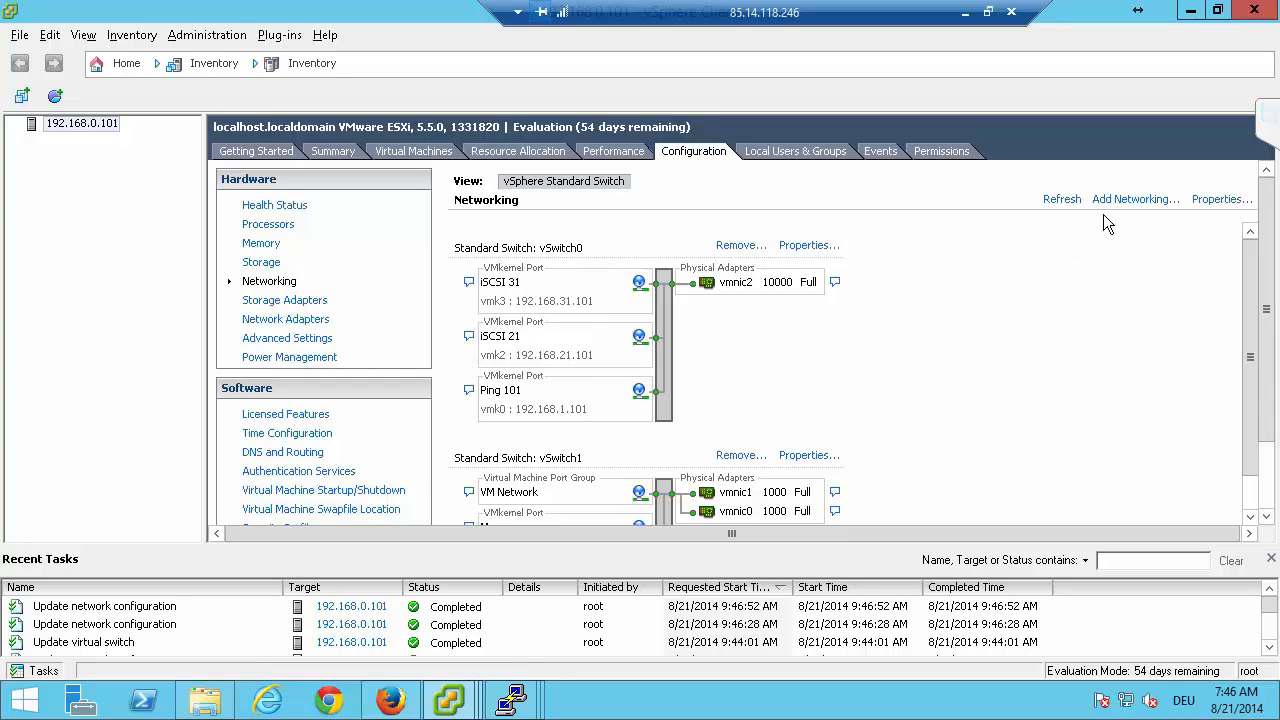
Remove the Ping 101 VMkernel port from vSwitch0.
{"action": "left_click", "coordinate": [808, 246]}
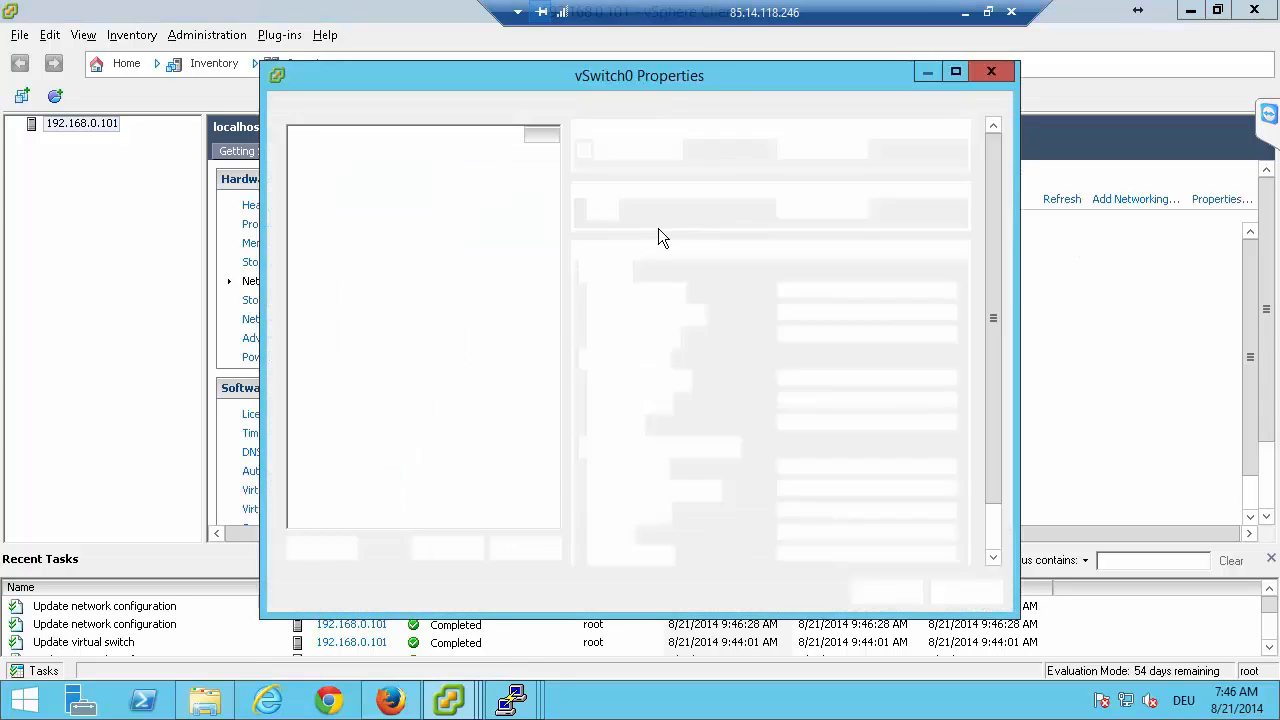
{"action": "left_click", "coordinate": [325, 208]}
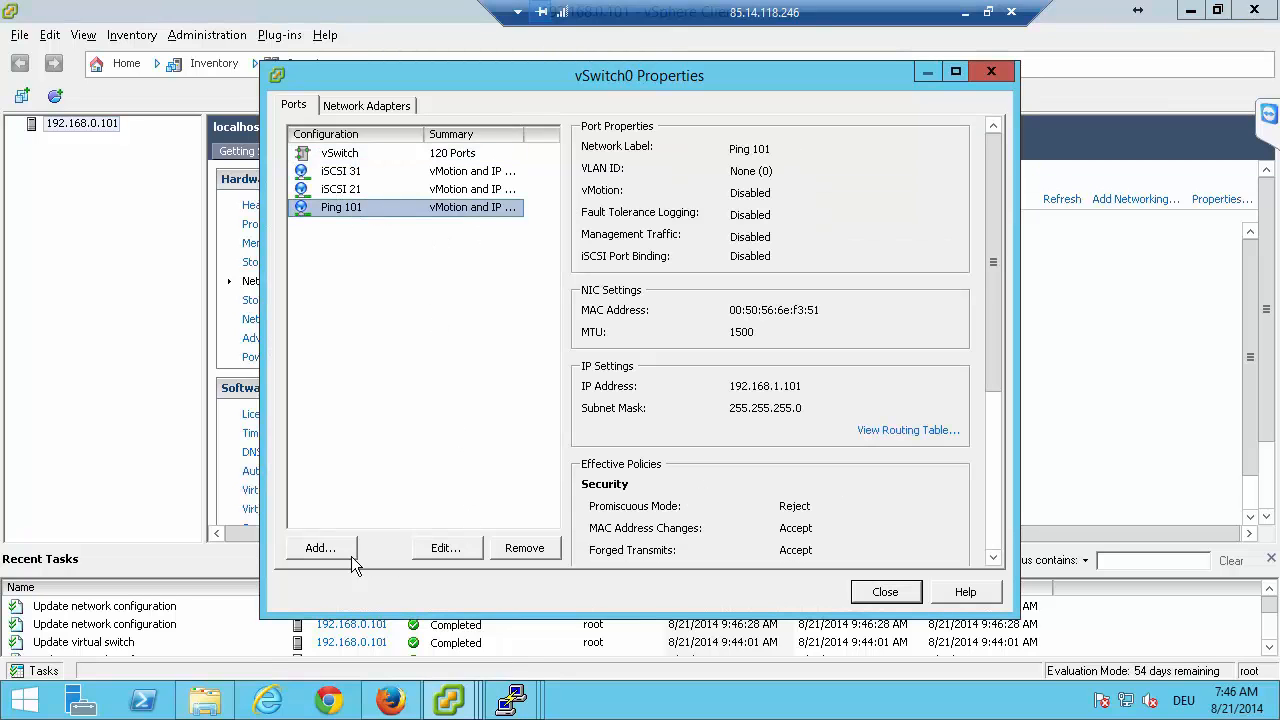
{"action": "left_click", "coordinate": [535, 549]}
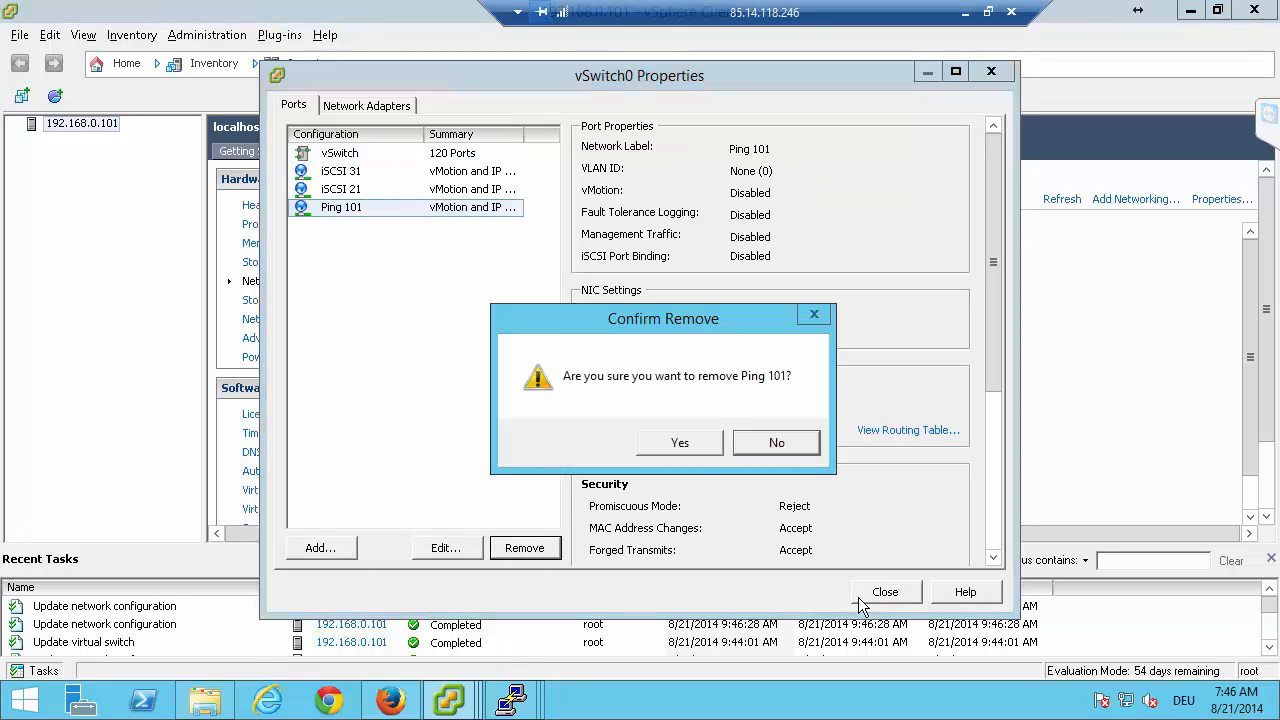
{"action": "left_click", "coordinate": [686, 445]}
{"action": "left_click", "coordinate": [740, 445]}
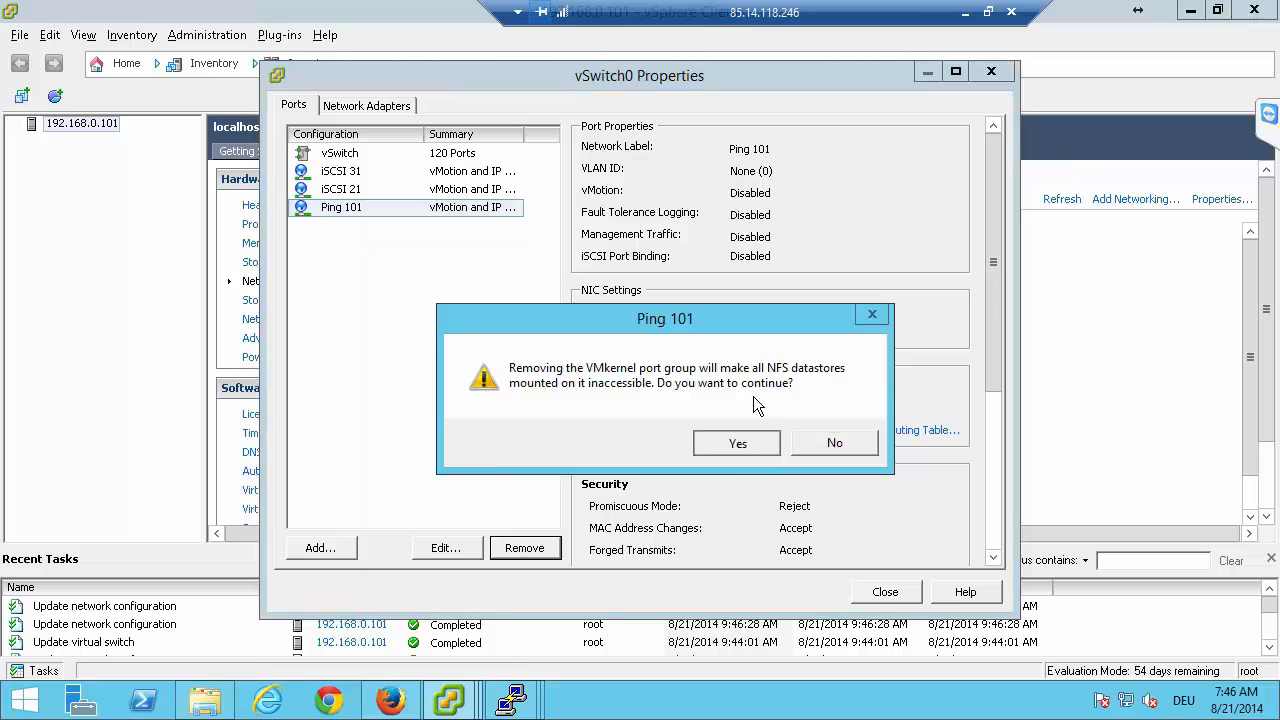
Check the ping nodes' status on the dss-a failover page in Firefox, then return to the vSphere Client and close the vSwitch0 properties.
{"action": "left_click", "coordinate": [390, 700]}
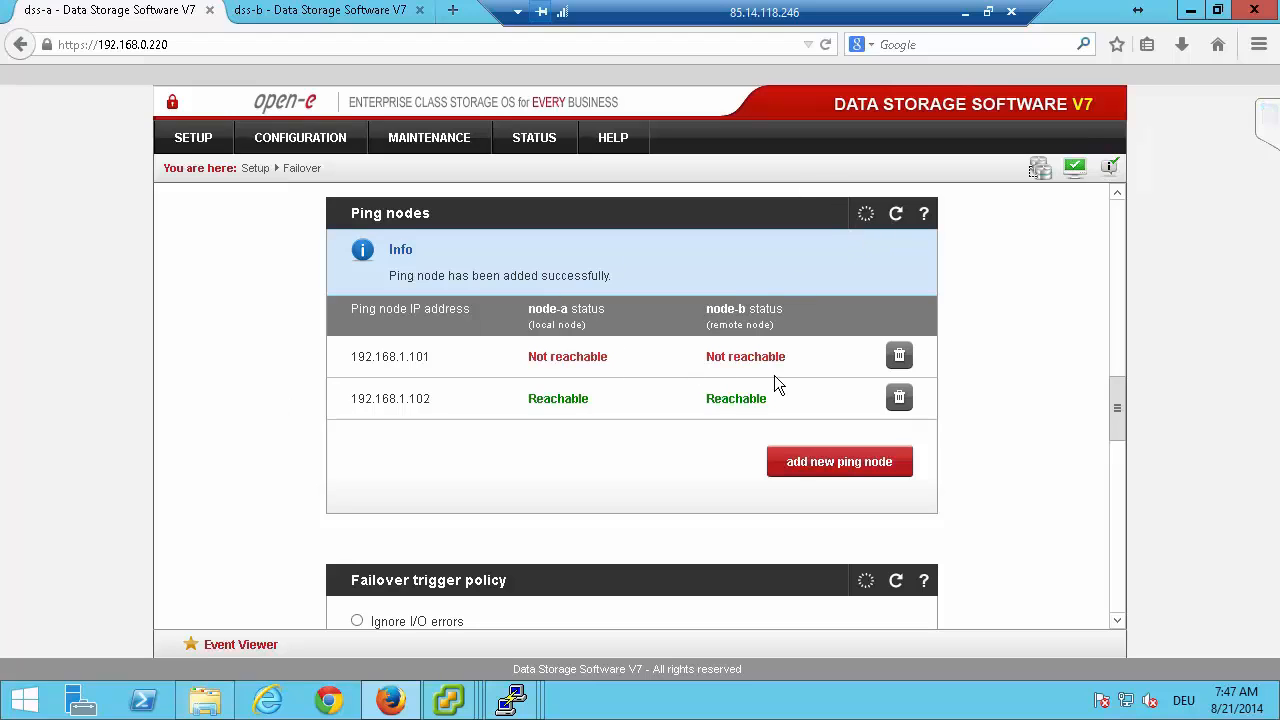
{"action": "left_click", "coordinate": [449, 700]}
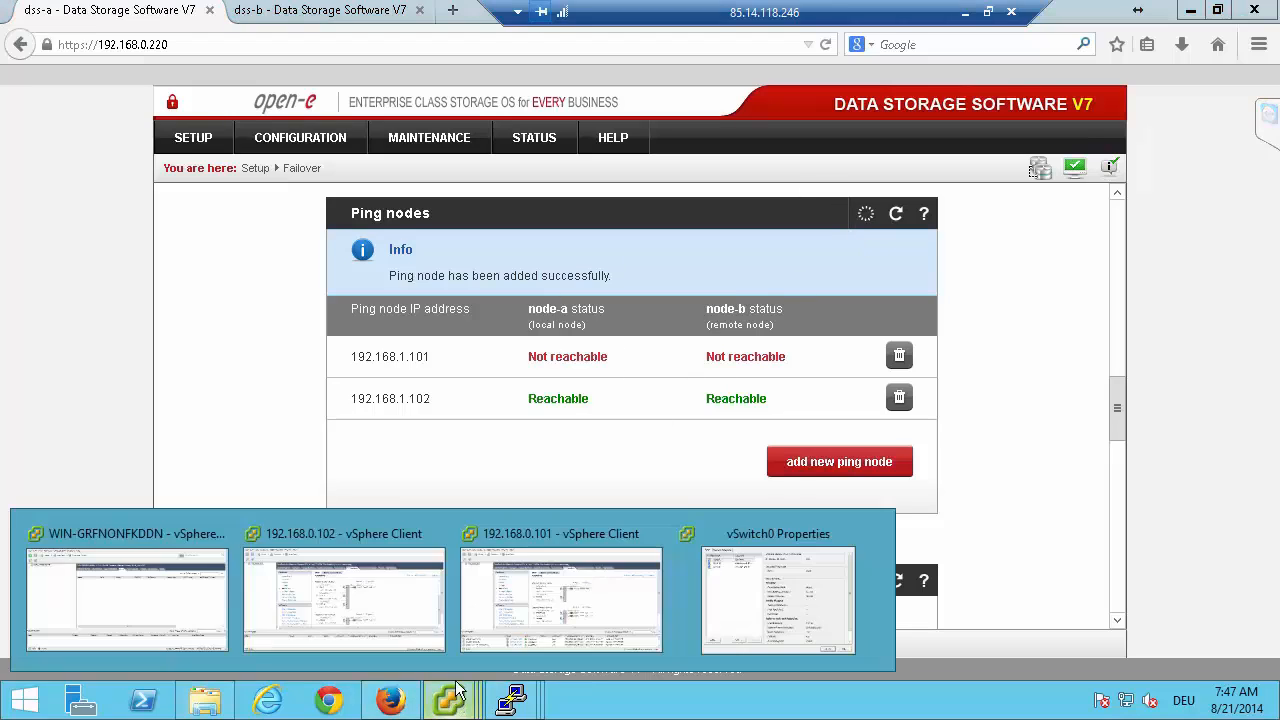
{"action": "left_click", "coordinate": [503, 584]}
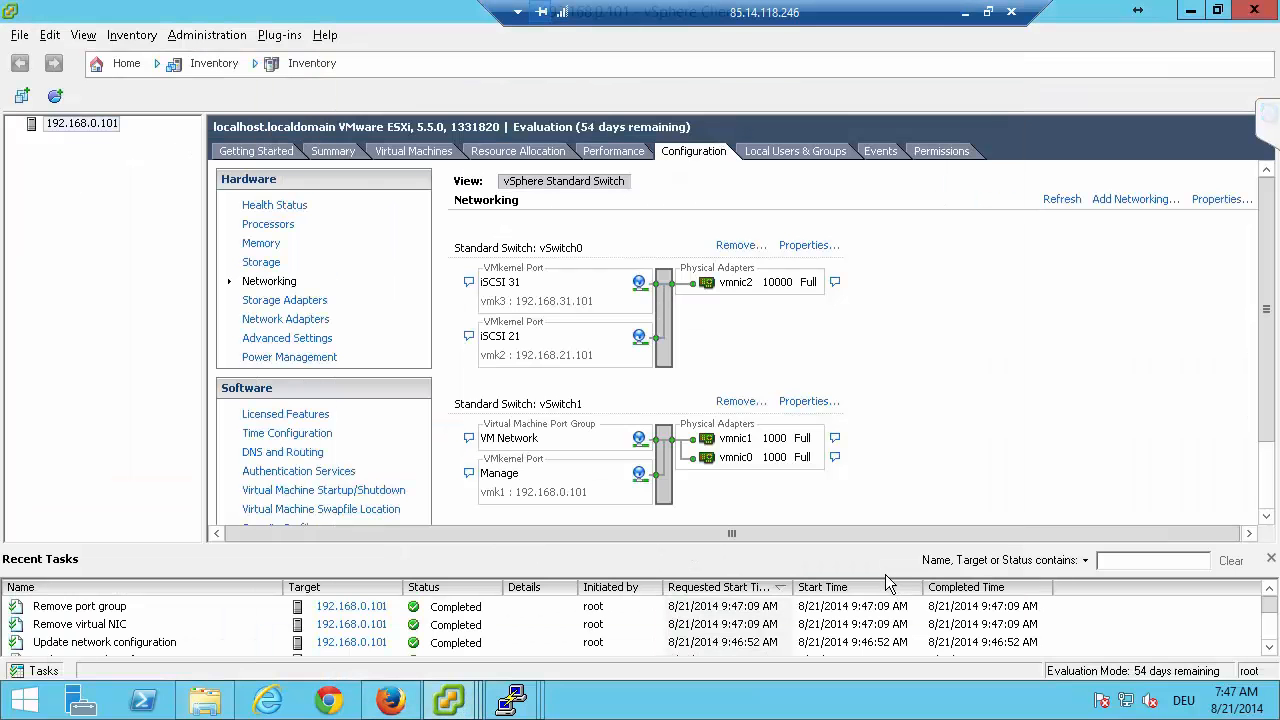
{"action": "left_click", "coordinate": [888, 591]}
Start adding a VMkernel connection to vSwitch0 with the network label "Ping 1".
{"action": "left_click", "coordinate": [812, 246]}
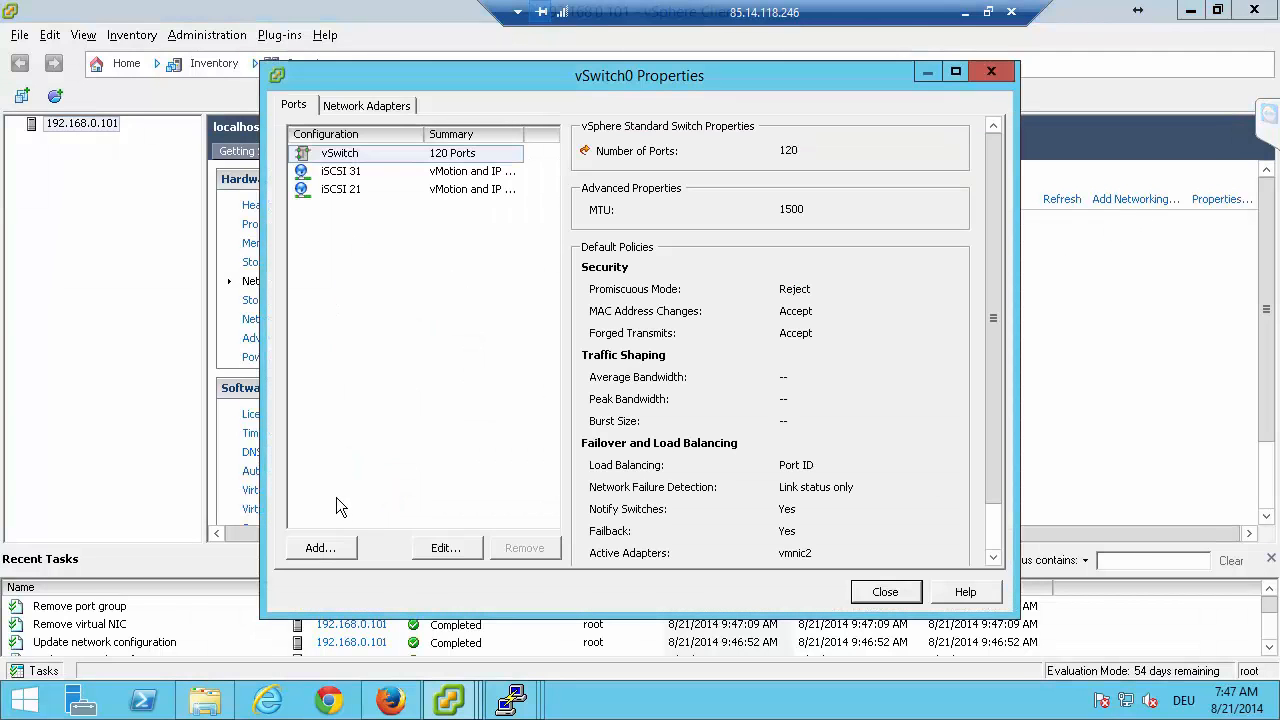
{"action": "left_click", "coordinate": [322, 550]}
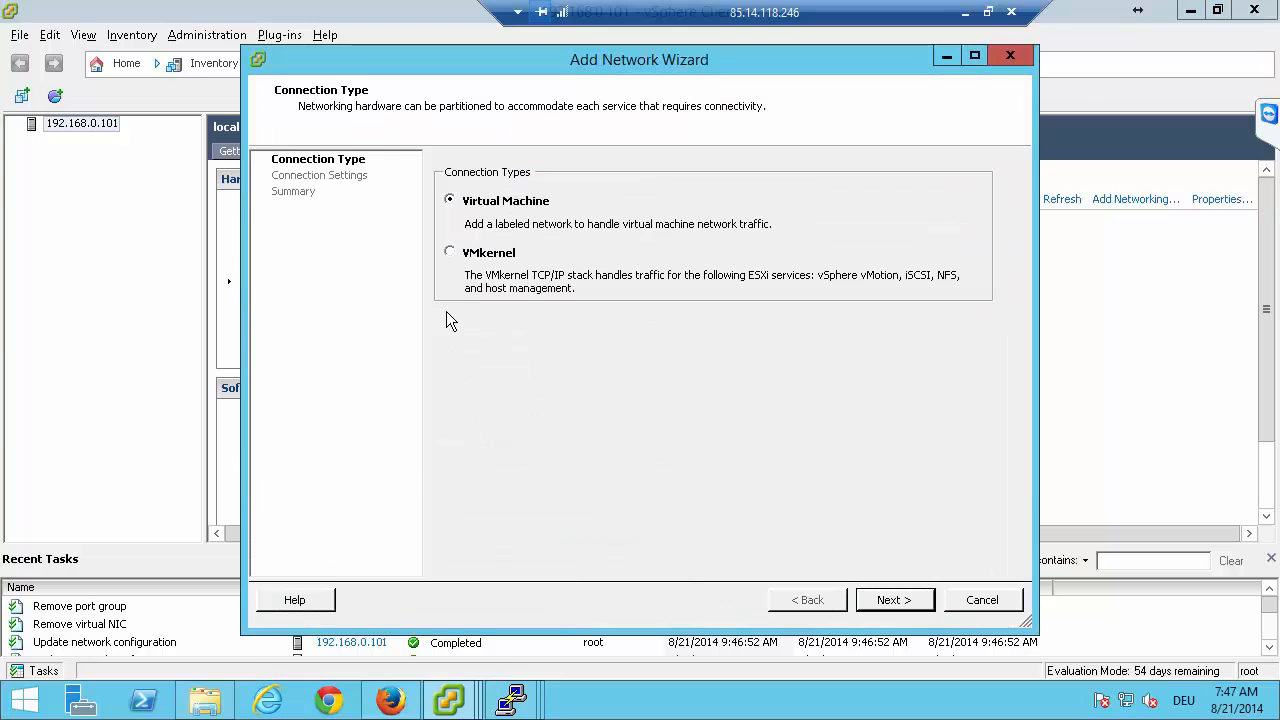
{"action": "left_click", "coordinate": [452, 254]}
{"action": "left_click", "coordinate": [870, 600]}
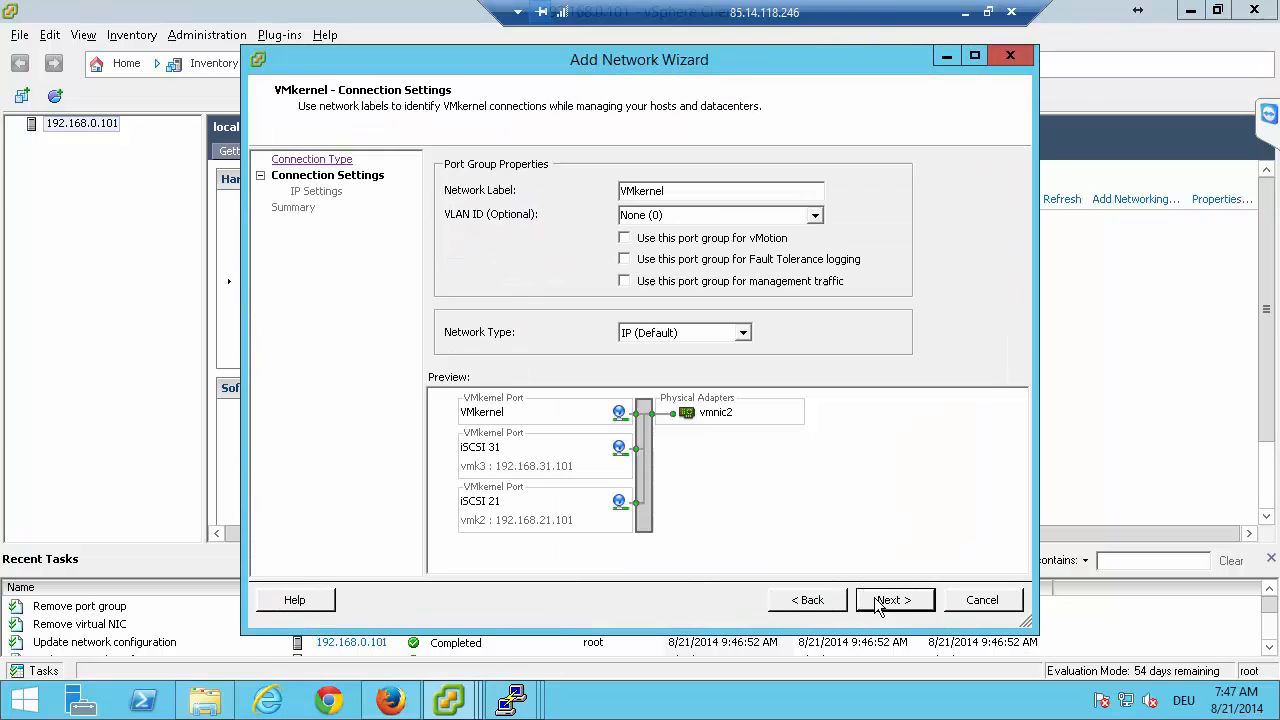
{"action": "double_click", "coordinate": [698, 190]}
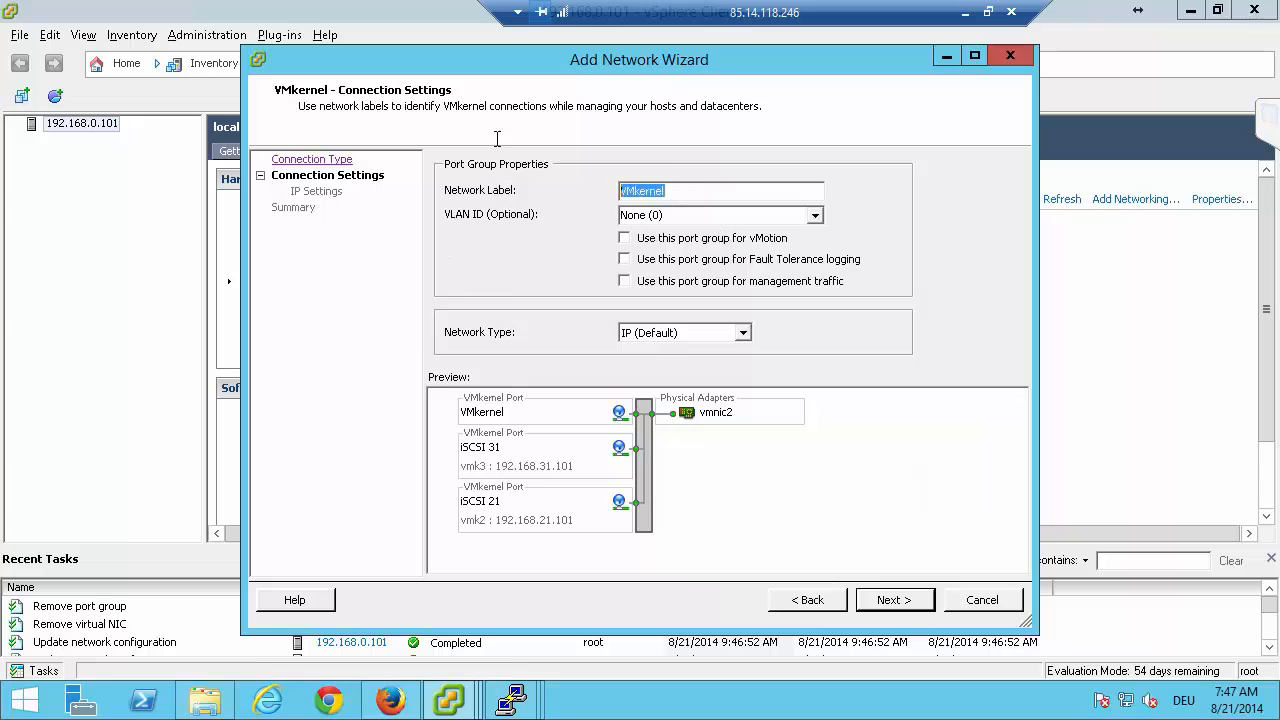
{"action": "type", "text": "Pin"}
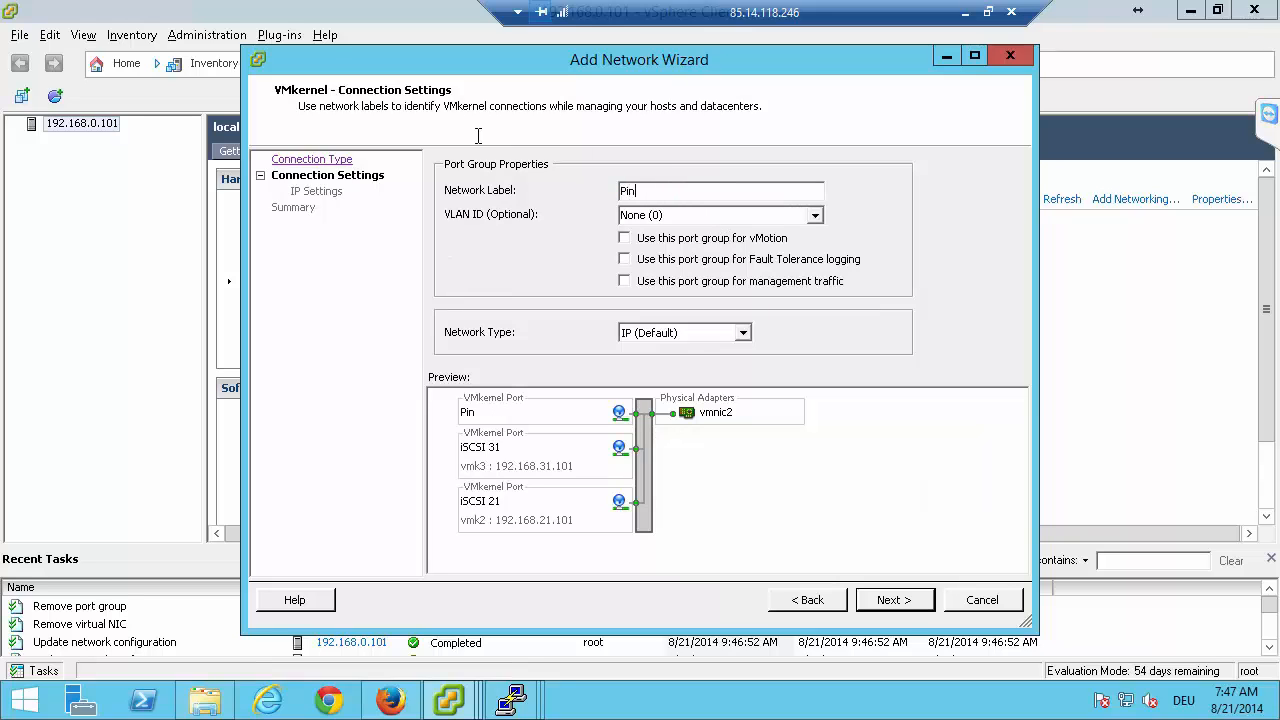
{"action": "type", "text": "g 1"}
{"action": "left_click", "coordinate": [904, 611]}
Give the Ping 1 port IP address 192.168.1.101 and subnet mask 255.255.255.0, finish adding it, and close the vSwitch0 properties.
{"action": "left_click", "coordinate": [692, 214]}
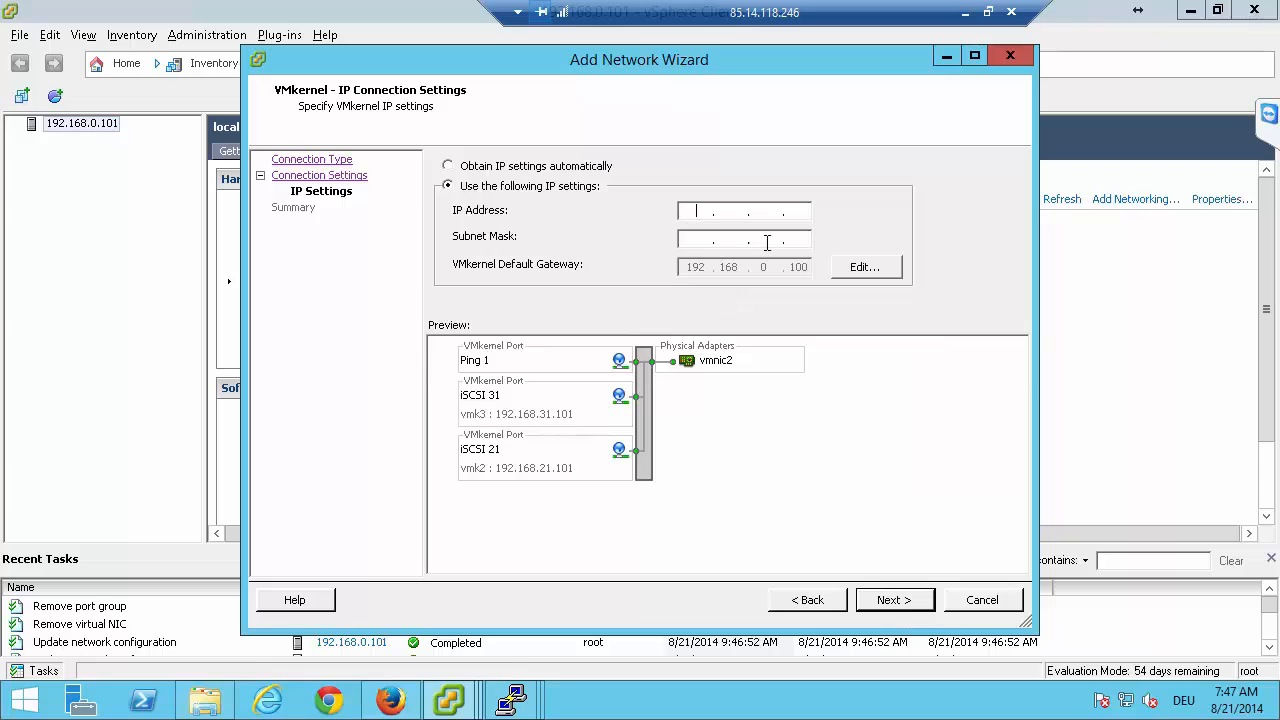
{"action": "type", "text": "192.168."}
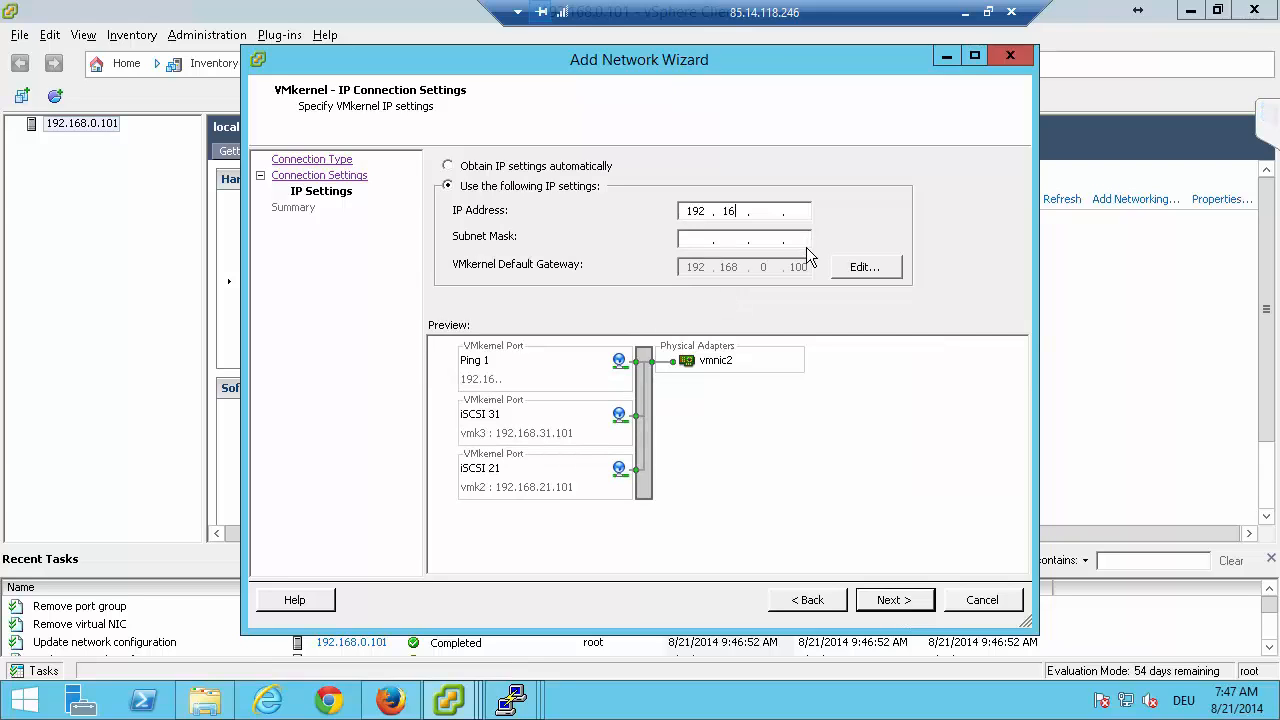
{"action": "type", "text": "1"}
{"action": "type", "text": "255.255.2"}
{"action": "type", "text": "55."}
{"action": "type", "text": "0"}
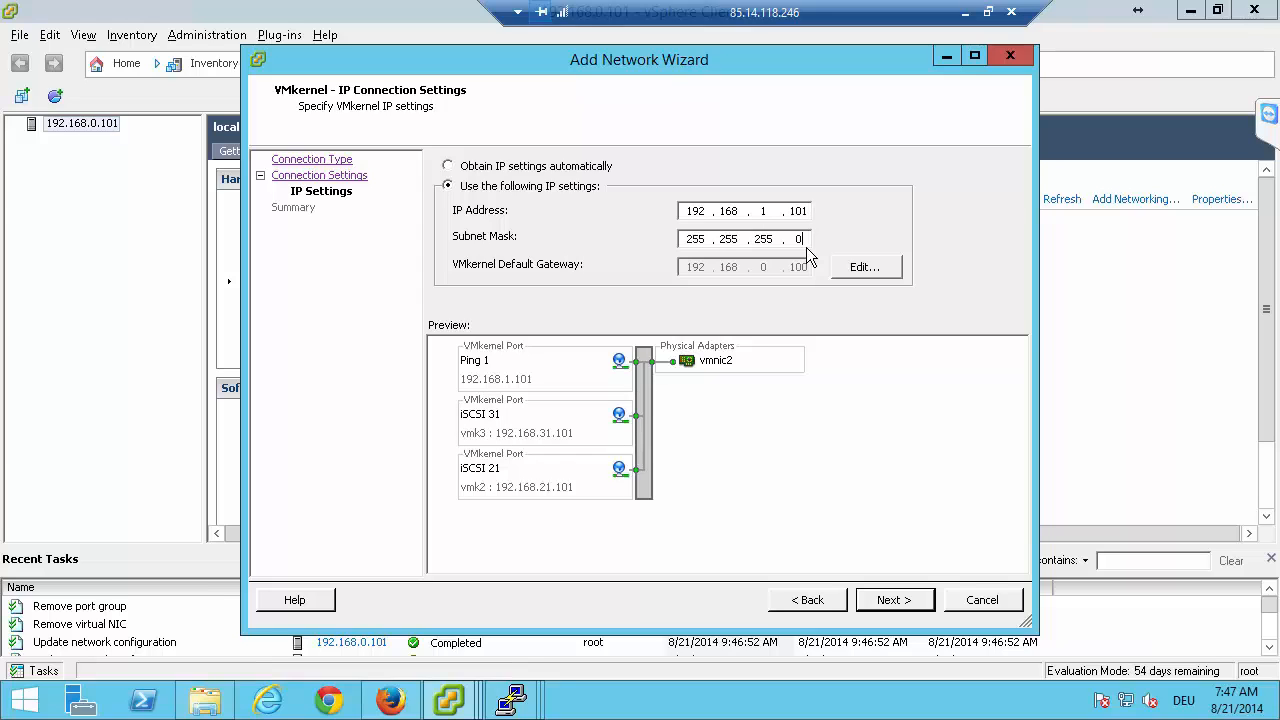
{"action": "left_click", "coordinate": [893, 605]}
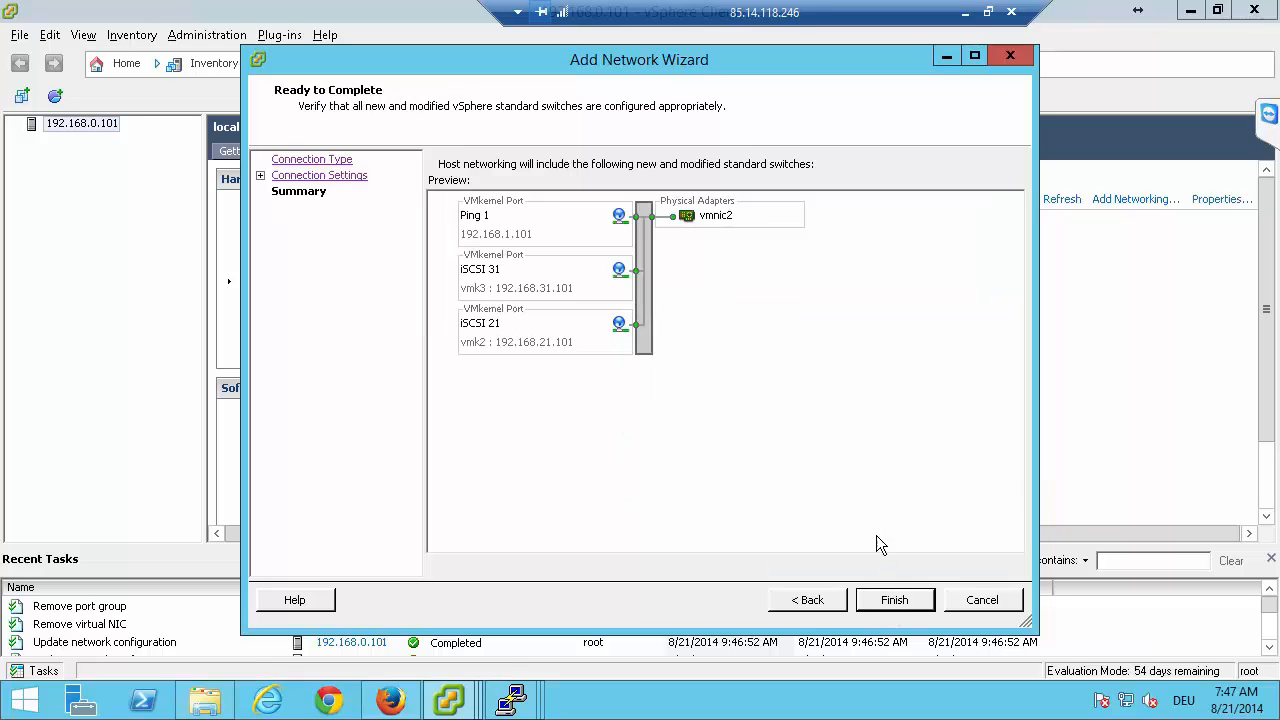
{"action": "left_click", "coordinate": [894, 600]}
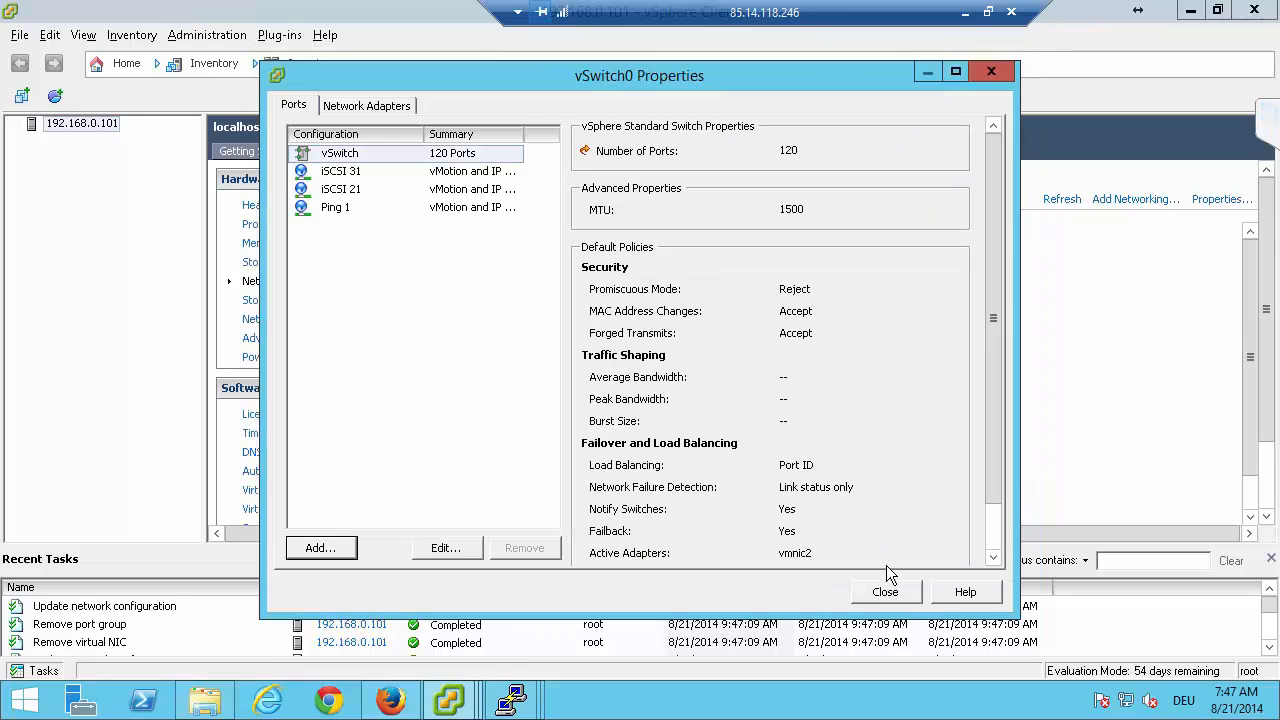
{"action": "left_click", "coordinate": [885, 591]}
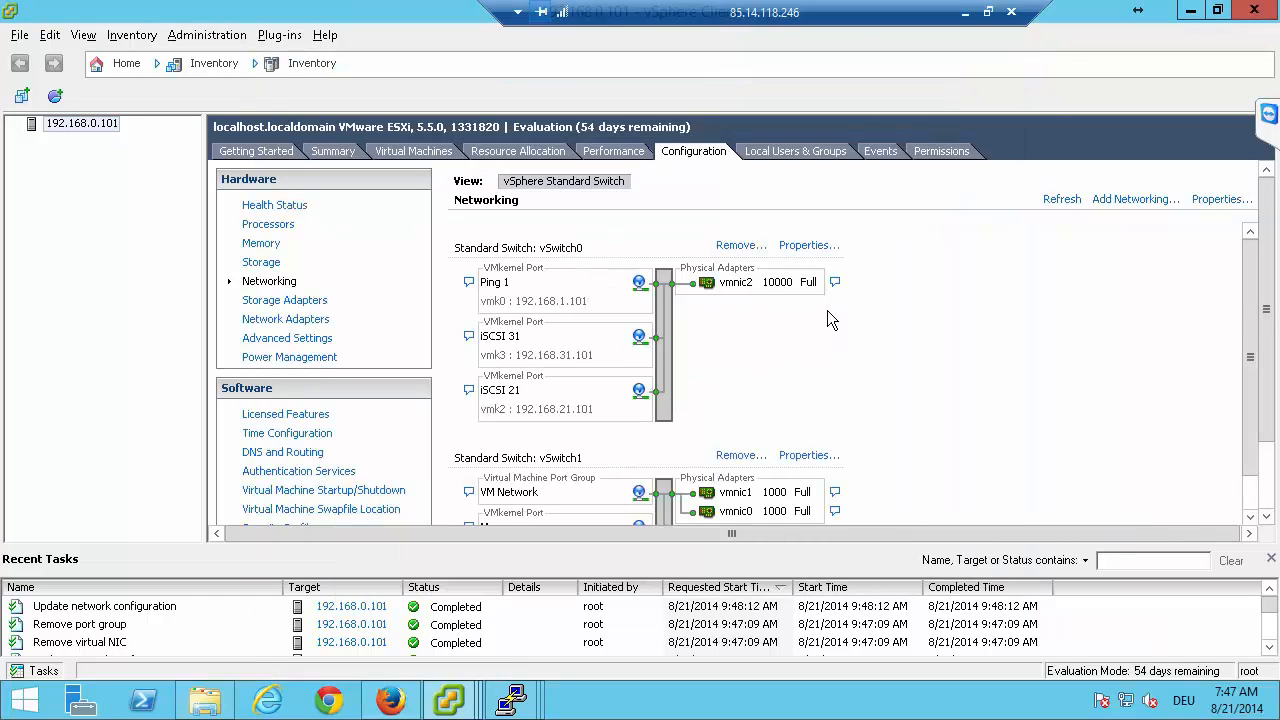
Switch to the dss-a failover page in Firefox and start the cluster in the Failover Manager, confirming the start.
{"action": "left_click", "coordinate": [390, 700]}
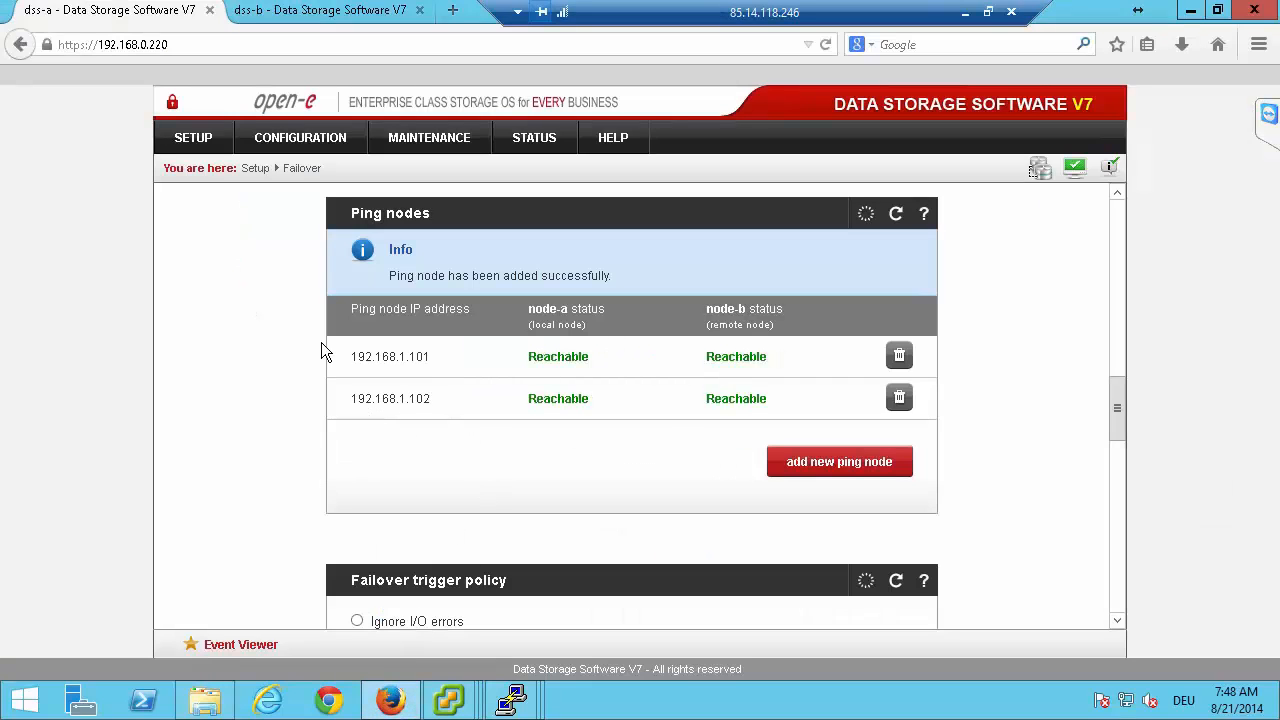
{"action": "middle_click", "coordinate": [263, 329]}
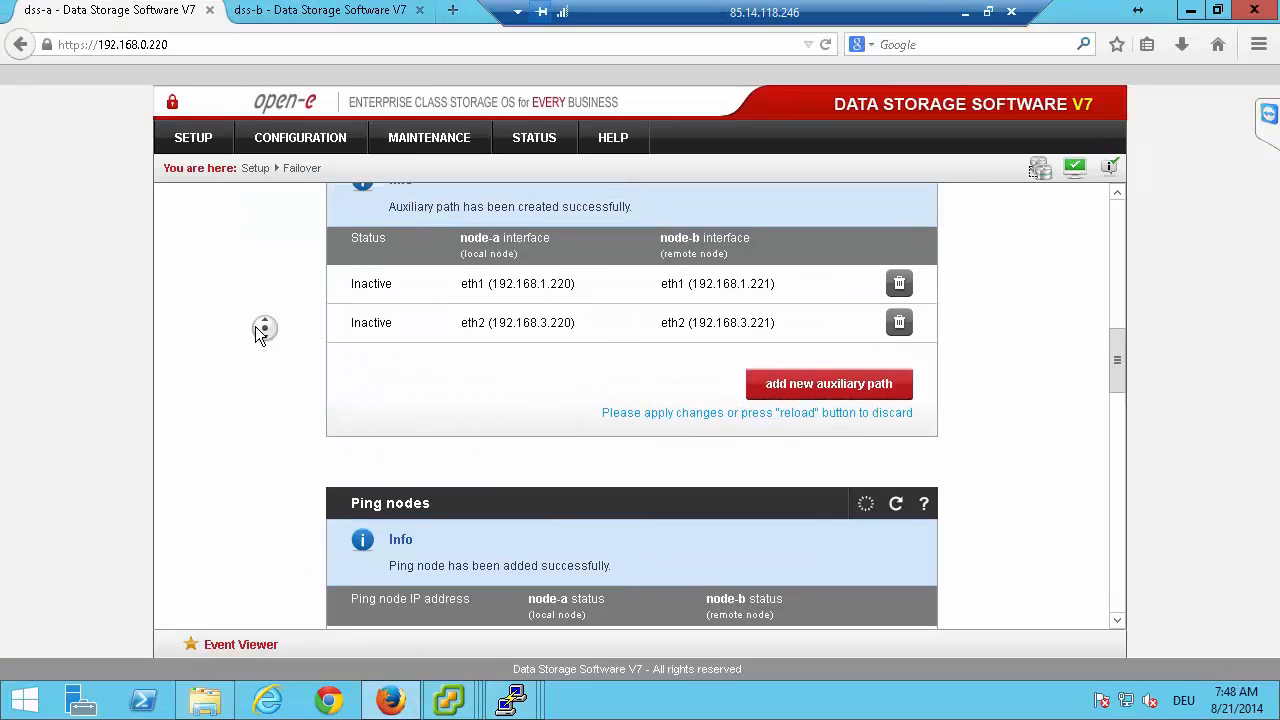
{"action": "scroll", "coordinate": [240, 330], "scroll_direction": "up", "scroll_amount": 10}
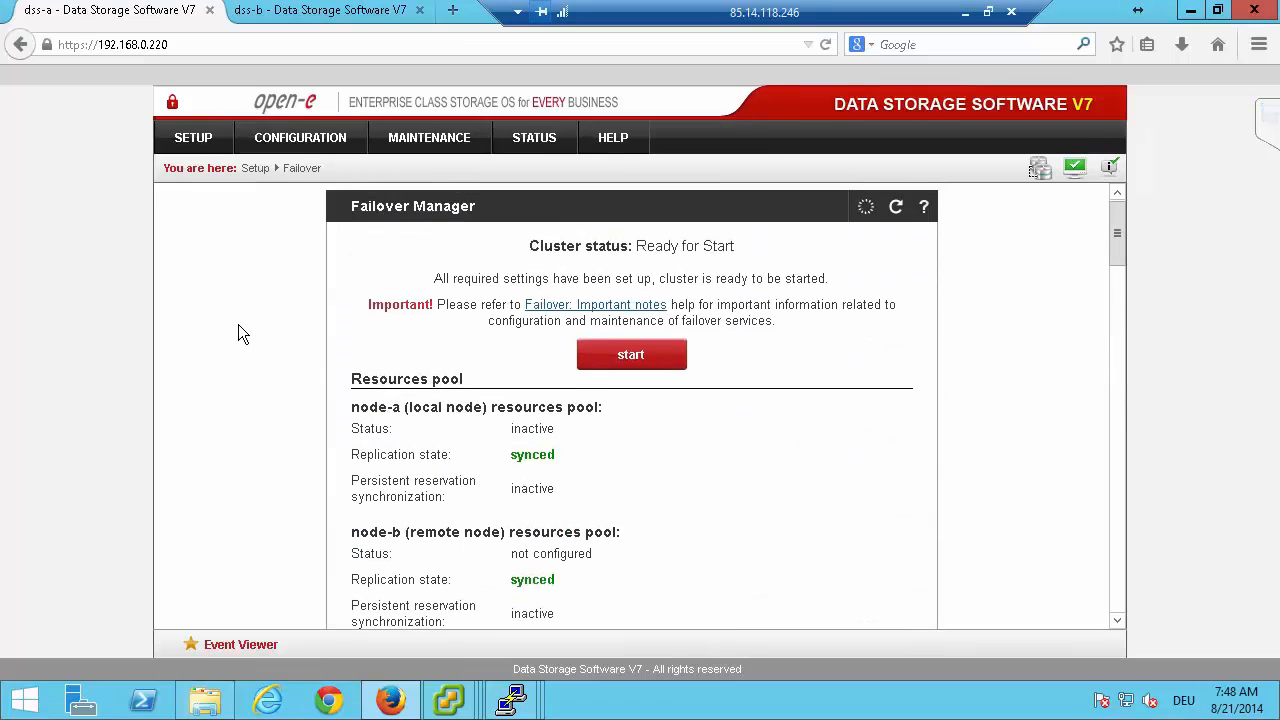
{"action": "left_click", "coordinate": [665, 370]}
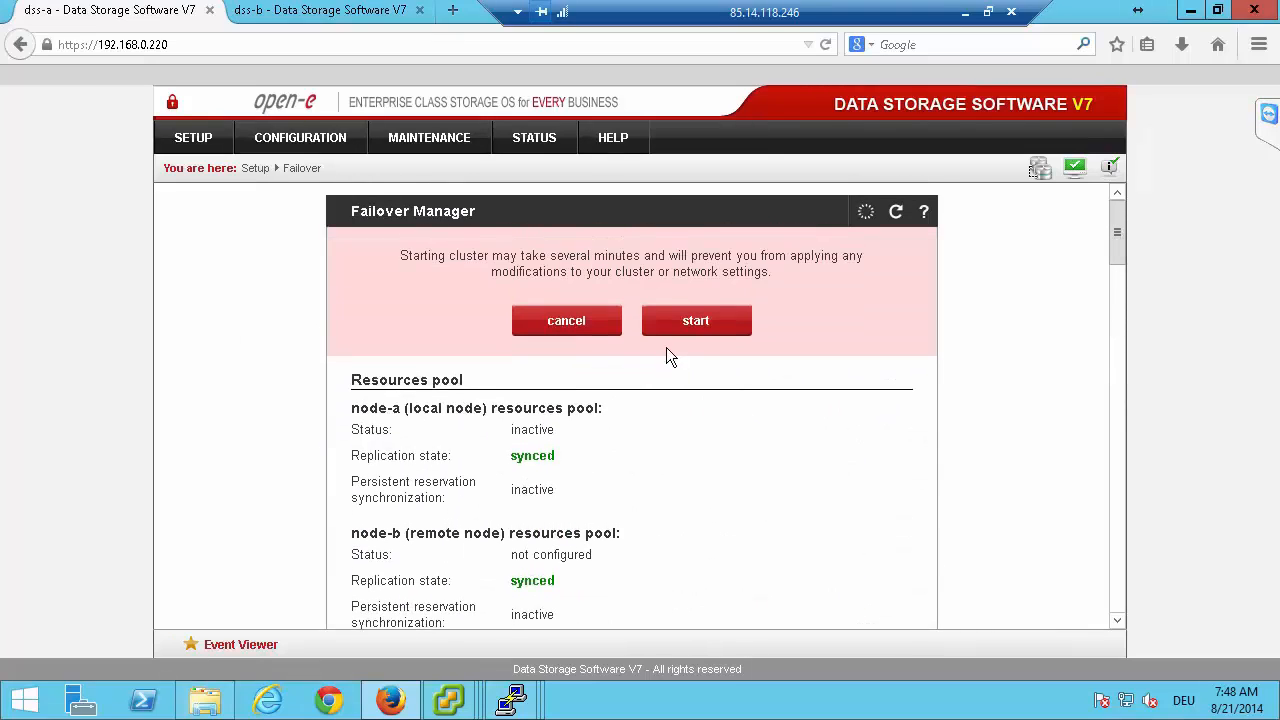
{"action": "left_click", "coordinate": [692, 318]}
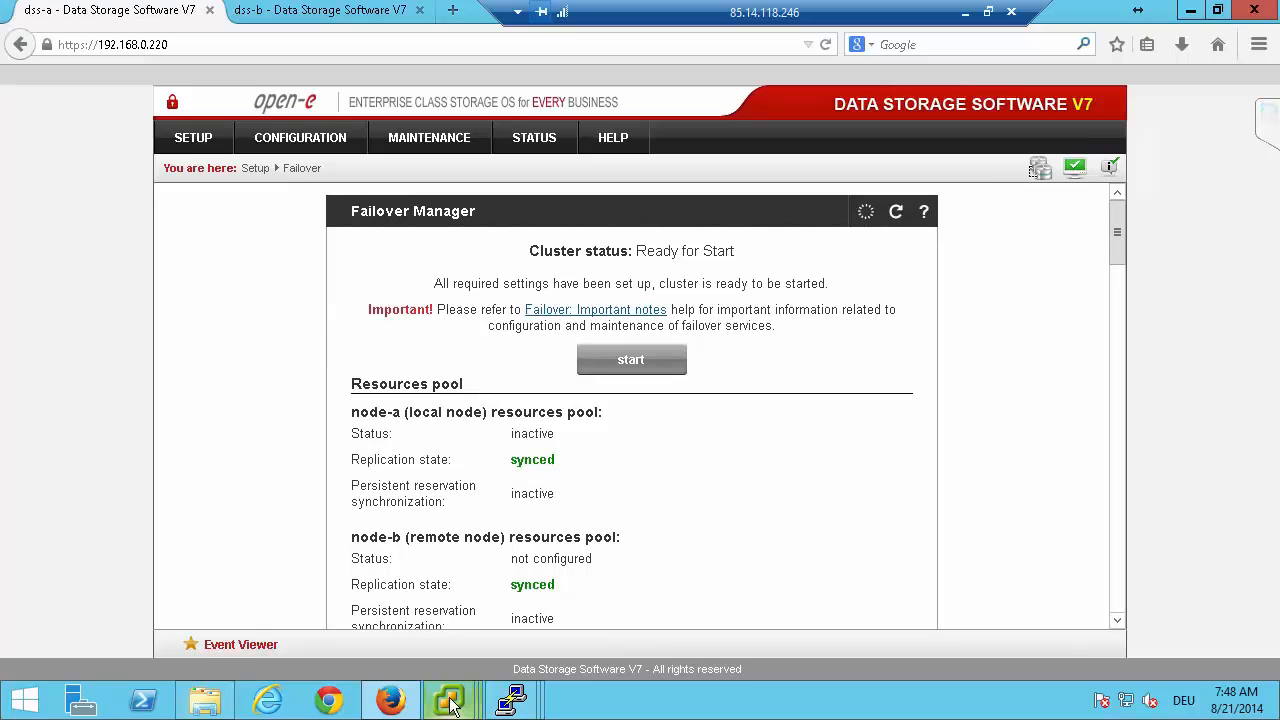
Compare the VMkernel networking of hosts 192.168.0.101 and 192.168.0.102 in the vSphere Client with the vMotion addresses in the hardware configuration diagram.
{"action": "mouse_move", "coordinate": [455, 703]}
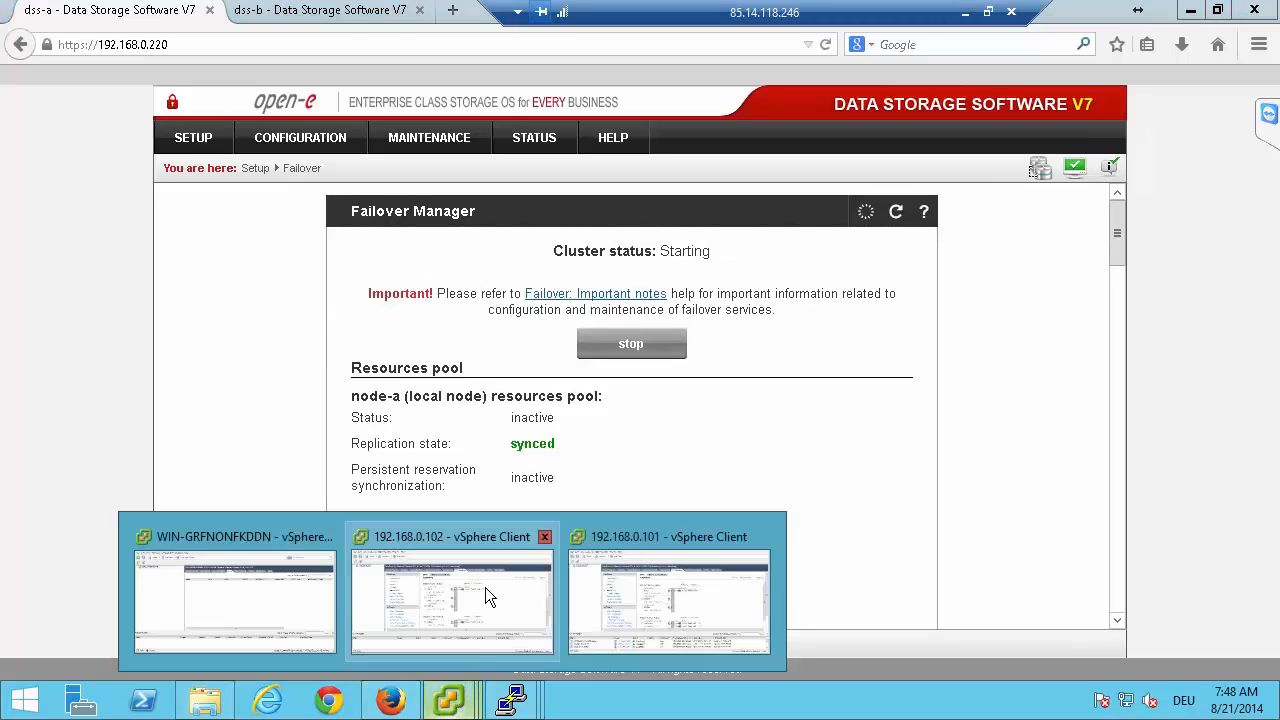
{"action": "left_click", "coordinate": [645, 608]}
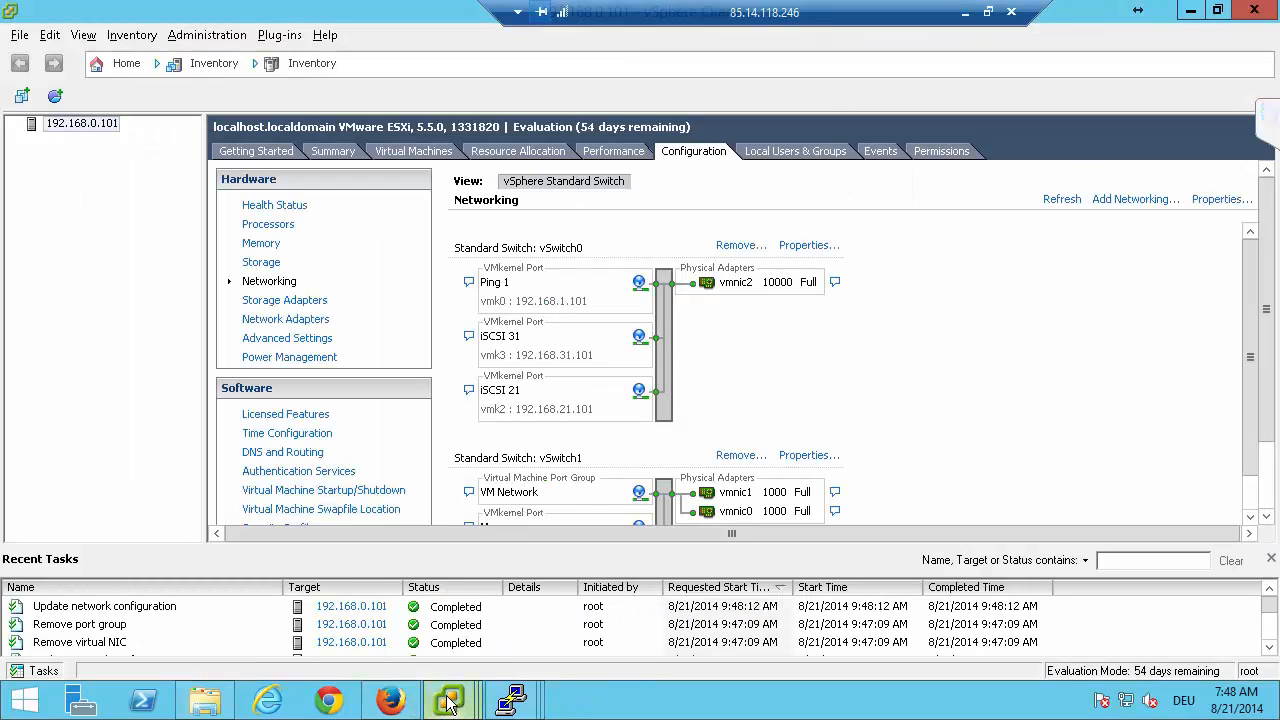
{"action": "mouse_move", "coordinate": [448, 703]}
{"action": "left_click", "coordinate": [503, 594]}
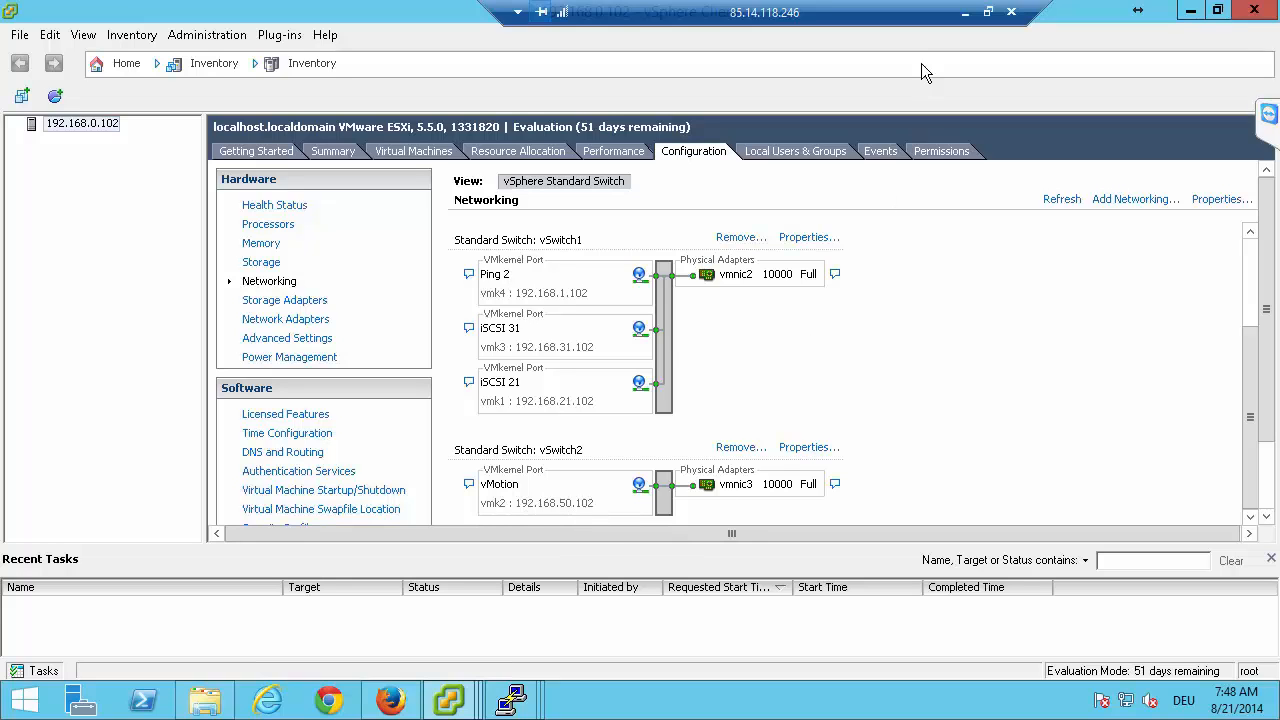
{"action": "left_click", "coordinate": [964, 12]}
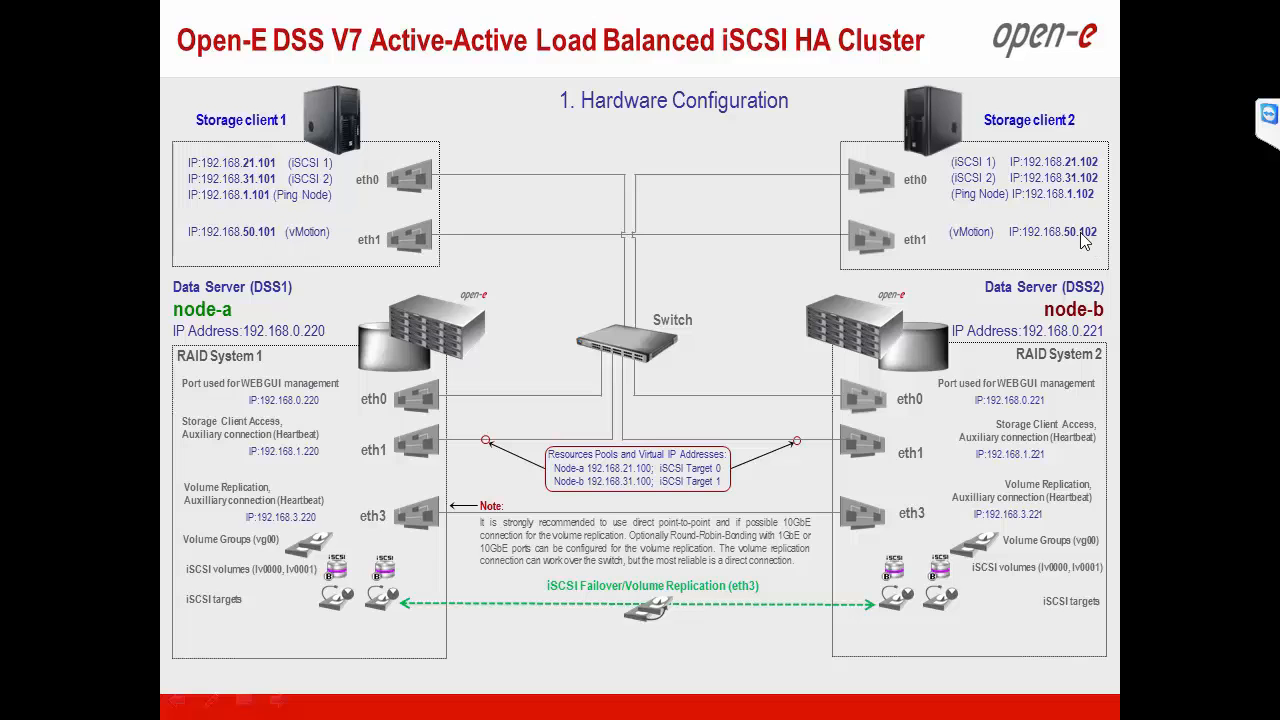
{"action": "key", "text": "alt+Tab"}
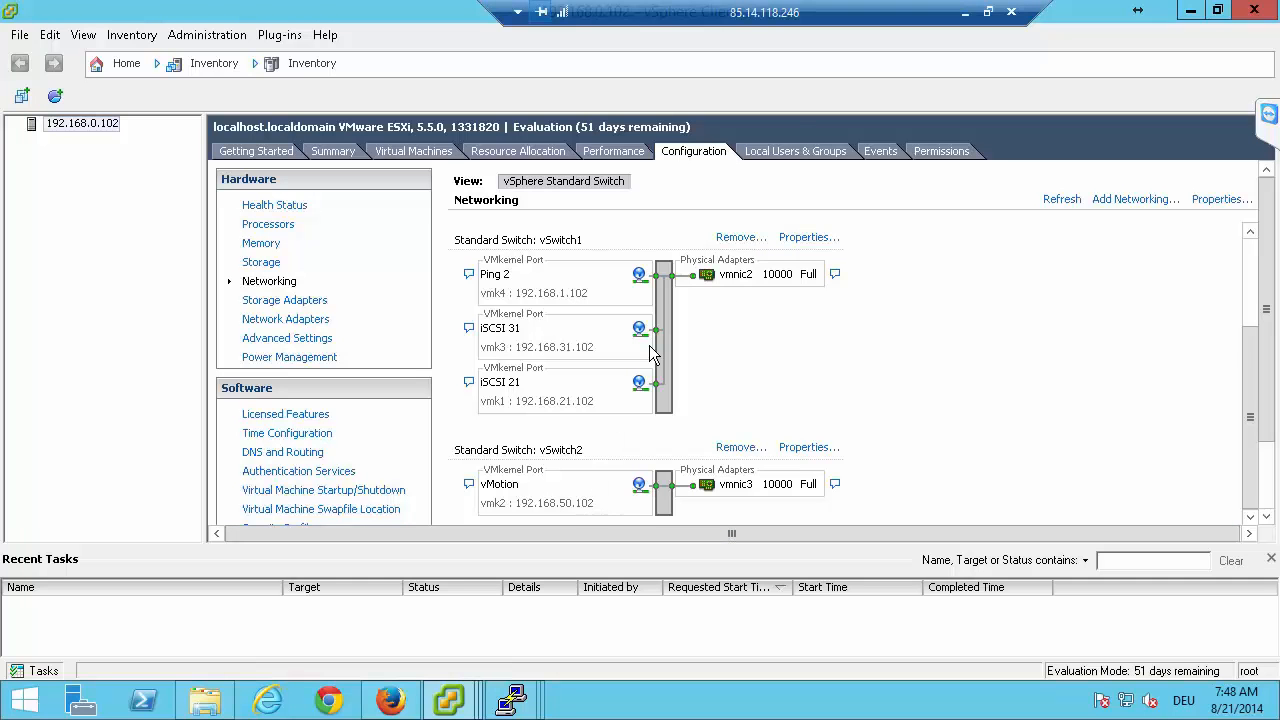
On host 192.168.0.101, start adding a VMkernel connection on a new standard switch with vmnic3, labelled "vMotion" and enabled for vMotion.
{"action": "mouse_move", "coordinate": [456, 704]}
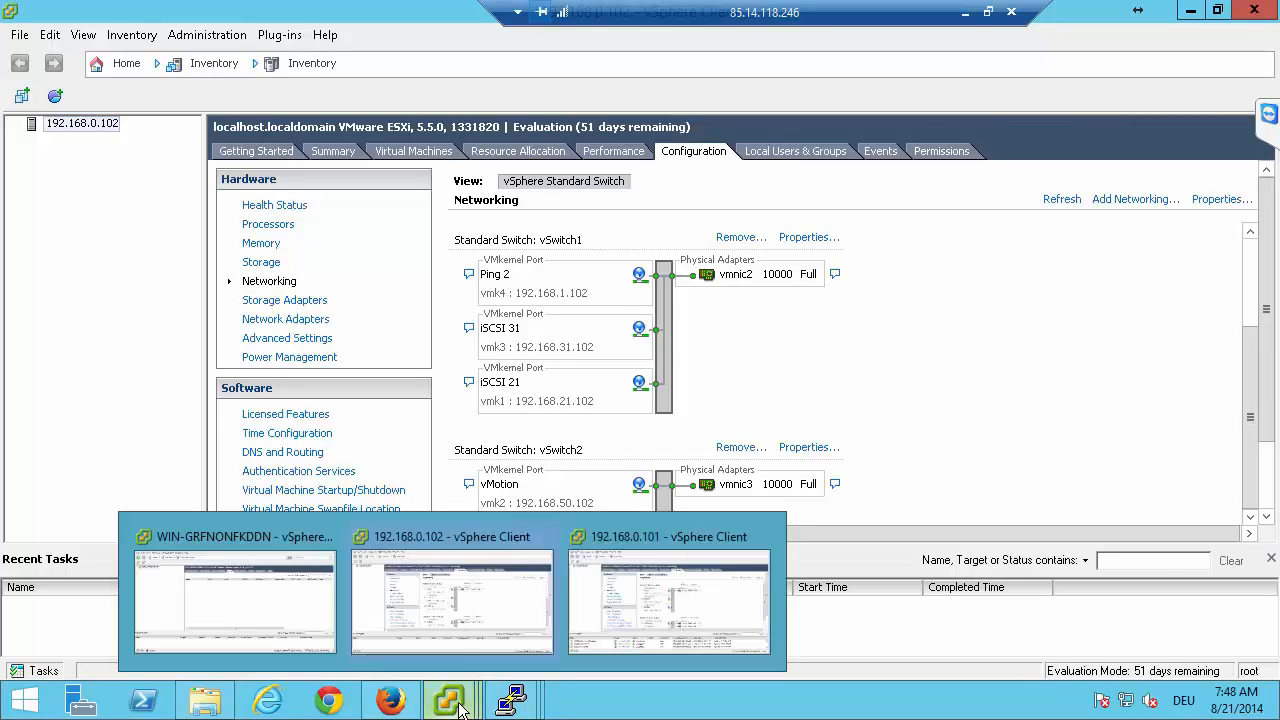
{"action": "left_click", "coordinate": [652, 598]}
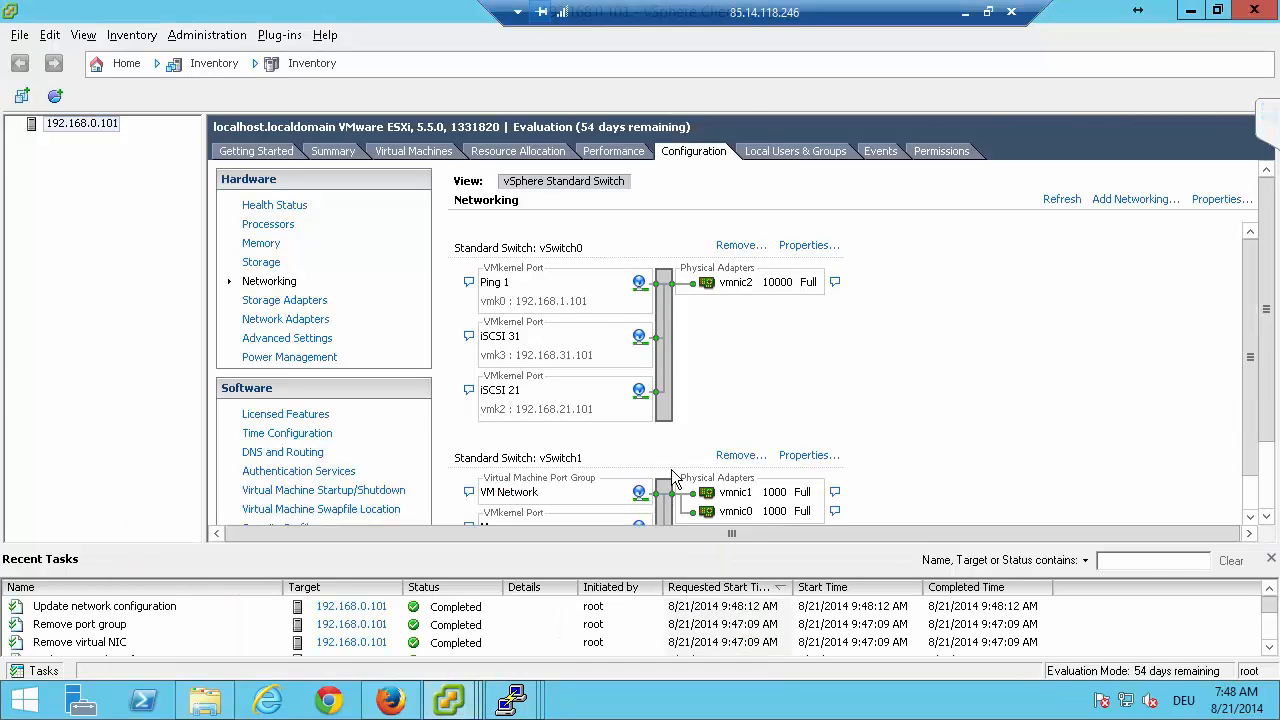
{"action": "left_click", "coordinate": [1110, 200]}
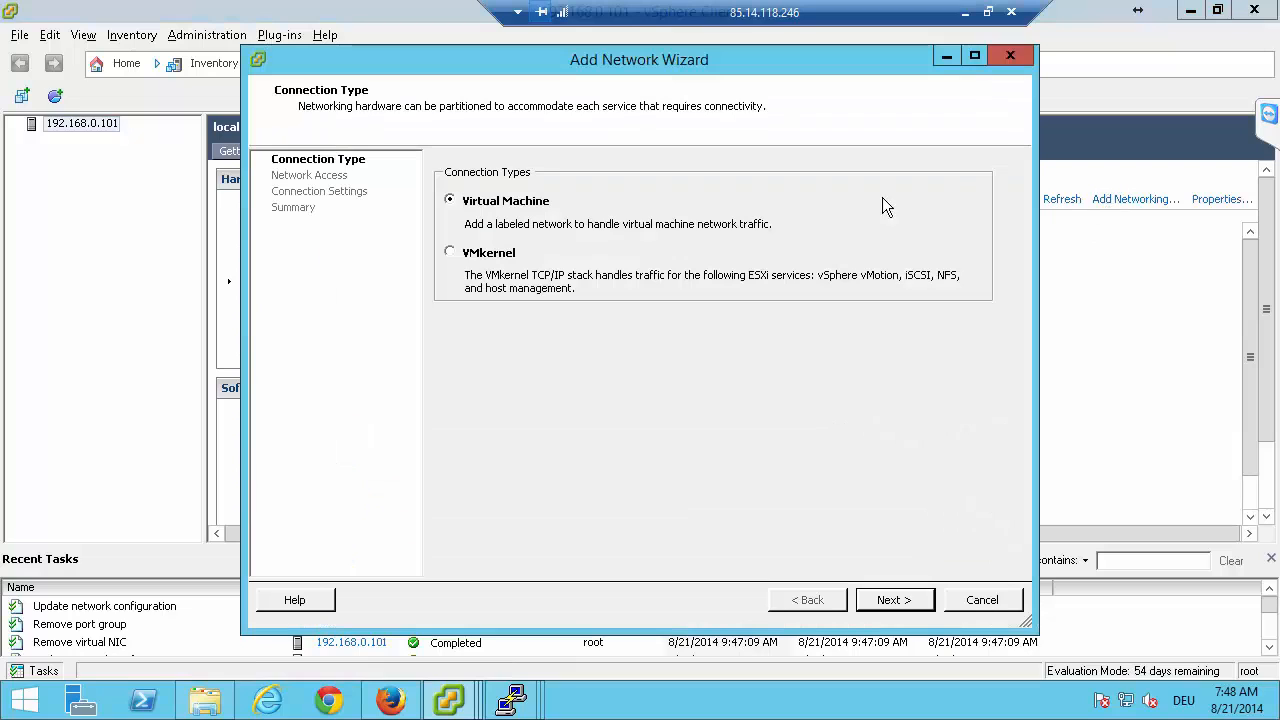
{"action": "left_click", "coordinate": [490, 256]}
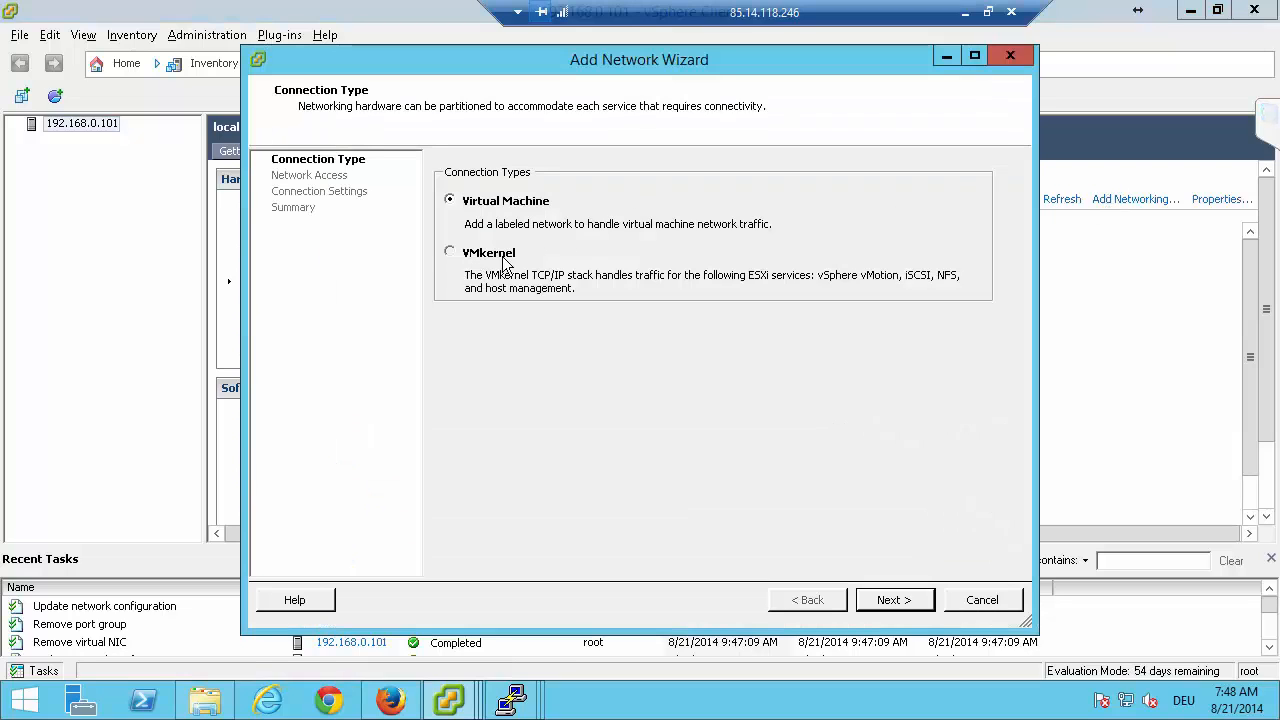
{"action": "left_click", "coordinate": [894, 600]}
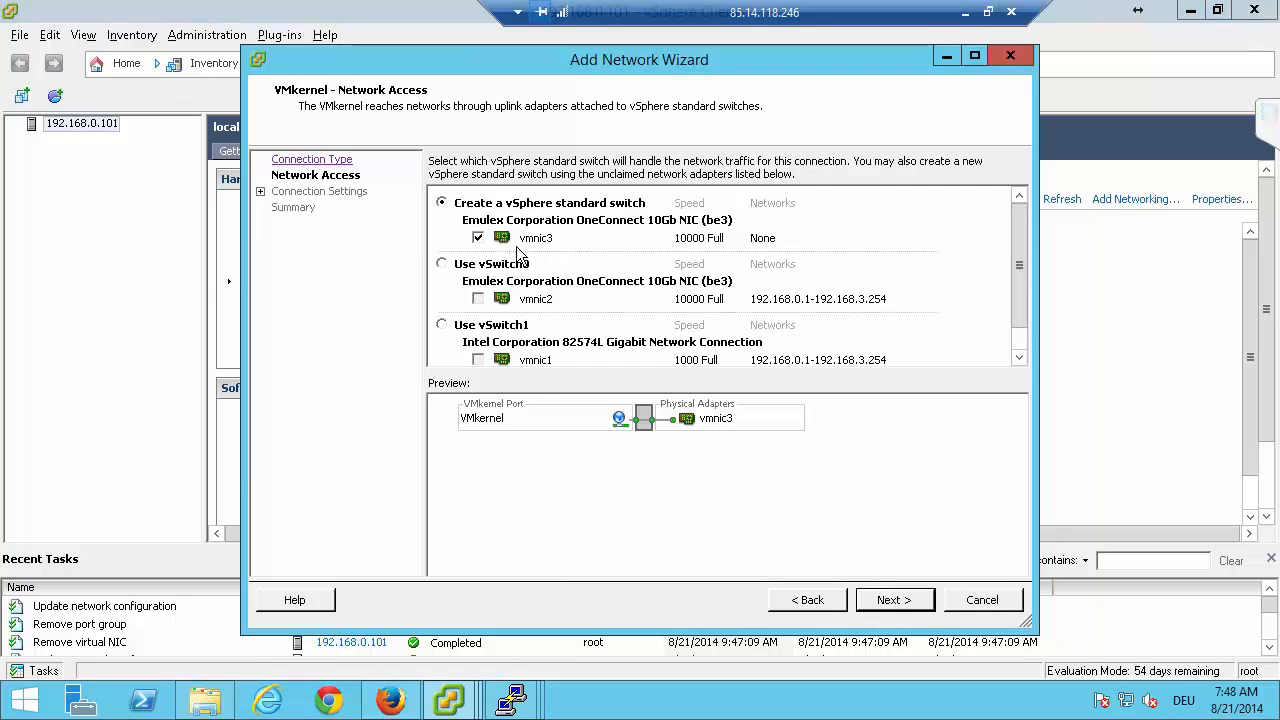
{"action": "left_click", "coordinate": [903, 600]}
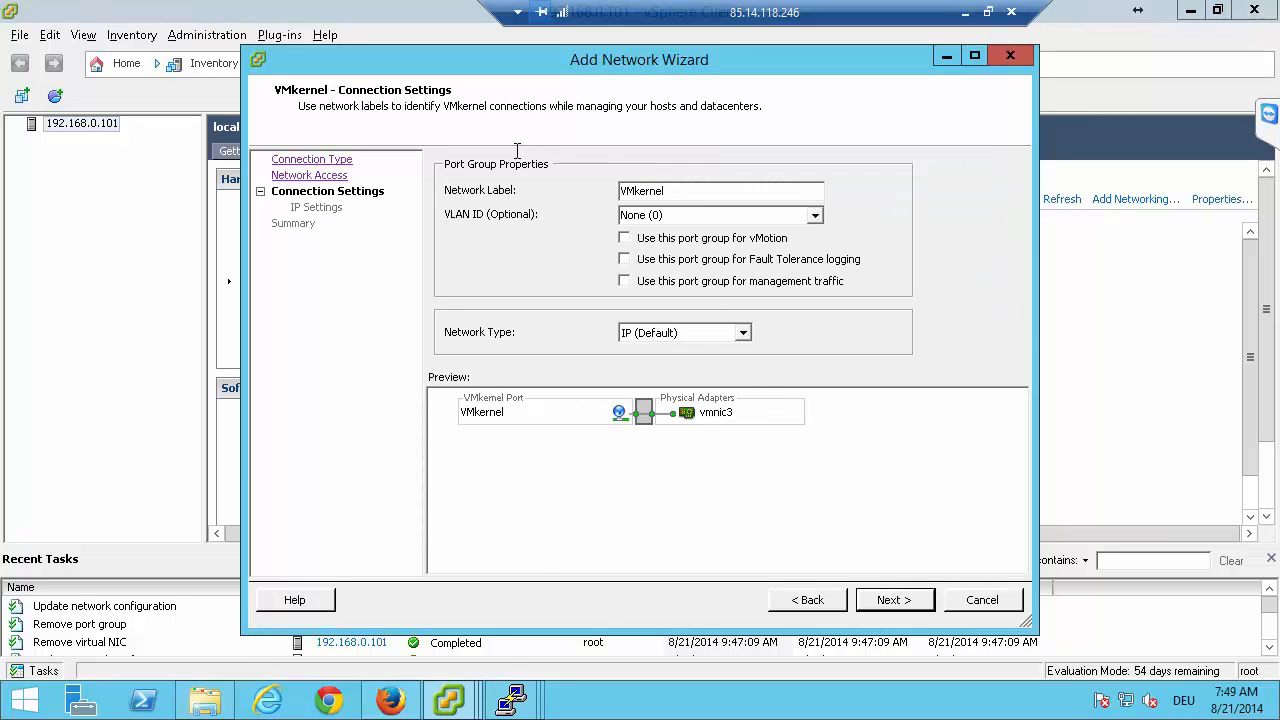
{"action": "type", "text": "vMotion"}
{"action": "left_click", "coordinate": [625, 240]}
{"action": "left_click", "coordinate": [903, 604]}
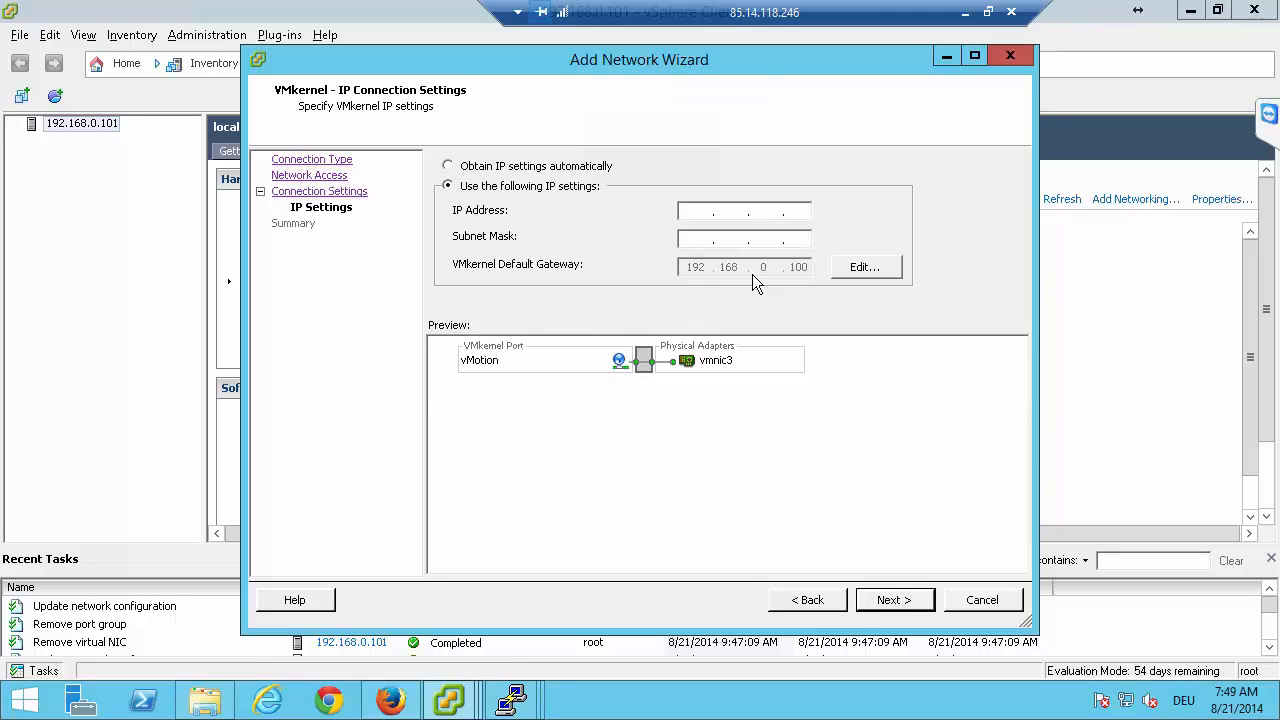
Give the vMotion port IP address 192.168.50.101 and subnet mask 255.255.255.0, and finish adding the network.
{"action": "left_click", "coordinate": [692, 213]}
{"action": "type", "text": "192168.."}
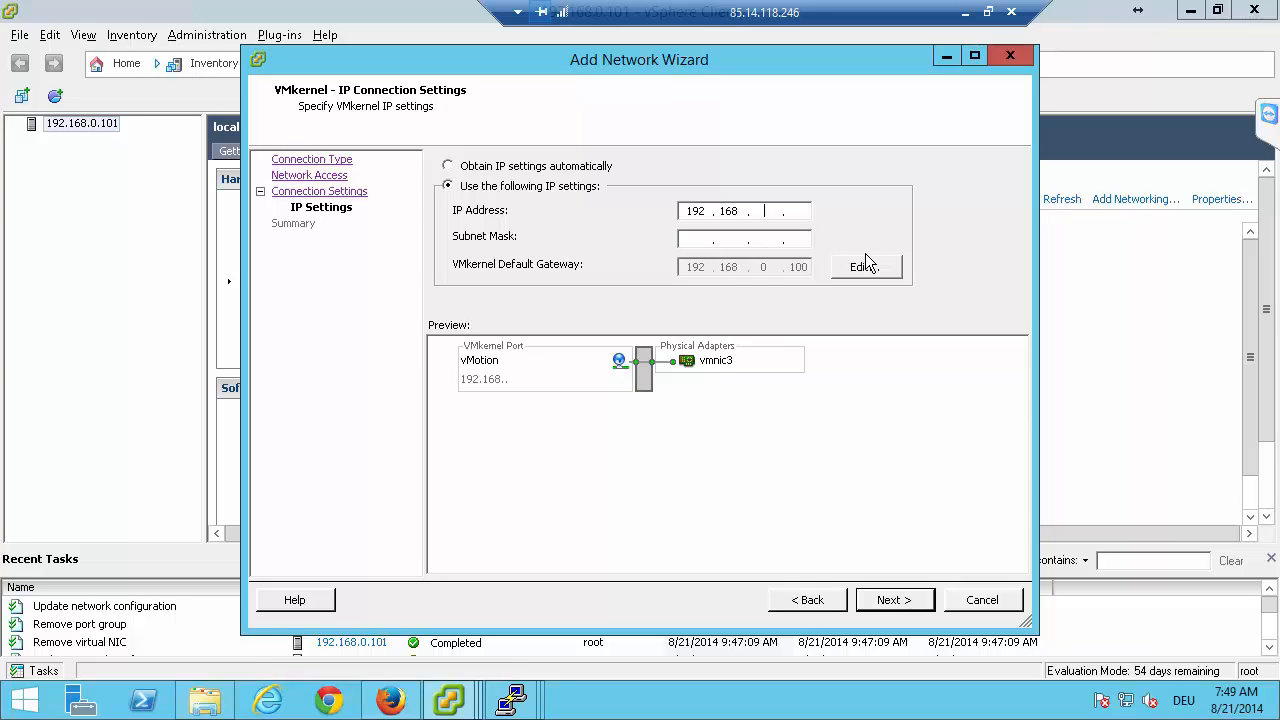
{"action": "type", "text": "50 "}
{"action": "type", "text": "101"}
{"action": "type", "text": "255252"}
{"action": "type", "text": "."}
{"action": "key", "text": "BackSpace"}
{"action": "type", "text": "52550"}
{"action": "left_click", "coordinate": [906, 600]}
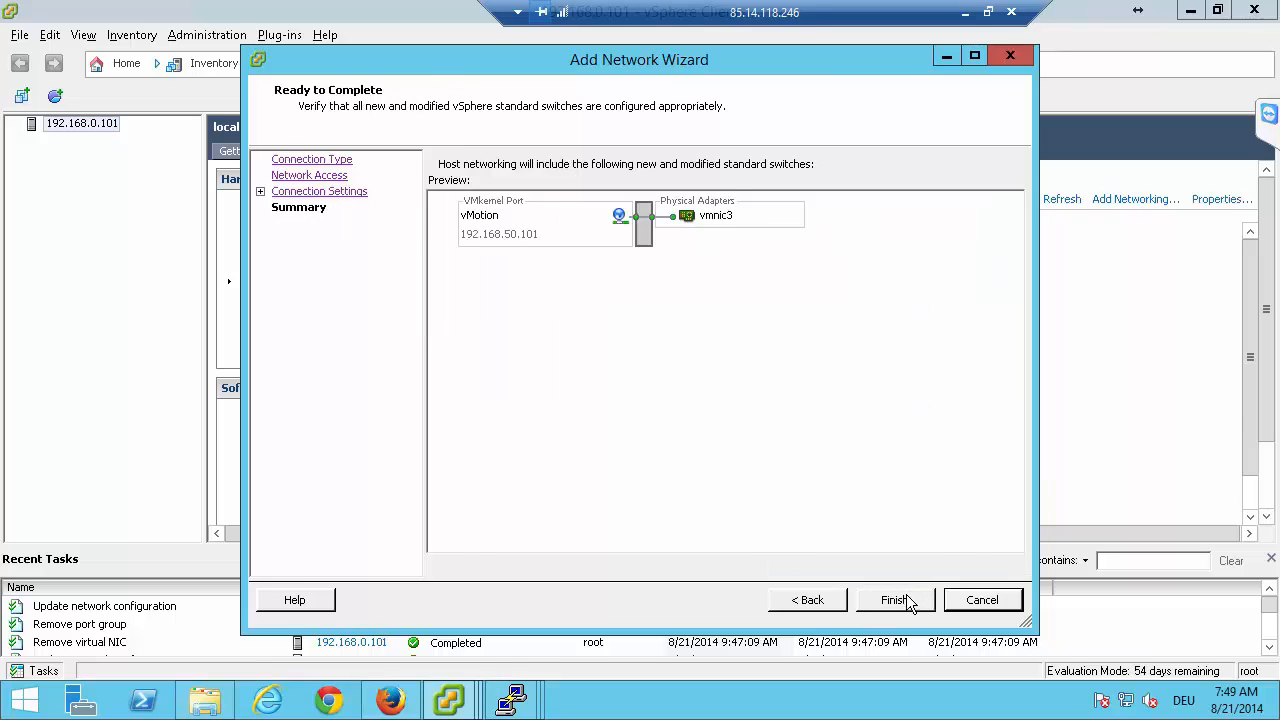
{"action": "left_click", "coordinate": [906, 600]}
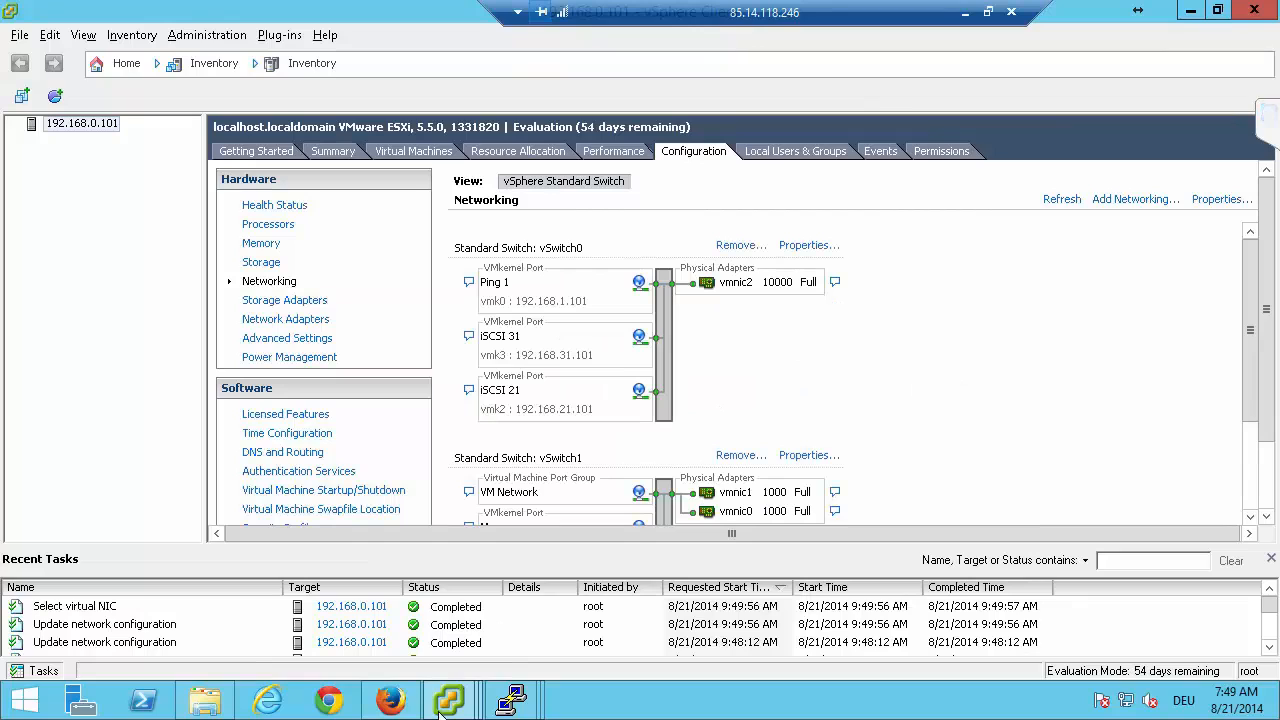
Switch to the vCenter Server window of the vSphere Client and create a datacenter named "demo".
{"action": "mouse_move", "coordinate": [450, 708]}
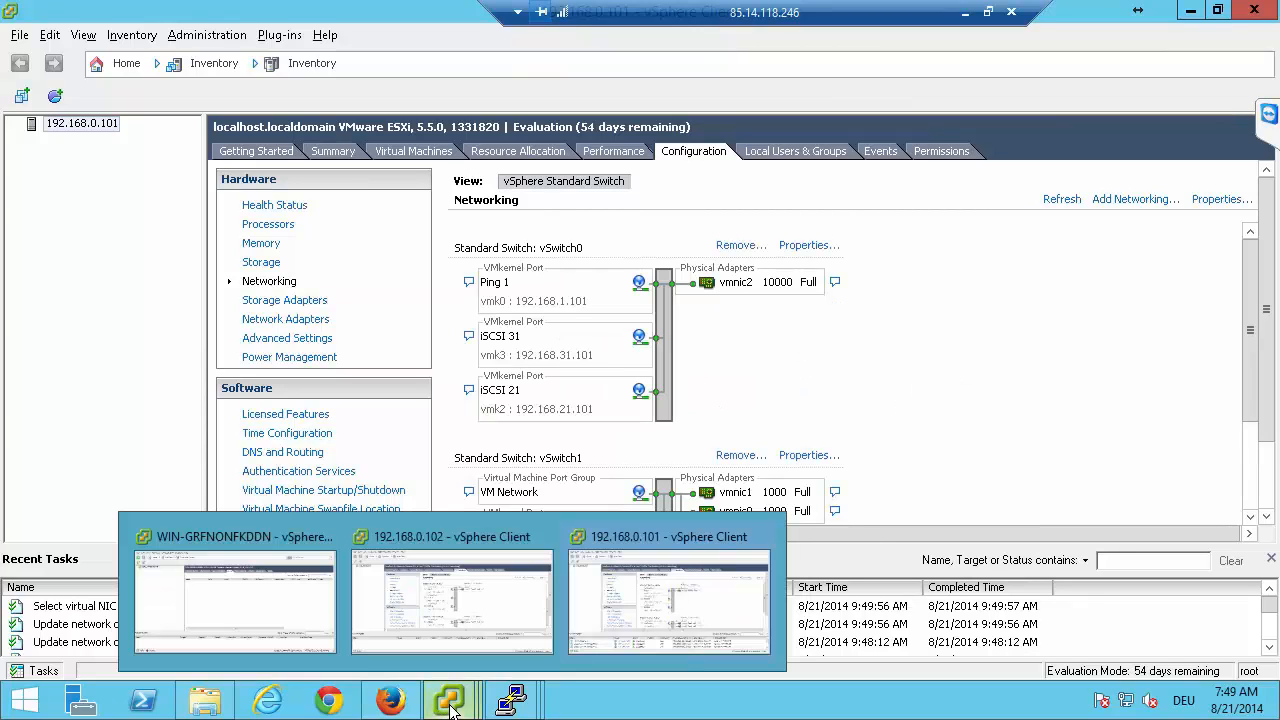
{"action": "left_click", "coordinate": [233, 605]}
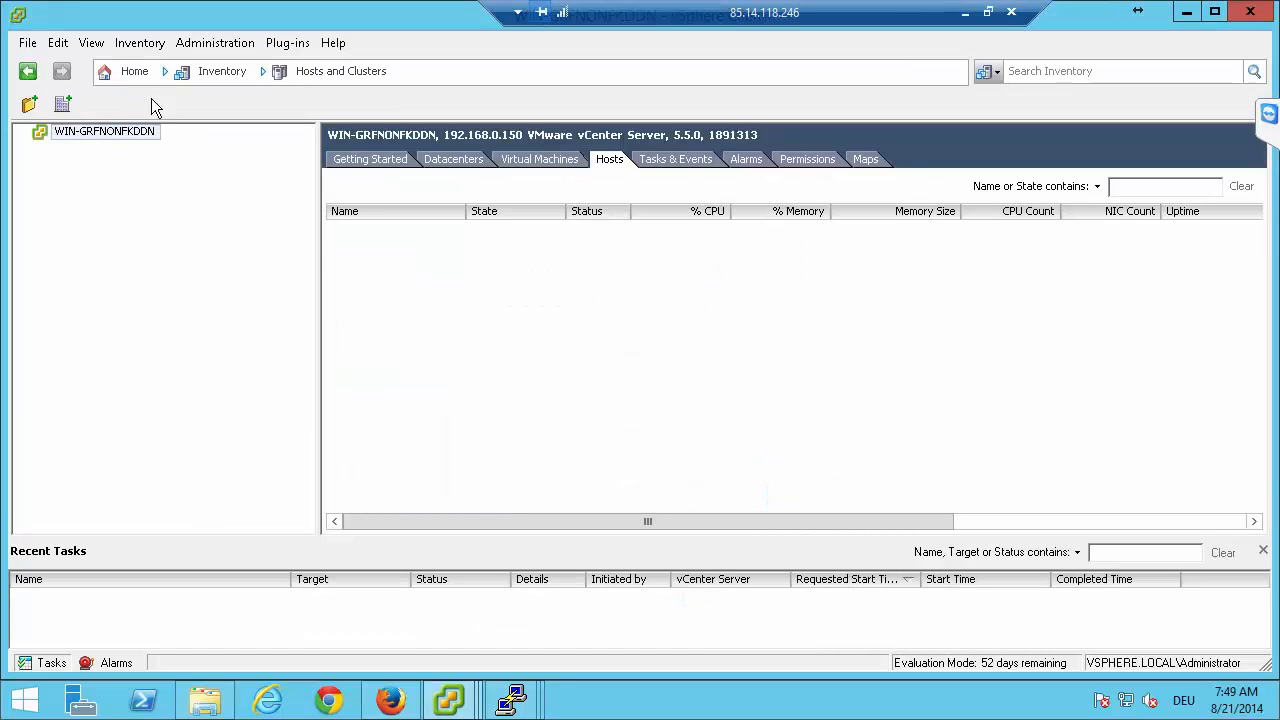
{"action": "left_click", "coordinate": [59, 97]}
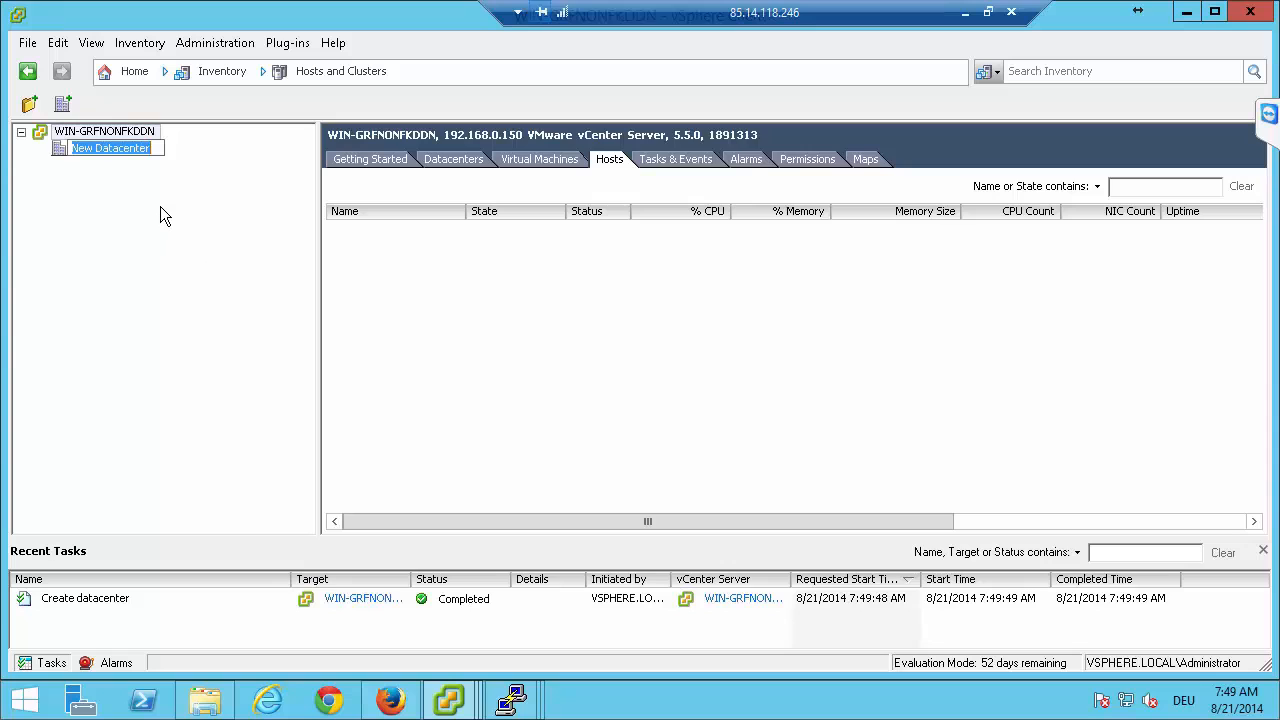
{"action": "type", "text": "demo"}
{"action": "key", "text": "Return"}
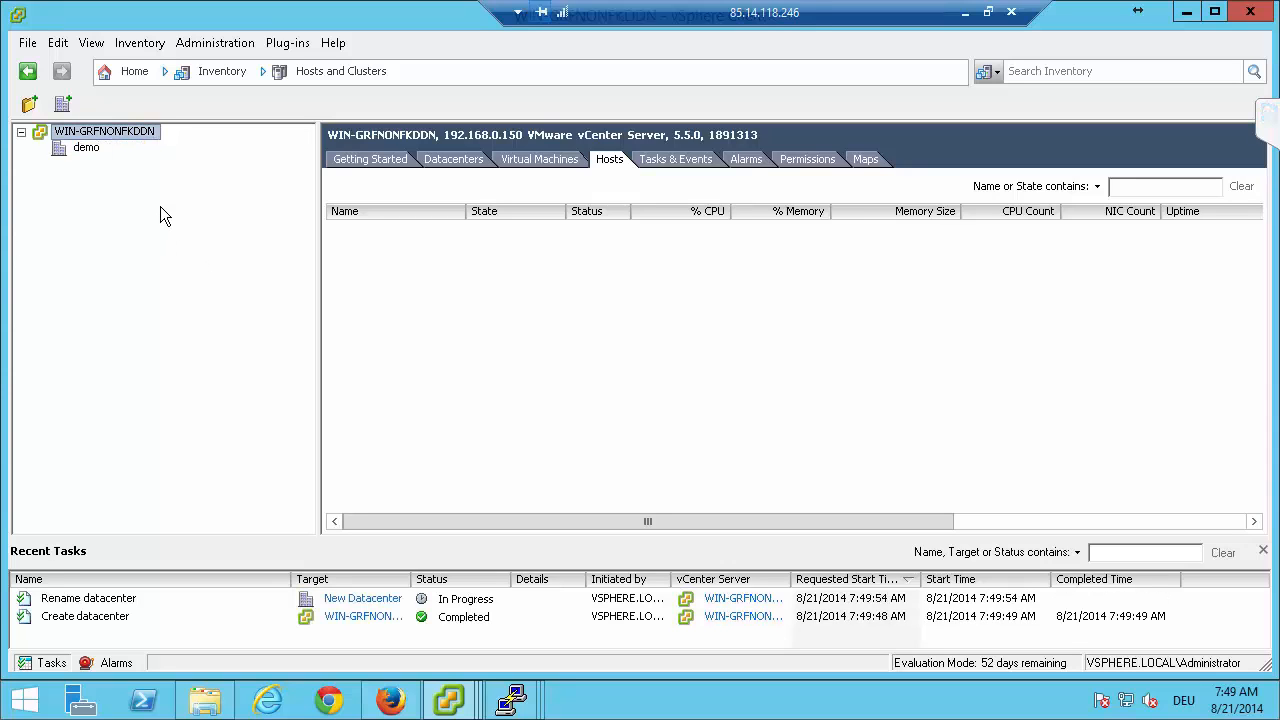
Create a cluster named "HA" in the demo datacenter with vSphere HA turned on, keeping the default settings for all other options.
{"action": "left_click", "coordinate": [97, 152]}
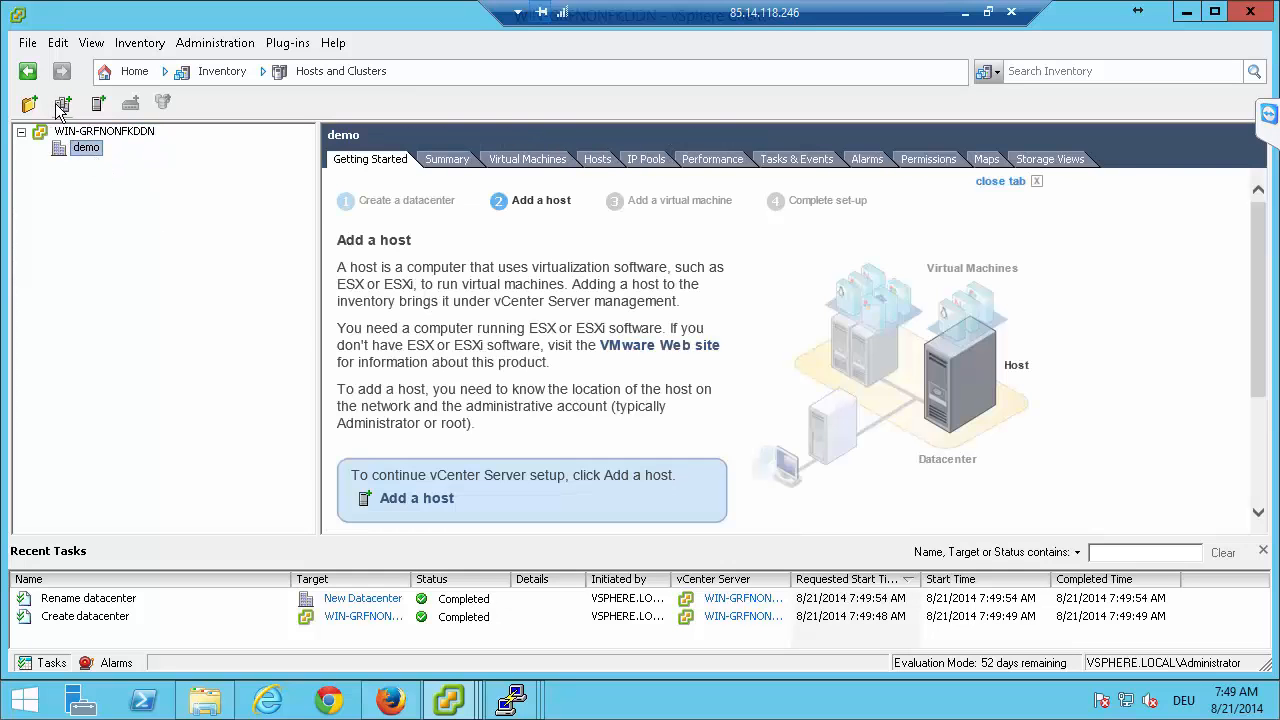
{"action": "left_click", "coordinate": [64, 105]}
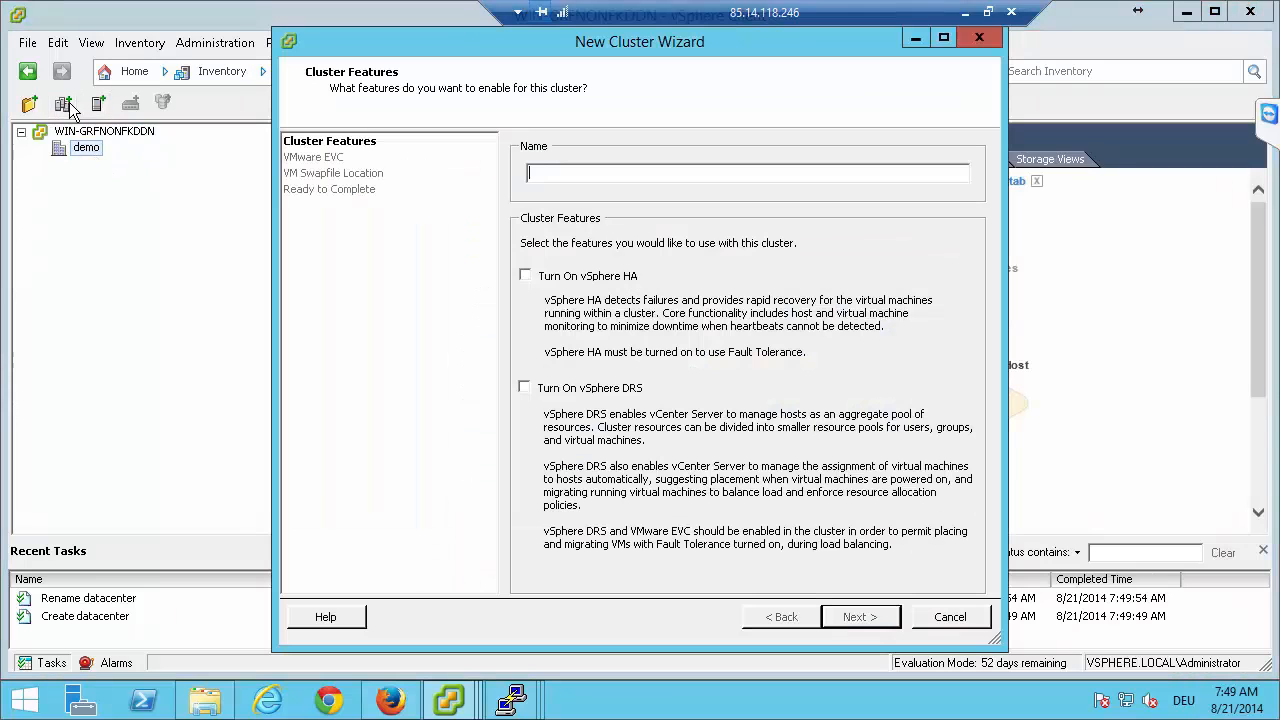
{"action": "type", "text": "HA"}
{"action": "left_click", "coordinate": [524, 277]}
{"action": "left_click", "coordinate": [860, 617]}
{"action": "left_click", "coordinate": [860, 617]}
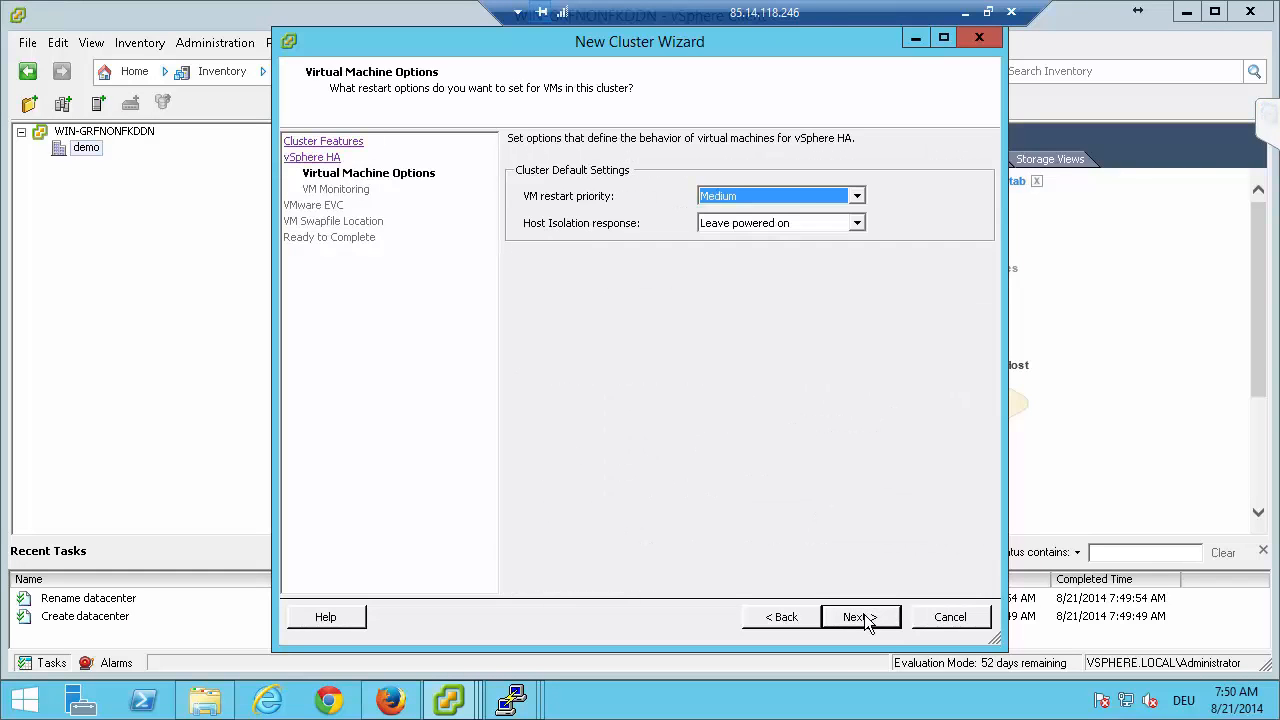
{"action": "left_click", "coordinate": [860, 617]}
{"action": "left_click", "coordinate": [860, 617]}
{"action": "left_click", "coordinate": [862, 617]}
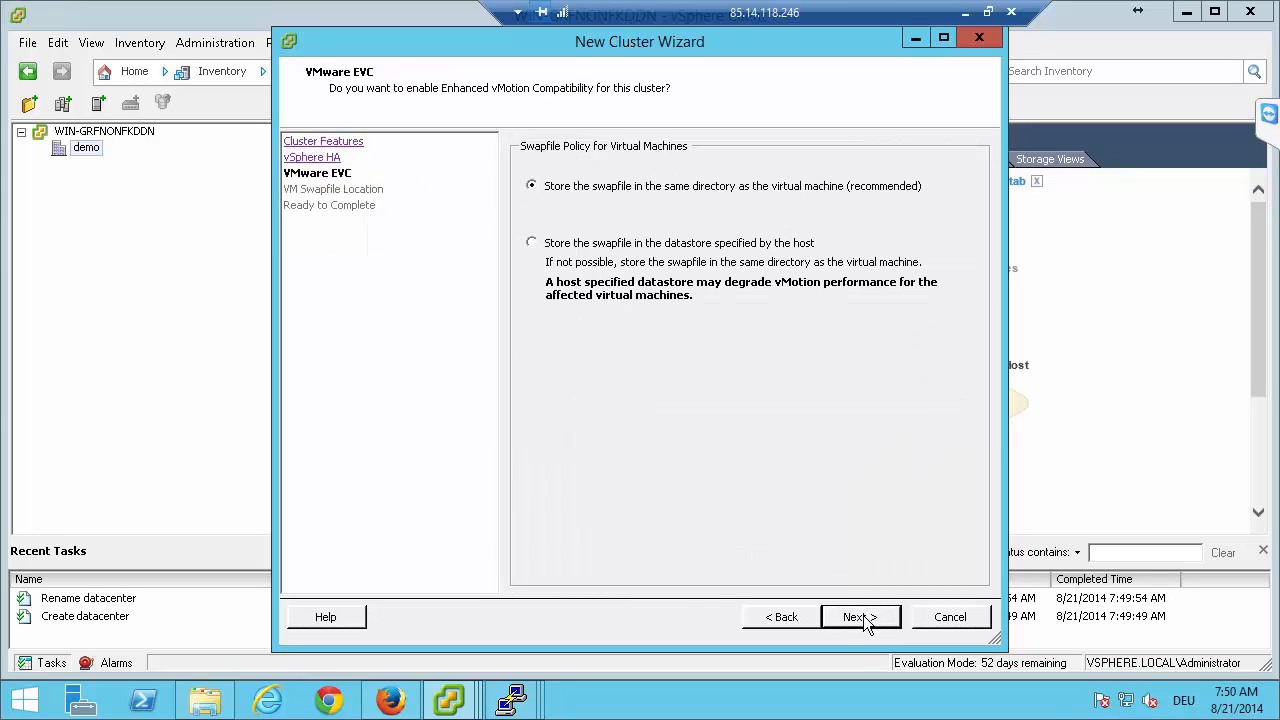
{"action": "left_click", "coordinate": [862, 617]}
{"action": "left_click", "coordinate": [862, 617]}
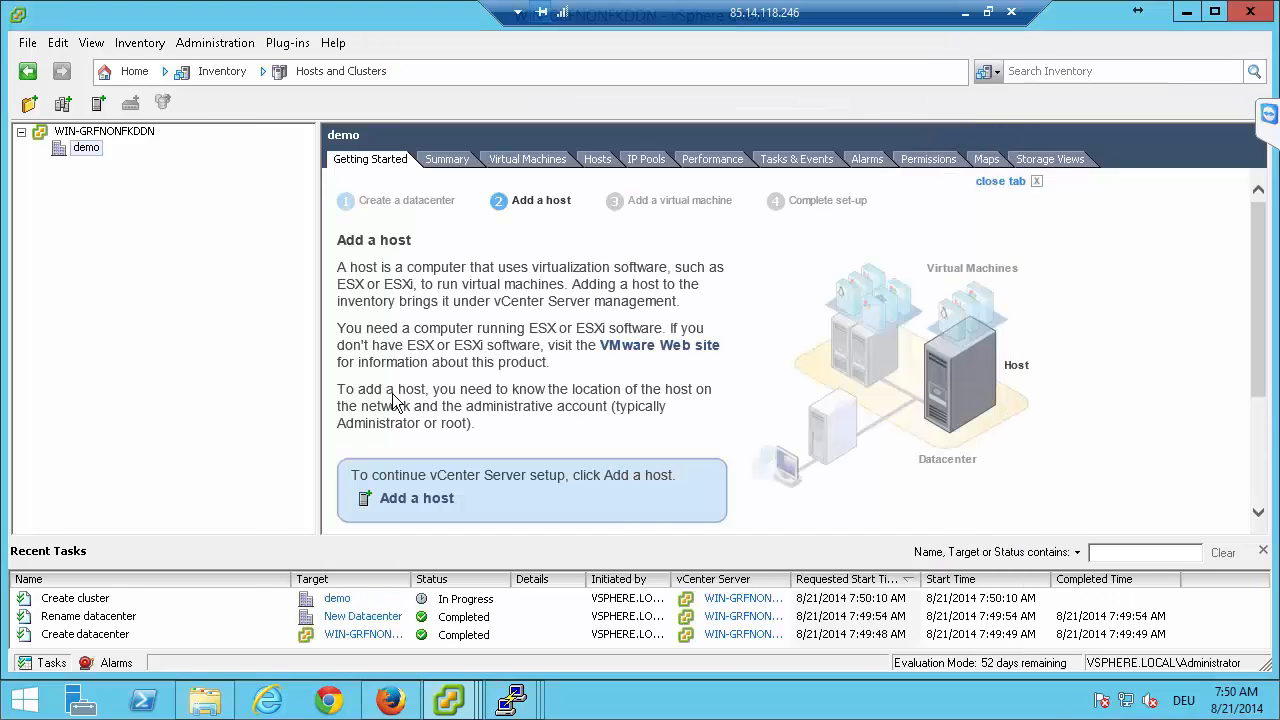
Start adding host 192.168.0.101 to the HA cluster with username root and the account password, and accept the host's certificate.
{"action": "left_click", "coordinate": [99, 166]}
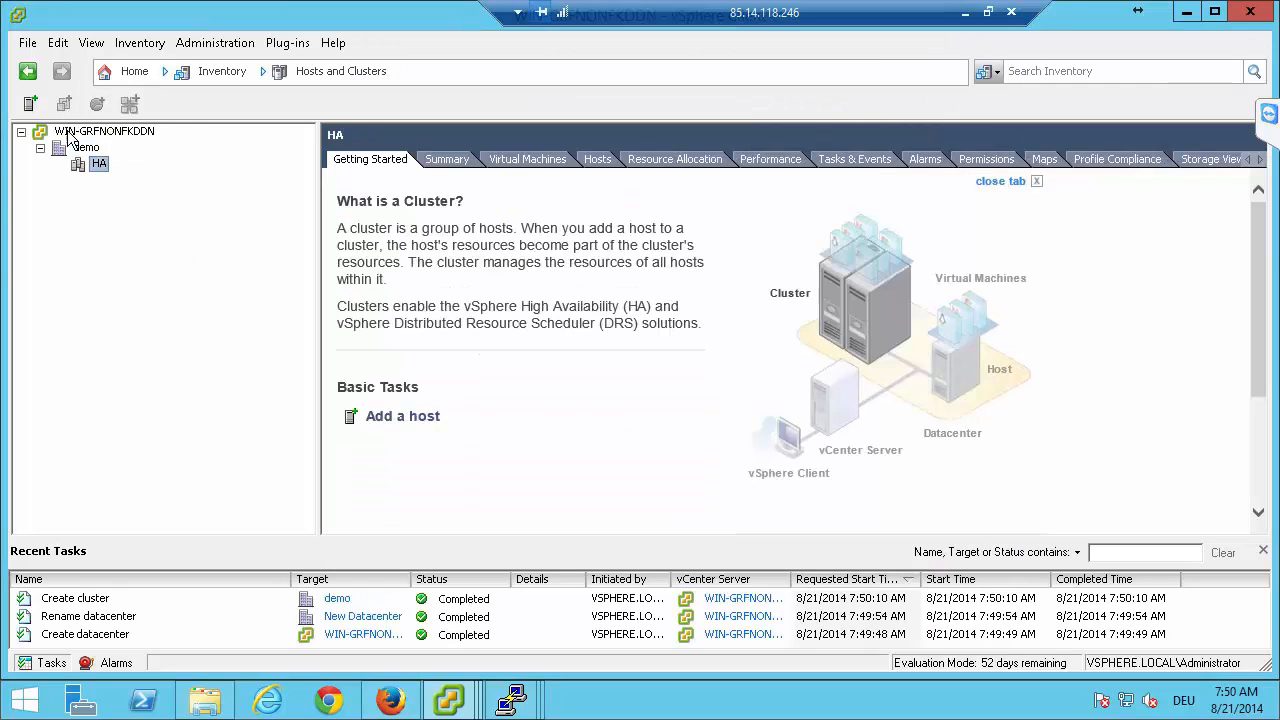
{"action": "left_click", "coordinate": [30, 105]}
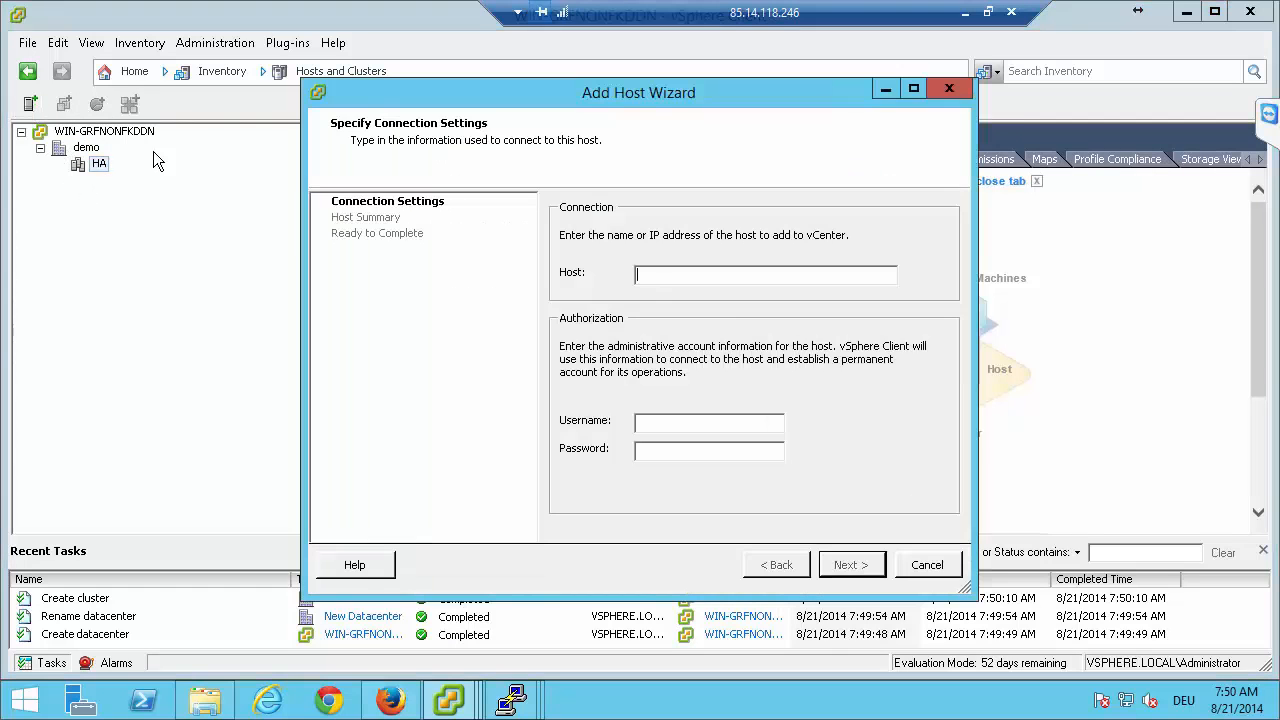
{"action": "type", "text": "192.168.0.101"}
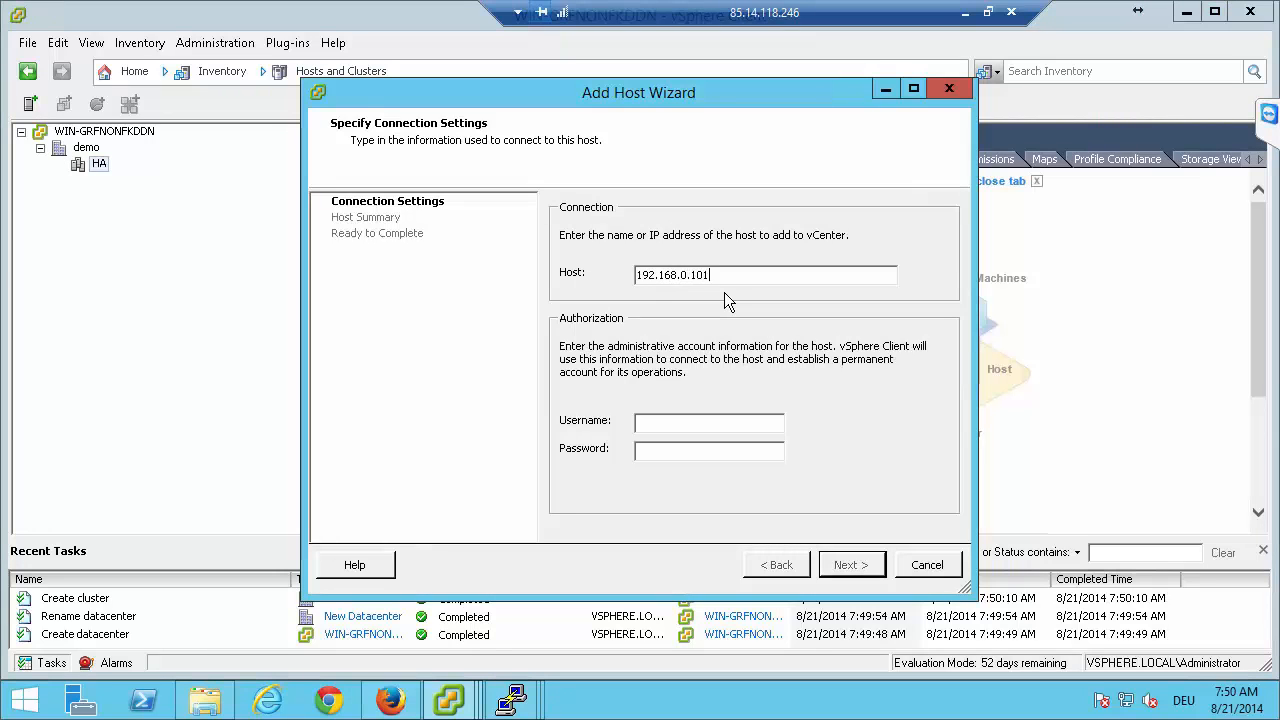
{"action": "type", "text": "root"}
{"action": "type", "text": "*******"}
{"action": "type", "text": "***"}
{"action": "left_click", "coordinate": [845, 564]}
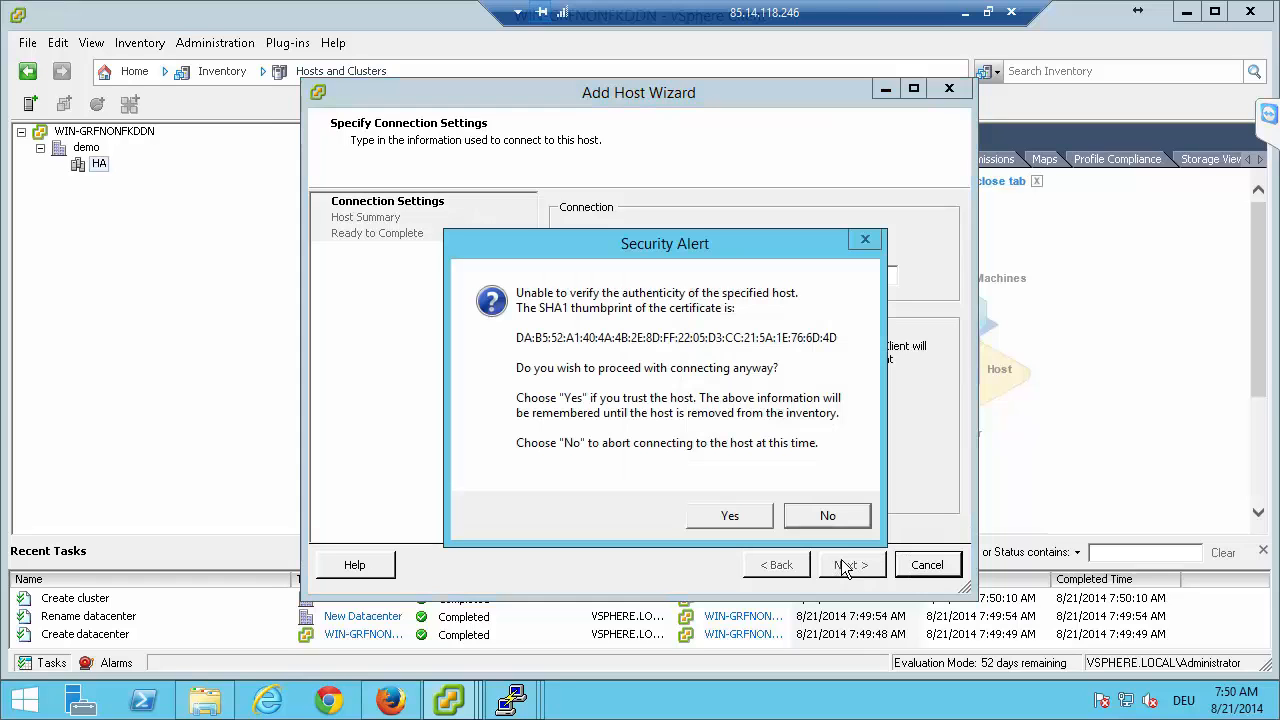
{"action": "left_click", "coordinate": [718, 518]}
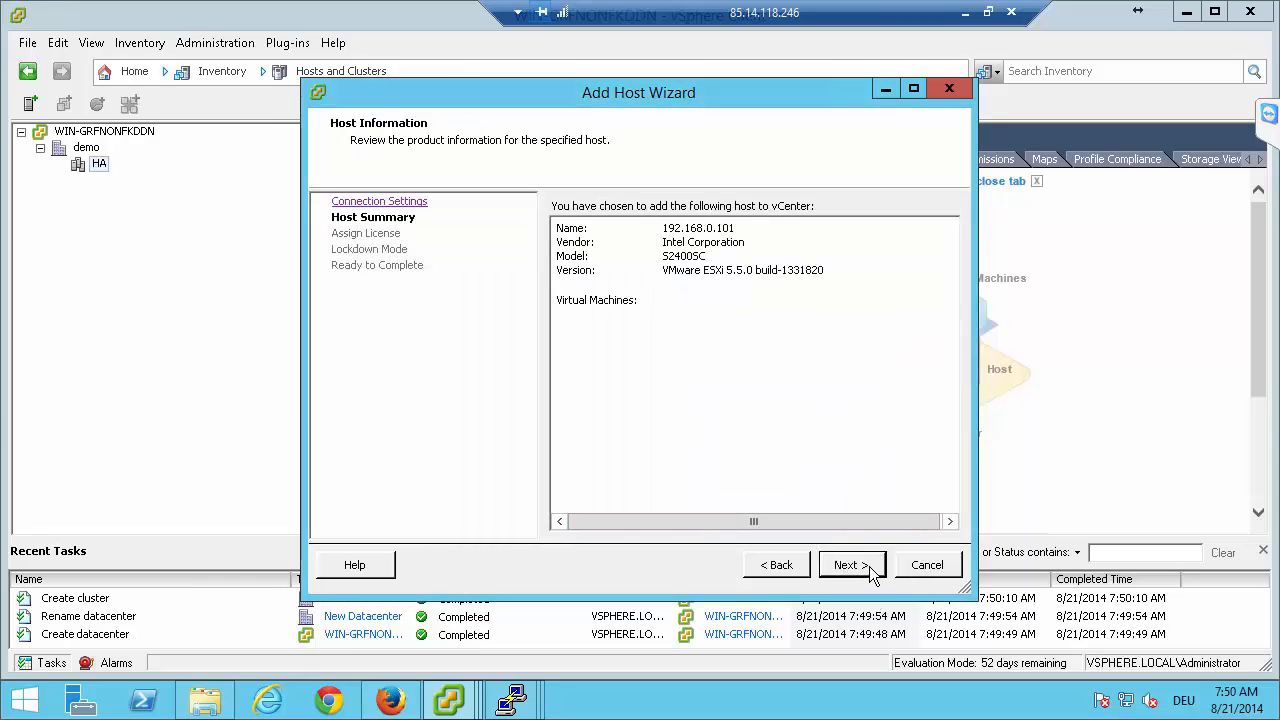
Finish adding host 192.168.0.101 with the default license assignment and lockdown mode disabled, and expand the HA cluster.
{"action": "left_click", "coordinate": [872, 567]}
{"action": "left_click", "coordinate": [855, 565]}
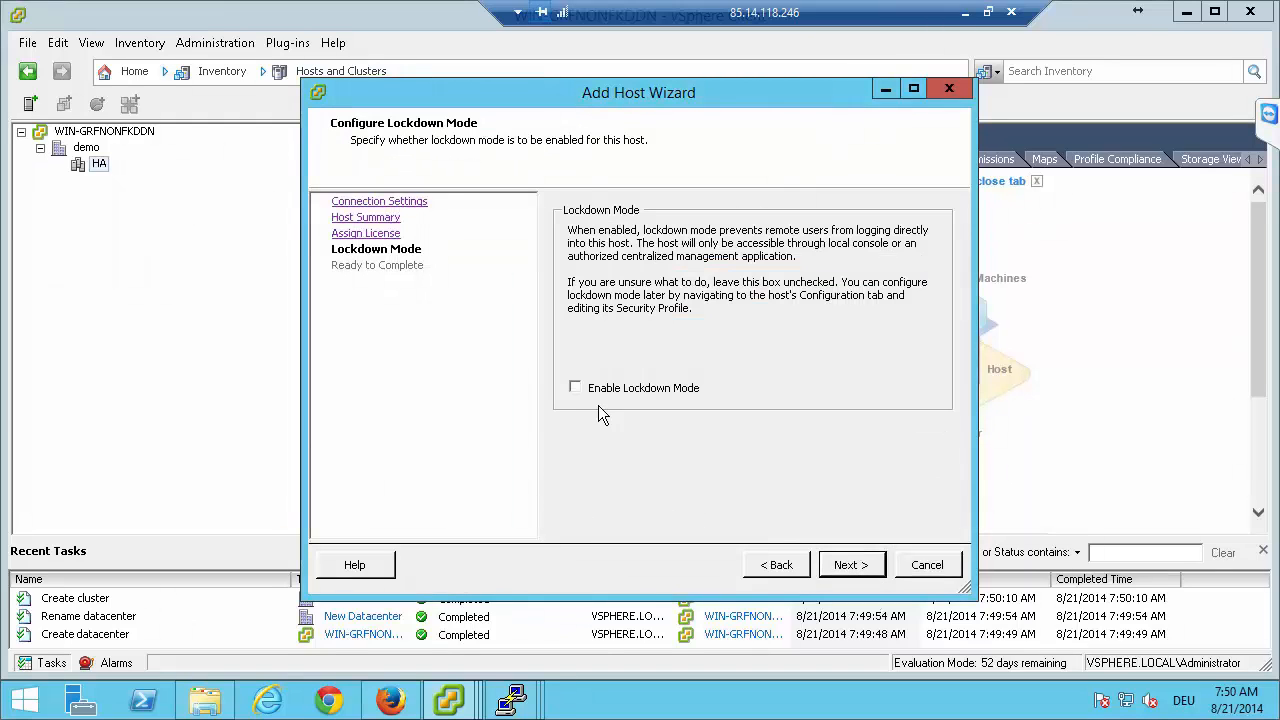
{"action": "left_click", "coordinate": [852, 566]}
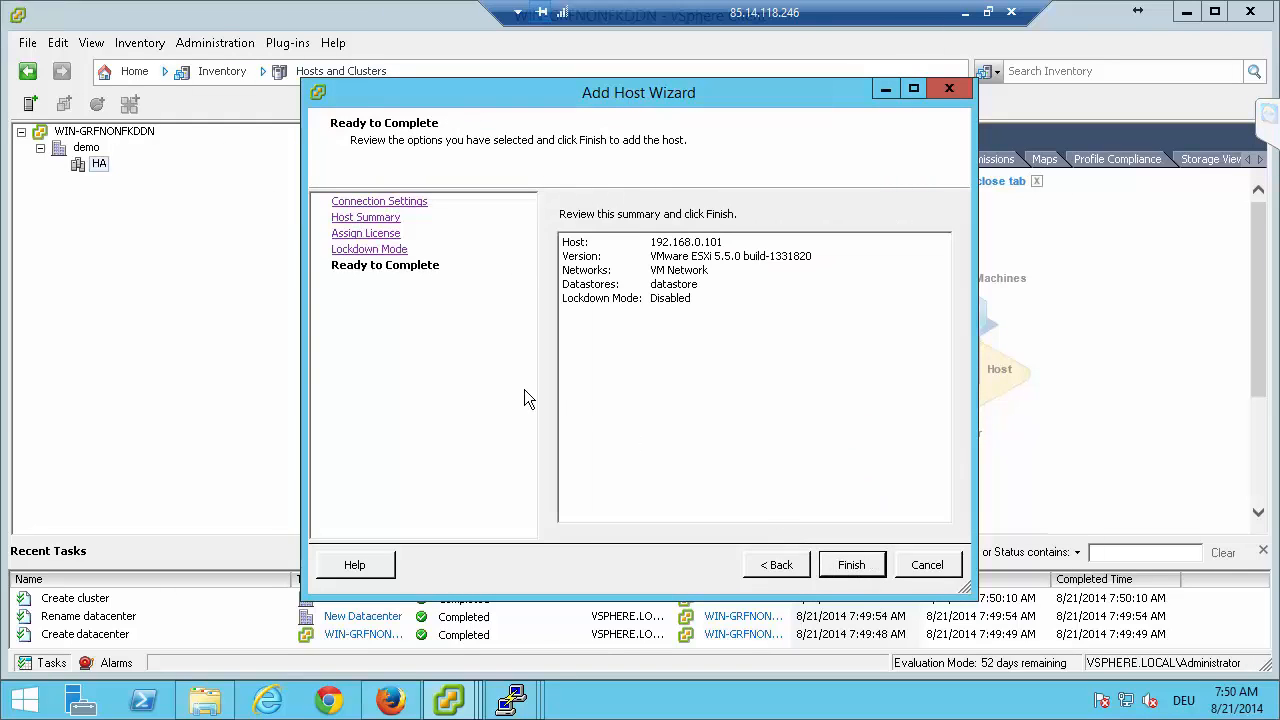
{"action": "left_click", "coordinate": [850, 565]}
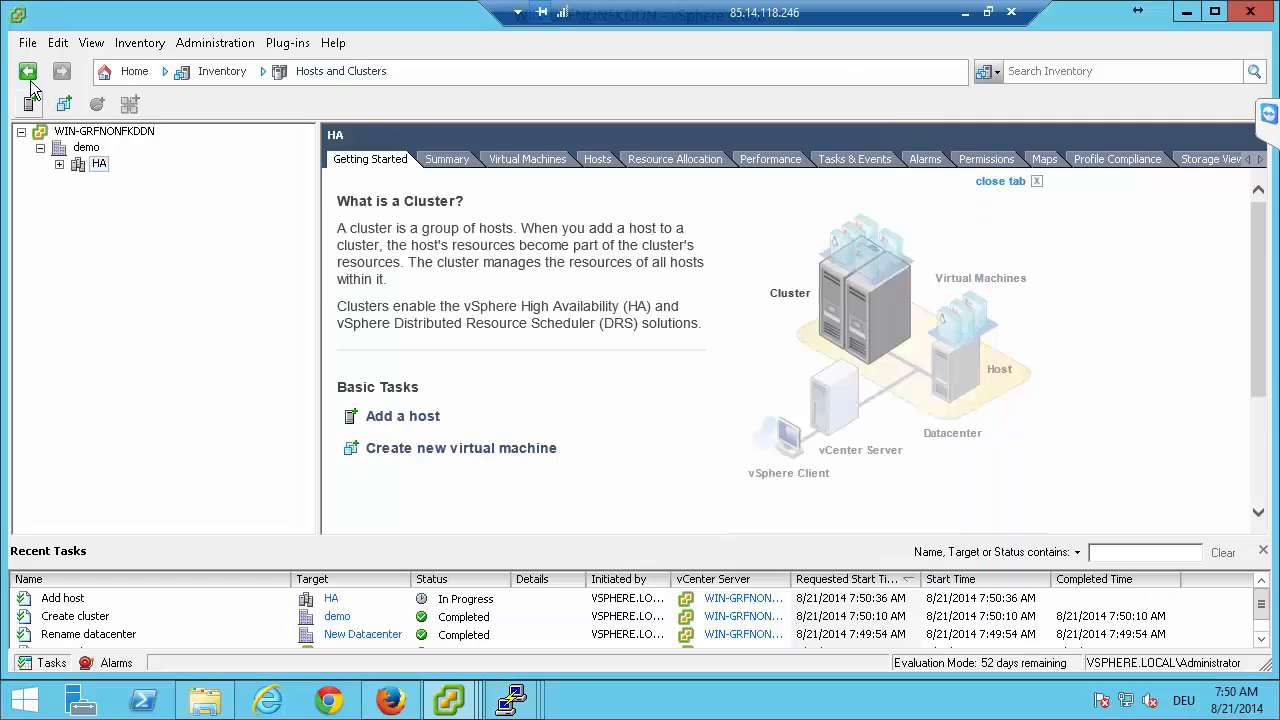
{"action": "left_click", "coordinate": [59, 163]}
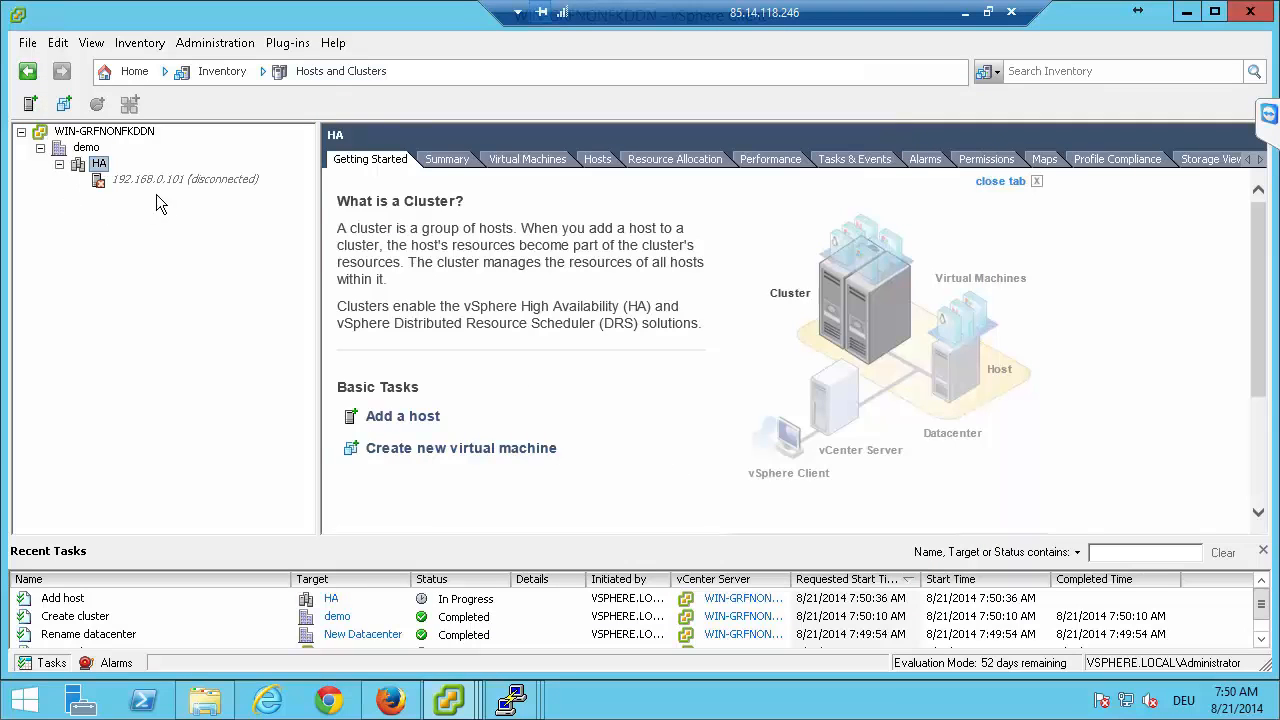
Start adding host 192.168.0.102 to the HA cluster with username root and the account password, and accept the host's certificate.
{"action": "left_click", "coordinate": [30, 103]}
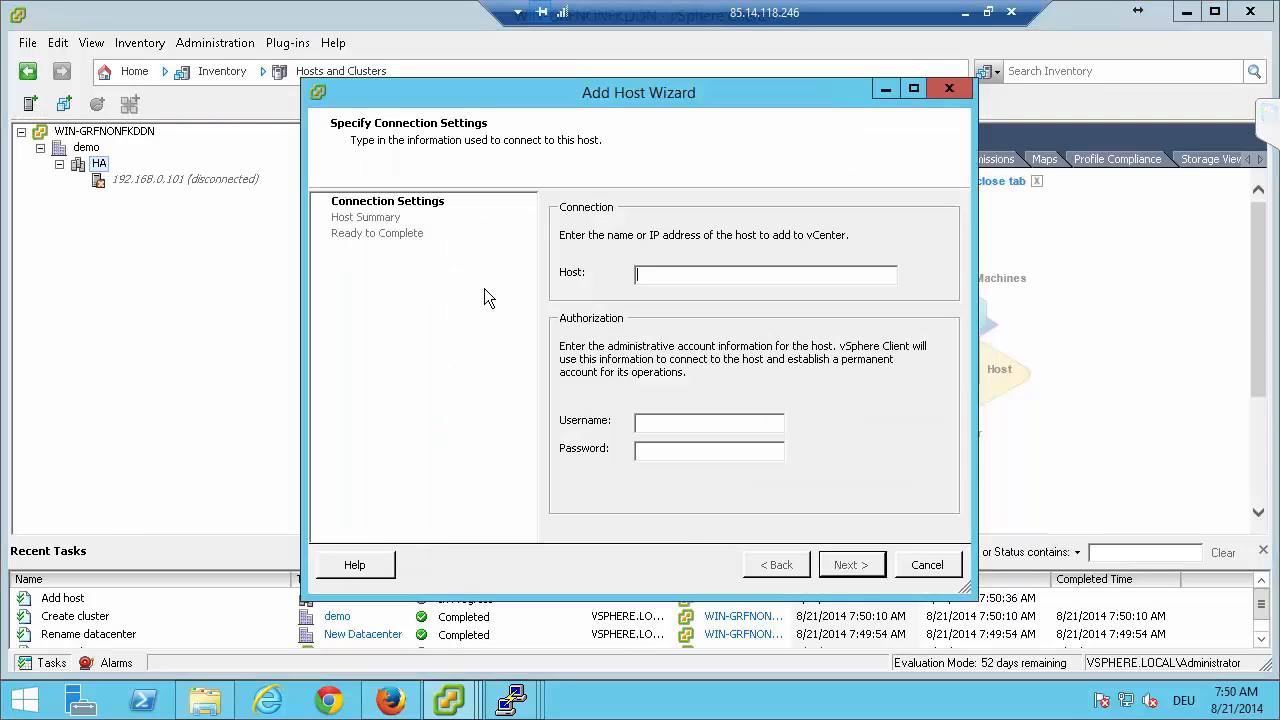
{"action": "type", "text": "192.168."}
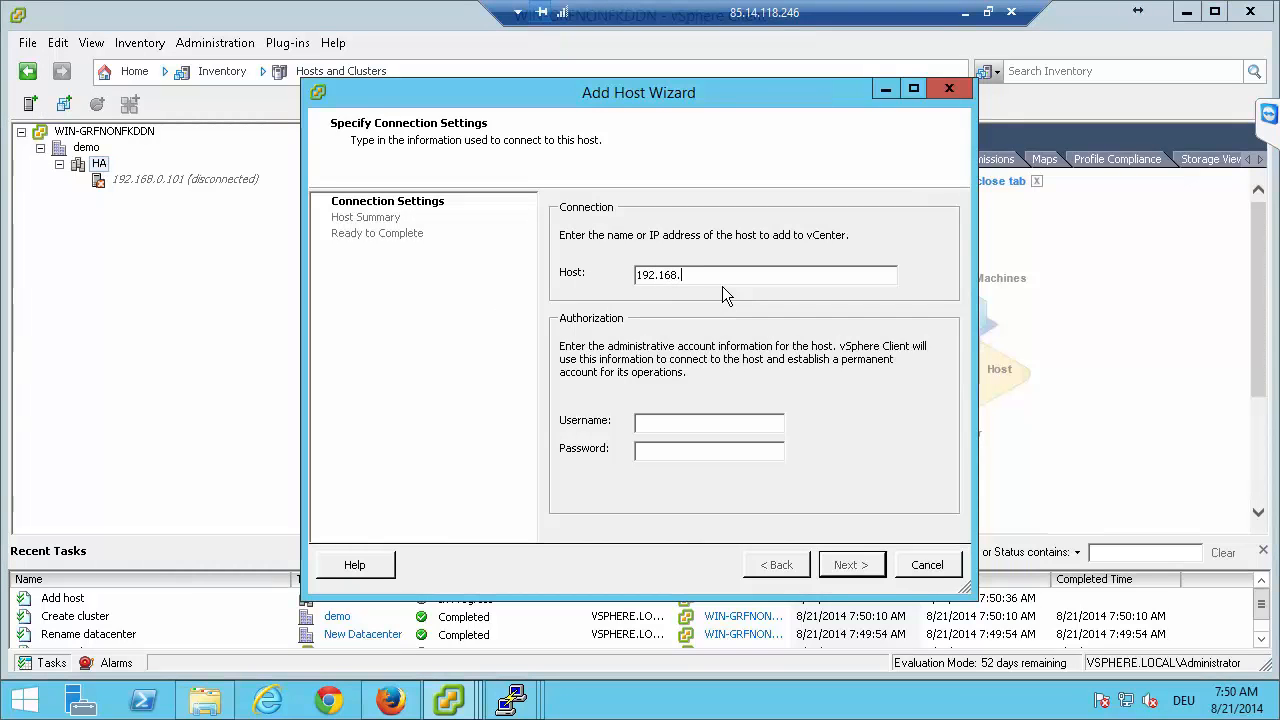
{"action": "type", "text": "0.102"}
{"action": "key", "text": "Tab"}
{"action": "type", "text": "root*******"}
{"action": "key", "text": "BackSpace"}
{"action": "key", "text": "BackSpace"}
{"action": "key", "text": "BackSpace"}
{"action": "key", "text": "BackSpace"}
{"action": "key", "text": "BackSpace"}
{"action": "key", "text": "BackSpace"}
{"action": "key", "text": "BackSpace"}
{"action": "type", "text": "**"}
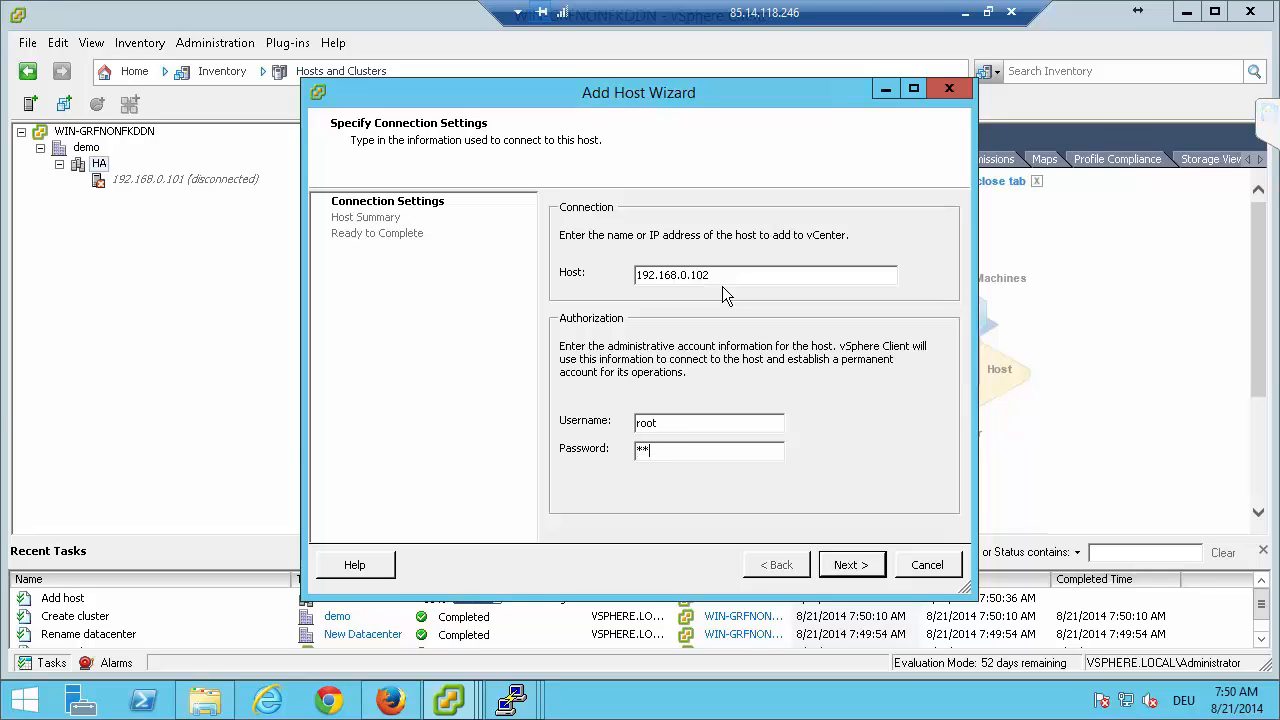
{"action": "type", "text": "********"}
{"action": "left_click", "coordinate": [862, 566]}
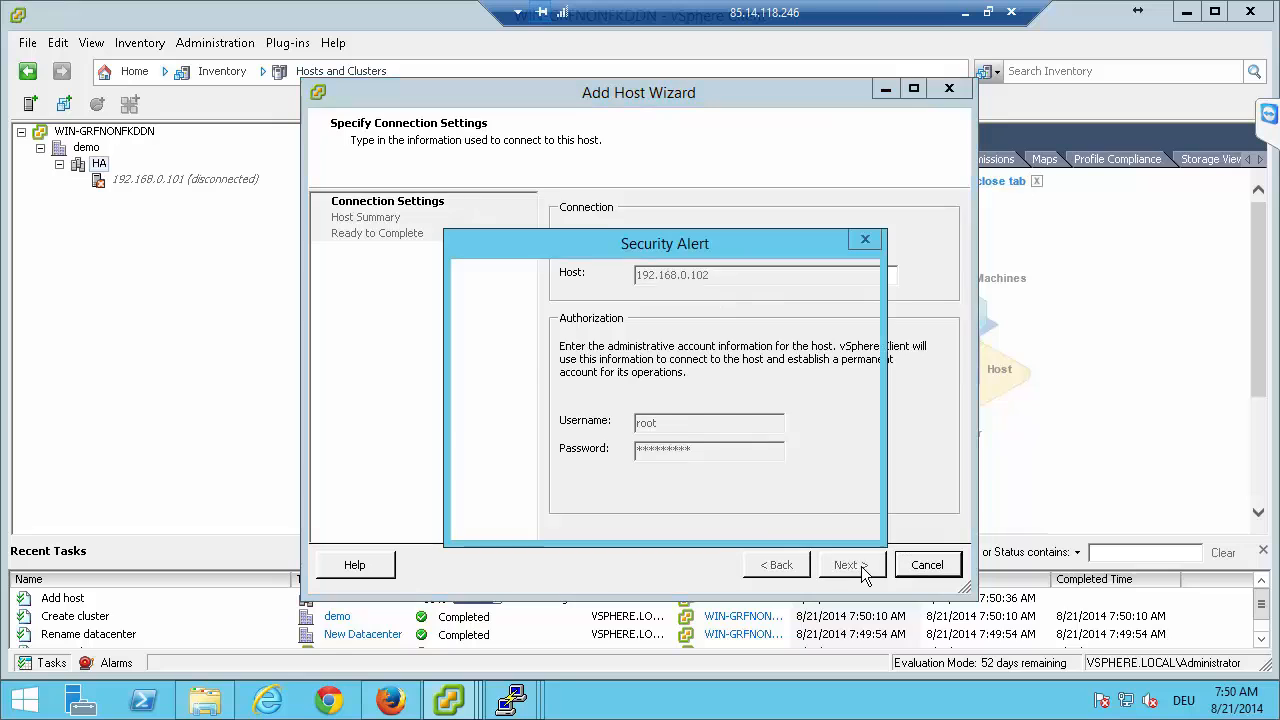
{"action": "left_click", "coordinate": [729, 516]}
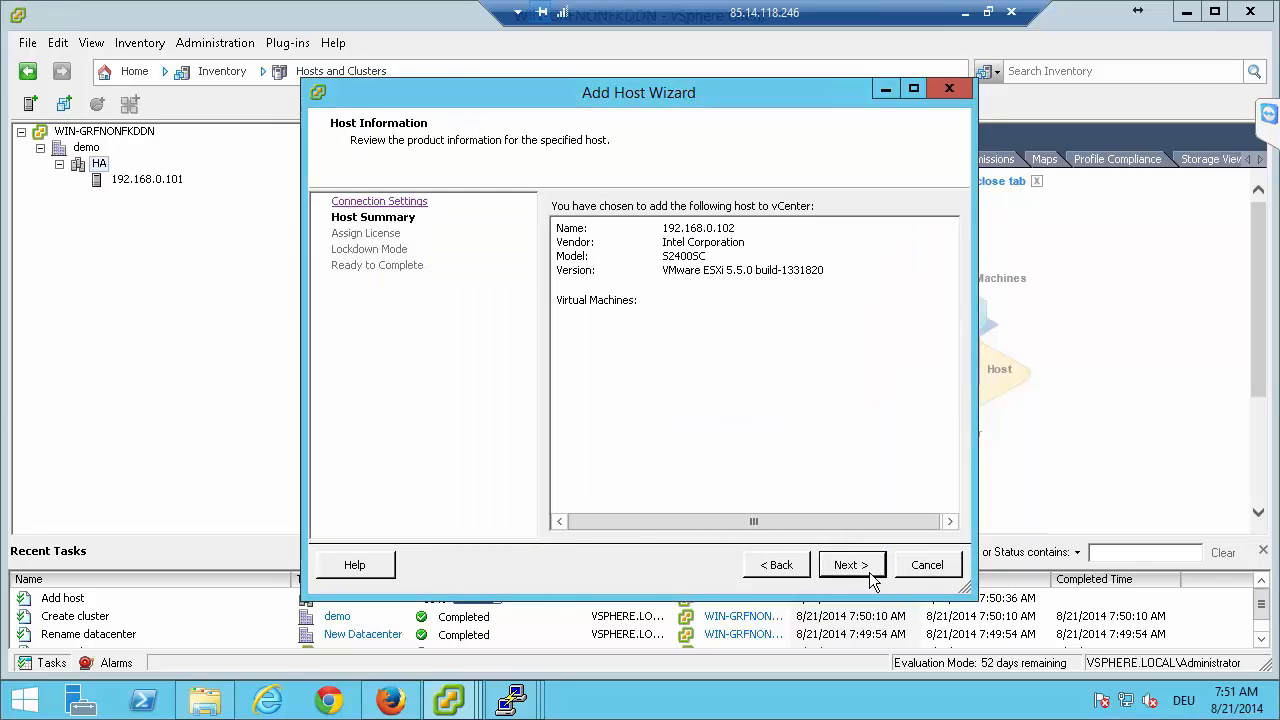
Finish adding host 192.168.0.102 to the HA cluster with the default license assignment and lockdown mode left disabled.
{"action": "left_click", "coordinate": [870, 566]}
{"action": "left_click", "coordinate": [866, 575]}
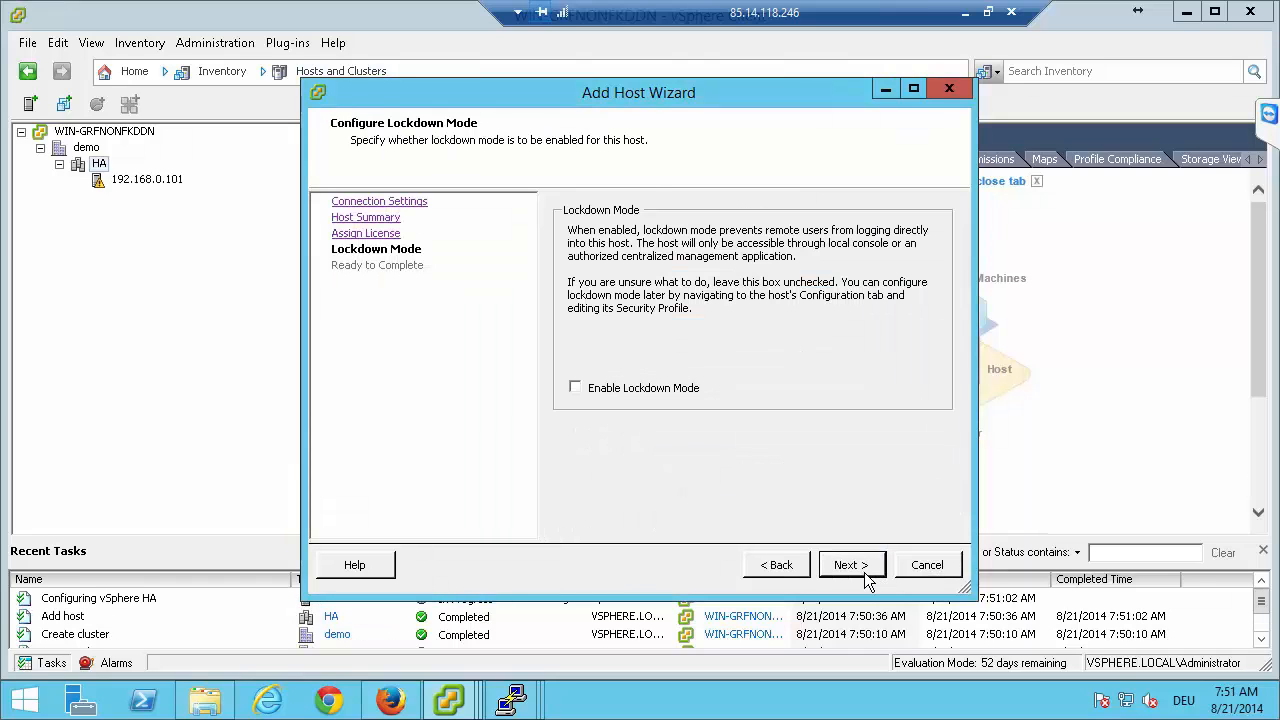
{"action": "left_click", "coordinate": [864, 570]}
{"action": "left_click", "coordinate": [866, 570]}
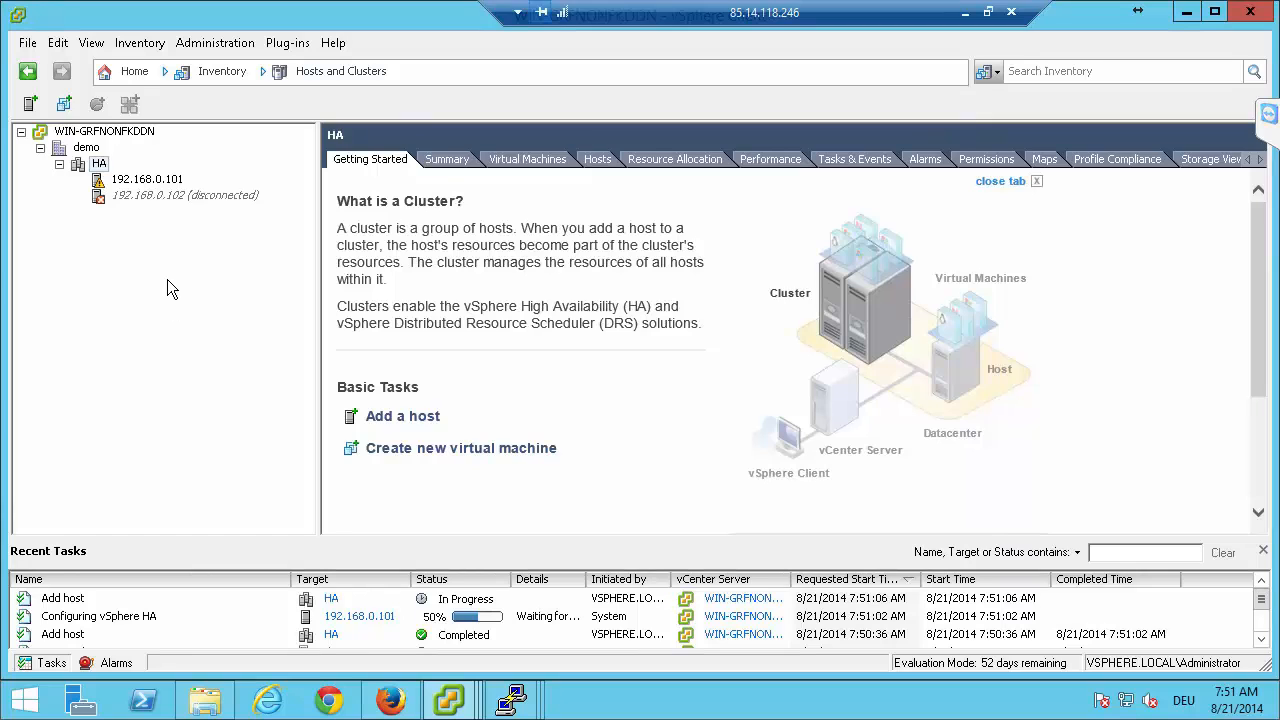
Open the static discovery settings of the iSCSI software adapter vmhba37 on host 192.168.0.101.
{"action": "left_click", "coordinate": [150, 182]}
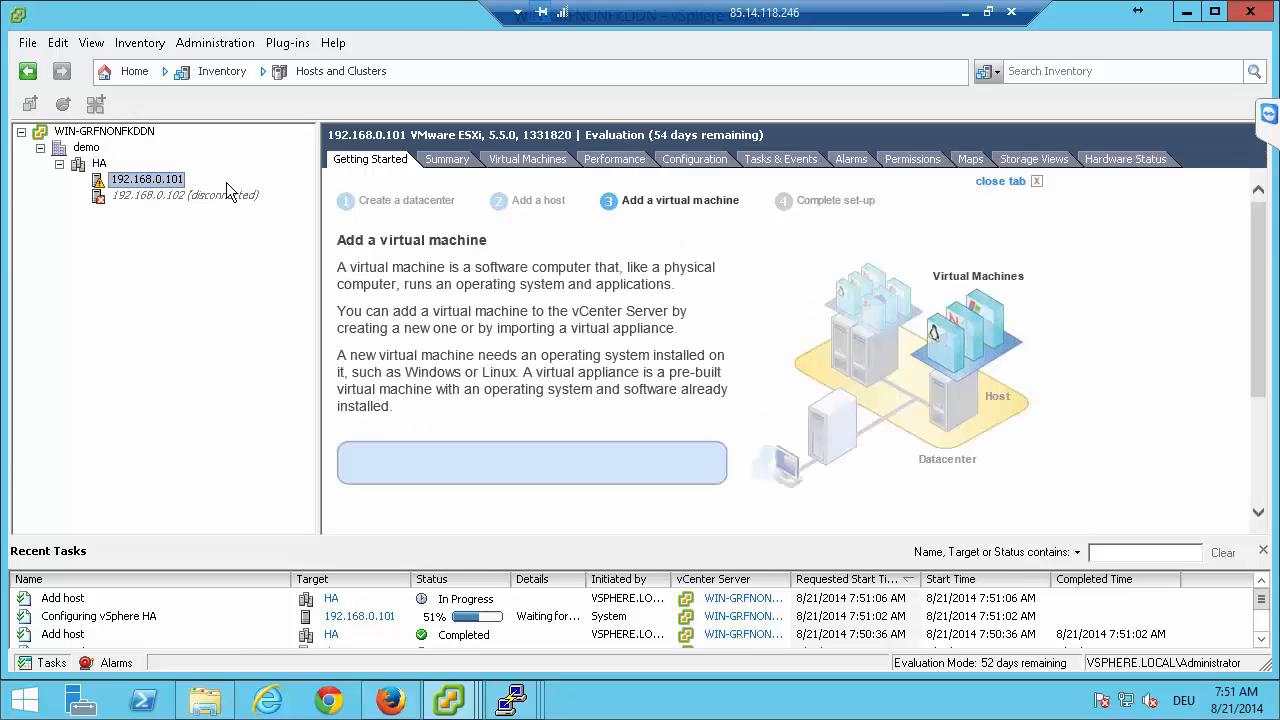
{"action": "left_click", "coordinate": [690, 159]}
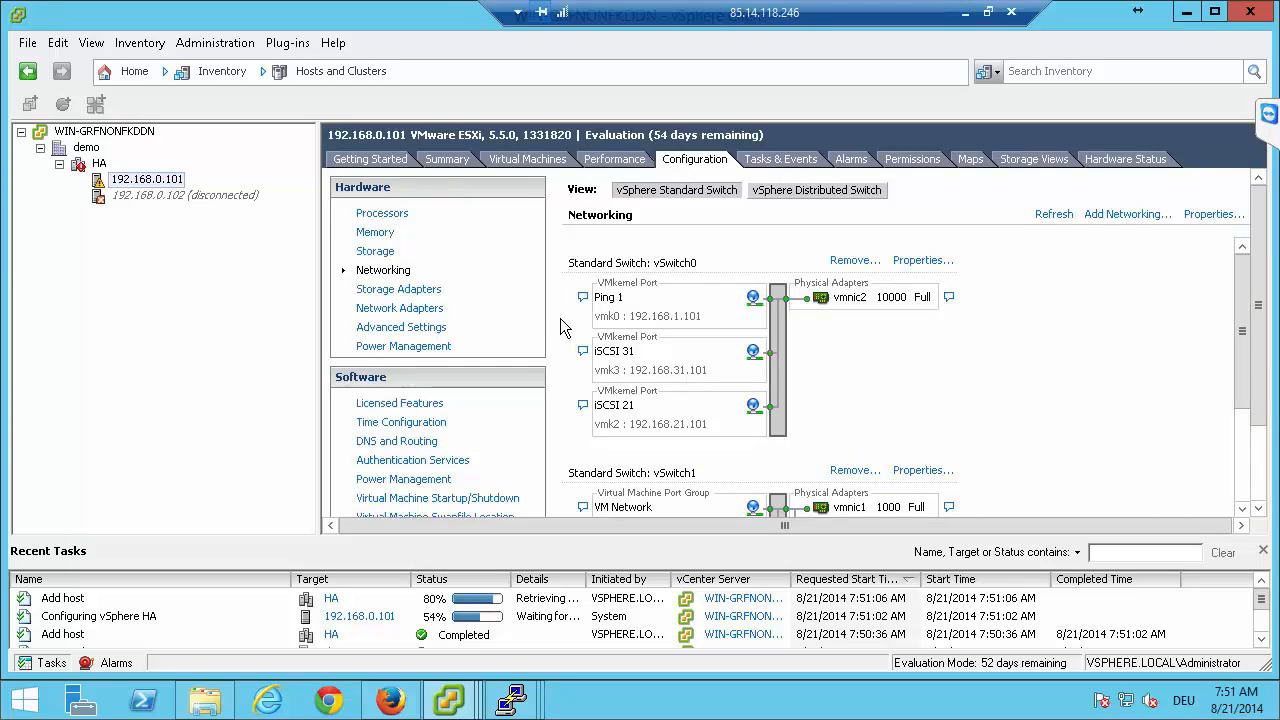
{"action": "left_click", "coordinate": [405, 290]}
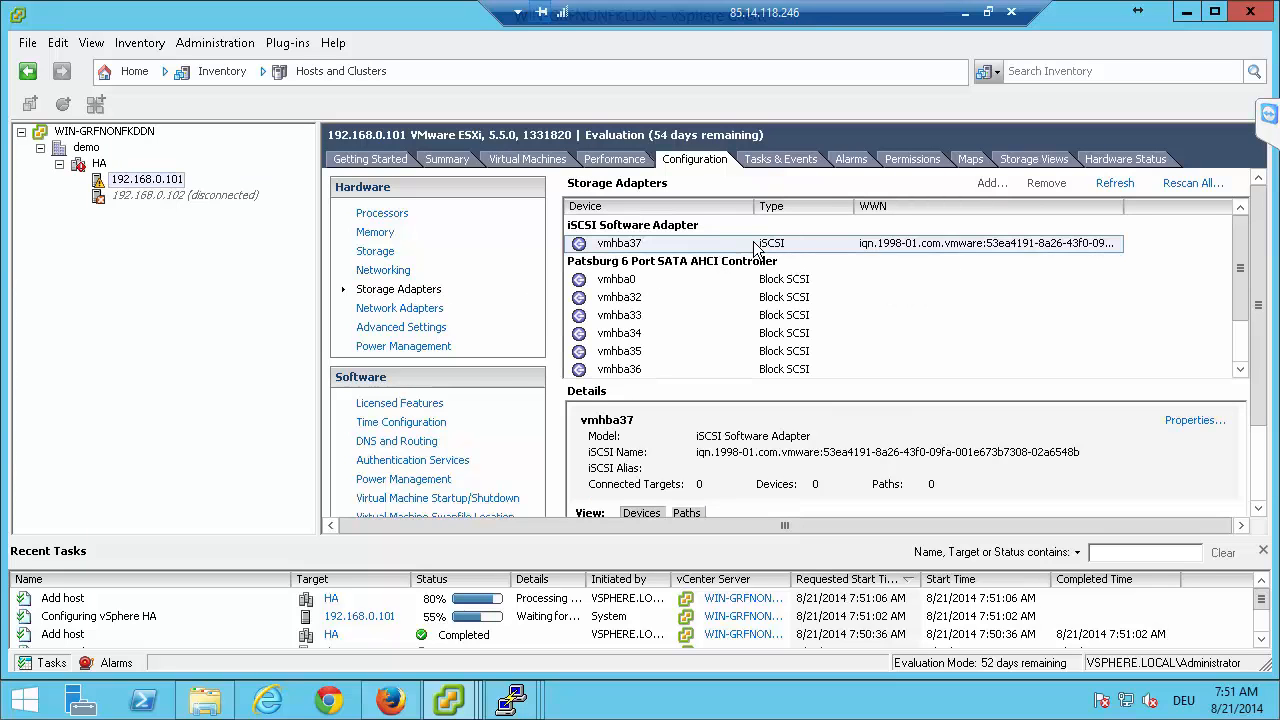
{"action": "right_click", "coordinate": [757, 247]}
{"action": "left_click", "coordinate": [800, 268]}
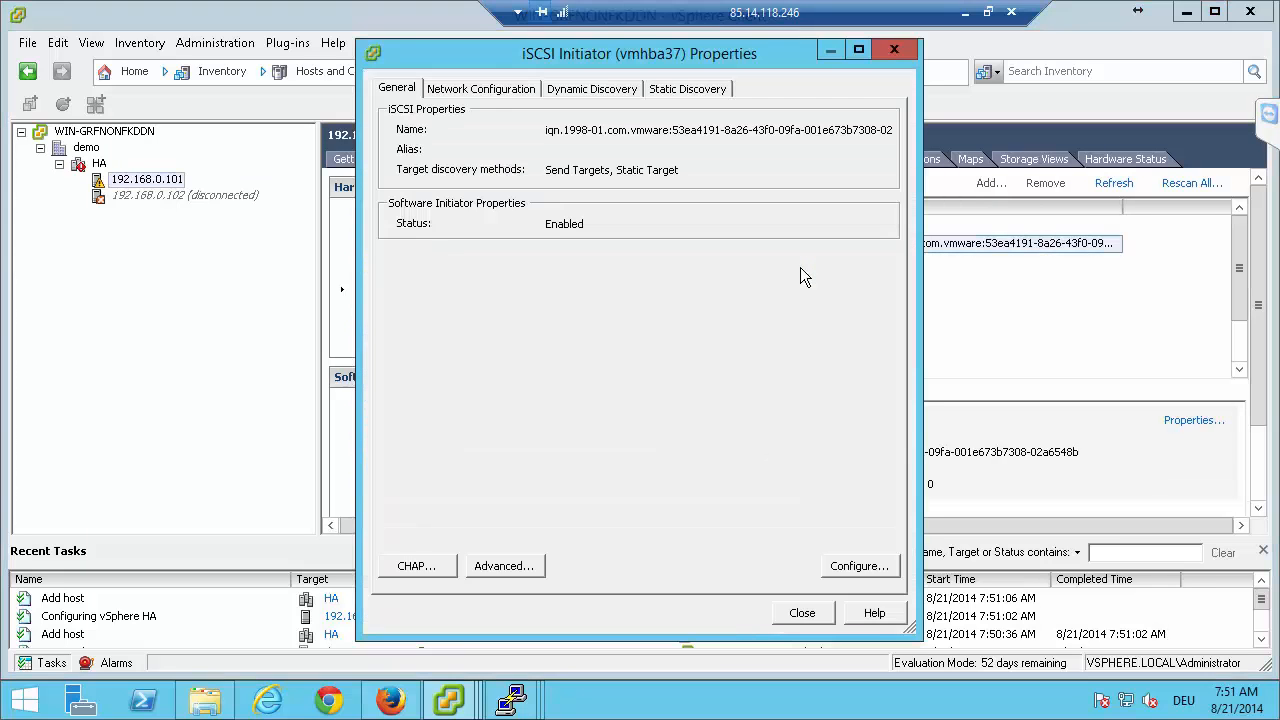
{"action": "left_click", "coordinate": [675, 94]}
{"action": "left_click", "coordinate": [589, 90]}
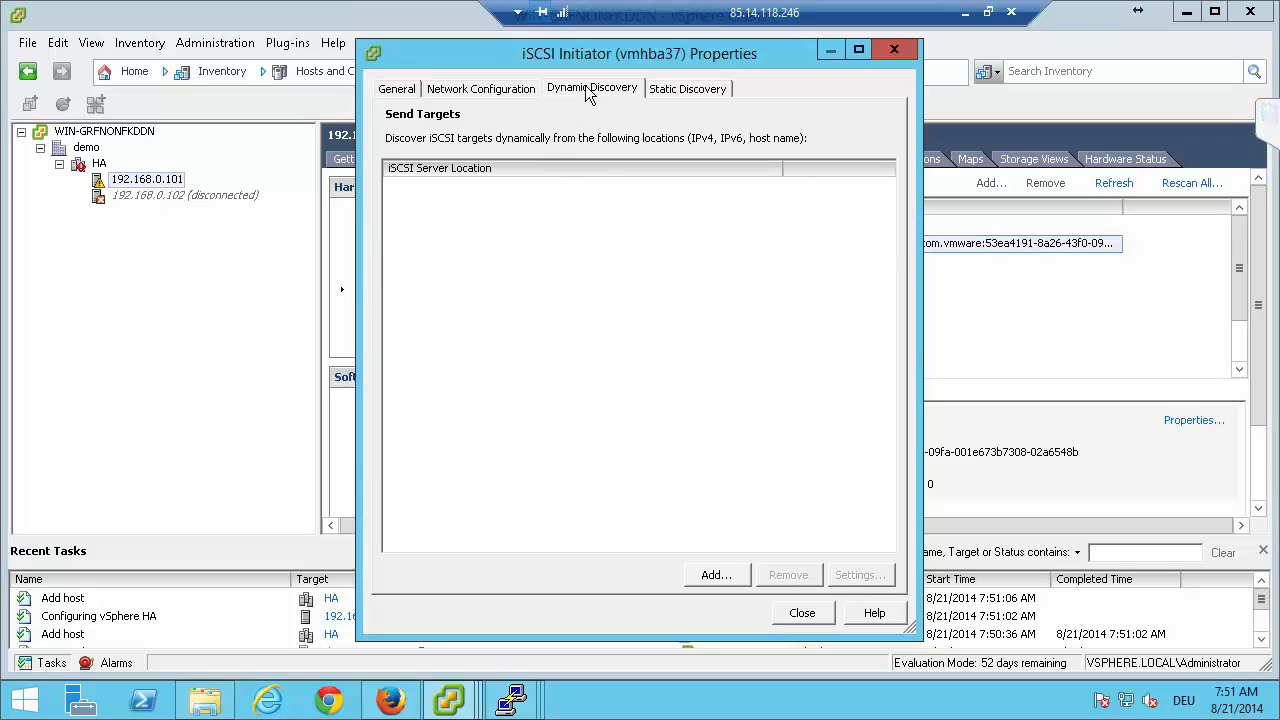
{"action": "left_click", "coordinate": [680, 92]}
Start adding a static target server with iSCSI server address 192.168.21.100, keeping port 3260.
{"action": "left_click", "coordinate": [714, 576]}
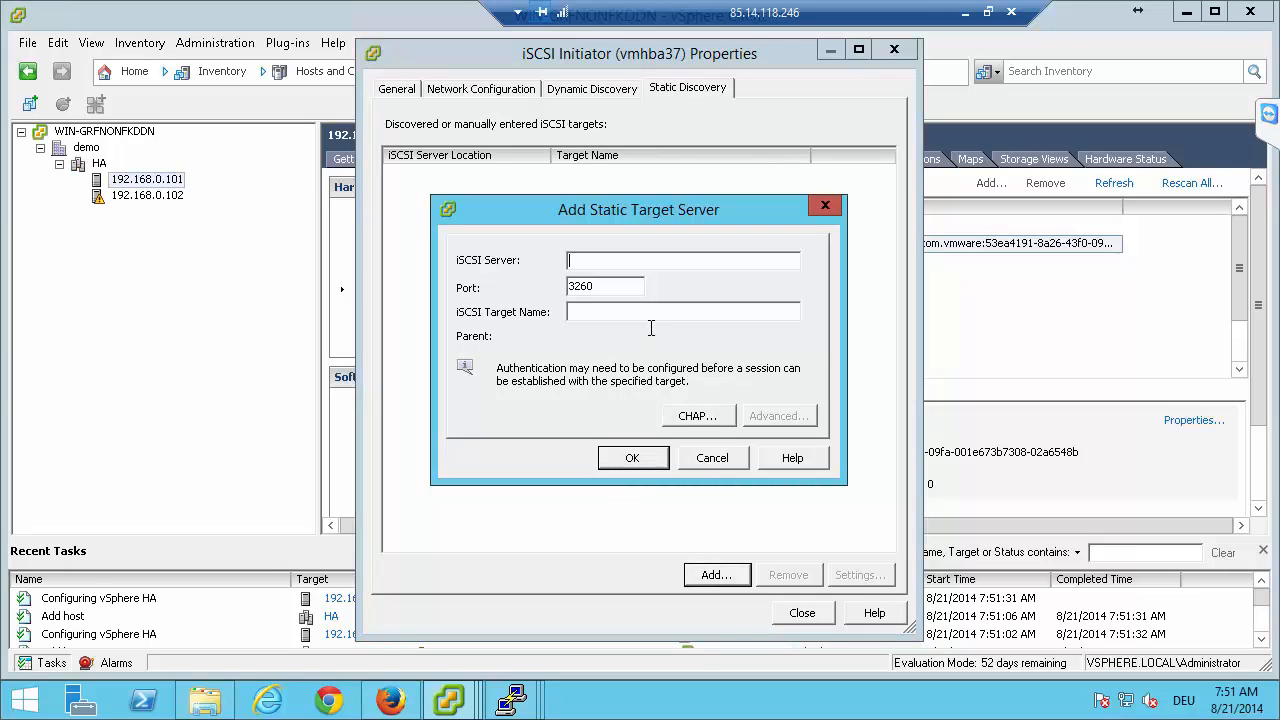
{"action": "type", "text": "192.168.21.100"}
{"action": "key", "text": "Tab"}
{"action": "key", "text": "Tab"}
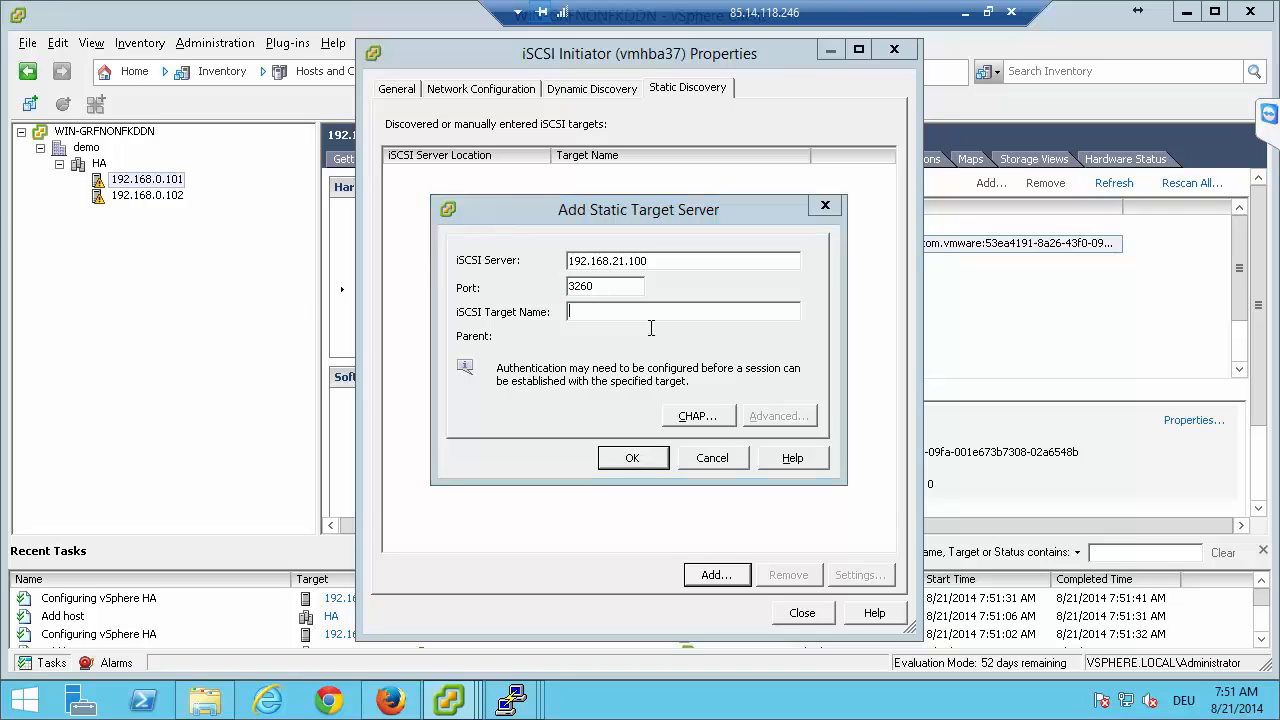
Switch to the dss-a page in Firefox, open target0 in the iSCSI target manager and copy its target name.
{"action": "key", "text": "alt+Tab"}
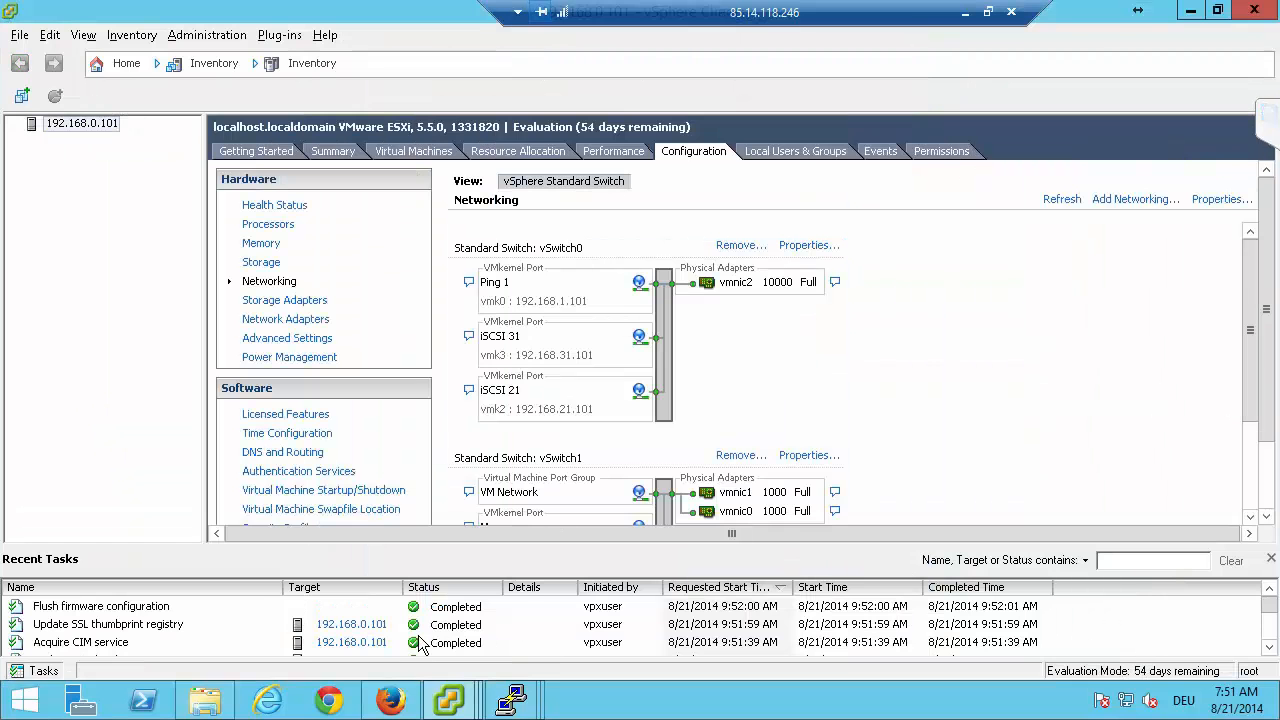
{"action": "left_click", "coordinate": [390, 700]}
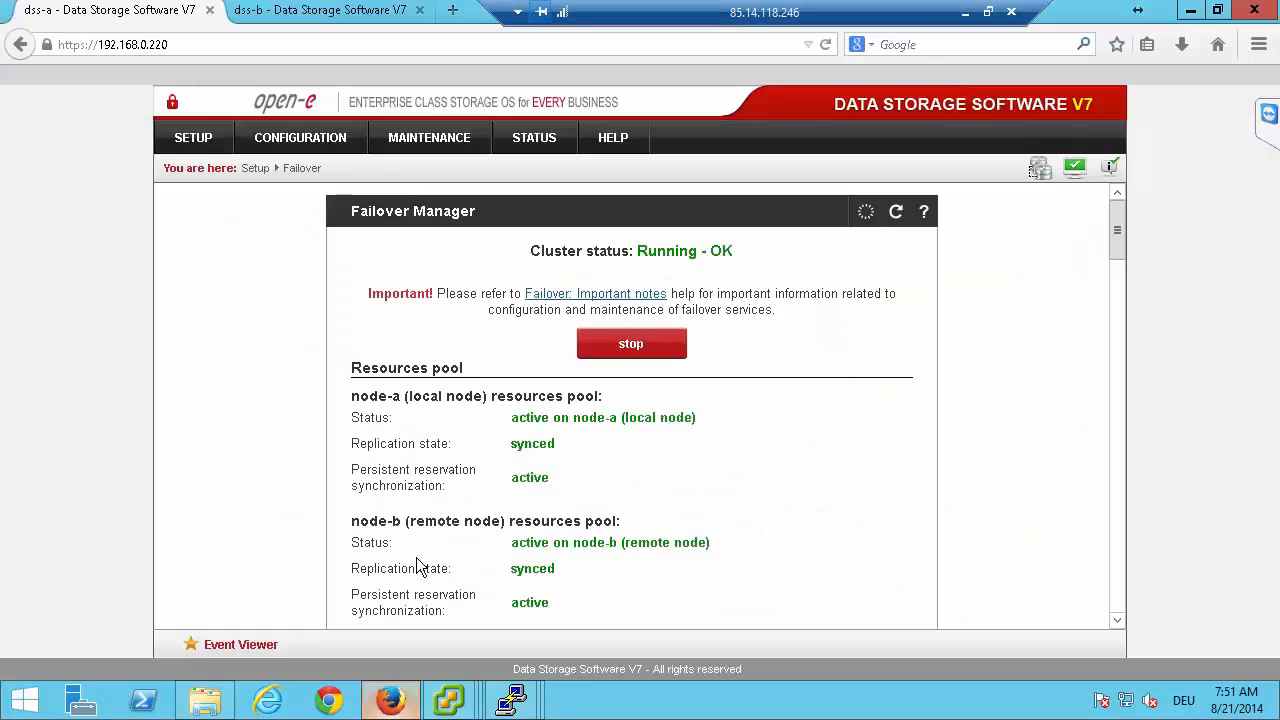
{"action": "left_click", "coordinate": [322, 137]}
{"action": "mouse_move", "coordinate": [292, 273]}
{"action": "left_click", "coordinate": [440, 278]}
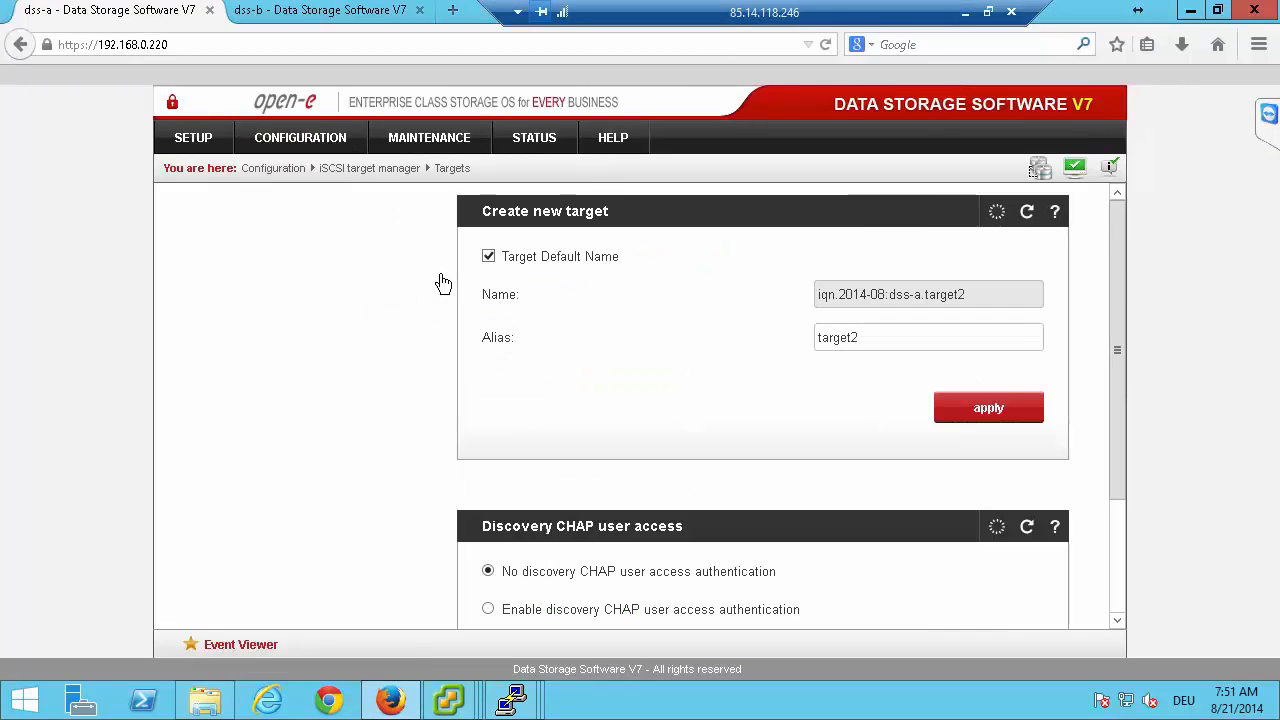
{"action": "left_click", "coordinate": [226, 252]}
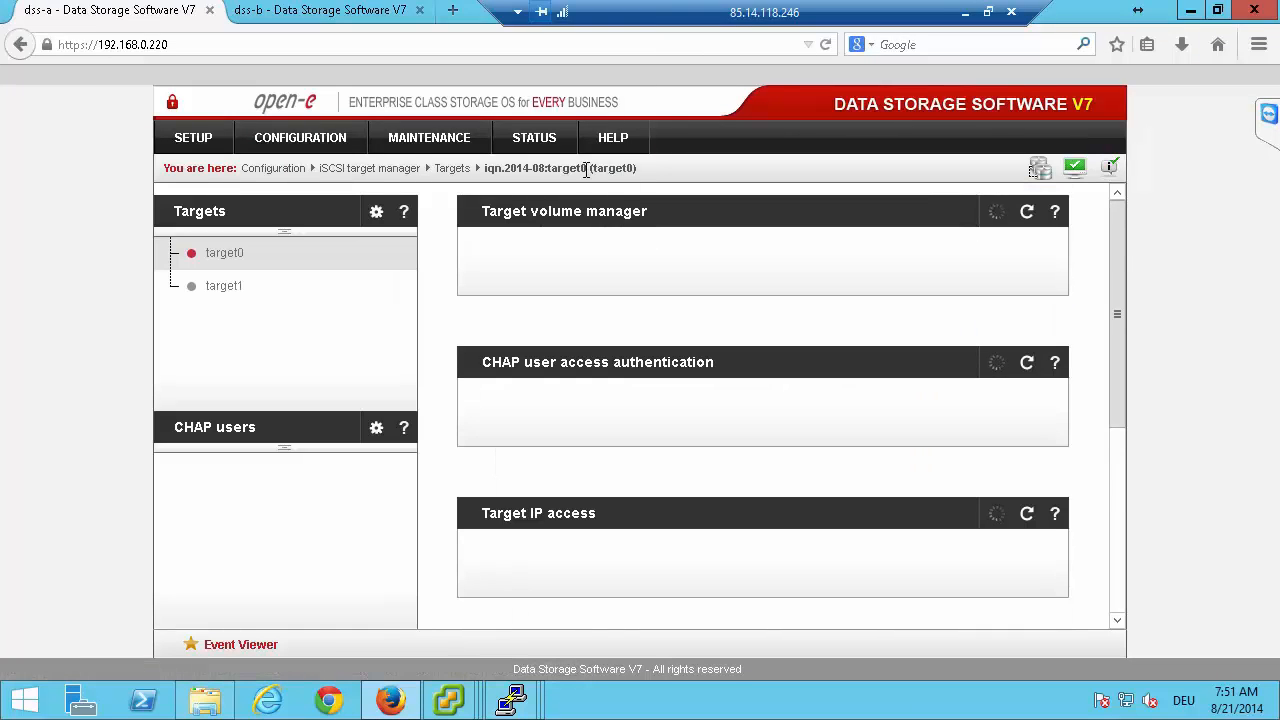
{"action": "left_click_drag", "start_coordinate": [585, 168], "coordinate": [487, 168]}
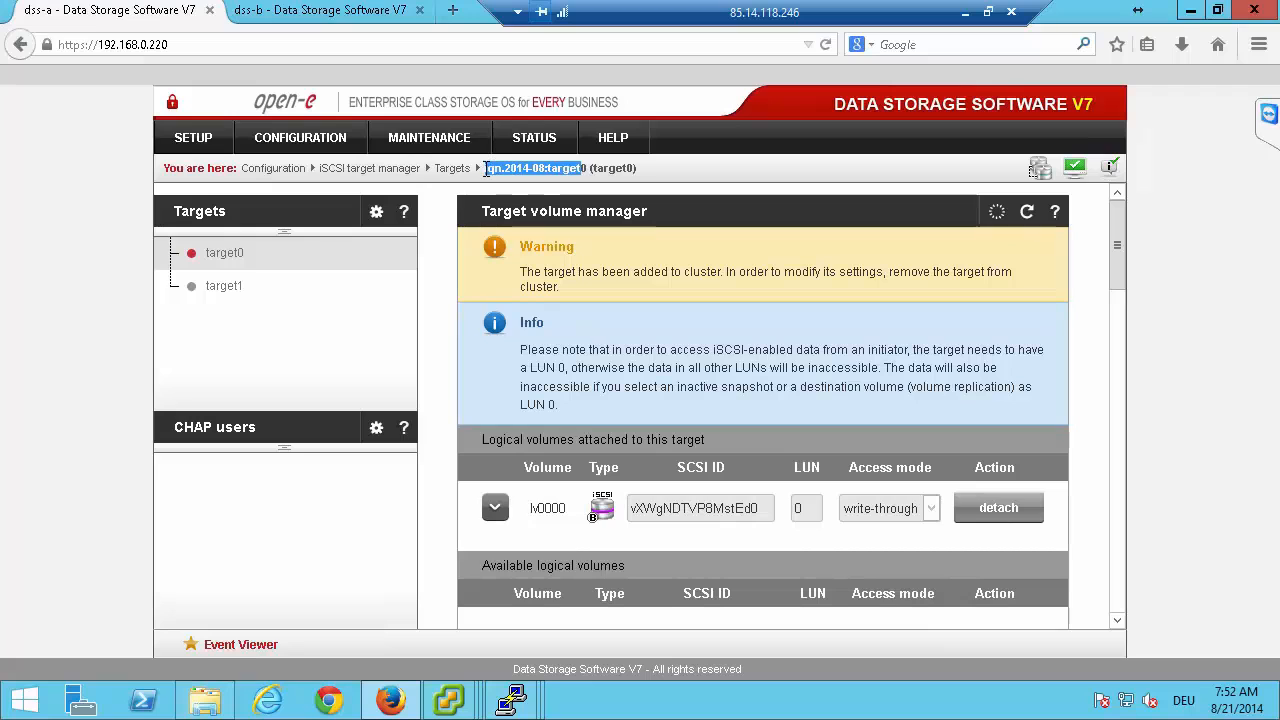
Return to the vCenter Server window of the vSphere Client and complete the static target with target name iqn.2014-08:target0.
{"action": "key", "text": "alt+Tab"}
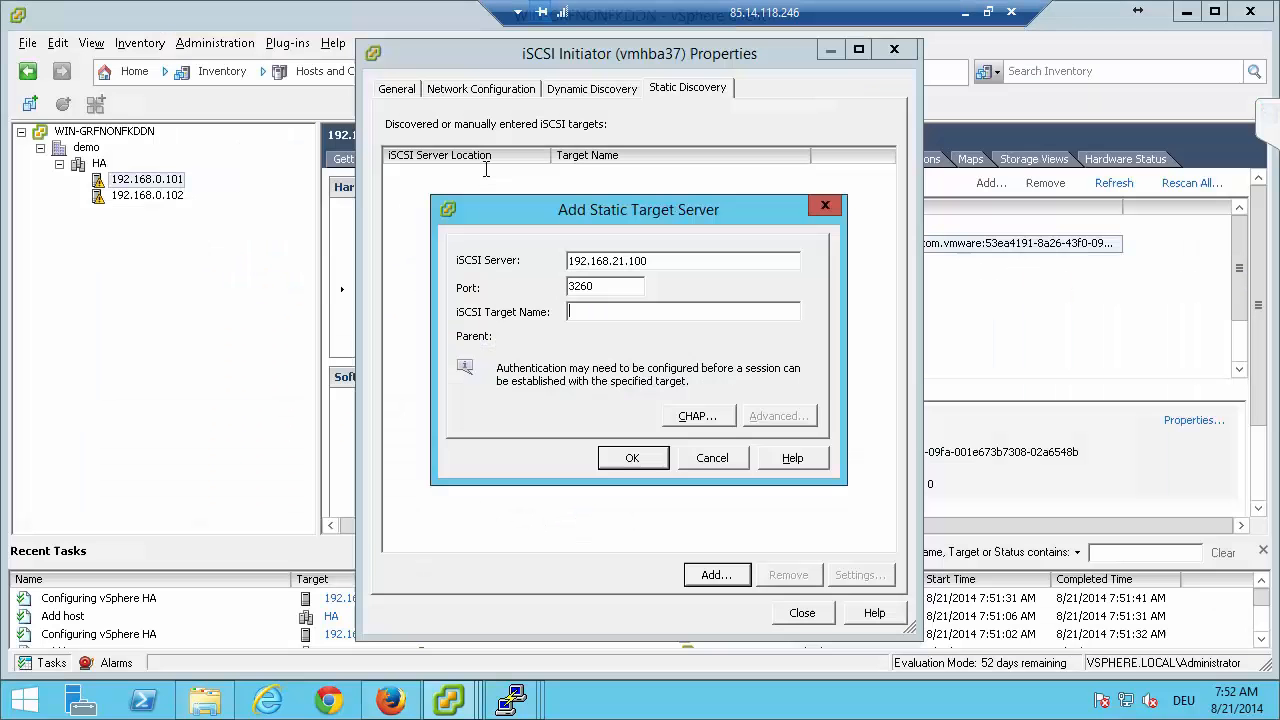
{"action": "type", "text": "iqn.2014-08:target0"}
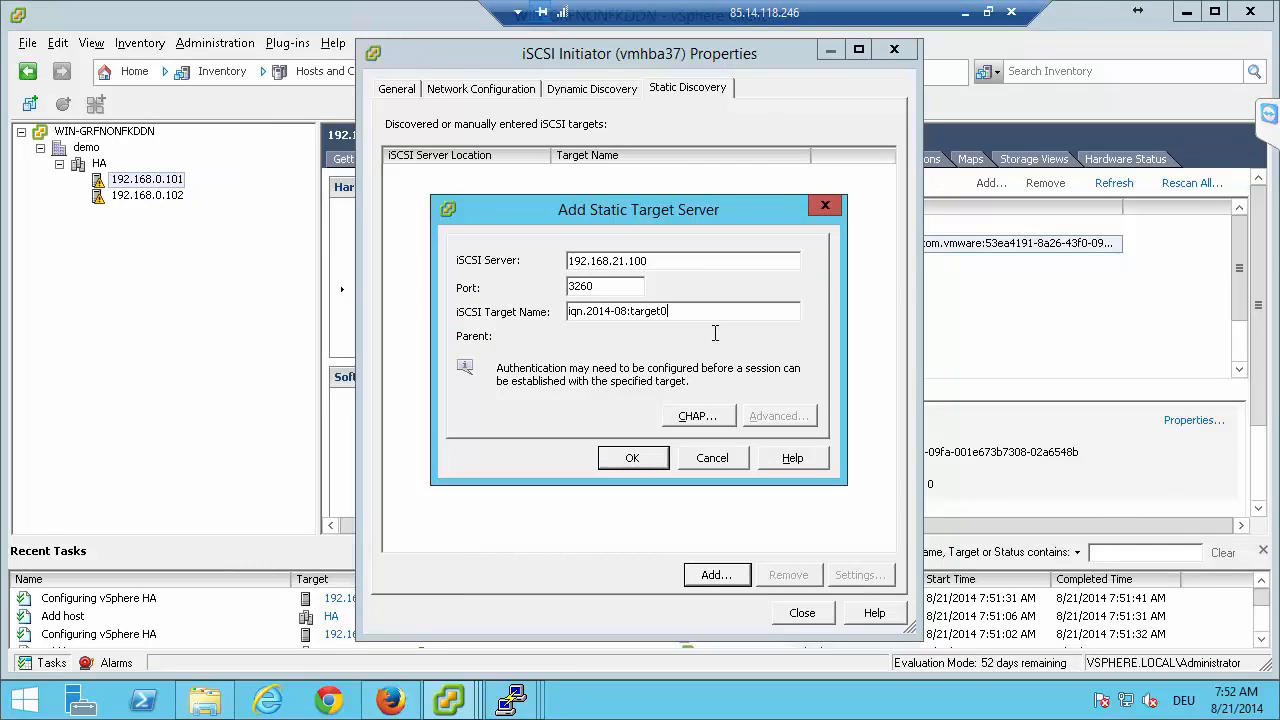
{"action": "key", "text": "ctrl+a"}
{"action": "key", "text": "ctrl+c"}
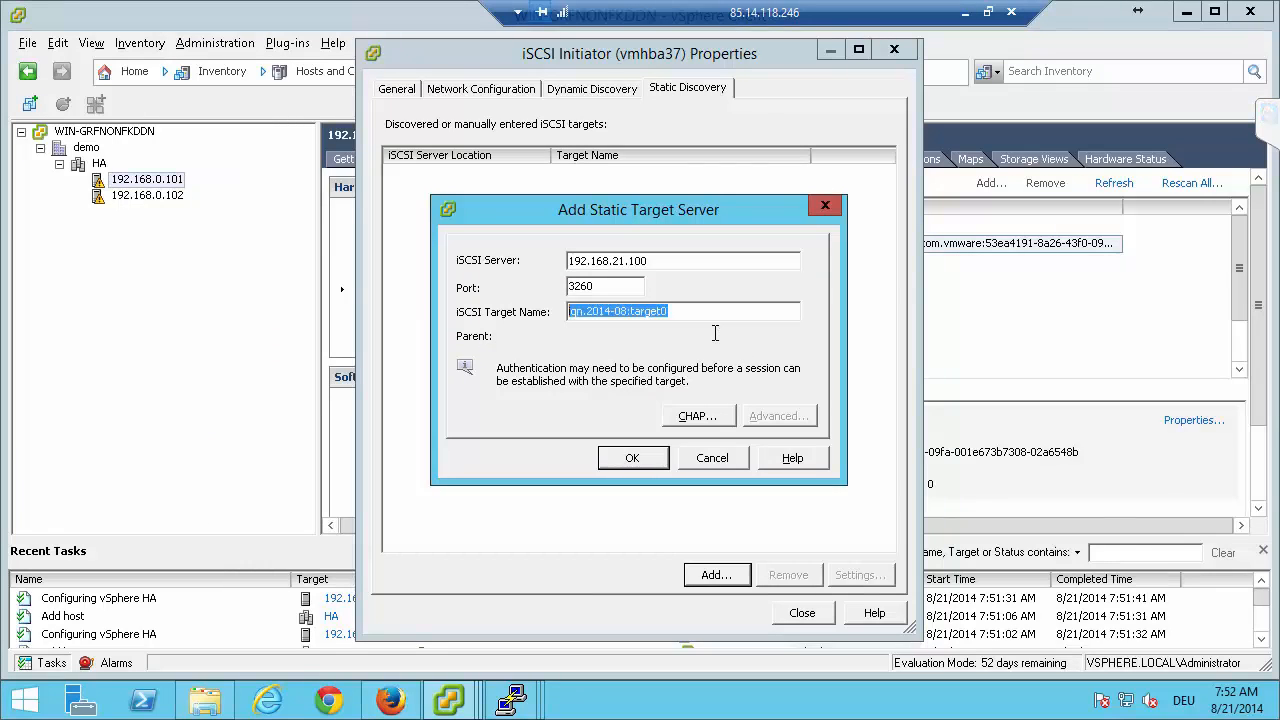
{"action": "left_click", "coordinate": [633, 458]}
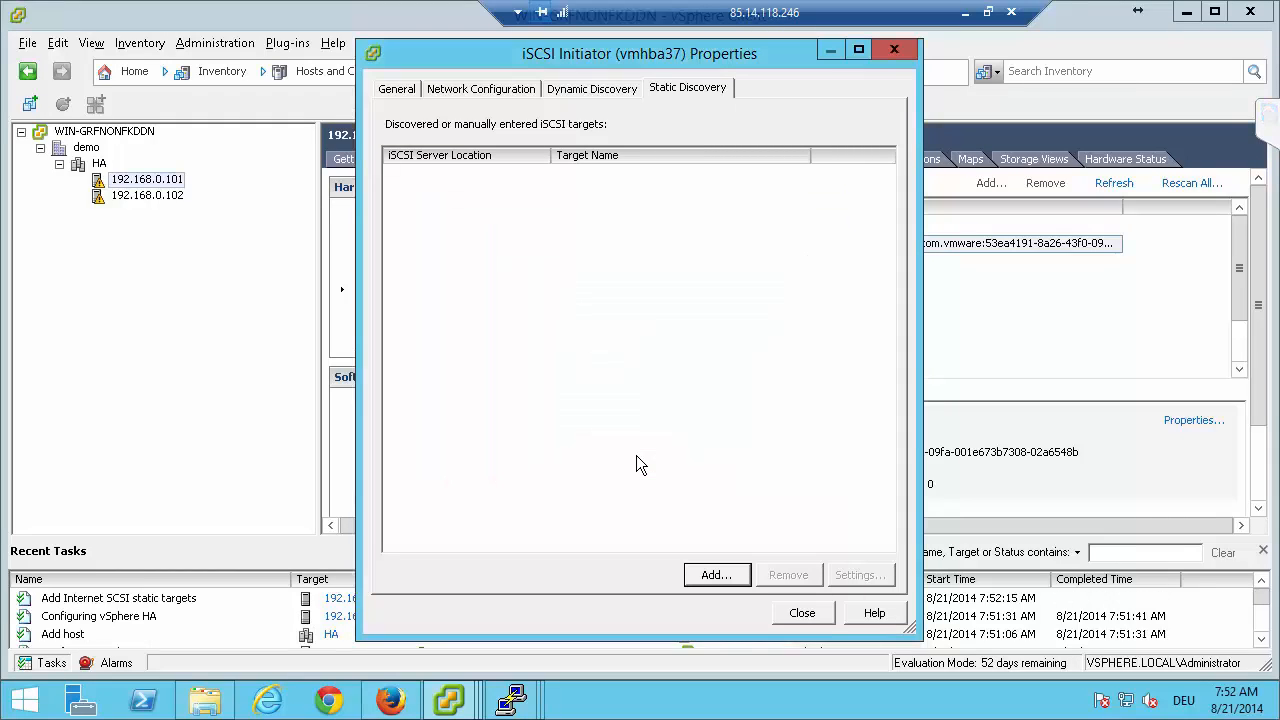
Add a second static target with iSCSI server 192.168.31.100, port 3260 and target name iqn.2014-08:target1.
{"action": "left_click", "coordinate": [716, 575]}
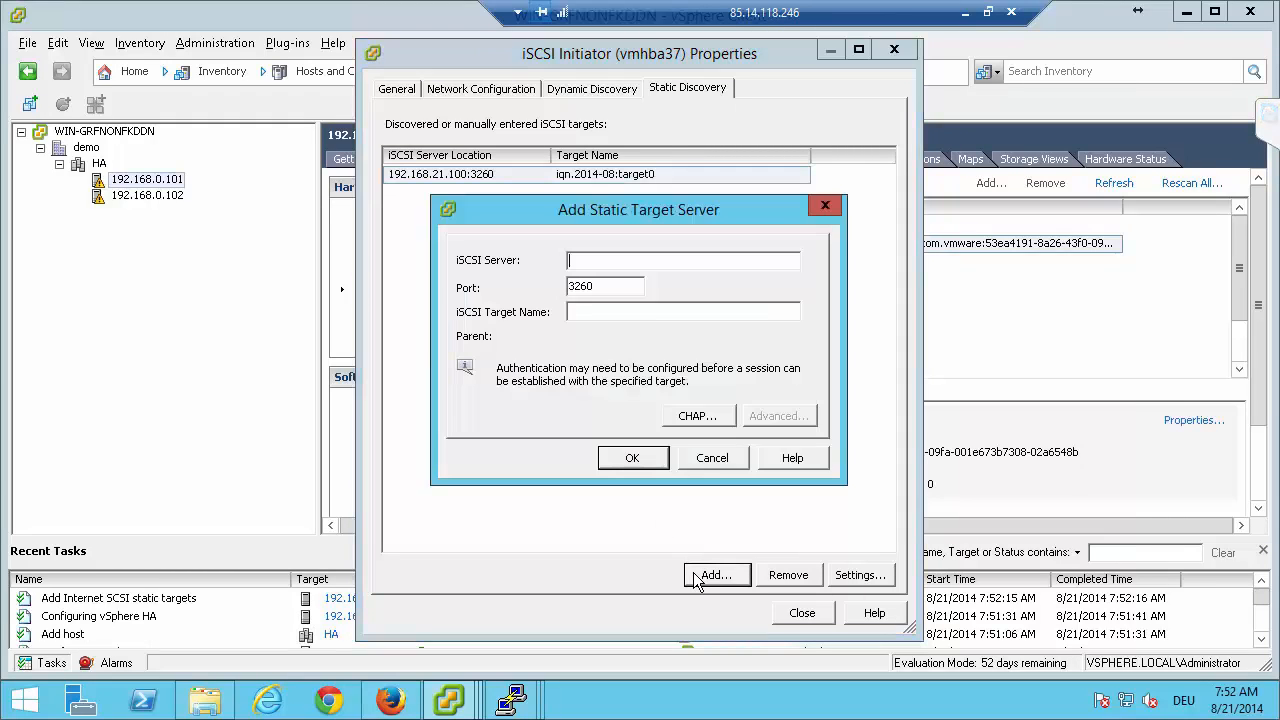
{"action": "type", "text": "192.168.31.100"}
{"action": "key", "text": "Tab"}
{"action": "key", "text": "Tab"}
{"action": "key", "text": "ctrl+v"}
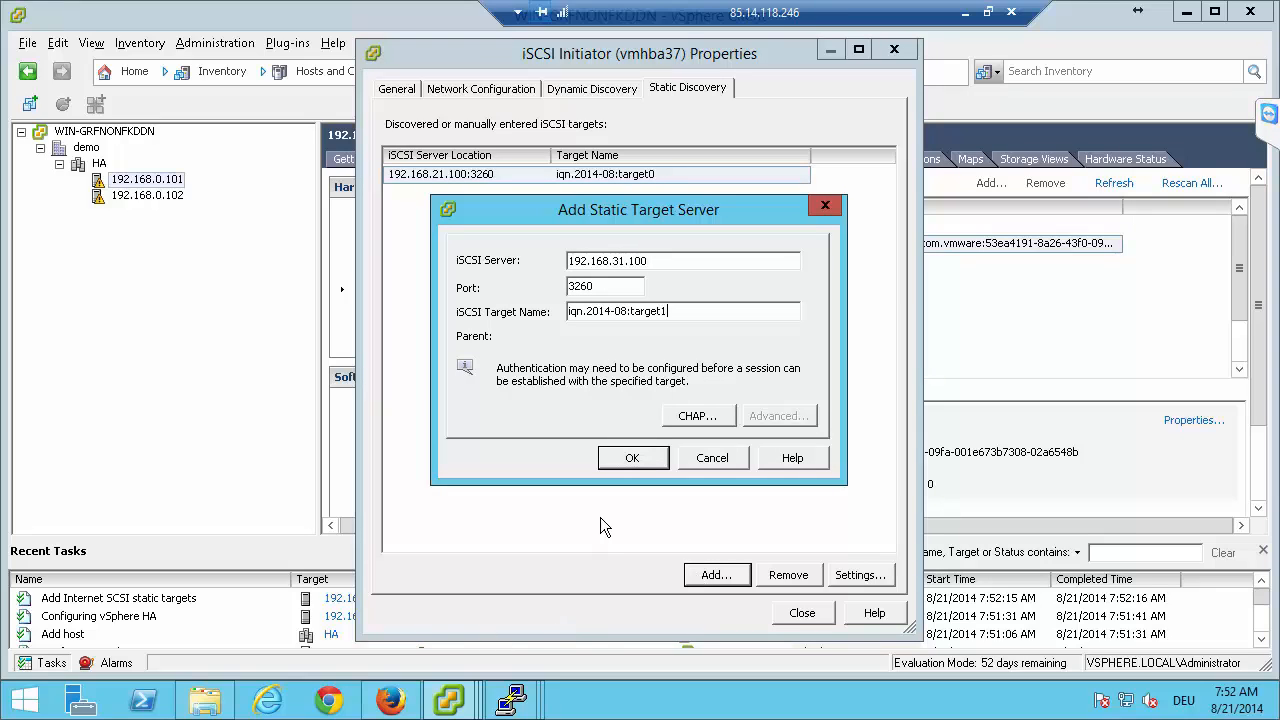
{"action": "left_click", "coordinate": [627, 464]}
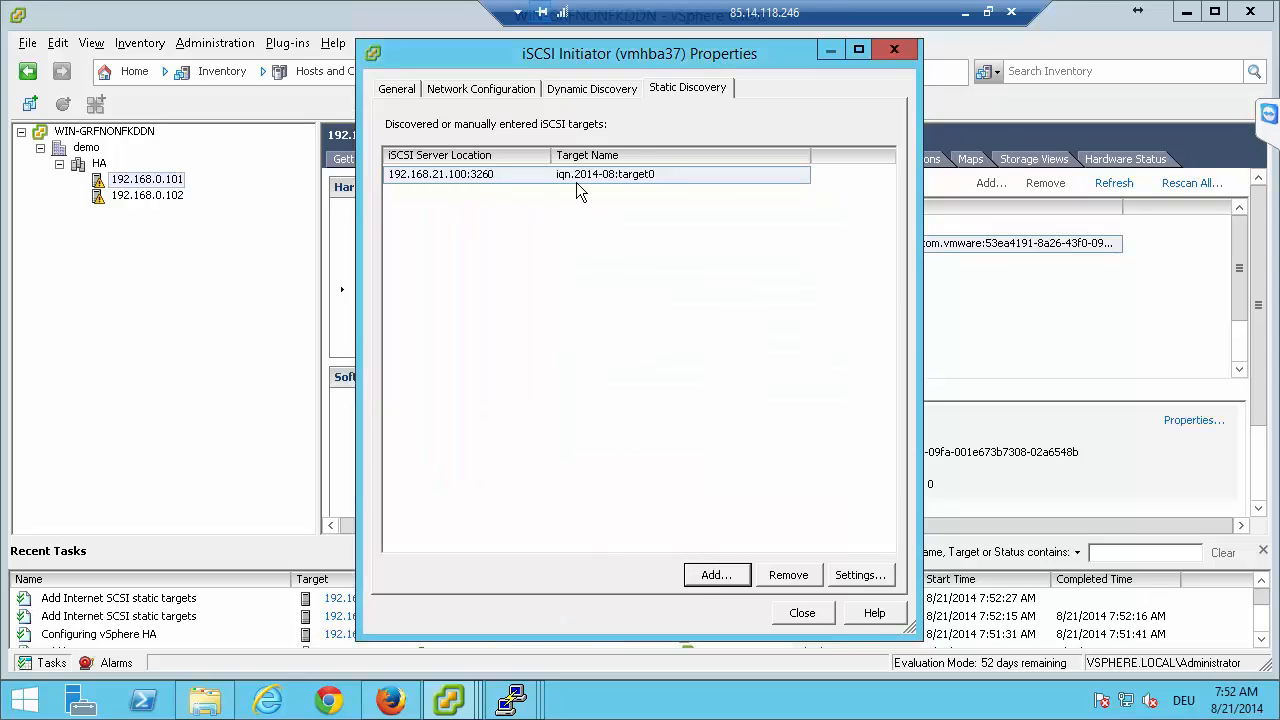
Remove the iSCSI 31 and iSCSI 21 VMkernel port bindings from the vmhba37 iSCSI initiator's network configuration.
{"action": "left_click", "coordinate": [491, 90]}
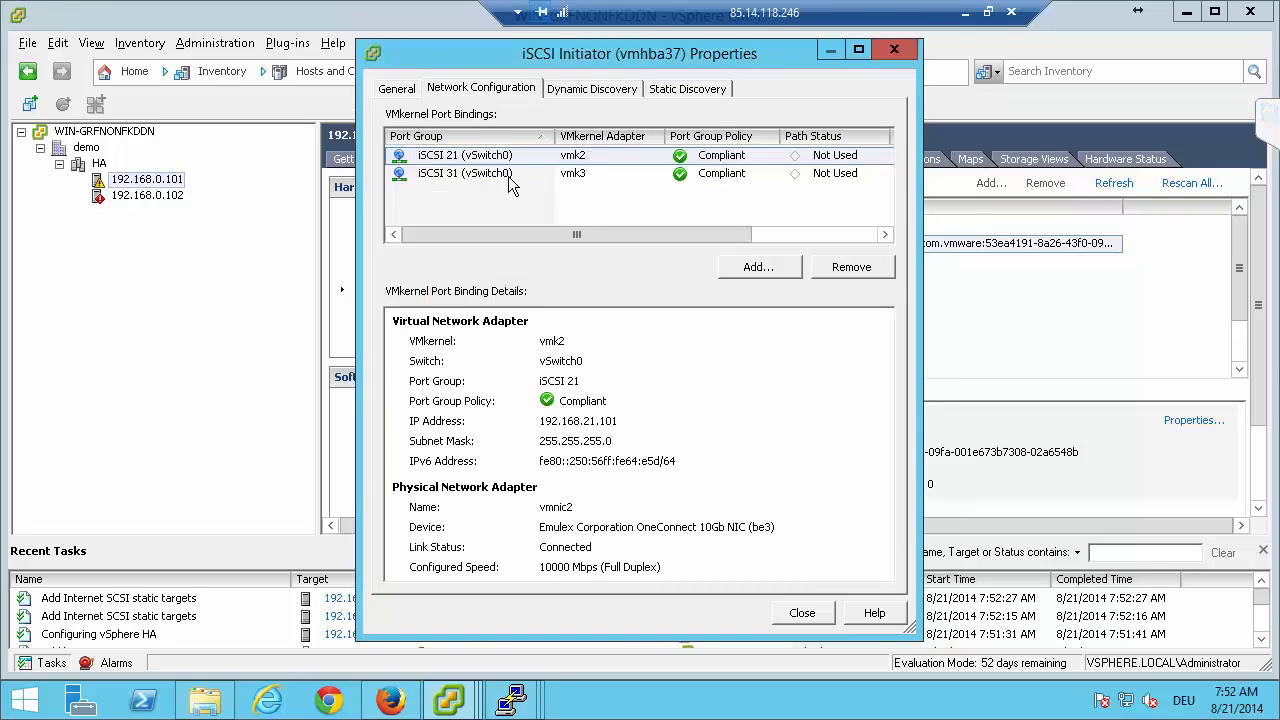
{"action": "left_click", "coordinate": [468, 174]}
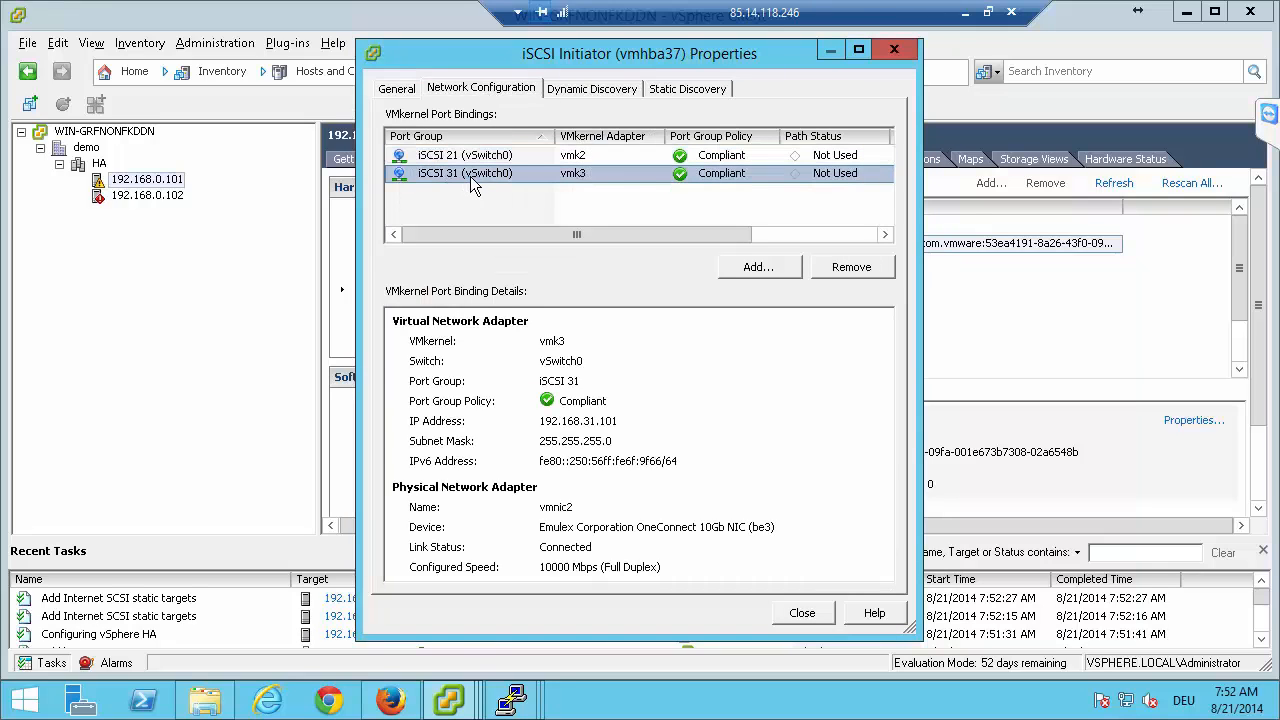
{"action": "left_click", "coordinate": [845, 270]}
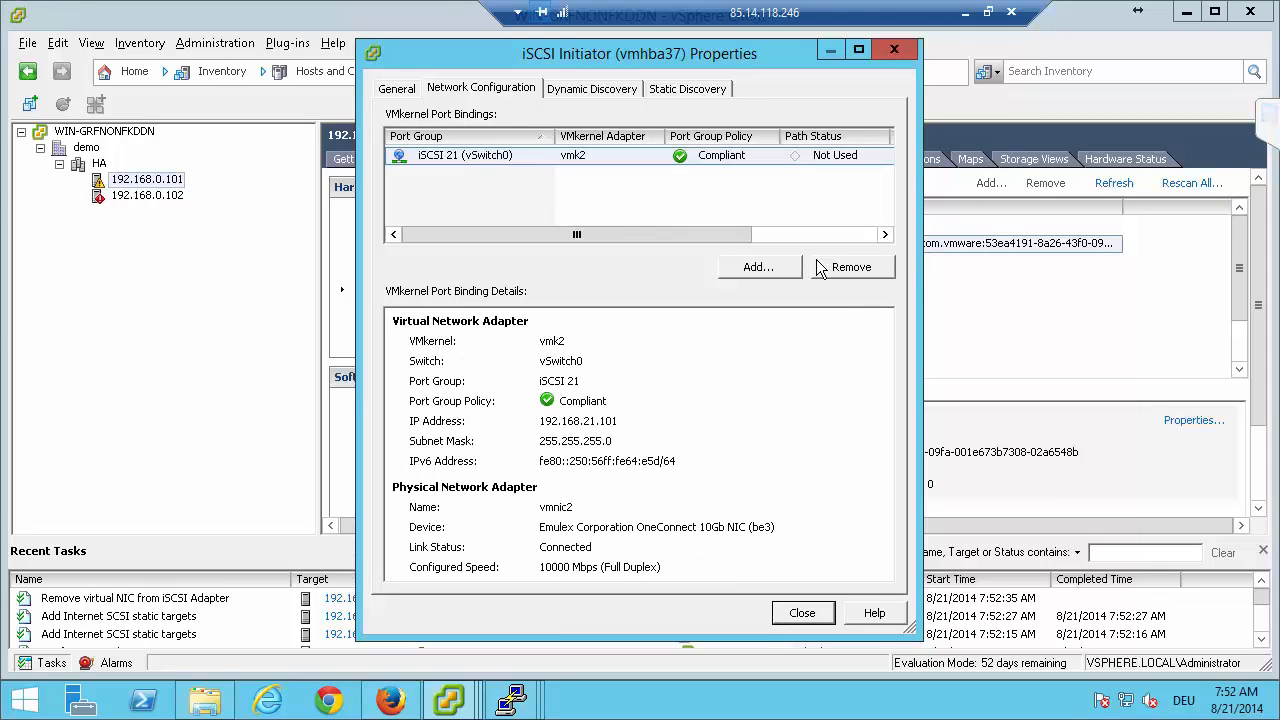
{"action": "left_click", "coordinate": [820, 264]}
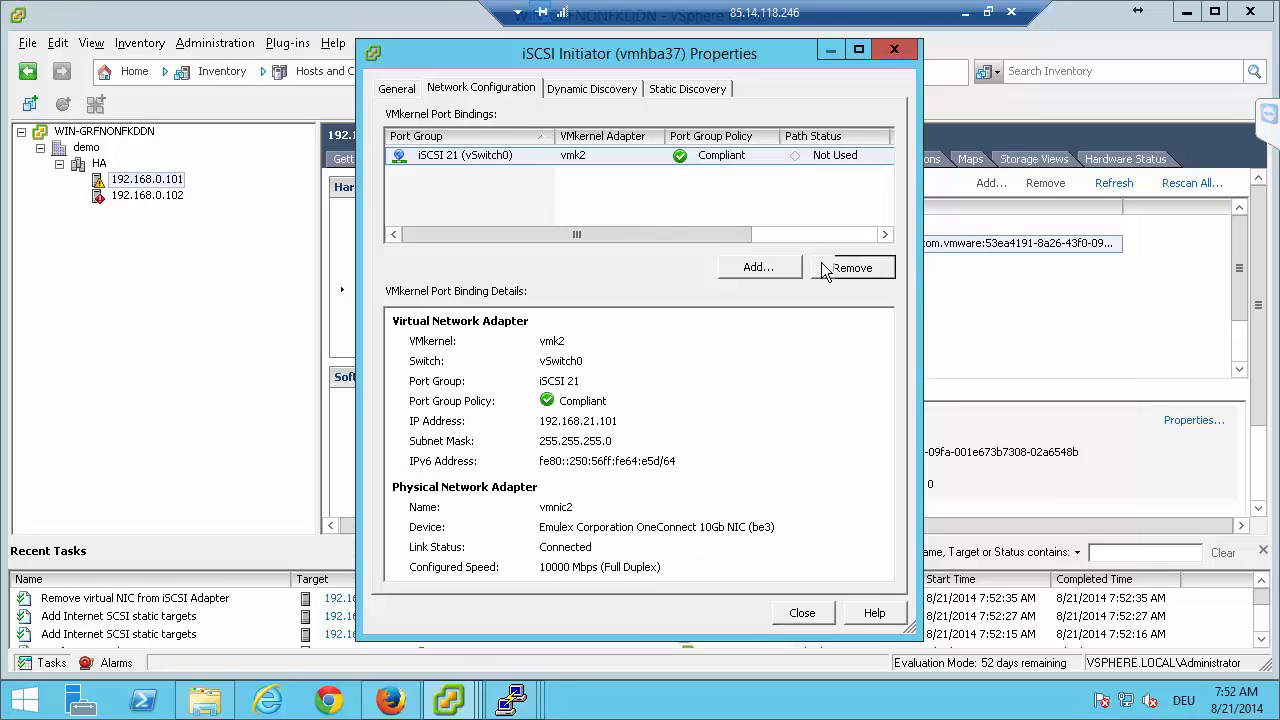
Bind the iSCSI 21 and iSCSI 31 VMkernel adapters on vSwitch0 to the vmhba37 iSCSI initiator.
{"action": "left_click", "coordinate": [765, 275]}
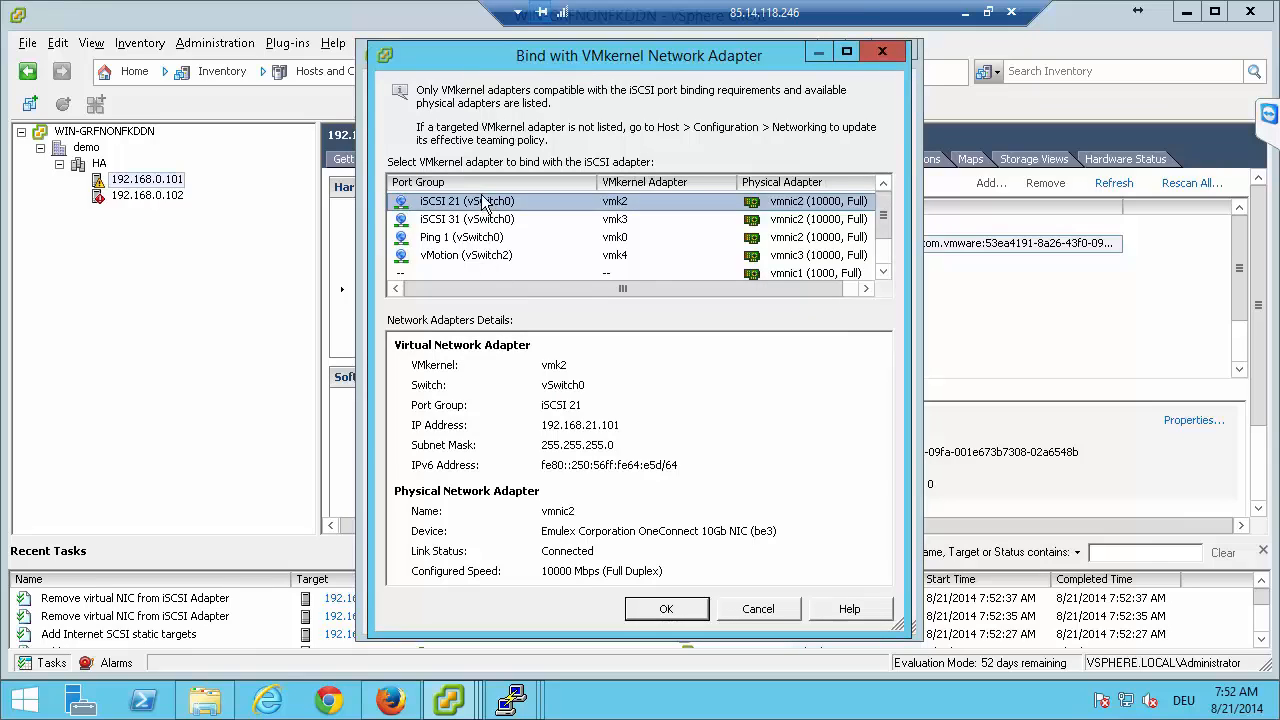
{"action": "left_click", "coordinate": [664, 608]}
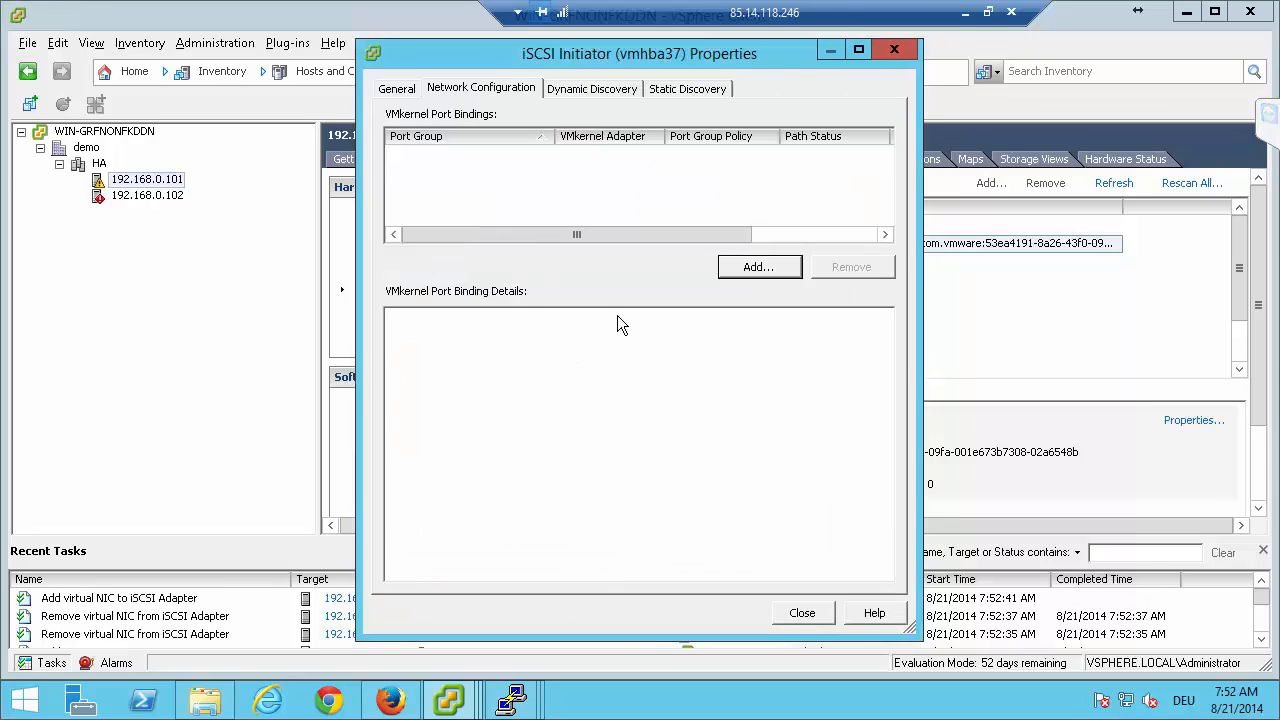
{"action": "left_click", "coordinate": [757, 272]}
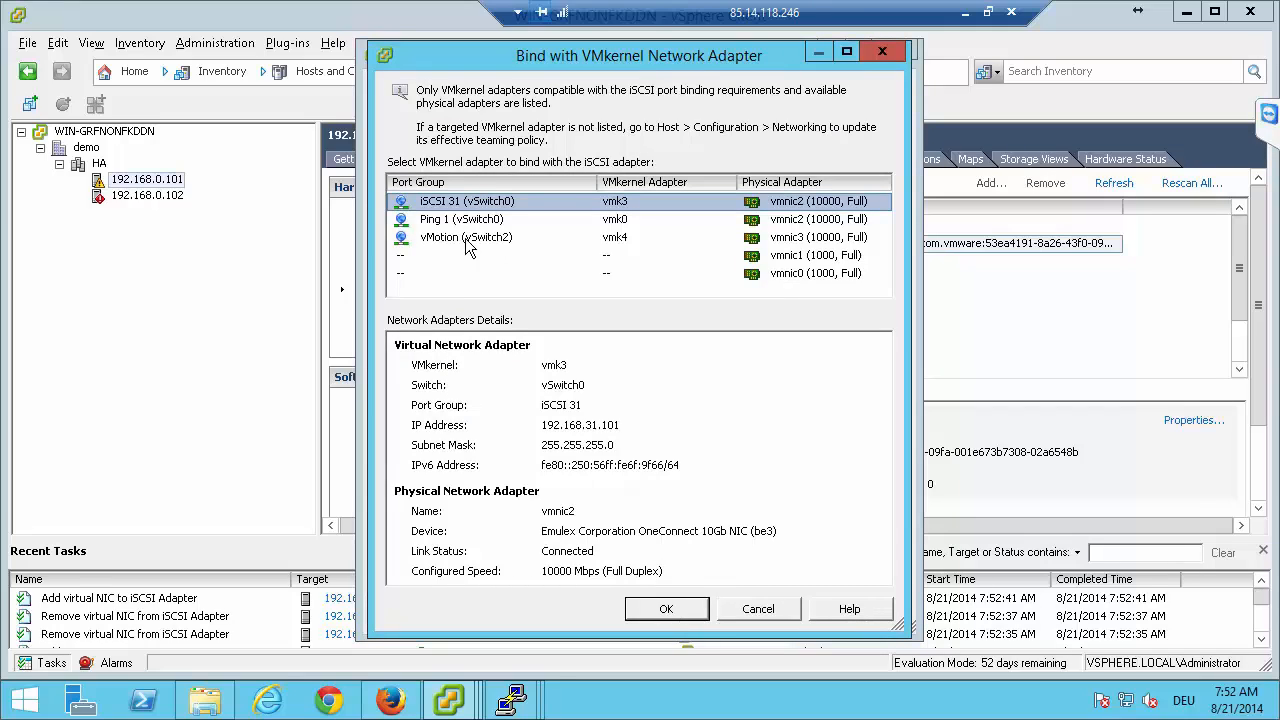
{"action": "left_click", "coordinate": [689, 612]}
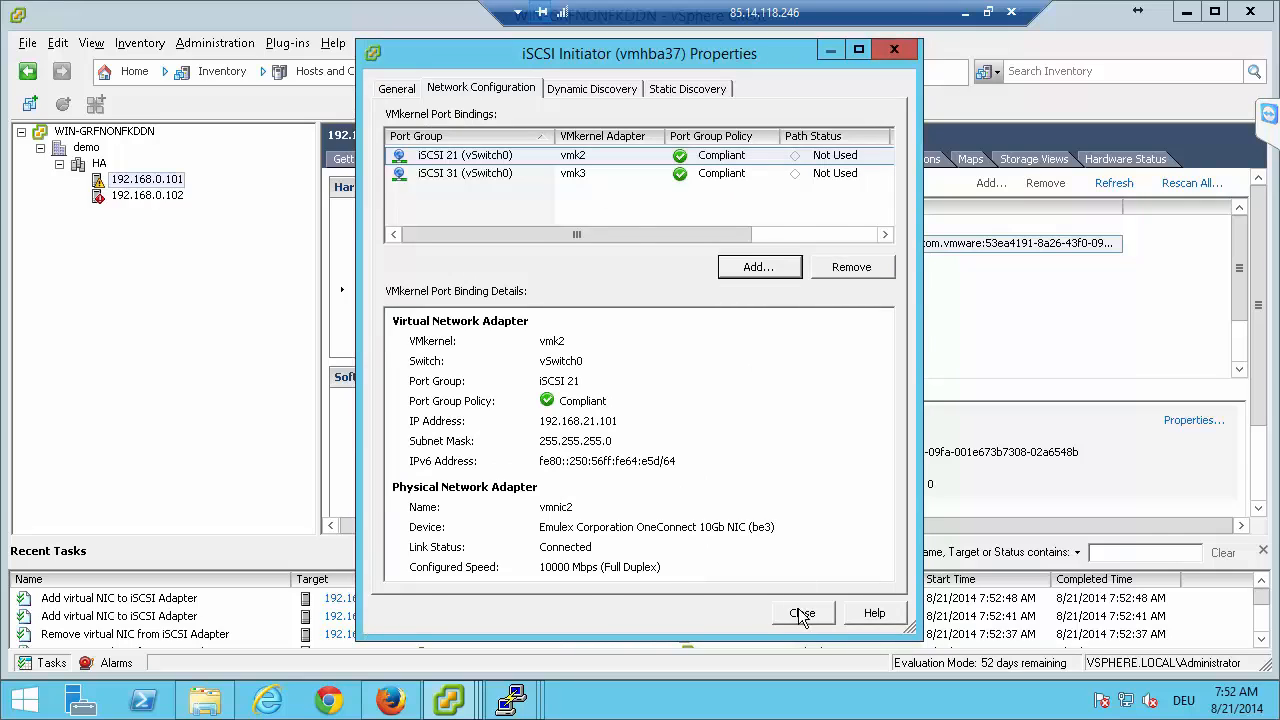
Close the vmhba37 properties, accept the adapter rescan on host 192.168.0.101 and enlarge the adapter details area.
{"action": "left_click", "coordinate": [801, 612]}
{"action": "left_click", "coordinate": [755, 440]}
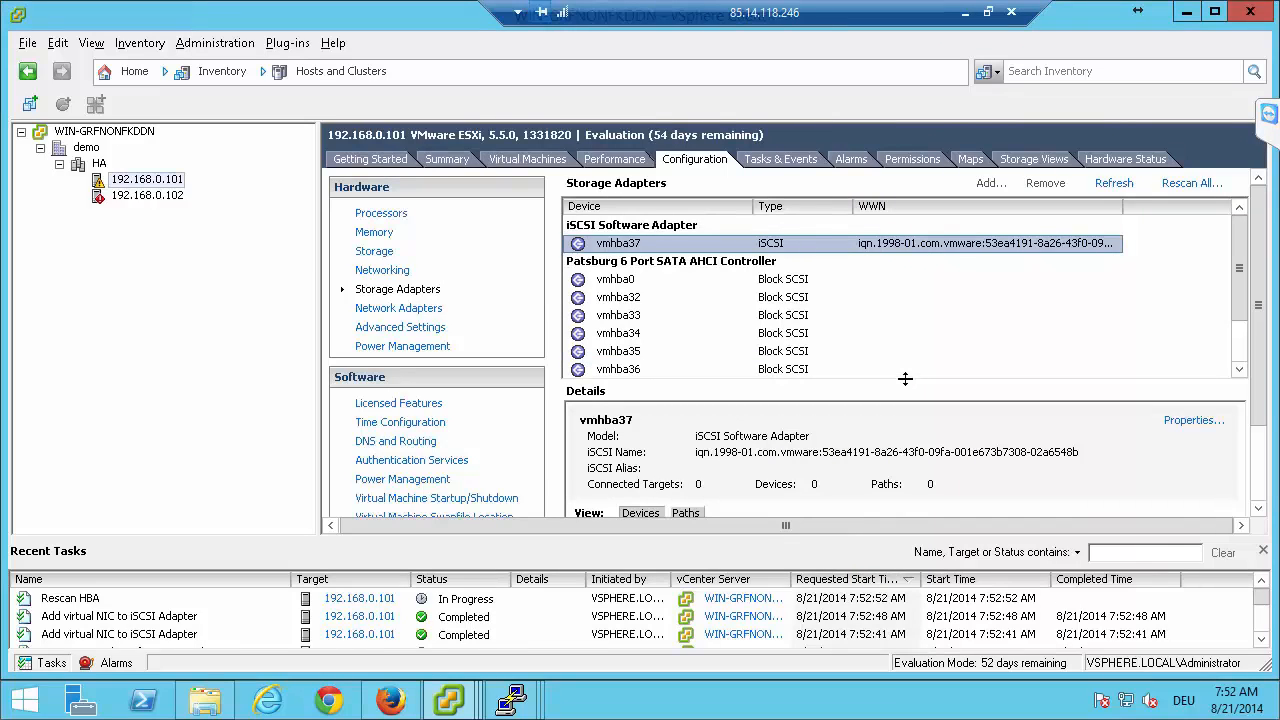
{"action": "left_click_drag", "start_coordinate": [904, 379], "coordinate": [923, 292]}
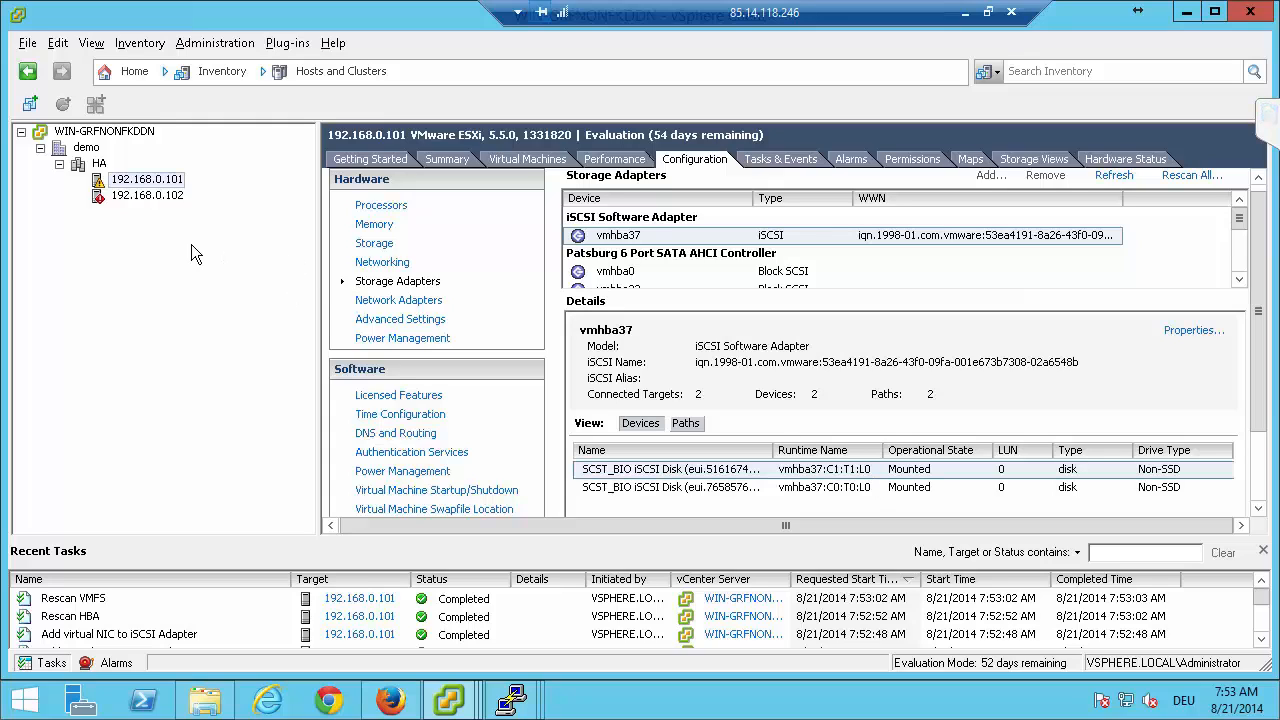
Open the static discovery settings of the vmhba37 iSCSI software adapter on host 192.168.0.102.
{"action": "left_click", "coordinate": [146, 195]}
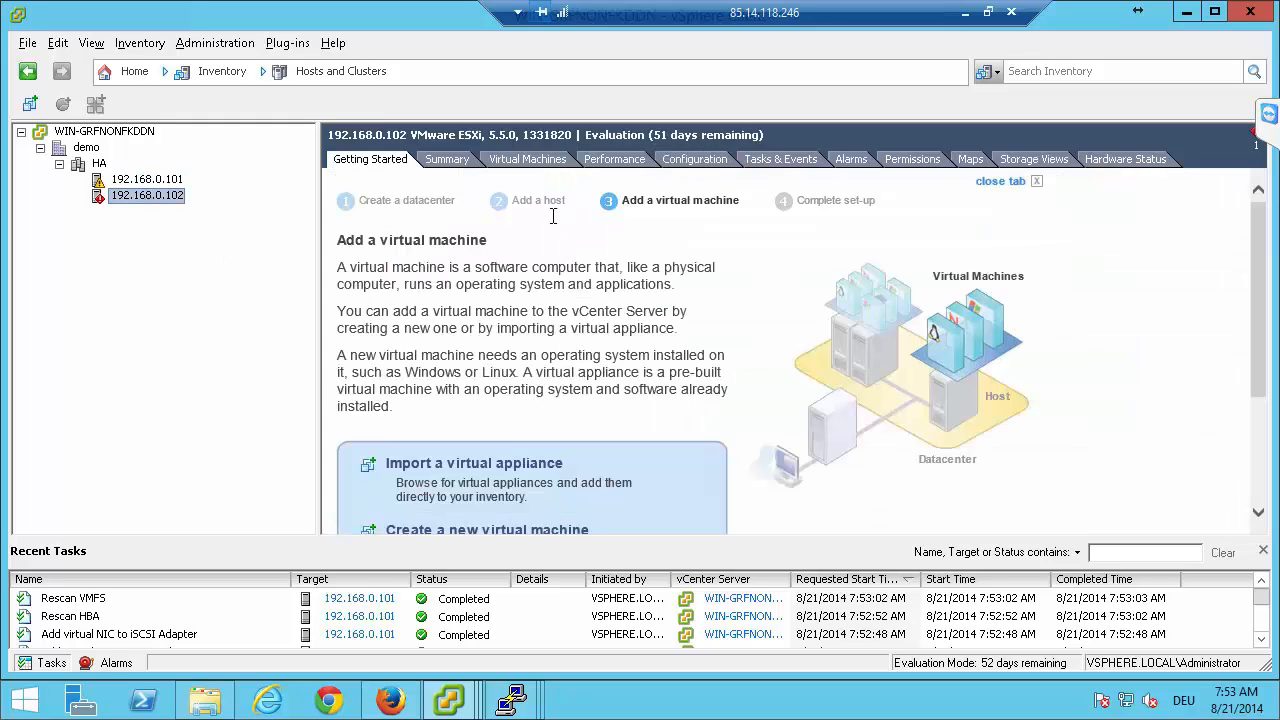
{"action": "left_click", "coordinate": [661, 159]}
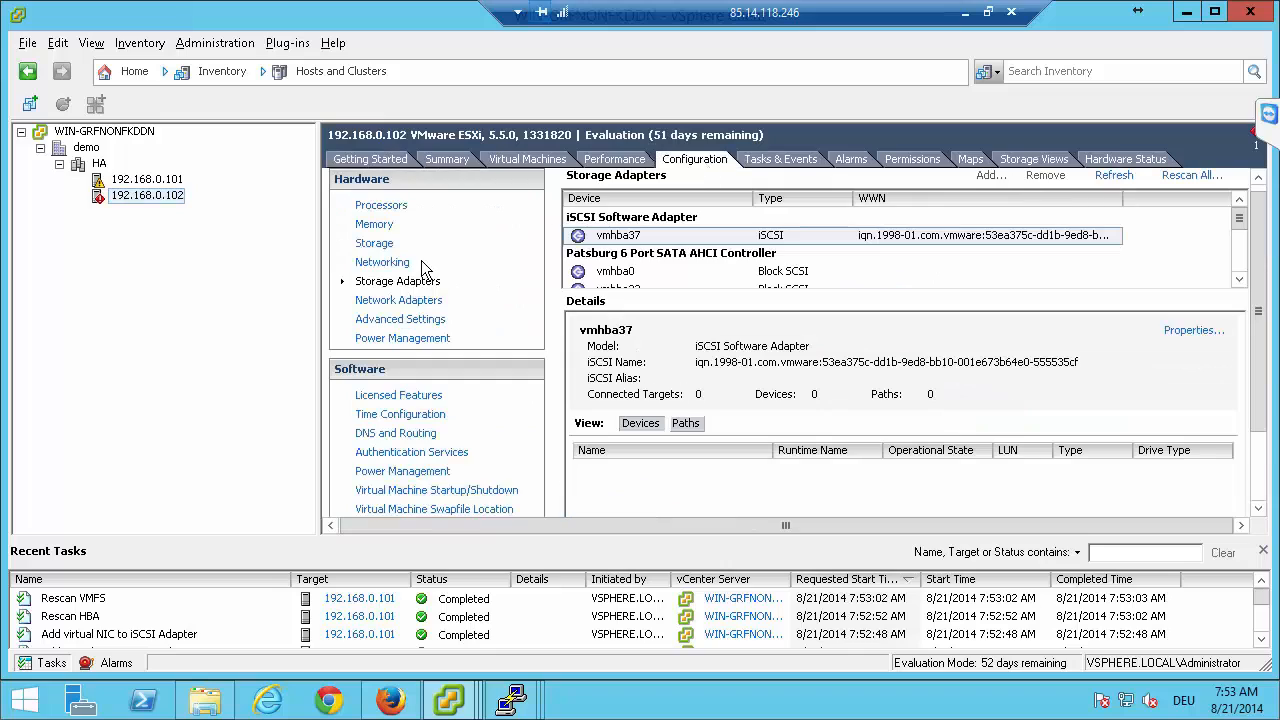
{"action": "right_click", "coordinate": [716, 238]}
{"action": "left_click", "coordinate": [744, 272]}
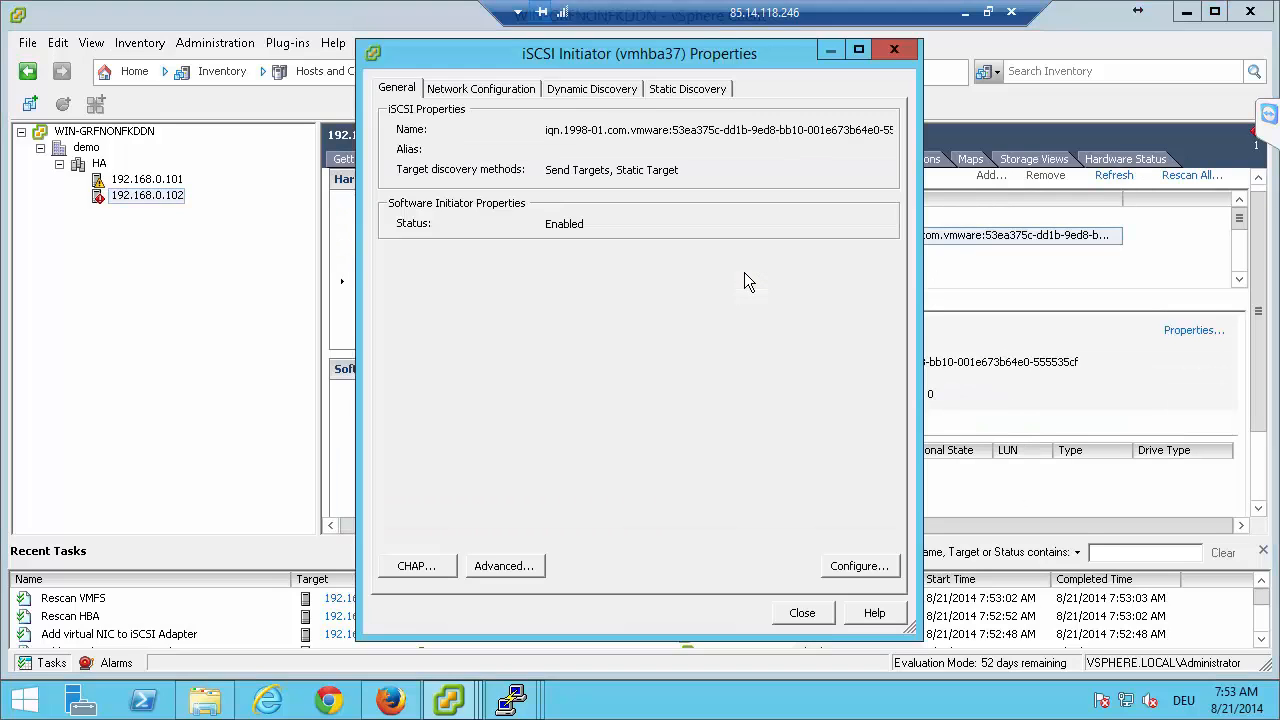
{"action": "left_click", "coordinate": [680, 90]}
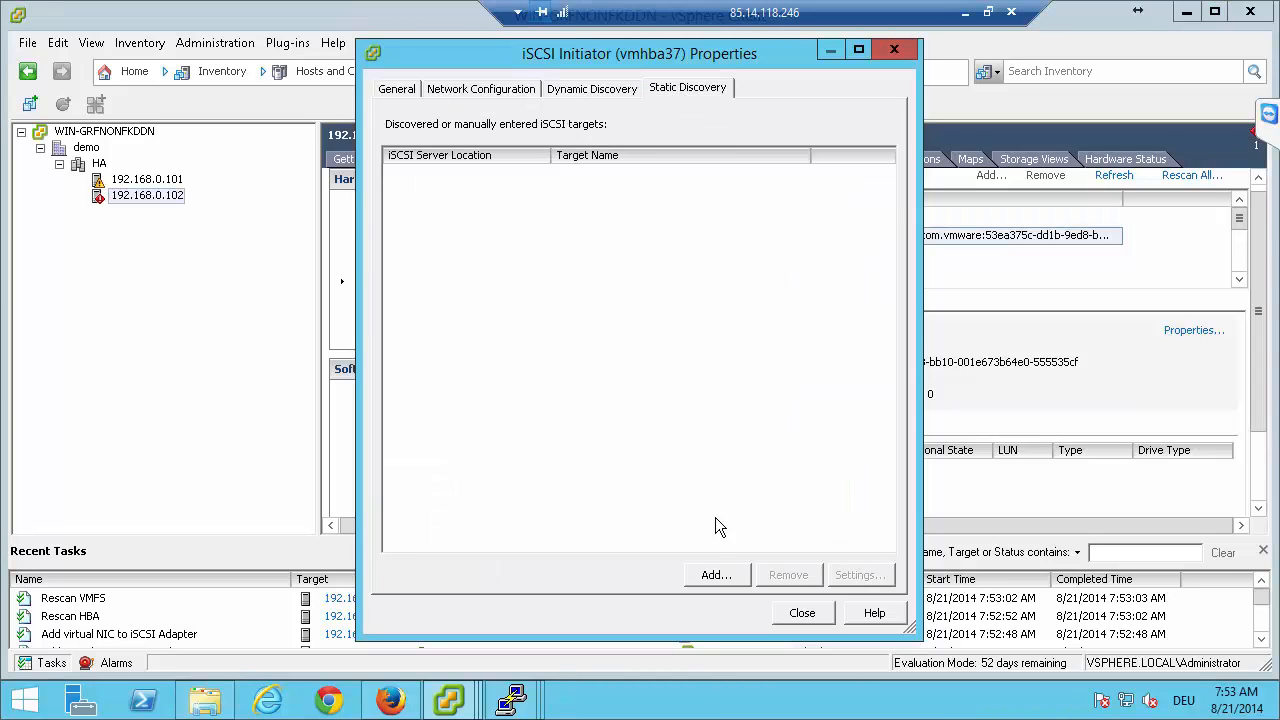
Add a static target with iSCSI server 192.168.21.100, port 3260 and target name iqn.2014-08:target0 on host 192.168.0.102.
{"action": "left_click", "coordinate": [714, 576]}
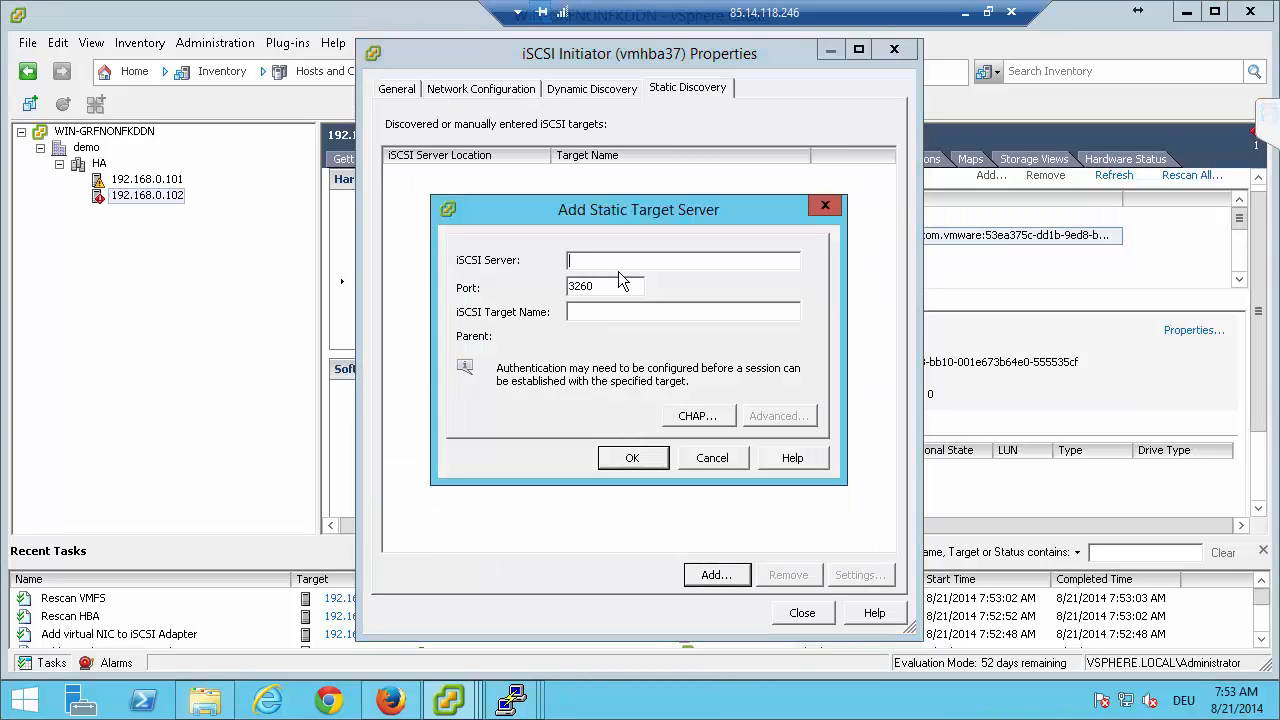
{"action": "type", "text": "192.168.21.100"}
{"action": "key", "text": "Tab"}
{"action": "key", "text": "Tab"}
{"action": "type", "text": "iqn.2014-08:target0"}
{"action": "left_click", "coordinate": [636, 460]}
Add a second static target on host 192.168.0.102 with iSCSI server 192.168.31.100, port 3260 and target name iqn.2014-08:target1.
{"action": "left_click", "coordinate": [720, 584]}
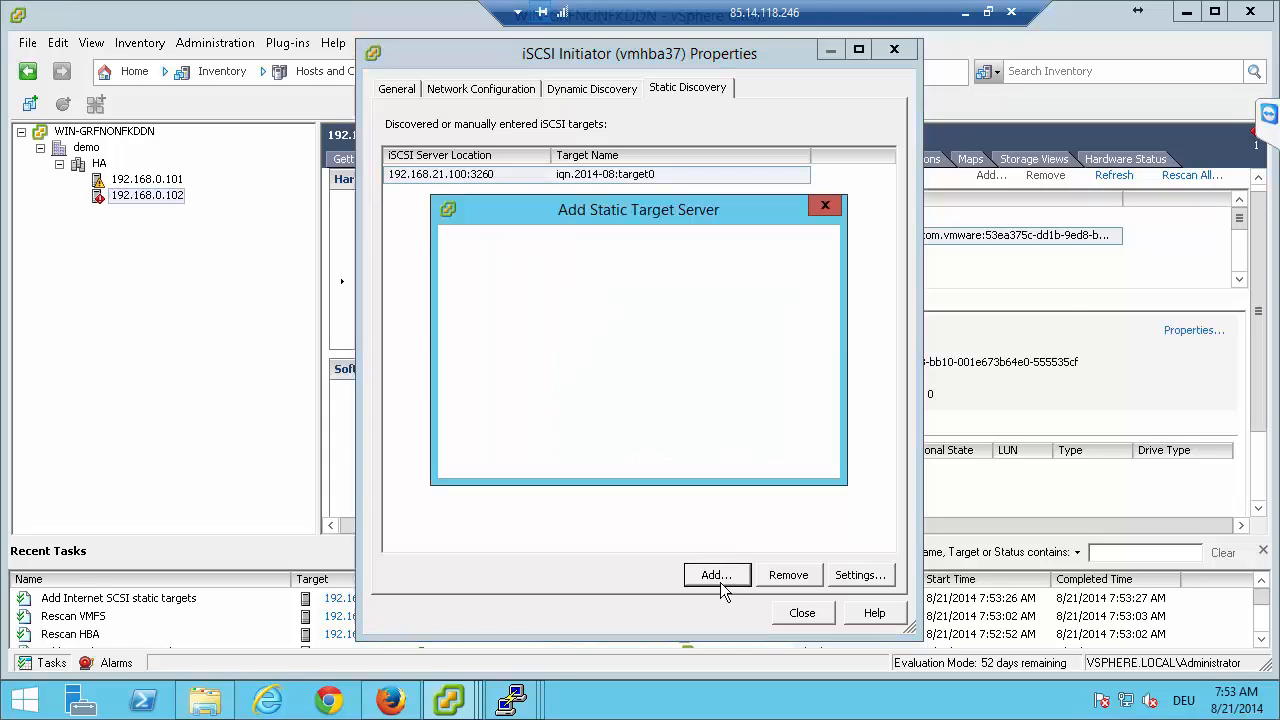
{"action": "type", "text": "192.1"}
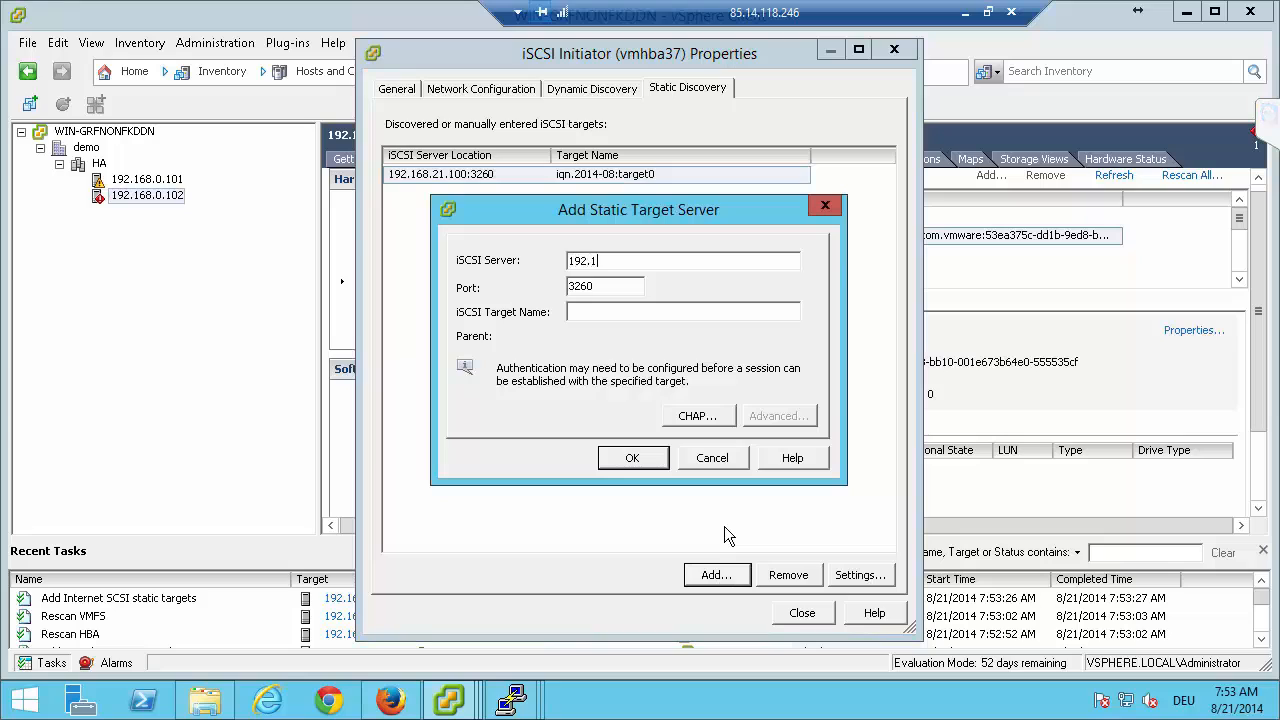
{"action": "type", "text": "68.31.100"}
{"action": "key", "text": "Tab"}
{"action": "type", "text": "iqn.2014-08:target0"}
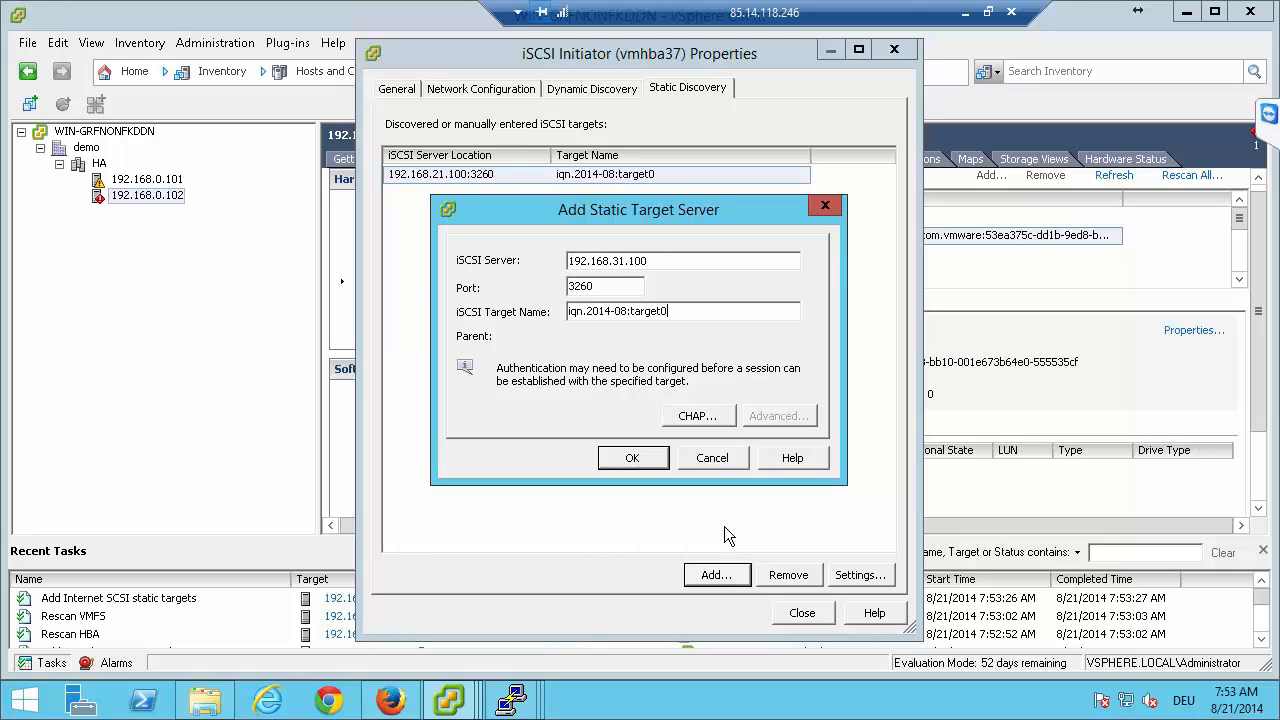
{"action": "key", "text": "BackSpace"}
{"action": "type", "text": "1"}
{"action": "left_click", "coordinate": [662, 467]}
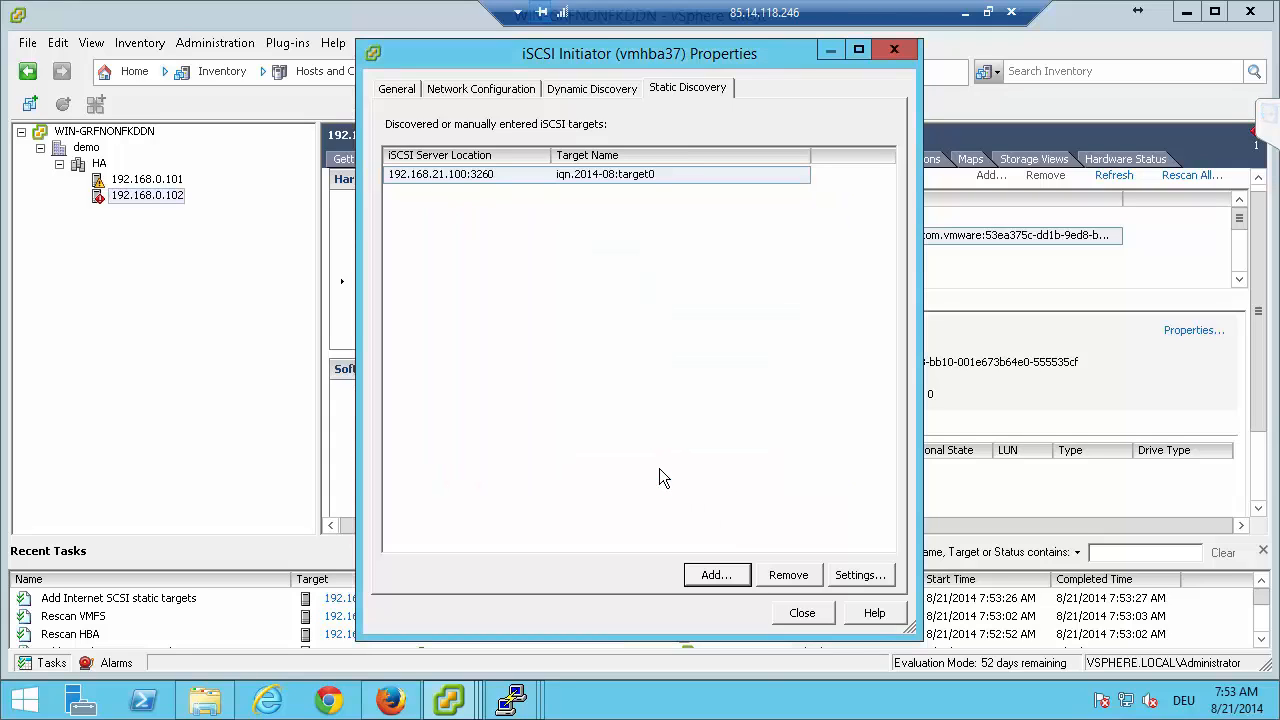
Check the VMkernel port bindings of vmhba37 on host 192.168.0.102, close its properties and accept the adapter rescan.
{"action": "left_click", "coordinate": [496, 90]}
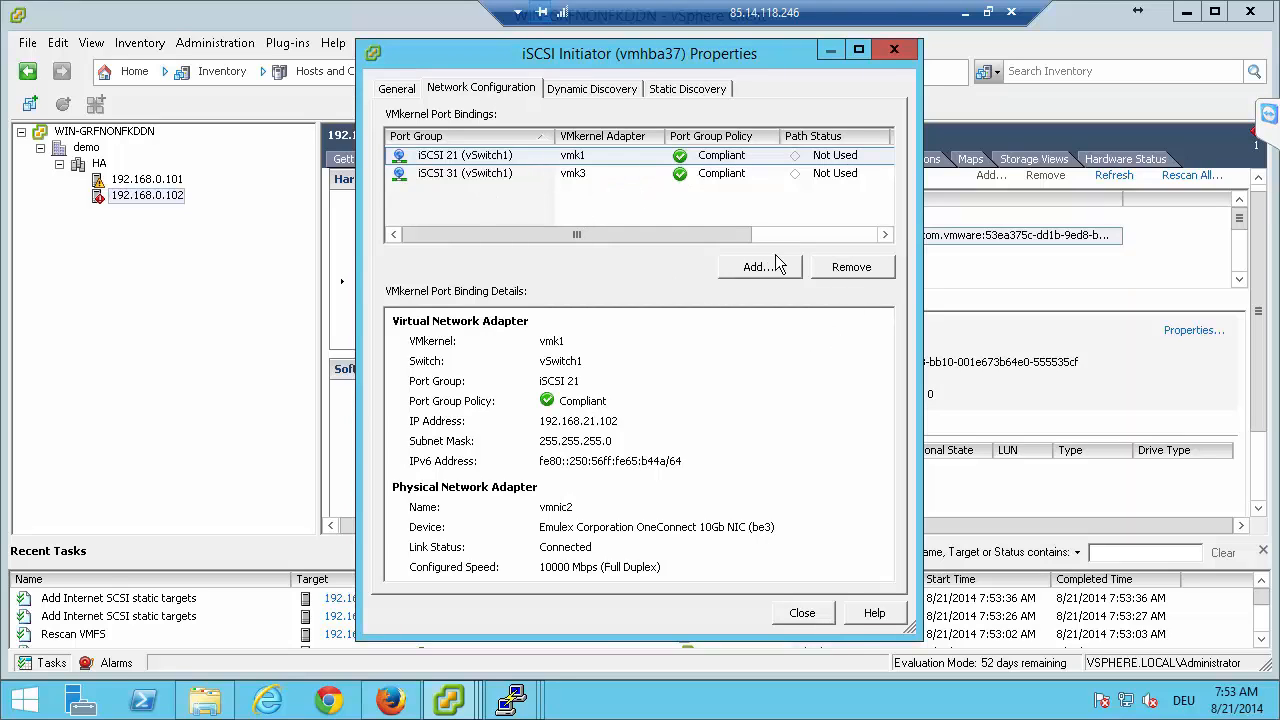
{"action": "left_click", "coordinate": [808, 614]}
{"action": "left_click", "coordinate": [776, 446]}
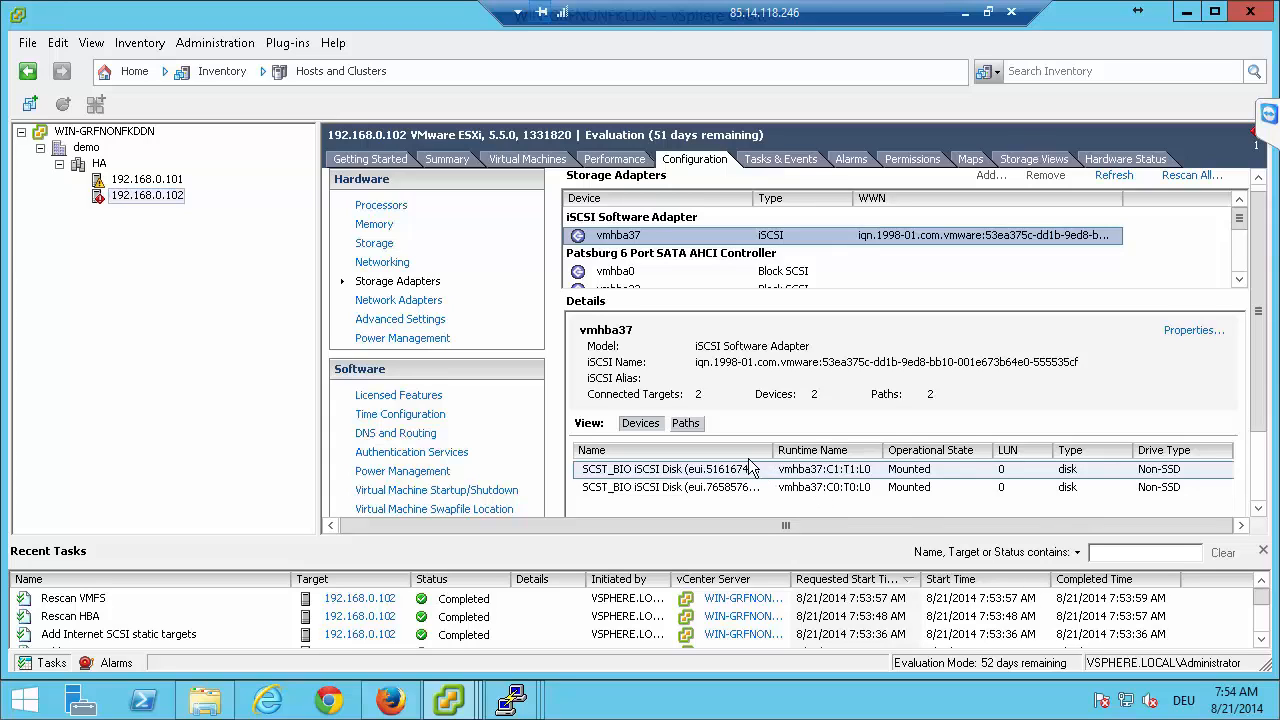
Inspect the path selection policy and paths of the first SCST_BIO iSCSI disk on host 192.168.0.102.
{"action": "scroll", "coordinate": [750, 470], "scroll_direction": "down", "scroll_amount": 1}
{"action": "left_click", "coordinate": [770, 430]}
{"action": "right_click", "coordinate": [770, 432]}
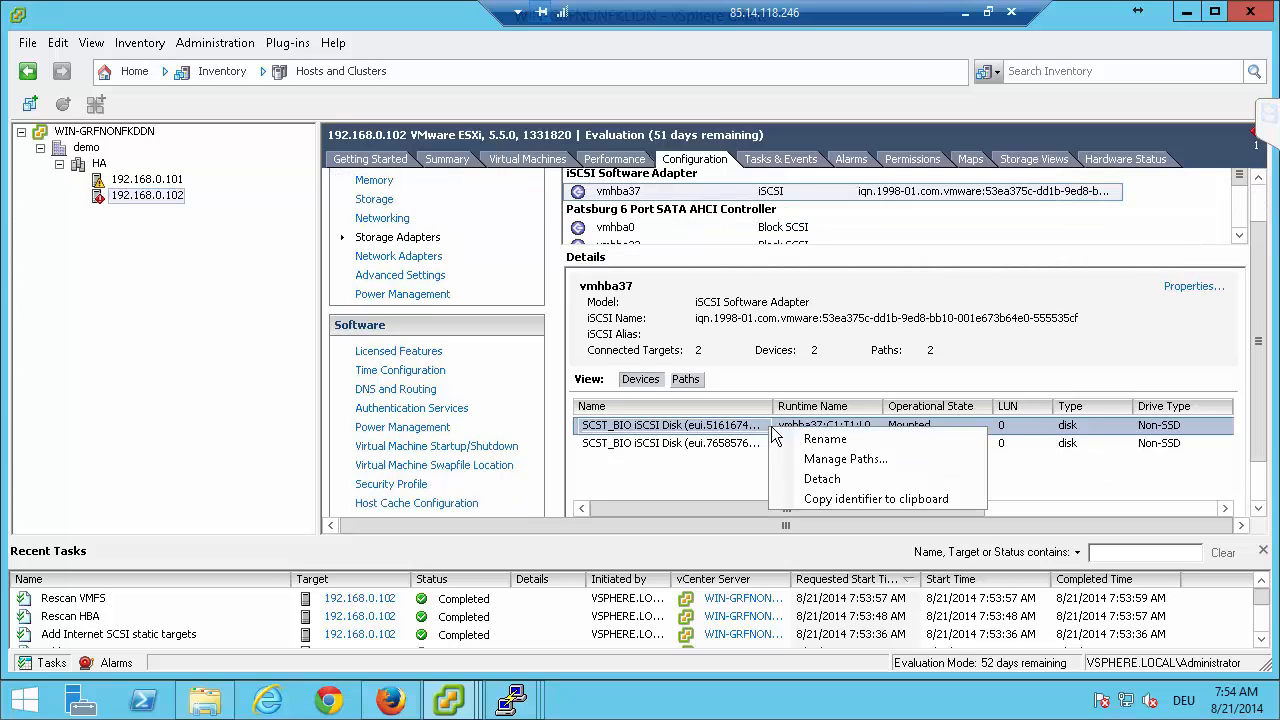
{"action": "left_click", "coordinate": [822, 455]}
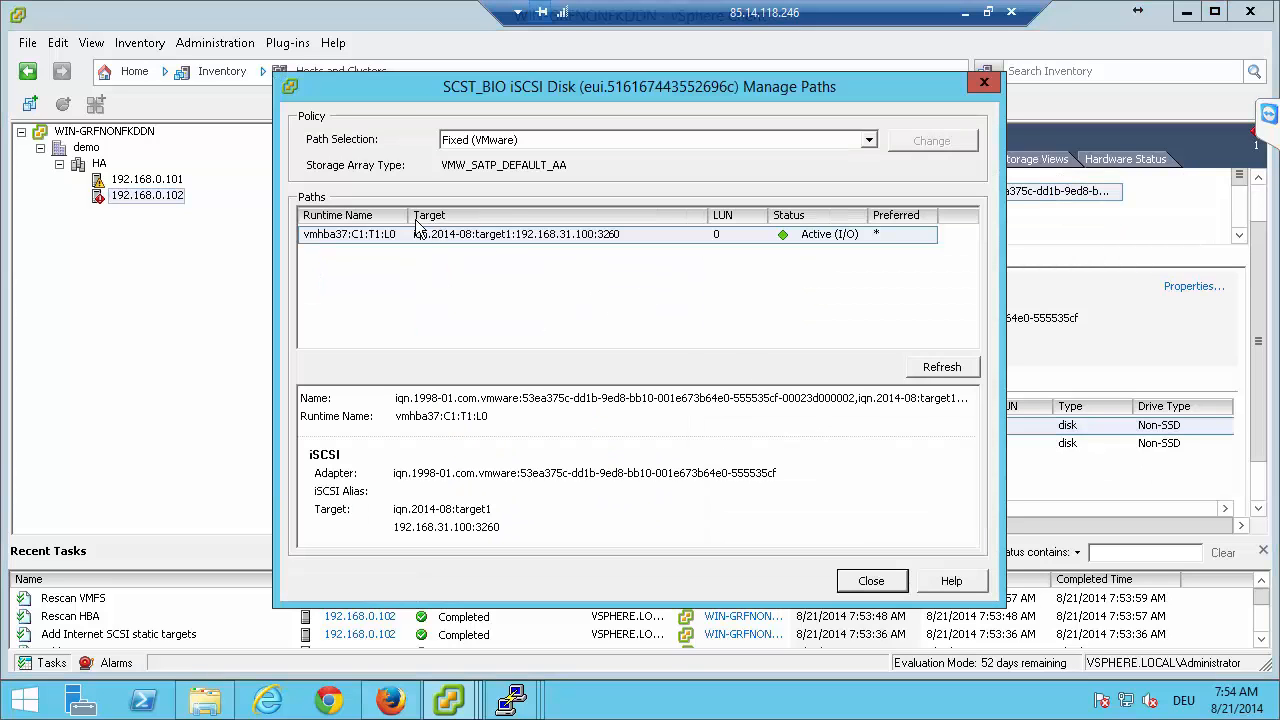
{"action": "left_click", "coordinate": [872, 580]}
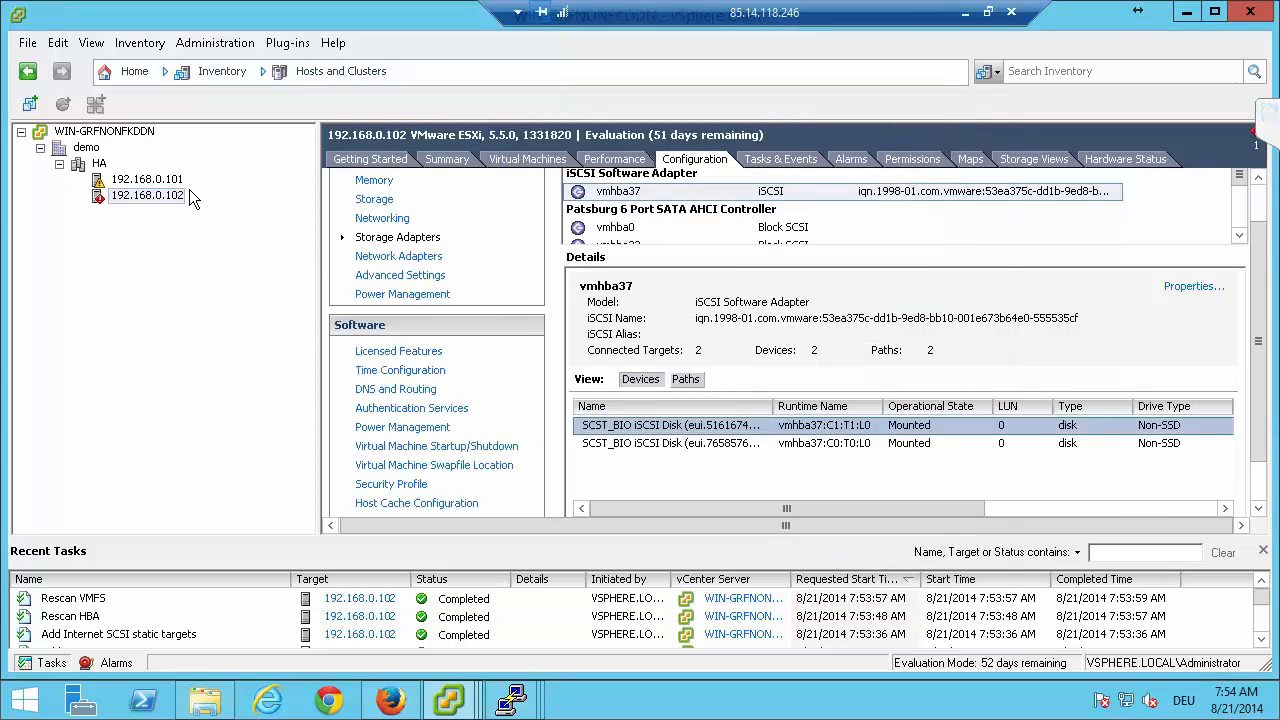
Start adding a datastore on host 192.168.0.101 with the Disk/LUN storage type and proceed to the LUN selection.
{"action": "left_click", "coordinate": [160, 180]}
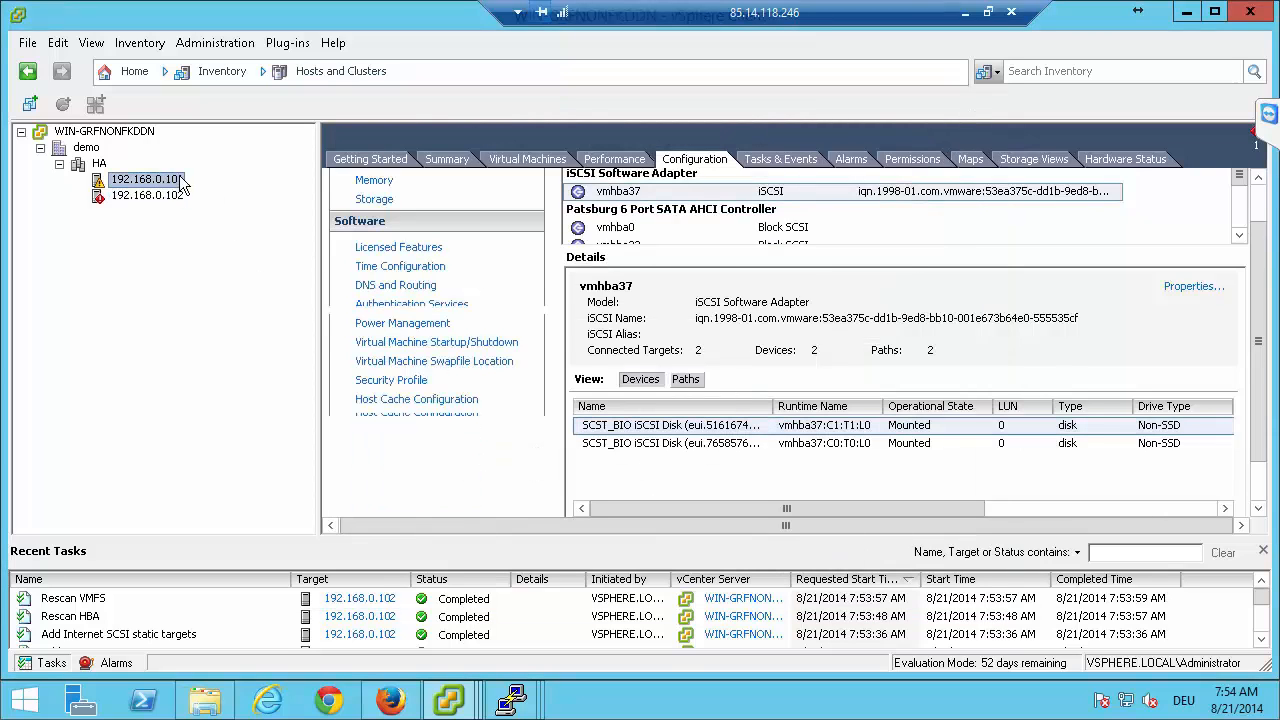
{"action": "left_click", "coordinate": [385, 201]}
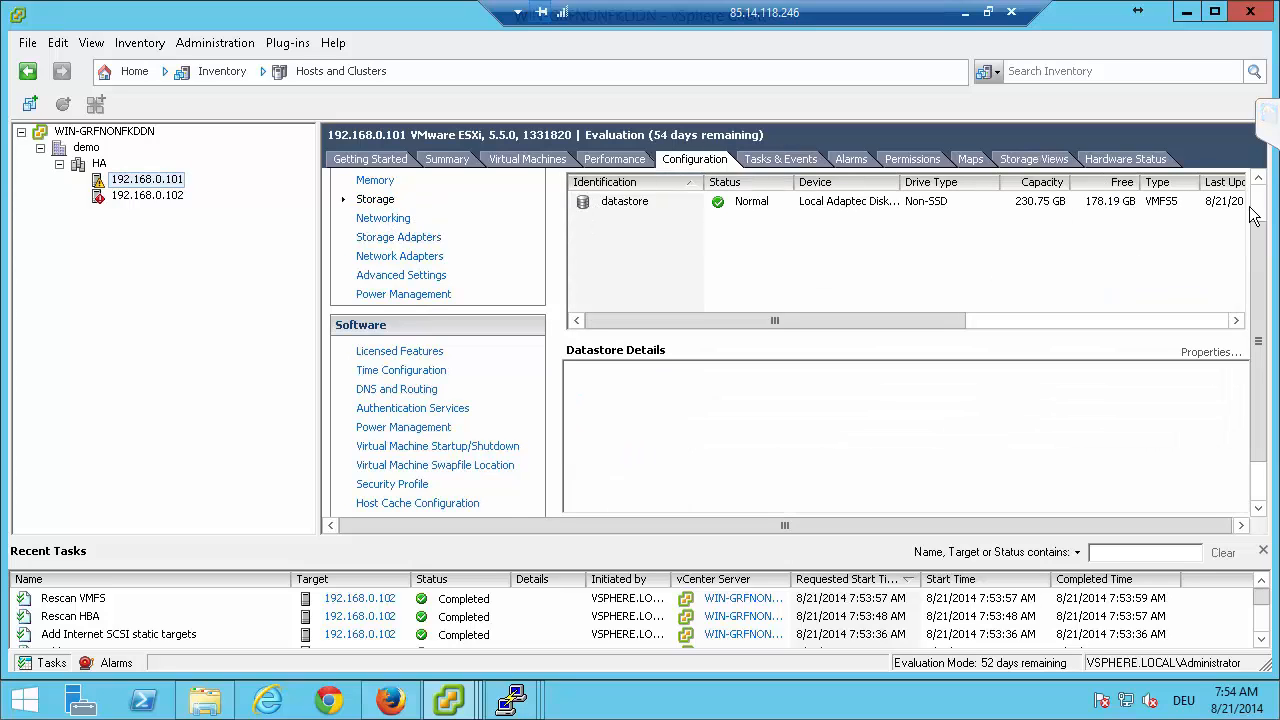
{"action": "scroll", "coordinate": [1252, 214], "scroll_direction": "up", "scroll_amount": 1}
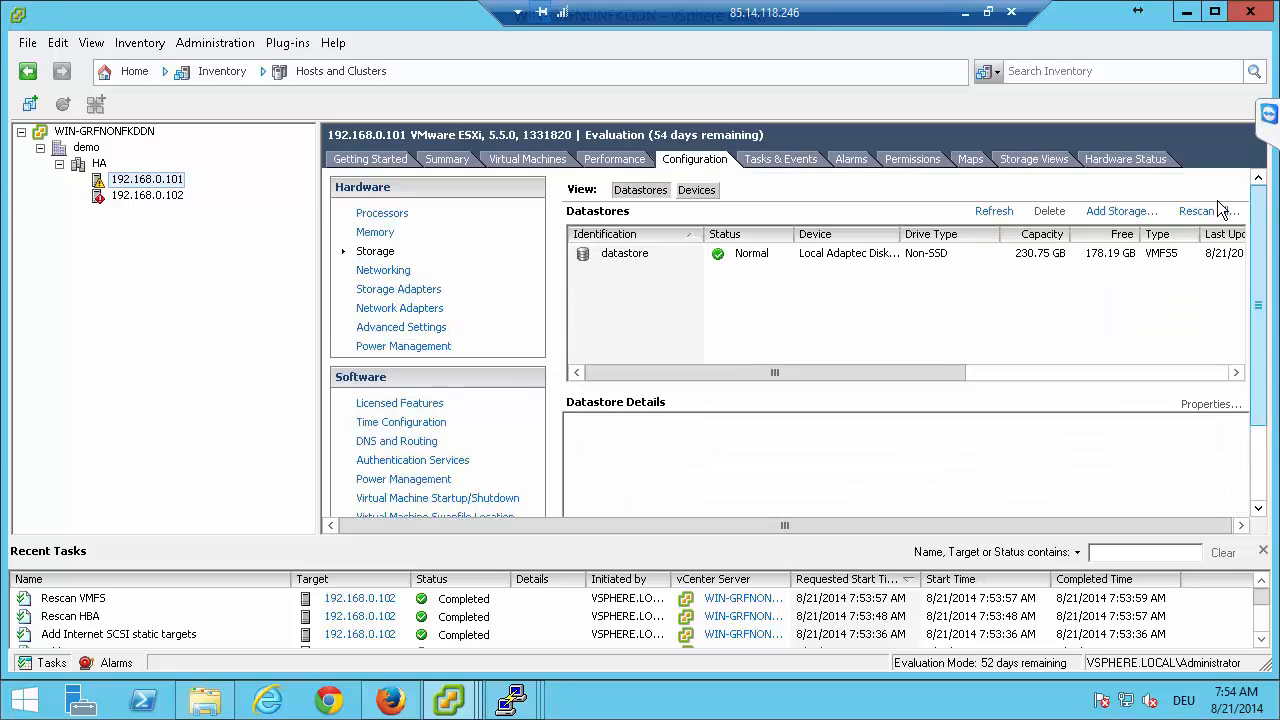
{"action": "left_click", "coordinate": [1121, 211]}
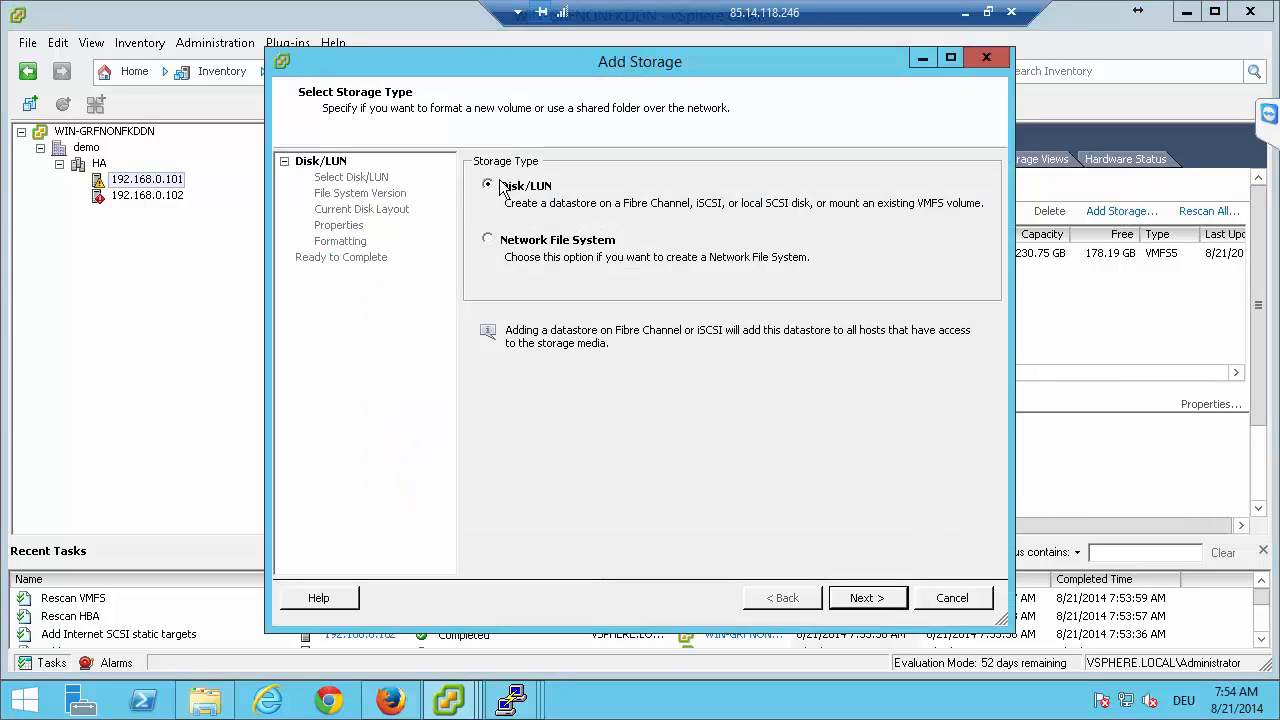
{"action": "left_click", "coordinate": [865, 598]}
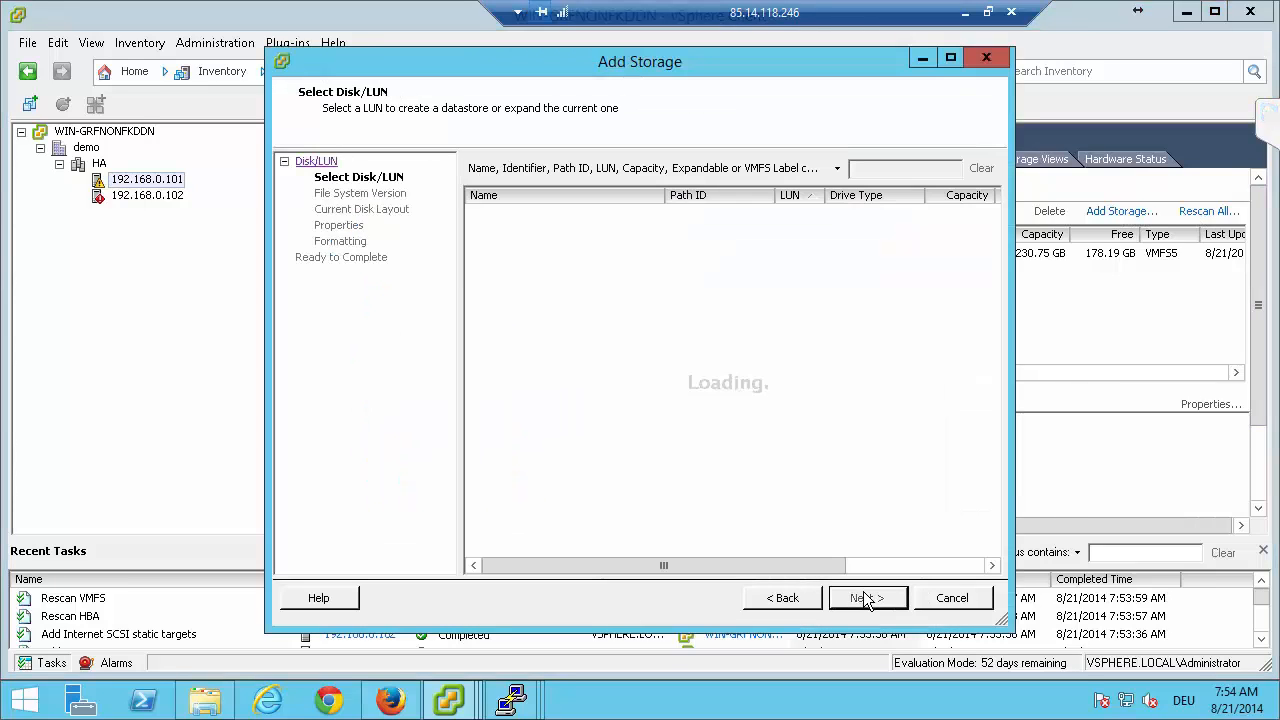
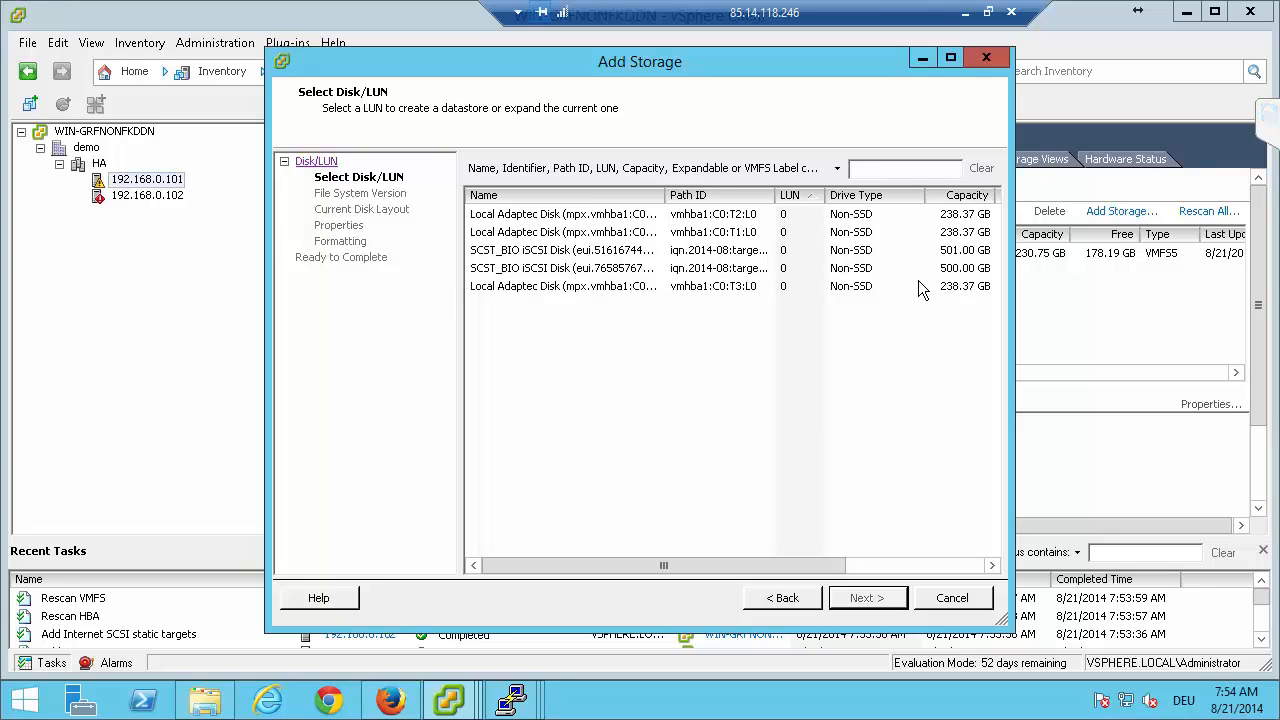
Select the 500 GB SCST_BIO iSCSI disk for the new datastore, formatting it with VMFS-5 and accepting the disk layout.
{"action": "left_click", "coordinate": [626, 252]}
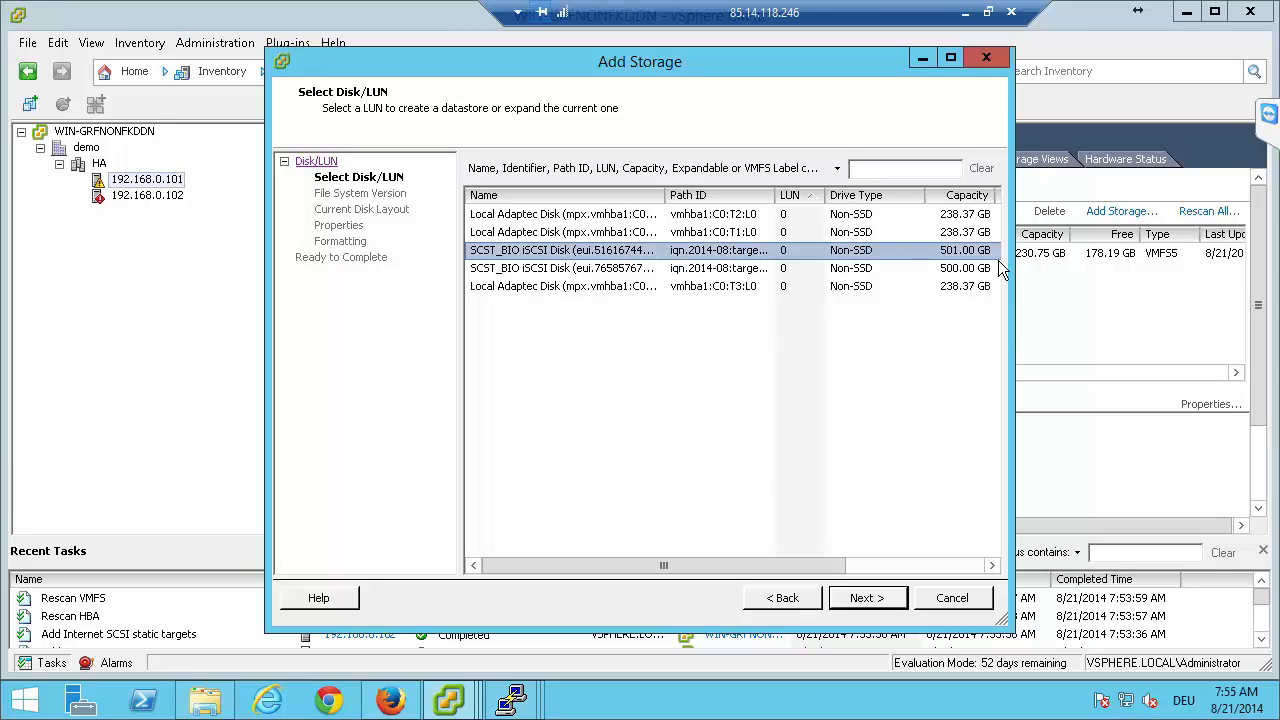
{"action": "left_click", "coordinate": [606, 268]}
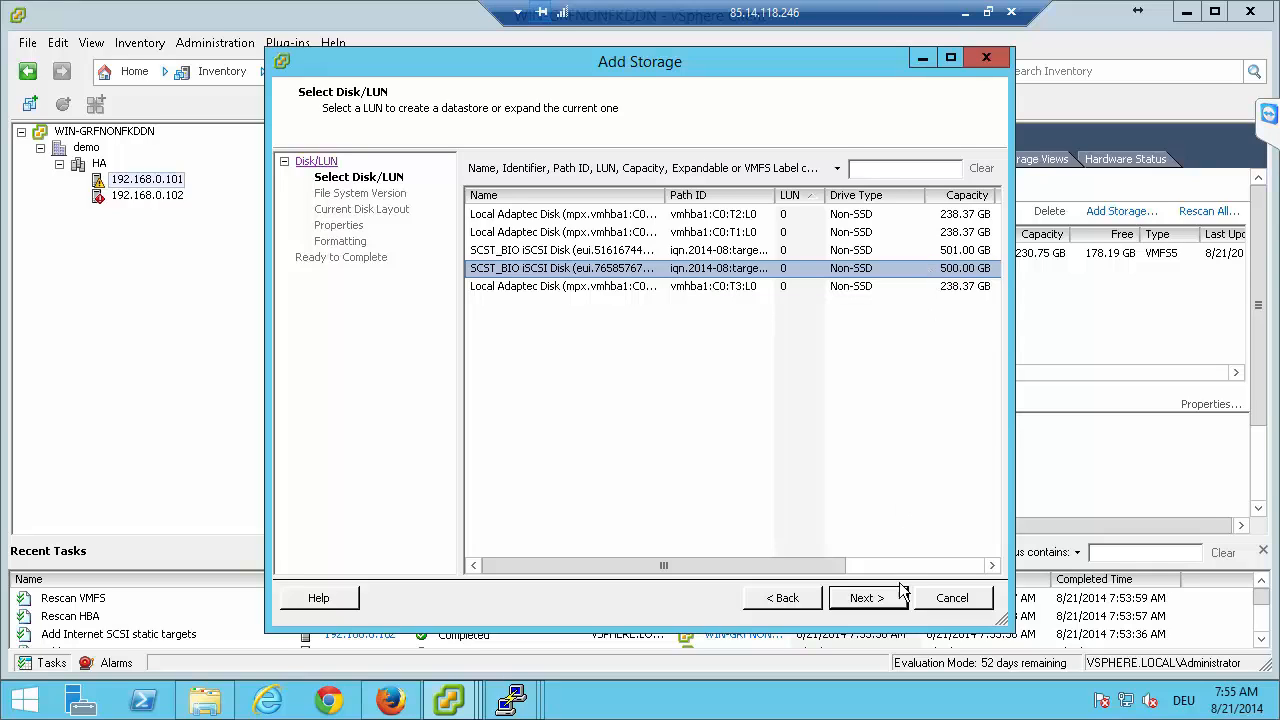
{"action": "left_click", "coordinate": [866, 598]}
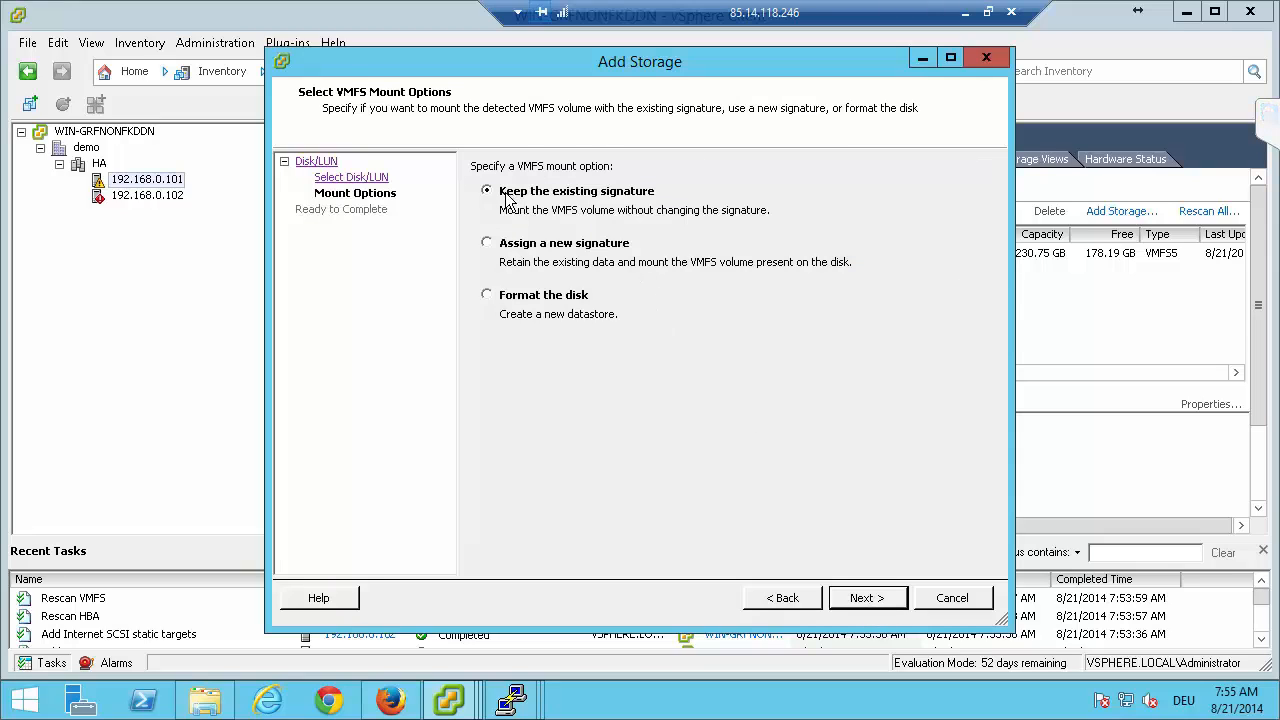
{"action": "left_click", "coordinate": [492, 302]}
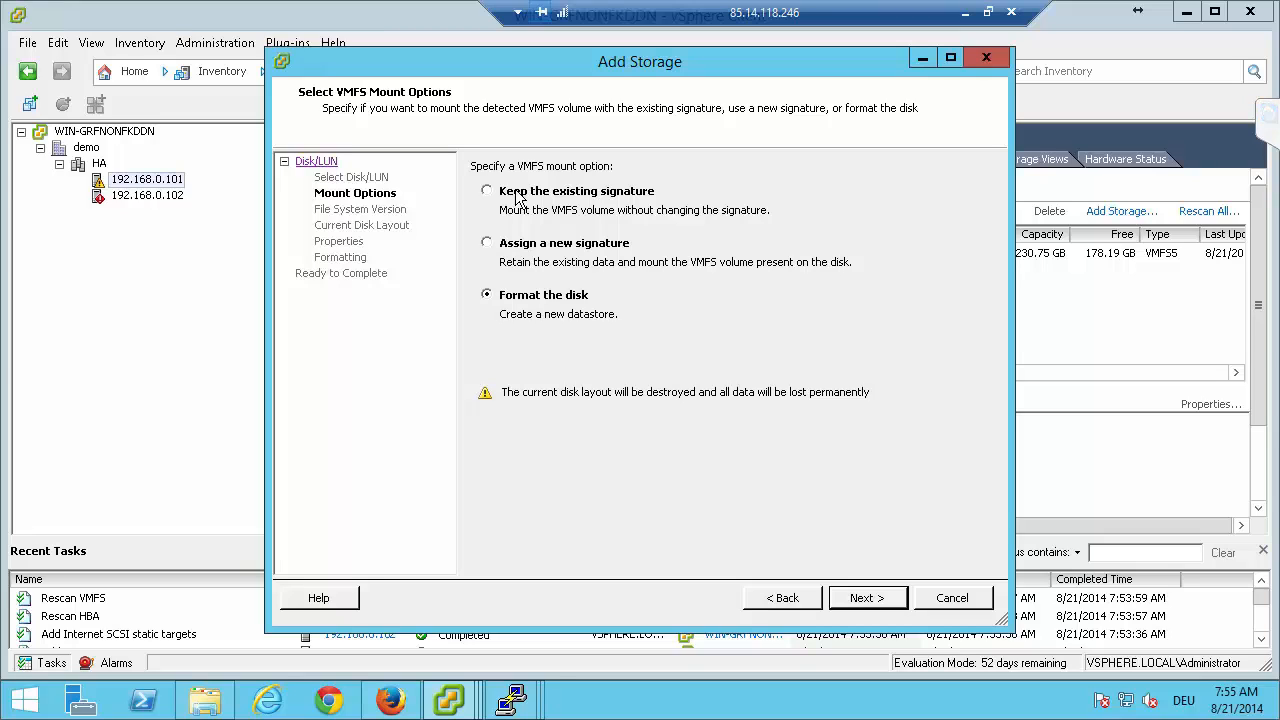
{"action": "left_click", "coordinate": [855, 598]}
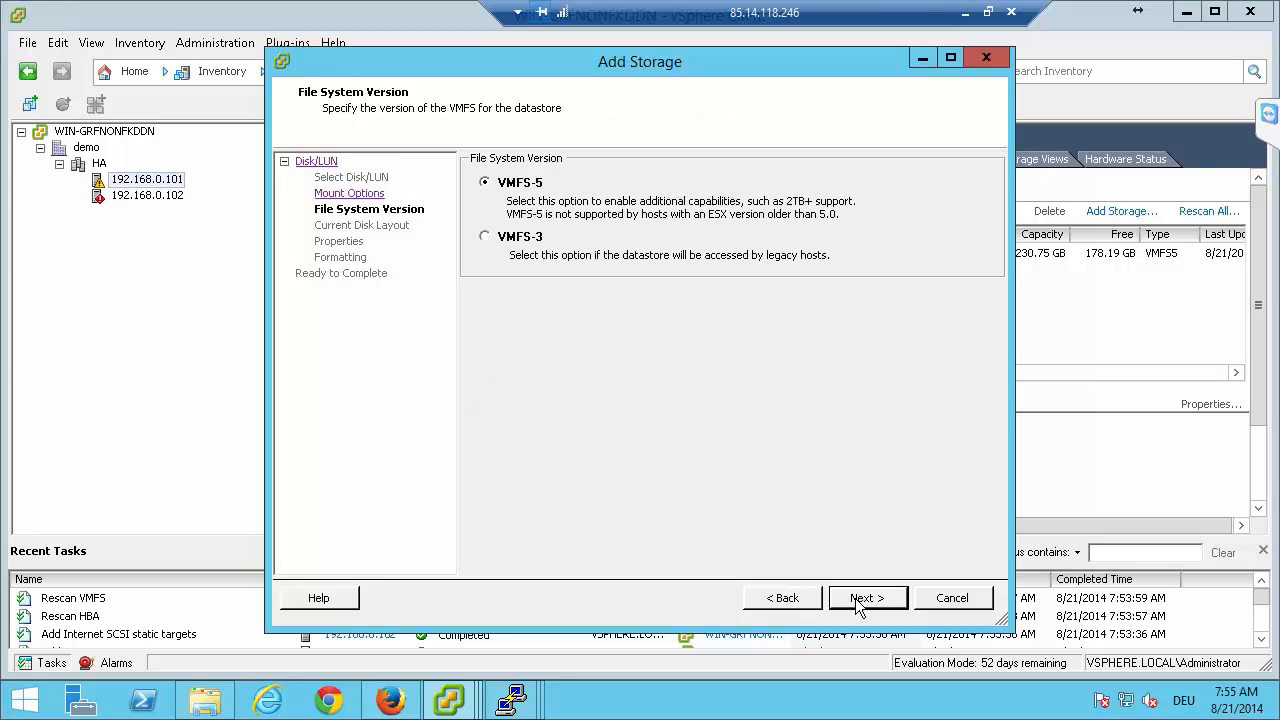
{"action": "left_click", "coordinate": [855, 598]}
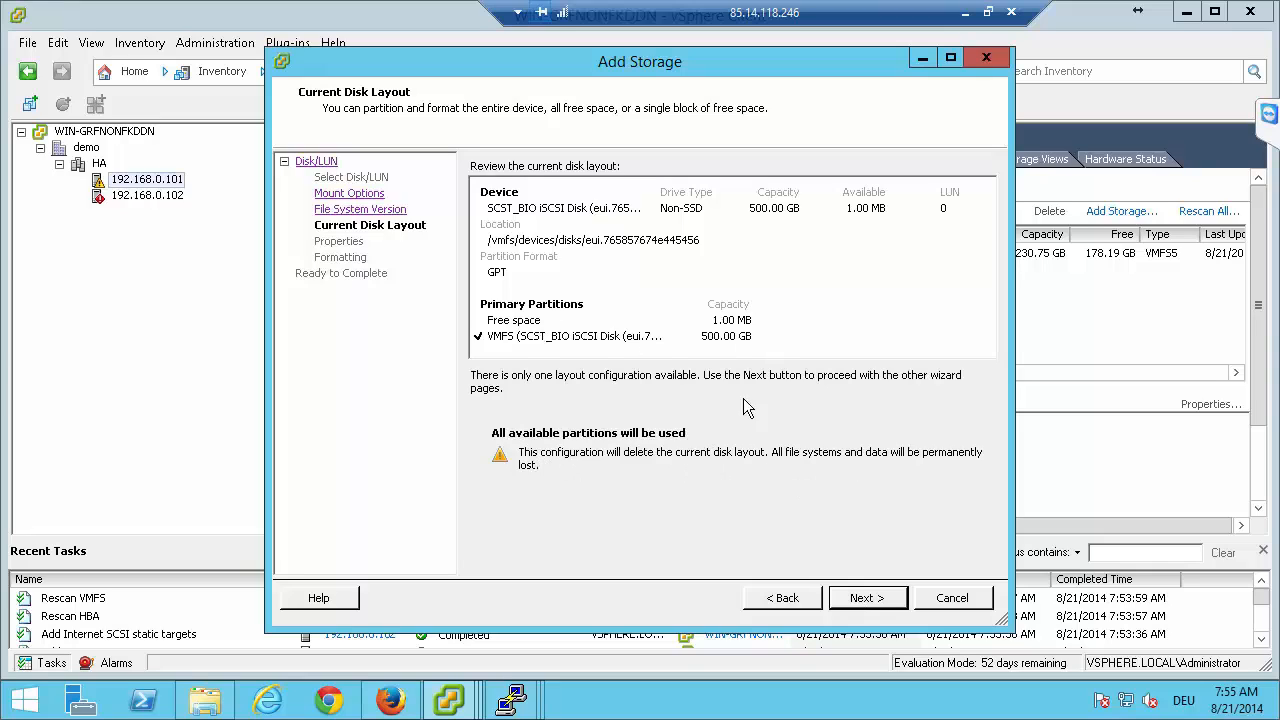
{"action": "left_click", "coordinate": [852, 590]}
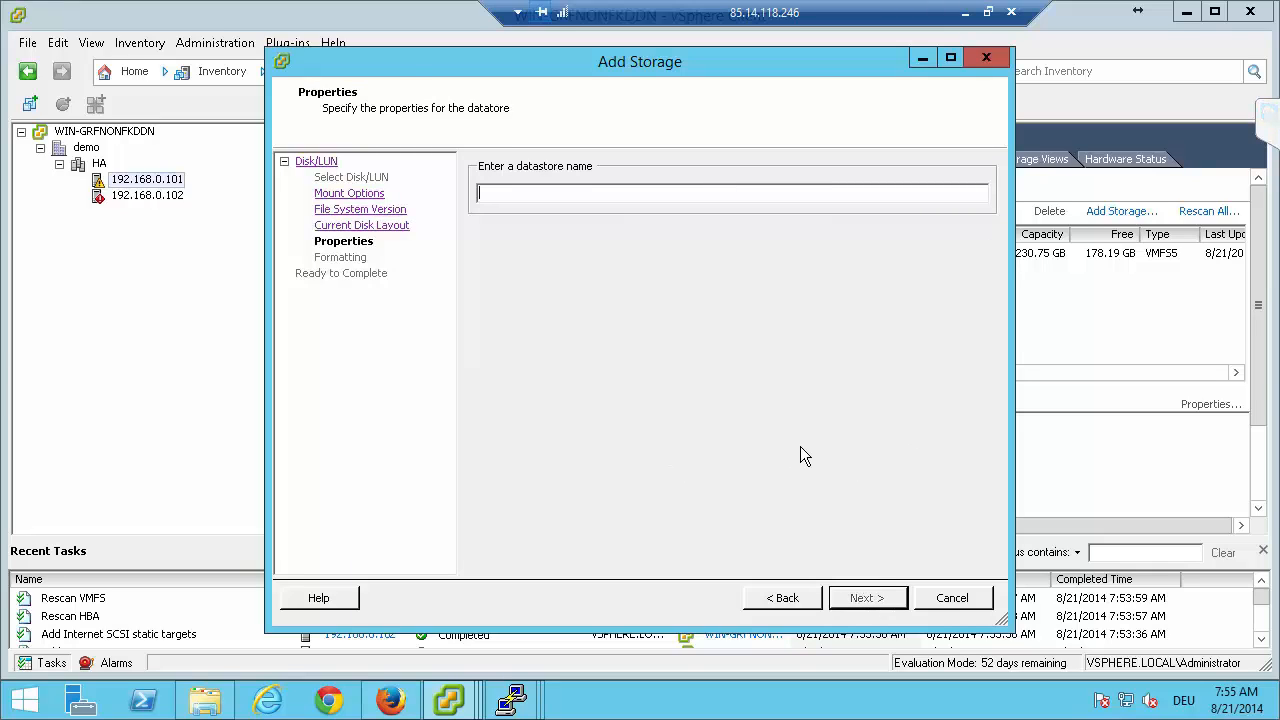
Name the datastore iSCSI 1, keep the default formatting options and complete its creation.
{"action": "type", "text": "iSCSI 1"}
{"action": "left_click", "coordinate": [894, 596]}
{"action": "left_click", "coordinate": [895, 596]}
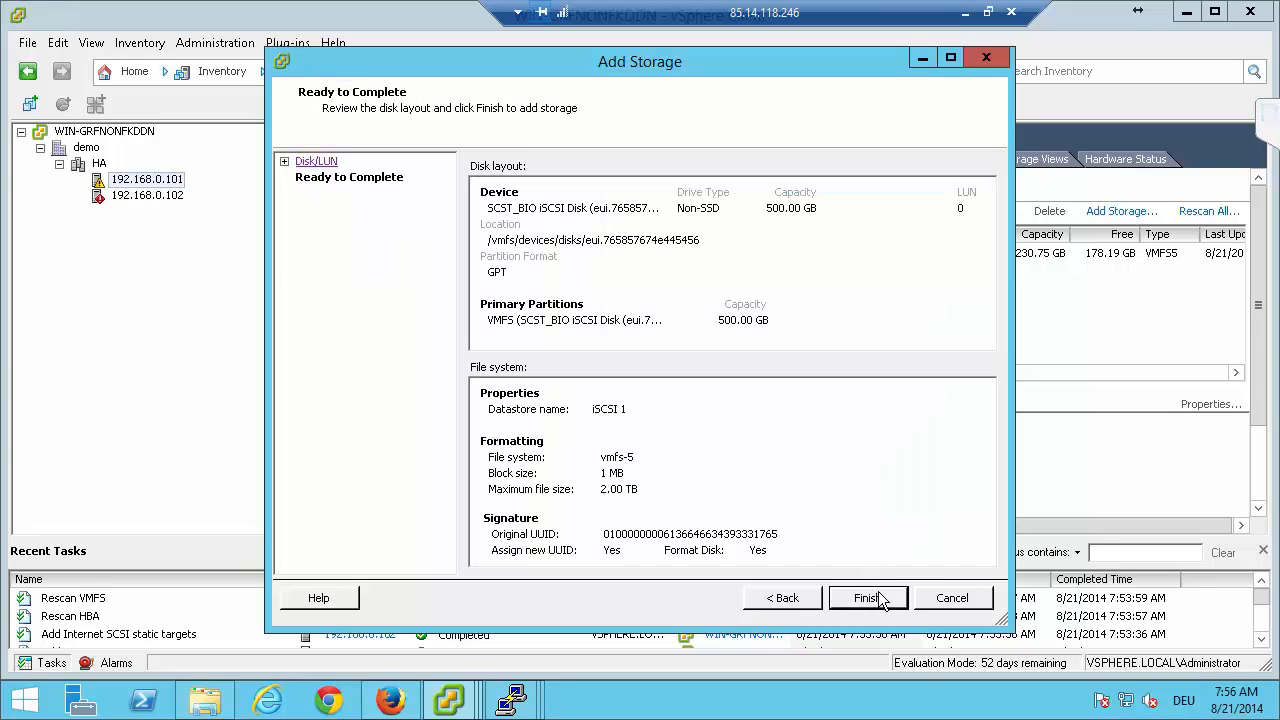
{"action": "left_click", "coordinate": [875, 597]}
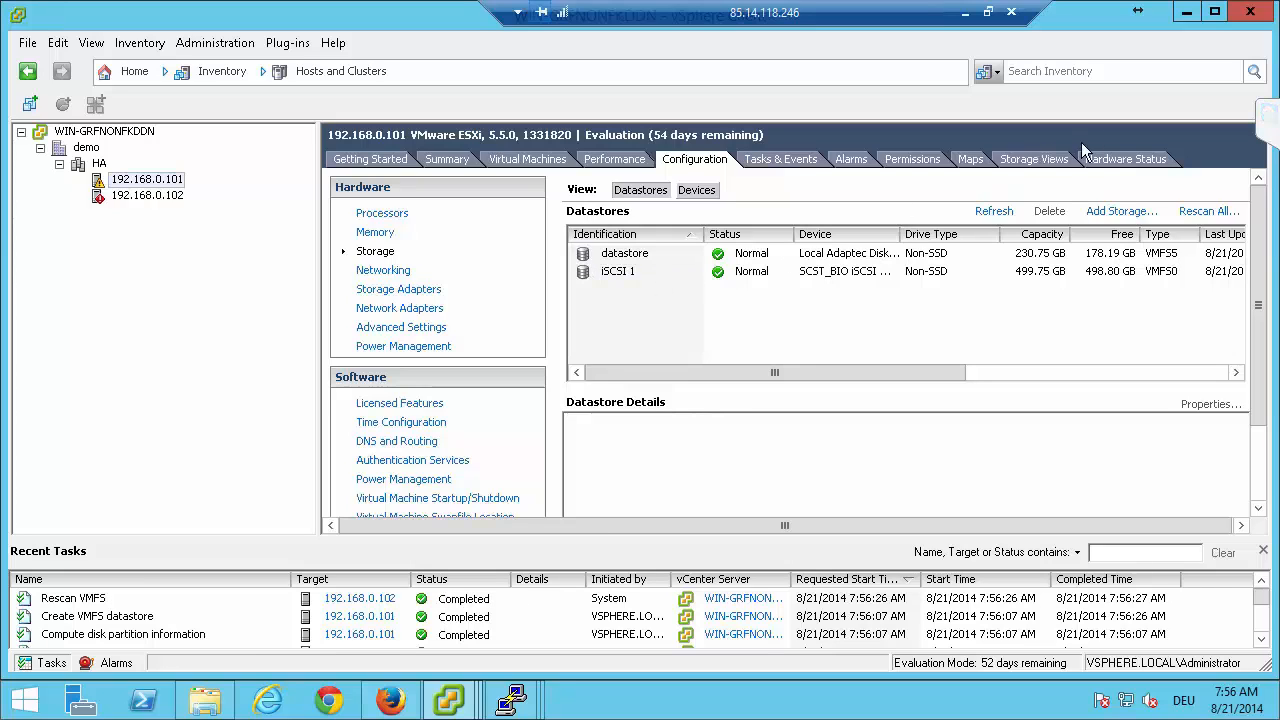
Start another Disk/LUN datastore on host 192.168.0.101 using the 501 GB SCST_BIO iSCSI disk, formatted with VMFS-5.
{"action": "left_click", "coordinate": [1122, 211]}
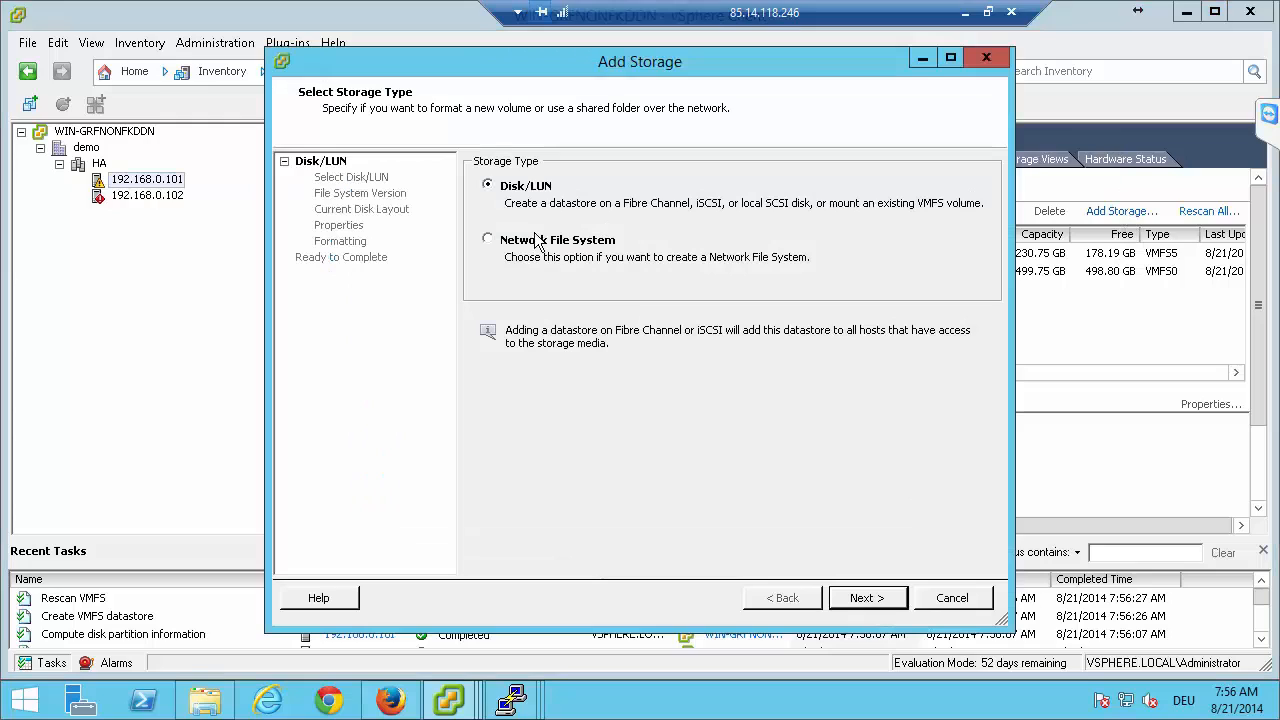
{"action": "left_click", "coordinate": [860, 598]}
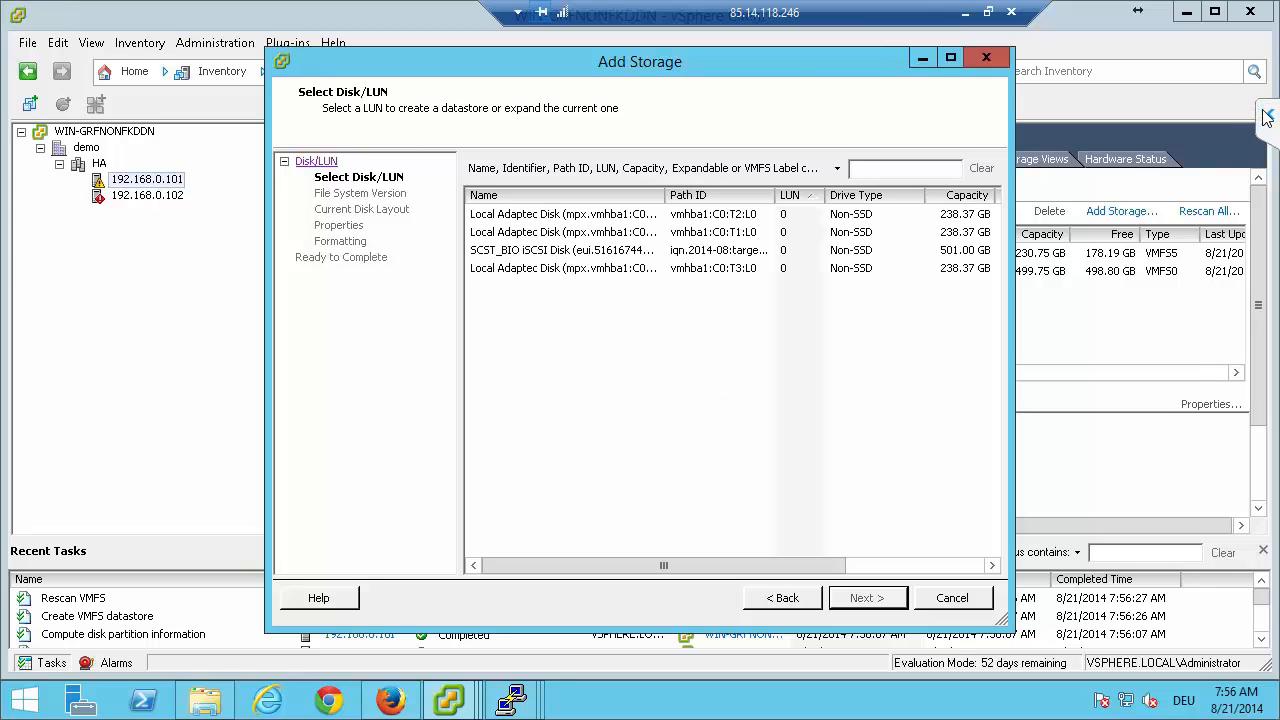
{"action": "left_click", "coordinate": [601, 252]}
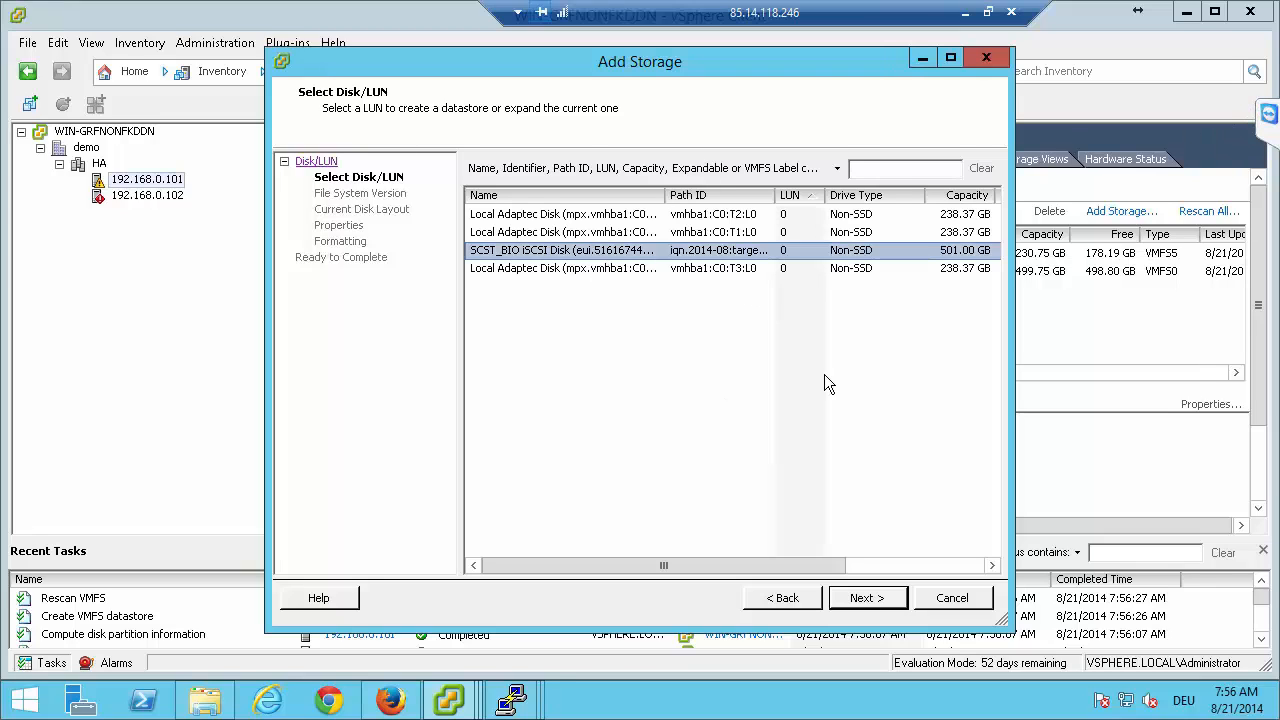
{"action": "left_click", "coordinate": [858, 597]}
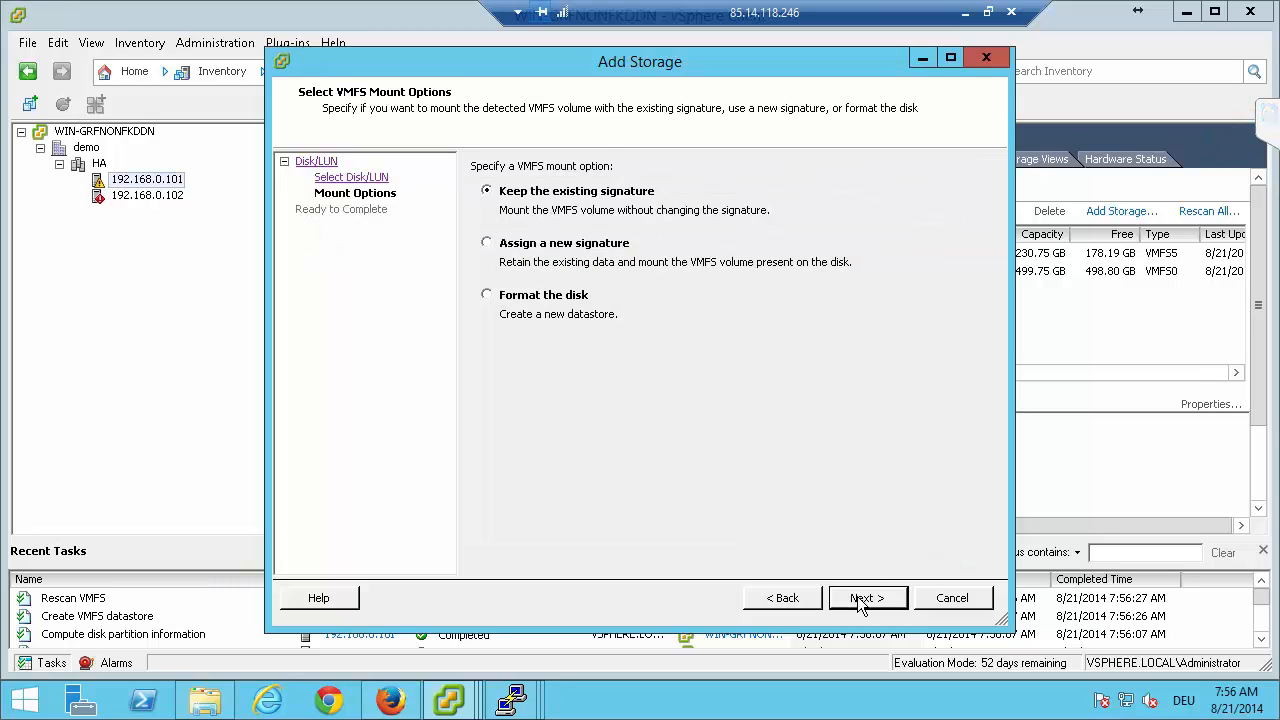
{"action": "left_click", "coordinate": [500, 305]}
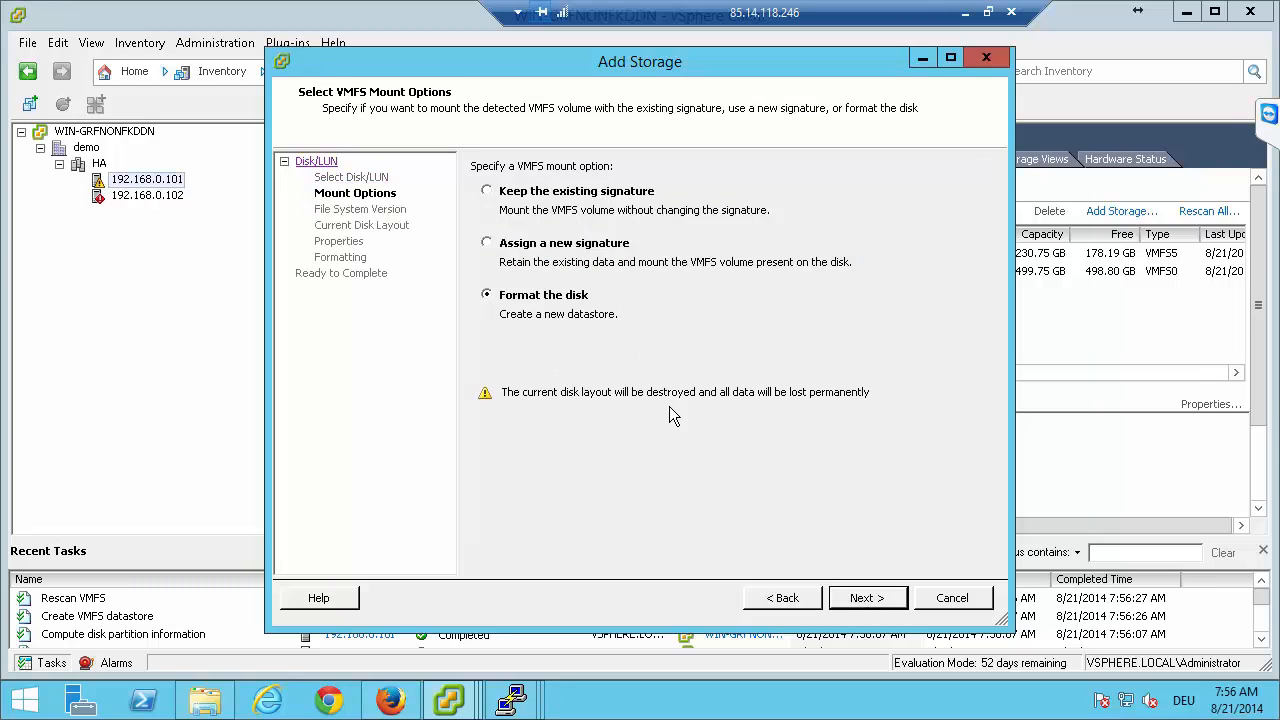
{"action": "left_click", "coordinate": [872, 598]}
{"action": "left_click", "coordinate": [873, 598]}
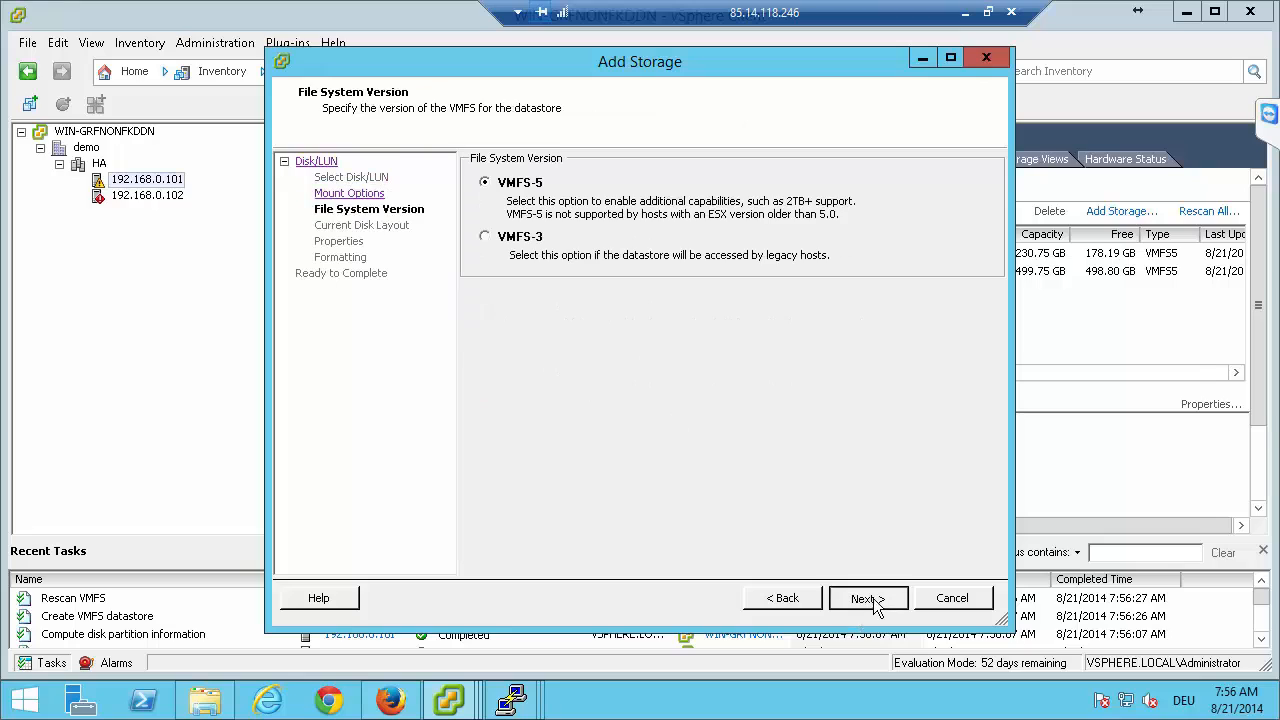
{"action": "left_click", "coordinate": [873, 598]}
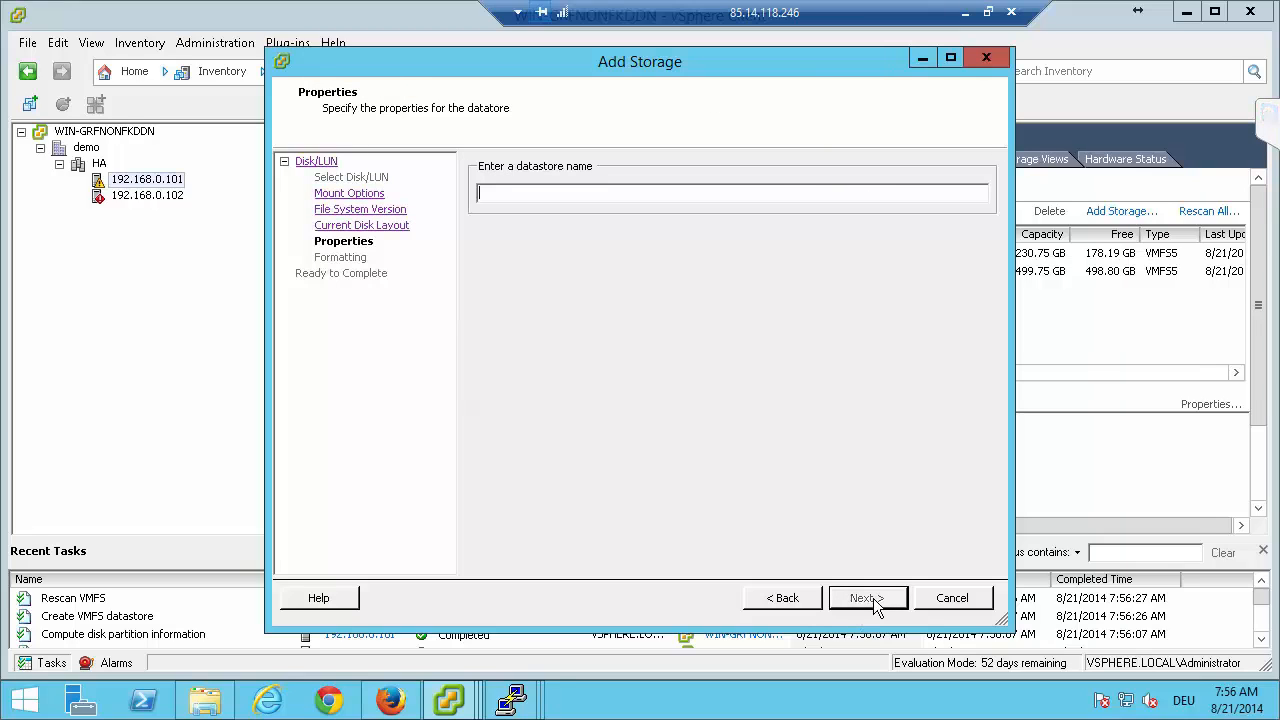
Name the second datastore iSCSI 2, keep the default formatting options and complete its creation.
{"action": "type", "text": "iSCSIU"}
{"action": "key", "text": "BackSpace"}
{"action": "key", "text": "BackSpace"}
{"action": "key", "text": "BackSpace"}
{"action": "key", "text": "BackSpace"}
{"action": "key", "text": "BackSpace"}
{"action": "type", "text": "iSCSI 2"}
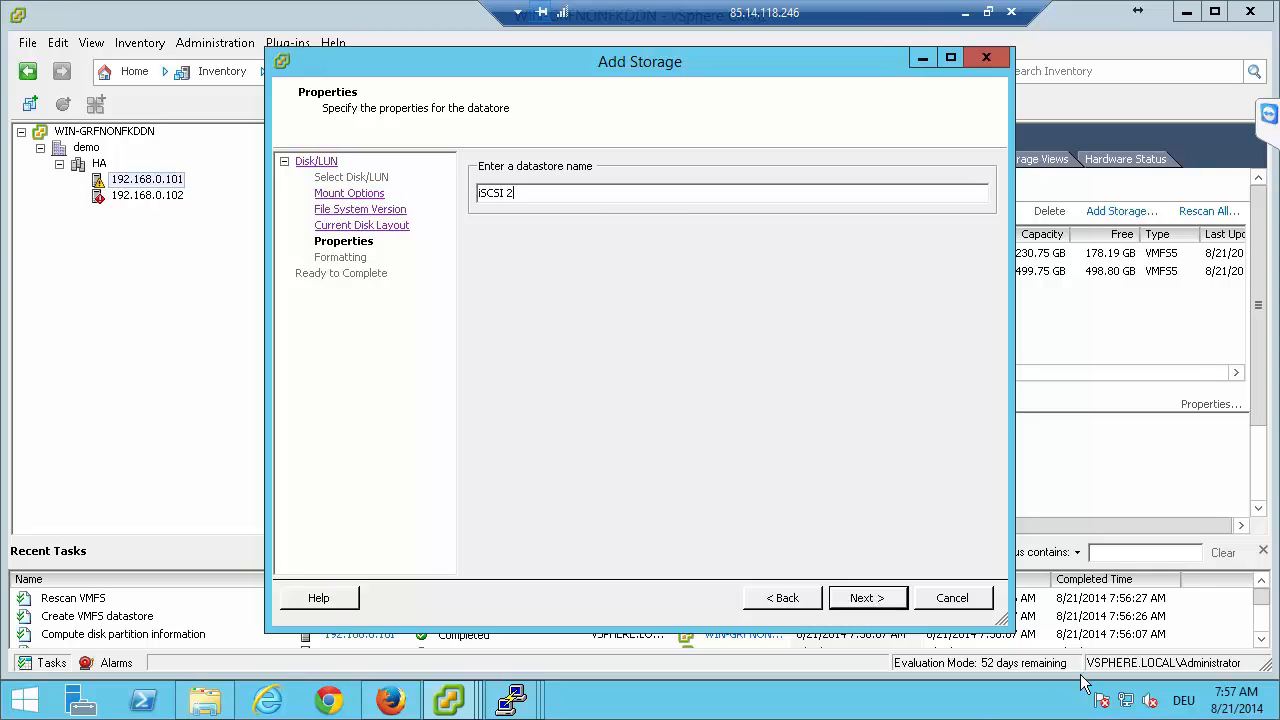
{"action": "left_click", "coordinate": [887, 597]}
{"action": "left_click", "coordinate": [862, 597]}
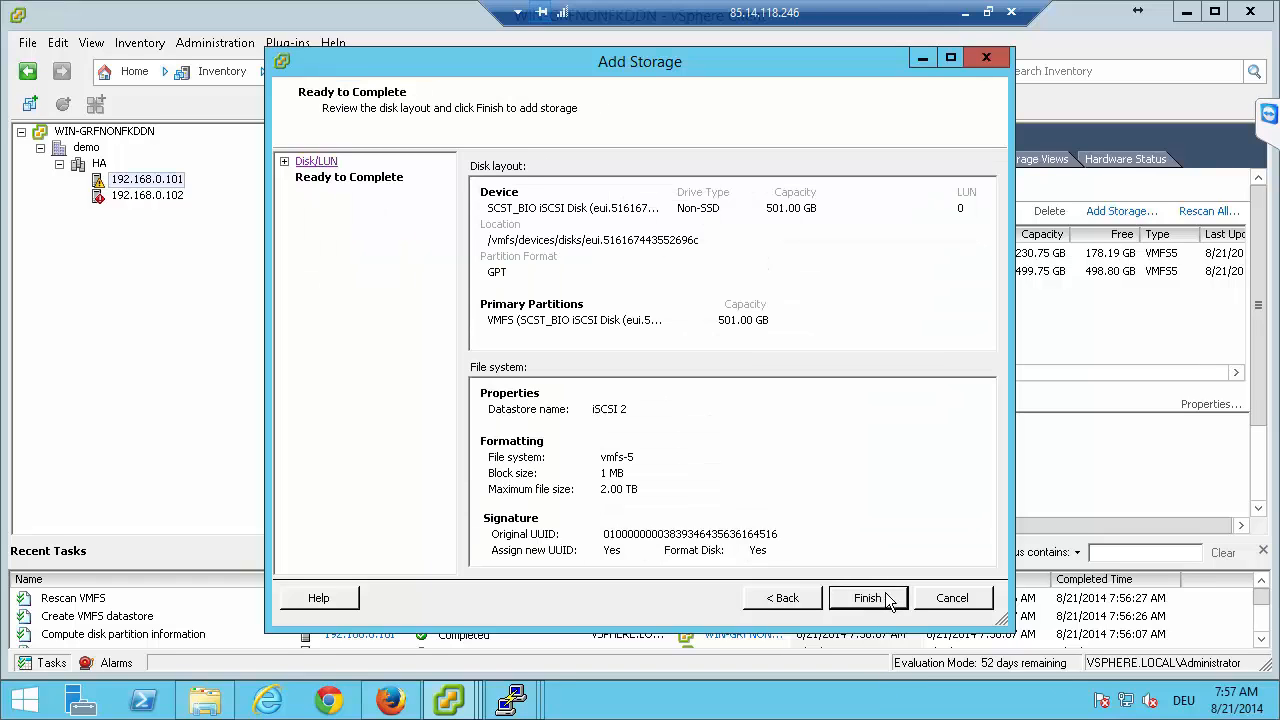
{"action": "left_click", "coordinate": [867, 597]}
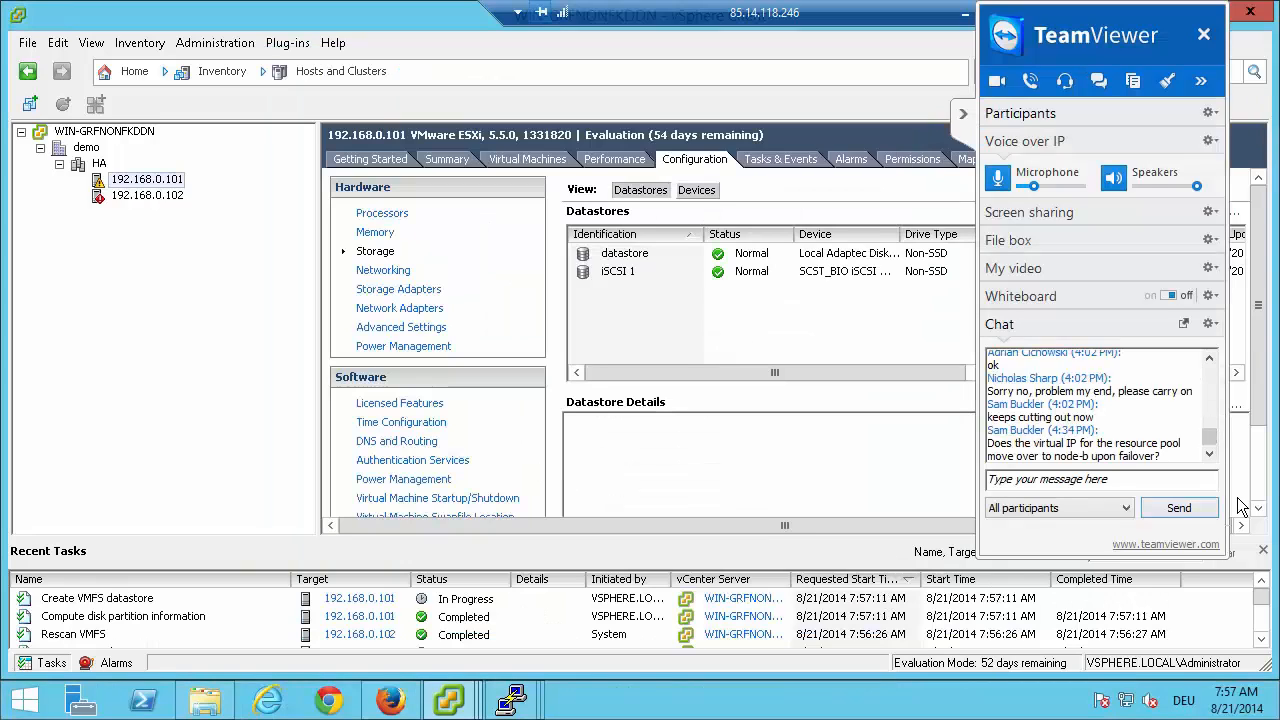
Check the latest chat messages in the TeamViewer meeting window and collapse it.
{"action": "left_click", "coordinate": [1208, 455]}
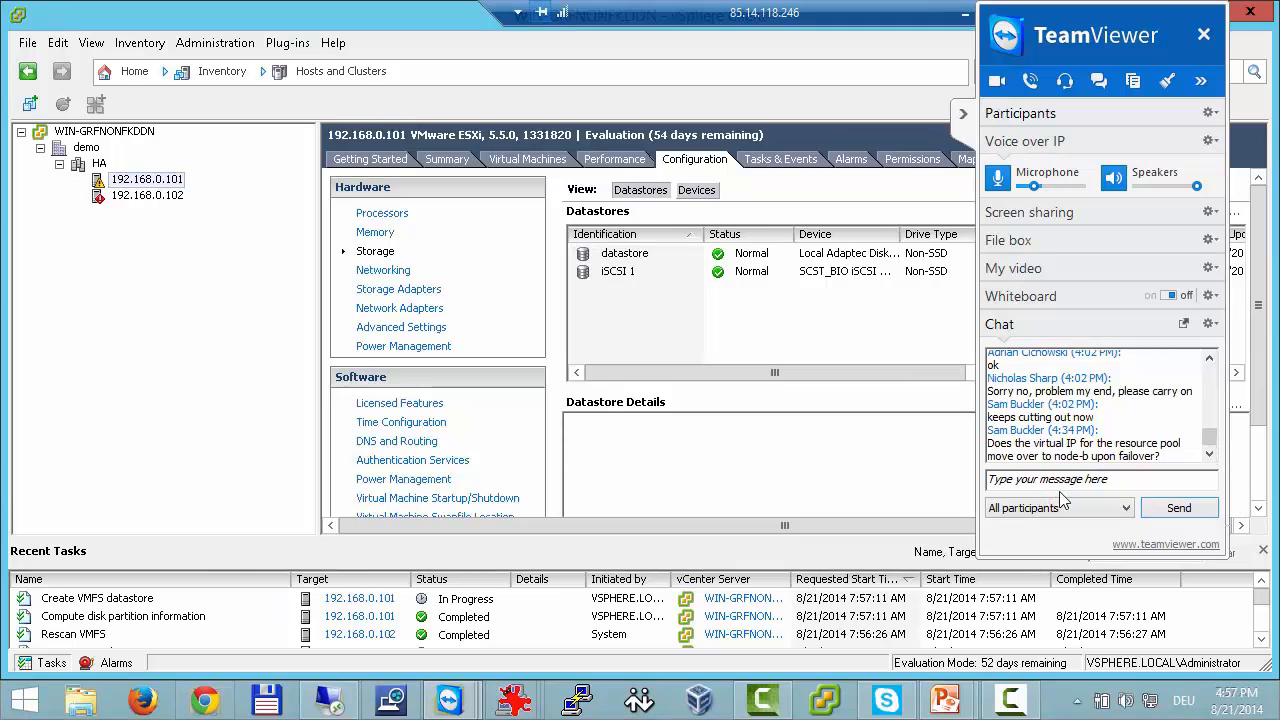
{"action": "left_click", "coordinate": [962, 118]}
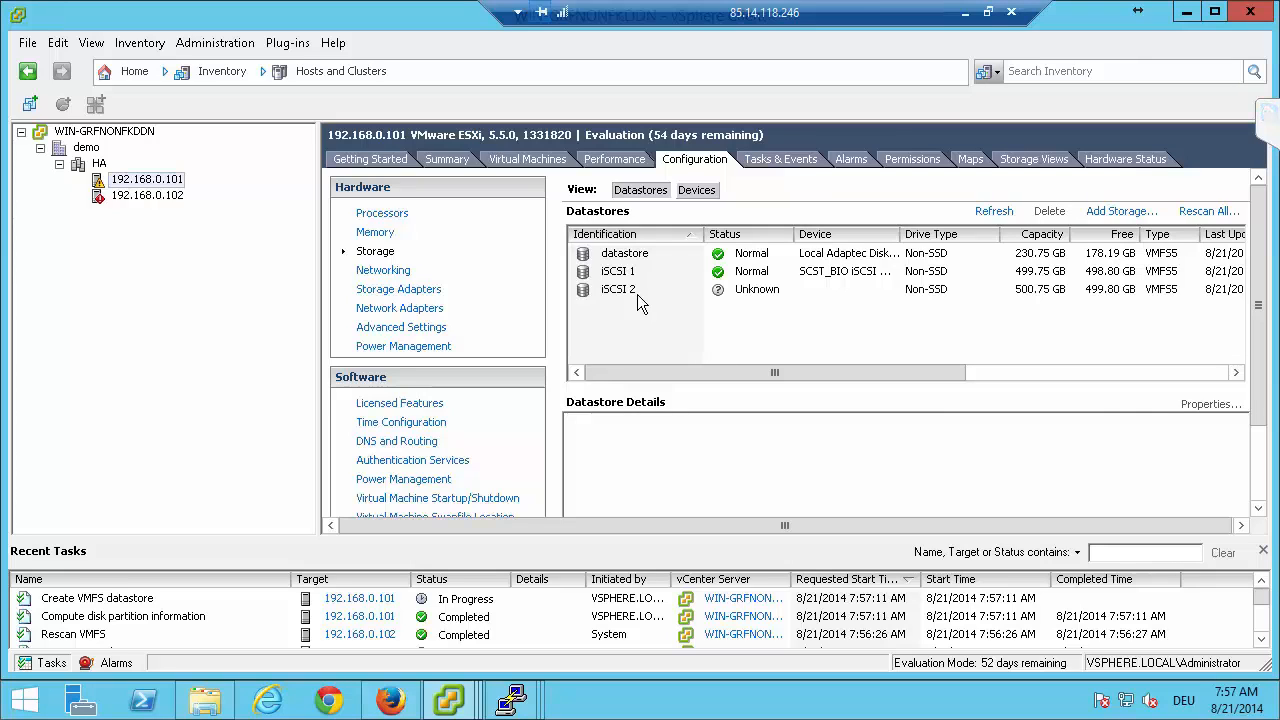
Refresh the datastore list on host 192.168.0.102 and check it for the datastores iSCSI 1 and iSCSI 2.
{"action": "left_click", "coordinate": [161, 195]}
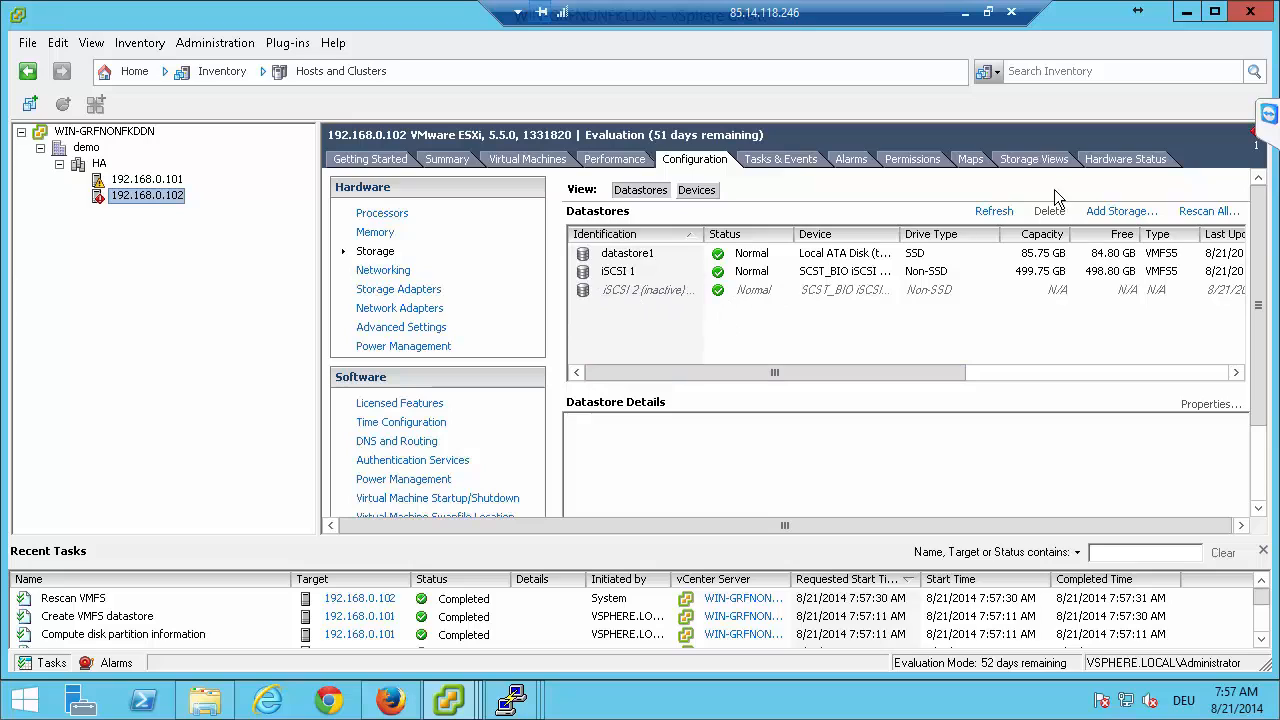
{"action": "left_click", "coordinate": [994, 213]}
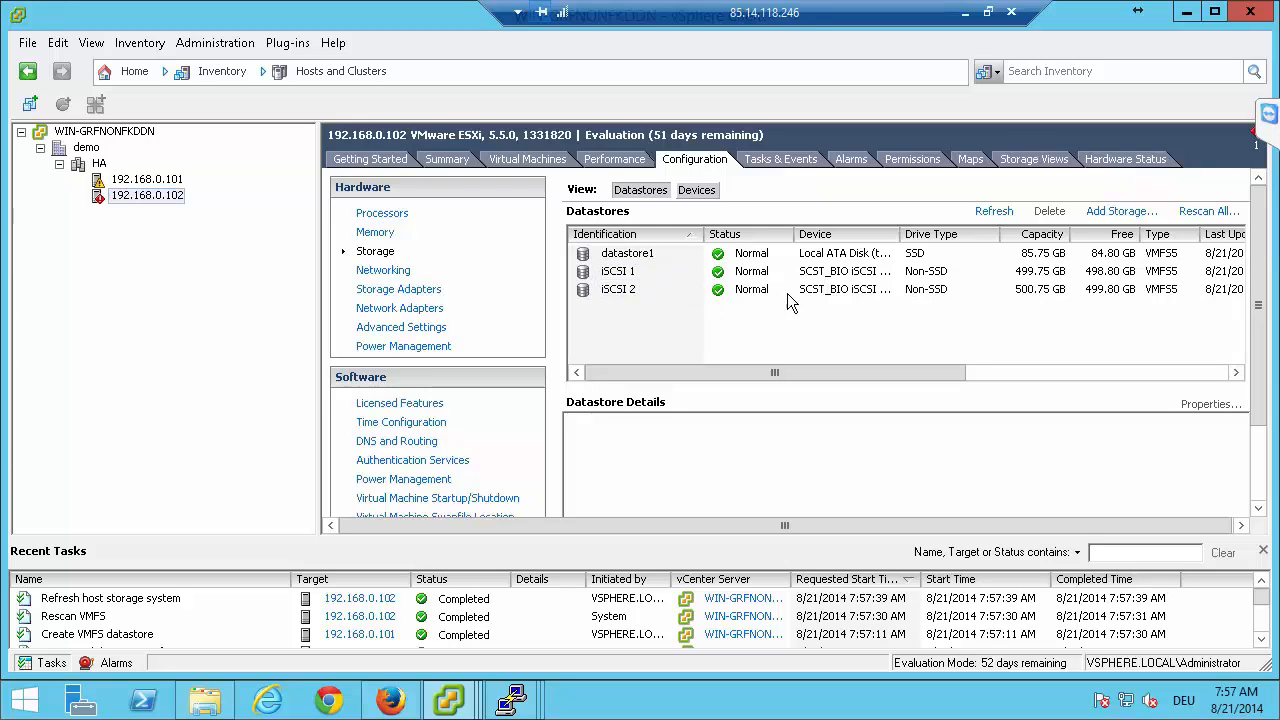
{"action": "left_click", "coordinate": [170, 181]}
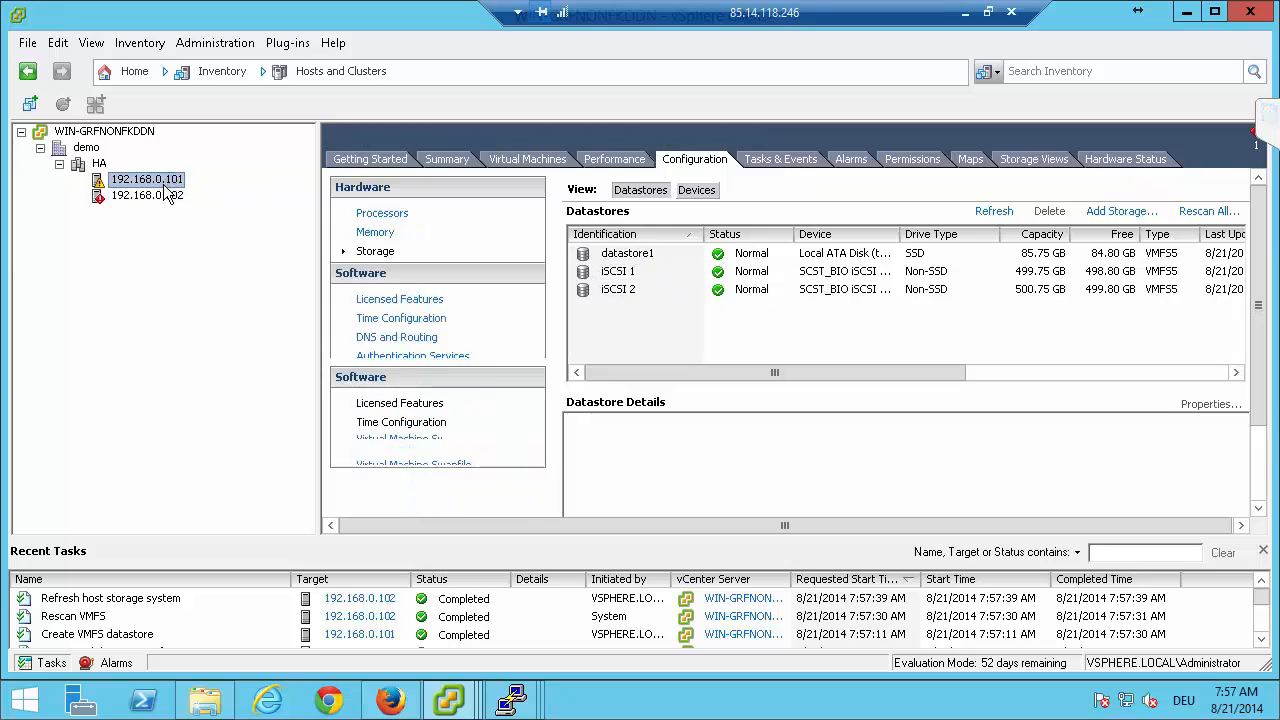
{"action": "left_click", "coordinate": [160, 198]}
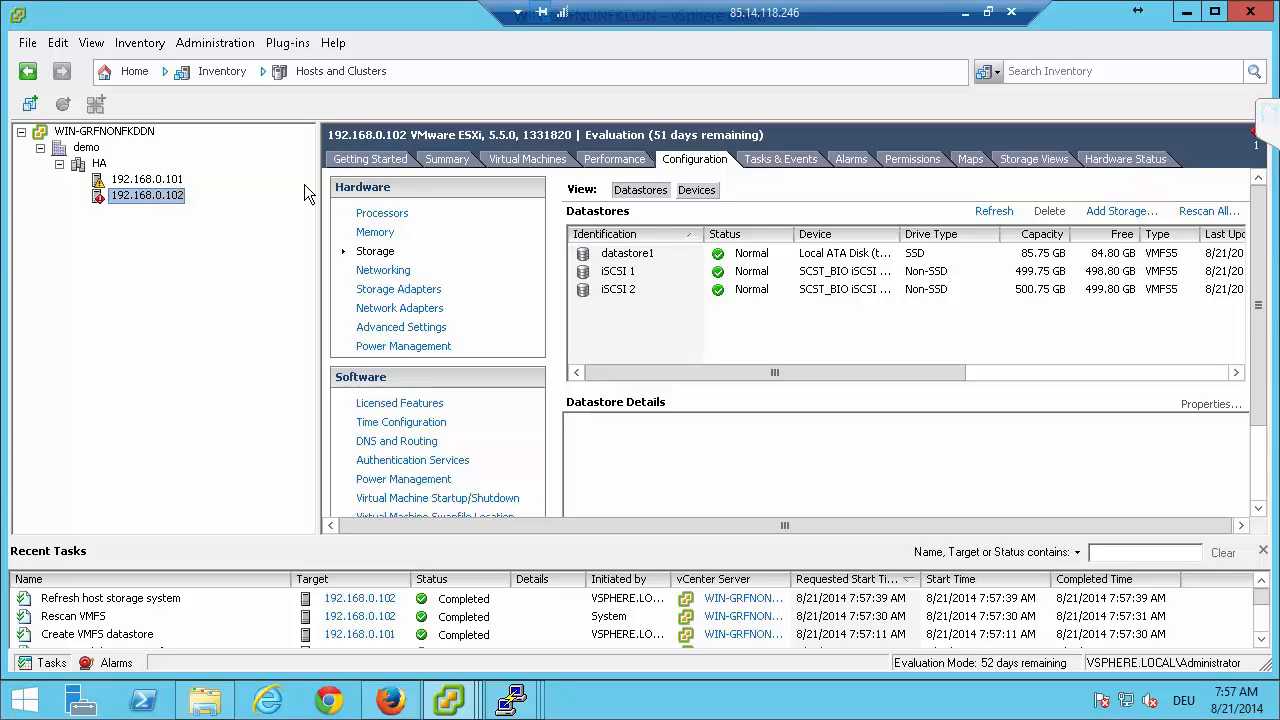
Browse the local datastore named datastore on host 192.168.0.101 and open its demo-win21012r-thin folder.
{"action": "left_click", "coordinate": [167, 181]}
{"action": "left_click", "coordinate": [652, 257]}
{"action": "right_click", "coordinate": [652, 257]}
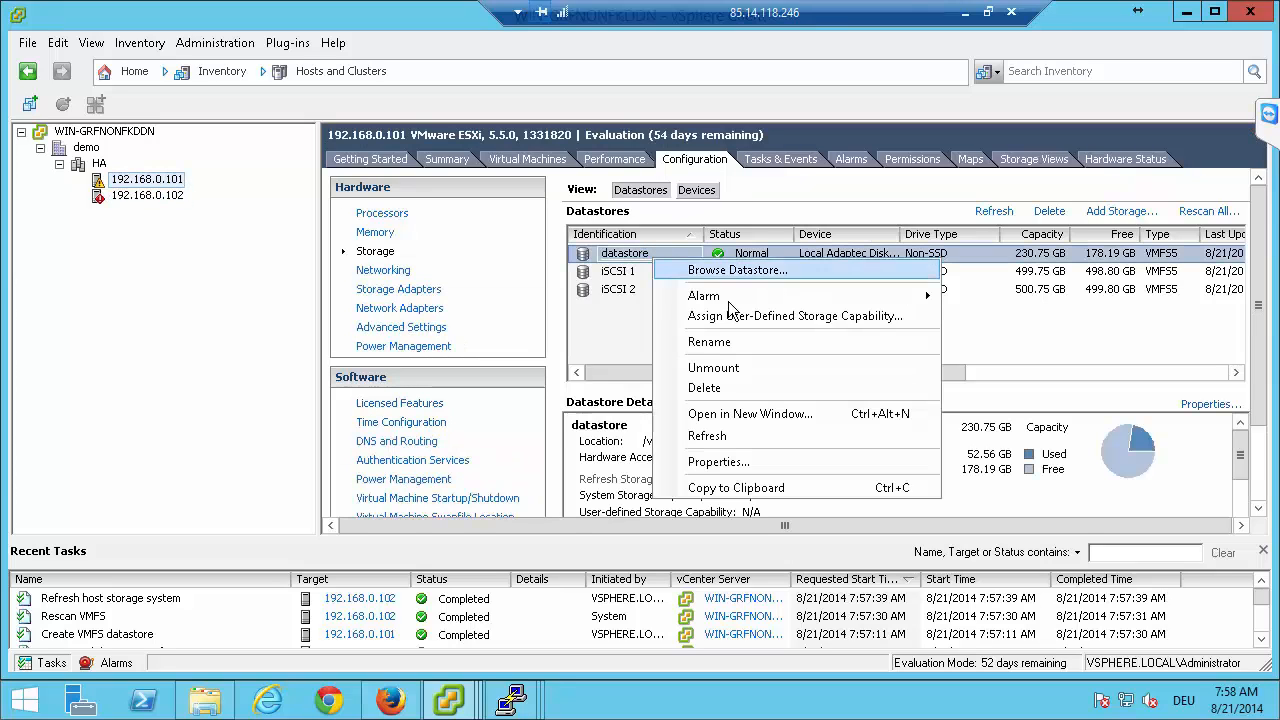
{"action": "left_click", "coordinate": [722, 269]}
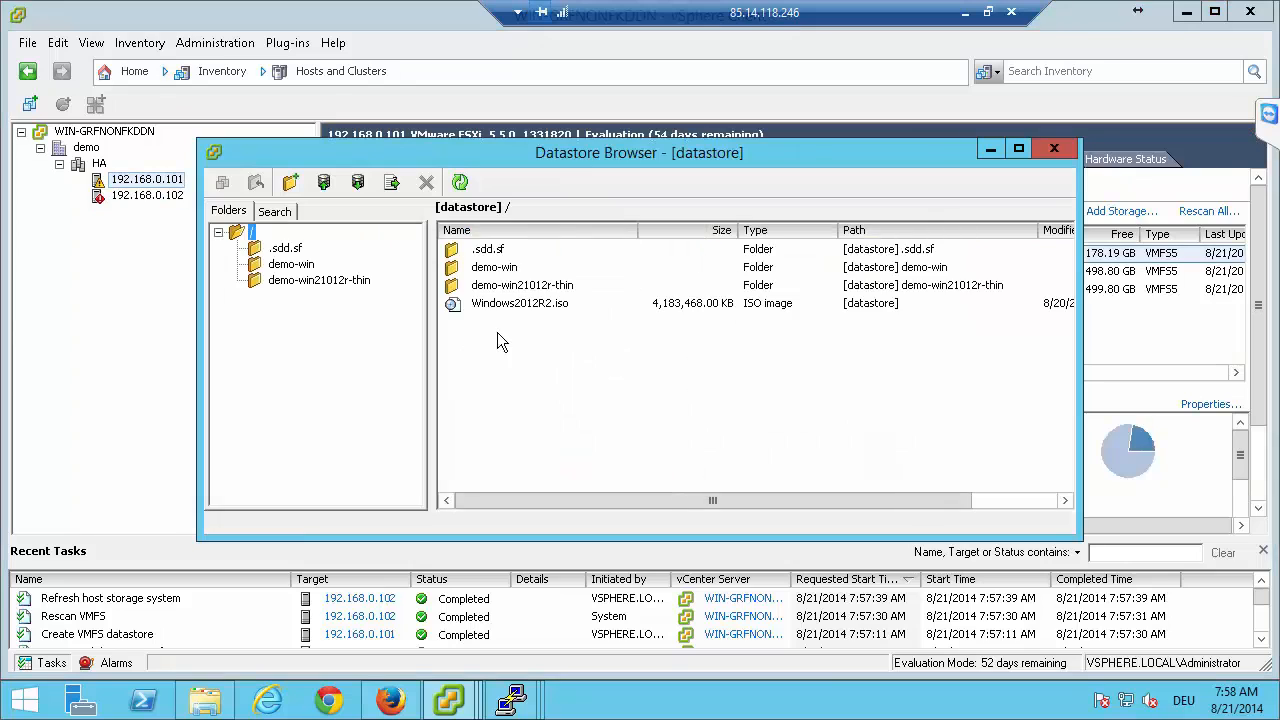
{"action": "left_click", "coordinate": [282, 282]}
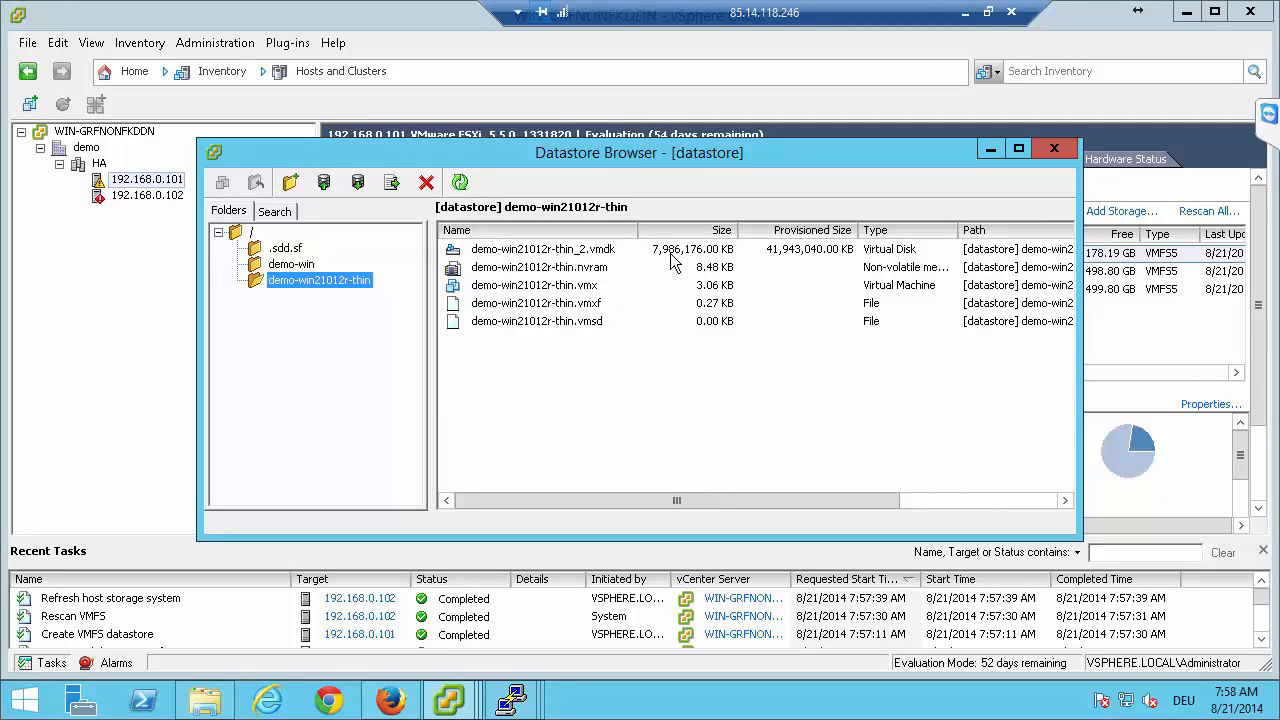
Add the virtual machine file demo-win21012r-thin.vmx to the inventory under the name tmp in the demo datacenter.
{"action": "right_click", "coordinate": [554, 289]}
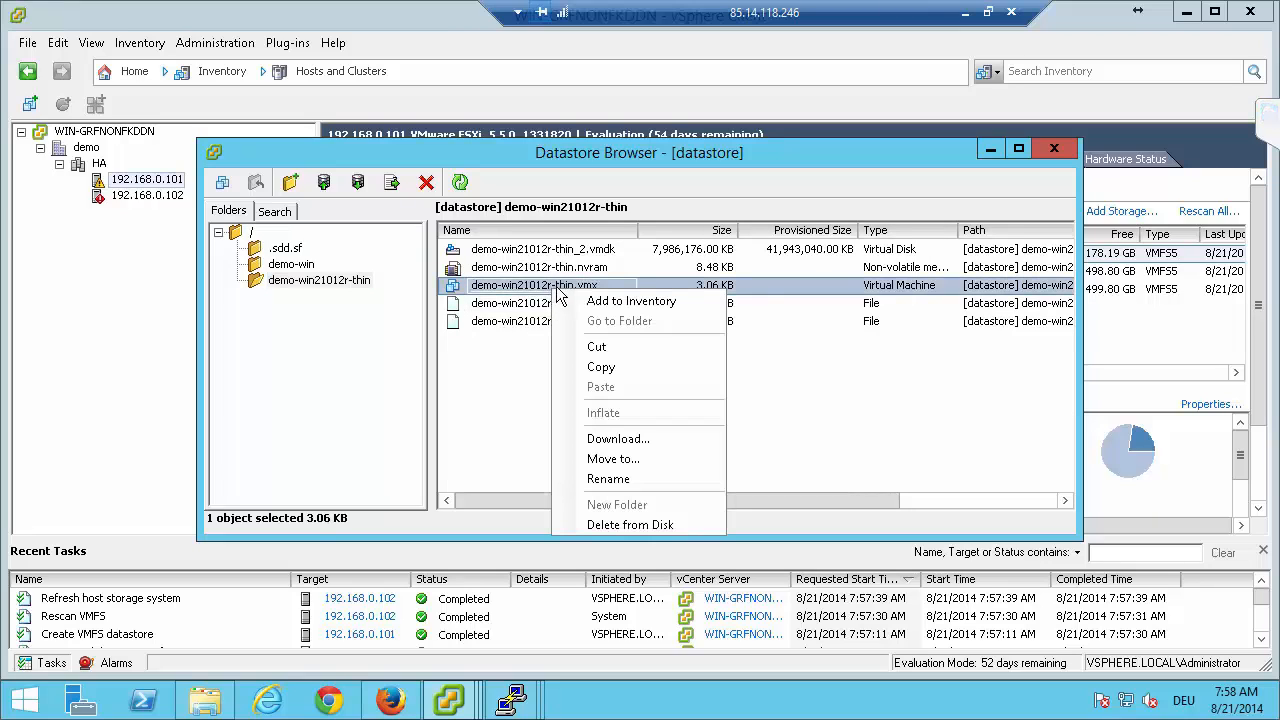
{"action": "left_click", "coordinate": [612, 302]}
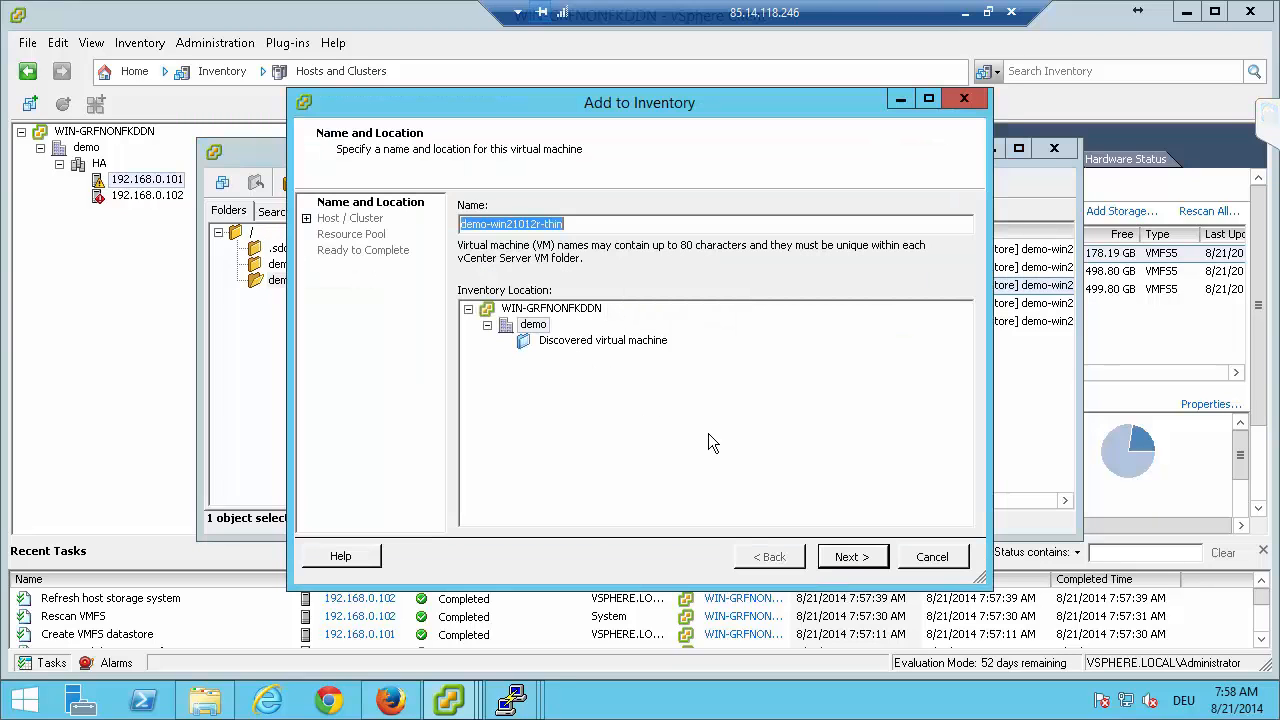
{"action": "left_click", "coordinate": [531, 326]}
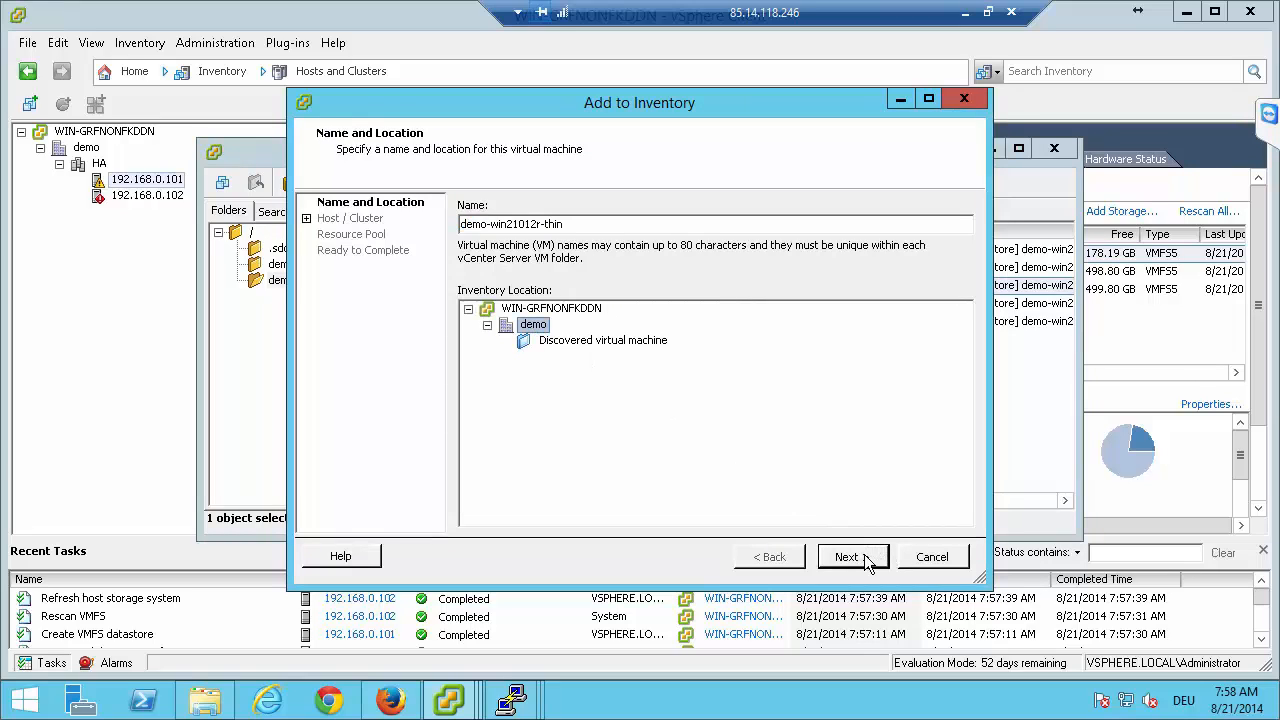
{"action": "left_click", "coordinate": [645, 224]}
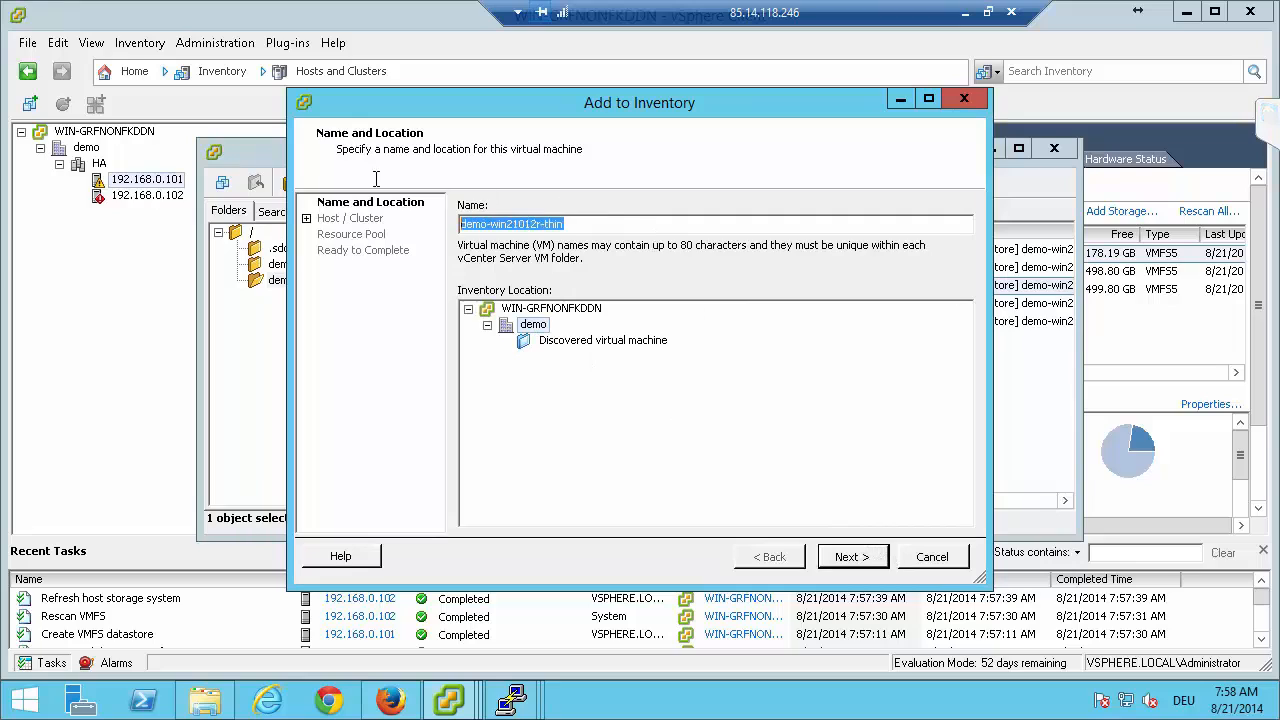
{"action": "type", "text": "t"}
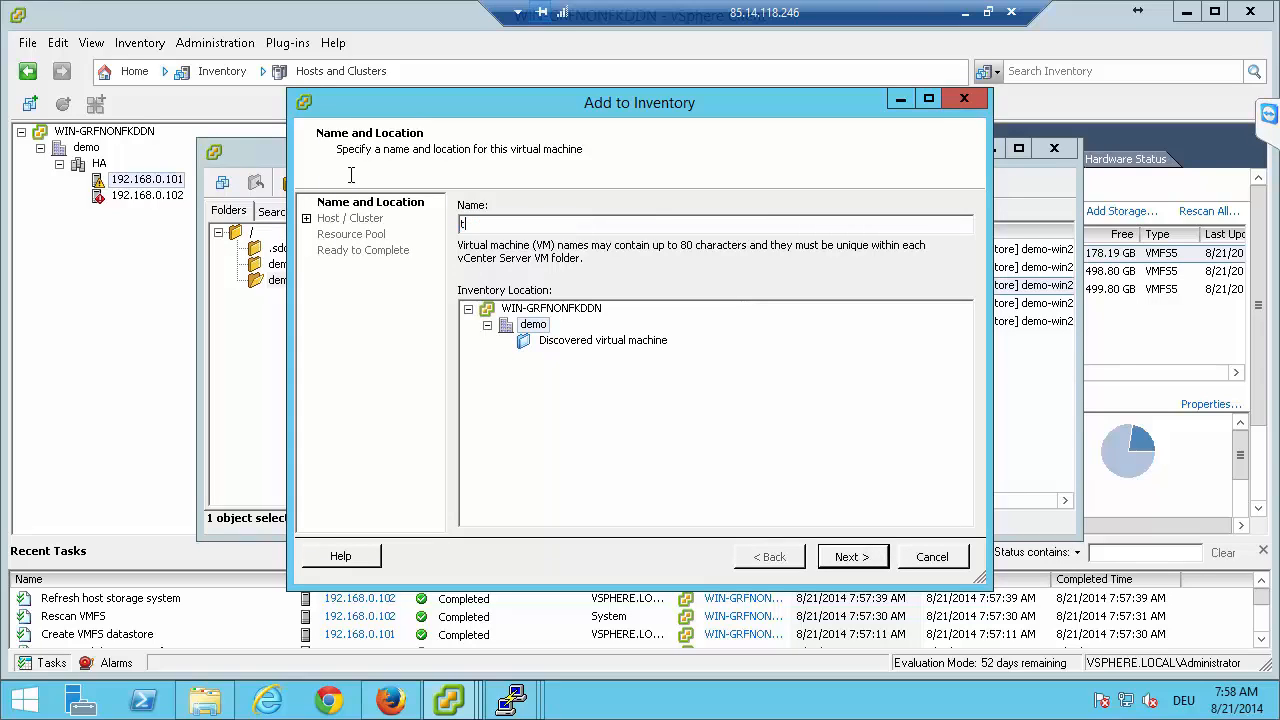
{"action": "type", "text": "mp"}
{"action": "left_click", "coordinate": [848, 557]}
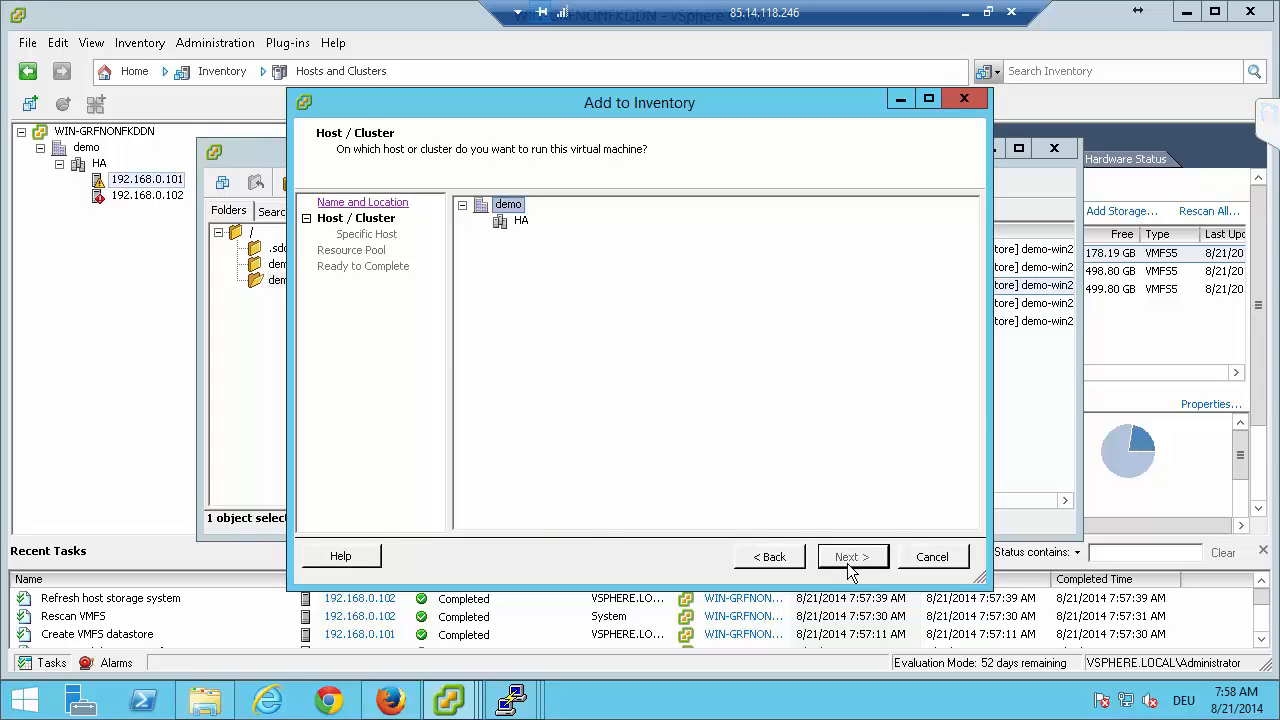
Assign tmp to a host in the HA cluster, complete its registration and close the datastore browser.
{"action": "left_click", "coordinate": [512, 223]}
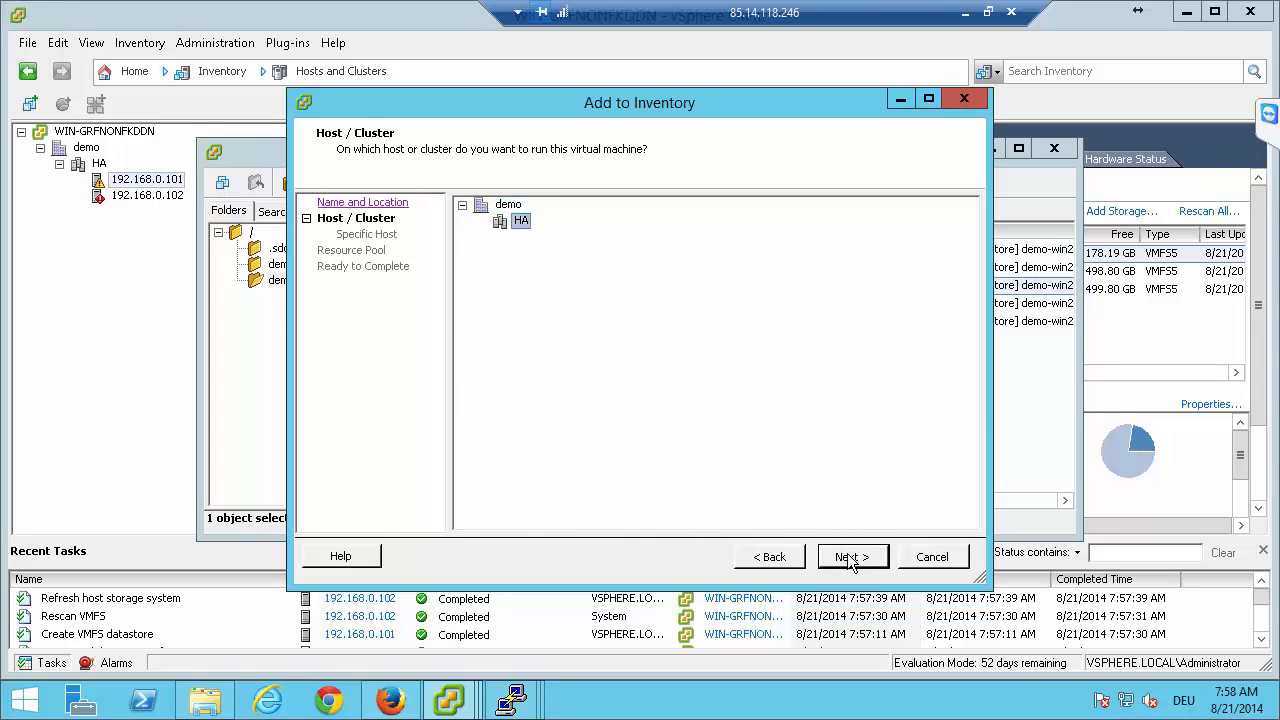
{"action": "left_click", "coordinate": [852, 557]}
{"action": "left_click", "coordinate": [852, 557]}
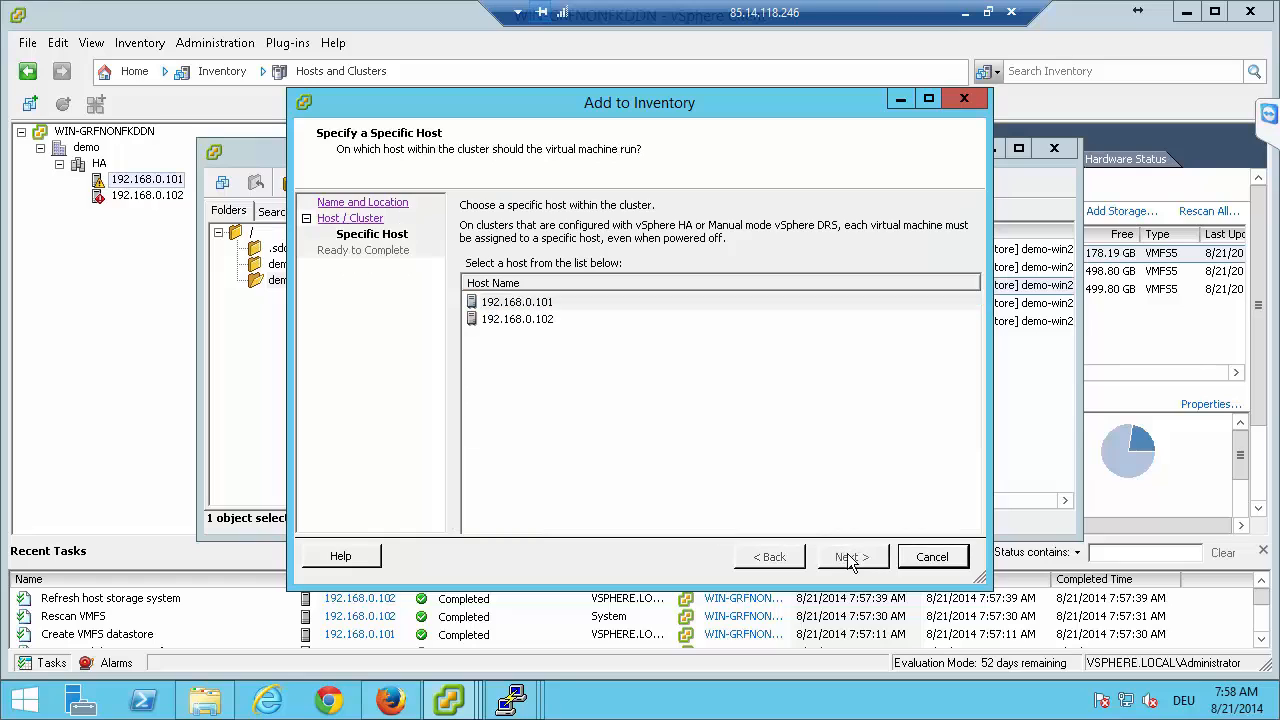
{"action": "left_click", "coordinate": [850, 557]}
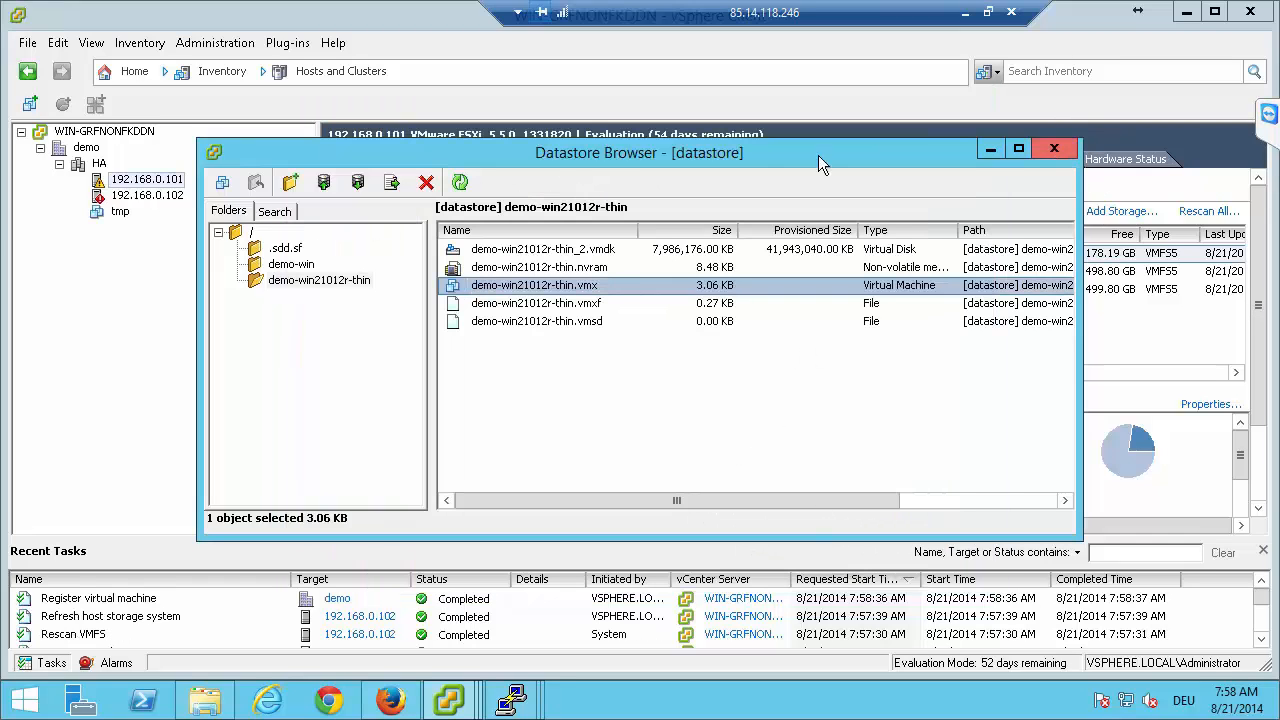
{"action": "left_click", "coordinate": [1054, 148]}
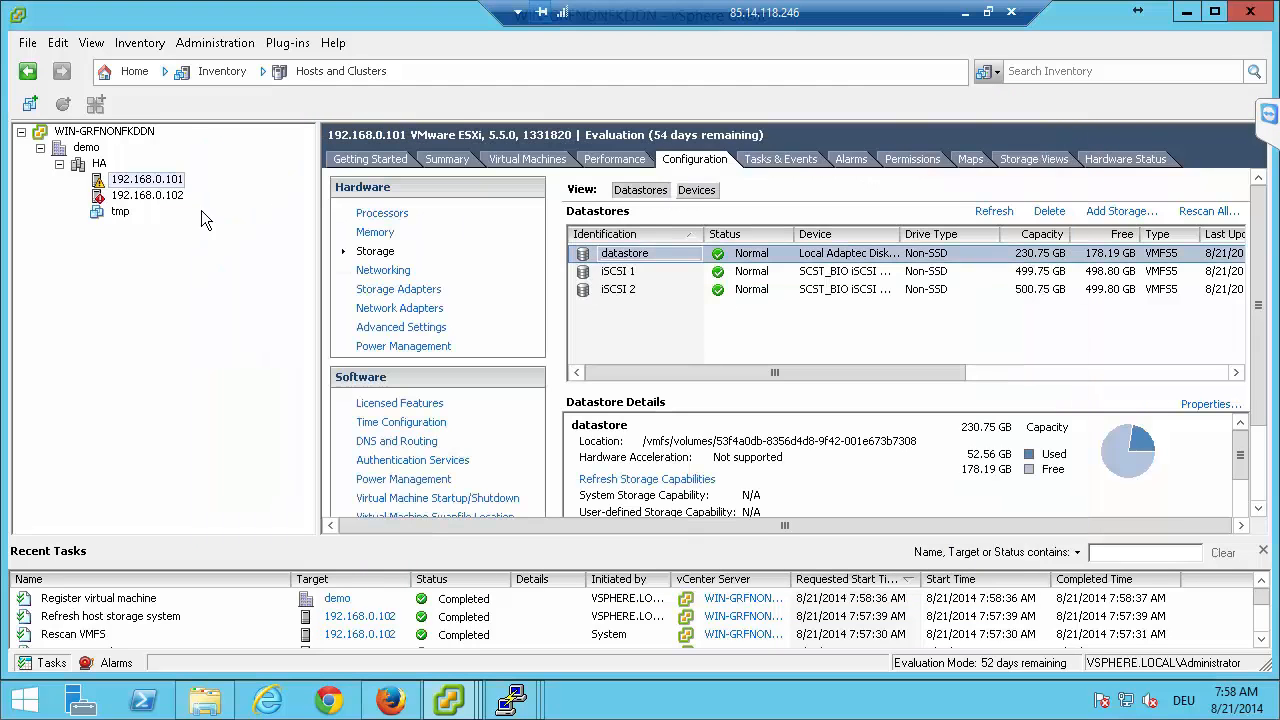
Start cloning the virtual machine tmp and name the clone demo-vm in the demo datacenter.
{"action": "left_click", "coordinate": [119, 214]}
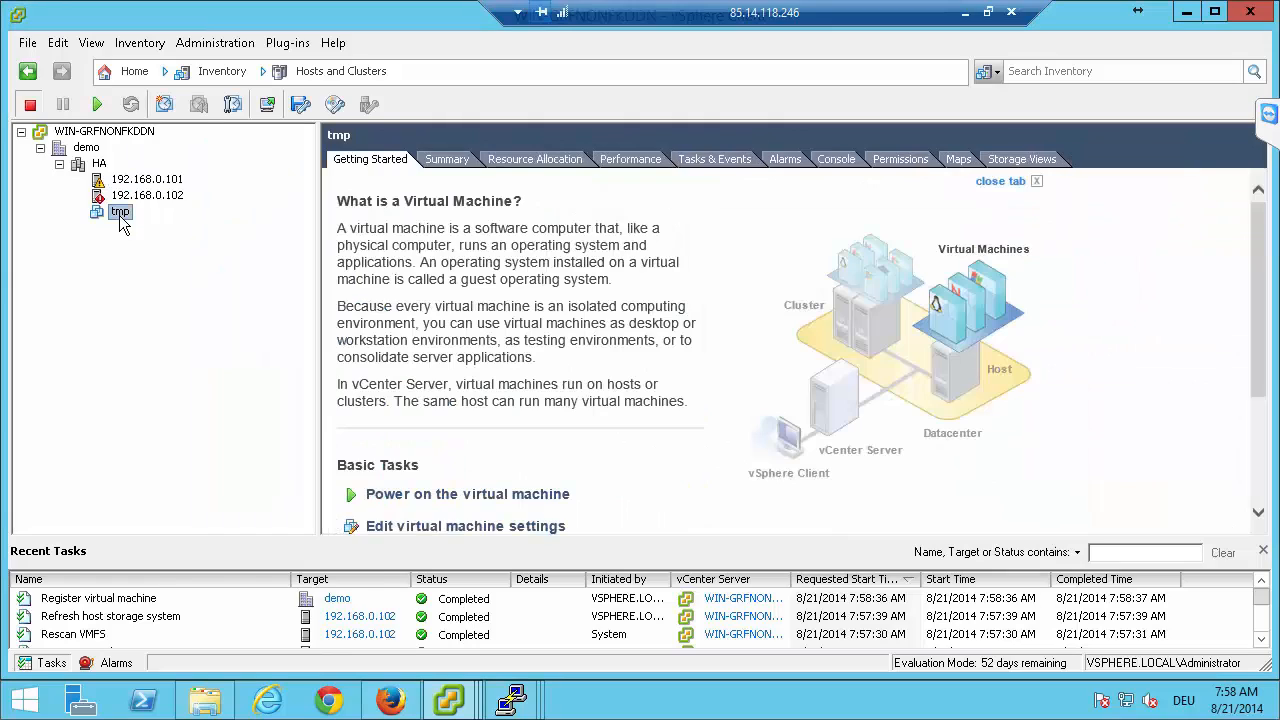
{"action": "right_click", "coordinate": [119, 215]}
{"action": "left_click", "coordinate": [172, 379]}
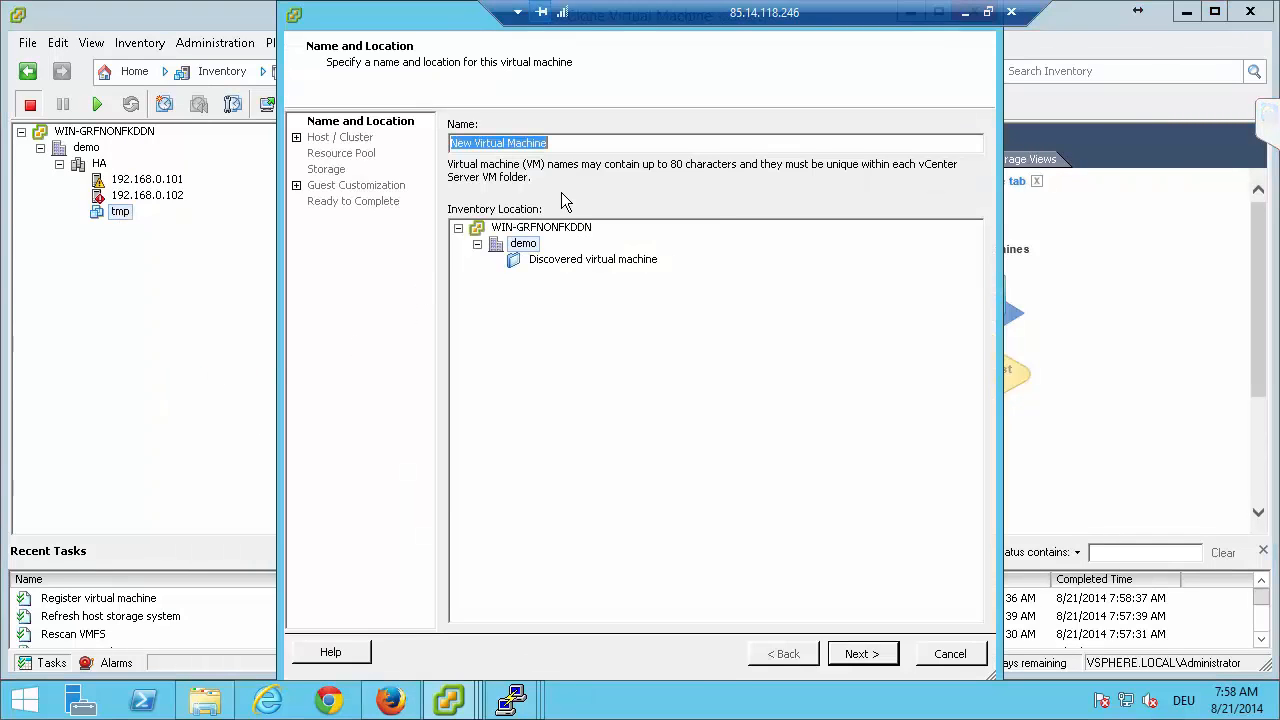
{"action": "type", "text": "de"}
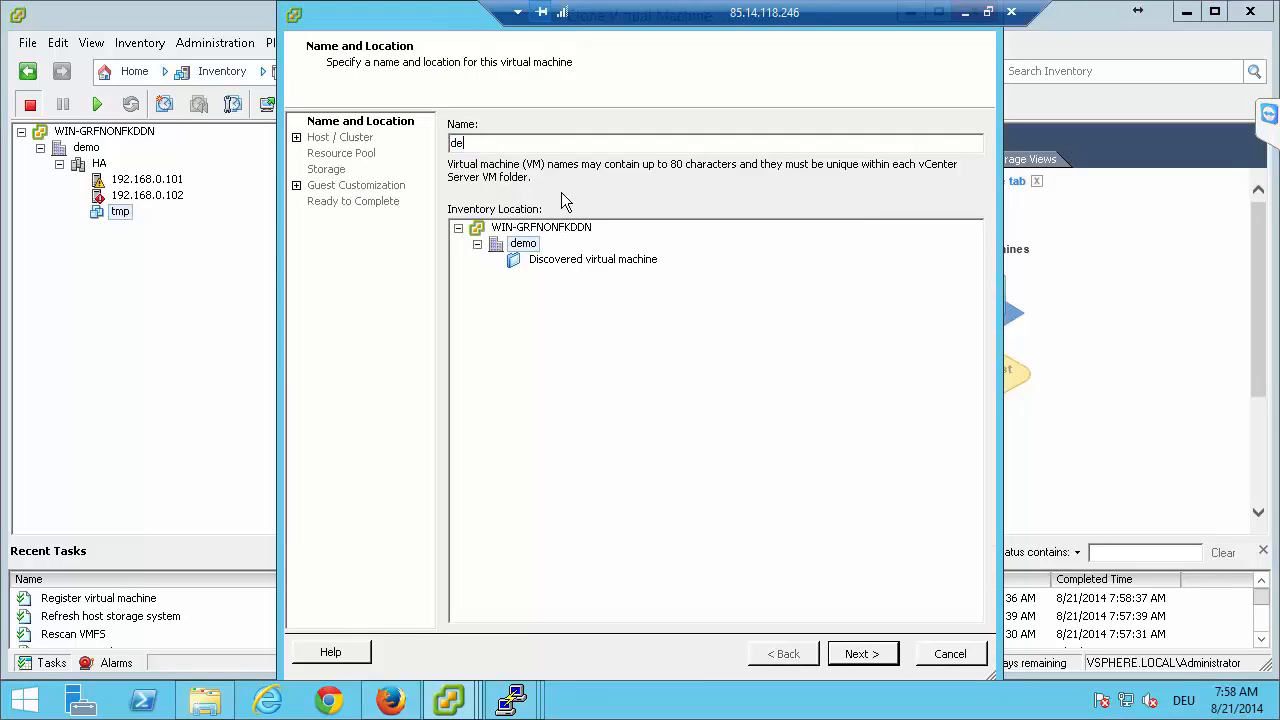
{"action": "type", "text": "mo-vm"}
{"action": "left_click", "coordinate": [858, 654]}
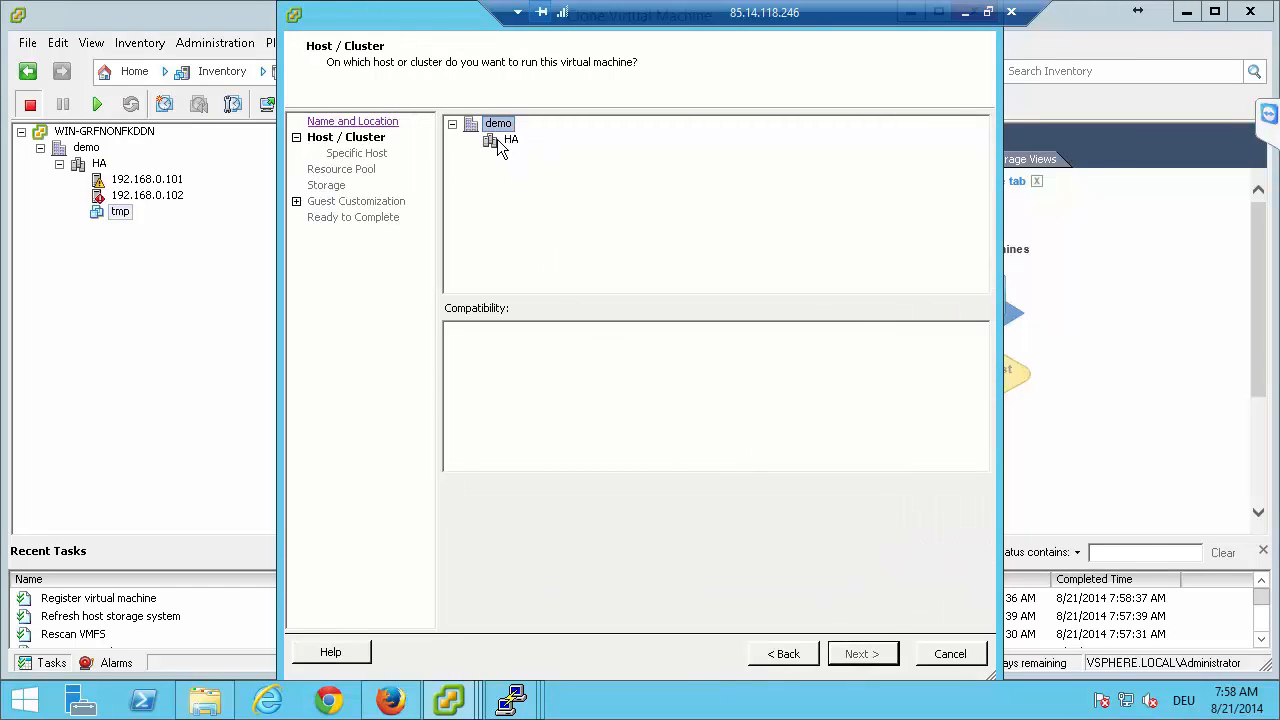
Choose the HA cluster and host 192.168.0.101 to run the cloned virtual machine.
{"action": "left_click", "coordinate": [500, 143]}
{"action": "left_click", "coordinate": [862, 654]}
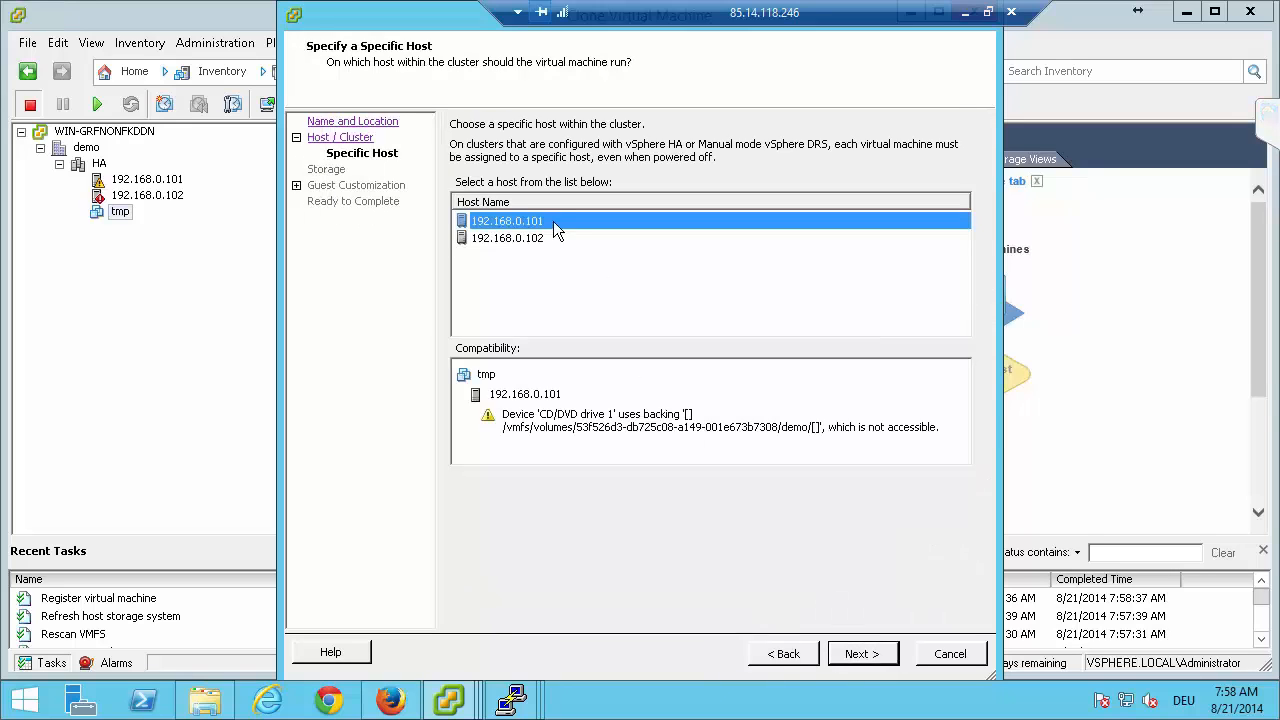
{"action": "left_click", "coordinate": [864, 656]}
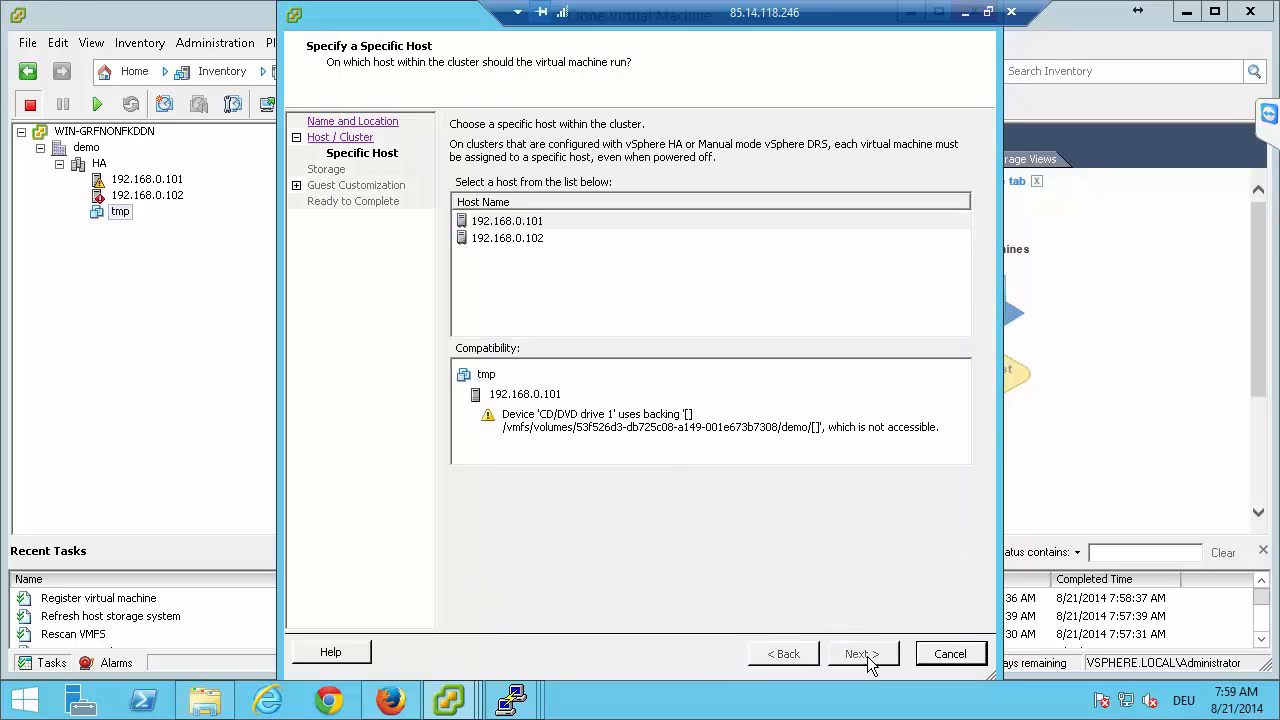
{"action": "left_click", "coordinate": [786, 655]}
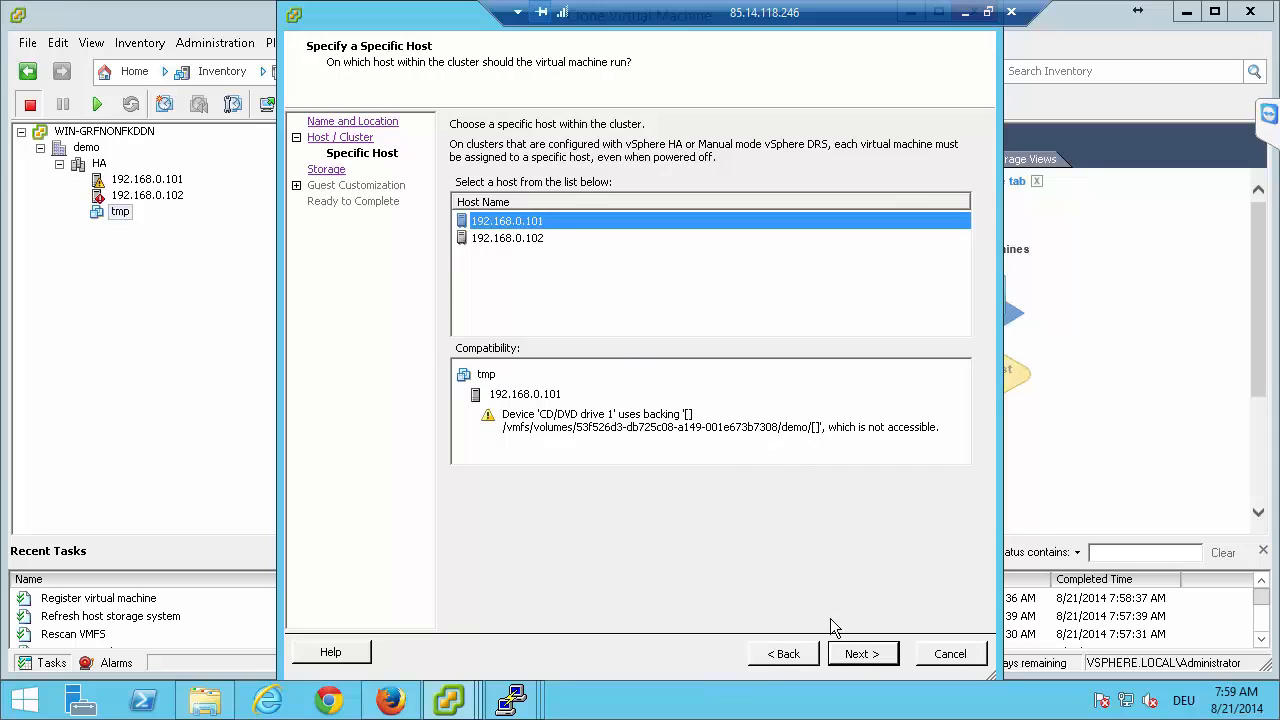
{"action": "left_click", "coordinate": [861, 664]}
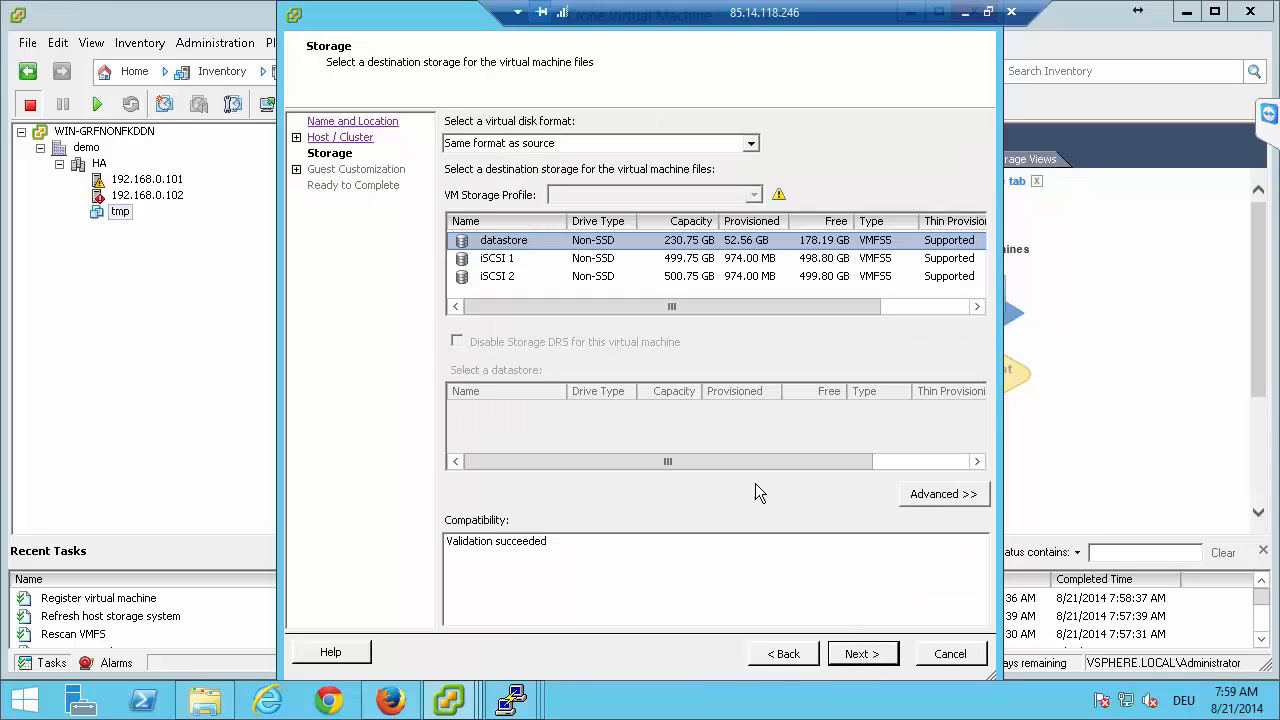
Store the clone on datastore iSCSI 1 in the source disk format, leave the guest uncustomized and complete the clone wizard.
{"action": "left_click", "coordinate": [510, 262]}
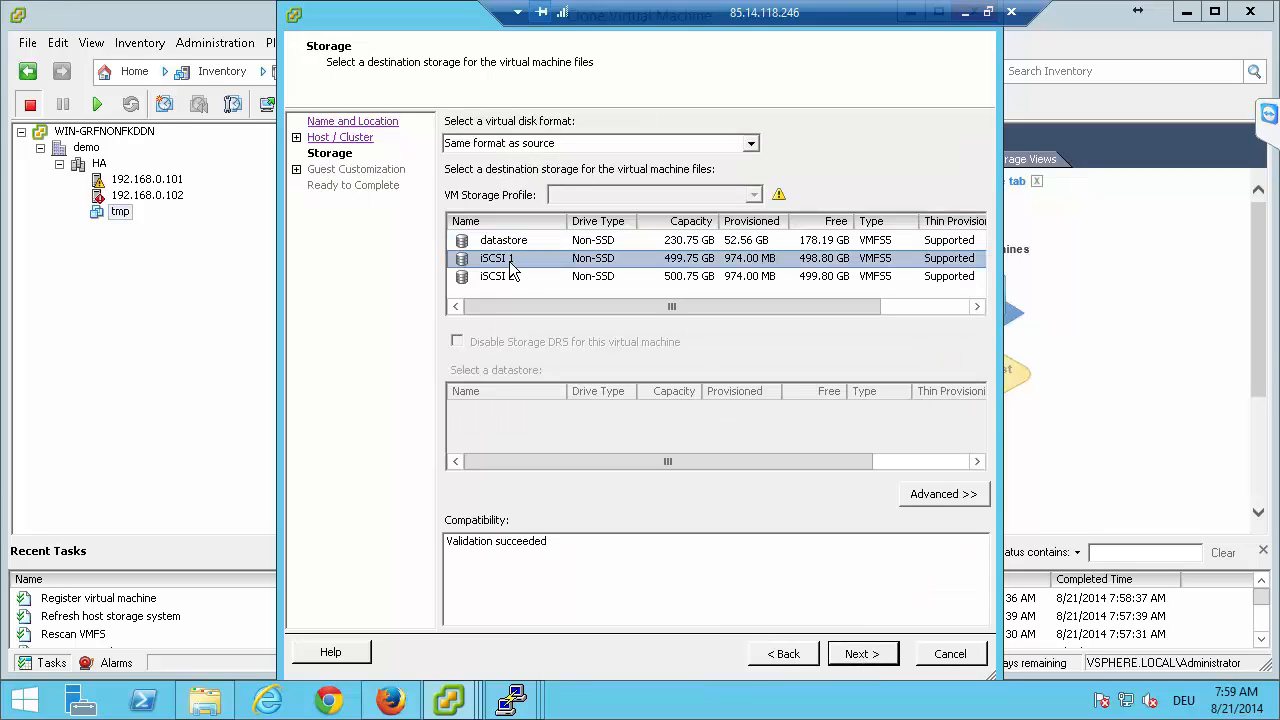
{"action": "left_click", "coordinate": [861, 653]}
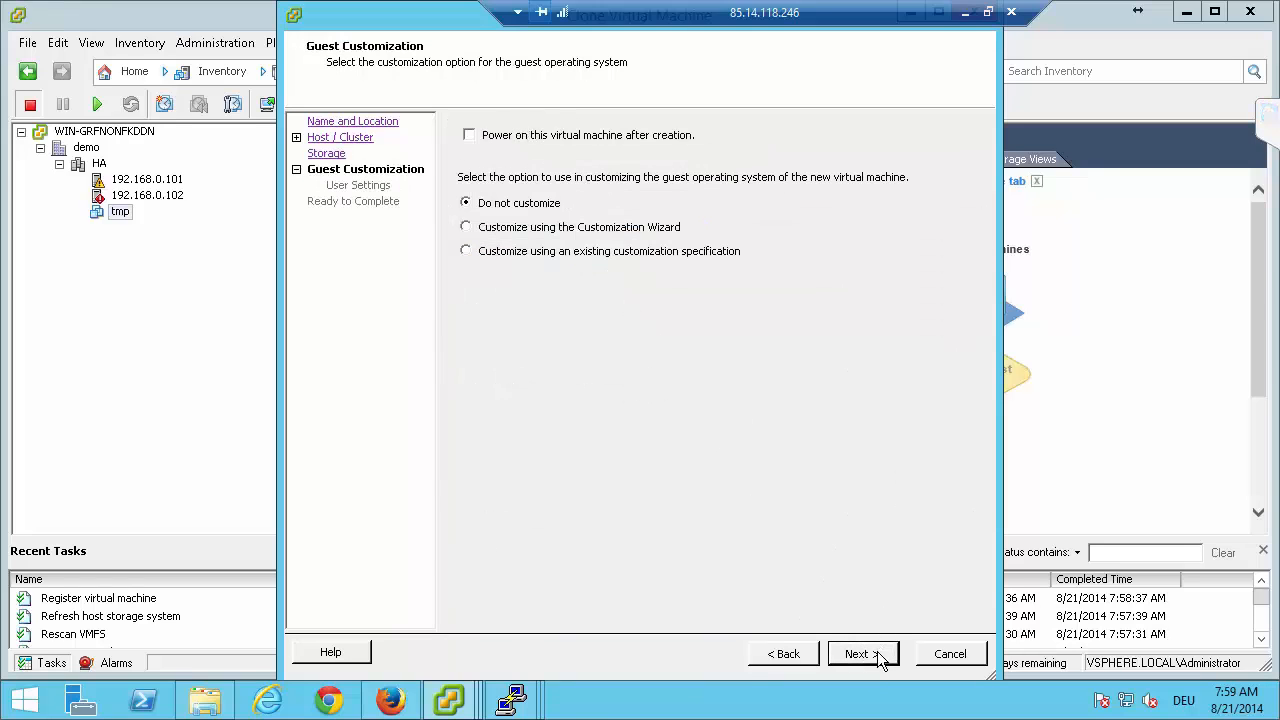
{"action": "left_click", "coordinate": [877, 652]}
{"action": "left_click", "coordinate": [866, 654]}
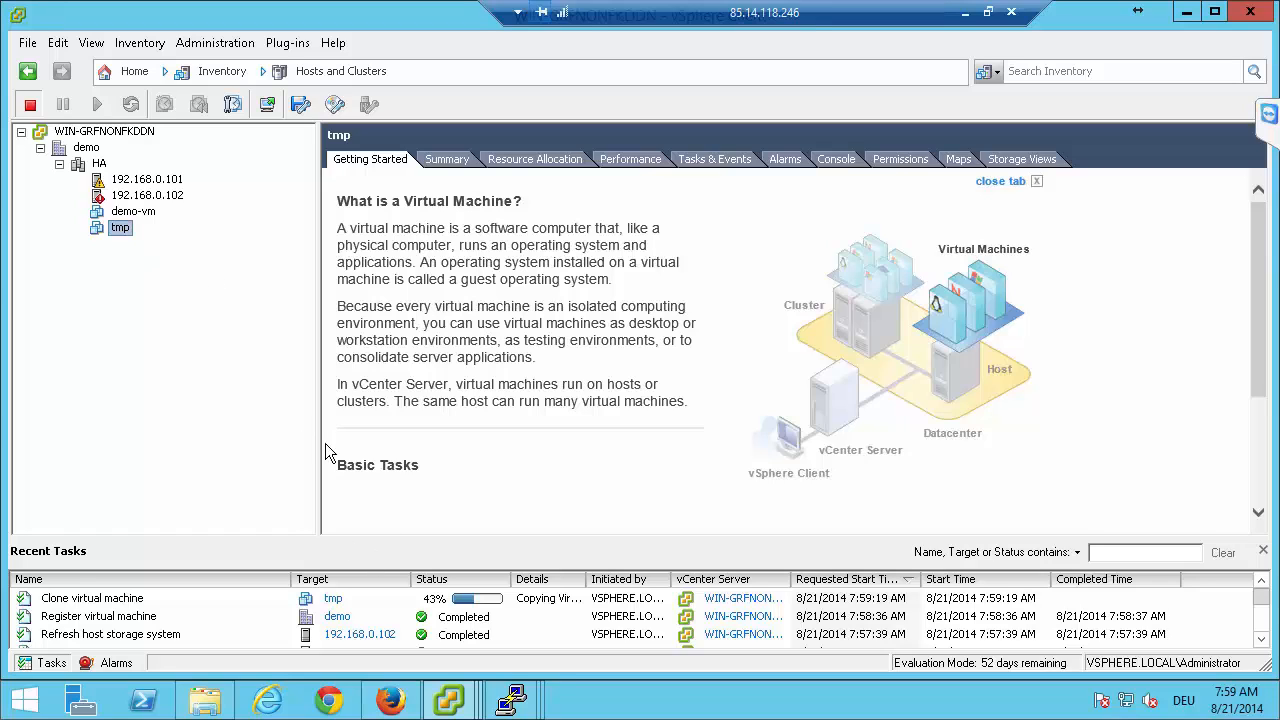
Switch to Firefox, open the failover settings on dss-a and examine the status of the node-a and node-b resource pools.
{"action": "left_click", "coordinate": [392, 702]}
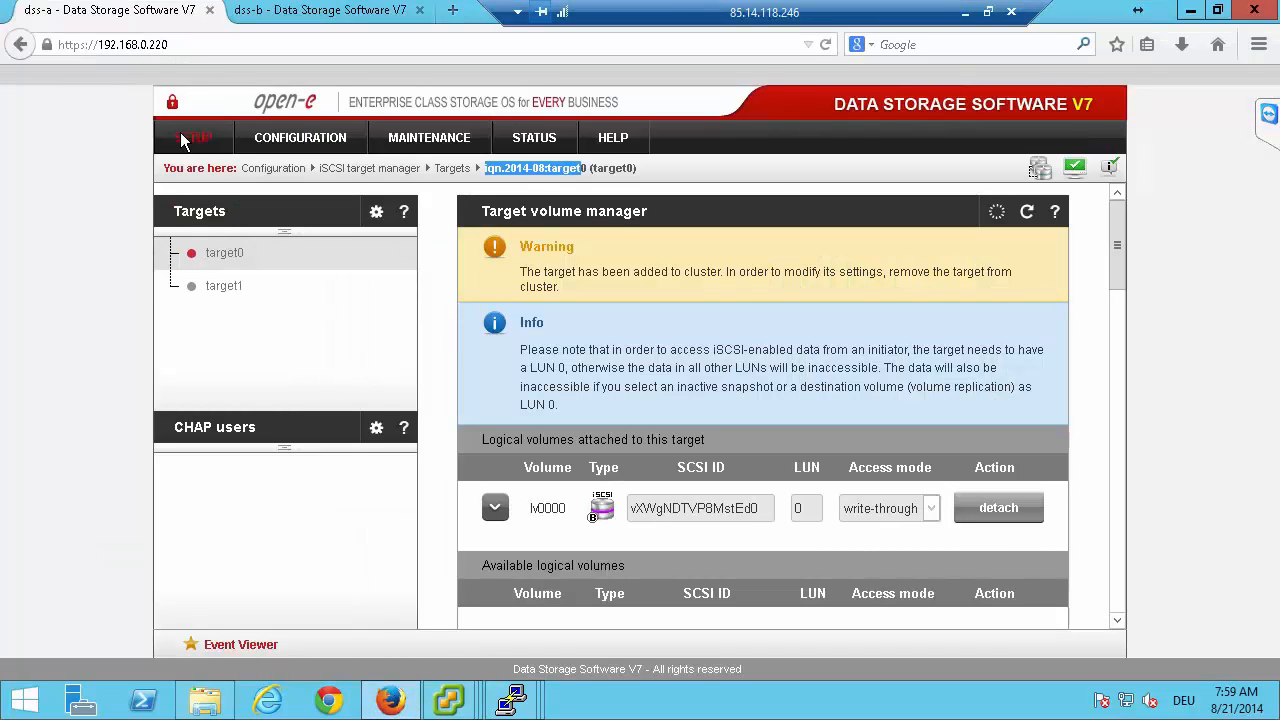
{"action": "mouse_move", "coordinate": [182, 140]}
{"action": "left_click", "coordinate": [190, 241]}
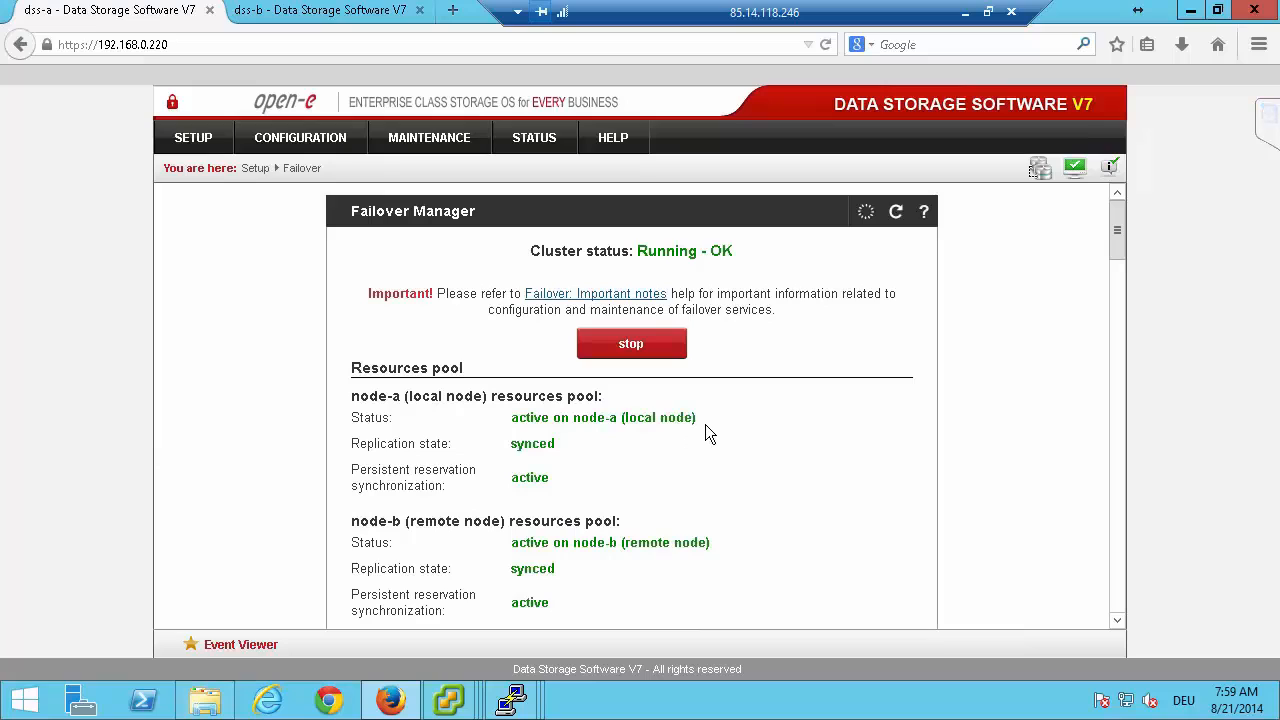
{"action": "left_click_drag", "start_coordinate": [705, 424], "coordinate": [501, 414]}
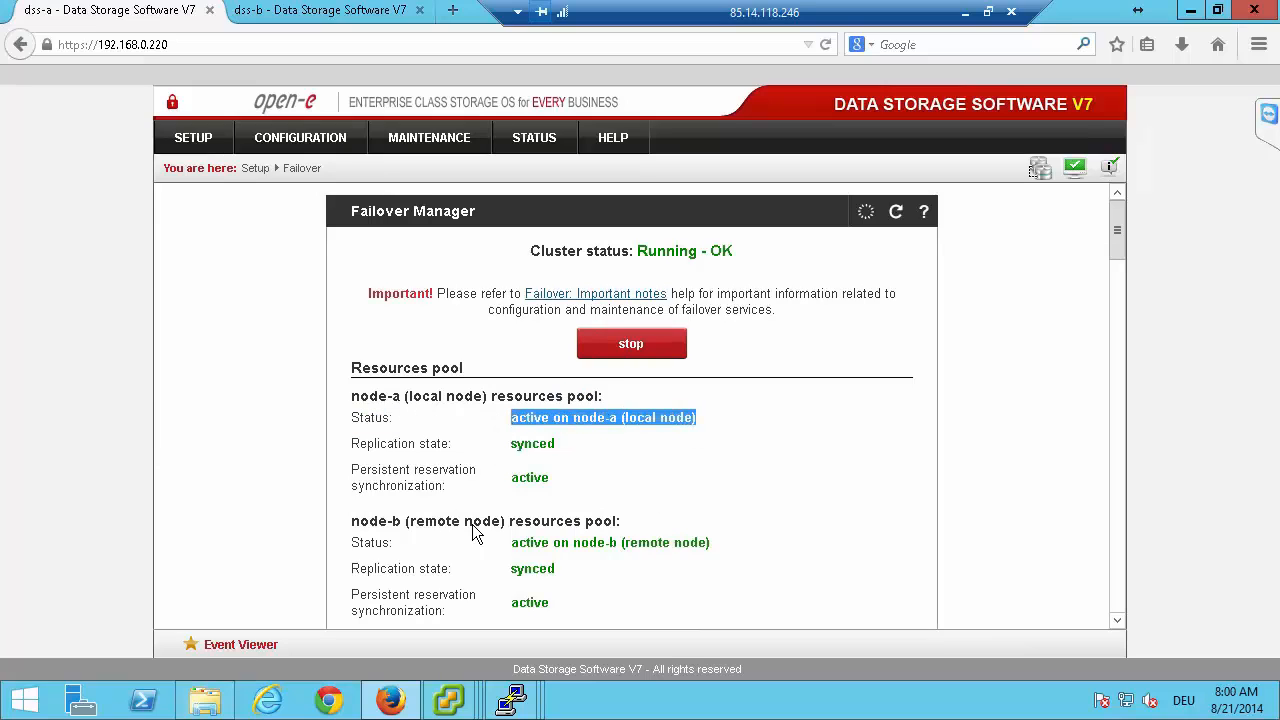
{"action": "left_click", "coordinate": [708, 545]}
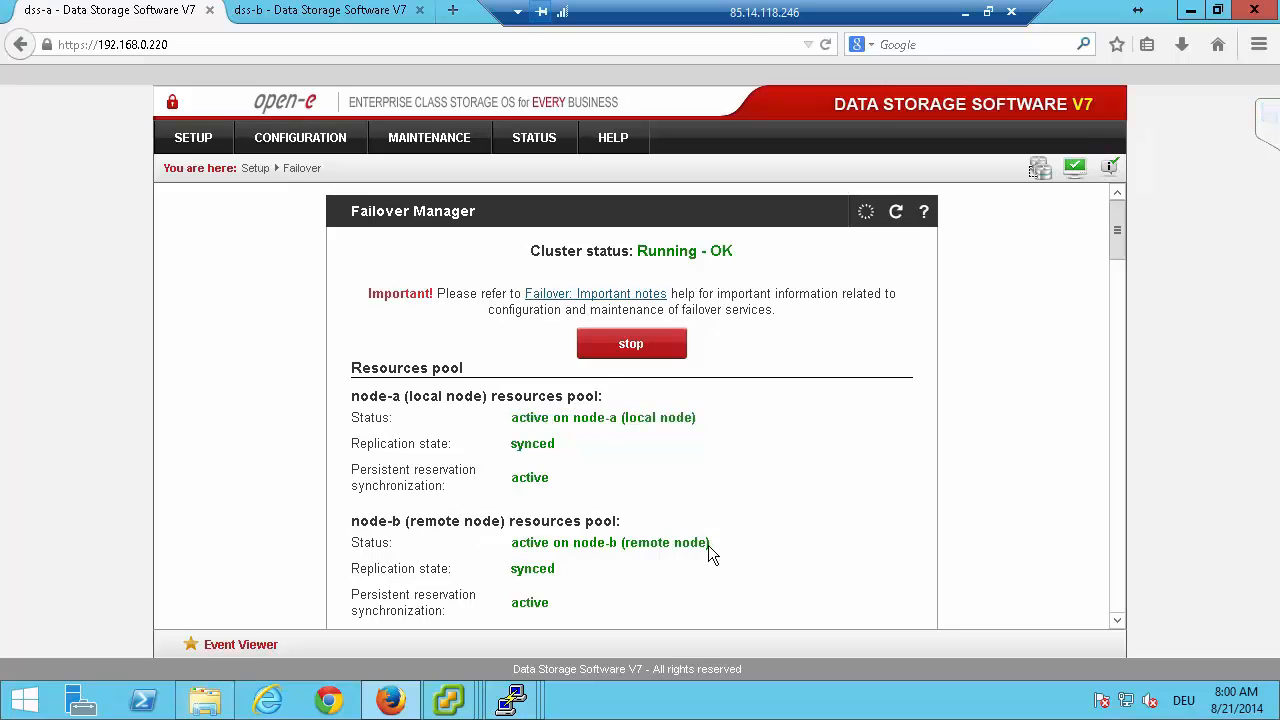
{"action": "left_click_drag", "start_coordinate": [620, 550], "coordinate": [505, 545]}
{"action": "left_click", "coordinate": [495, 430]}
{"action": "left_click_drag", "start_coordinate": [630, 549], "coordinate": [699, 545]}
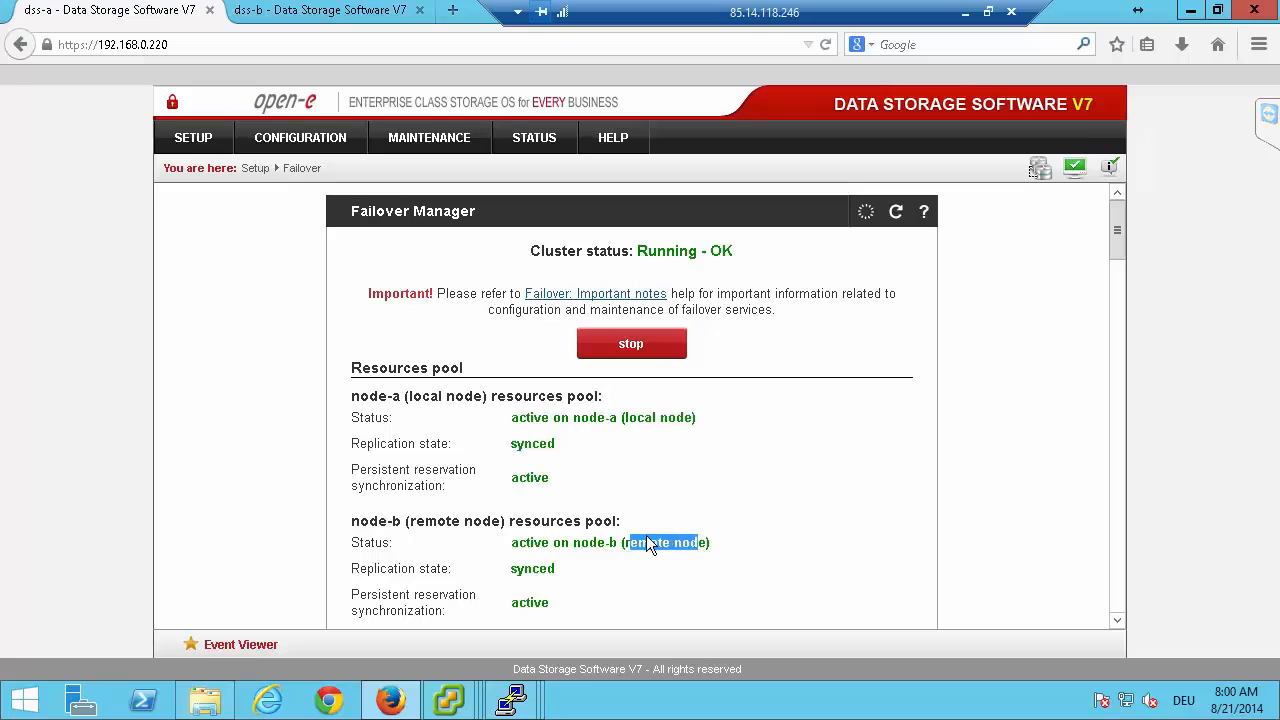
Open the failover settings on dss-b and examine which node each resource pool is active on.
{"action": "left_click", "coordinate": [330, 14]}
{"action": "mouse_move", "coordinate": [200, 137]}
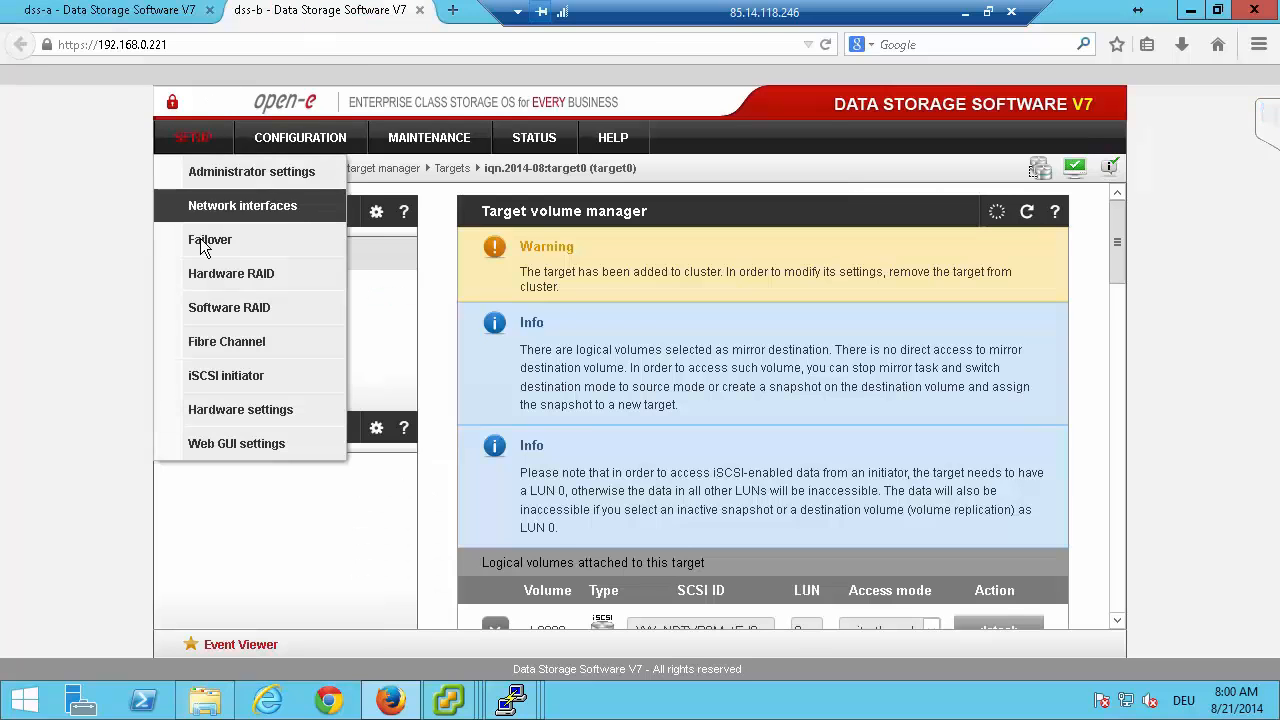
{"action": "left_click", "coordinate": [200, 240]}
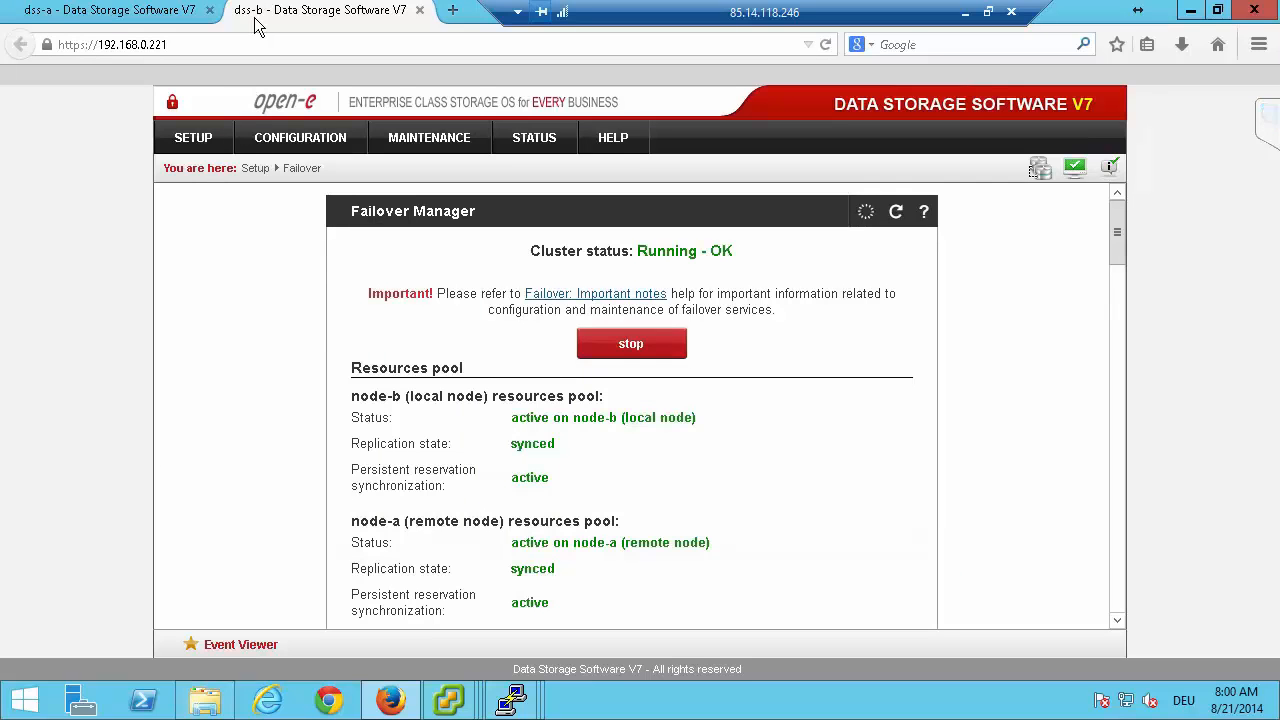
{"action": "left_click_drag", "start_coordinate": [353, 397], "coordinate": [437, 400]}
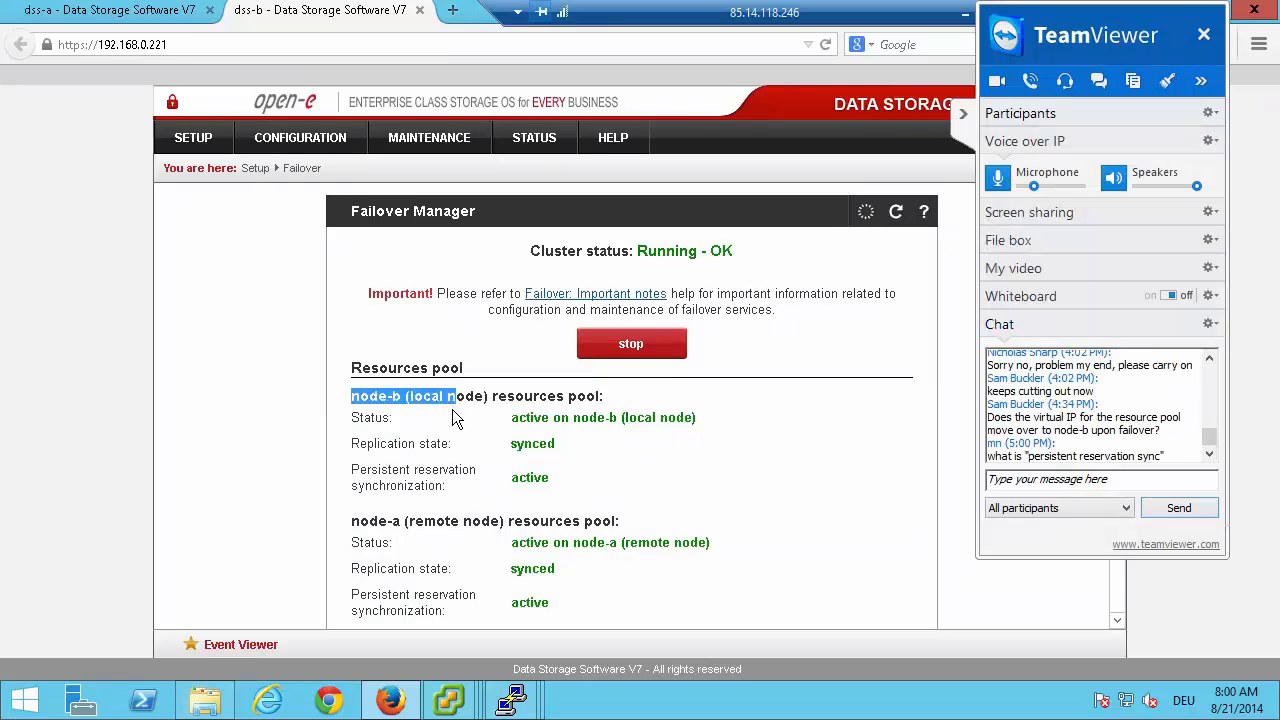
{"action": "left_click", "coordinate": [528, 428]}
{"action": "left_click_drag", "start_coordinate": [627, 417], "coordinate": [692, 427]}
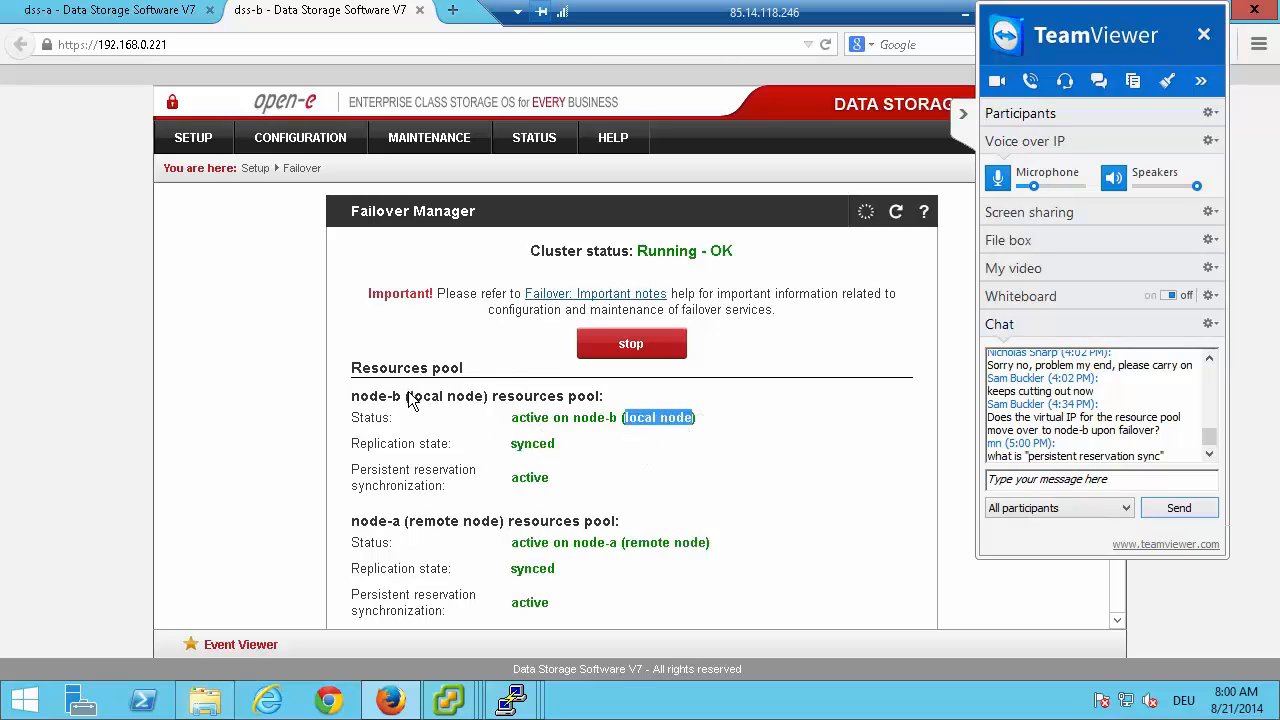
{"action": "left_click_drag", "start_coordinate": [369, 522], "coordinate": [401, 523]}
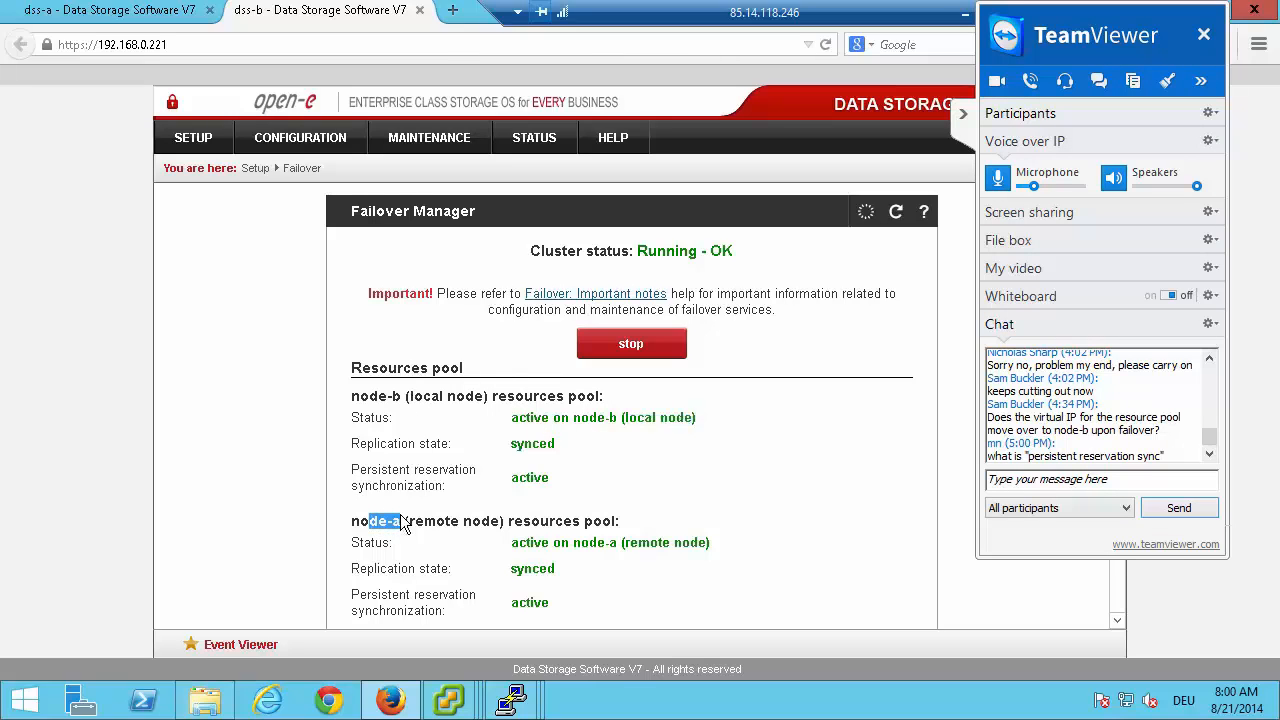
{"action": "left_click_drag", "start_coordinate": [629, 547], "coordinate": [670, 547]}
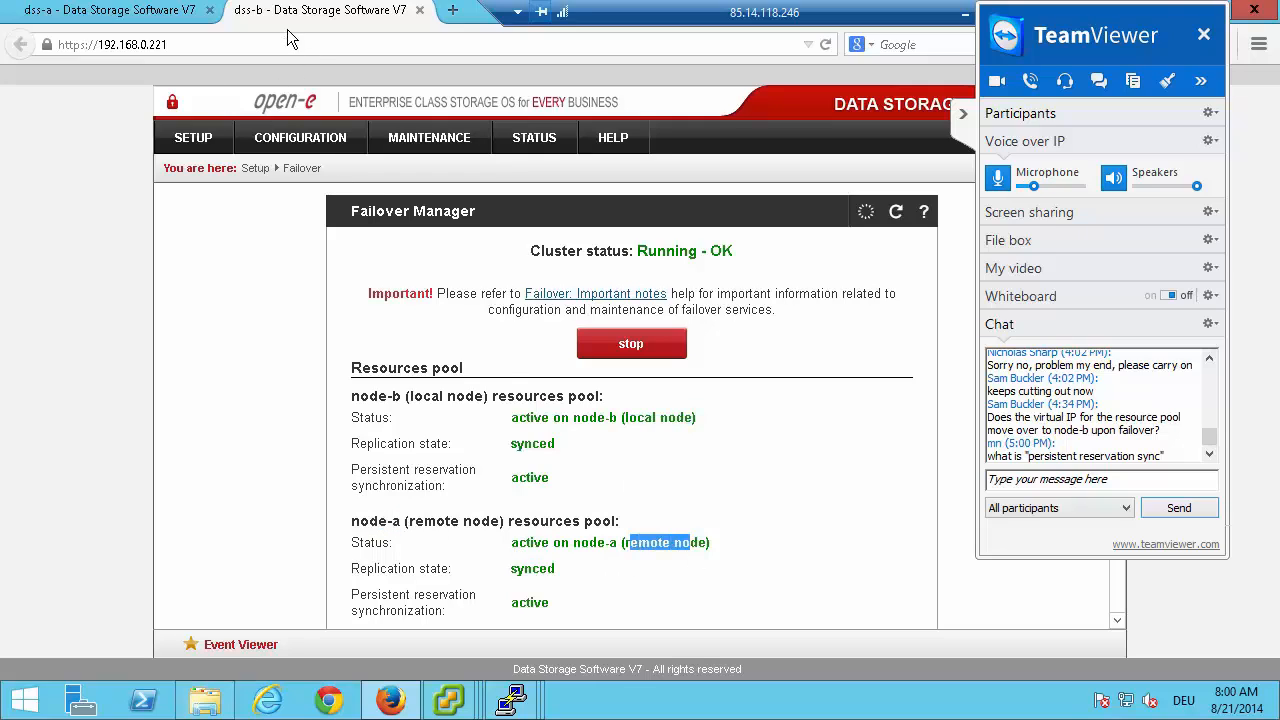
Return to dss-a and view the node-a resources in the Resources pool manager.
{"action": "left_click", "coordinate": [115, 12]}
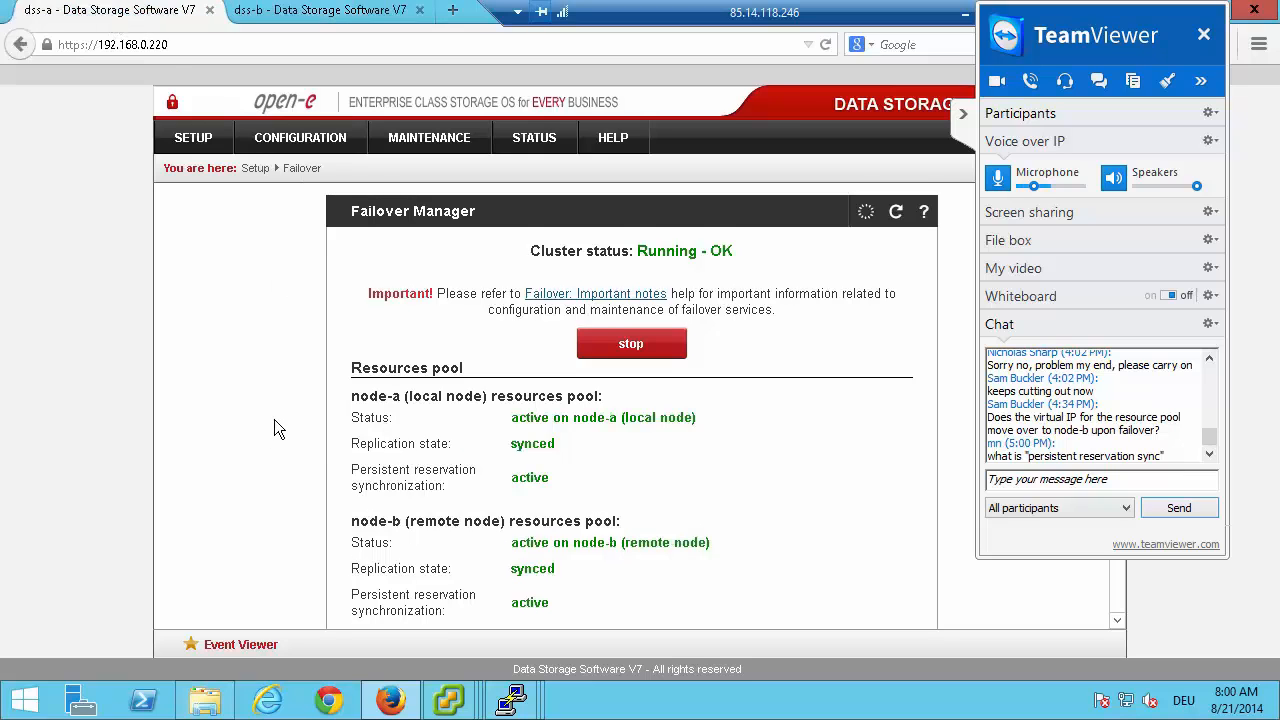
{"action": "scroll", "coordinate": [274, 419], "scroll_direction": "down", "scroll_amount": 10}
{"action": "scroll", "coordinate": [264, 422], "scroll_direction": "down", "scroll_amount": 12}
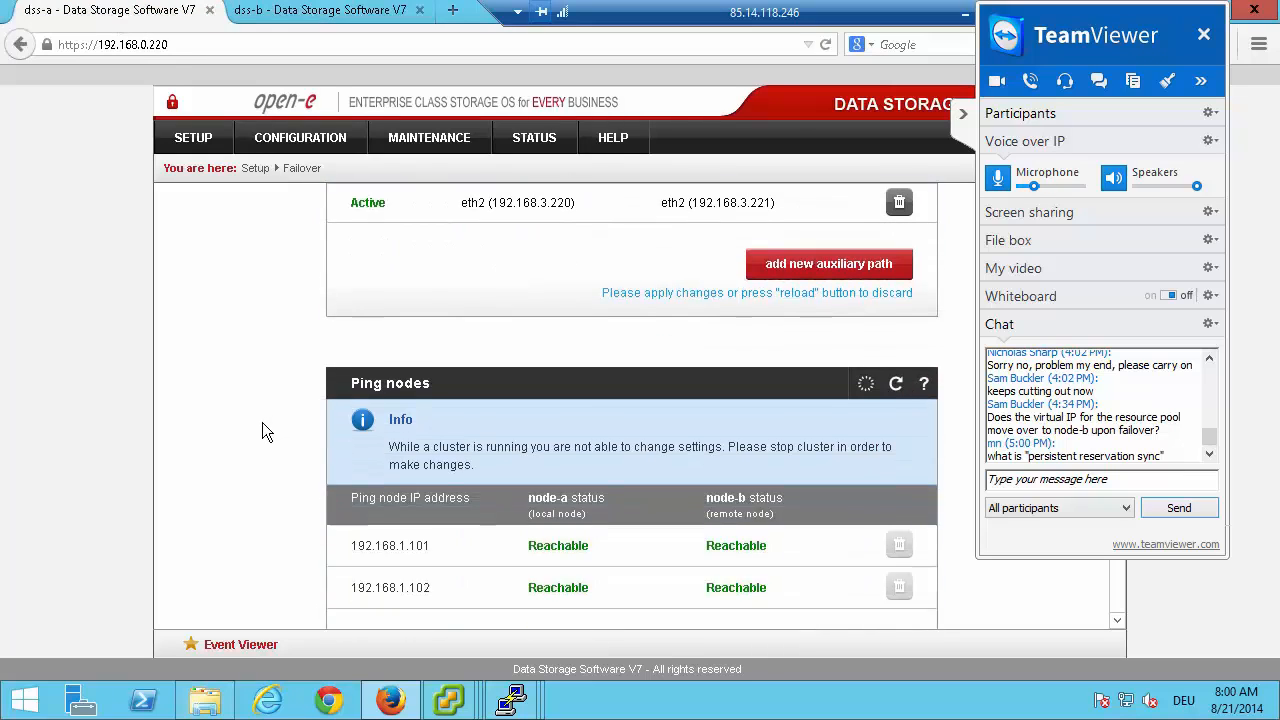
{"action": "scroll", "coordinate": [262, 424], "scroll_direction": "down", "scroll_amount": 9}
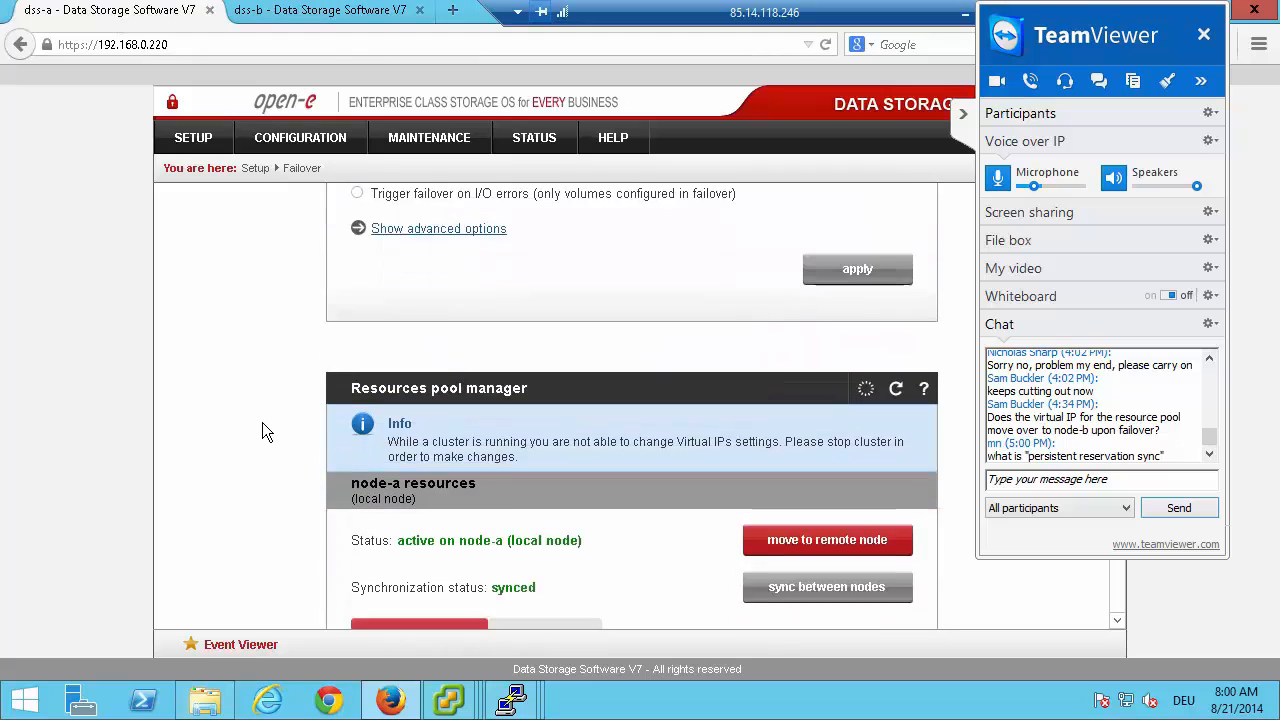
Move the node-a resources to the remote node in the Resources pool manager and confirm the move.
{"action": "scroll", "coordinate": [269, 422], "scroll_direction": "down", "scroll_amount": 2}
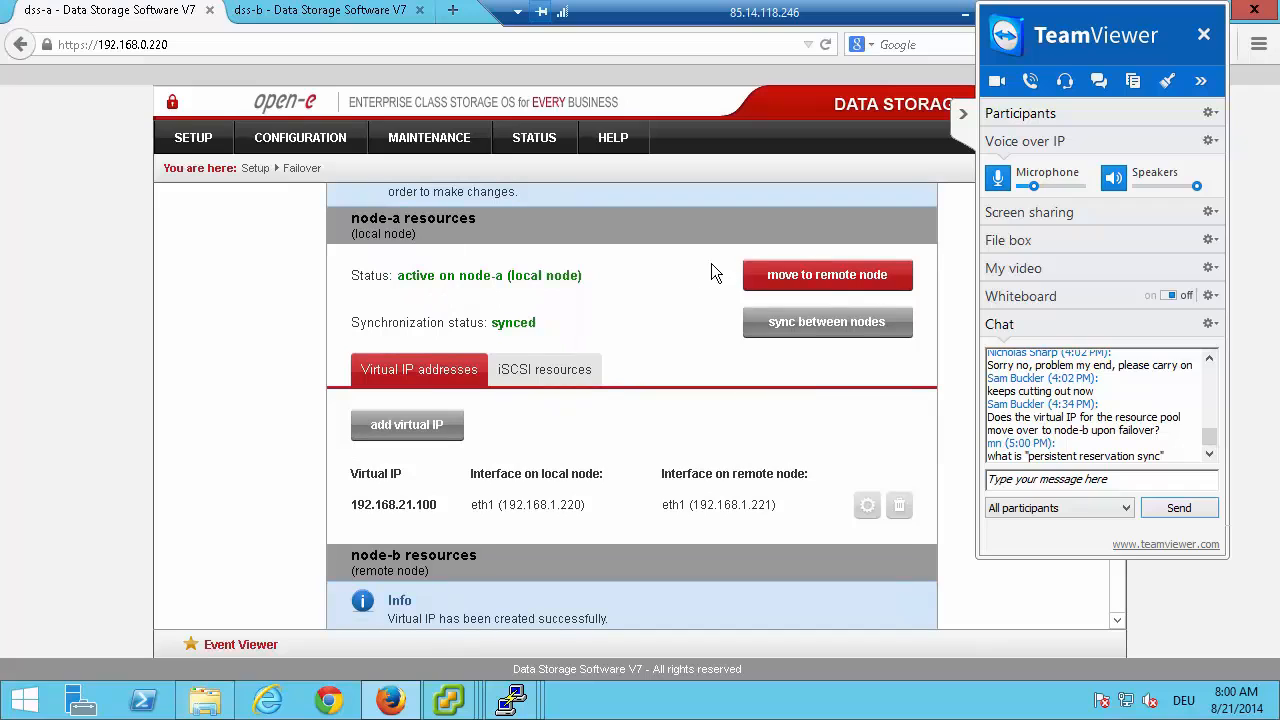
{"action": "left_click", "coordinate": [774, 278]}
{"action": "left_click", "coordinate": [700, 338]}
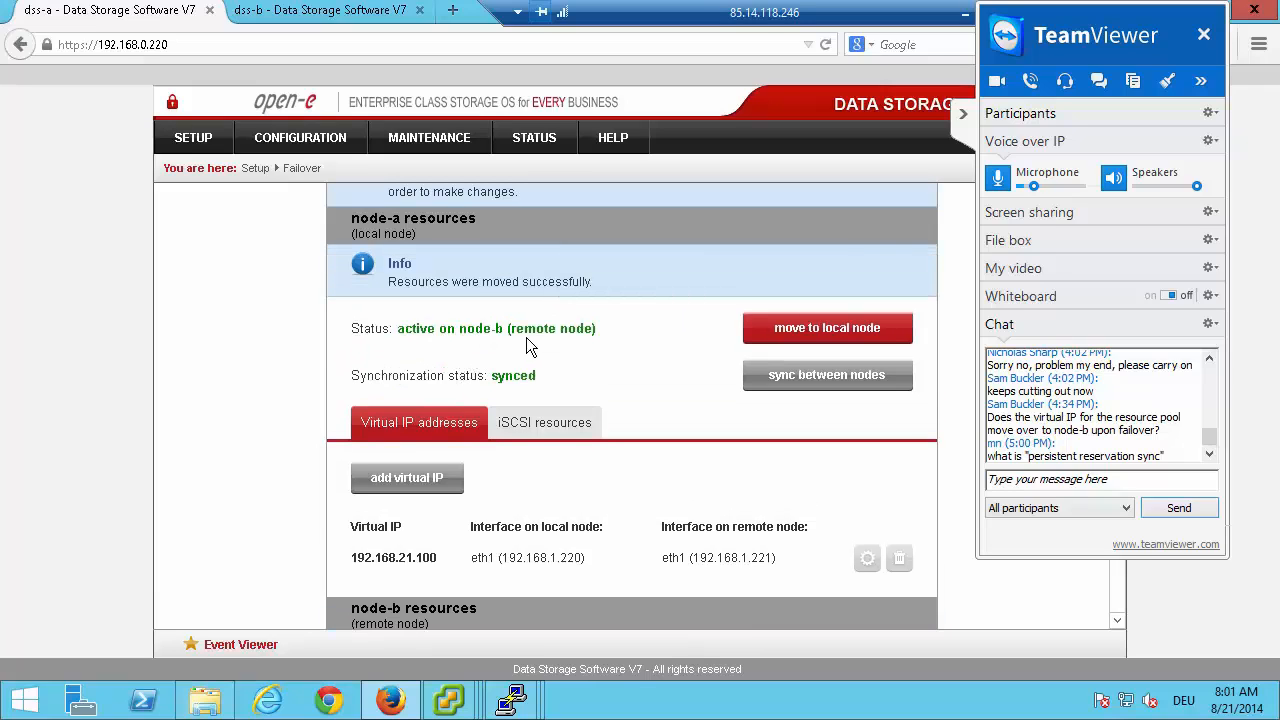
Check the node-a and node-b pool statuses in the Failover Manager and the Resources pool manager.
{"action": "scroll", "coordinate": [590, 333], "scroll_direction": "up", "scroll_amount": 10}
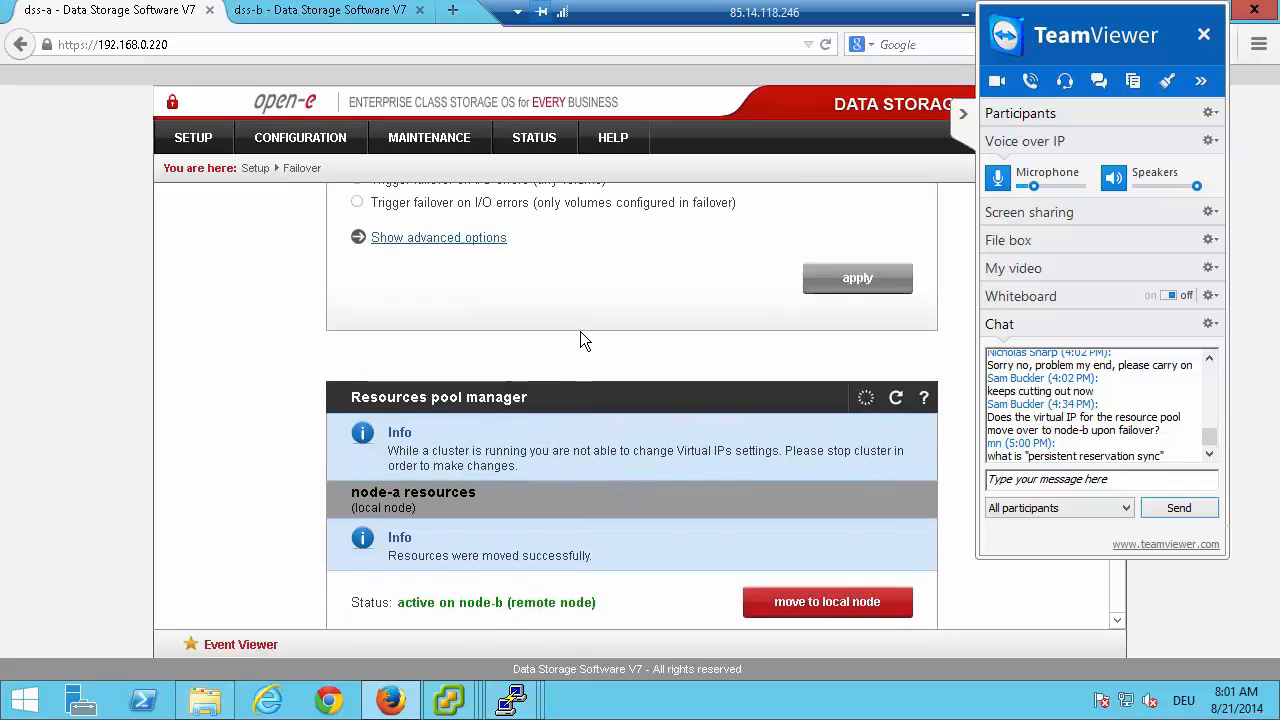
{"action": "scroll", "coordinate": [521, 314], "scroll_direction": "up", "scroll_amount": 10}
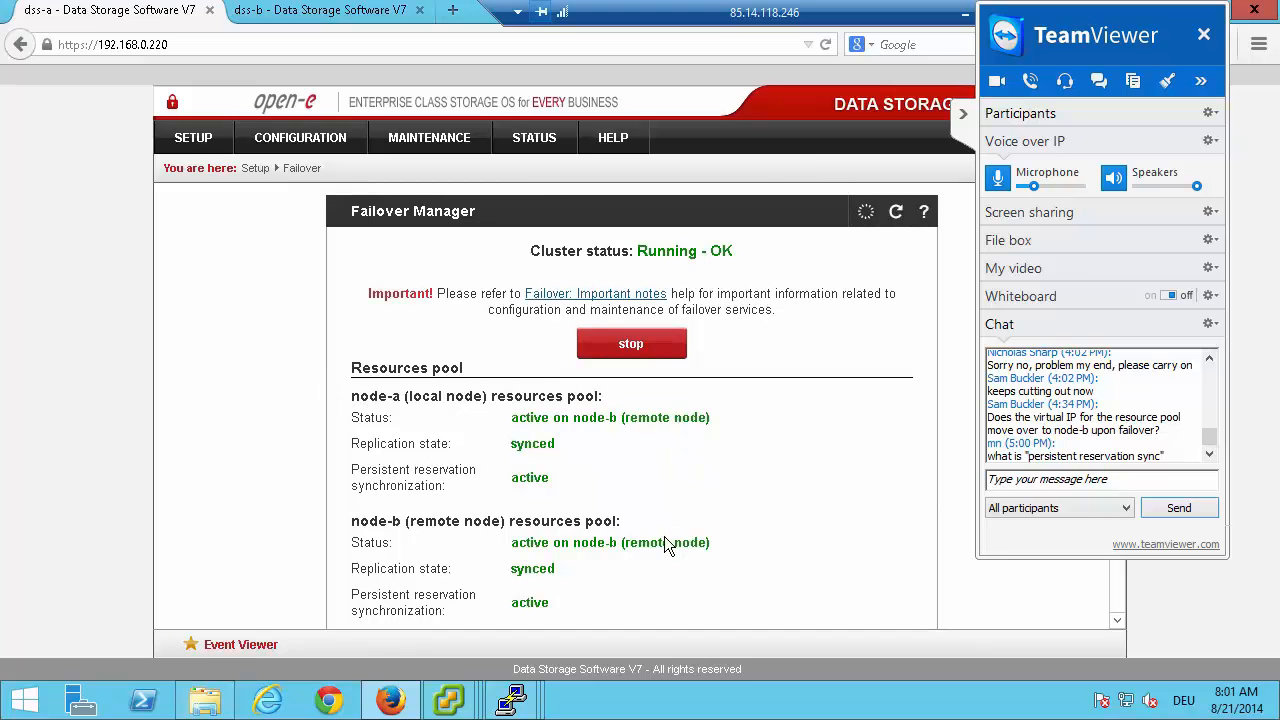
{"action": "scroll", "coordinate": [660, 537], "scroll_direction": "down", "scroll_amount": 10}
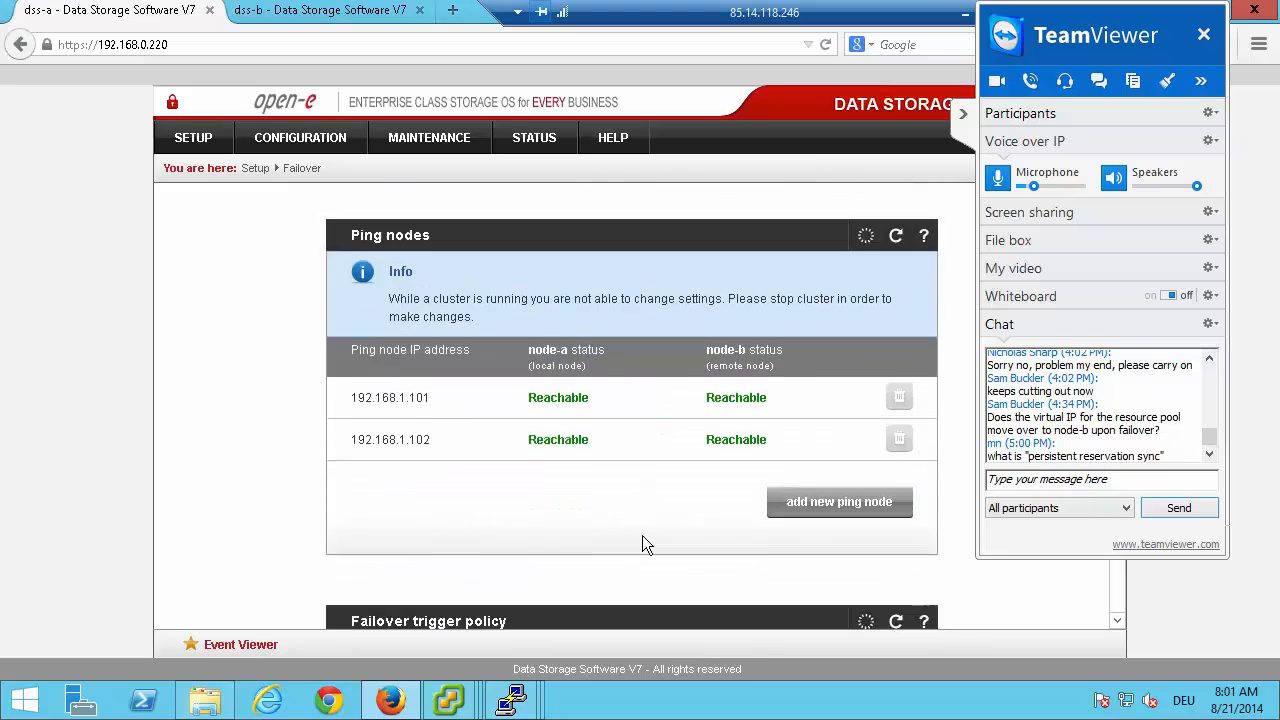
{"action": "scroll", "coordinate": [642, 535], "scroll_direction": "down", "scroll_amount": 8}
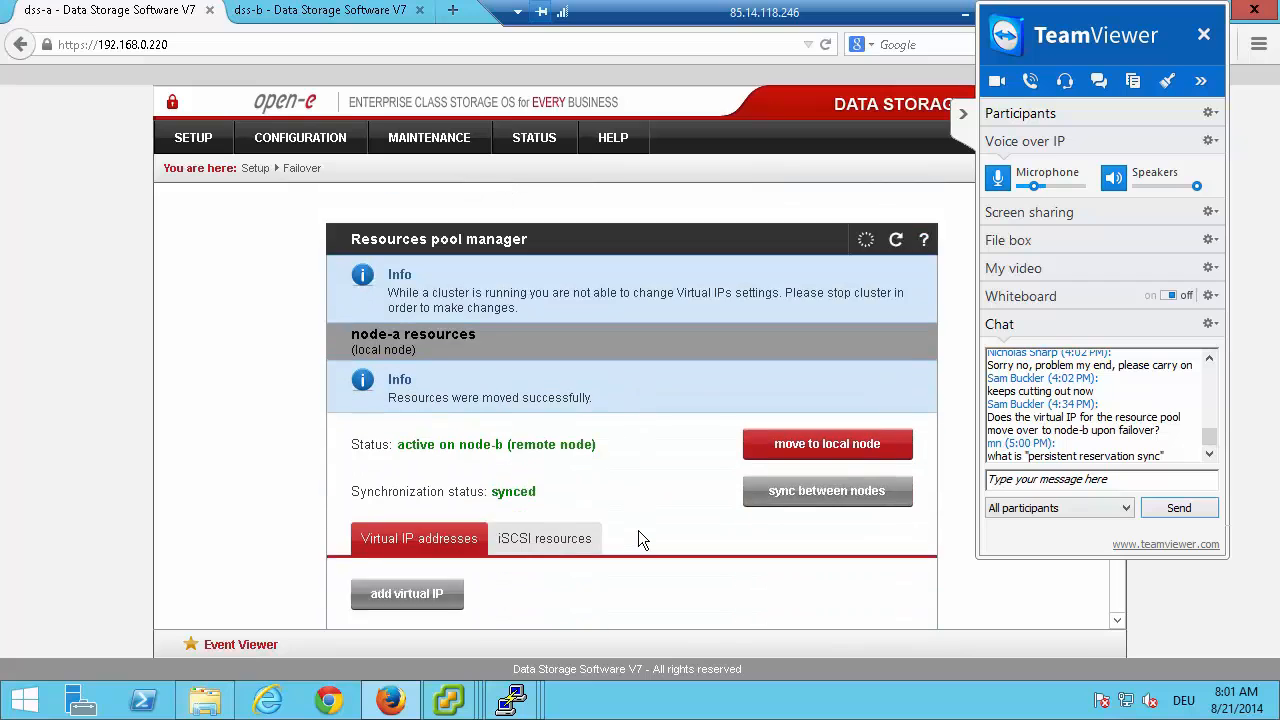
{"action": "scroll", "coordinate": [642, 540], "scroll_direction": "down", "scroll_amount": 7}
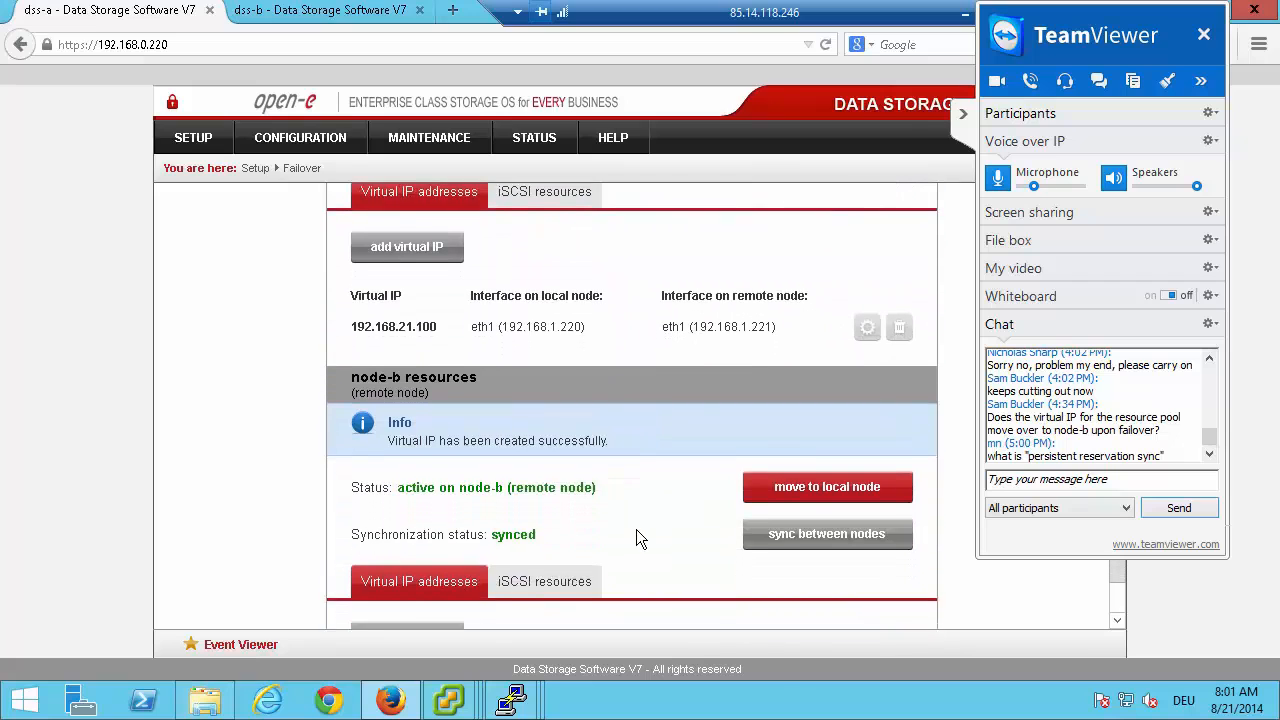
Move the node-a resources back to the local node and confirm the move.
{"action": "scroll", "coordinate": [636, 539], "scroll_direction": "up", "scroll_amount": 3}
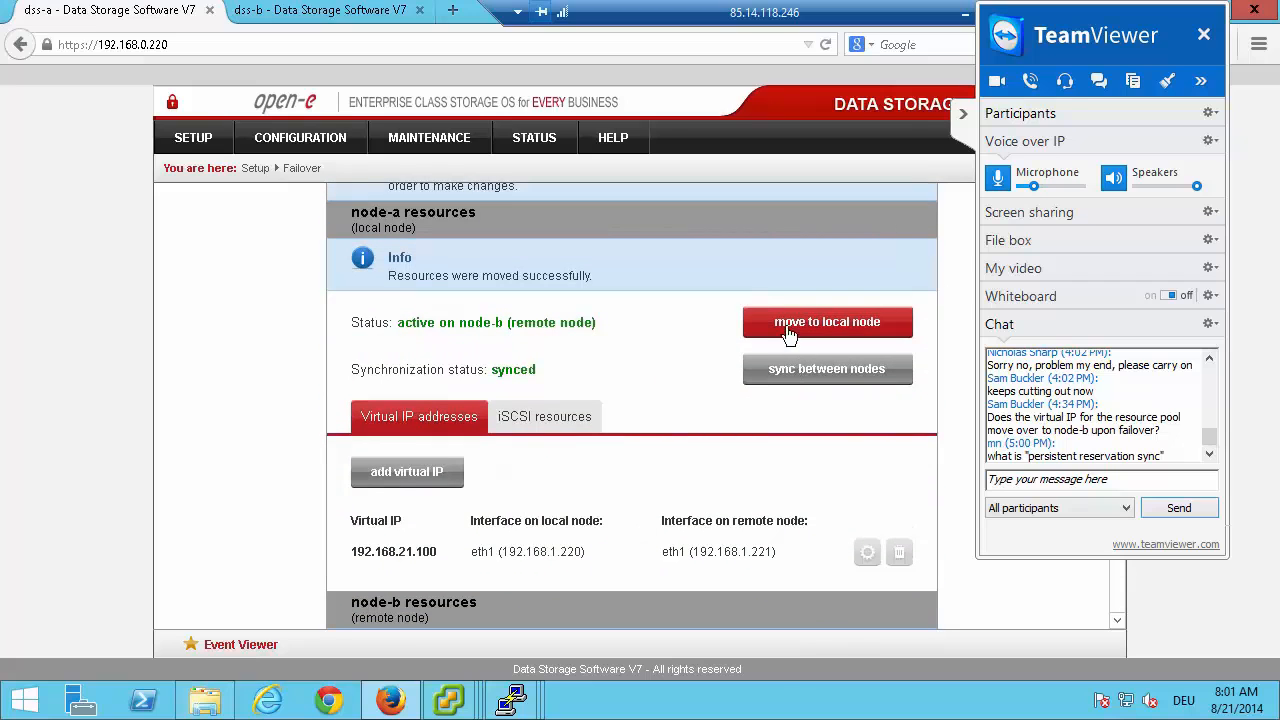
{"action": "left_click", "coordinate": [790, 328]}
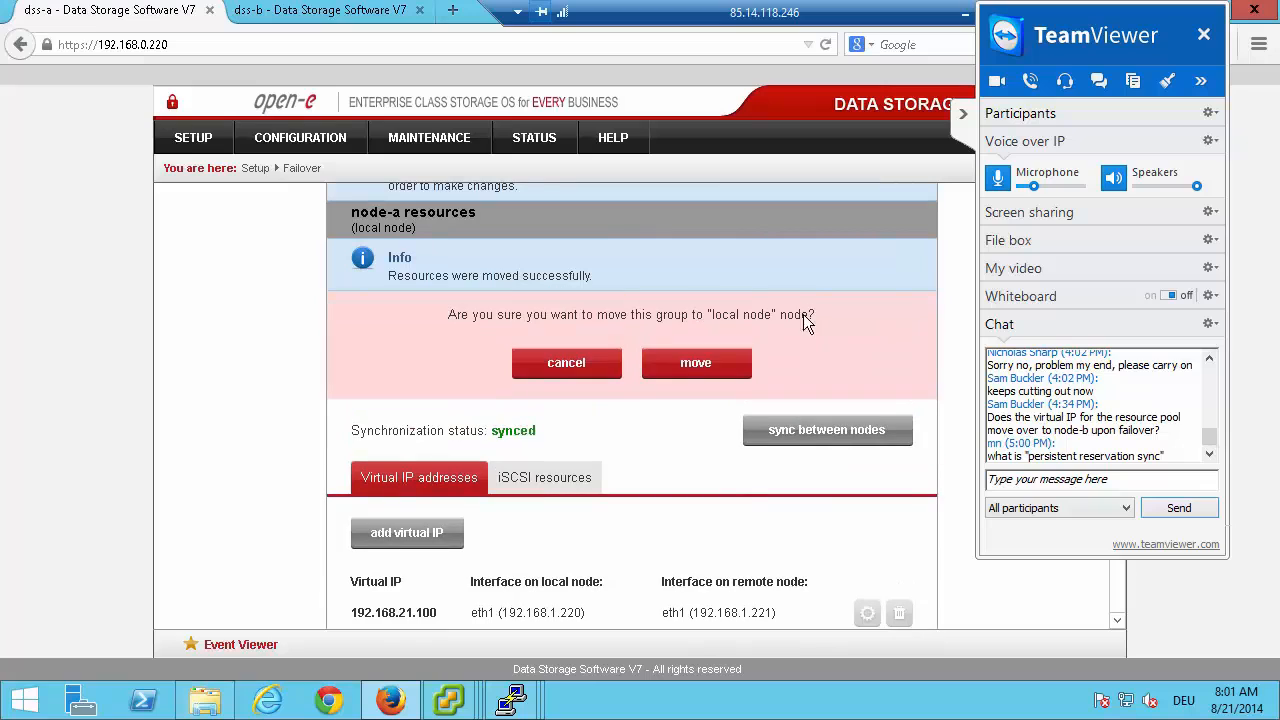
{"action": "left_click", "coordinate": [690, 364]}
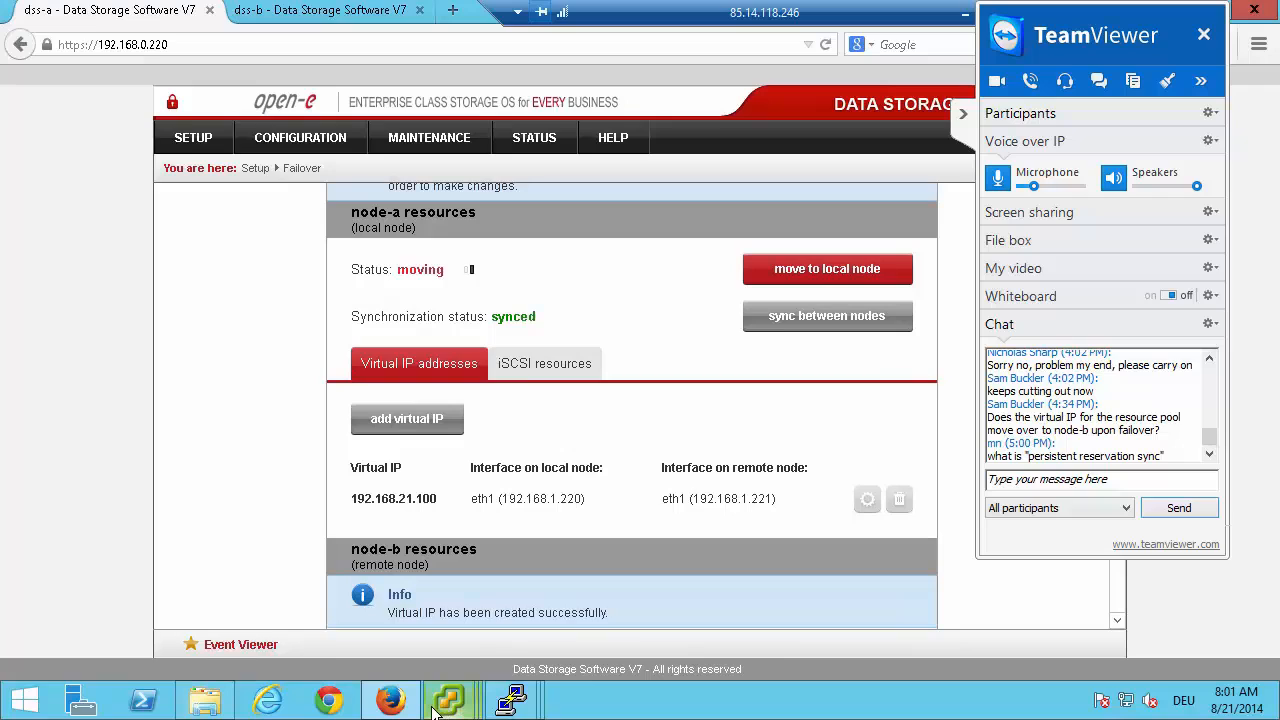
{"action": "mouse_move", "coordinate": [436, 708]}
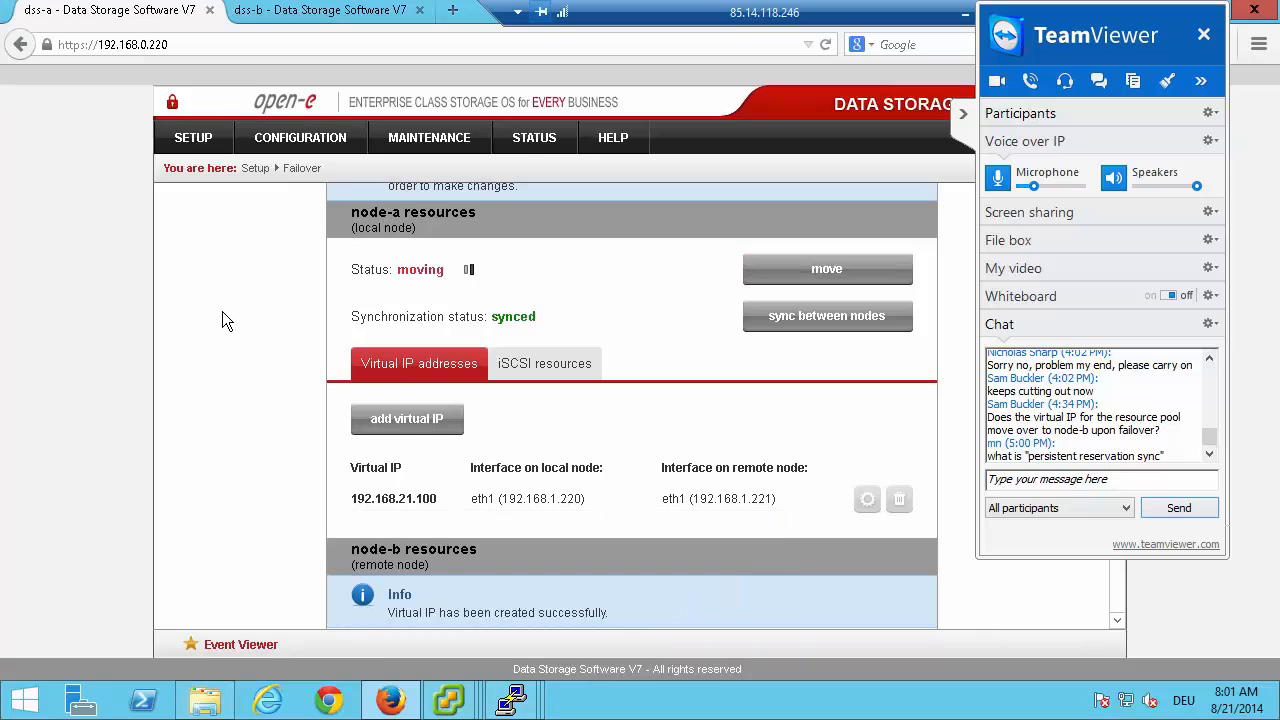
Review the resources pool status in the Failover Manager to see where both pools are active.
{"action": "scroll", "coordinate": [222, 311], "scroll_direction": "up", "scroll_amount": 15}
{"action": "scroll", "coordinate": [209, 308], "scroll_direction": "up", "scroll_amount": 10}
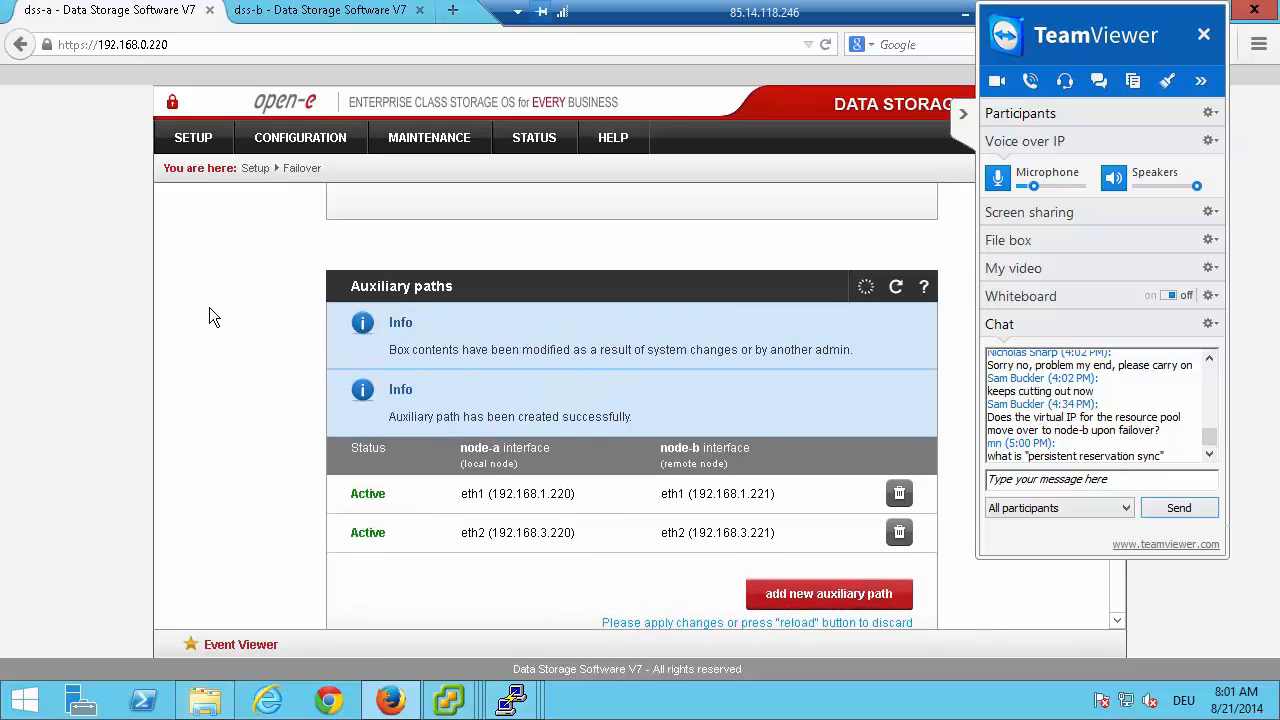
{"action": "scroll", "coordinate": [209, 310], "scroll_direction": "down", "scroll_amount": 1}
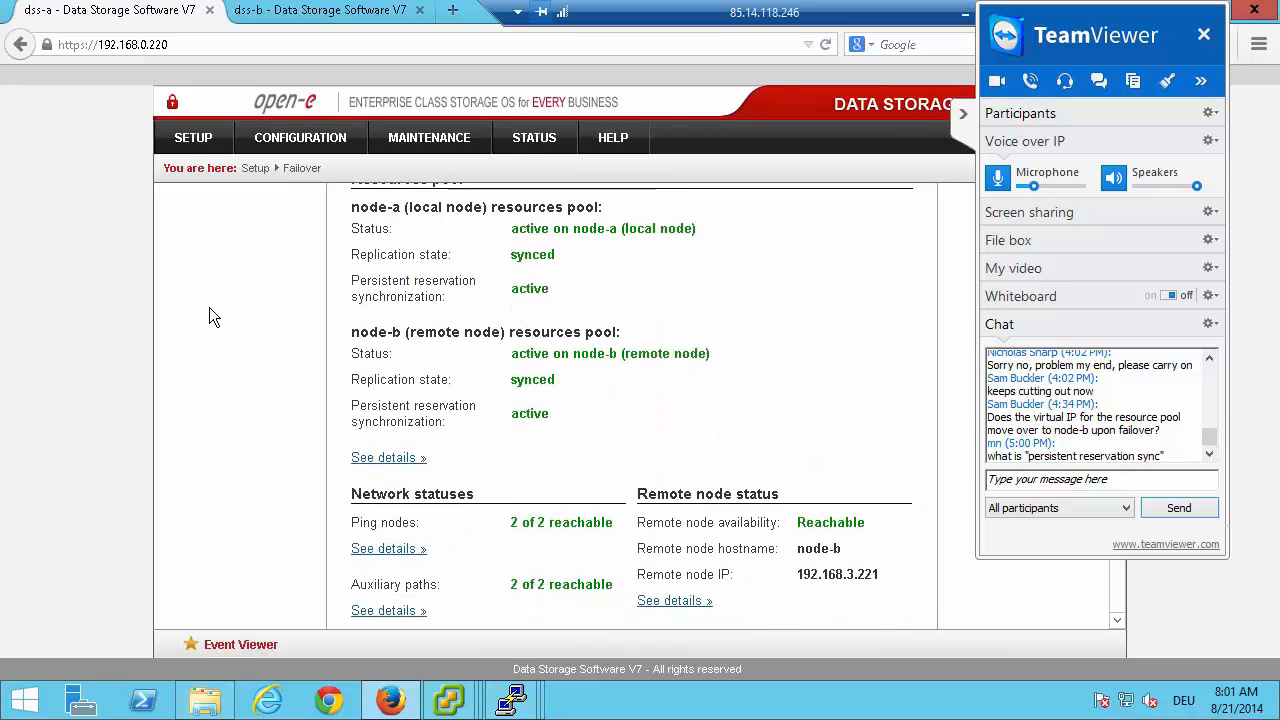
{"action": "scroll", "coordinate": [217, 311], "scroll_direction": "up", "scroll_amount": 1}
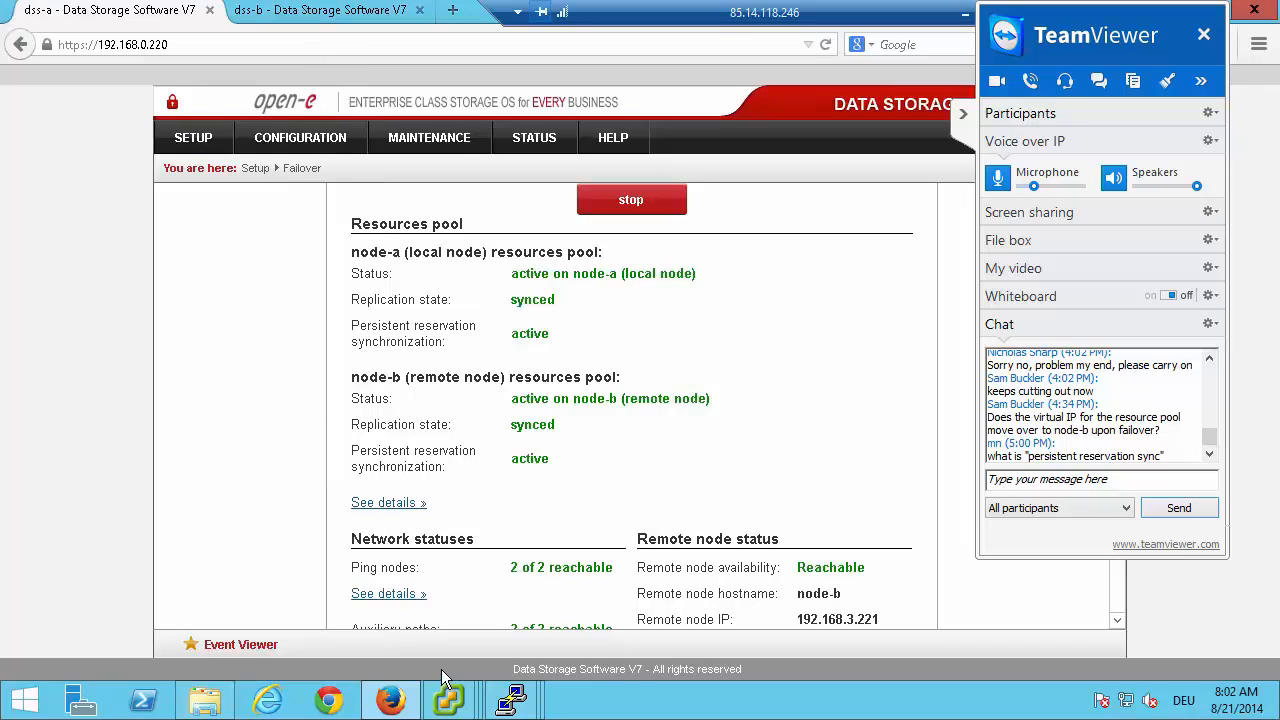
Switch to the vCenter vSphere Client, remove virtual machine tmp from the inventory and collapse the TeamViewer panel.
{"action": "mouse_move", "coordinate": [449, 697]}
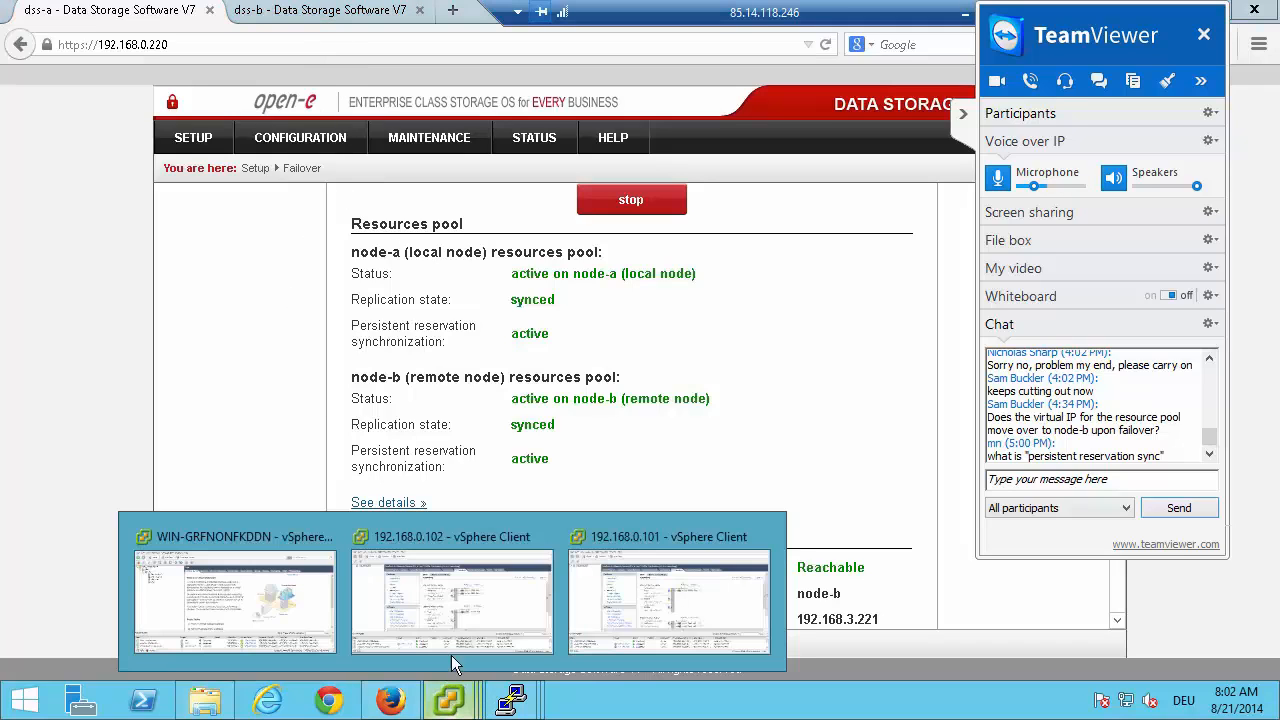
{"action": "left_click", "coordinate": [288, 600]}
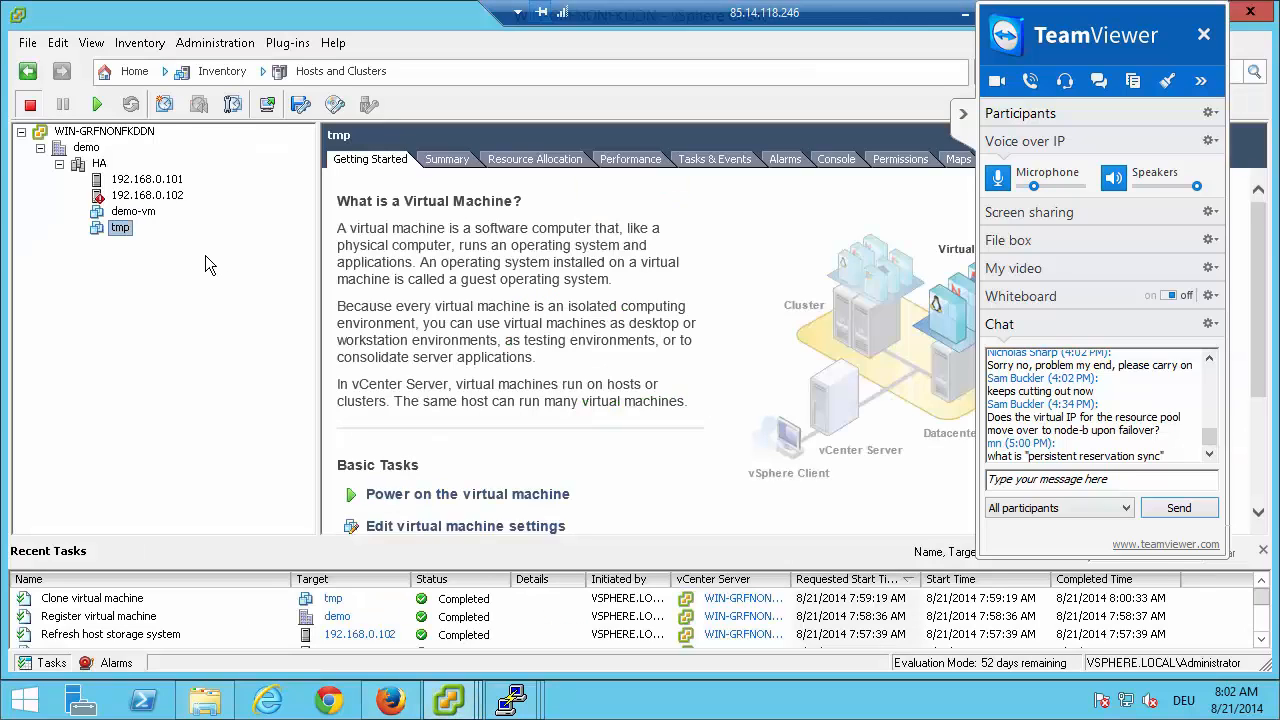
{"action": "right_click", "coordinate": [121, 230]}
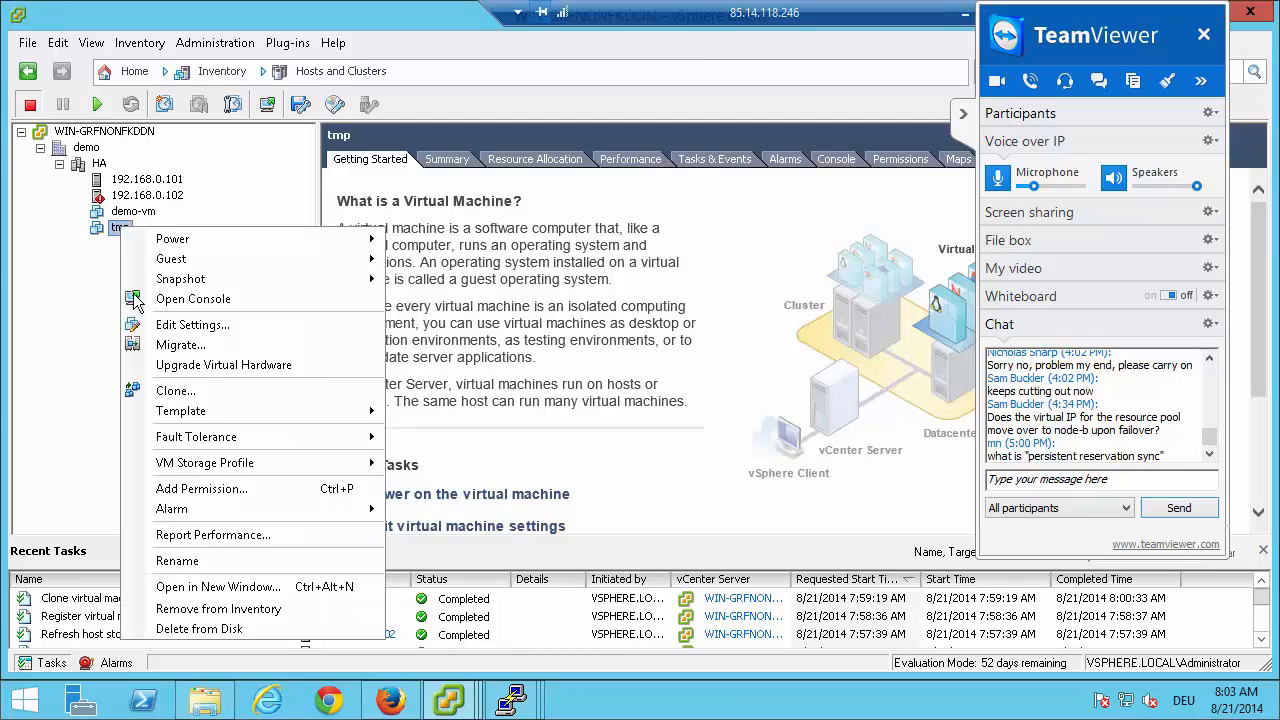
{"action": "left_click", "coordinate": [192, 610]}
{"action": "left_click", "coordinate": [735, 444]}
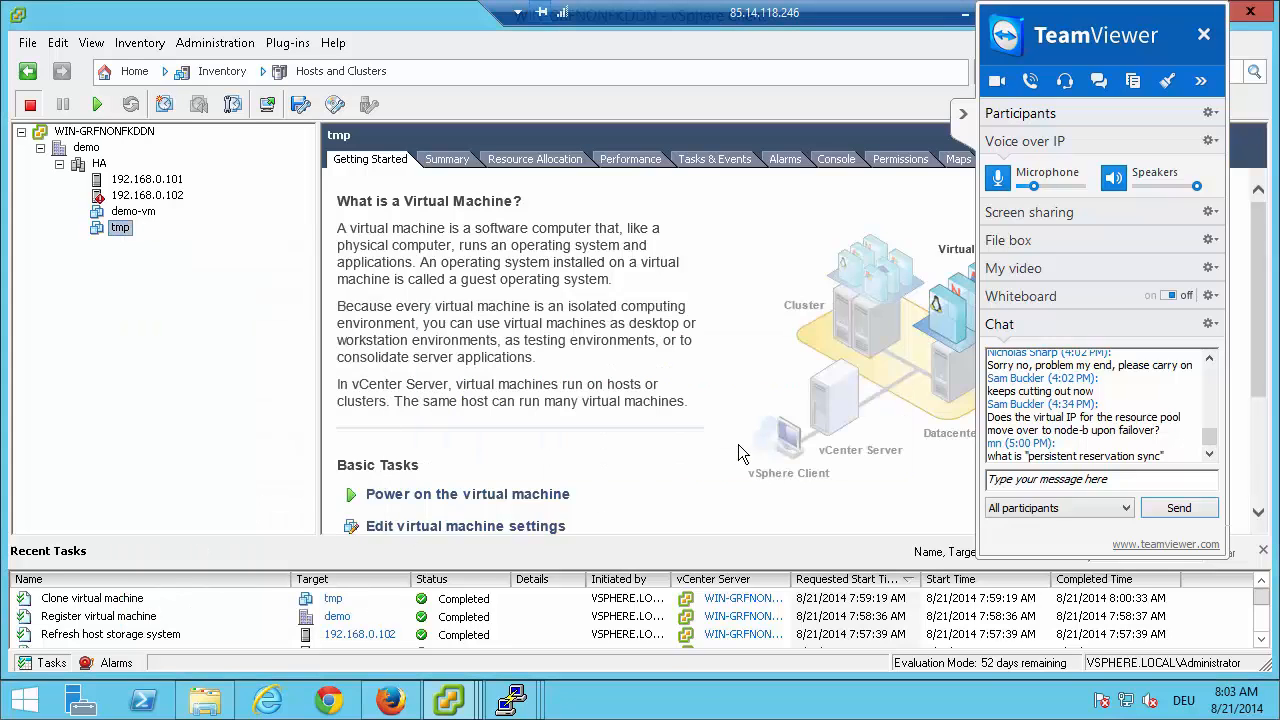
{"action": "left_click", "coordinate": [963, 116]}
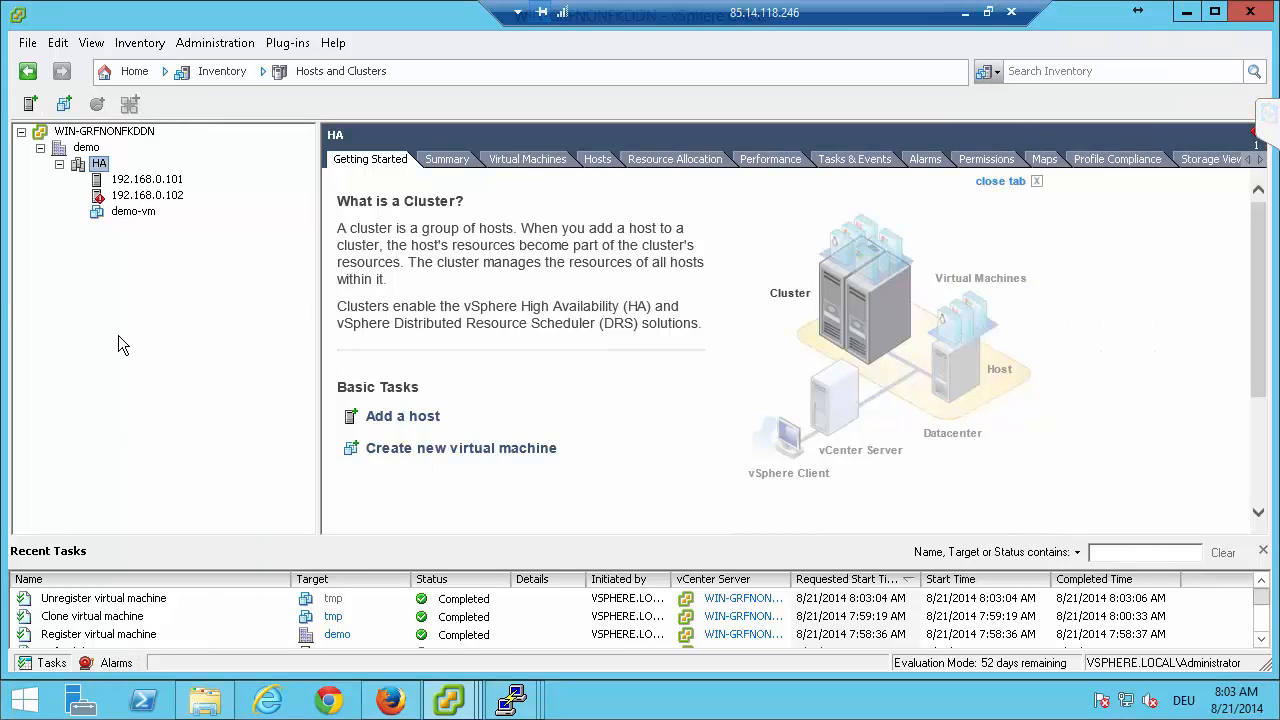
Acknowledge and clear the triggered host hardware power status alarm on host 192.168.0.102.
{"action": "left_click", "coordinate": [150, 196]}
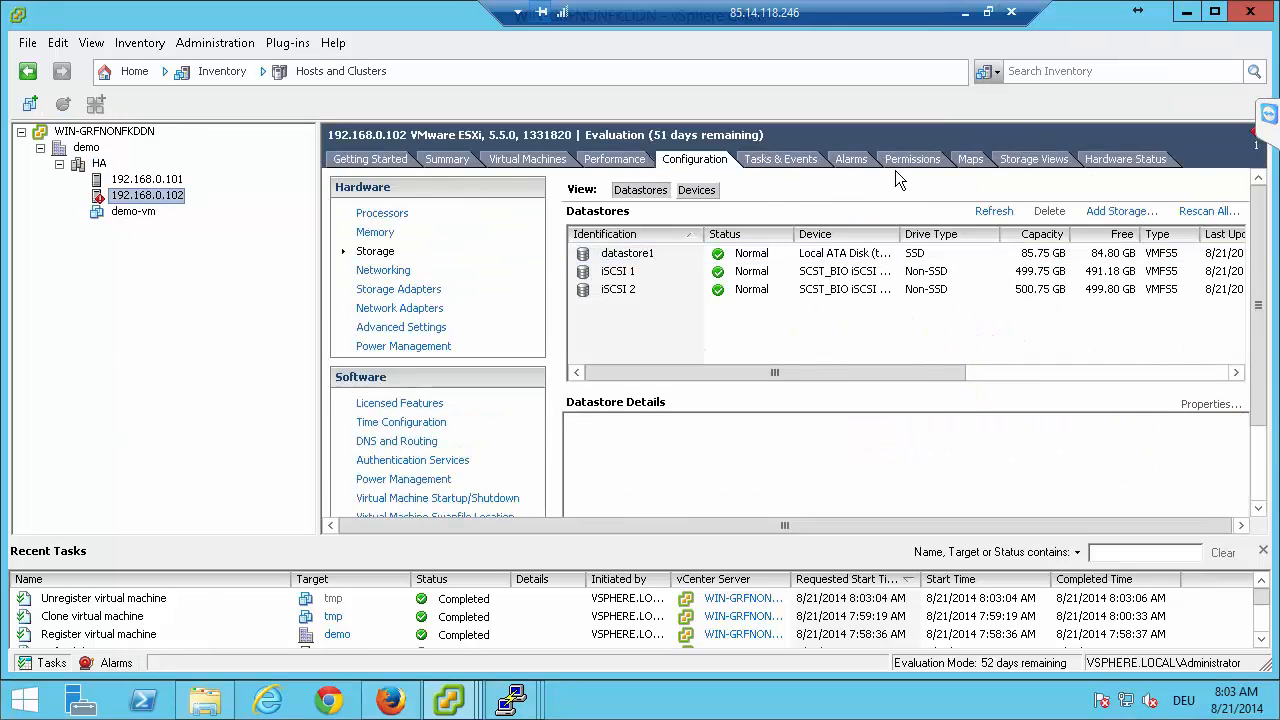
{"action": "left_click", "coordinate": [851, 159]}
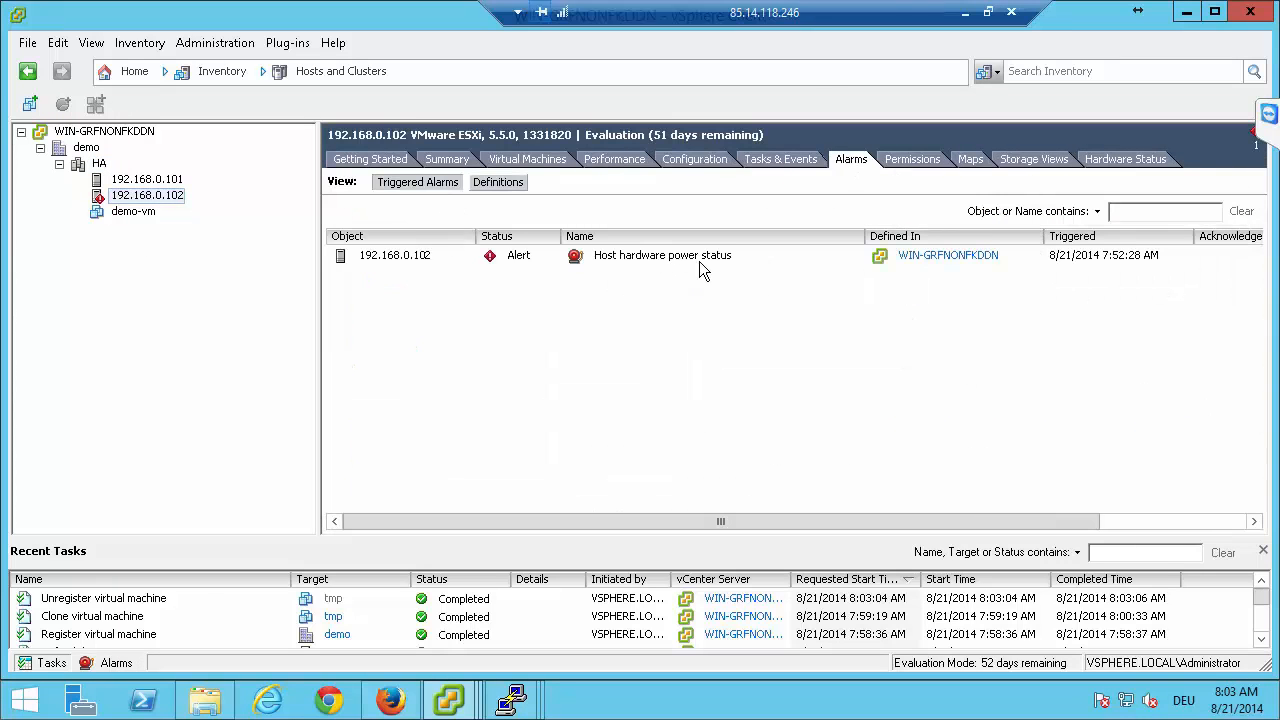
{"action": "left_click", "coordinate": [519, 262]}
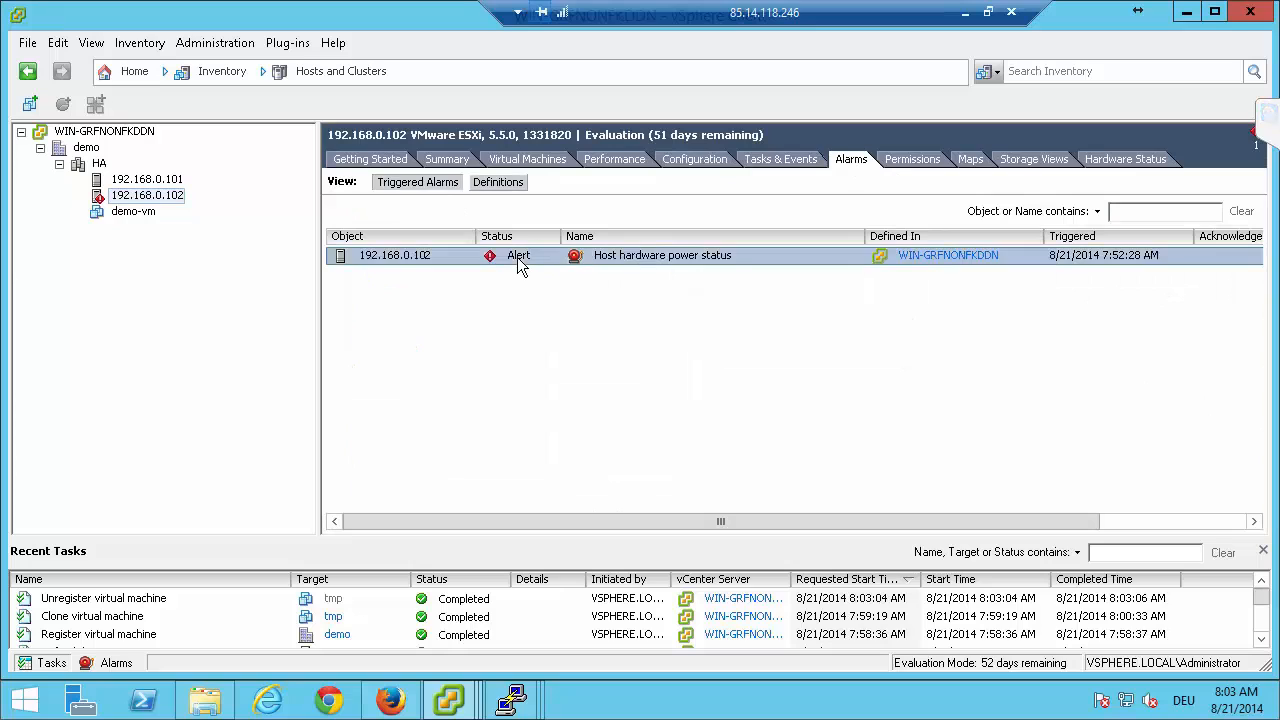
{"action": "right_click", "coordinate": [519, 262]}
{"action": "left_click", "coordinate": [547, 269]}
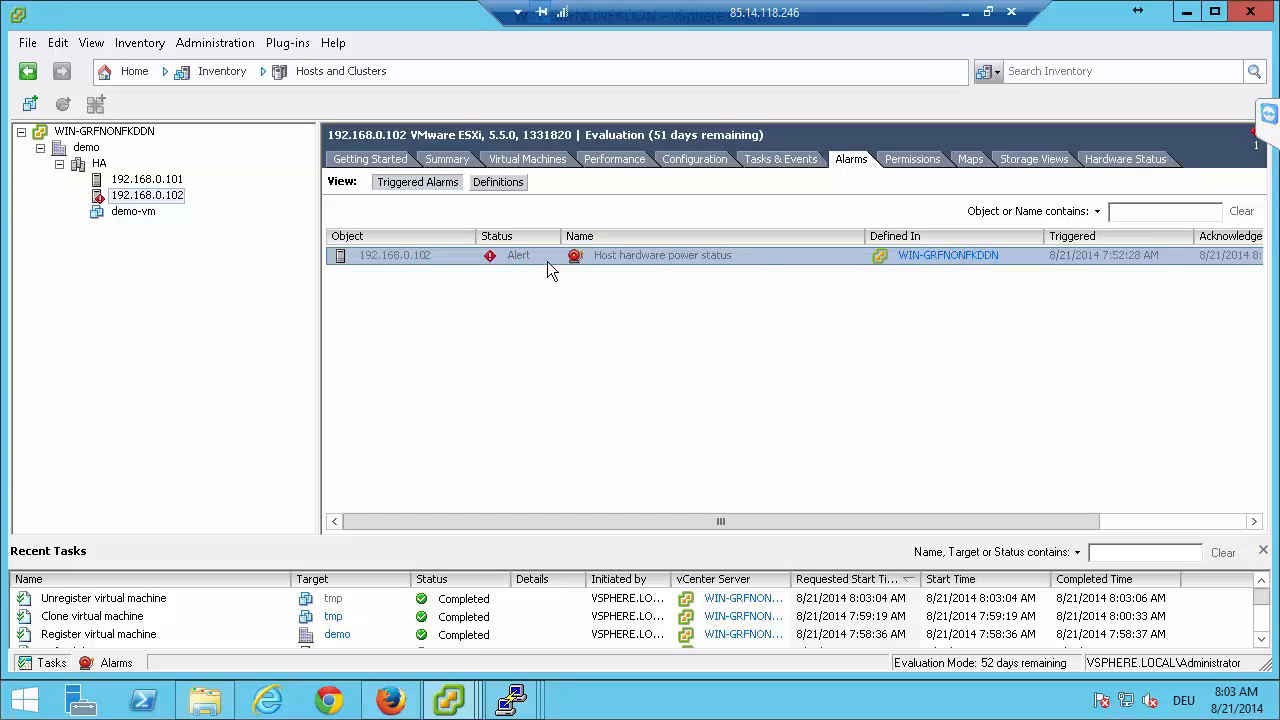
{"action": "right_click", "coordinate": [547, 261]}
{"action": "left_click", "coordinate": [594, 292]}
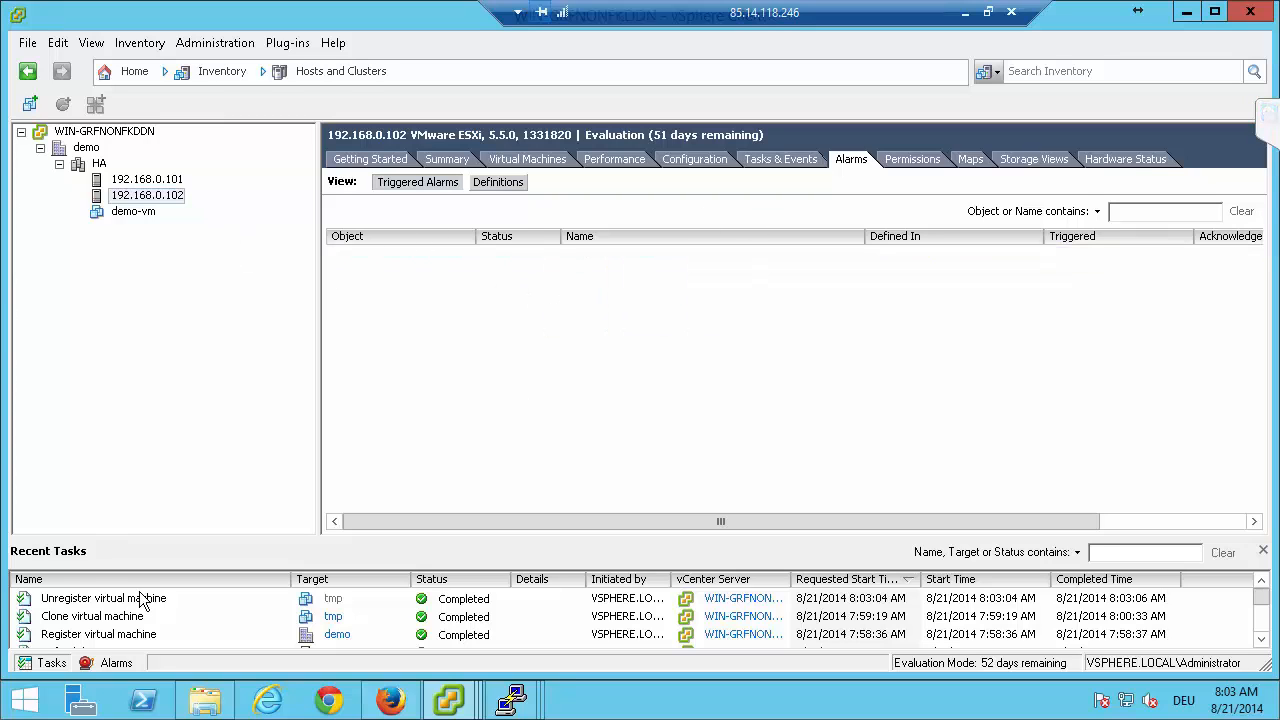
Power on virtual machine demo-vm and view its summary.
{"action": "left_click", "coordinate": [125, 184]}
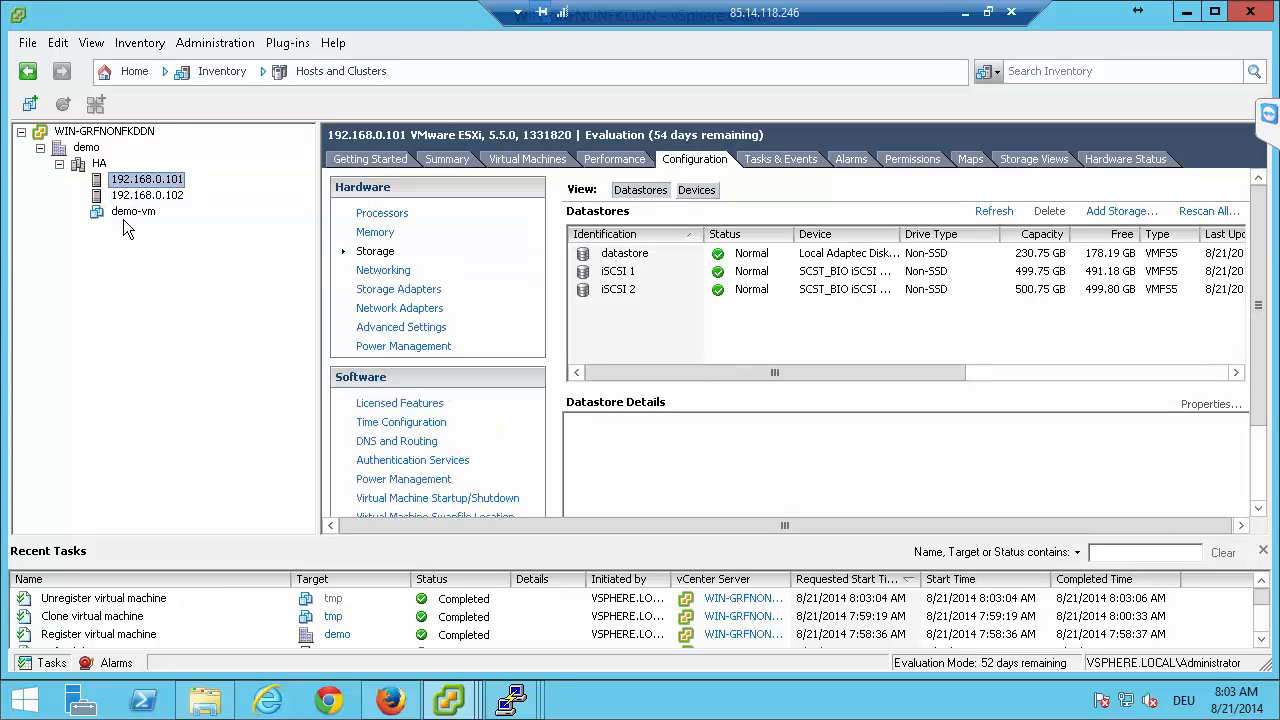
{"action": "left_click", "coordinate": [124, 214]}
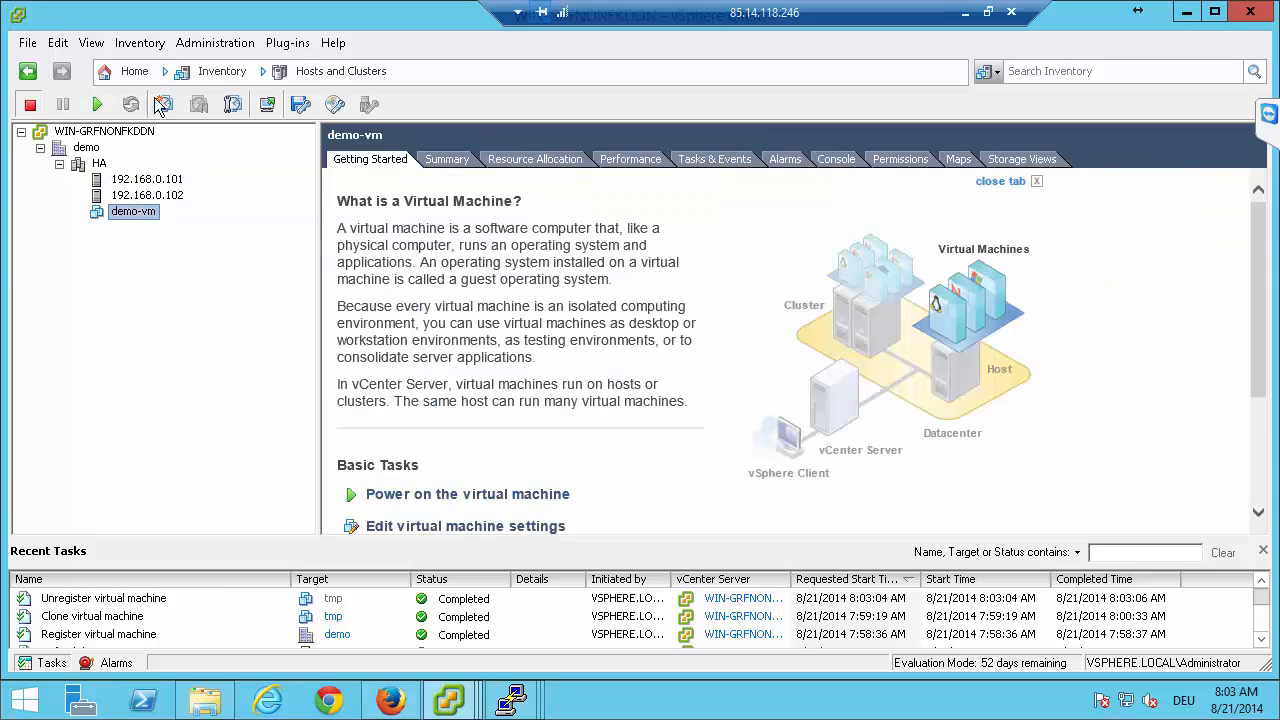
{"action": "left_click", "coordinate": [97, 107]}
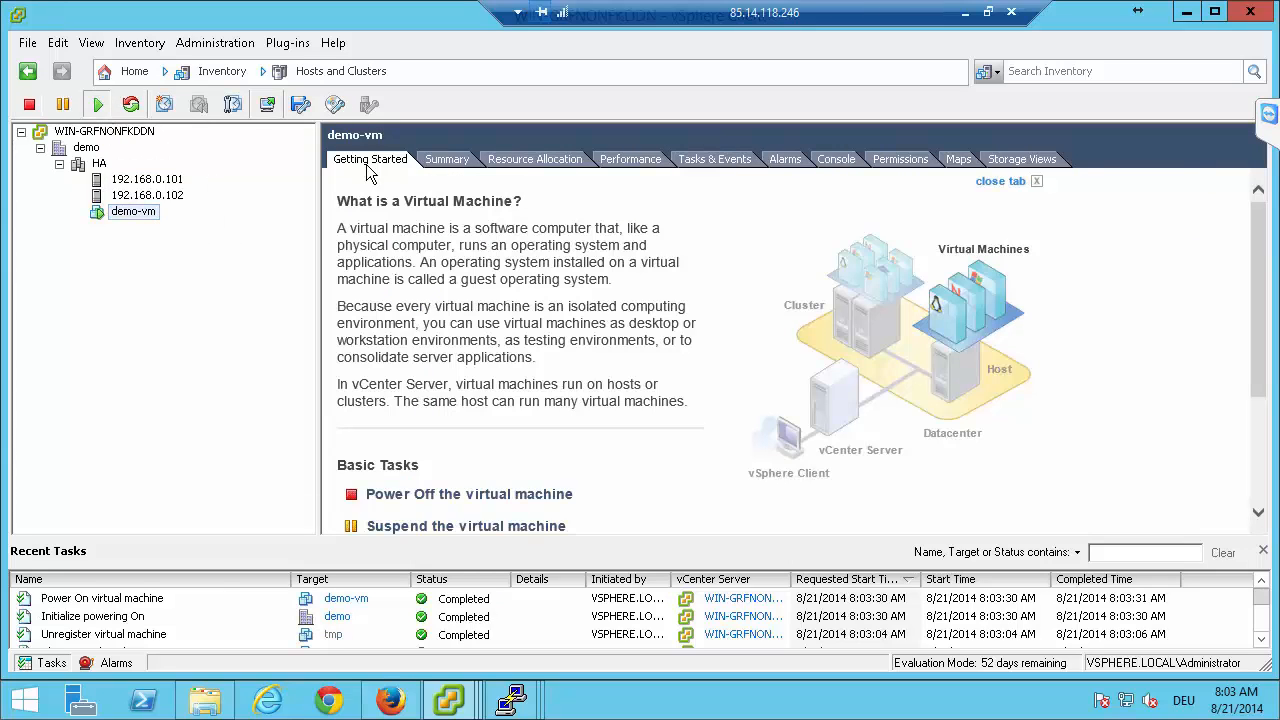
{"action": "left_click", "coordinate": [449, 166]}
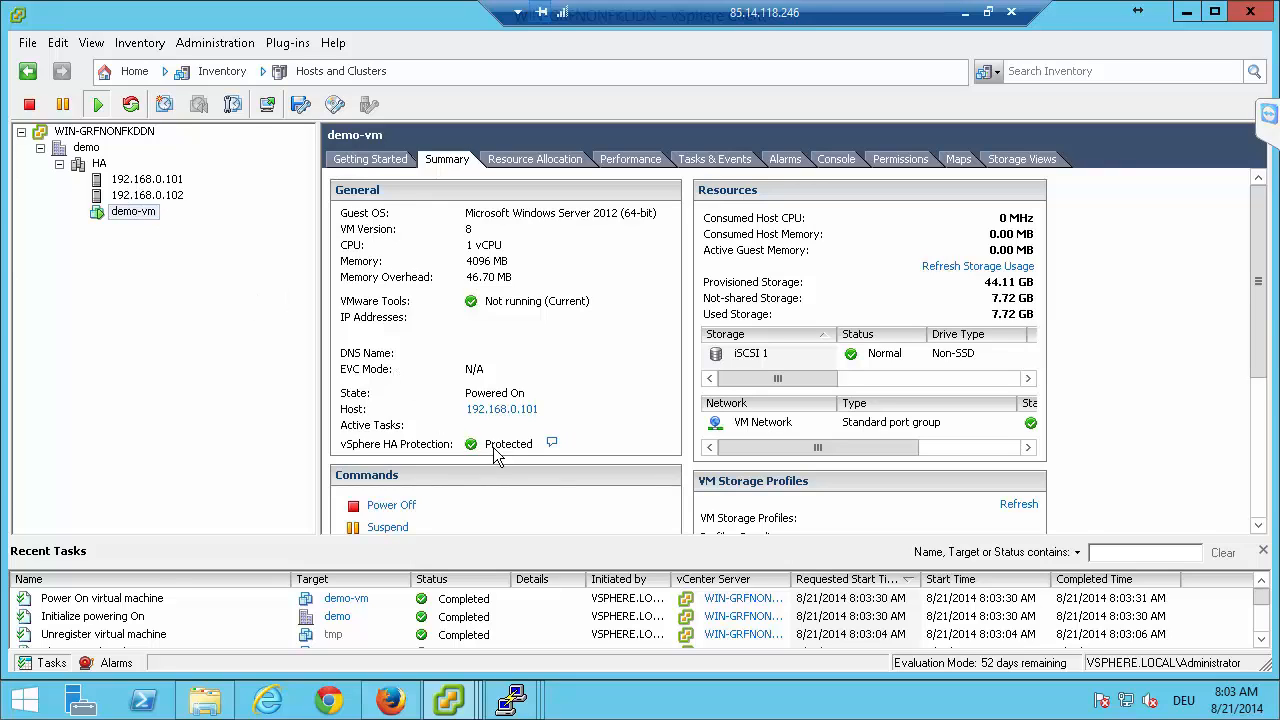
Reconfigure host 192.168.0.101 for vSphere HA.
{"action": "left_click", "coordinate": [170, 181]}
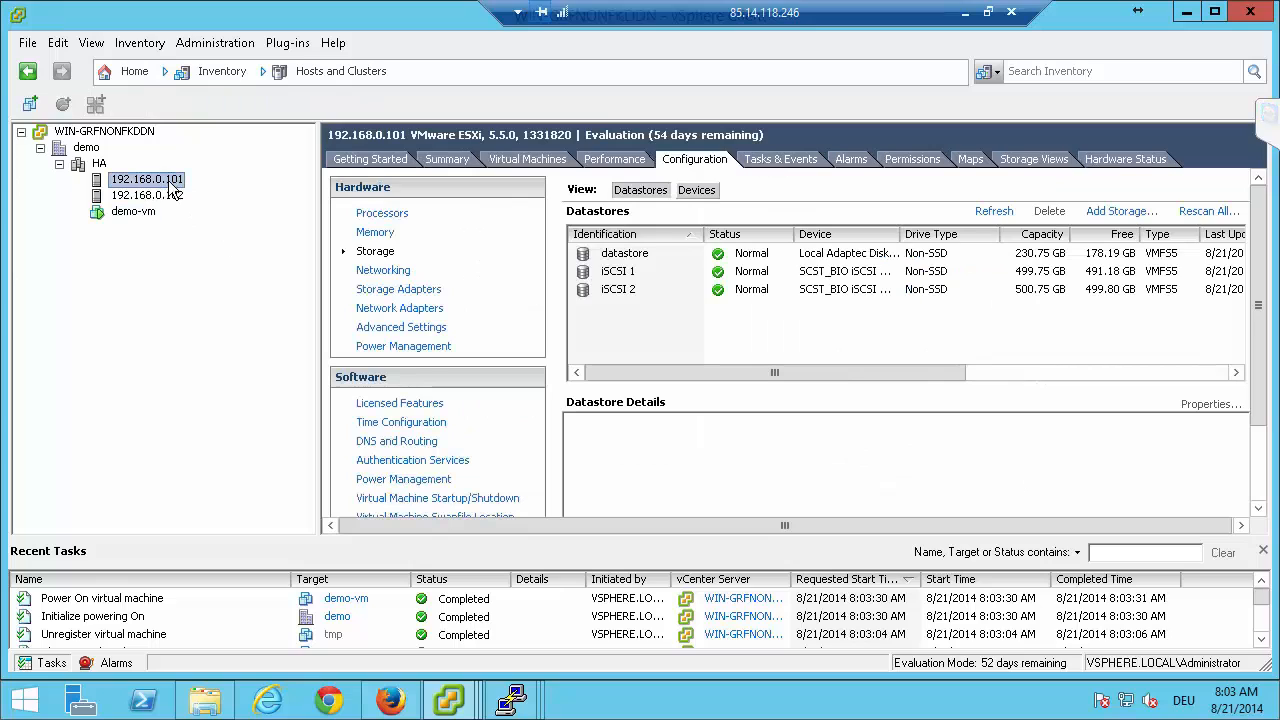
{"action": "right_click", "coordinate": [170, 189]}
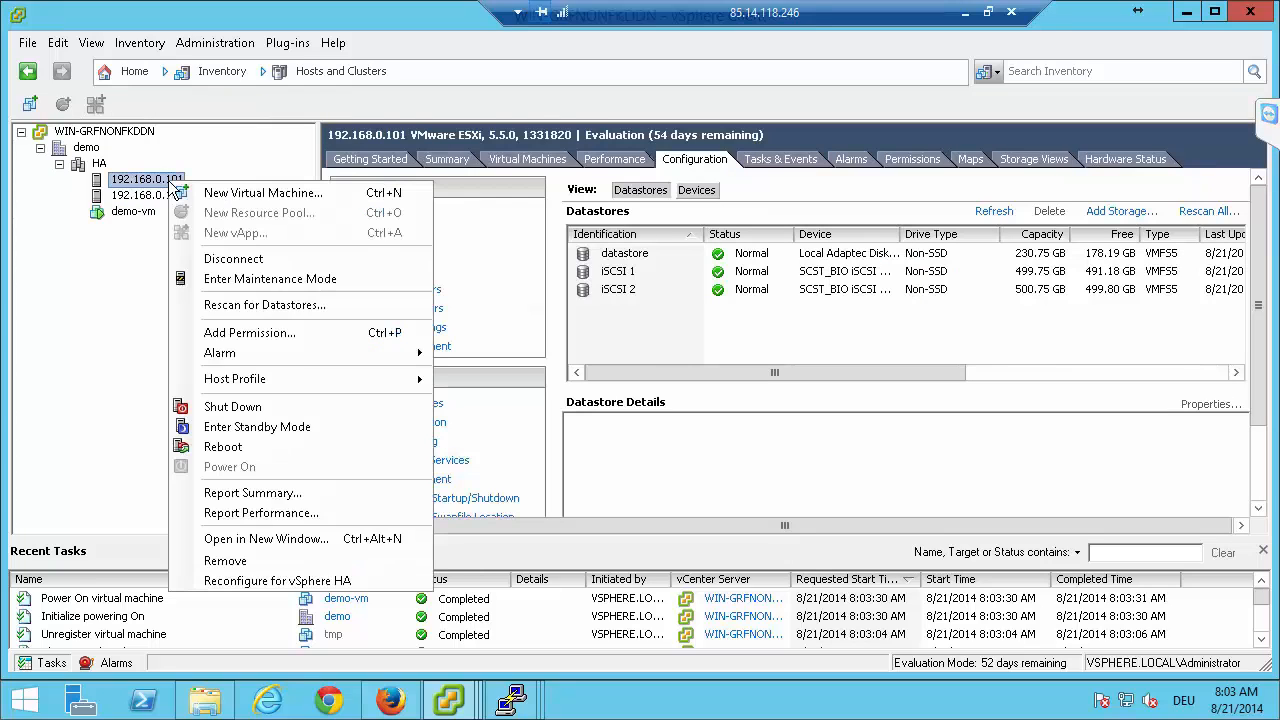
{"action": "left_click", "coordinate": [316, 582]}
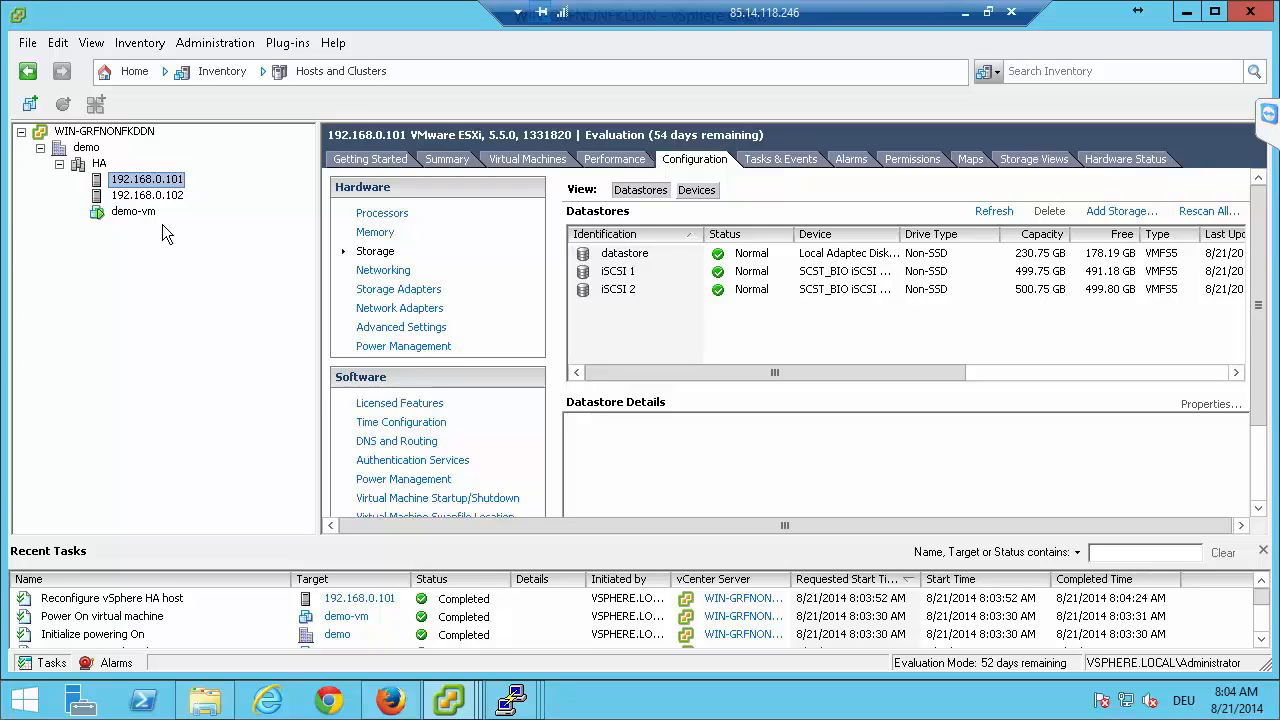
Reconfigure host 192.168.0.102 for vSphere HA and view the demo-vm summary.
{"action": "left_click", "coordinate": [153, 198]}
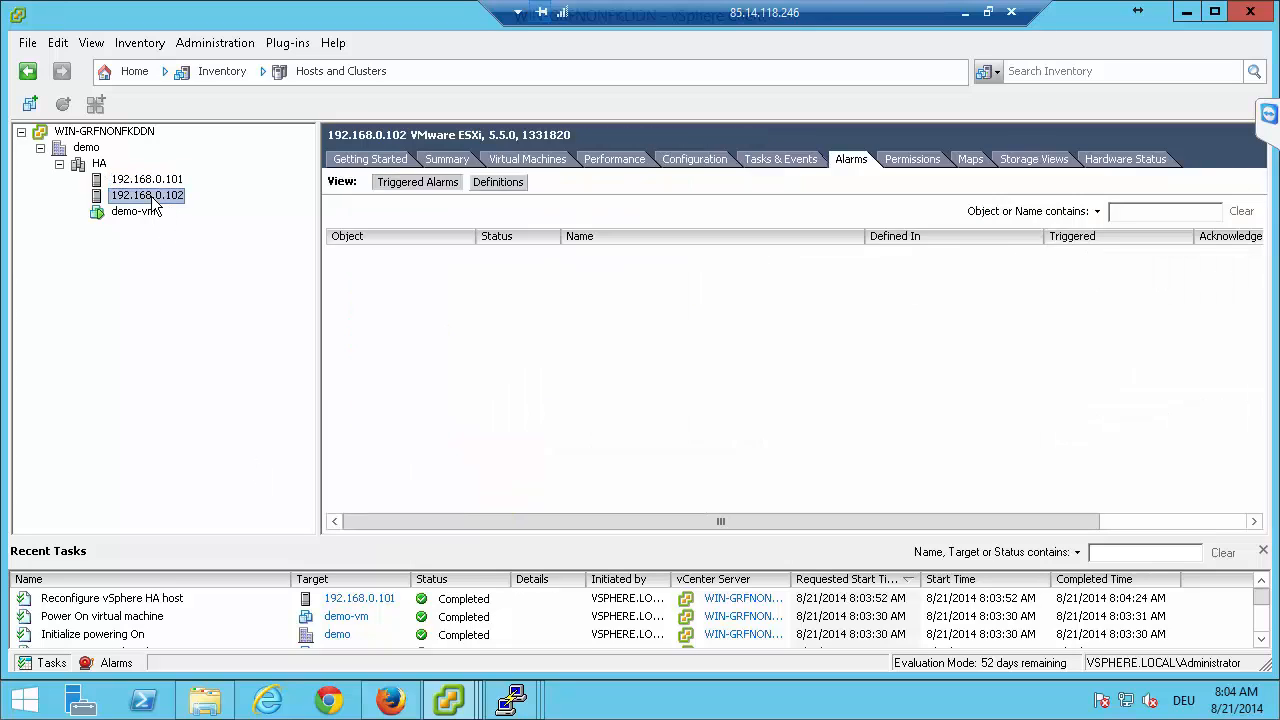
{"action": "right_click", "coordinate": [151, 197]}
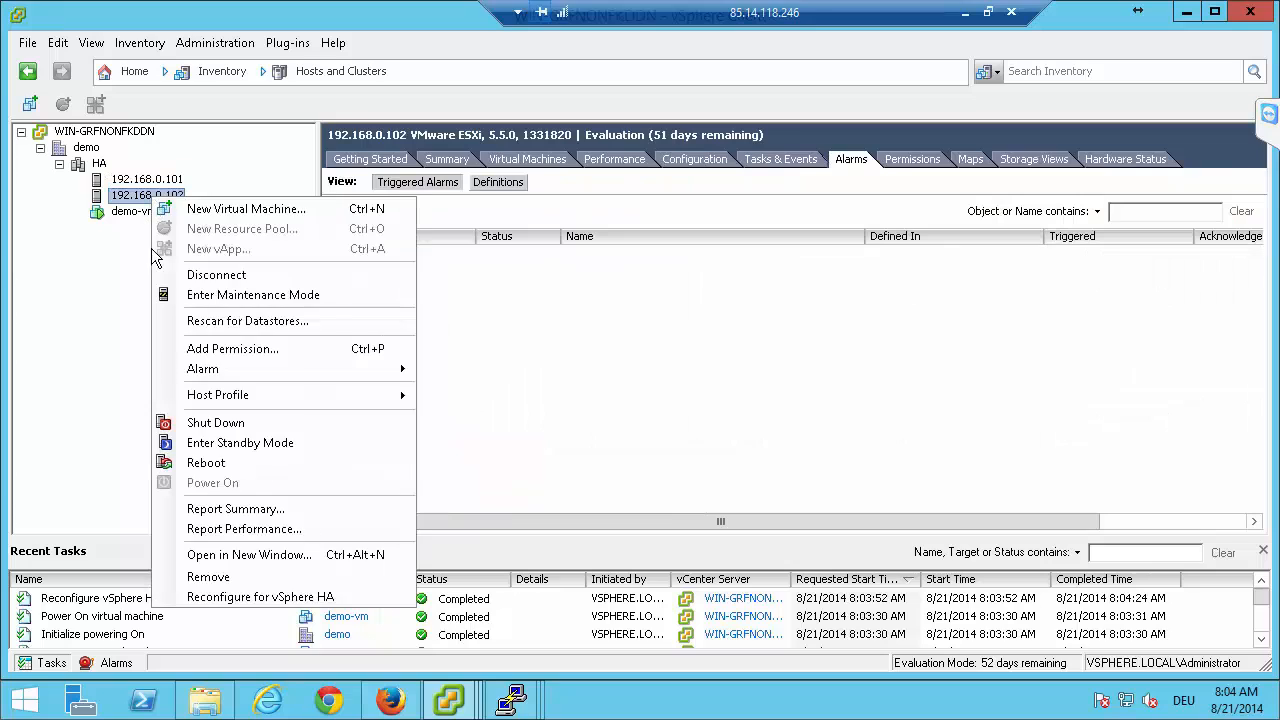
{"action": "left_click", "coordinate": [229, 597]}
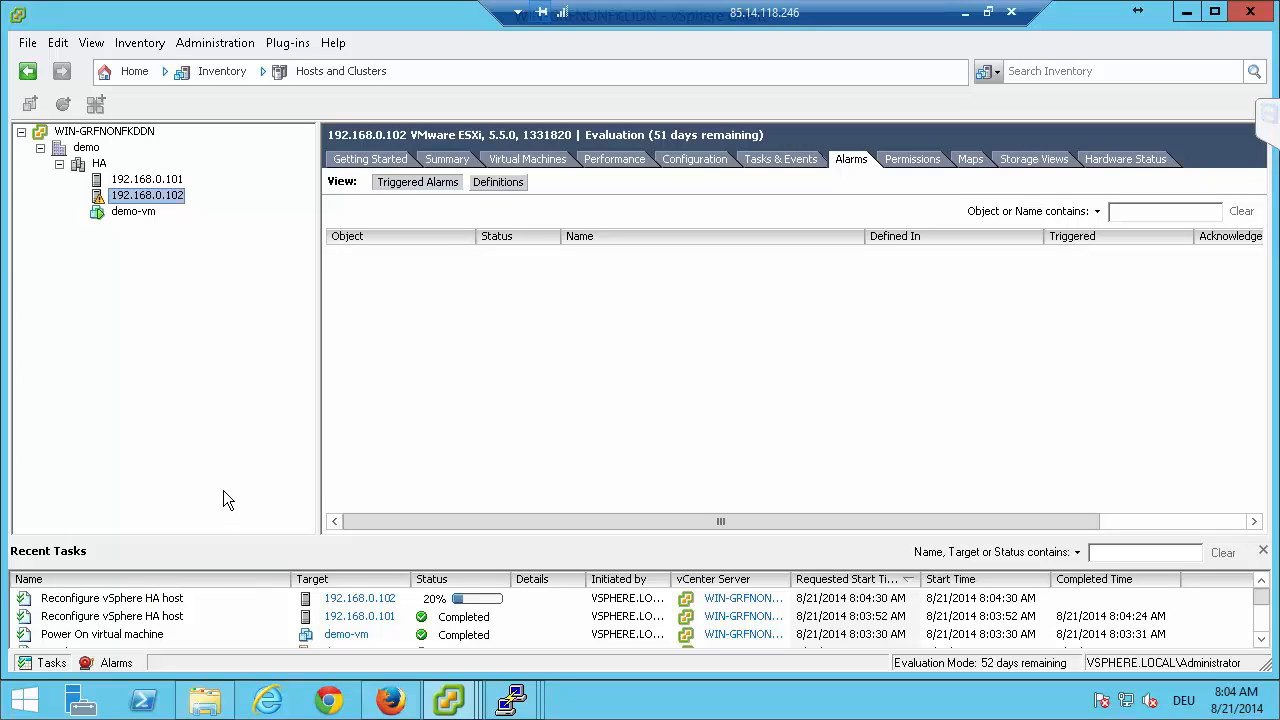
{"action": "left_click", "coordinate": [135, 212]}
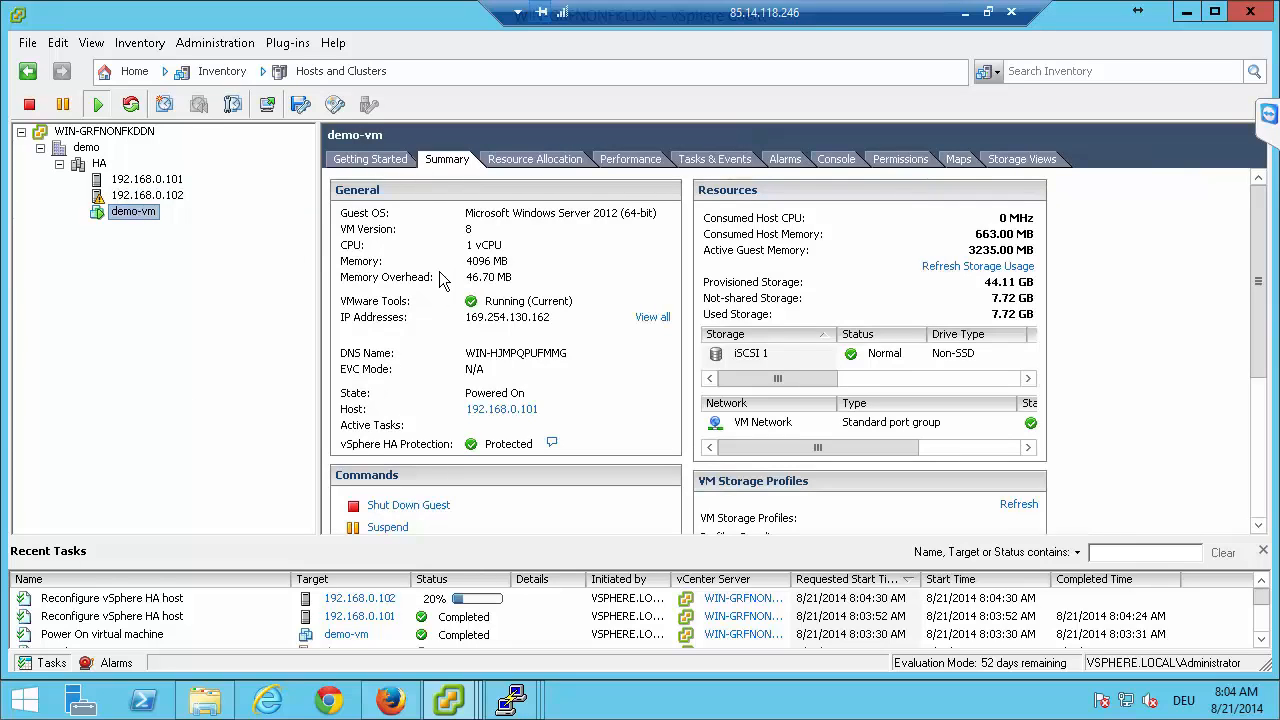
Check the vSphere HA state in the summary of host 192.168.0.102.
{"action": "left_click", "coordinate": [161, 183]}
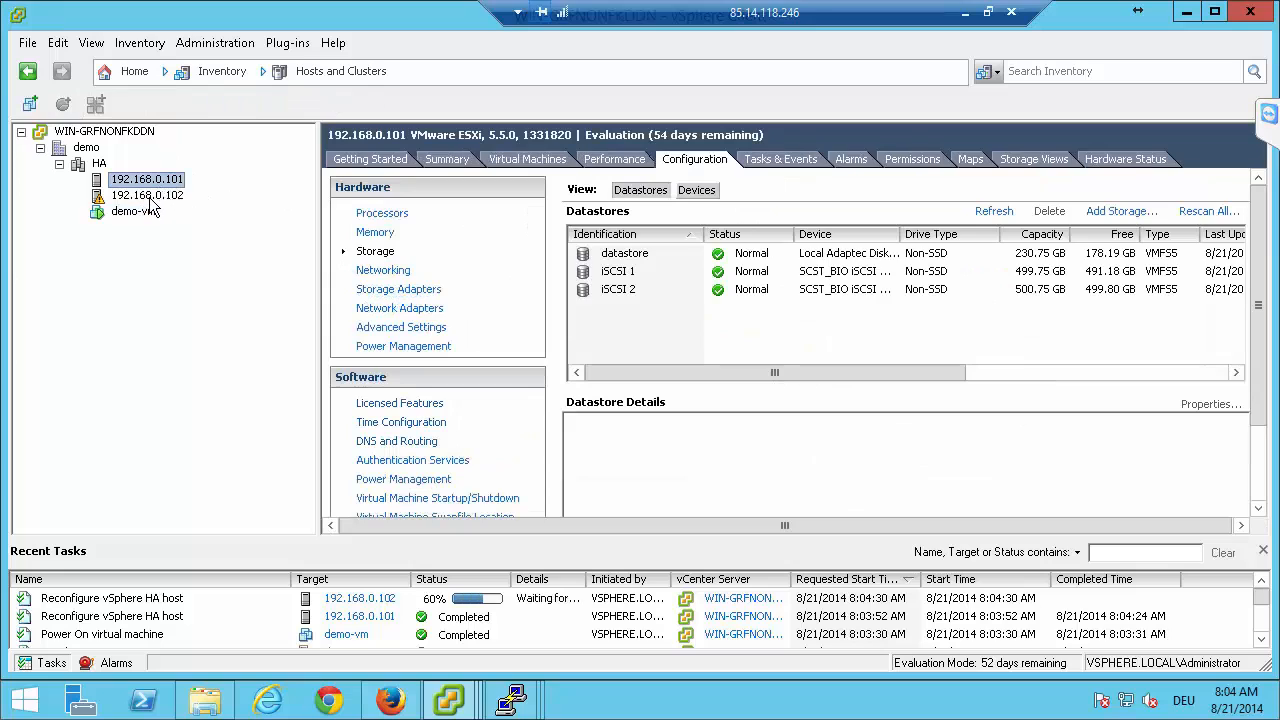
{"action": "left_click", "coordinate": [152, 198]}
{"action": "left_click", "coordinate": [456, 161]}
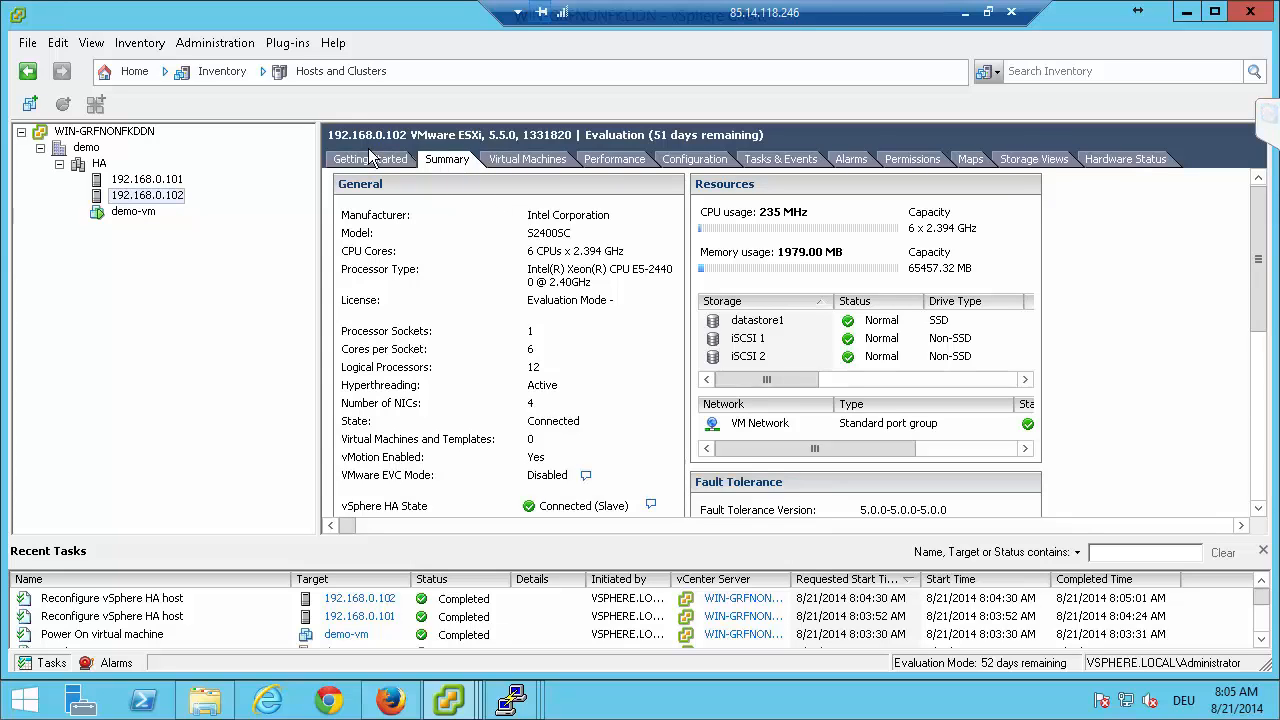
Review the networking configuration of host 192.168.0.101, including the standard switches vSwitch0 and vSwitch1.
{"action": "left_click", "coordinate": [152, 180]}
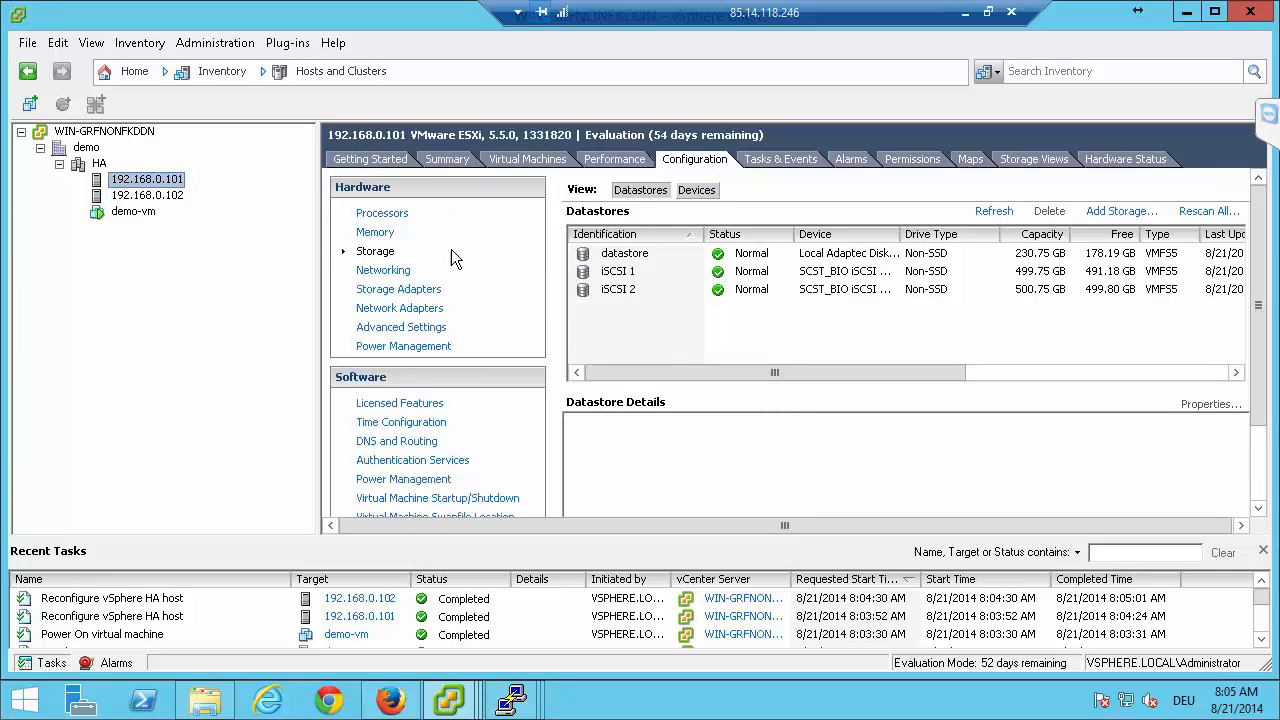
{"action": "left_click", "coordinate": [381, 272]}
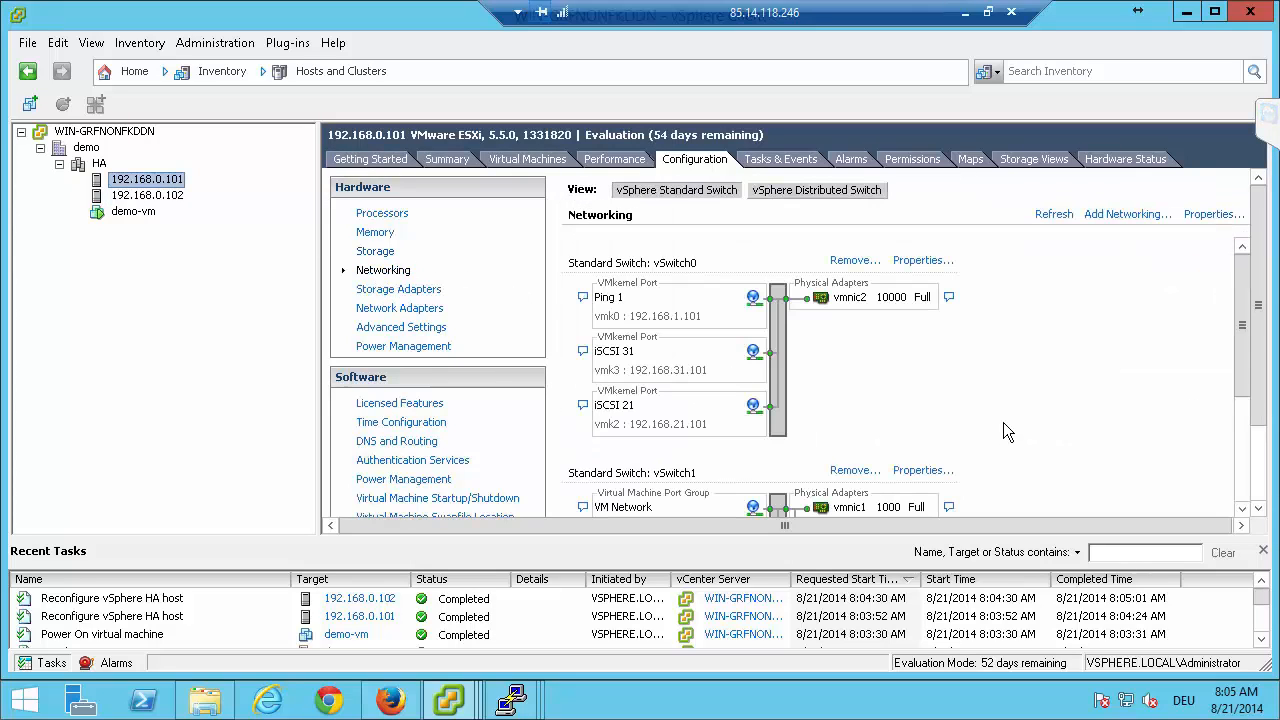
{"action": "scroll", "coordinate": [1010, 421], "scroll_direction": "down", "scroll_amount": 5}
{"action": "scroll", "coordinate": [1011, 421], "scroll_direction": "up", "scroll_amount": 5}
{"action": "scroll", "coordinate": [1038, 402], "scroll_direction": "down", "scroll_amount": 3}
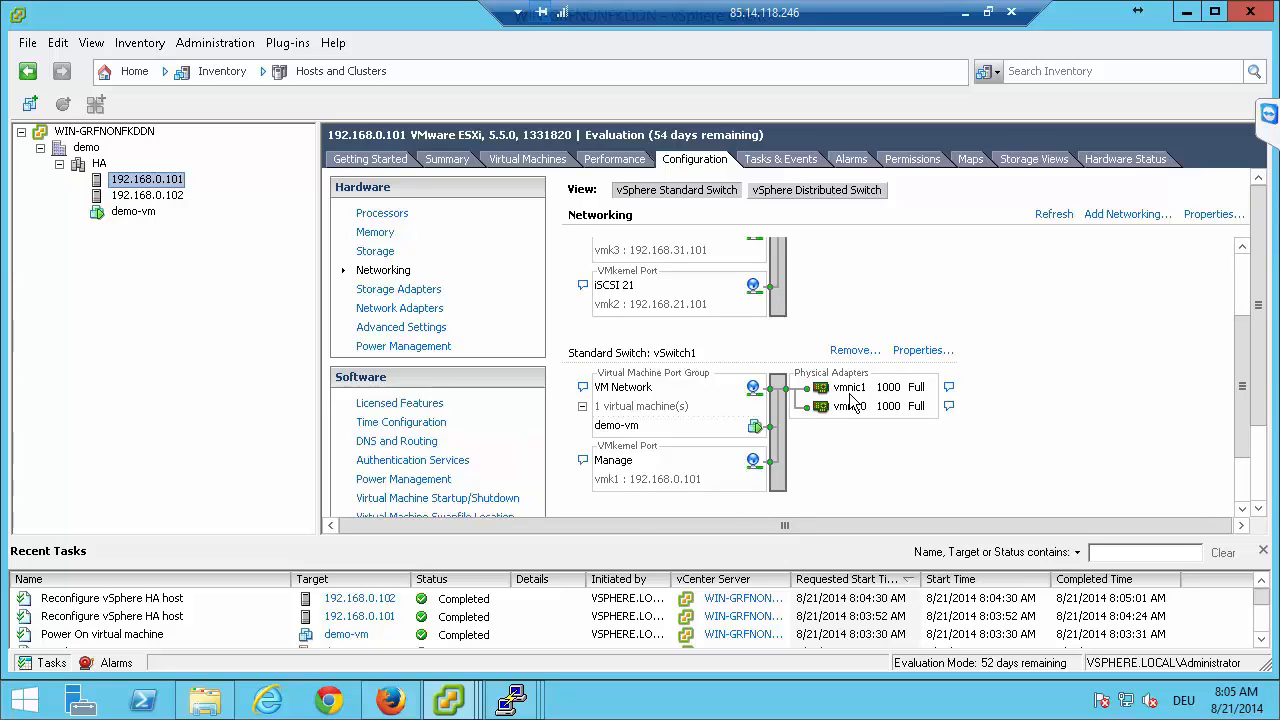
Migrate the running demo-vm to host 192.168.0.102 with high vMotion priority, keeping its current datastore.
{"action": "left_click", "coordinate": [122, 213]}
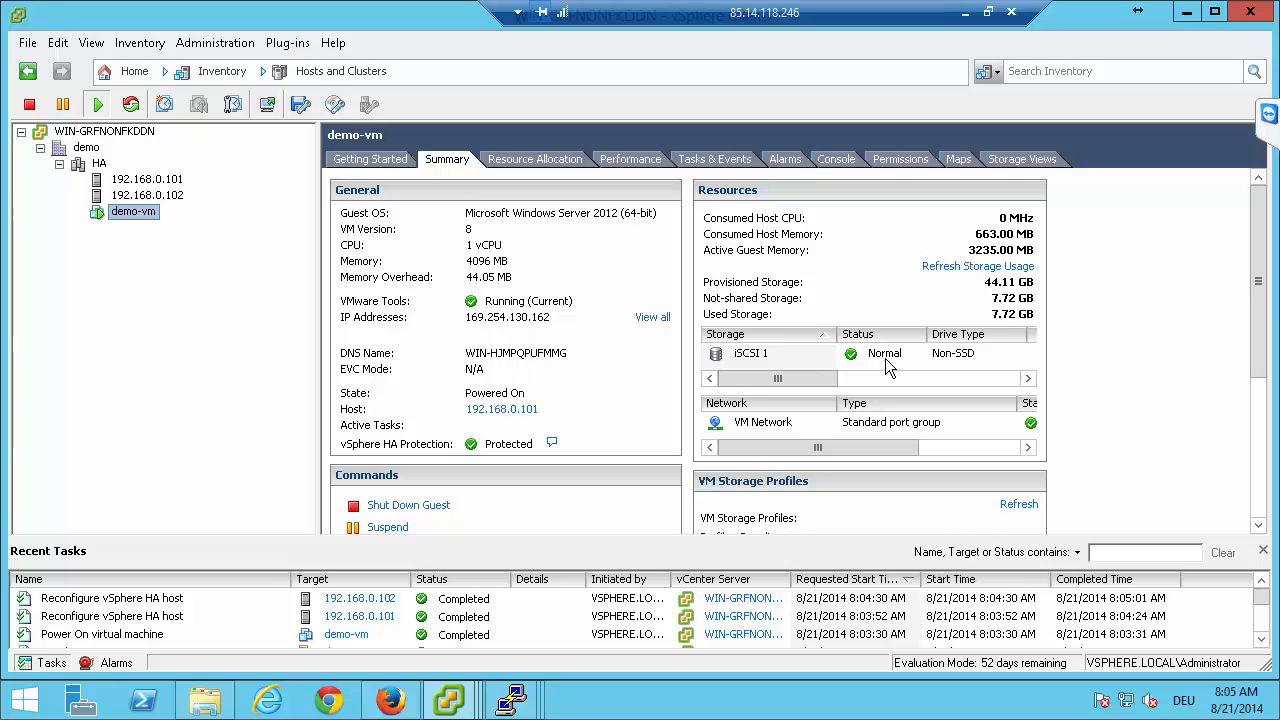
{"action": "right_click", "coordinate": [148, 221]}
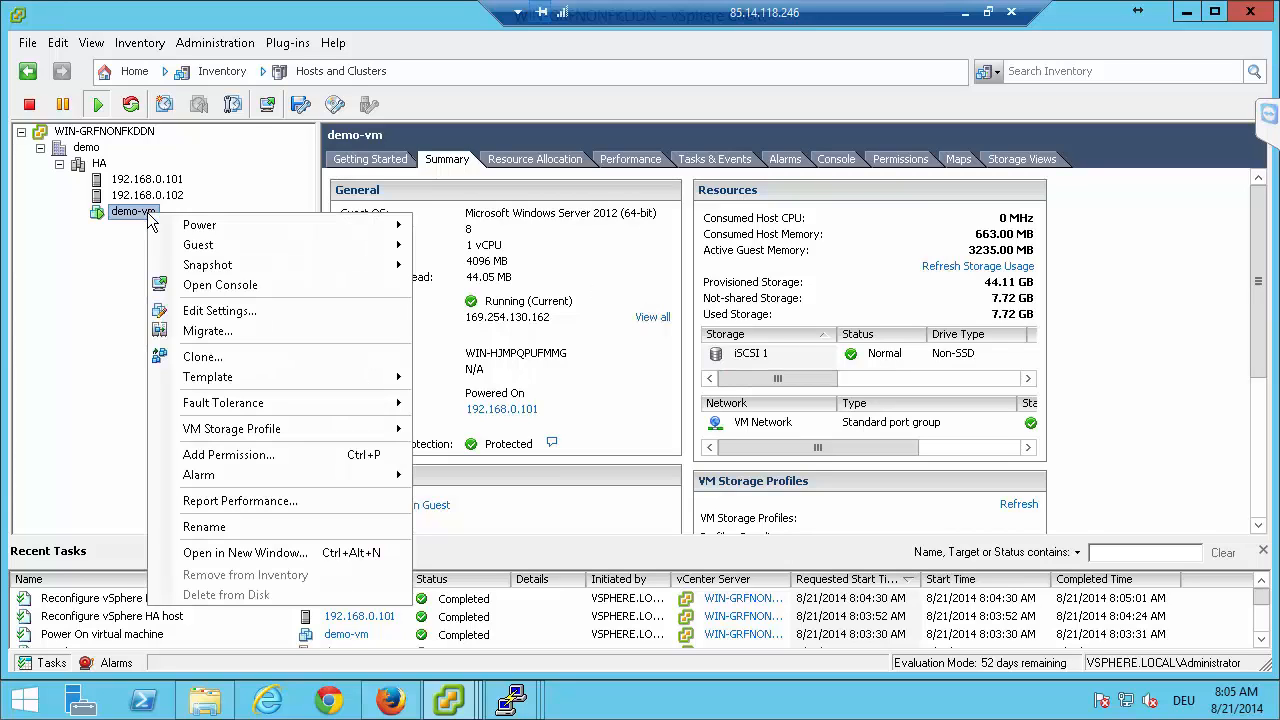
{"action": "left_click", "coordinate": [227, 338]}
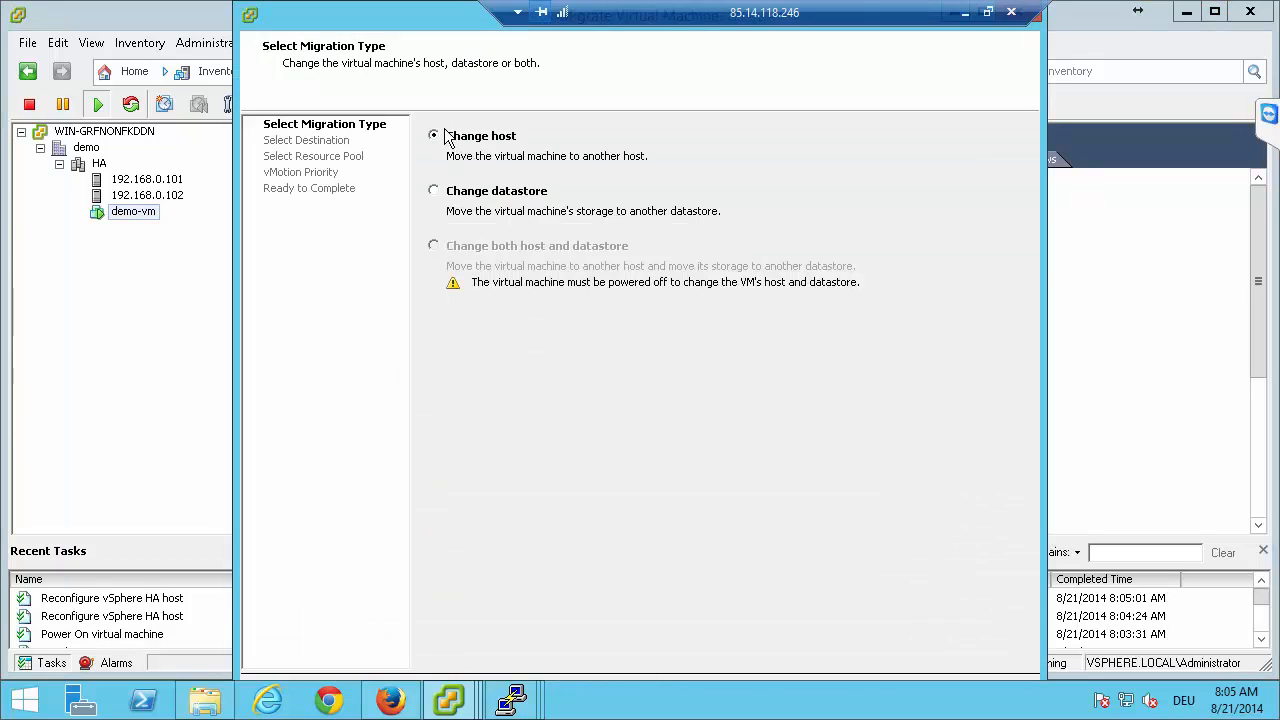
{"action": "left_click", "coordinate": [434, 191]}
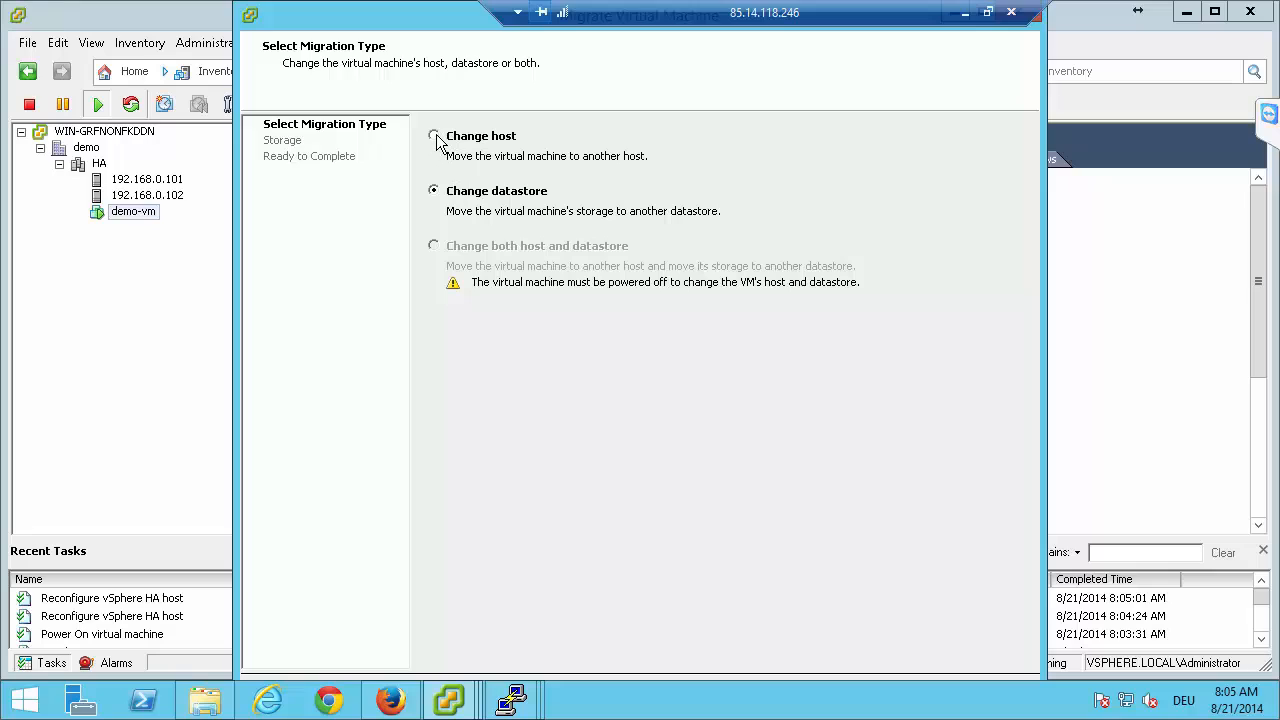
{"action": "left_click", "coordinate": [436, 137]}
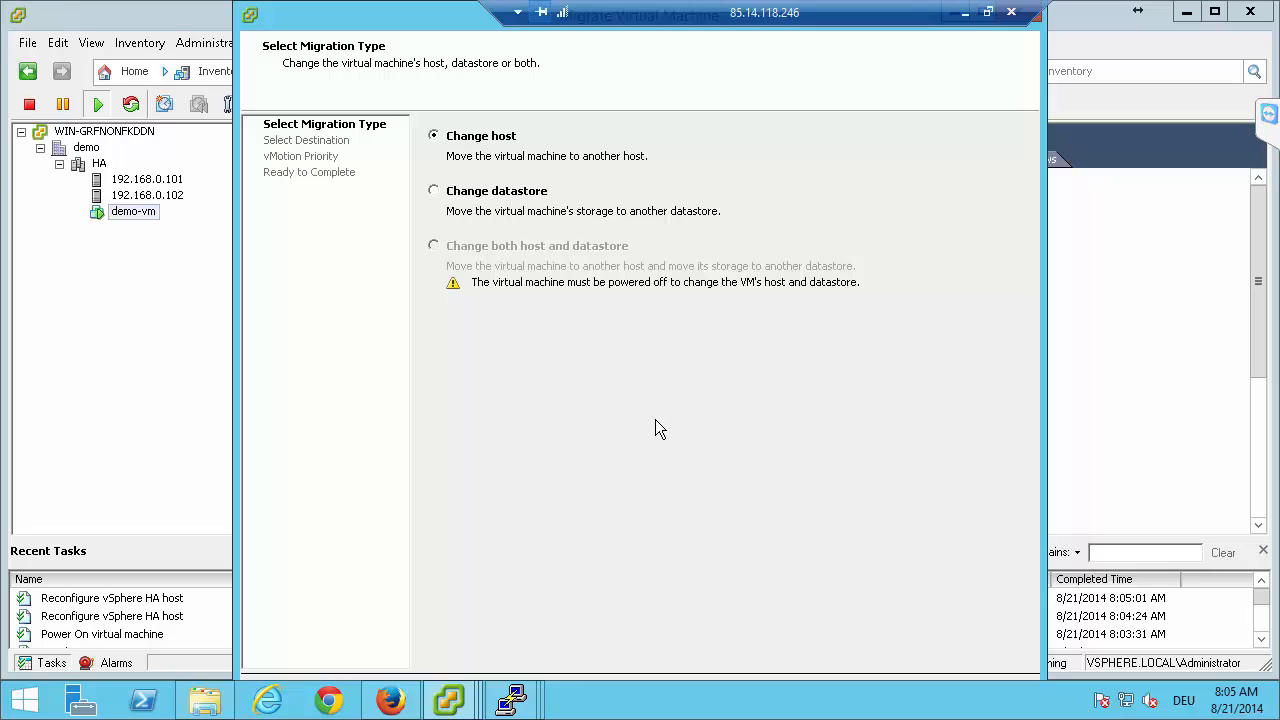
{"action": "key", "text": "Return"}
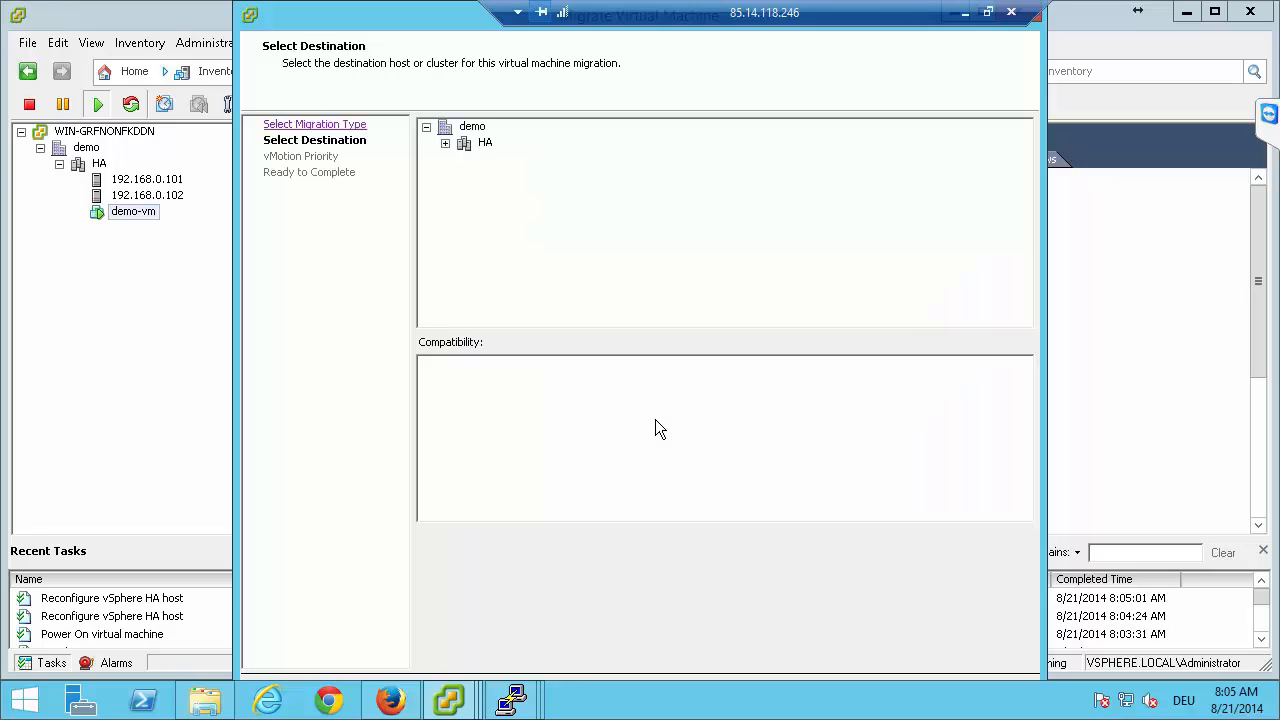
{"action": "left_click", "coordinate": [445, 142]}
{"action": "left_click", "coordinate": [505, 176]}
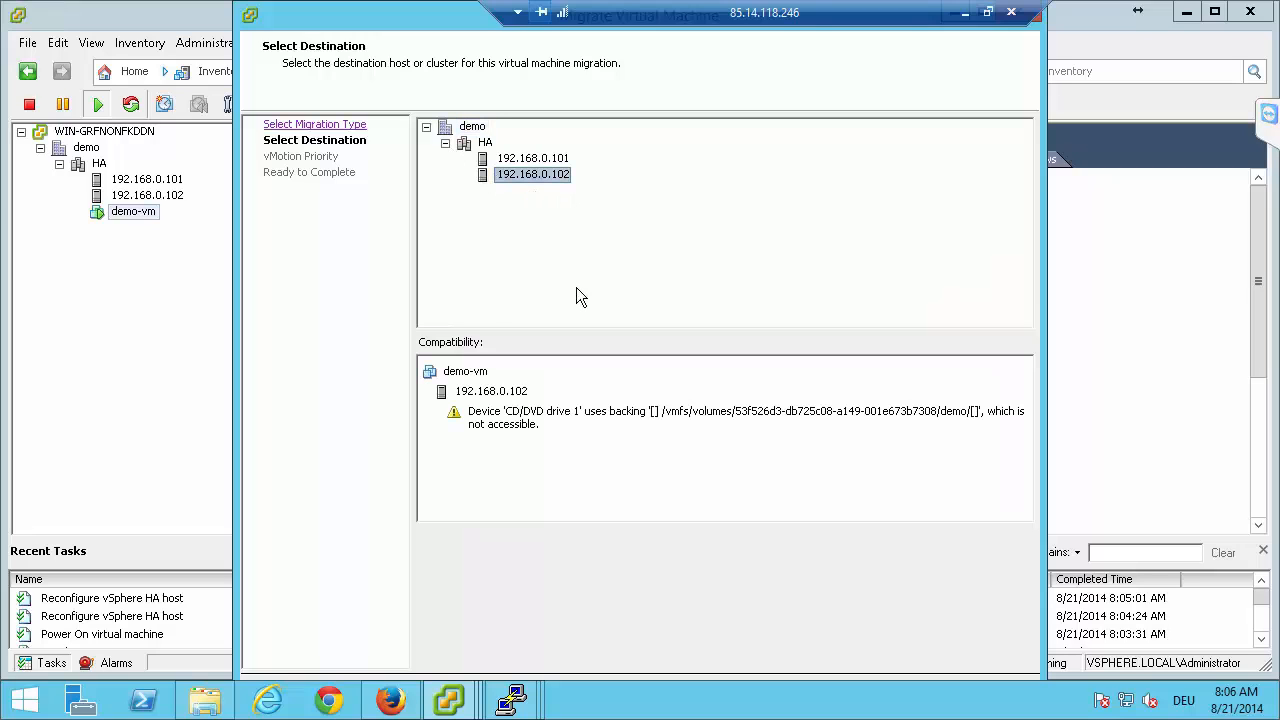
{"action": "key", "text": "Return"}
{"action": "key", "text": "Return"}
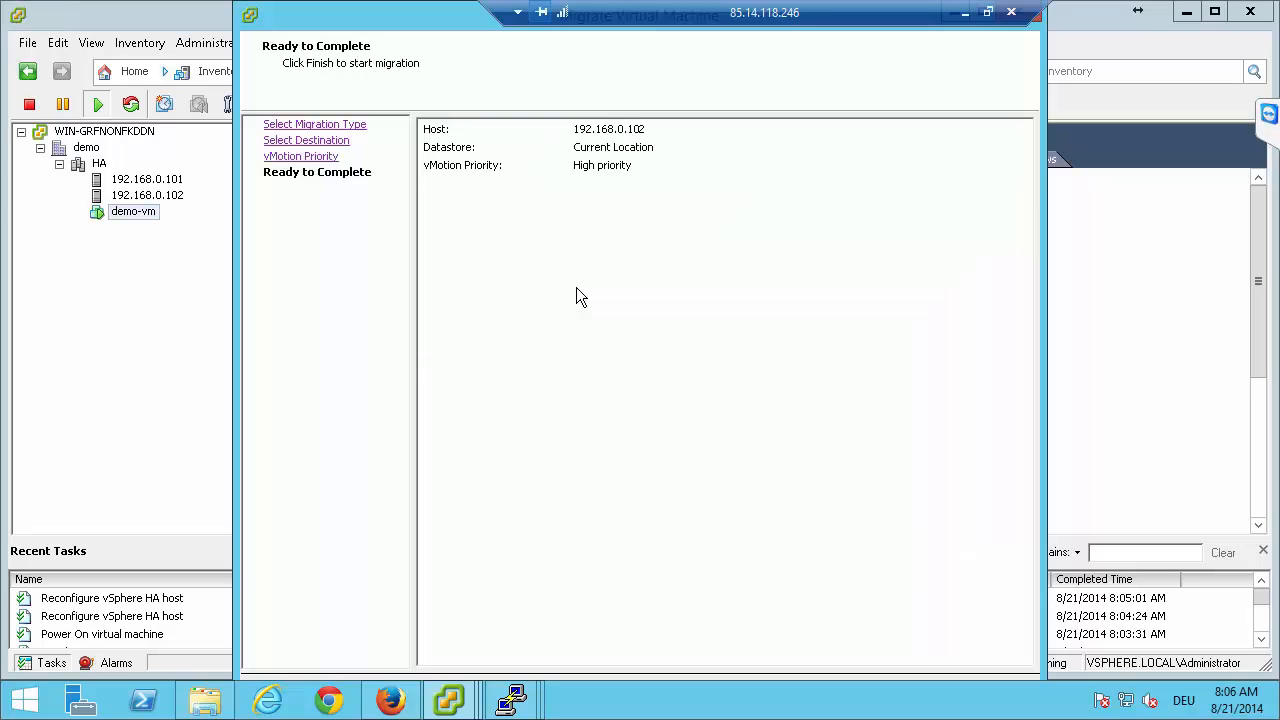
{"action": "key", "text": "Return"}
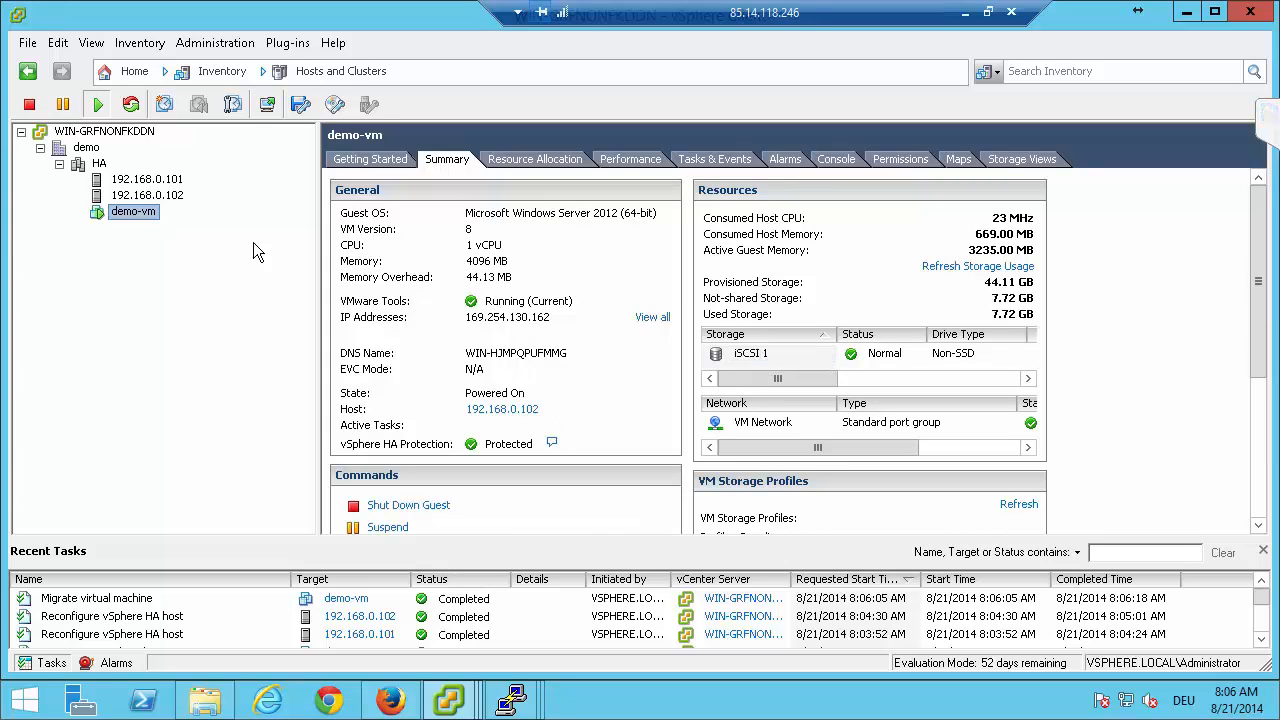
Start migrating demo-vm's storage to the iSCSI 2 datastore, keeping the same disk format as the source.
{"action": "right_click", "coordinate": [118, 213]}
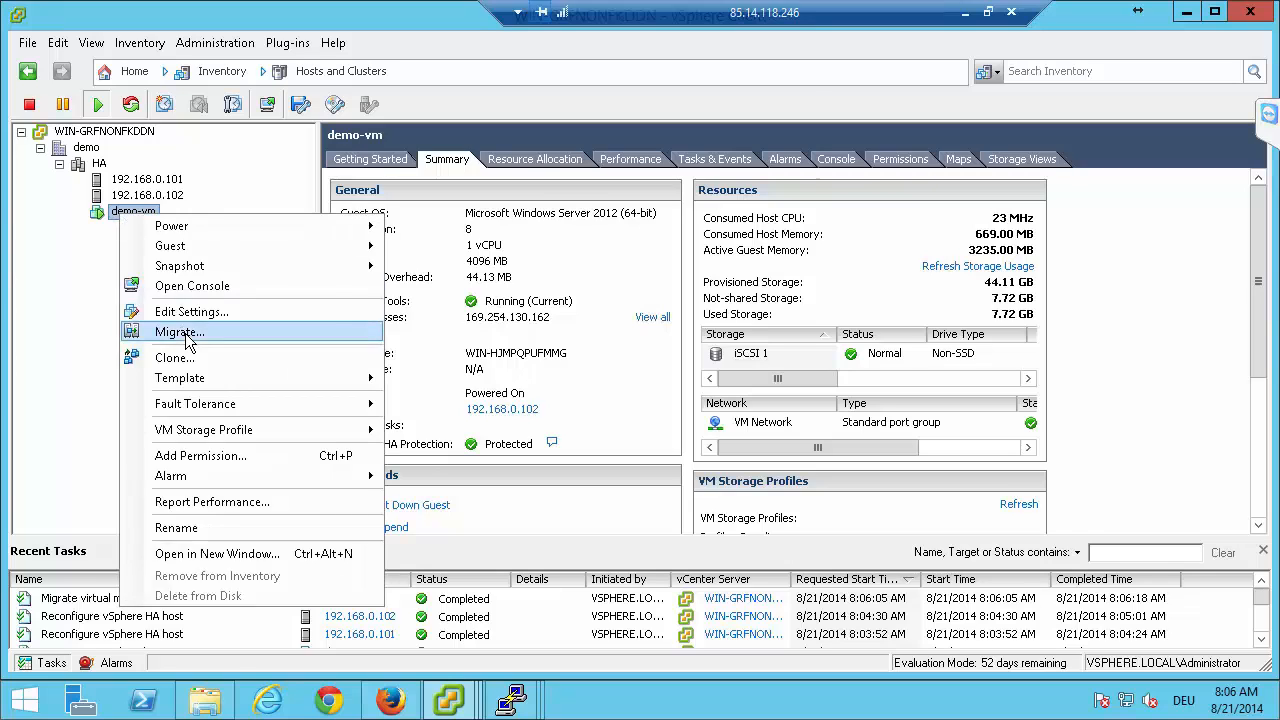
{"action": "left_click", "coordinate": [185, 335]}
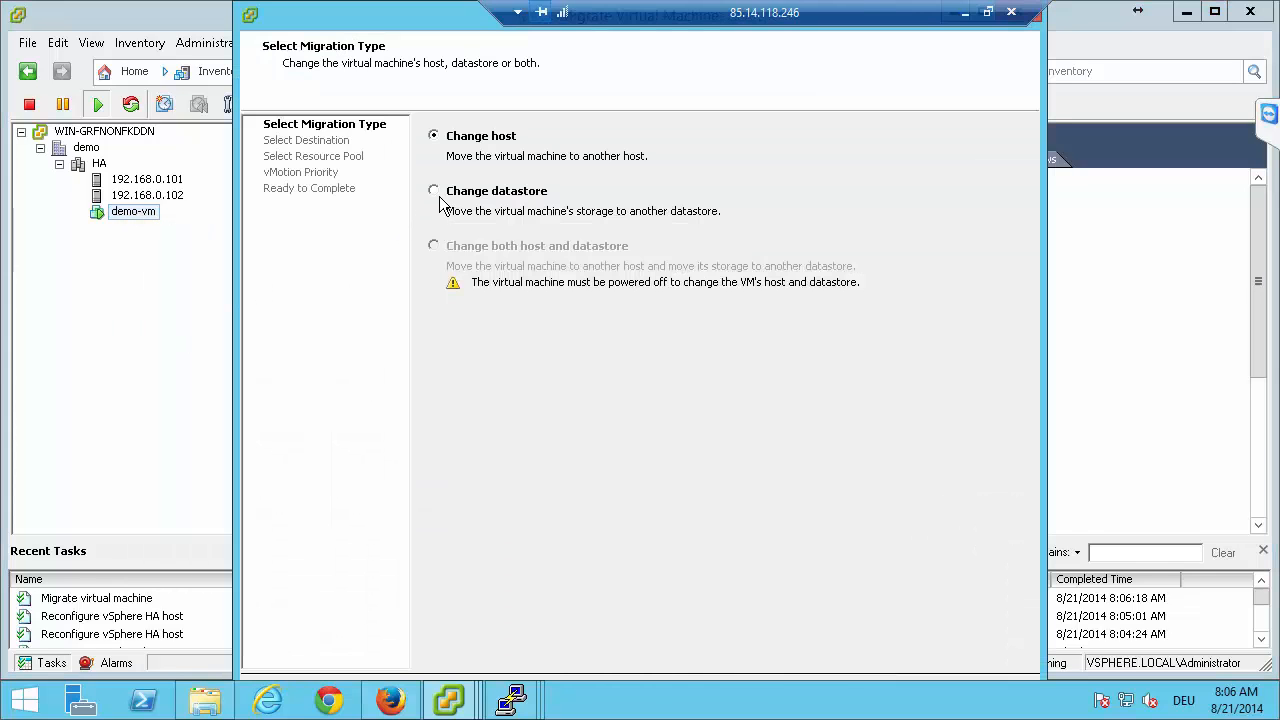
{"action": "double_click", "coordinate": [440, 195]}
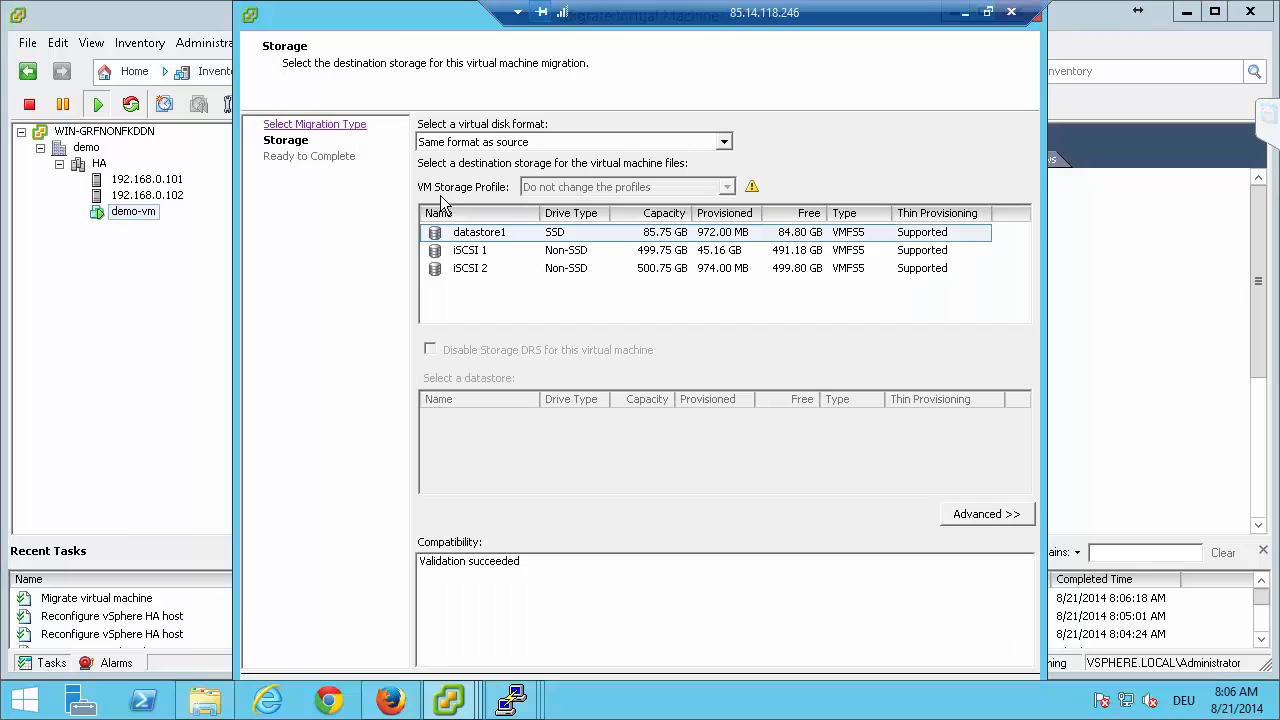
{"action": "left_click", "coordinate": [468, 268]}
{"action": "double_click", "coordinate": [469, 268]}
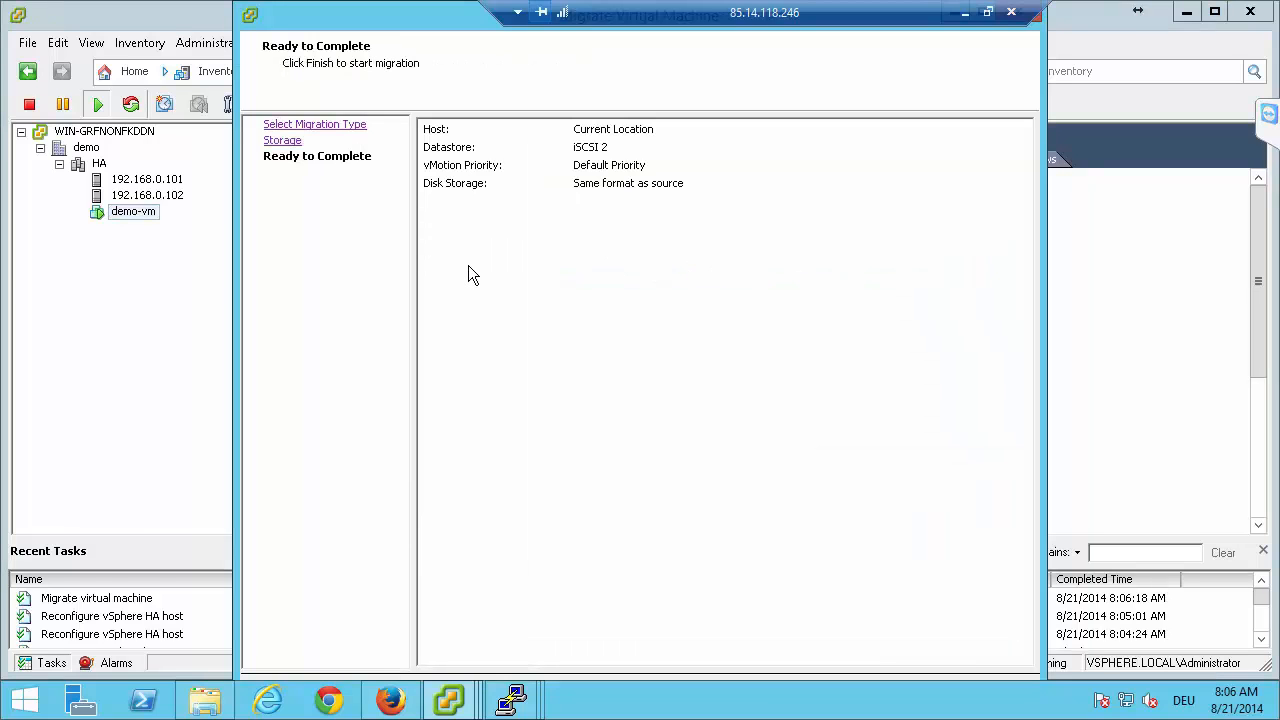
{"action": "key", "text": "Return"}
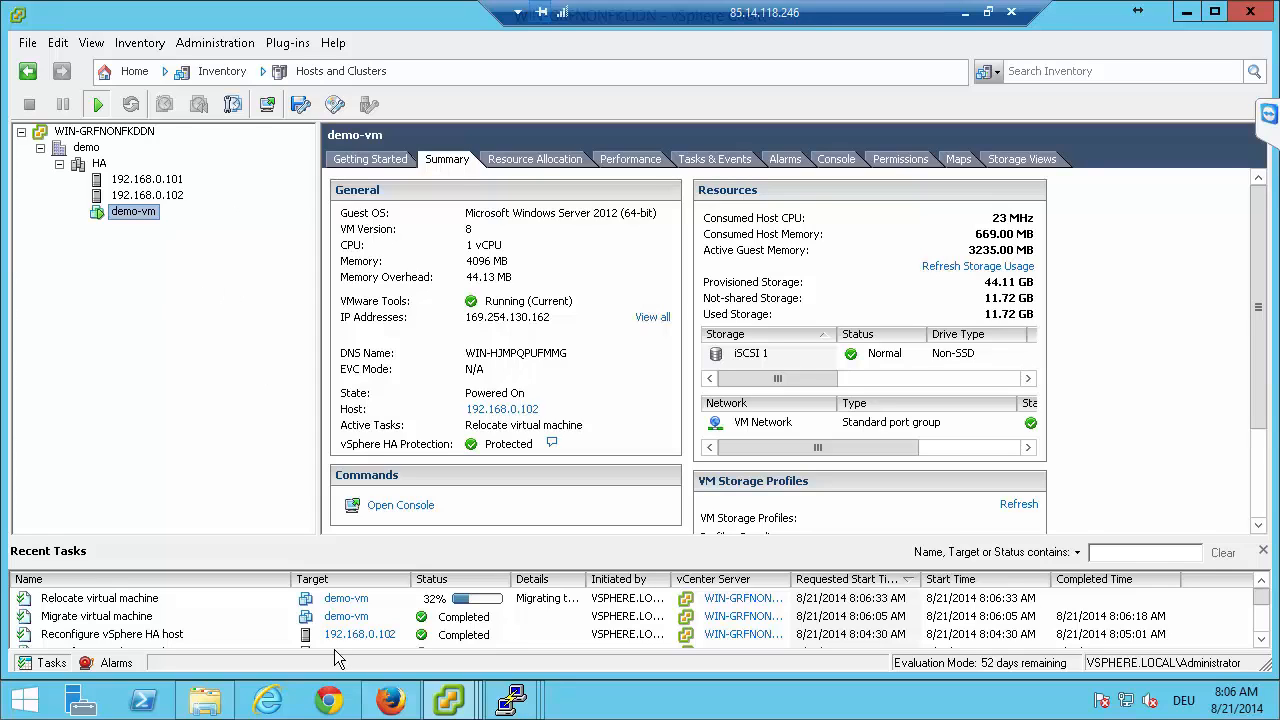
Switch to Firefox and restart the dss-a storage node from its Data Storage Software V7 interface.
{"action": "left_click", "coordinate": [390, 700]}
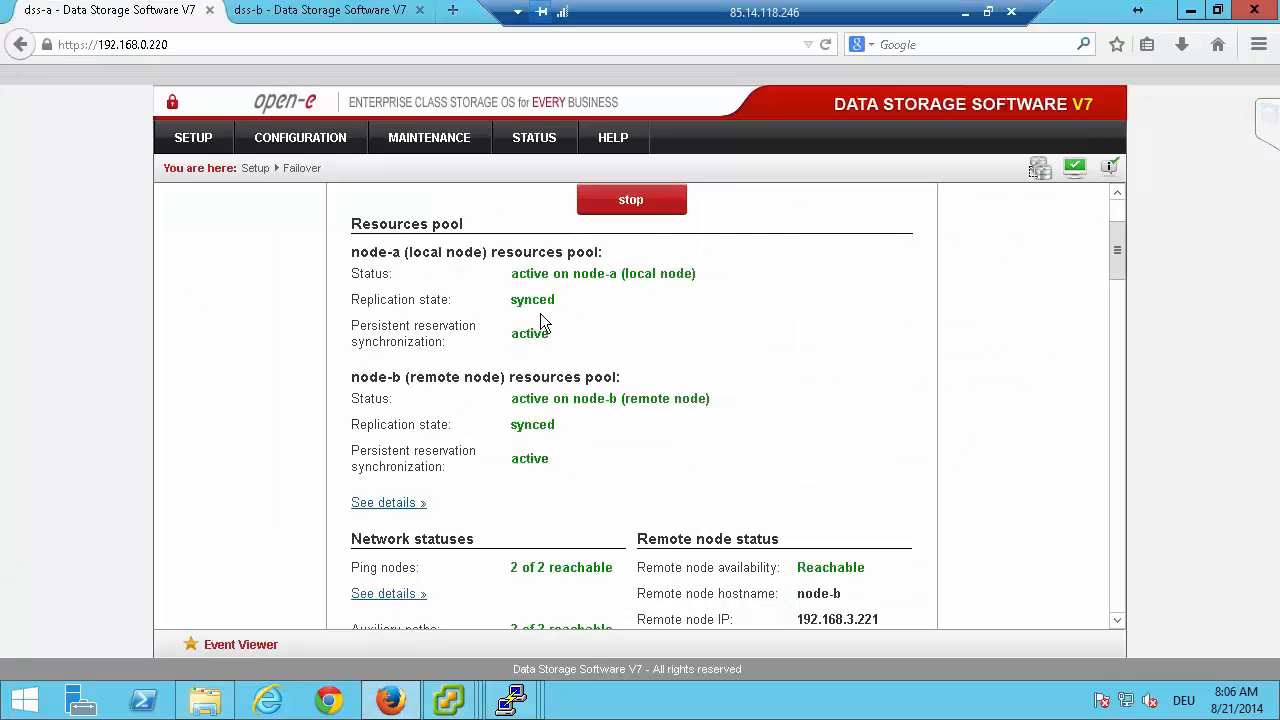
{"action": "scroll", "coordinate": [257, 305], "scroll_direction": "up", "scroll_amount": 3}
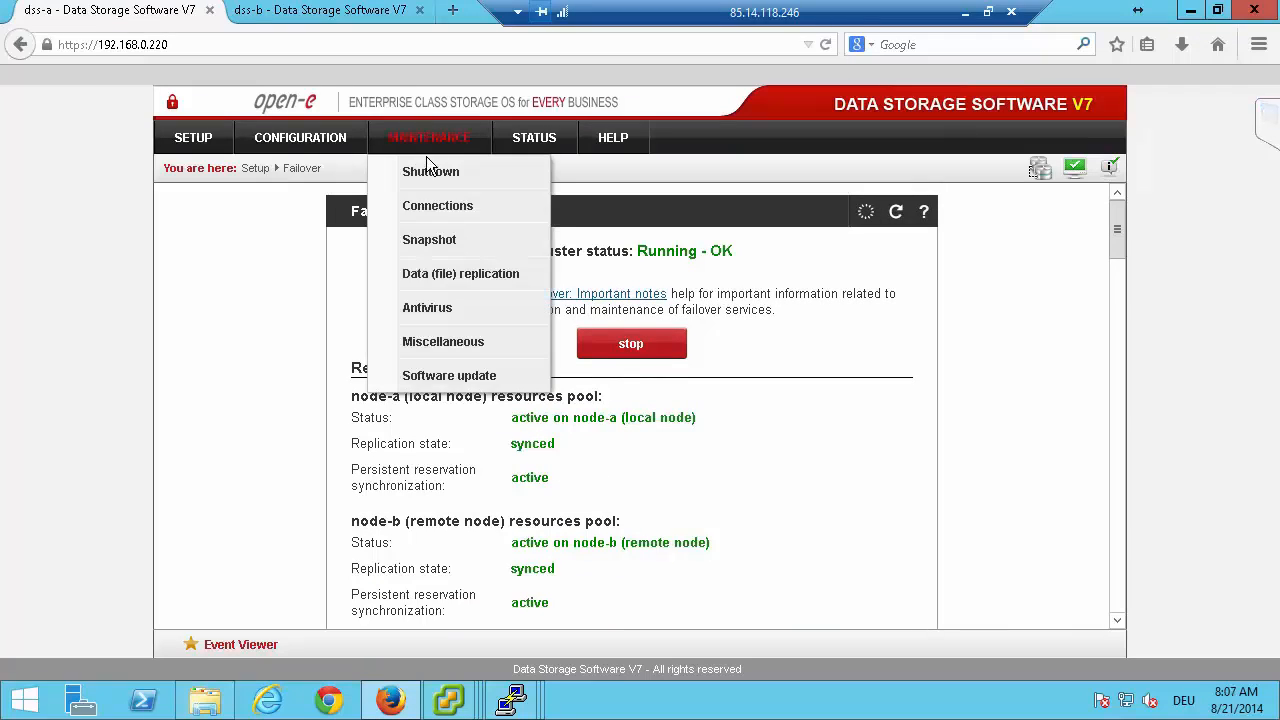
{"action": "left_click", "coordinate": [429, 169]}
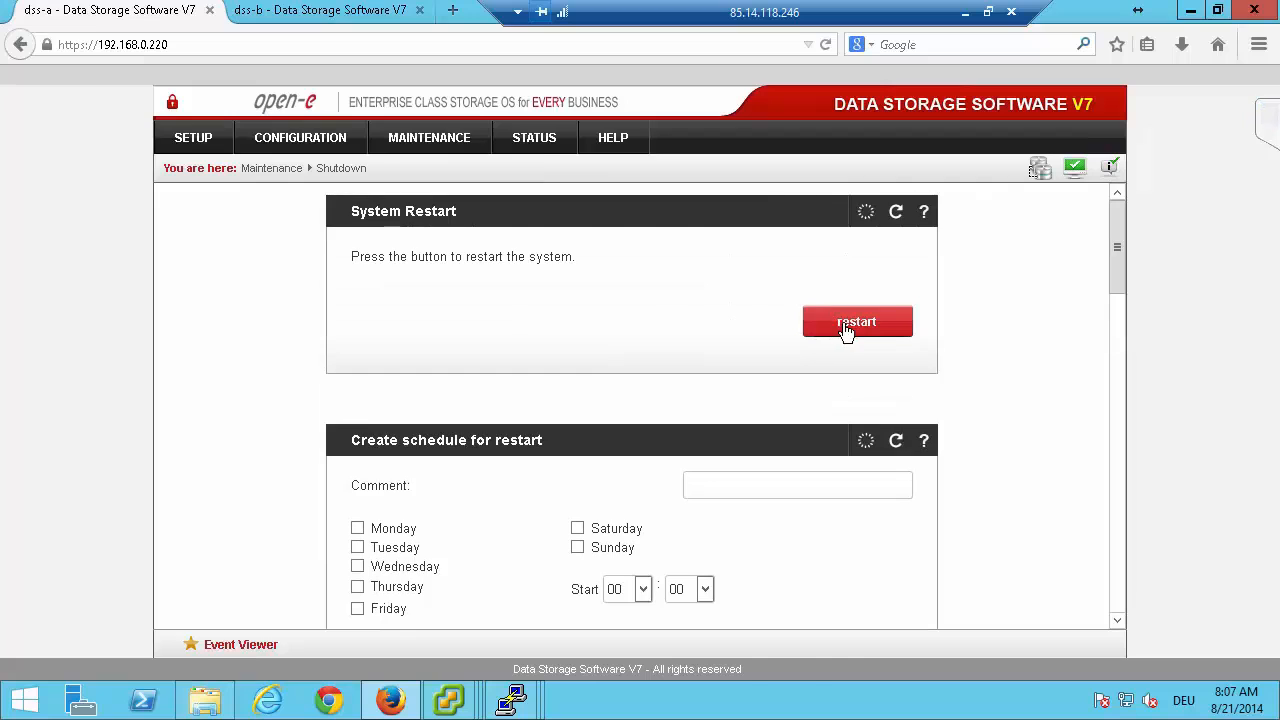
{"action": "left_click", "coordinate": [846, 325]}
{"action": "left_click", "coordinate": [668, 384]}
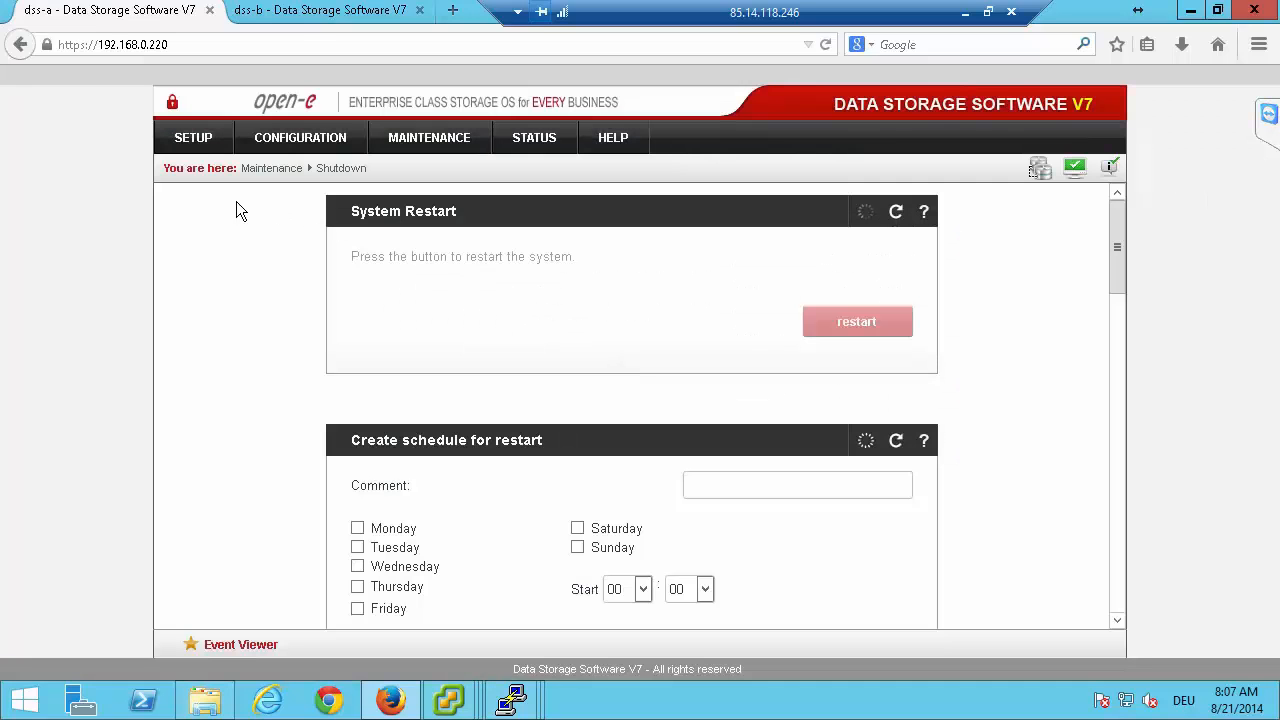
Monitor the cluster and resource pool status in the Failover Manager on dss-b, dismissing the system event notices.
{"action": "left_click", "coordinate": [300, 11]}
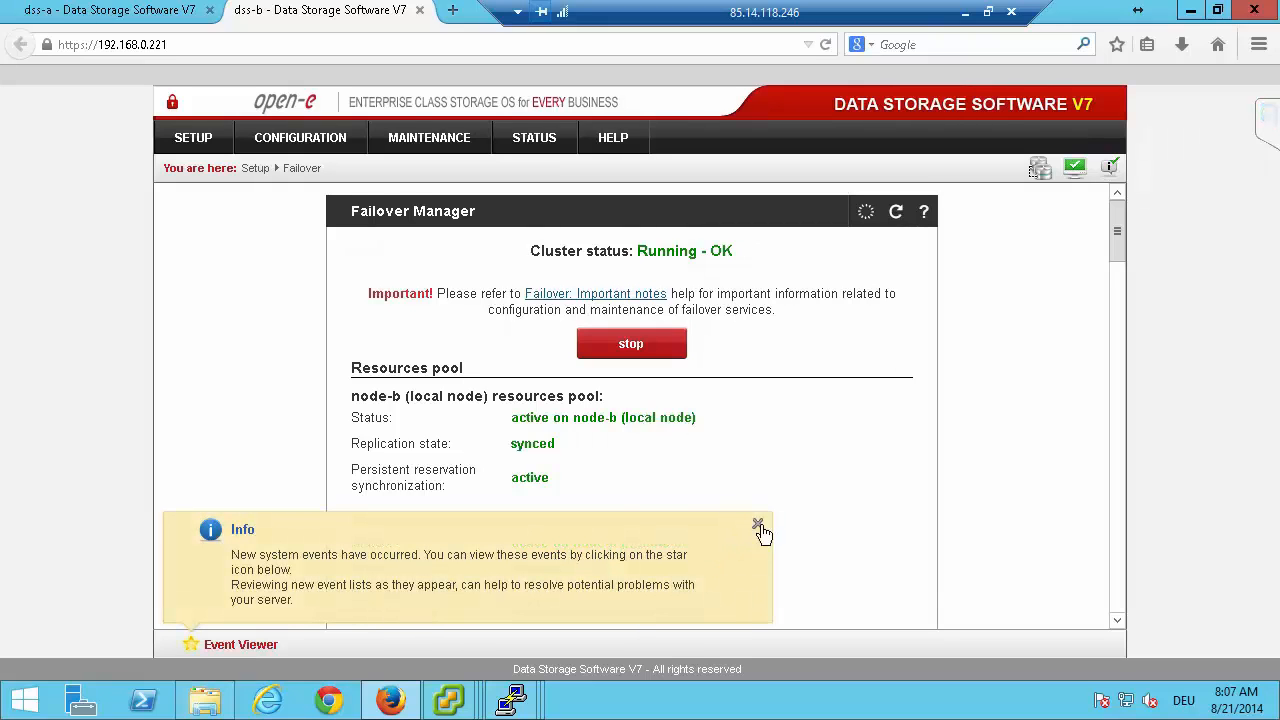
{"action": "left_click", "coordinate": [759, 530]}
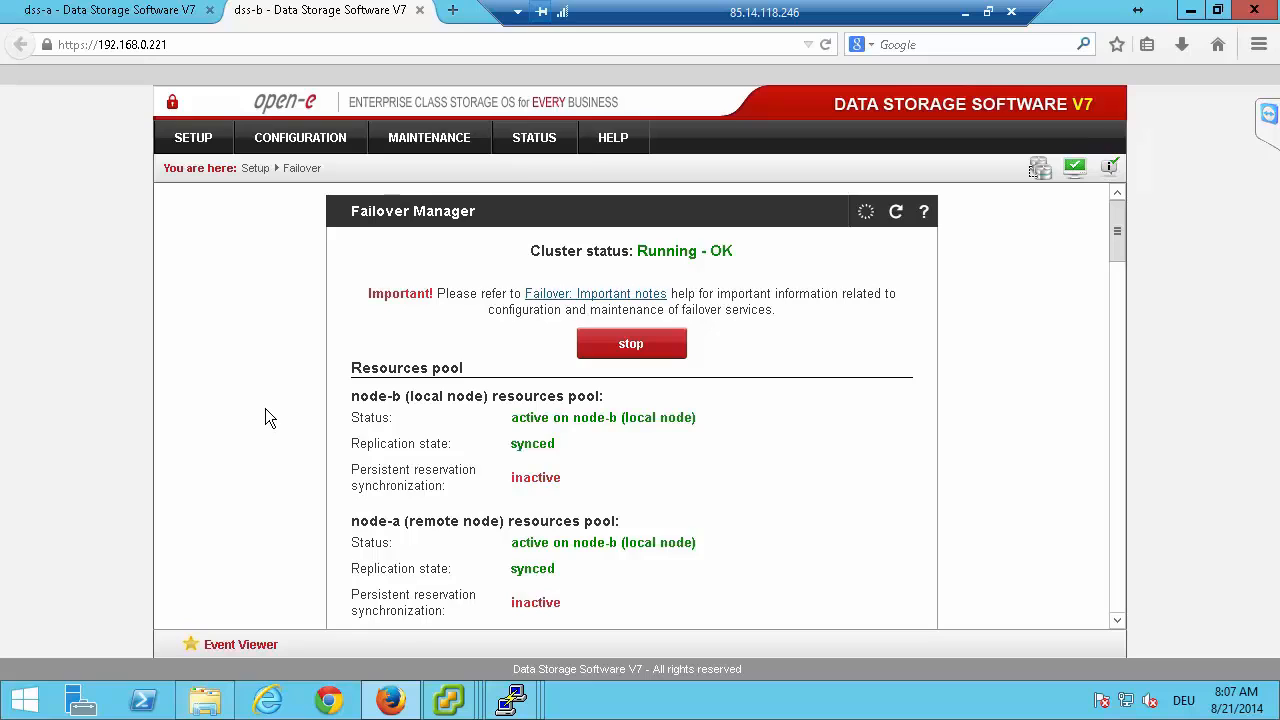
{"action": "scroll", "coordinate": [265, 408], "scroll_direction": "down", "scroll_amount": 1}
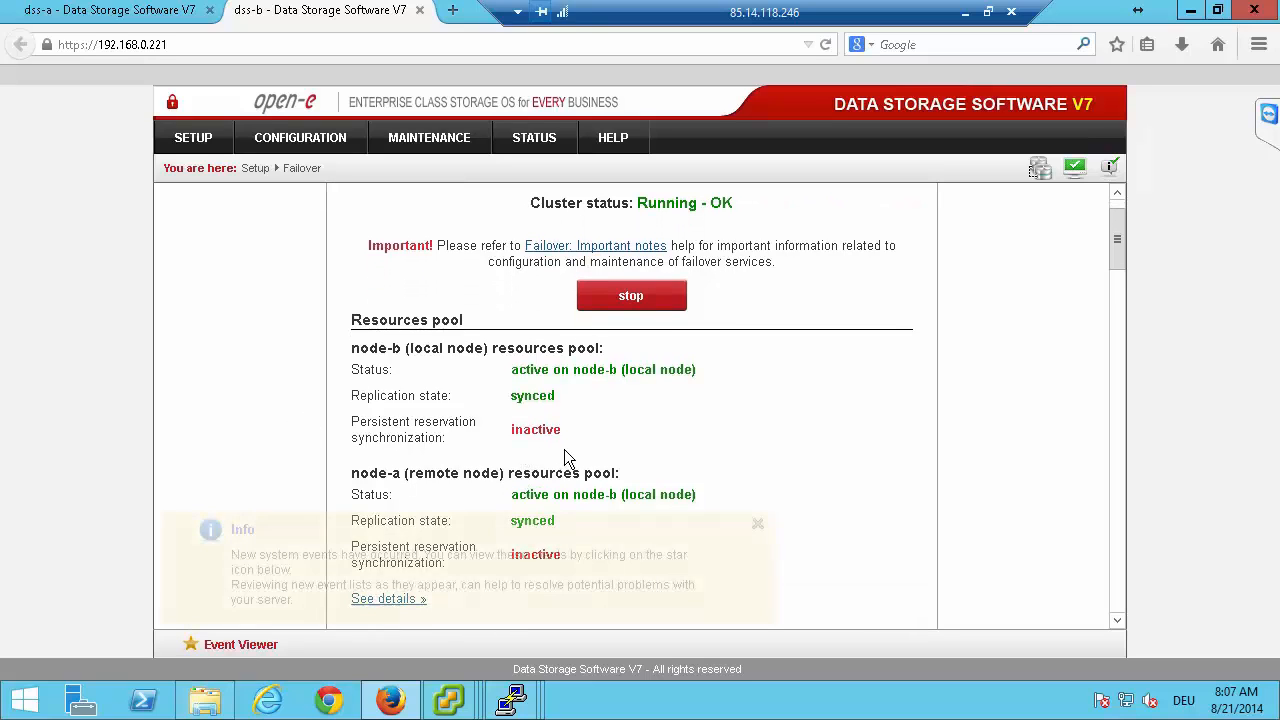
{"action": "left_click", "coordinate": [758, 526]}
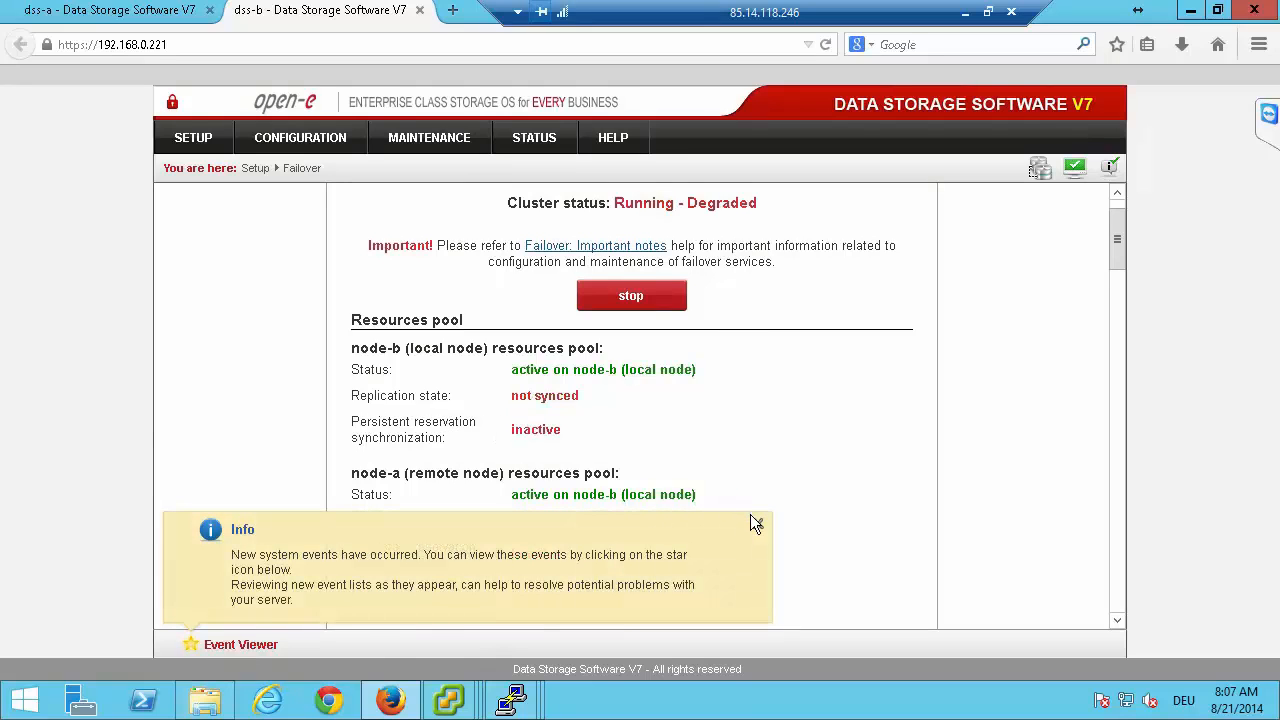
{"action": "left_click", "coordinate": [757, 525]}
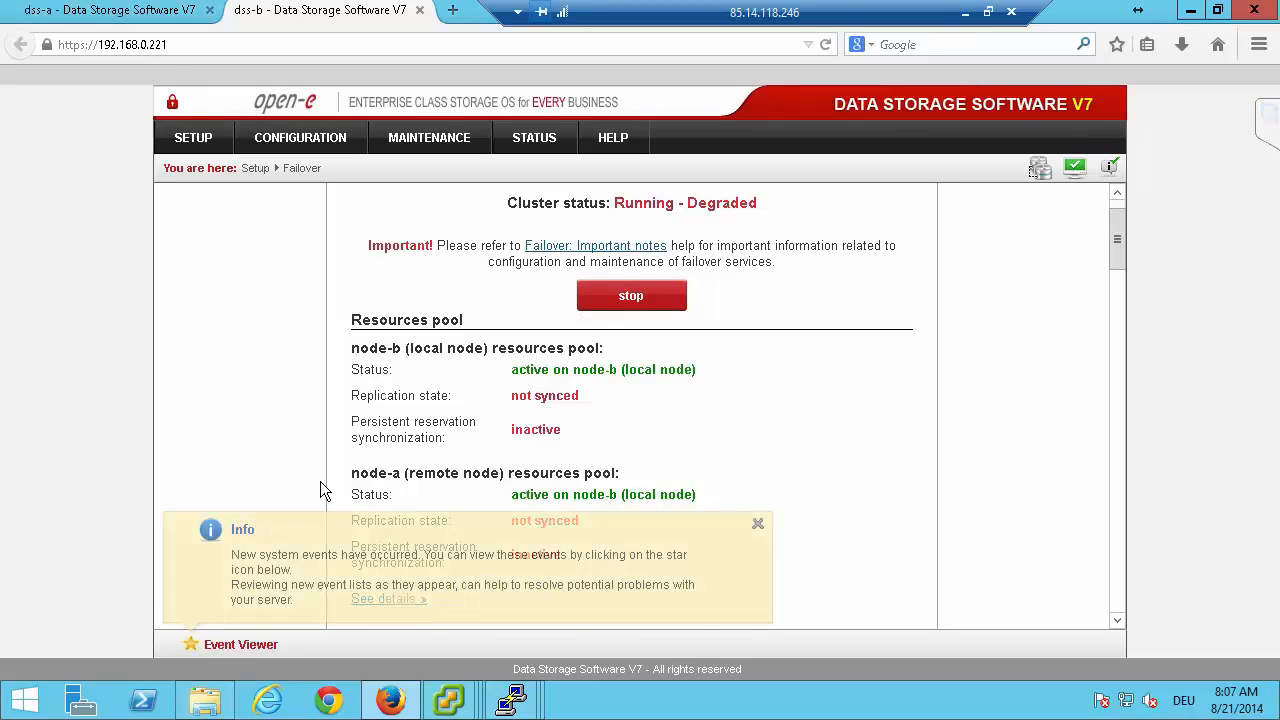
Switch to the vCenter window of vSphere Client and check the datastores on hosts 192.168.0.101 and 192.168.0.102.
{"action": "mouse_move", "coordinate": [462, 700]}
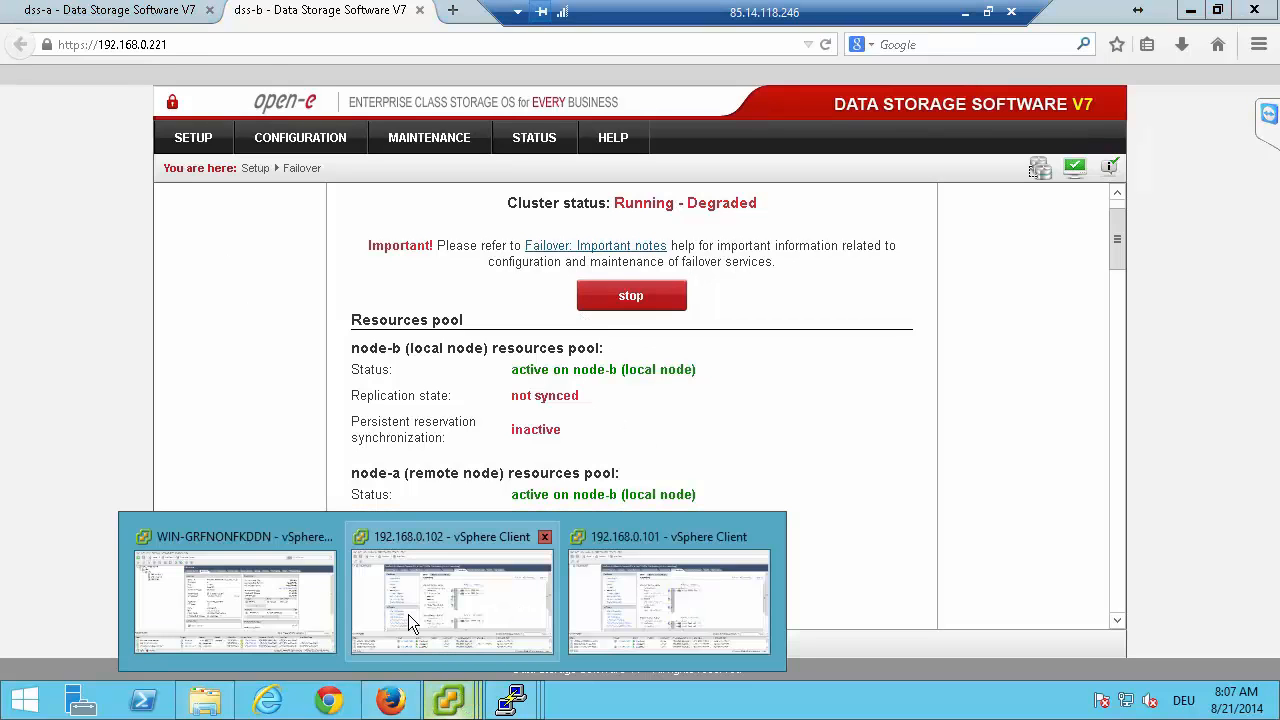
{"action": "left_click", "coordinate": [282, 597]}
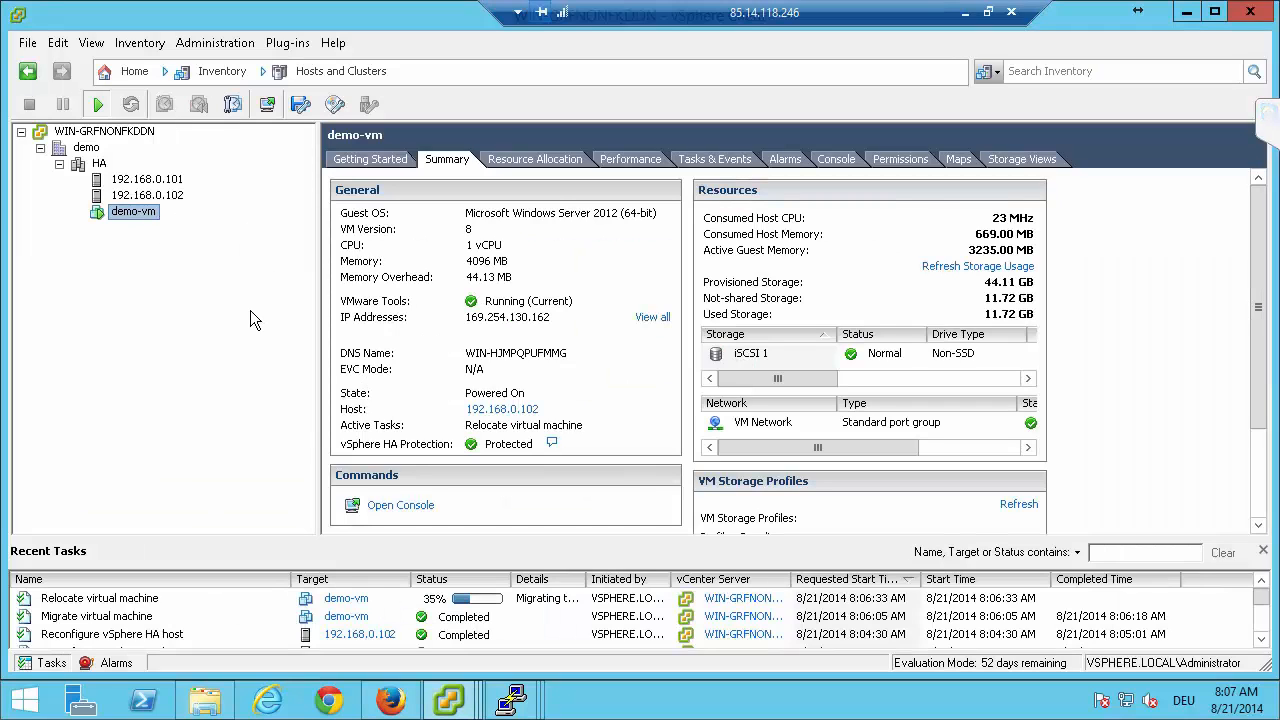
{"action": "left_click", "coordinate": [150, 179]}
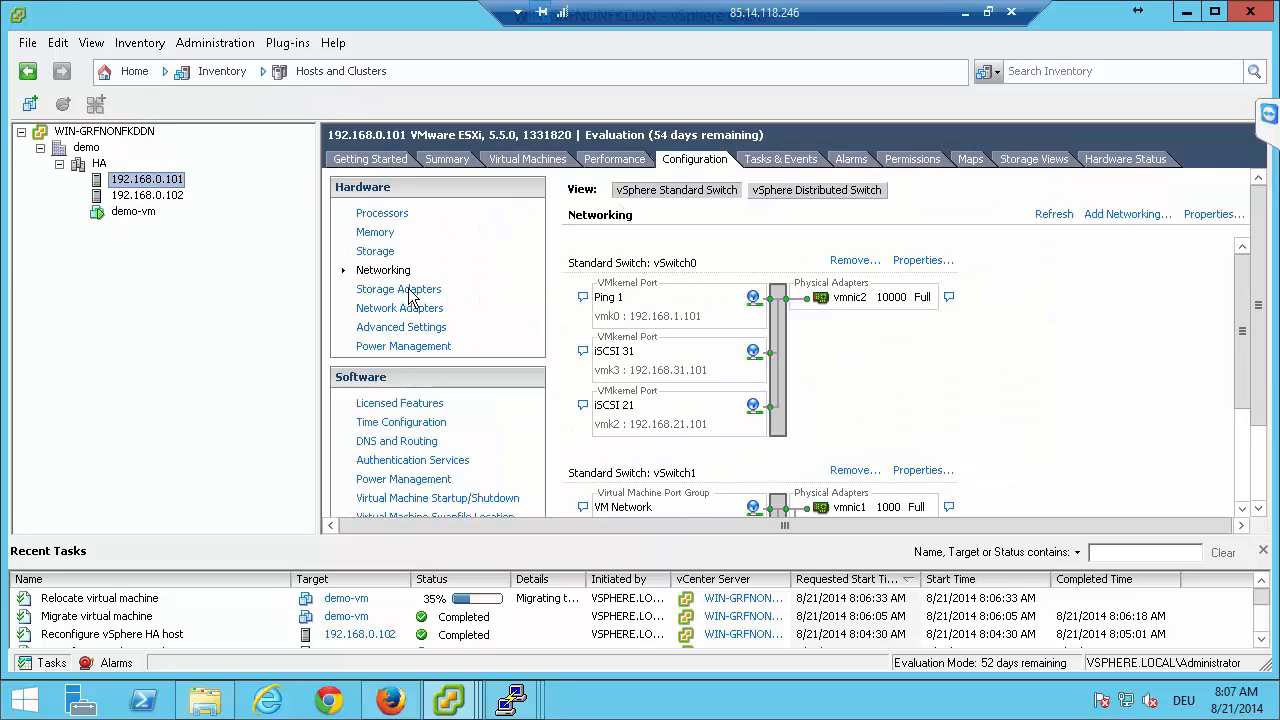
{"action": "left_click", "coordinate": [386, 253]}
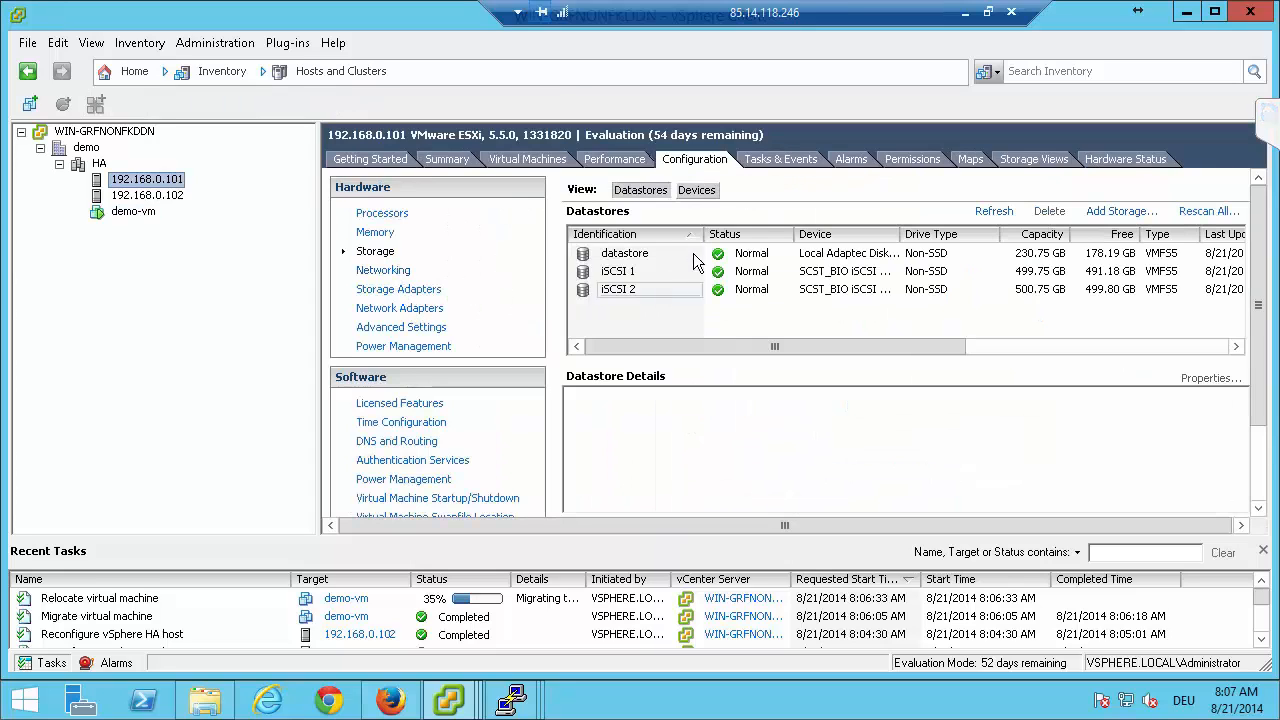
{"action": "left_click", "coordinate": [170, 196]}
{"action": "left_click", "coordinate": [700, 160]}
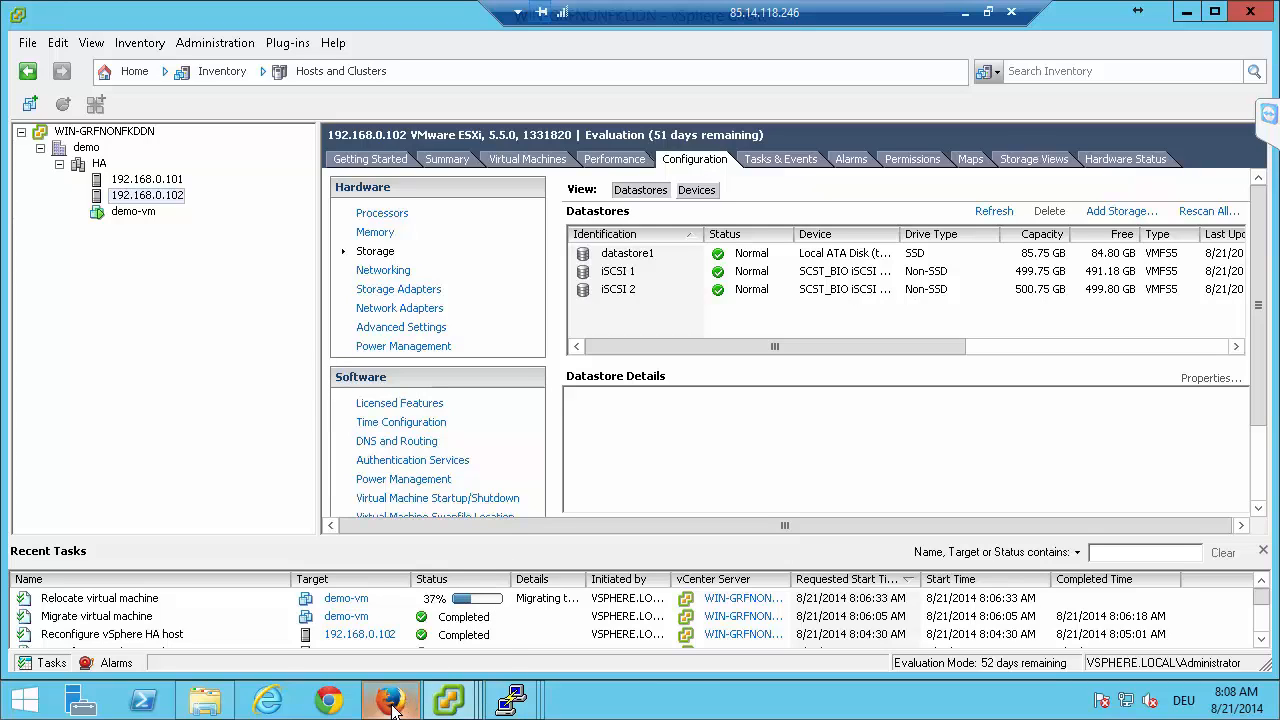
Expand the TeamViewer meeting panel to read the participants' chat questions.
{"action": "mouse_move", "coordinate": [392, 702]}
{"action": "mouse_move", "coordinate": [447, 706]}
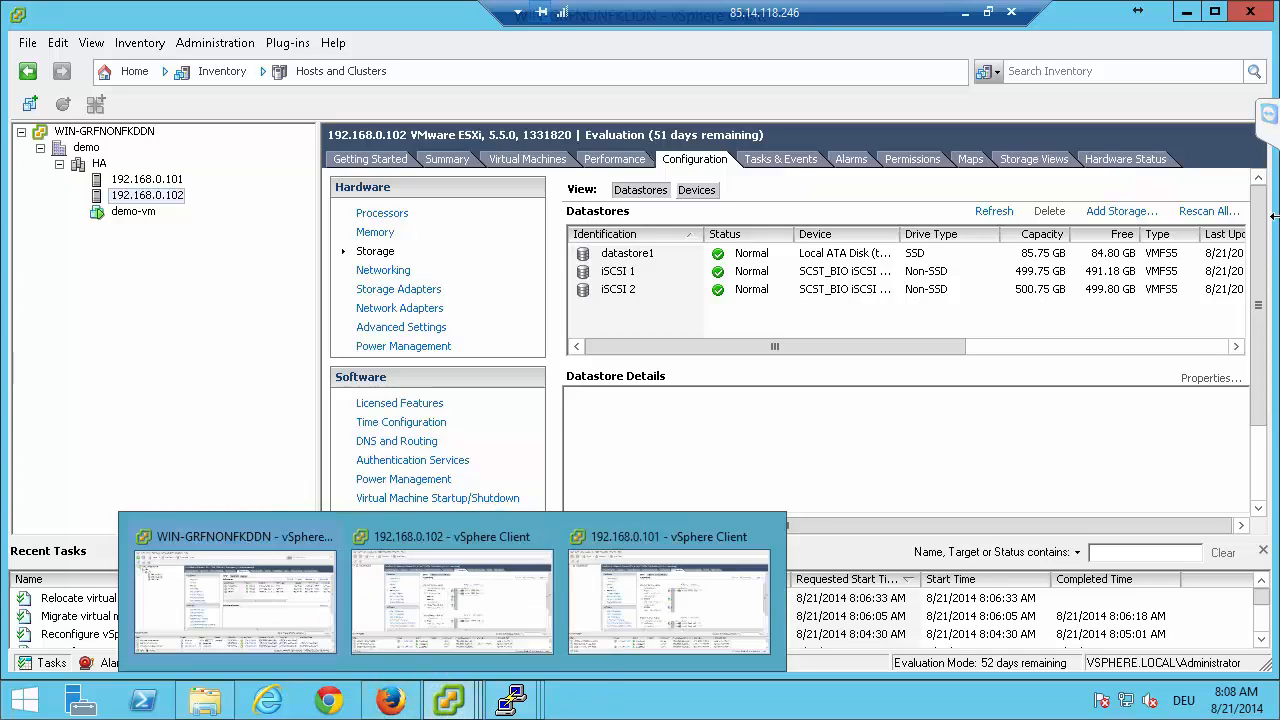
{"action": "left_click", "coordinate": [1272, 112]}
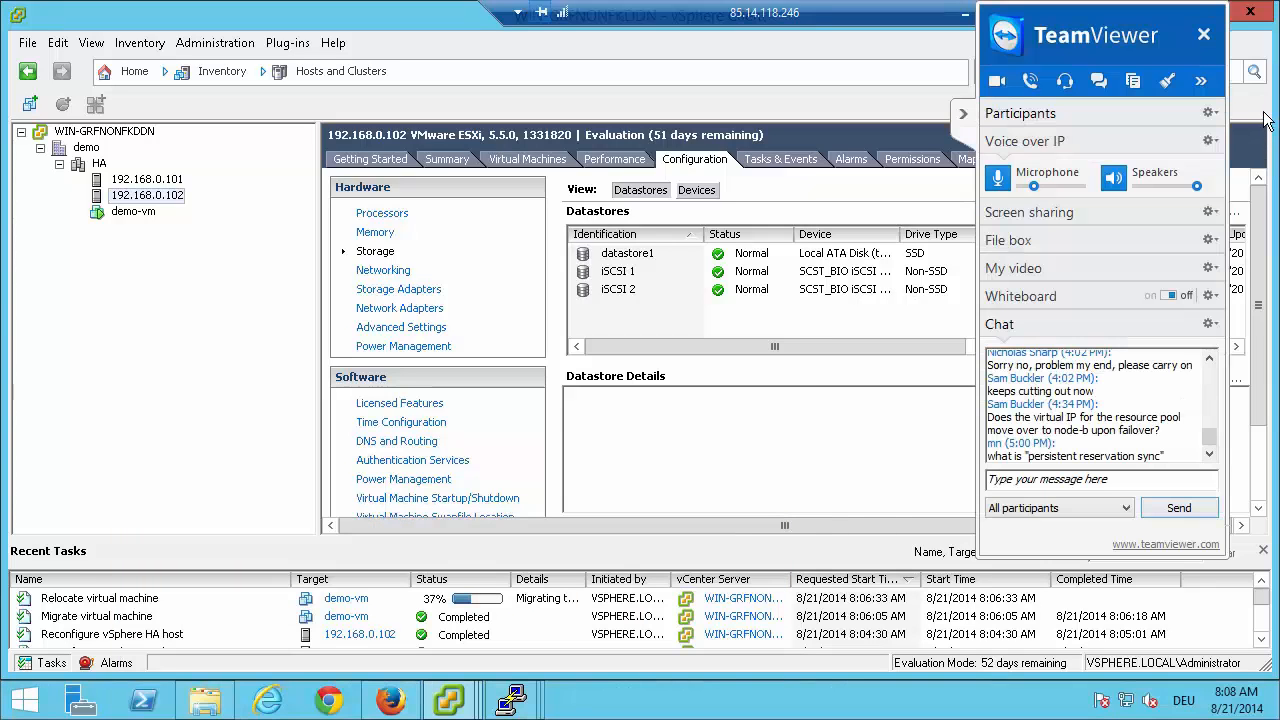
Read through the participants' questions in the TeamViewer meeting chat, and collapse the meeting panel.
{"action": "left_click", "coordinate": [1209, 456]}
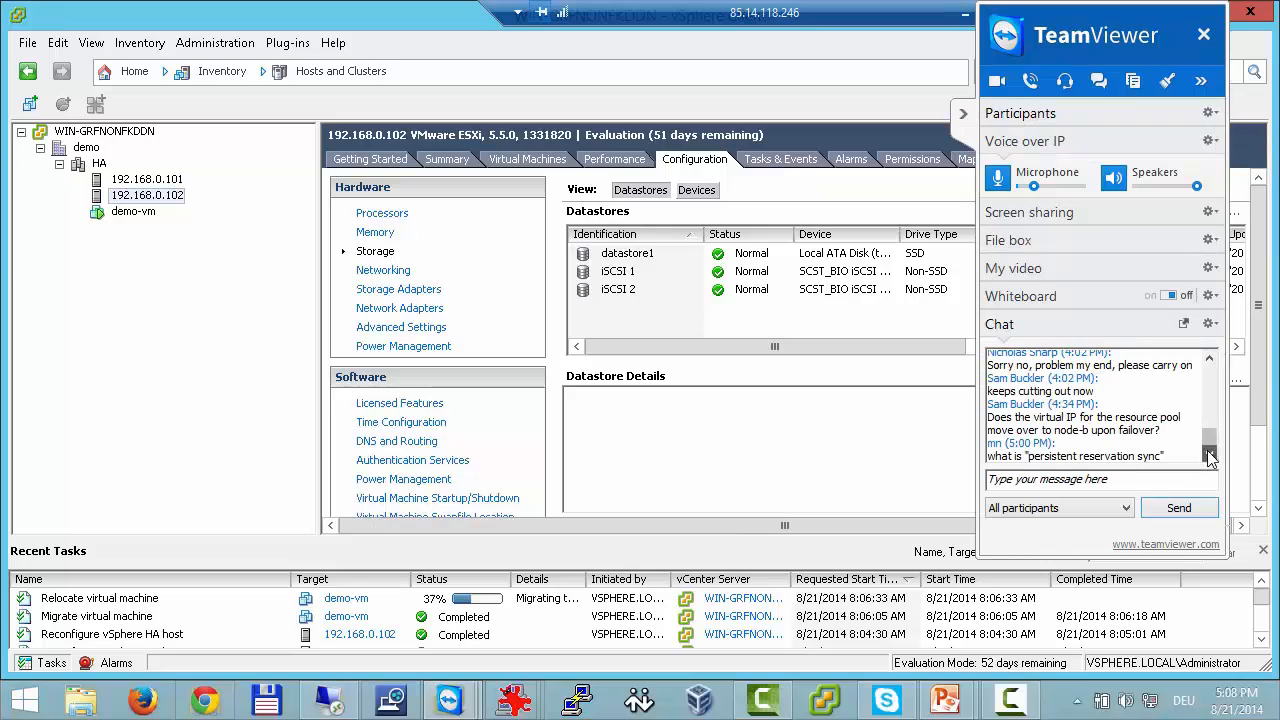
{"action": "left_click", "coordinate": [1213, 359]}
{"action": "left_click", "coordinate": [1213, 359]}
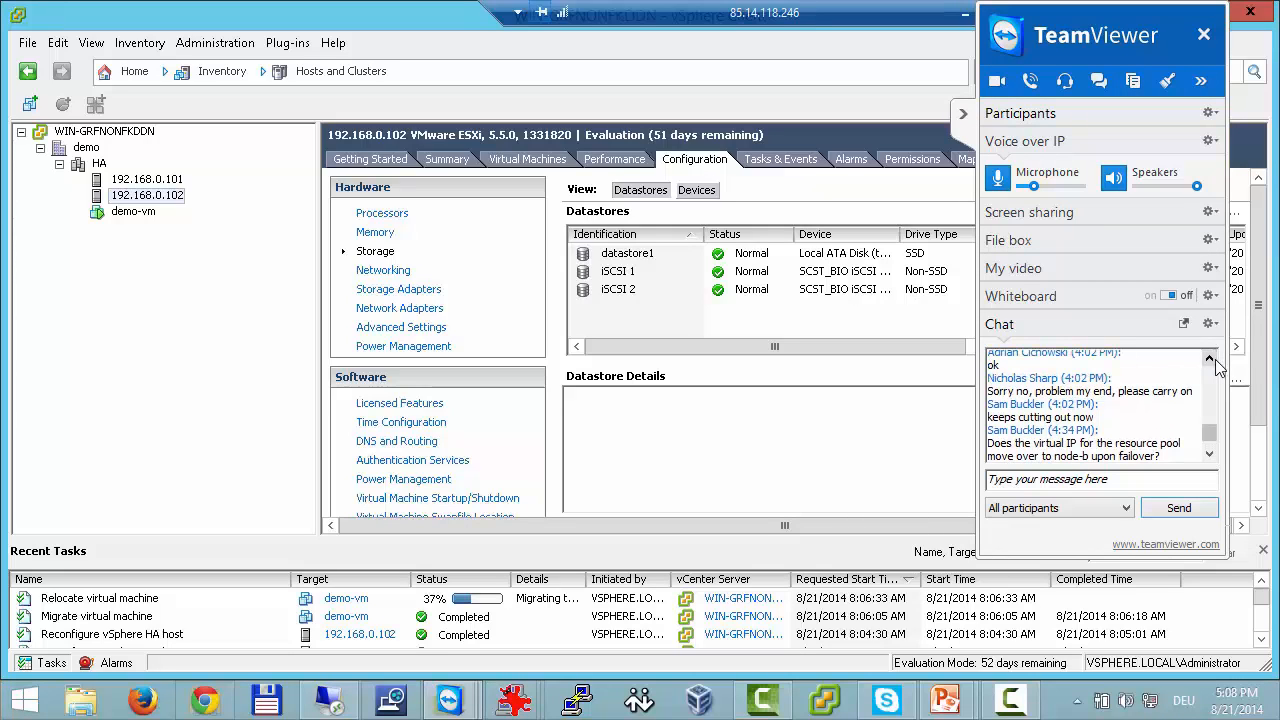
{"action": "left_click", "coordinate": [1210, 454]}
{"action": "left_click", "coordinate": [1210, 454]}
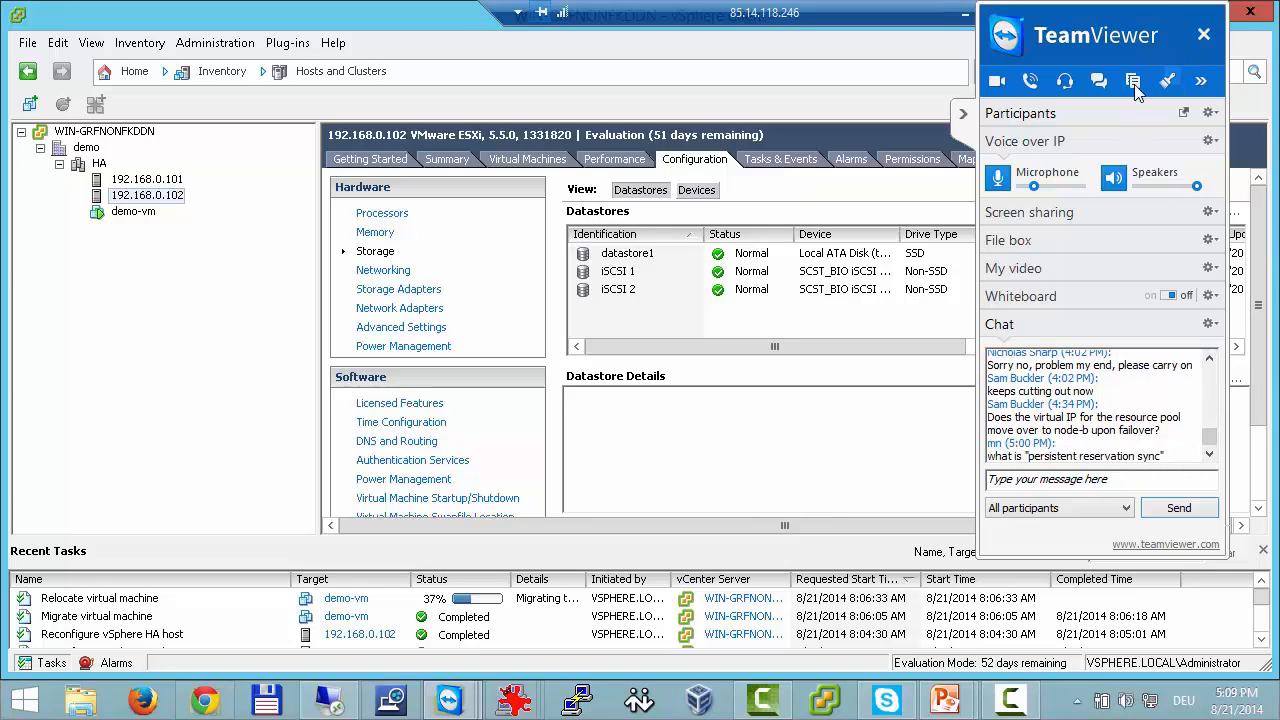
{"action": "left_click", "coordinate": [966, 118]}
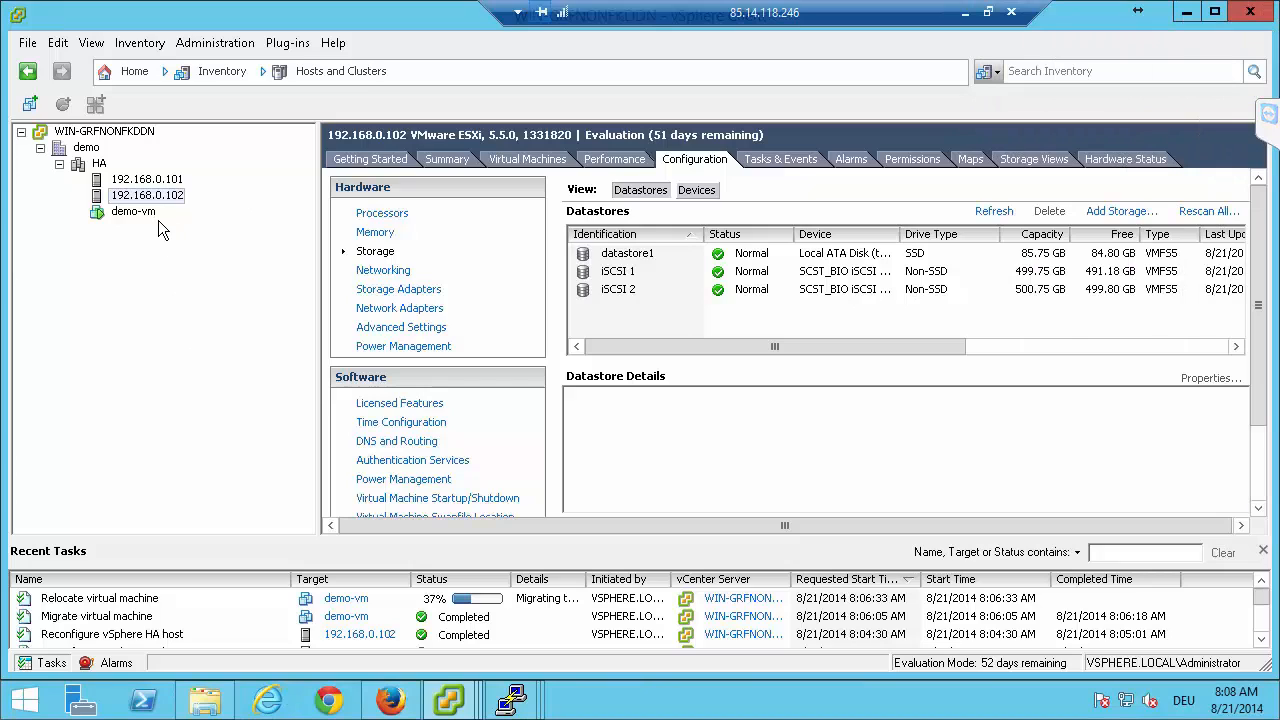
Open the console of demo-vm and send Ctrl+Alt+Del to its guest system.
{"action": "left_click", "coordinate": [131, 214]}
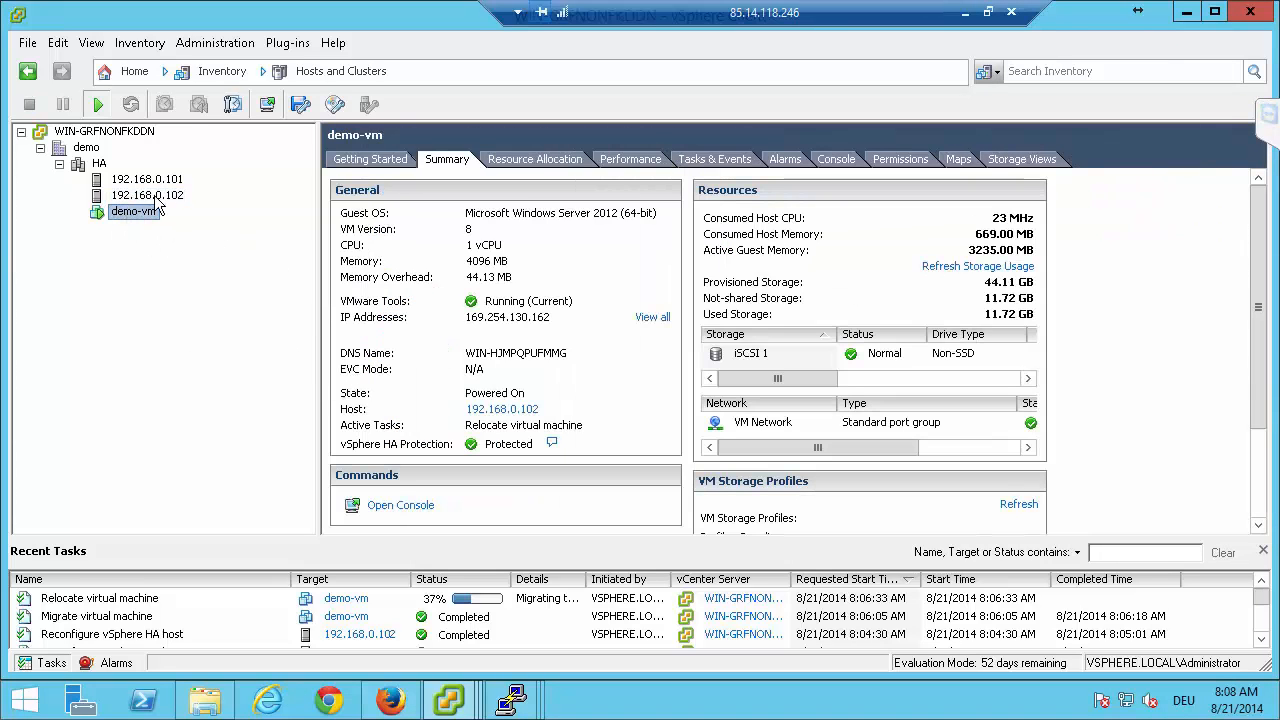
{"action": "left_click", "coordinate": [267, 104]}
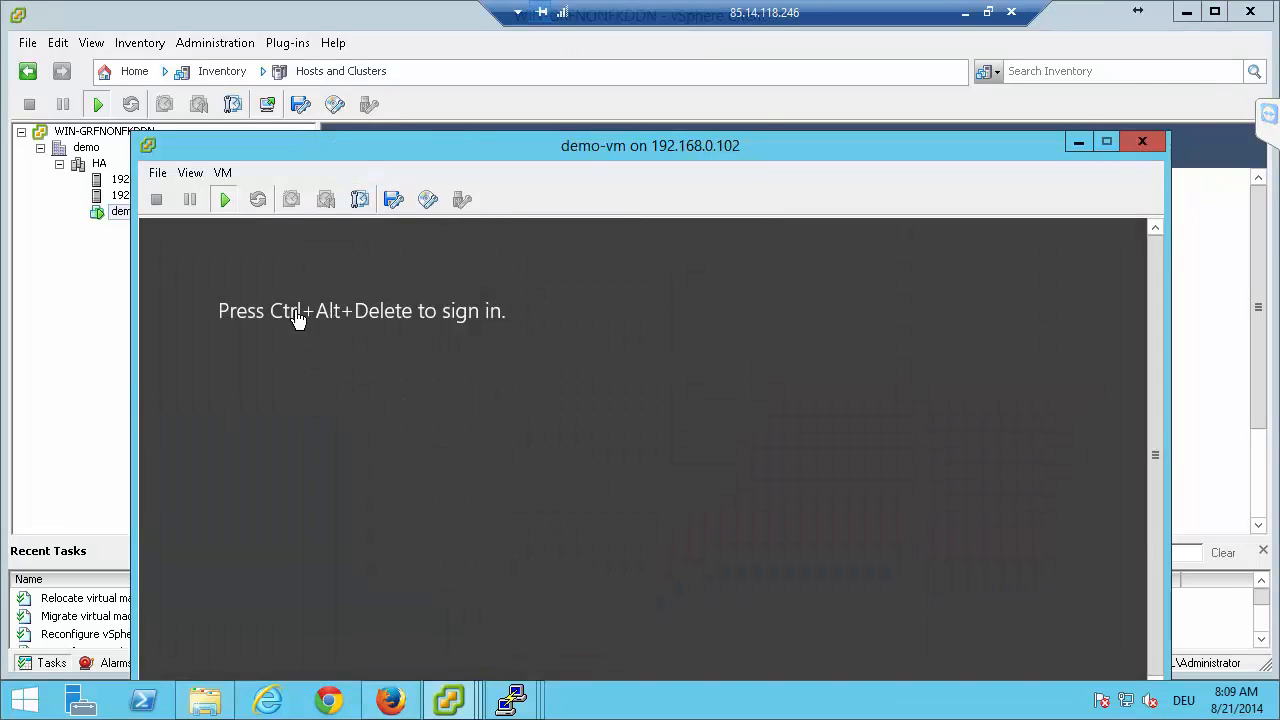
{"action": "left_click", "coordinate": [222, 174]}
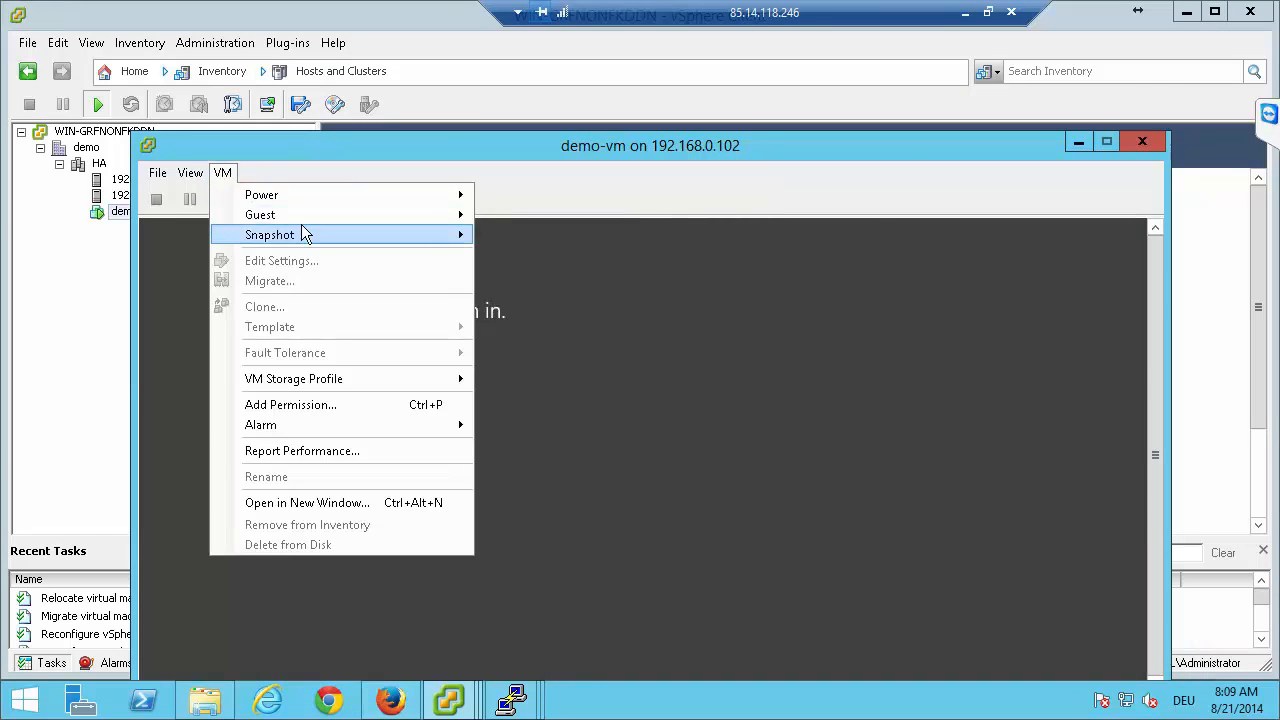
{"action": "mouse_move", "coordinate": [307, 200]}
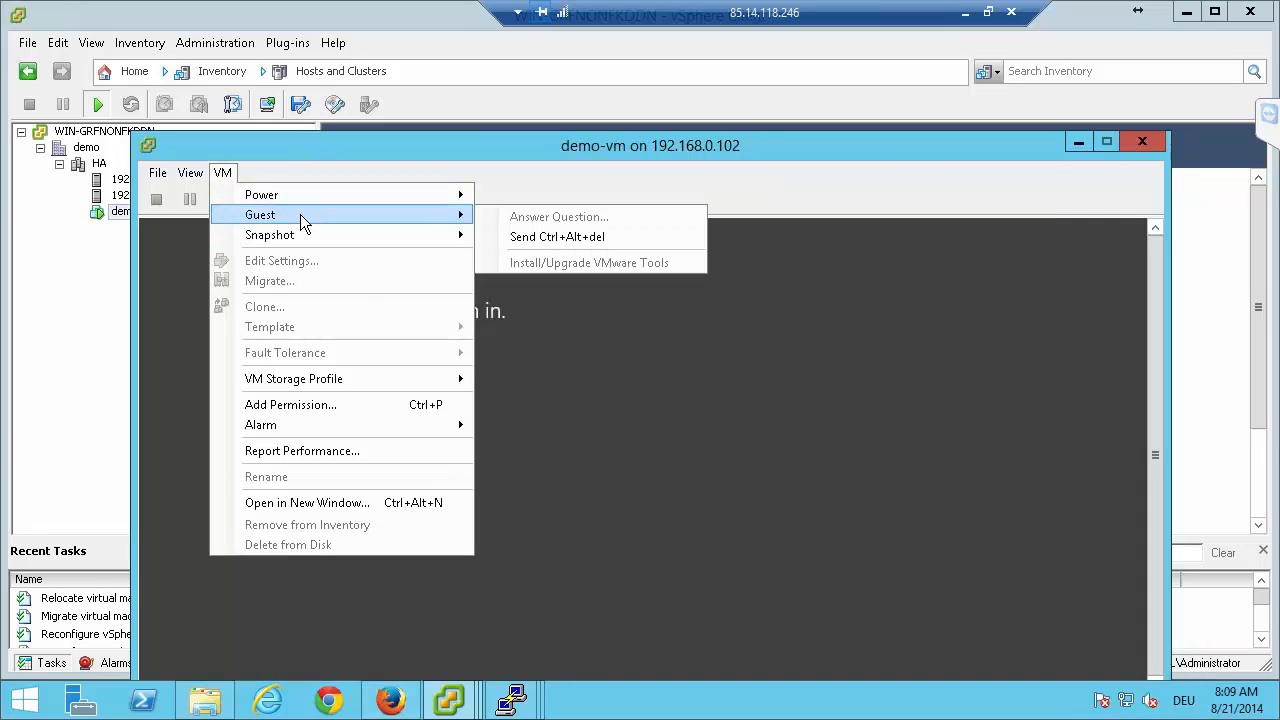
{"action": "left_click", "coordinate": [526, 240]}
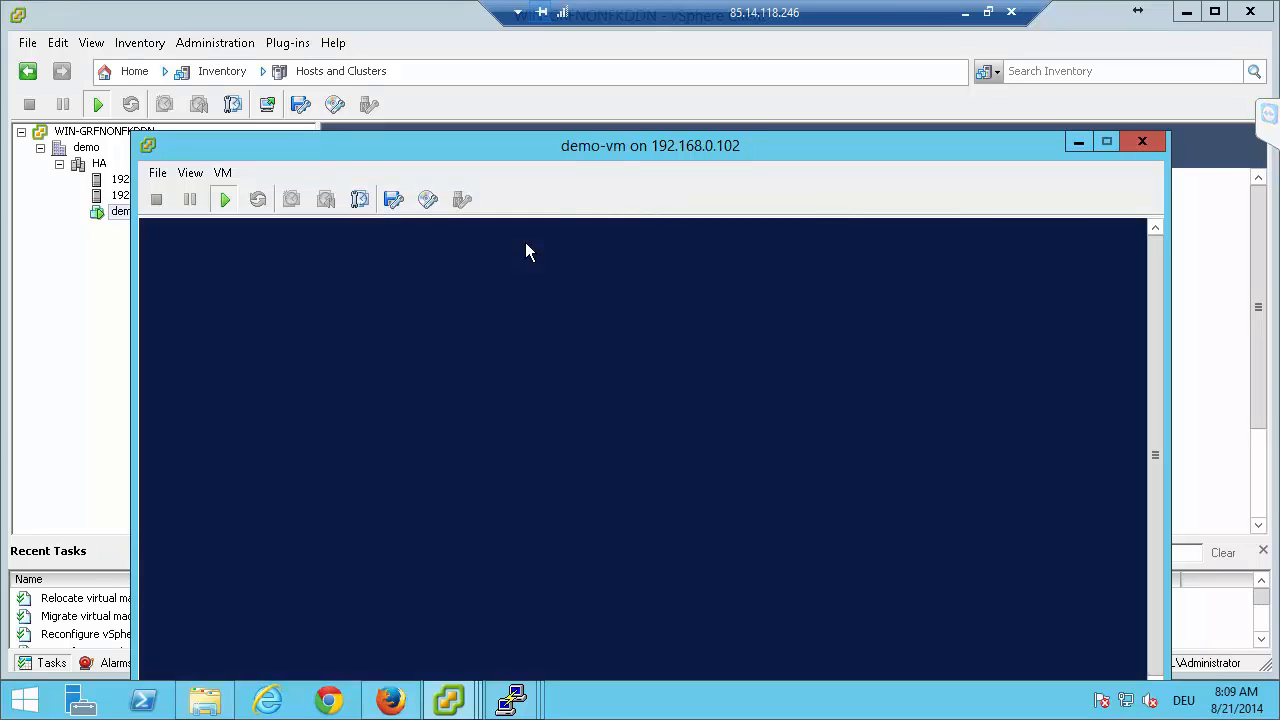
Sign in to the demo-vm guest as Administrator by entering the account password.
{"action": "left_click", "coordinate": [650, 458]}
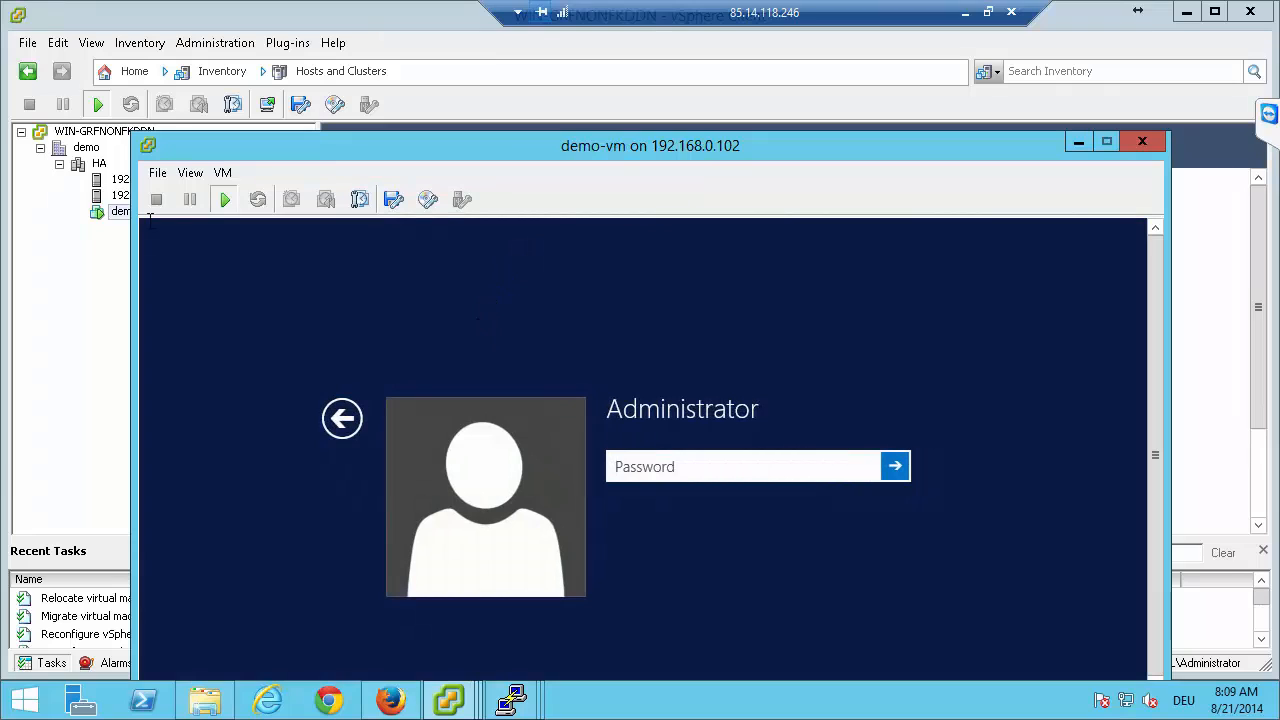
{"action": "type", "text": "***"}
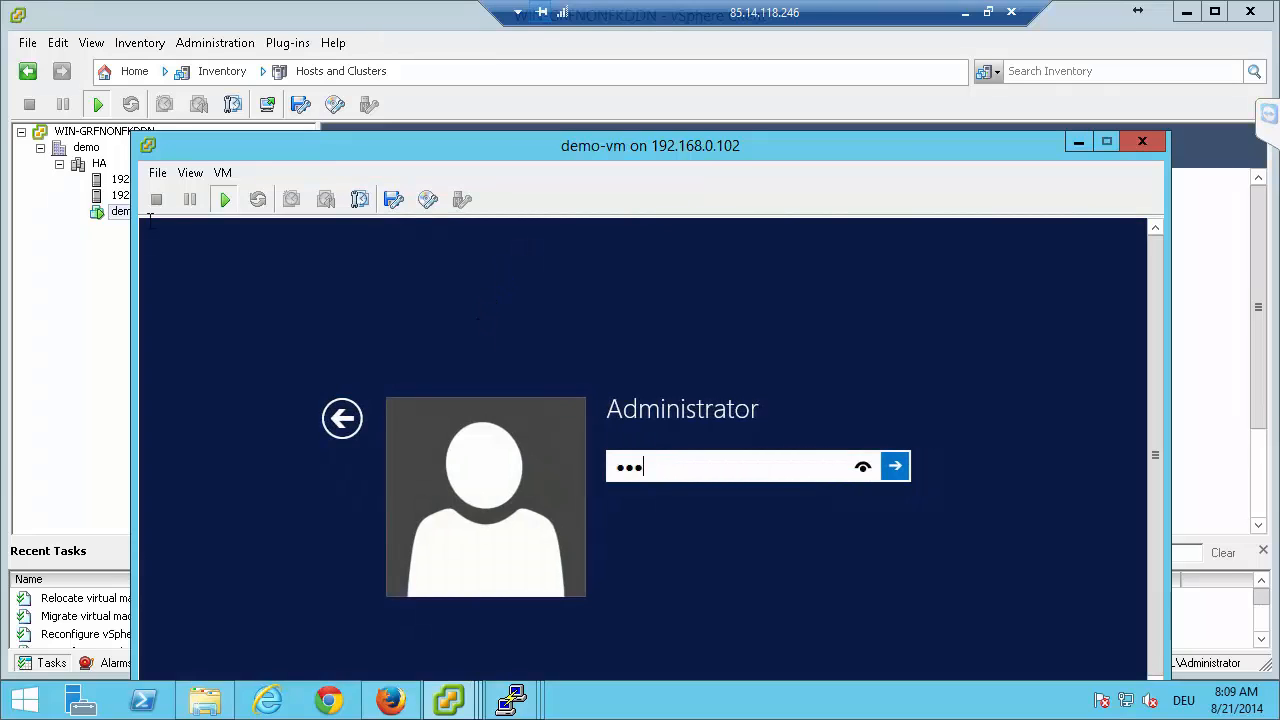
{"action": "type", "text": "******"}
{"action": "key", "text": "Return"}
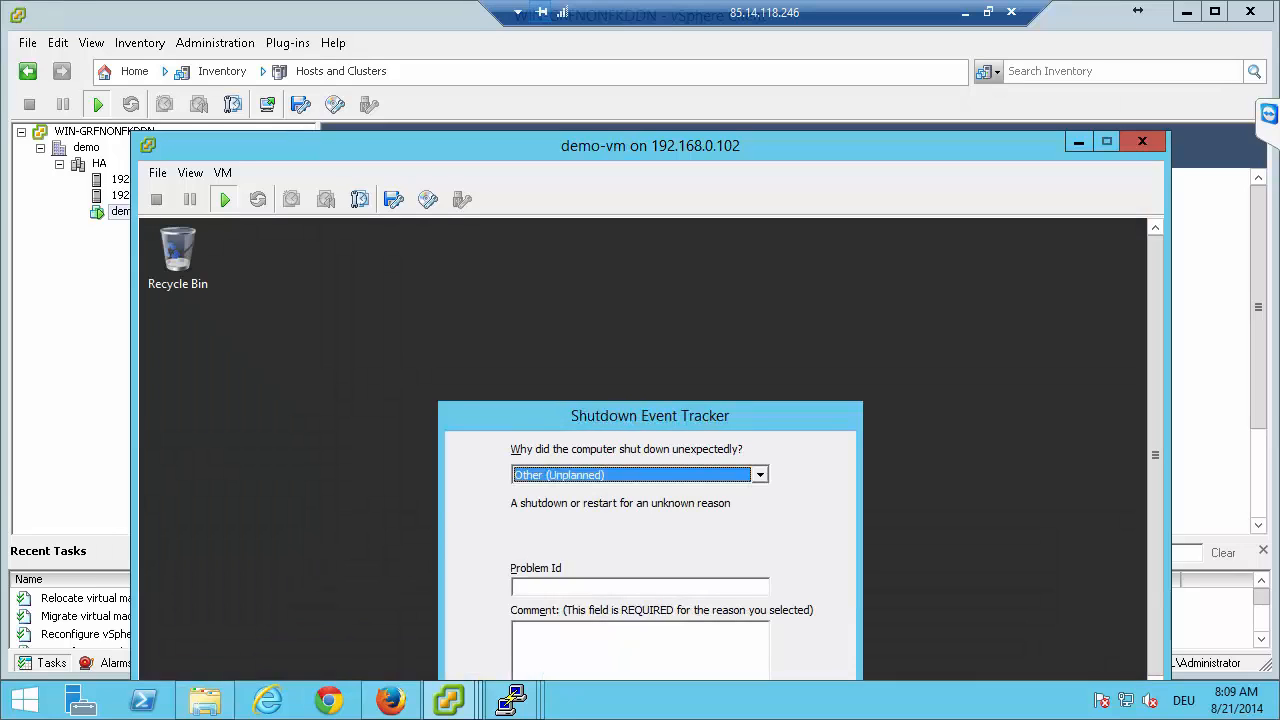
Submit the guest's Shutdown Event Tracker with the comment "as" and move the console window higher on the desktop.
{"action": "left_click", "coordinate": [558, 632]}
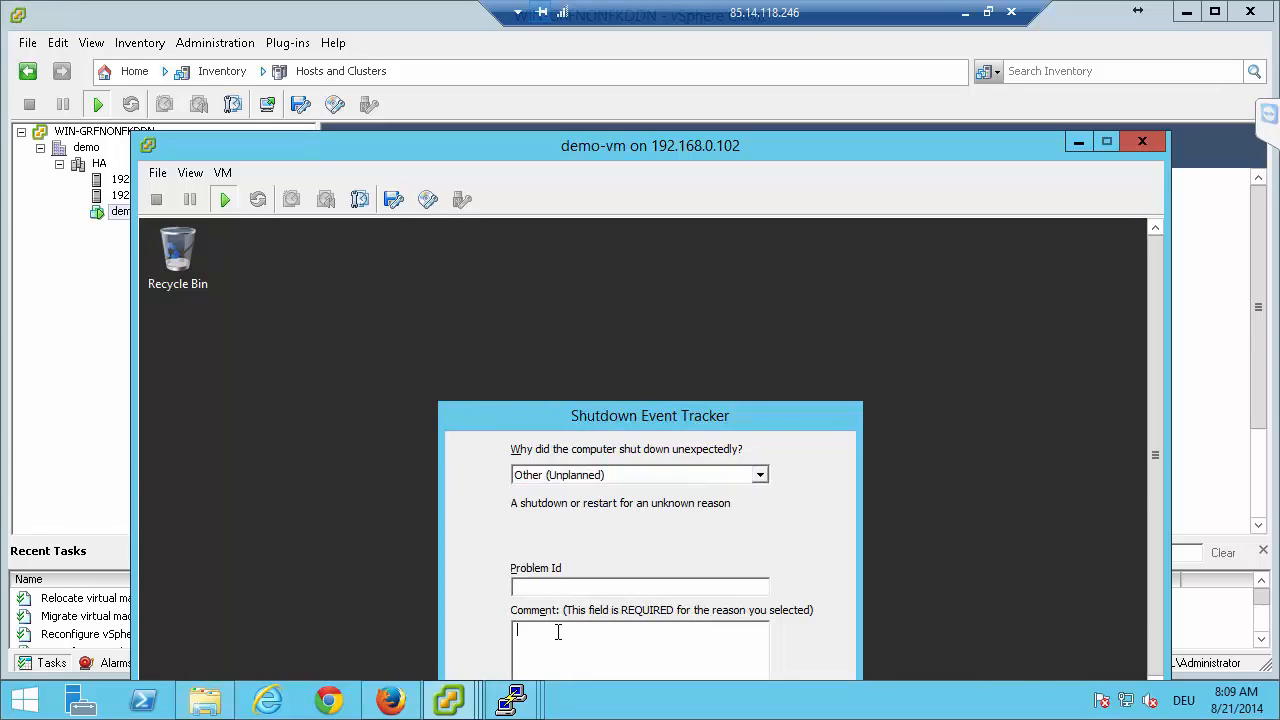
{"action": "type", "text": "as"}
{"action": "key", "text": "Return"}
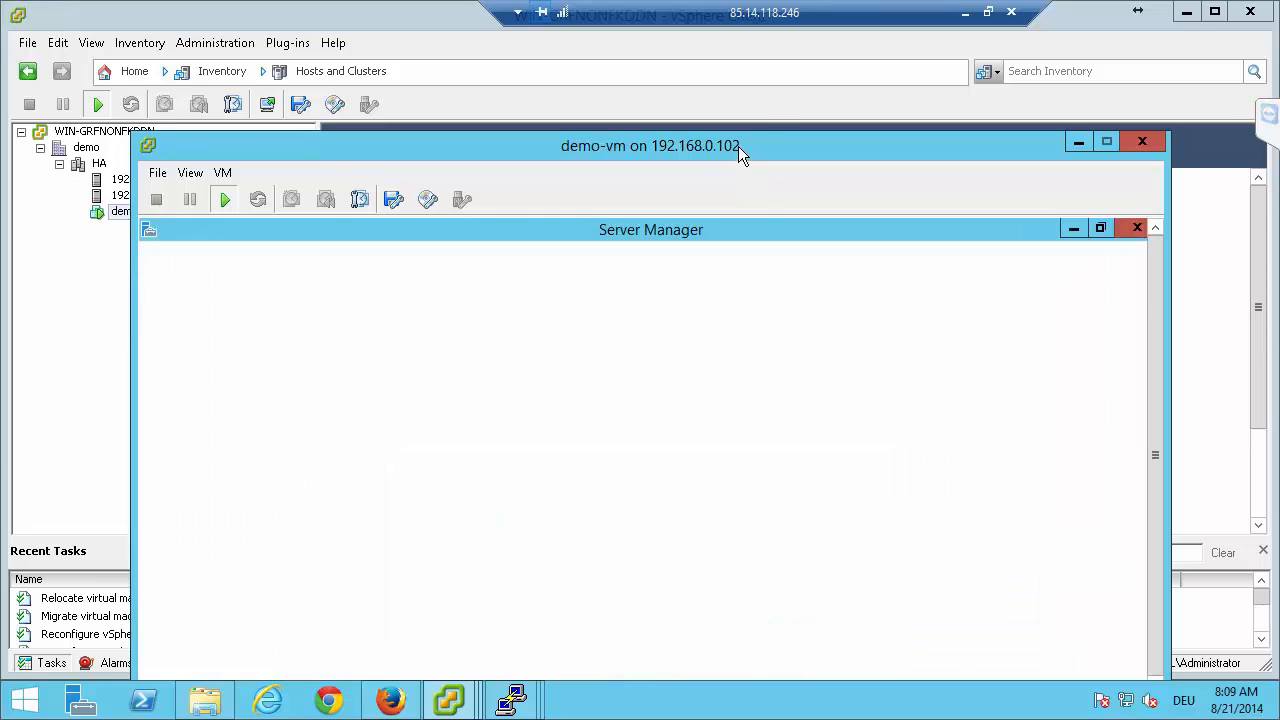
{"action": "left_click_drag", "start_coordinate": [738, 146], "coordinate": [797, 72]}
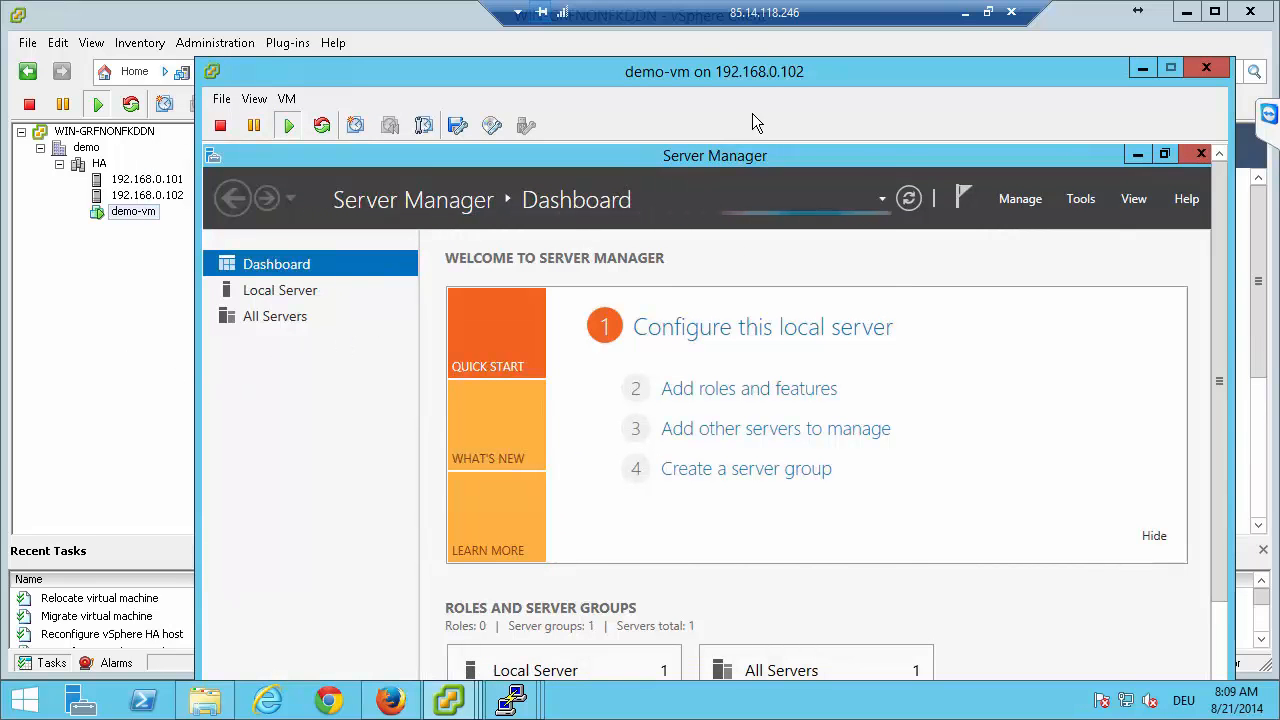
Check demo-vm's relocation task in vCenter and the failover status of dss-b in Firefox, dismissing the system event notice.
{"action": "left_click", "coordinate": [40, 375]}
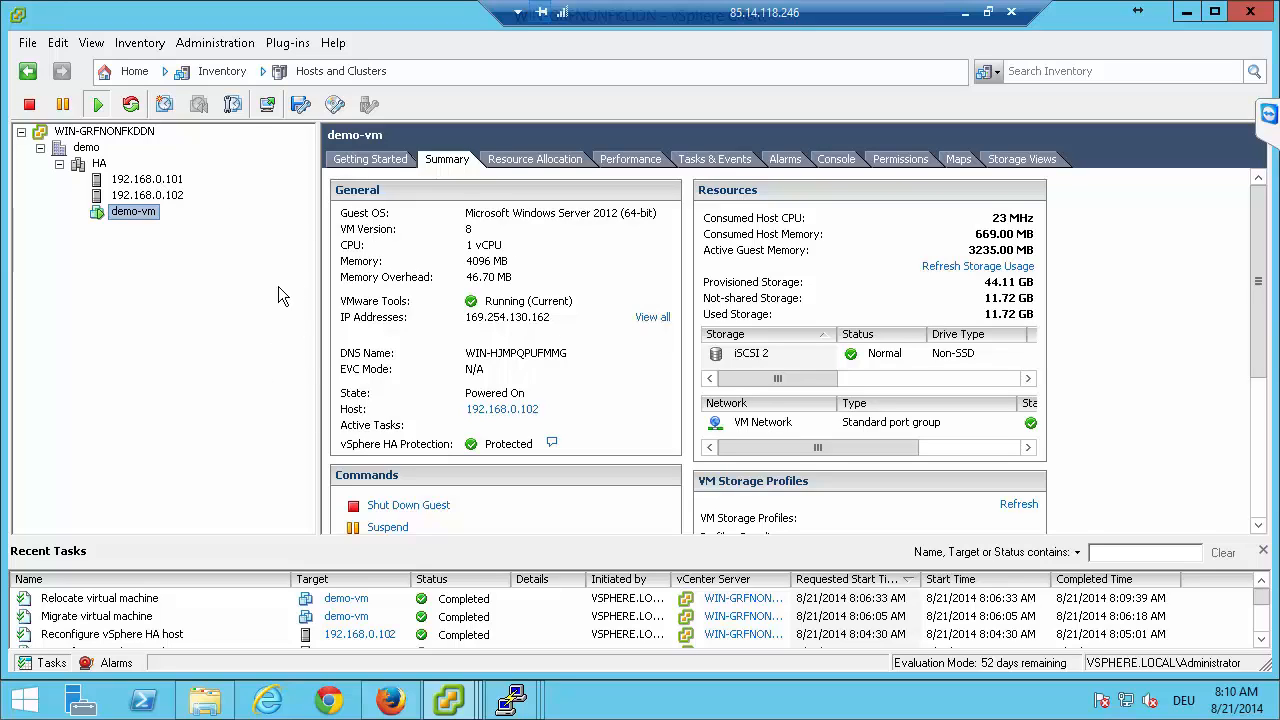
{"action": "left_click", "coordinate": [390, 700]}
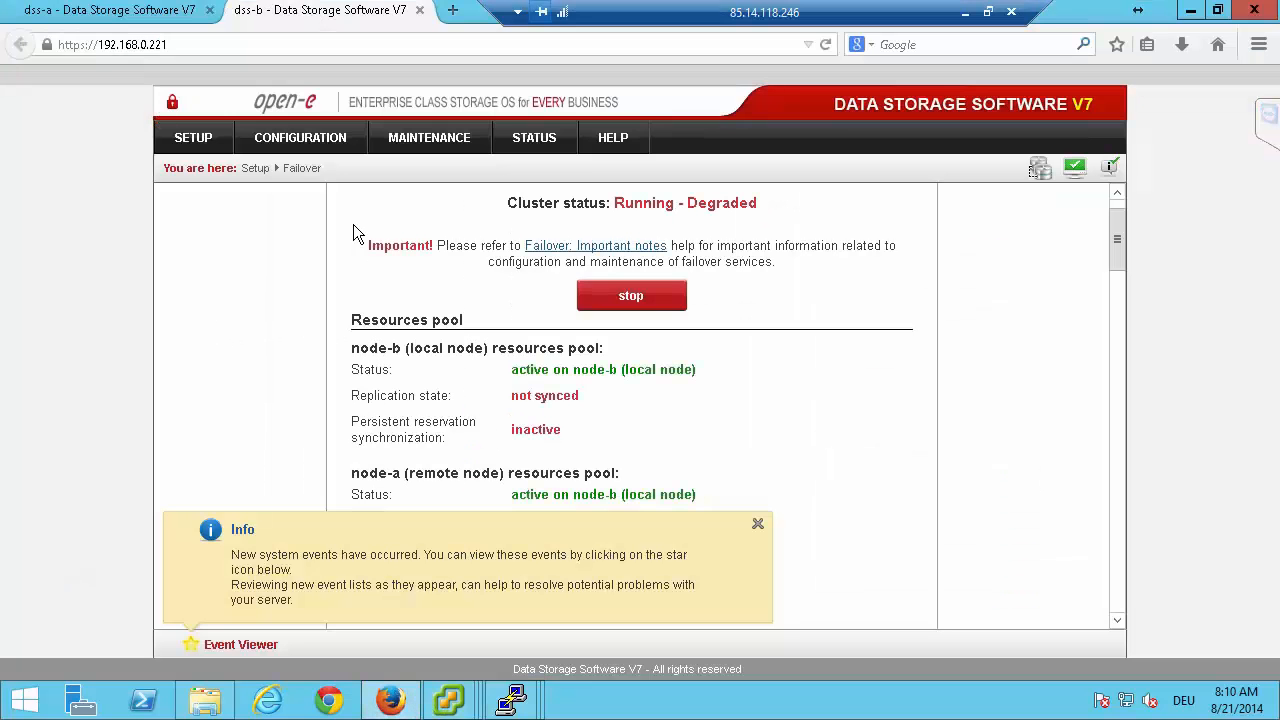
{"action": "left_click", "coordinate": [758, 527]}
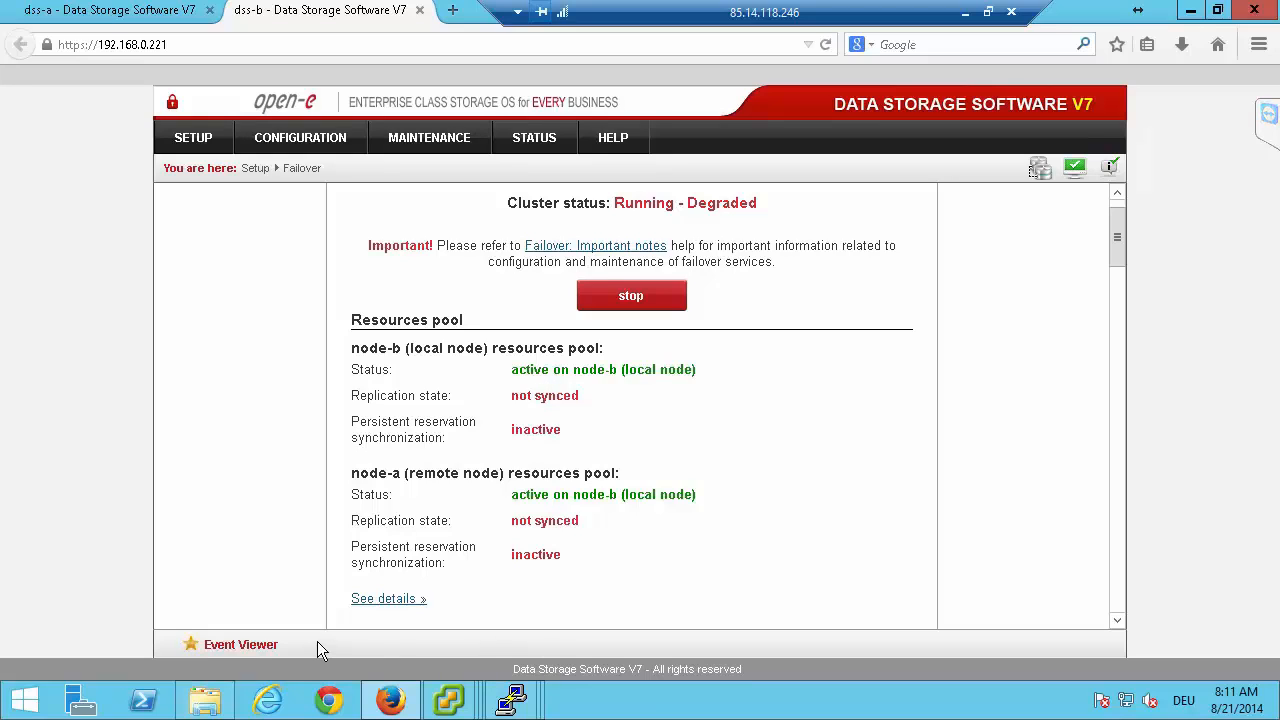
Open a Command Prompt and start a continuous ping to the dss-a node at 192.168.0.220.
{"action": "left_click", "coordinate": [28, 700]}
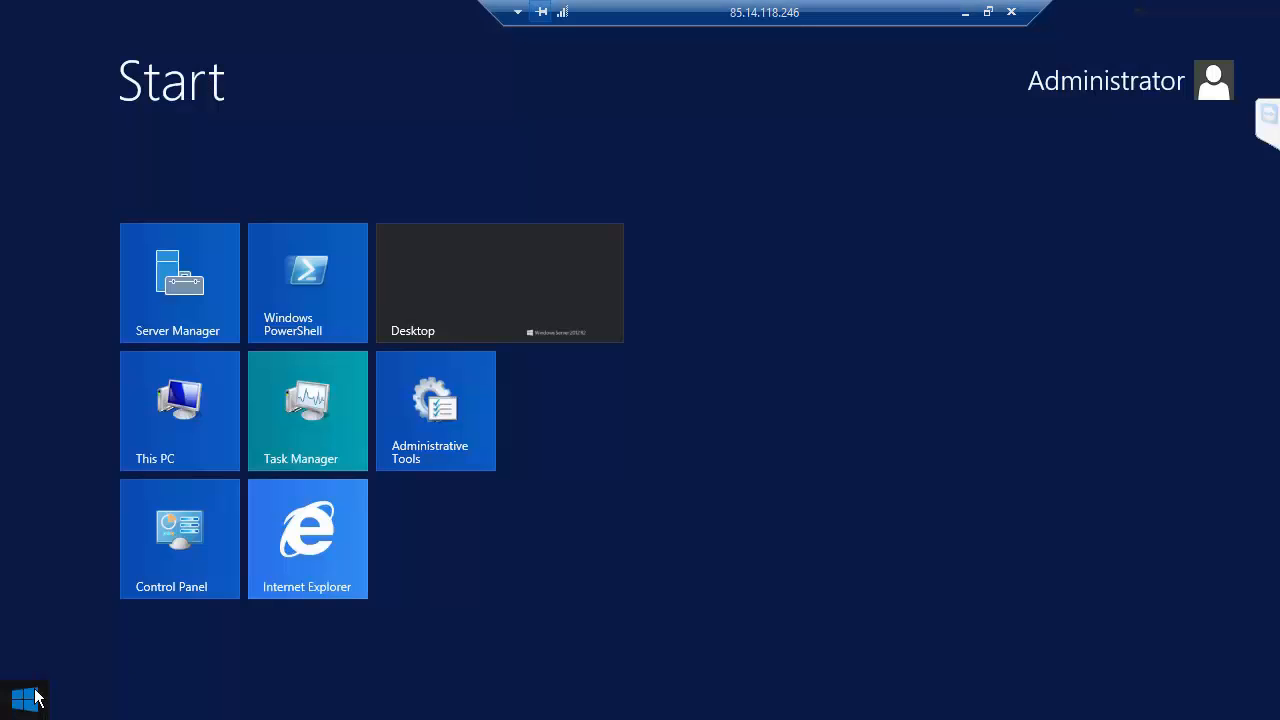
{"action": "type", "text": "cmd"}
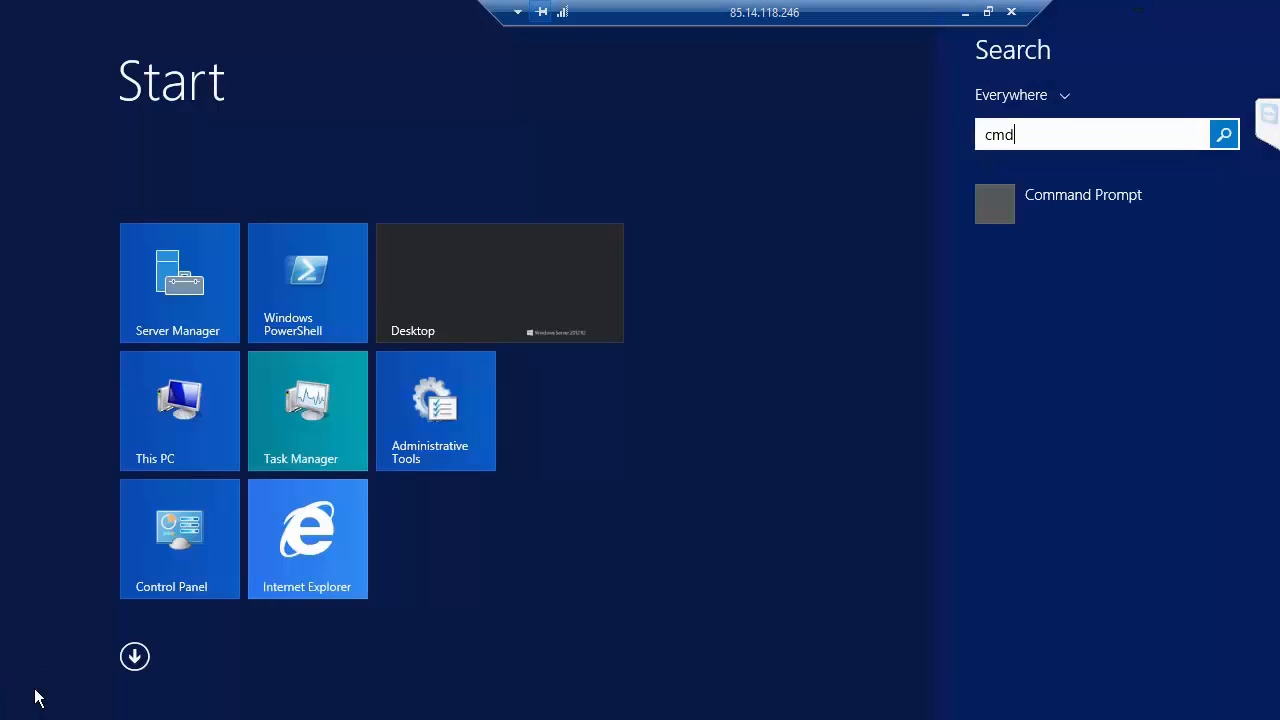
{"action": "key", "text": "Return"}
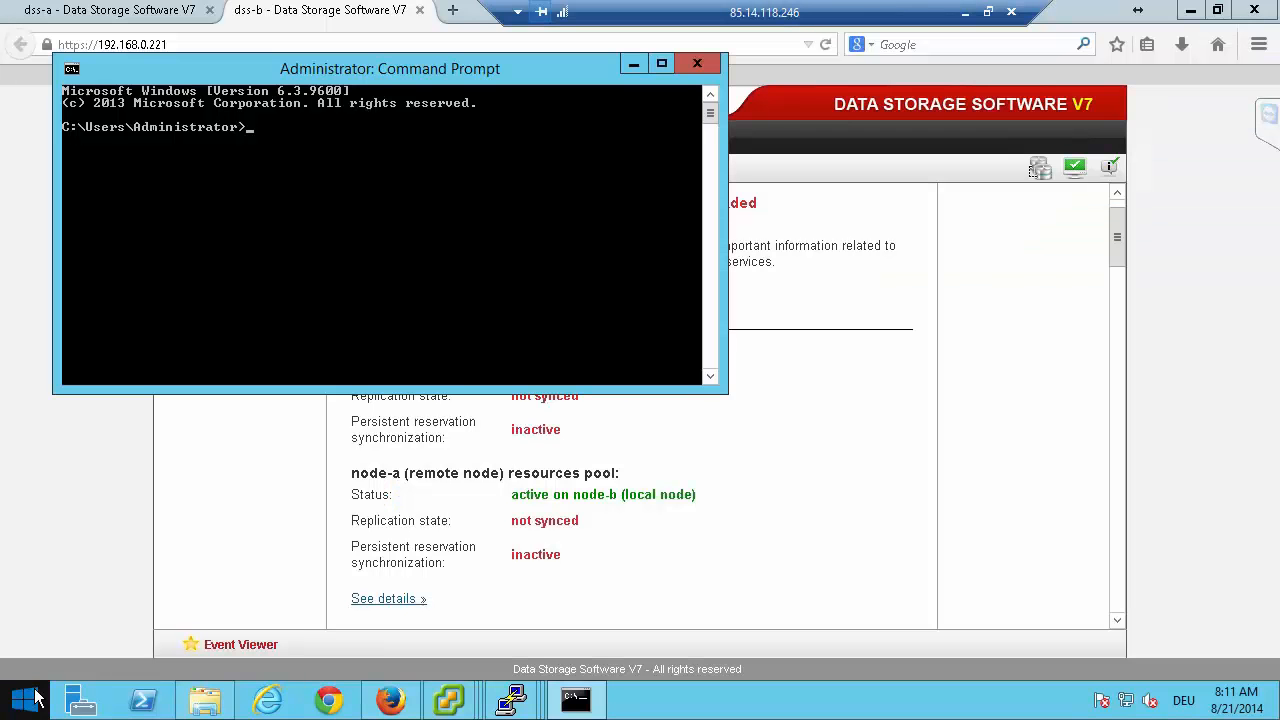
{"action": "type", "text": "ping "}
{"action": "type", "text": "192"}
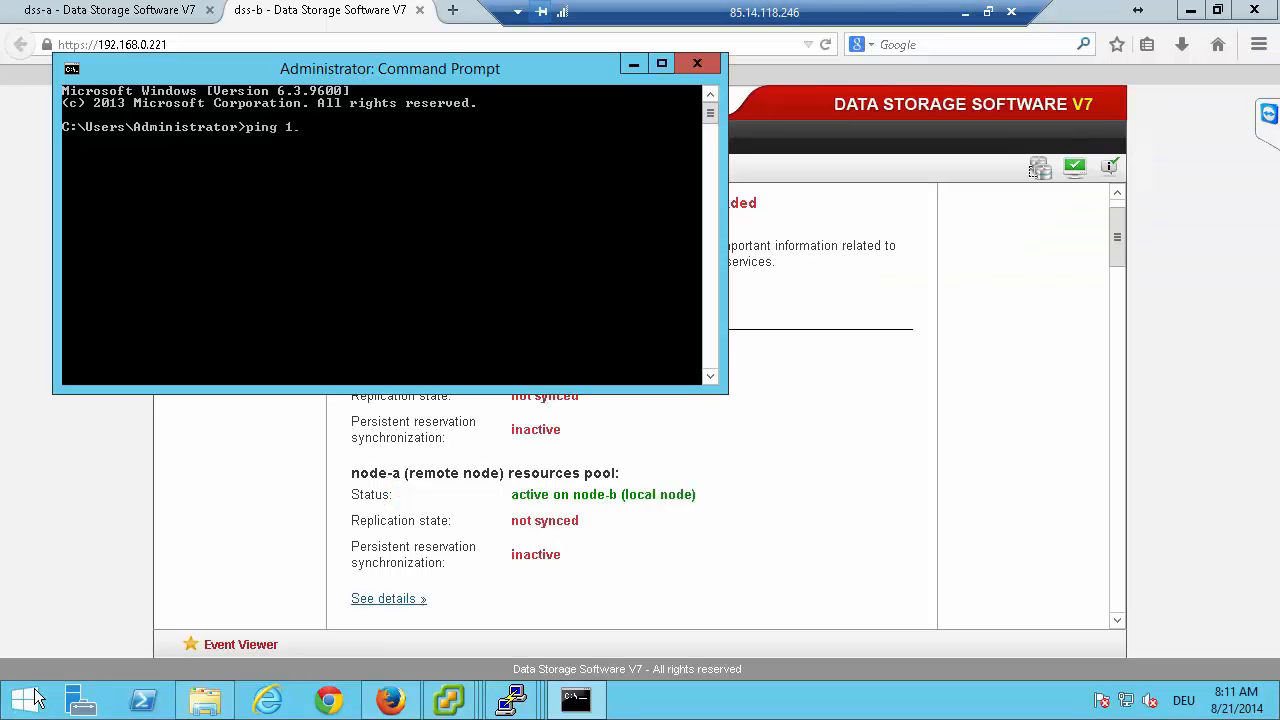
{"action": "type", "text": ".168.0.220 -t"}
{"action": "key", "text": "Return"}
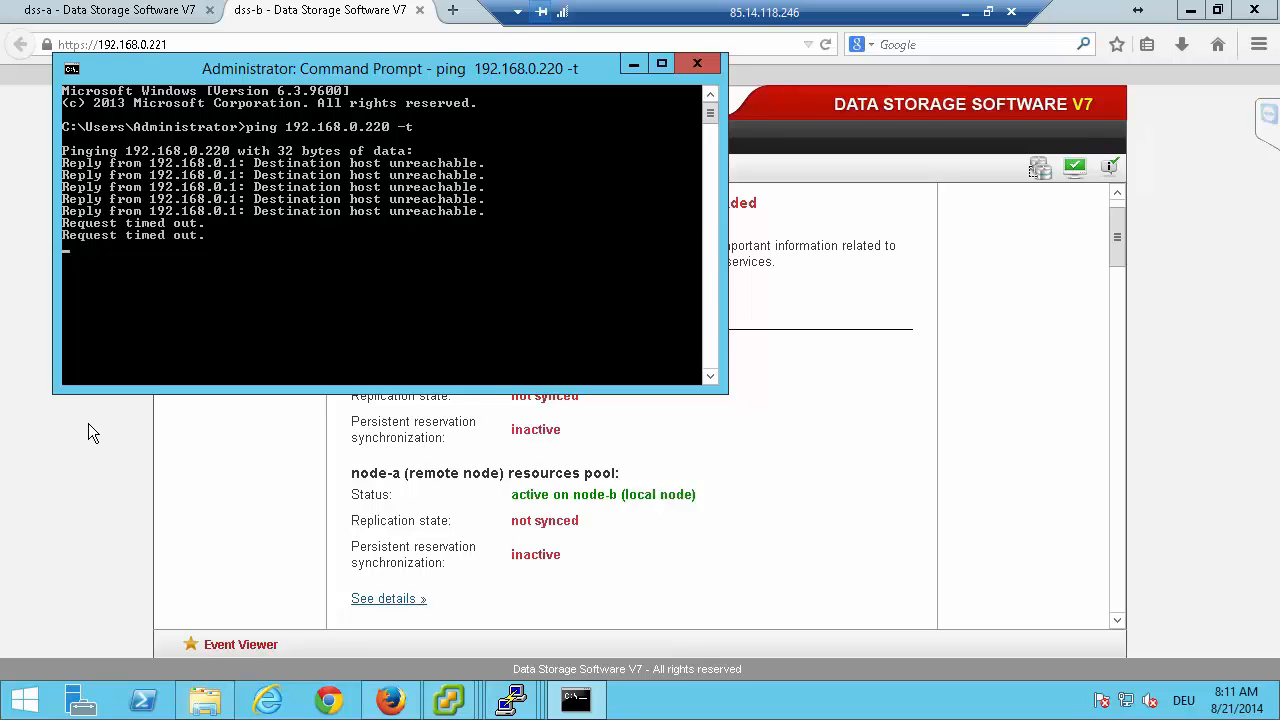
Return to Firefox and check the dss-a and dss-b storage pages for the cluster and resource pool status.
{"action": "left_click", "coordinate": [88, 433]}
{"action": "left_click", "coordinate": [100, 14]}
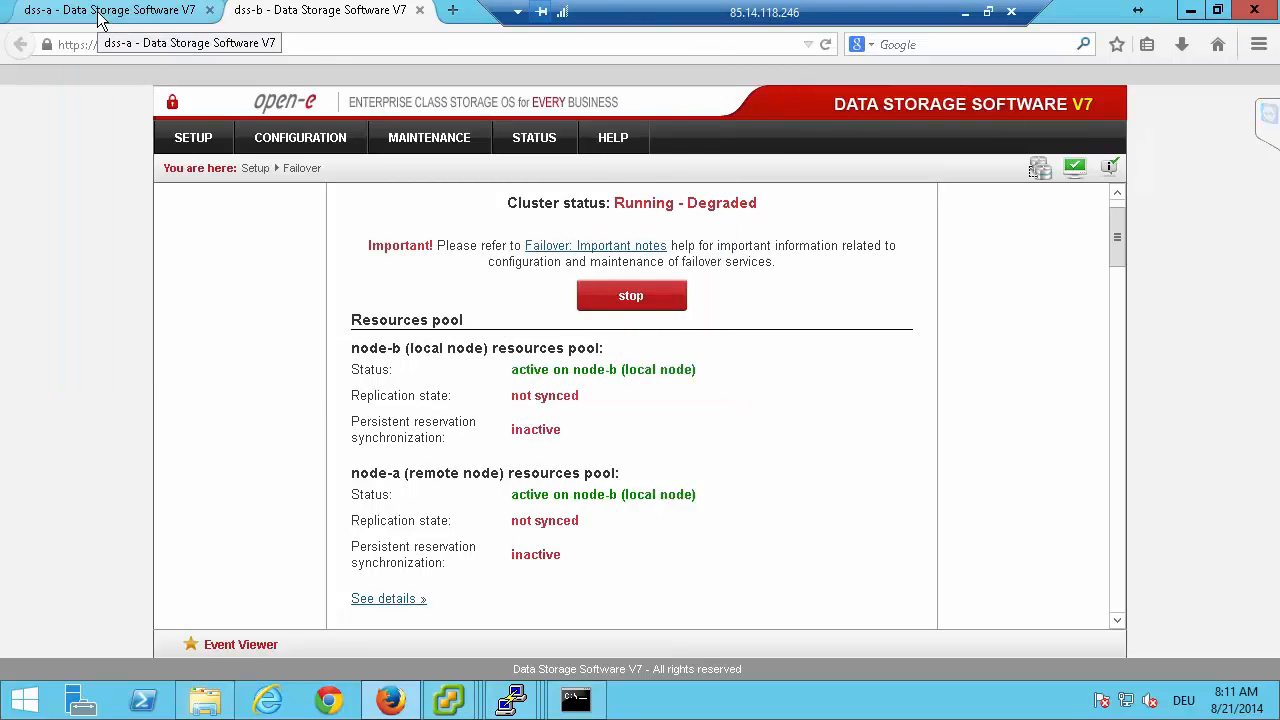
{"action": "left_click", "coordinate": [283, 16]}
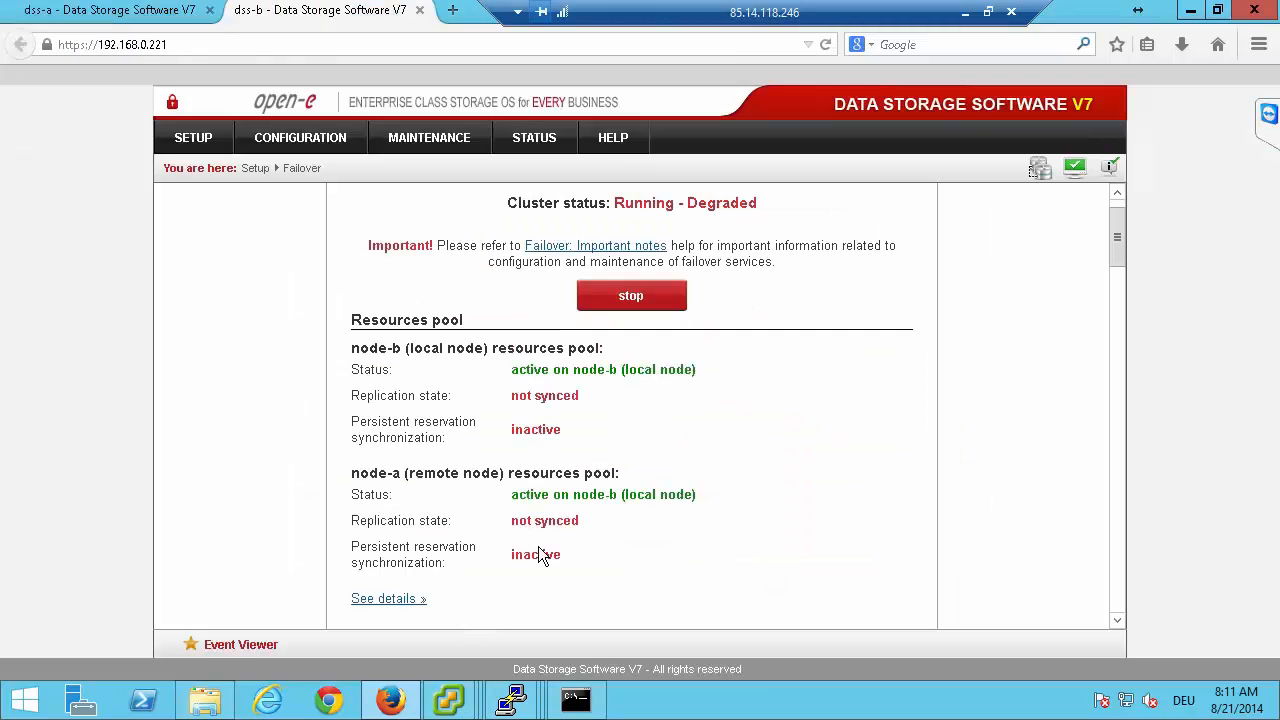
Switch to the vCenter window of vSphere Client and show the Fault Tolerance options available for demo-vm.
{"action": "mouse_move", "coordinate": [456, 702]}
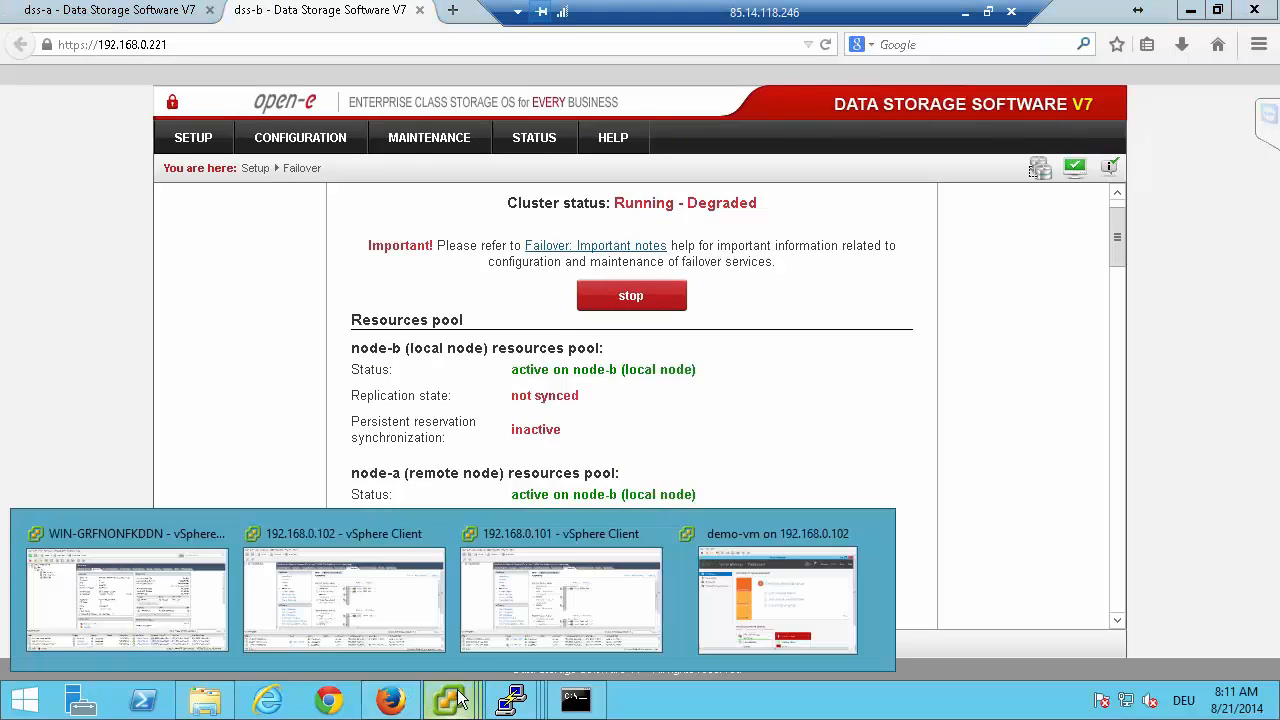
{"action": "left_click", "coordinate": [160, 591]}
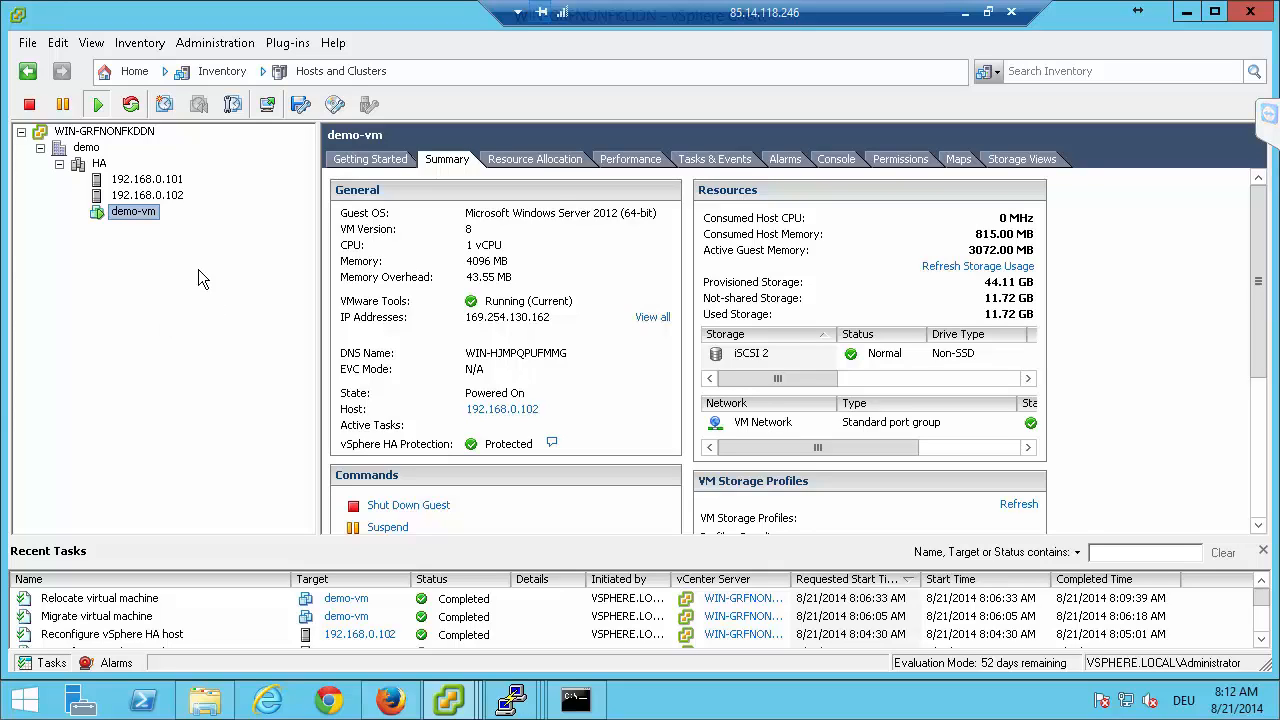
{"action": "right_click", "coordinate": [147, 218]}
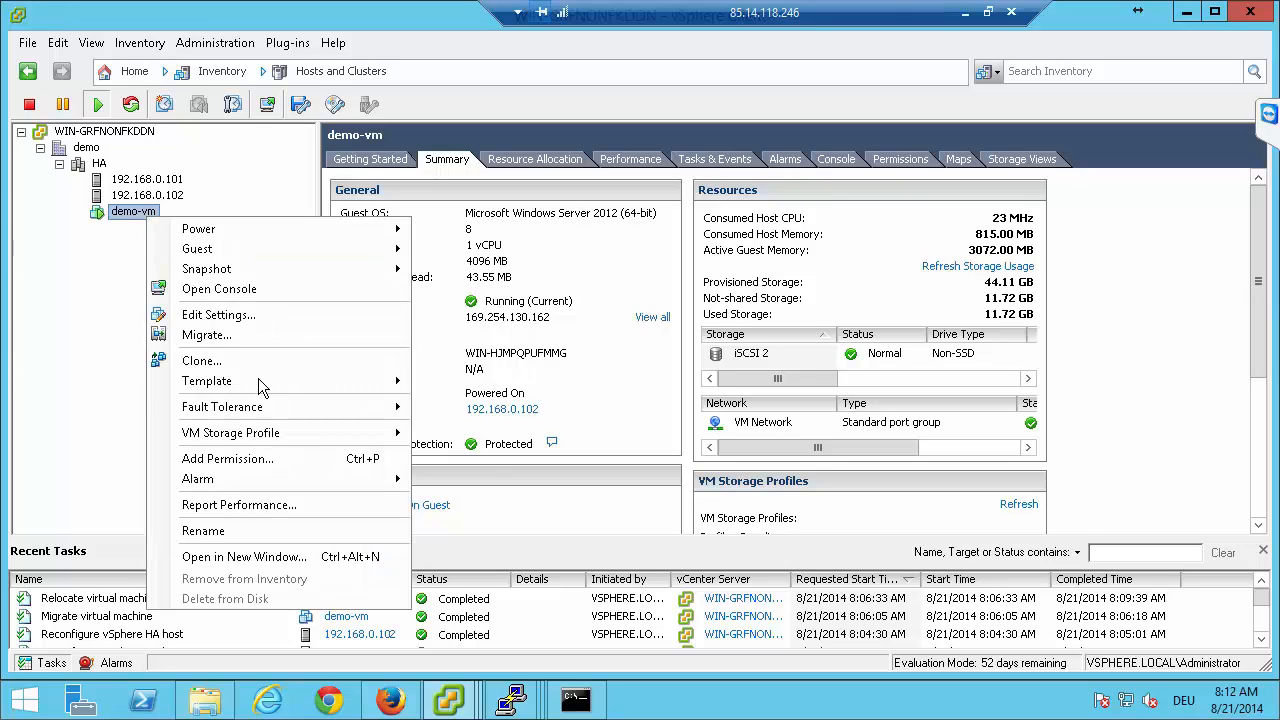
{"action": "mouse_move", "coordinate": [270, 410]}
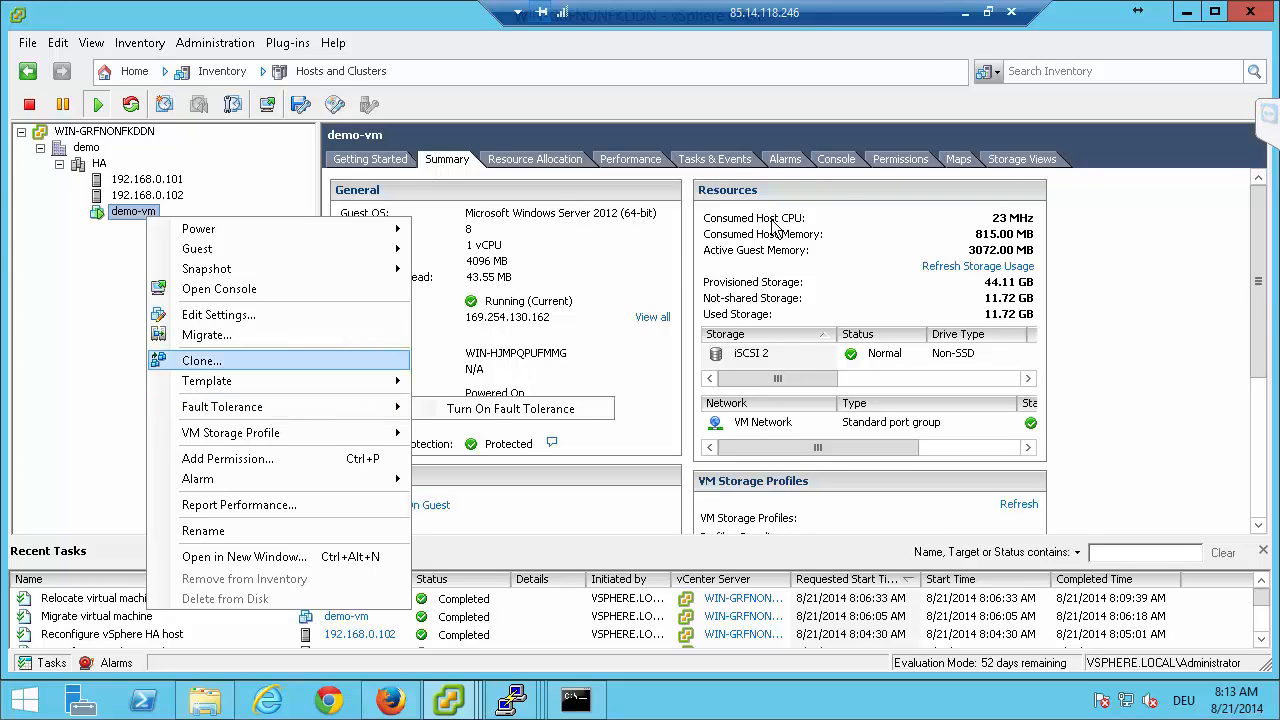
Expand the TeamViewer meeting panel to check the chat, and minimize the remote desktop session to reveal the presentation.
{"action": "left_click", "coordinate": [1268, 113]}
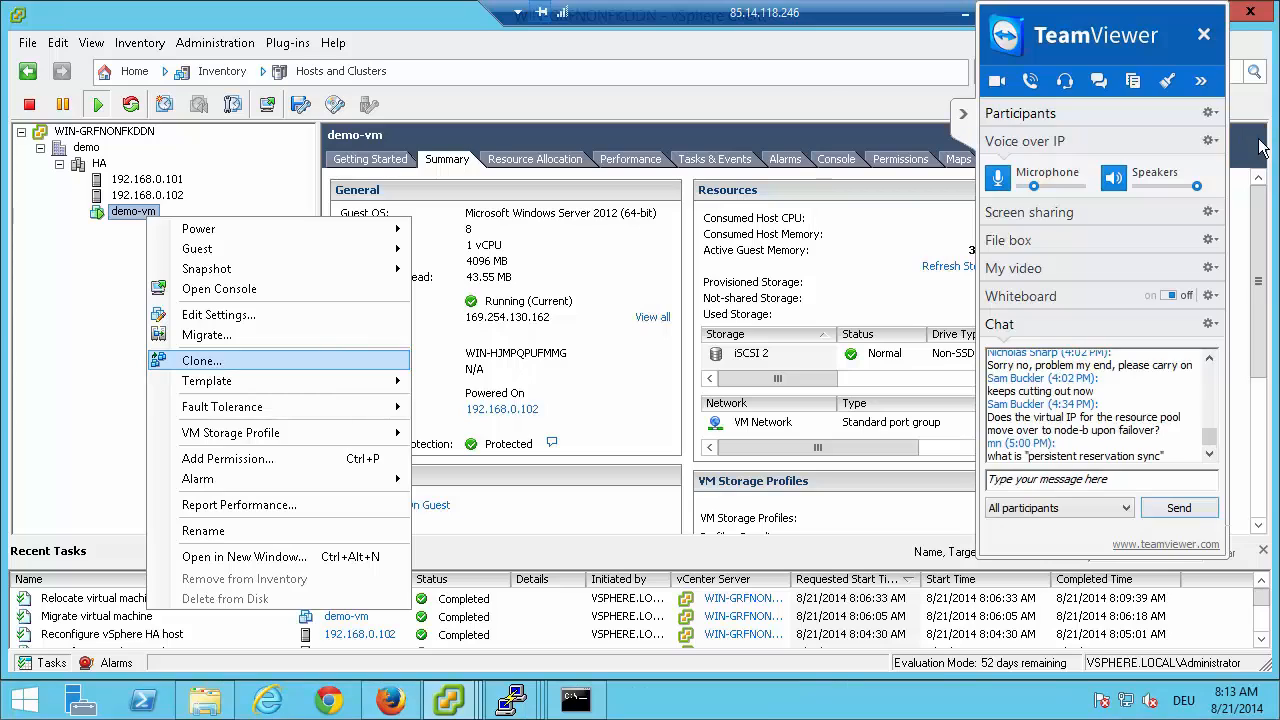
{"action": "left_click", "coordinate": [963, 115]}
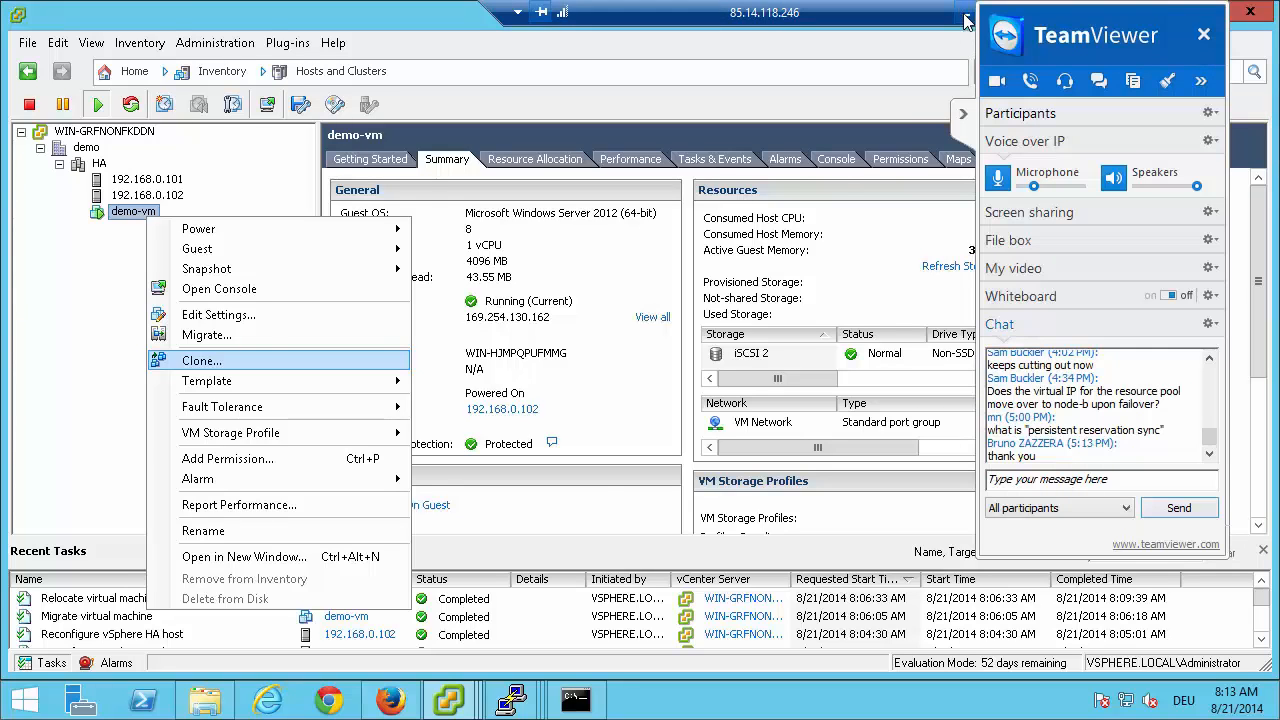
{"action": "left_click", "coordinate": [966, 20]}
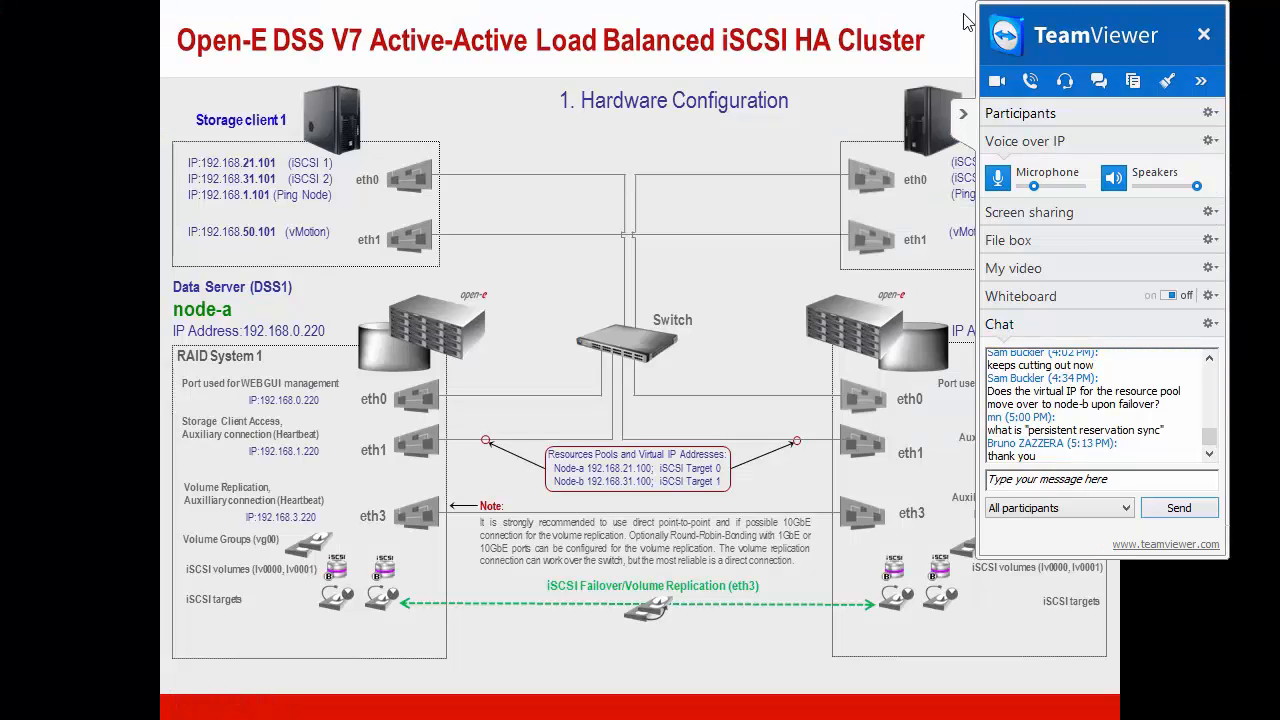
{"action": "left_click", "coordinate": [966, 22]}
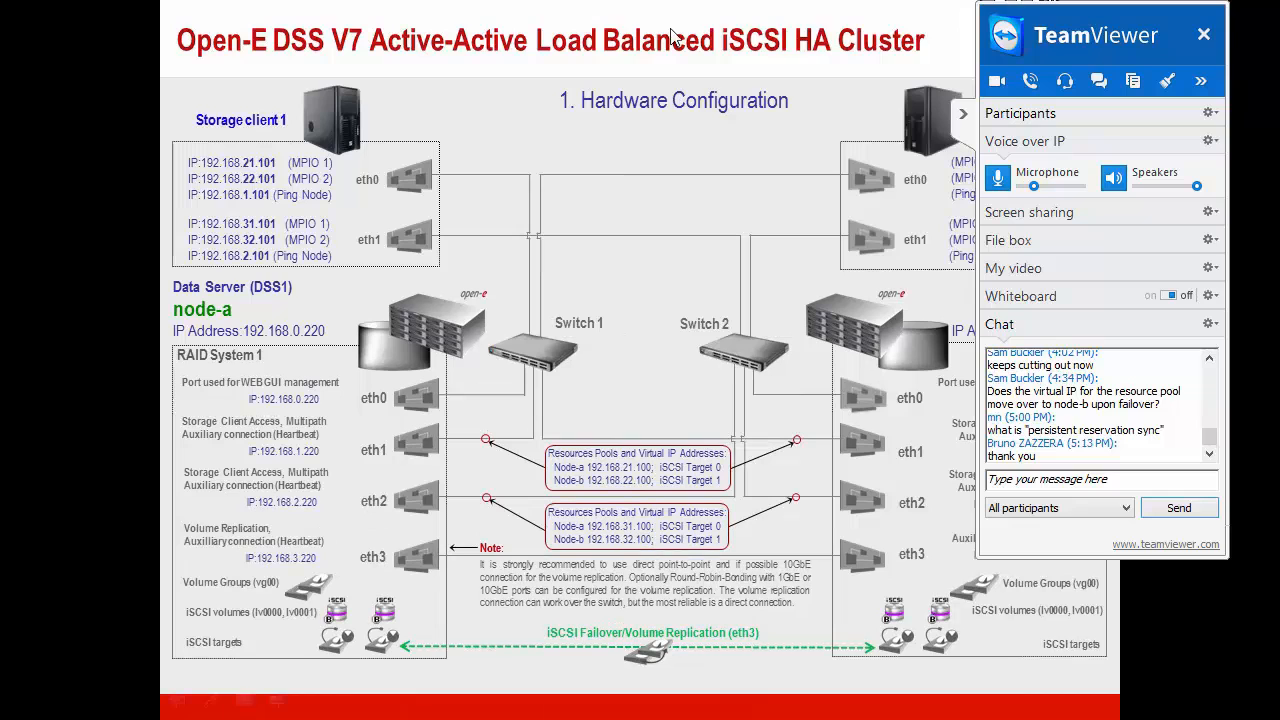
{"action": "left_click", "coordinate": [701, 186]}
{"action": "left_click", "coordinate": [701, 186]}
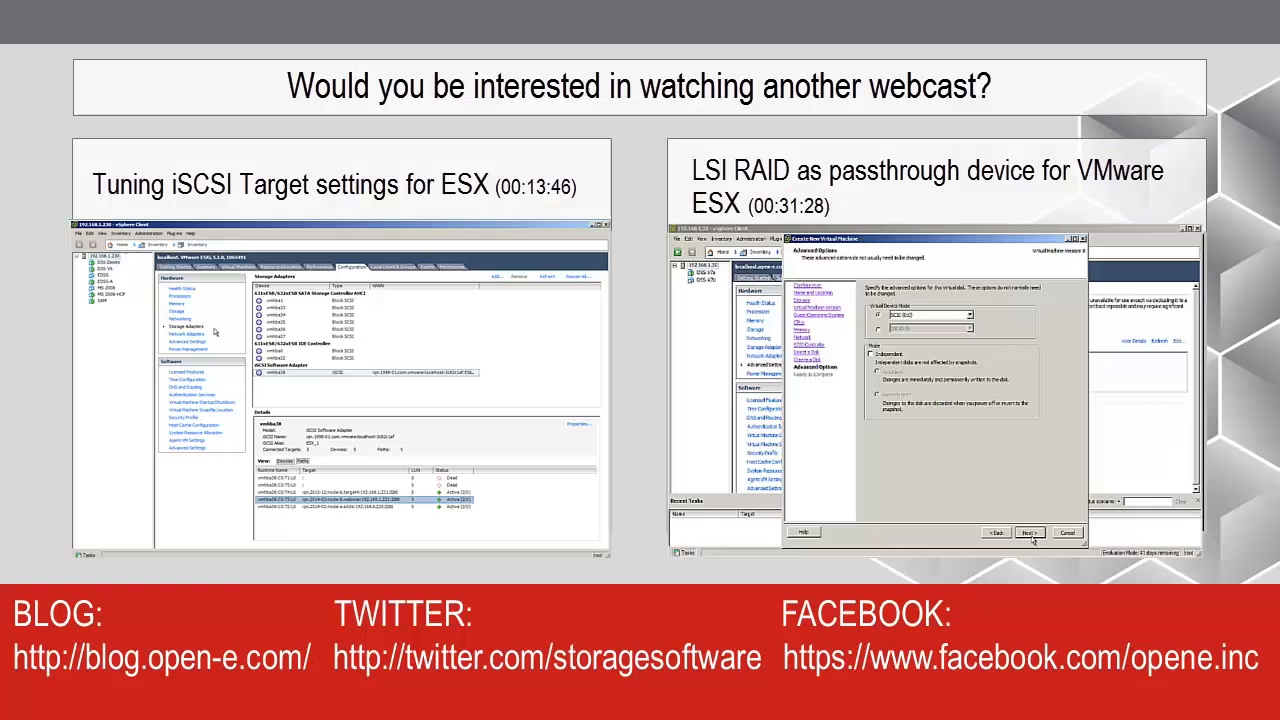